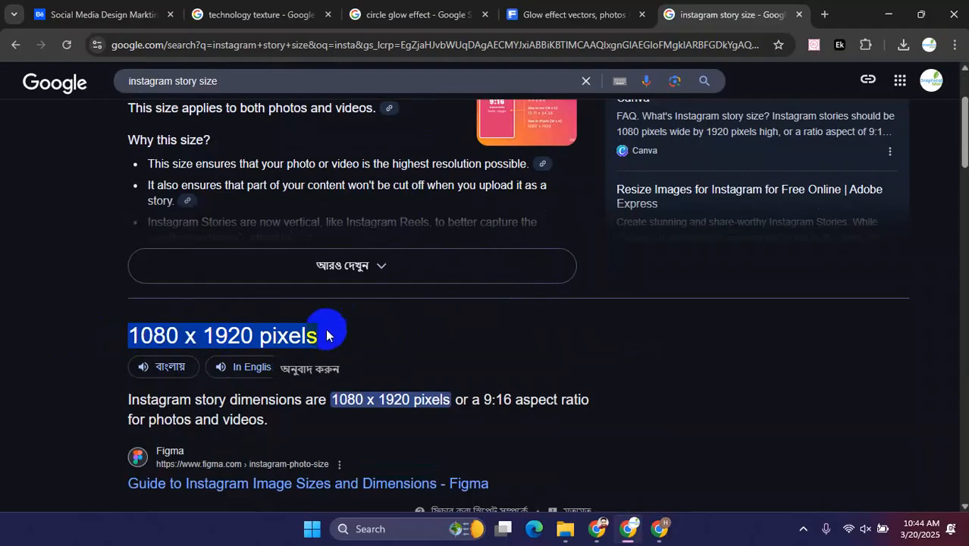
- Examine the search results for the recommended Instagram story dimensions and aspect ratio
{"action": "scroll", "coordinate": [321, 342], "scroll_direction": "down", "scroll_amount": 3}
{"action": "left_click_drag", "start_coordinate": [473, 199], "coordinate": [581, 190]}
{"action": "left_click", "coordinate": [491, 199]}
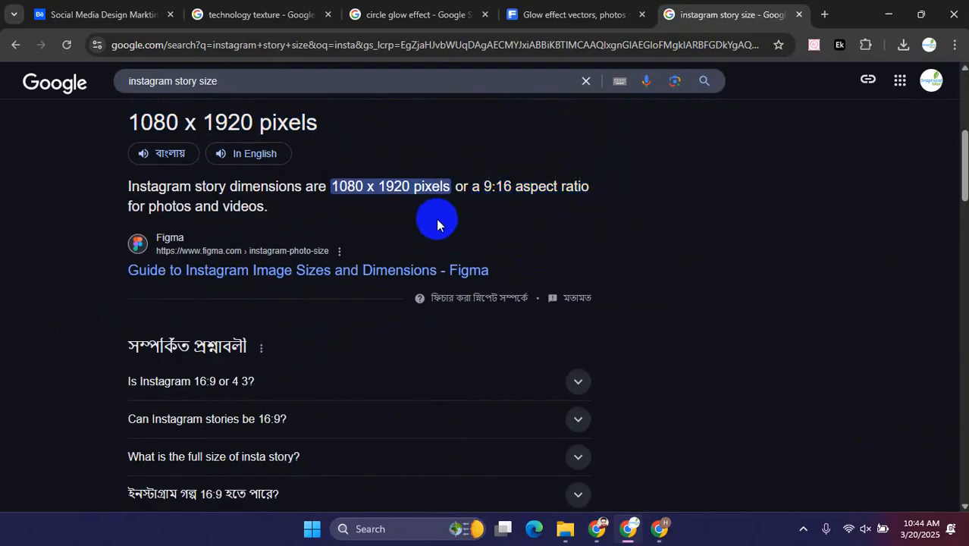
{"action": "scroll", "coordinate": [615, 346], "scroll_direction": "up", "scroll_amount": 2}
{"action": "left_click_drag", "start_coordinate": [248, 327], "coordinate": [290, 328]}
{"action": "left_click", "coordinate": [585, 333]}
{"action": "left_click", "coordinate": [294, 328]}
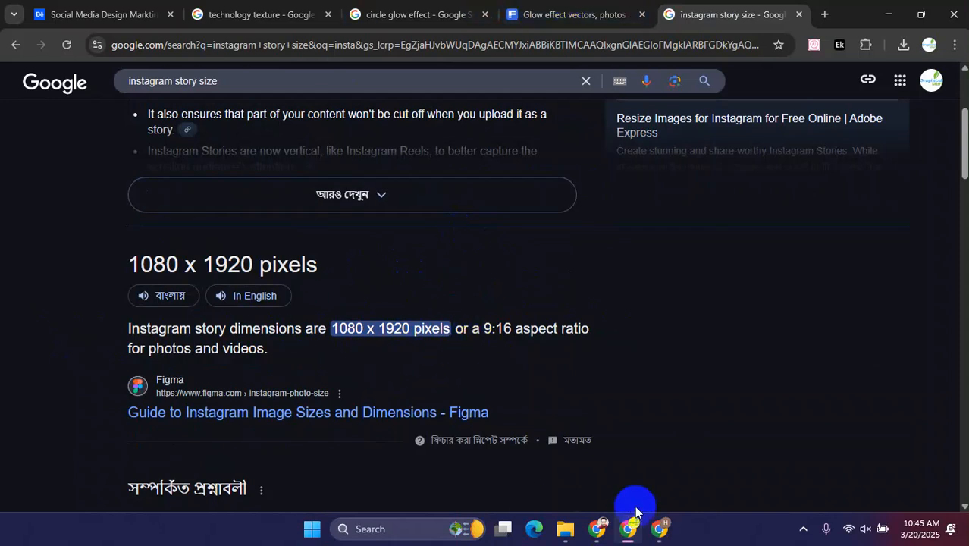
- Launch Adobe Photoshop from the installed applications
{"action": "left_click", "coordinate": [311, 529]}
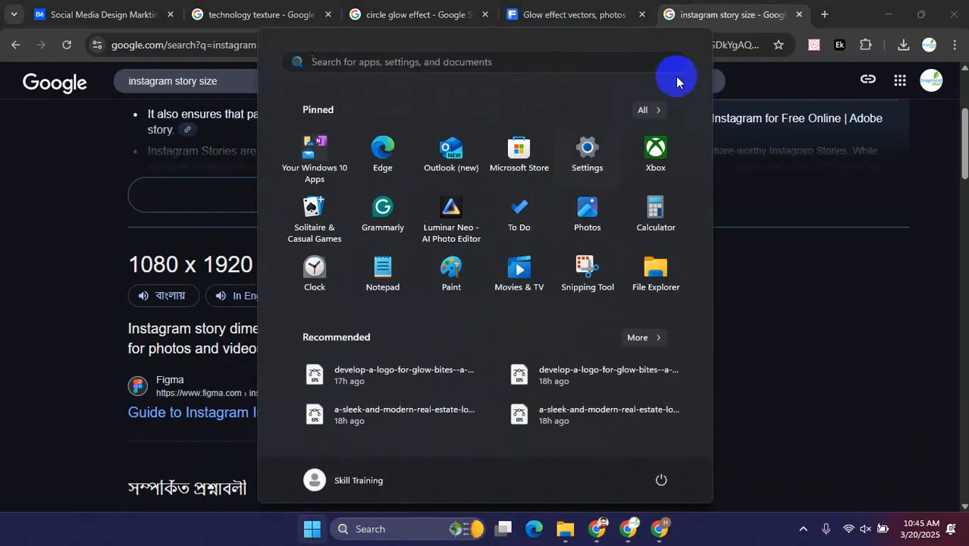
{"action": "left_click", "coordinate": [657, 108]}
{"action": "left_click", "coordinate": [417, 311]}
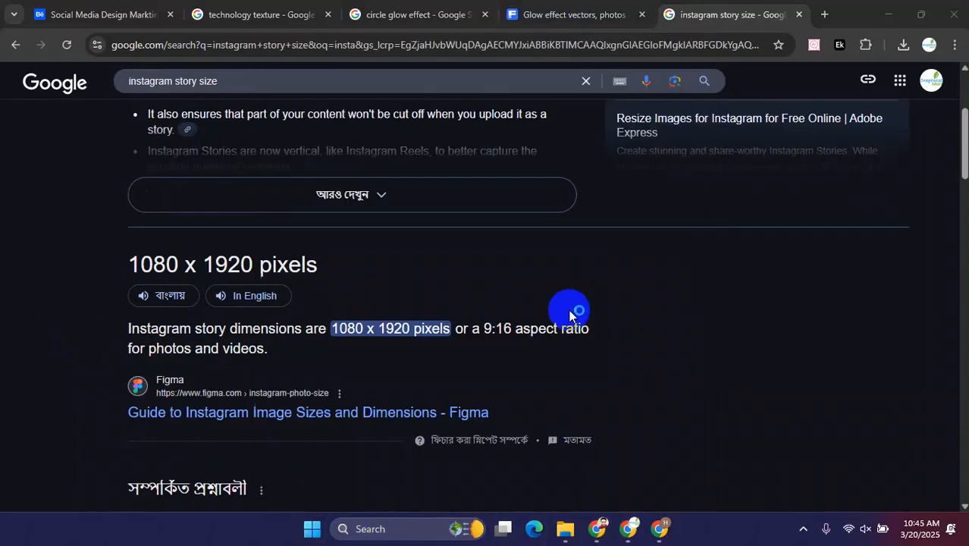
- Review the MAVERICK social media designs on Behance and the free glow effect results on Freepik for reference
{"action": "left_click", "coordinate": [106, 14]}
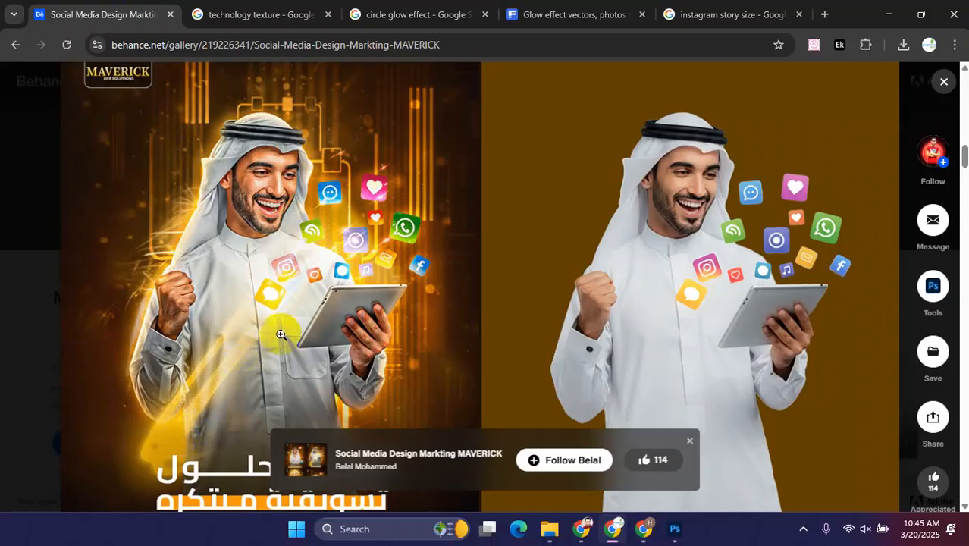
{"action": "scroll", "coordinate": [288, 328], "scroll_direction": "down", "scroll_amount": 15}
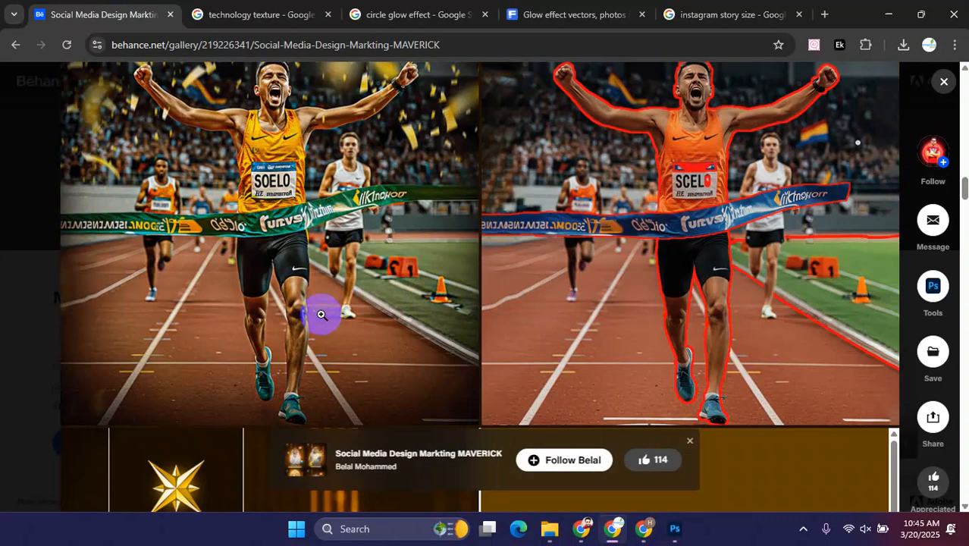
{"action": "scroll", "coordinate": [481, 335], "scroll_direction": "down", "scroll_amount": 5}
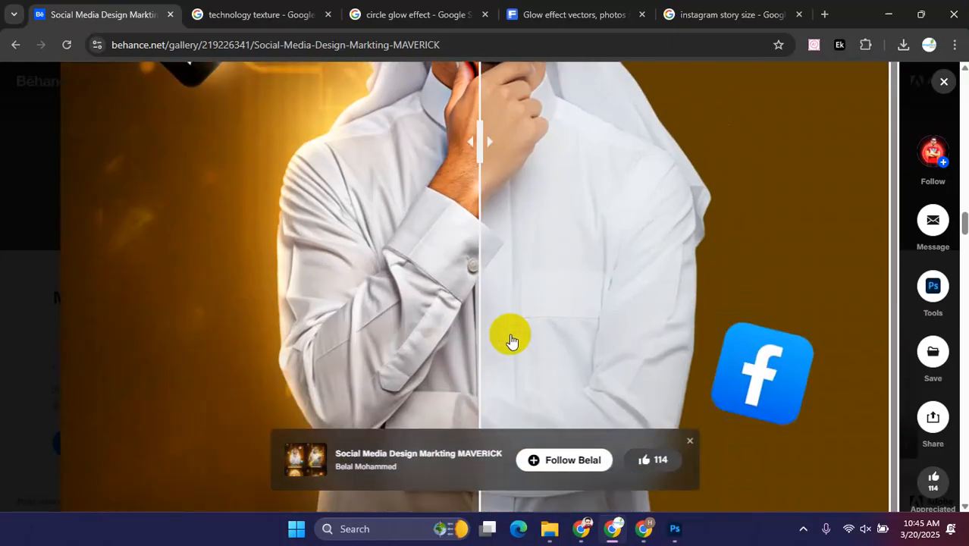
{"action": "scroll", "coordinate": [485, 266], "scroll_direction": "up", "scroll_amount": 4}
{"action": "left_click", "coordinate": [616, 15]}
{"action": "scroll", "coordinate": [599, 353], "scroll_direction": "up", "scroll_amount": 3}
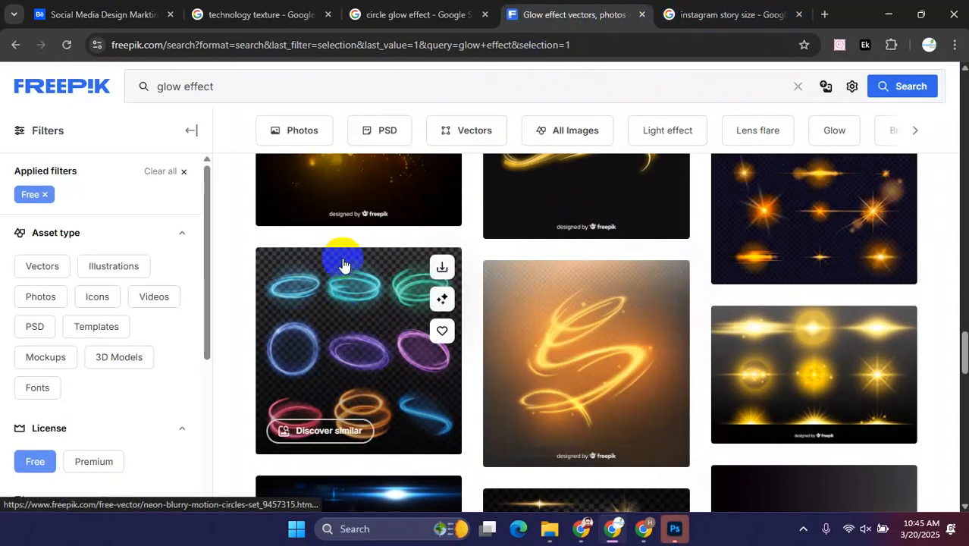
{"action": "scroll", "coordinate": [834, 367], "scroll_direction": "up", "scroll_amount": 5}
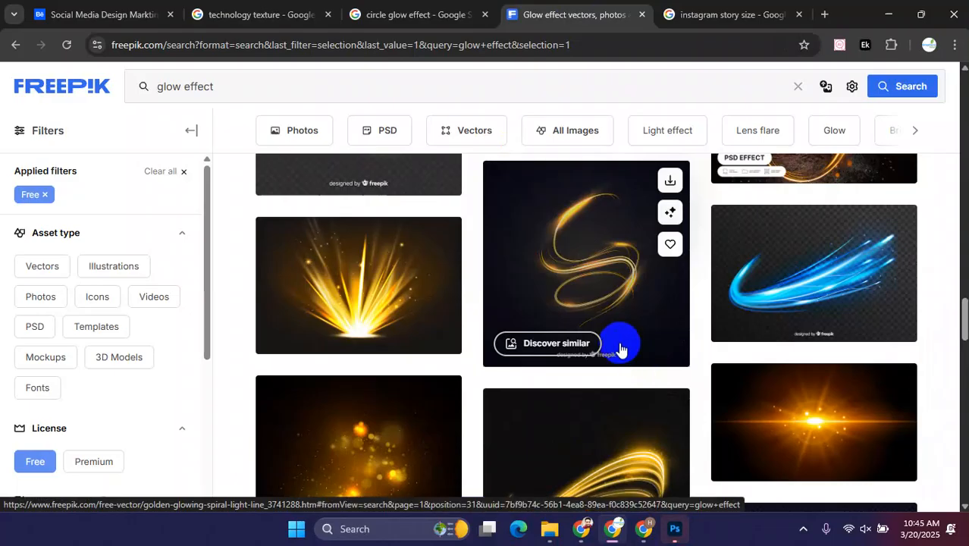
{"action": "scroll", "coordinate": [569, 341], "scroll_direction": "up", "scroll_amount": 3}
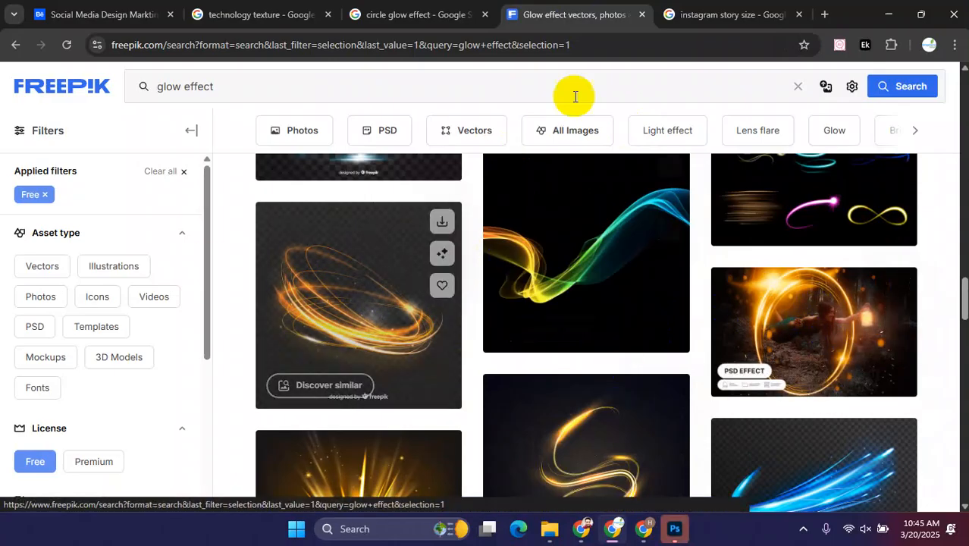
- Switch to Photoshop and create a new 1080 x 1920 px document at 300 pixels/inch in RGB Color with a white background
{"action": "left_click", "coordinate": [680, 532]}
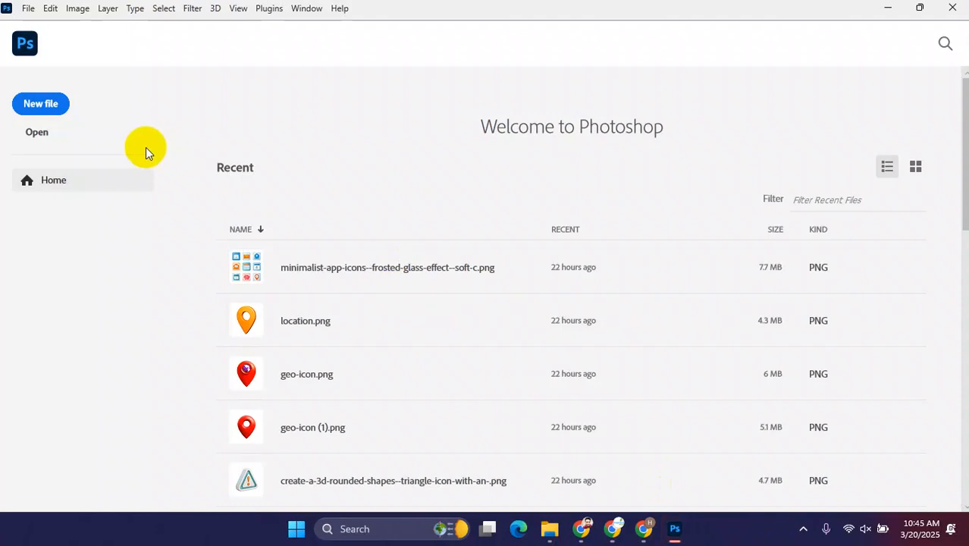
{"action": "left_click", "coordinate": [28, 9]}
{"action": "left_click", "coordinate": [68, 24]}
{"action": "left_click_drag", "start_coordinate": [700, 142], "coordinate": [634, 150]}
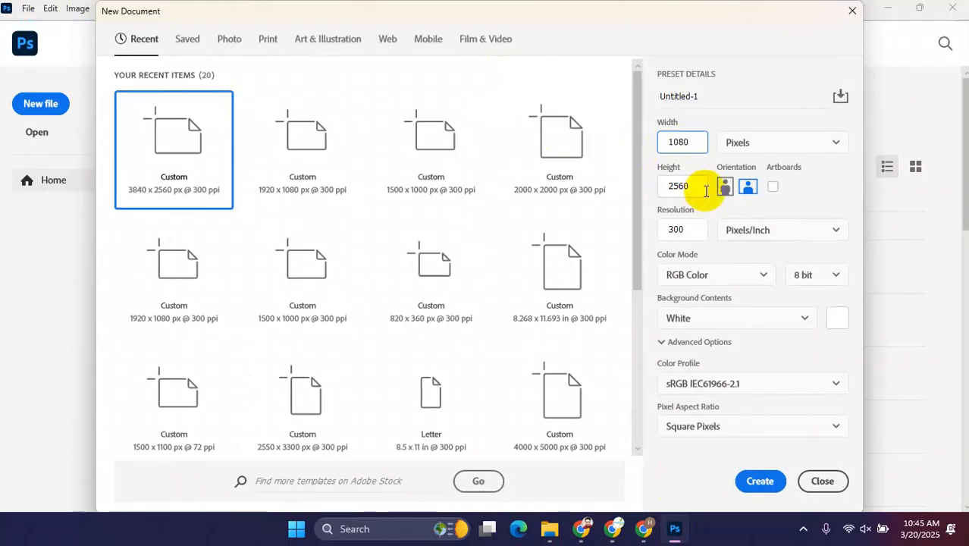
{"action": "left_click_drag", "start_coordinate": [692, 189], "coordinate": [650, 201]}
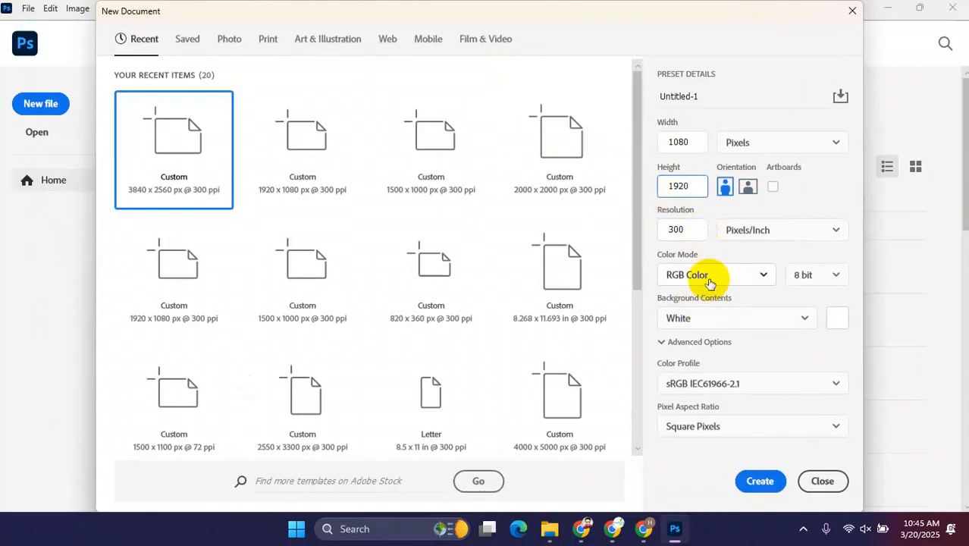
{"action": "left_click", "coordinate": [759, 483]}
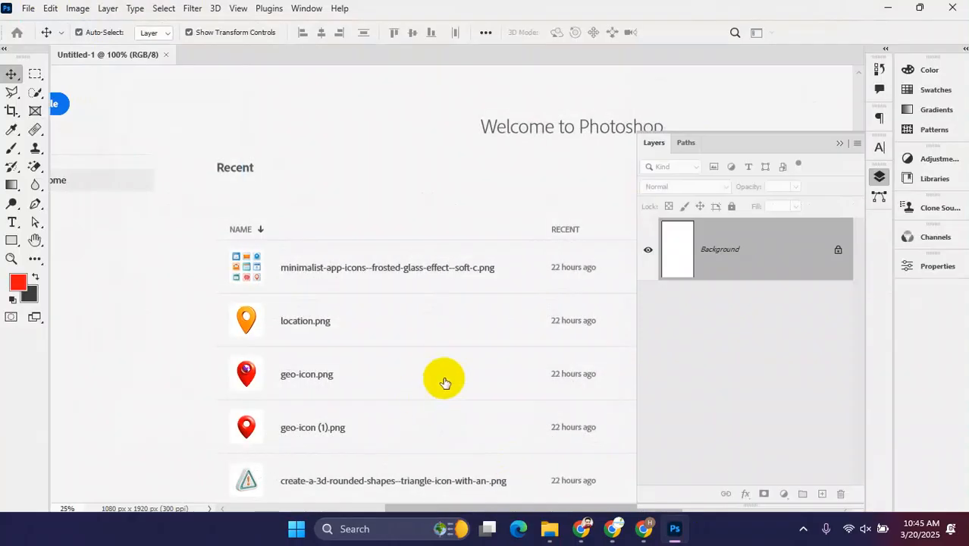
- Collapse the Layers panel to clear the workspace around the blank canvas
{"action": "scroll", "coordinate": [470, 195], "scroll_direction": "up", "scroll_amount": 2}
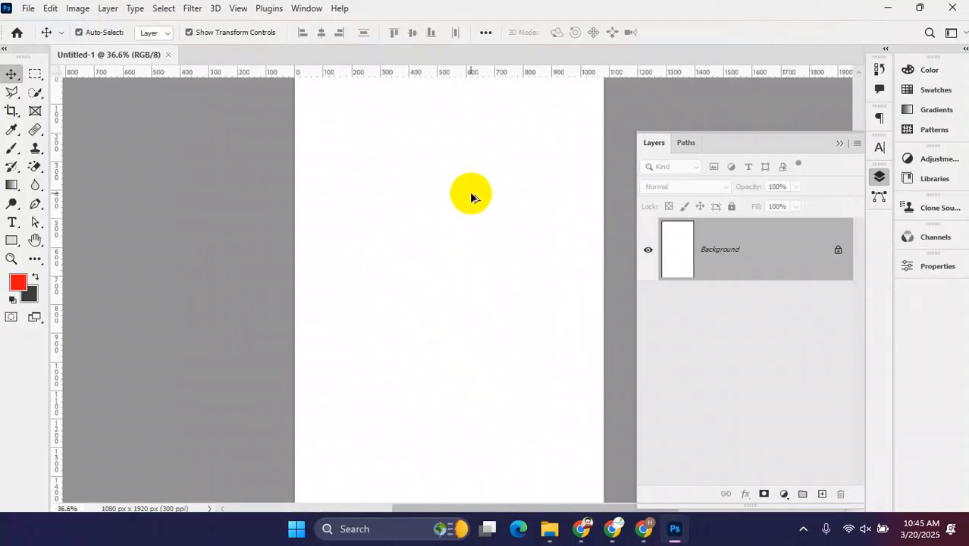
{"action": "scroll", "coordinate": [383, 206], "scroll_direction": "down", "scroll_amount": 2}
{"action": "scroll", "coordinate": [383, 182], "scroll_direction": "up", "scroll_amount": 1}
{"action": "scroll", "coordinate": [380, 166], "scroll_direction": "down", "scroll_amount": 1}
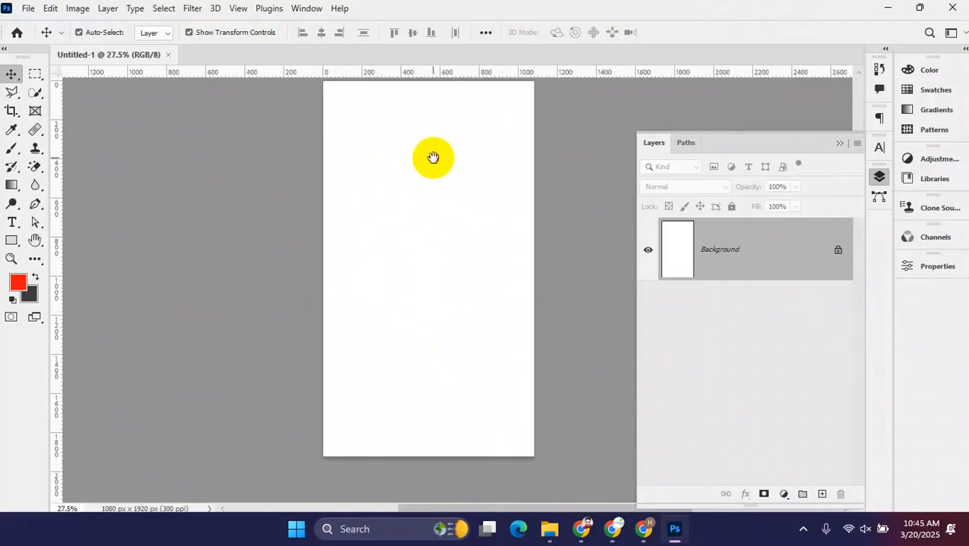
{"action": "left_click", "coordinate": [837, 145]}
{"action": "scroll", "coordinate": [452, 182], "scroll_direction": "up", "scroll_amount": 2}
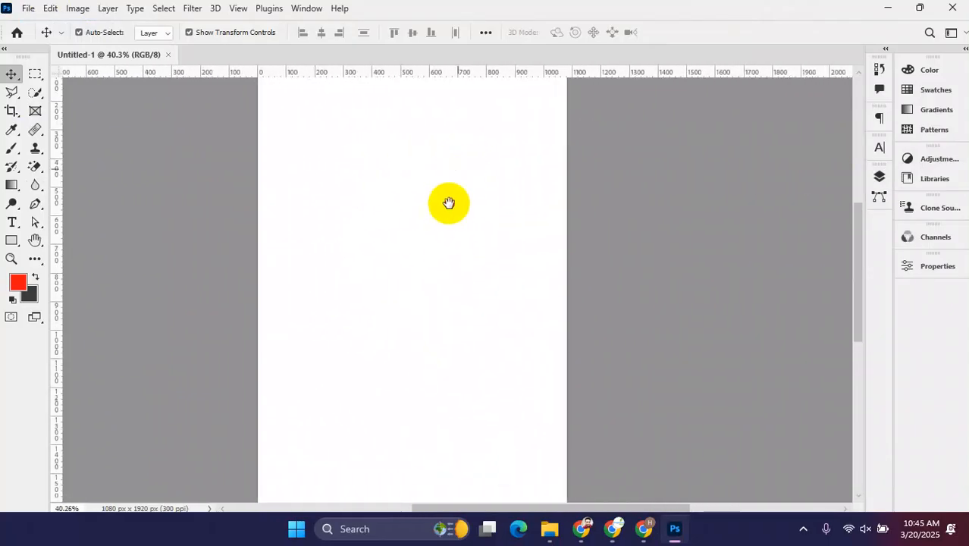
{"action": "scroll", "coordinate": [449, 220], "scroll_direction": "down", "scroll_amount": 1}
{"action": "key", "text": "space"}
{"action": "left_click_drag", "start_coordinate": [459, 292], "coordinate": [521, 217]}
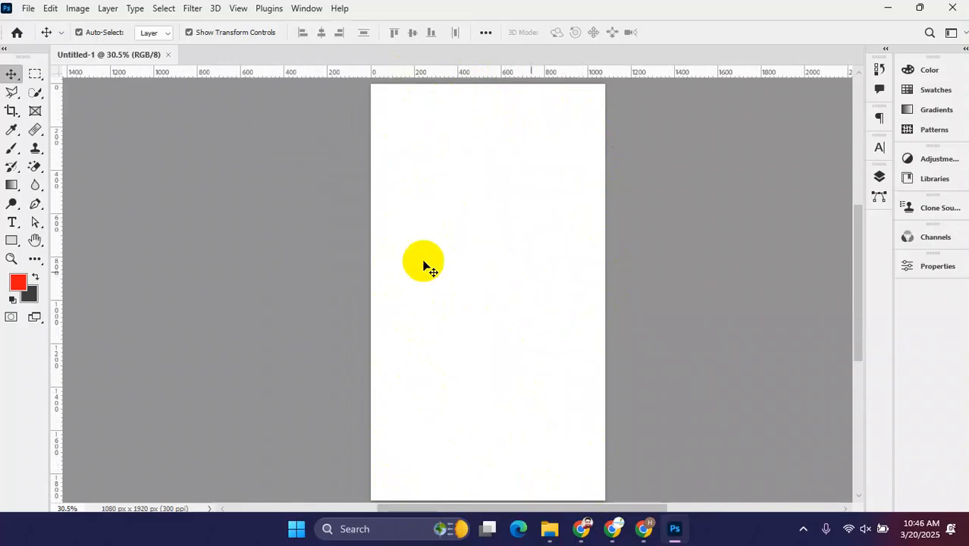
- Create a red 60 x 60 px rectangle on the canvas with the Rectangle tool
{"action": "left_click", "coordinate": [11, 243]}
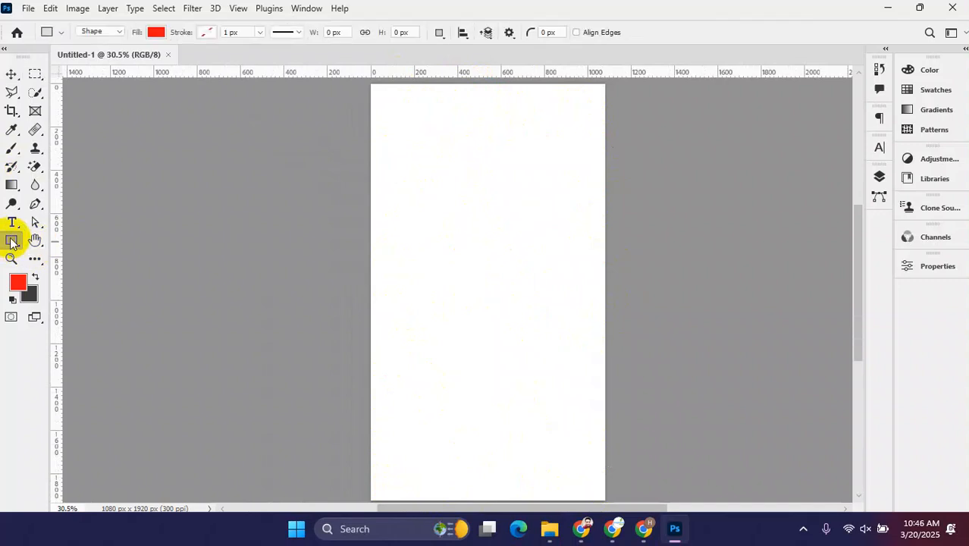
{"action": "left_click", "coordinate": [465, 233]}
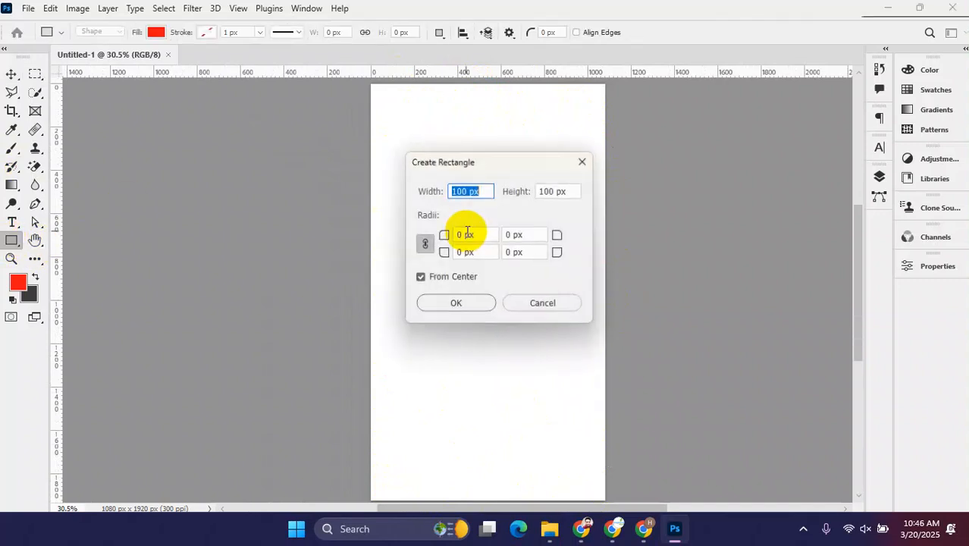
{"action": "left_click_drag", "start_coordinate": [479, 191], "coordinate": [434, 205]}
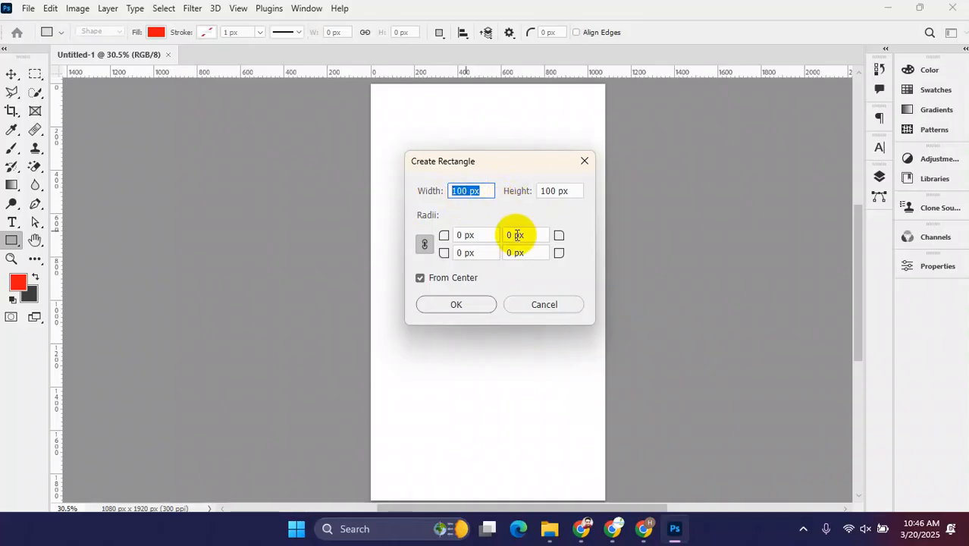
{"action": "type", "text": "60"}
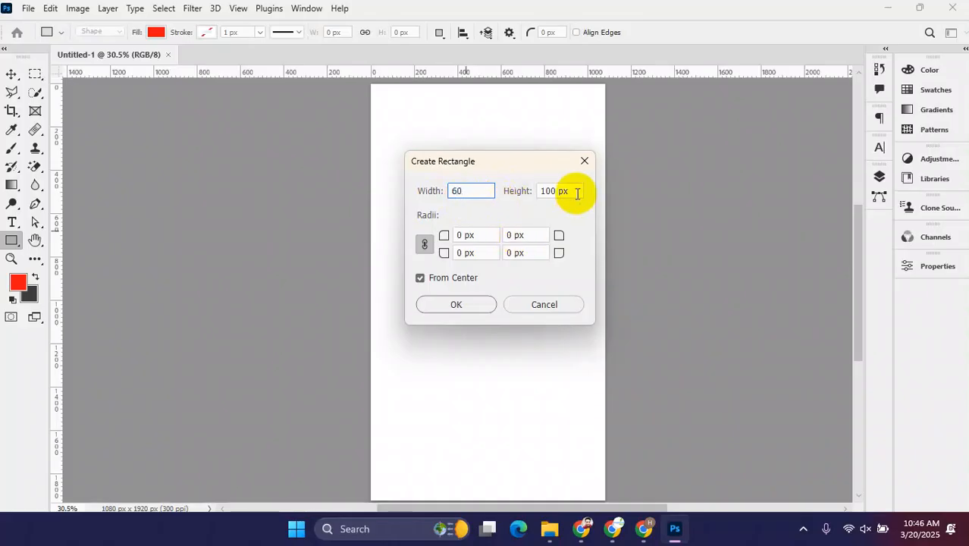
{"action": "left_click_drag", "start_coordinate": [574, 190], "coordinate": [515, 204]}
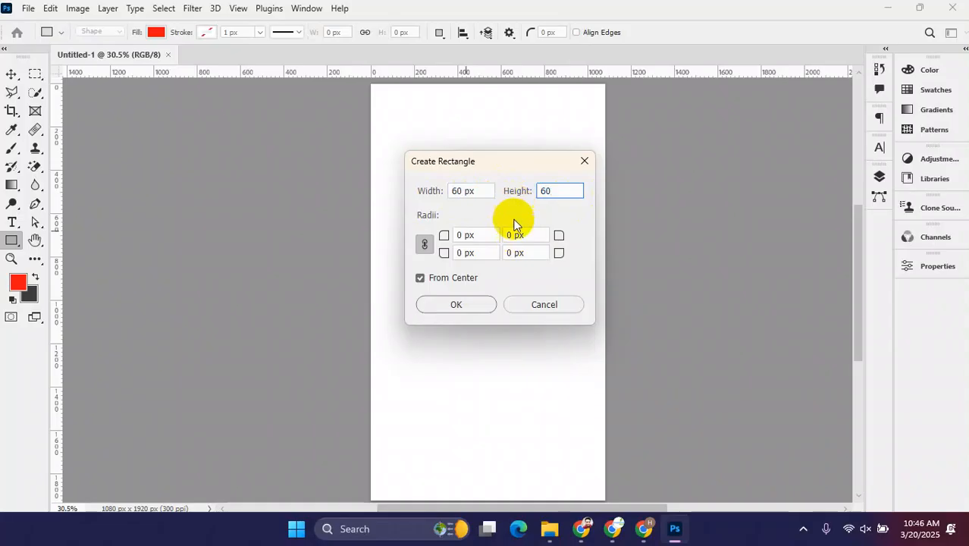
{"action": "left_click", "coordinate": [463, 303]}
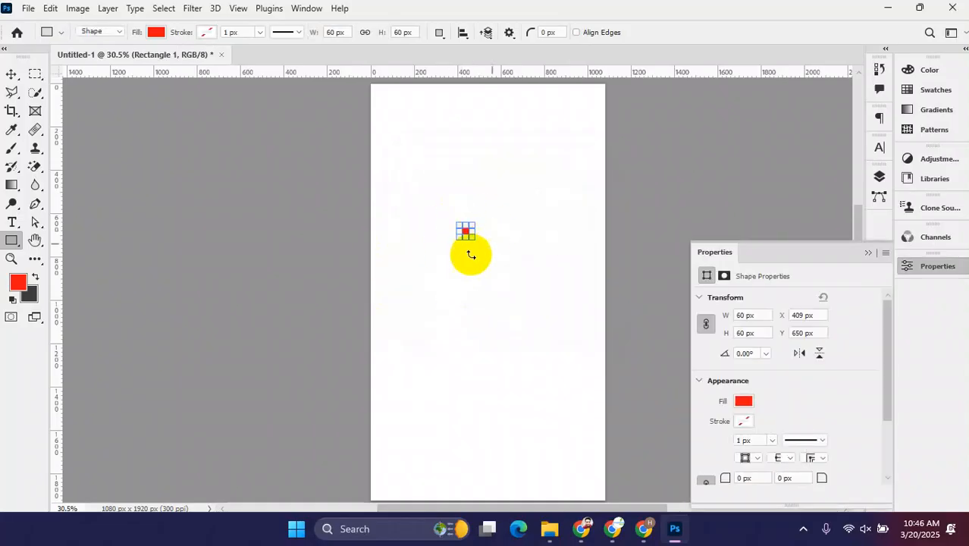
- Align the red square to the canvas's top-left corner using a whole-canvas selection, and clear the selection
{"action": "left_click", "coordinate": [10, 74]}
{"action": "left_click", "coordinate": [510, 260]}
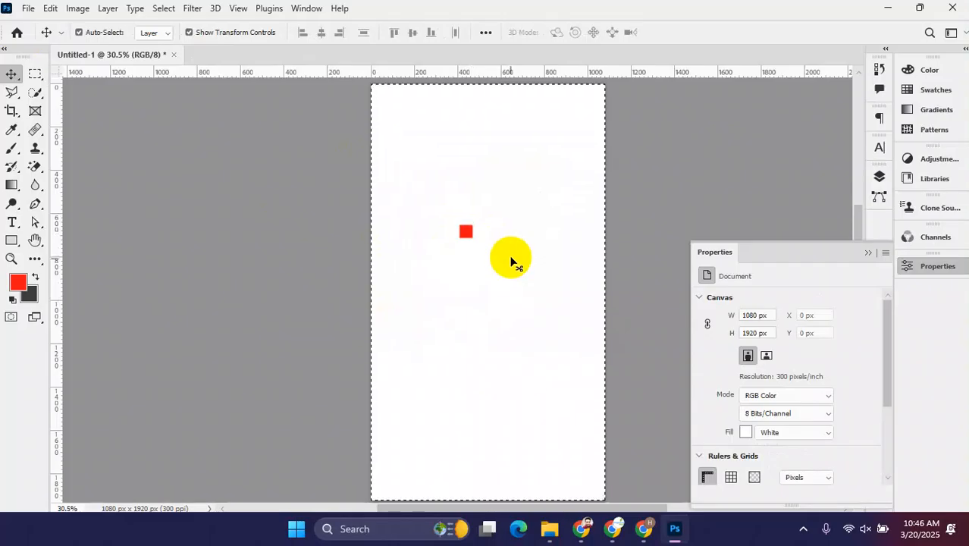
{"action": "left_click", "coordinate": [879, 176]}
{"action": "left_click", "coordinate": [697, 258]}
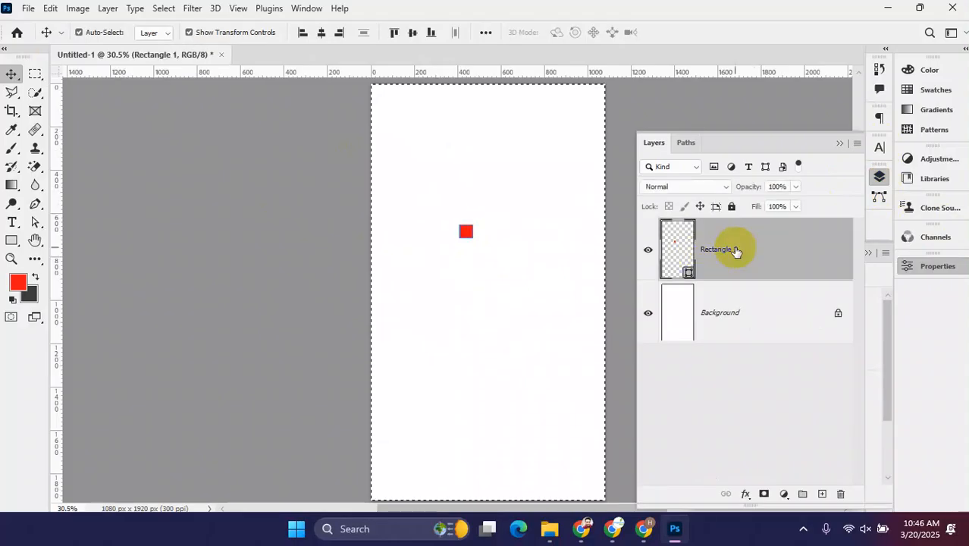
{"action": "left_click", "coordinate": [393, 33]}
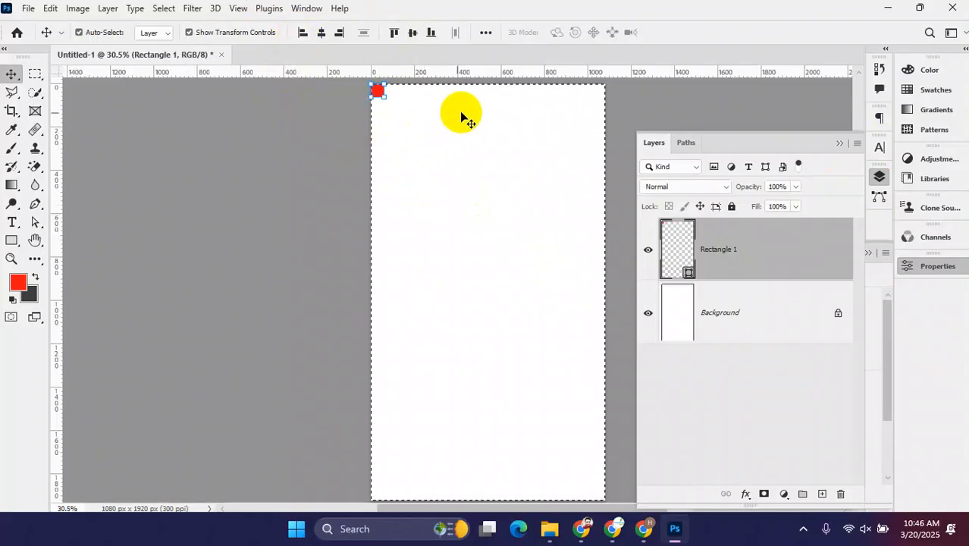
{"action": "scroll", "coordinate": [478, 178], "scroll_direction": "up", "scroll_amount": 2}
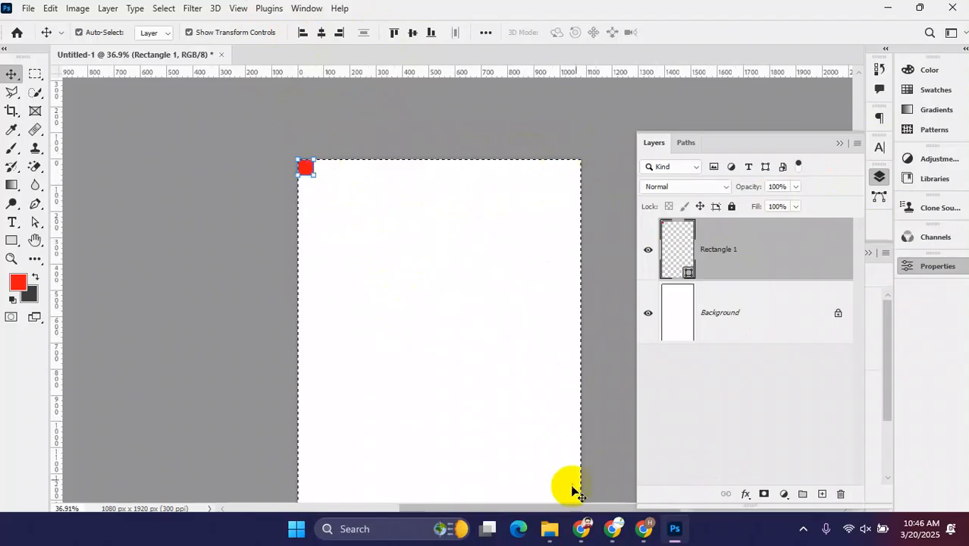
{"action": "key", "text": "ctrl+d"}
- Place a horizontal guide along the red square's bottom edge and a vertical guide along its right edge
{"action": "left_click", "coordinate": [438, 232]}
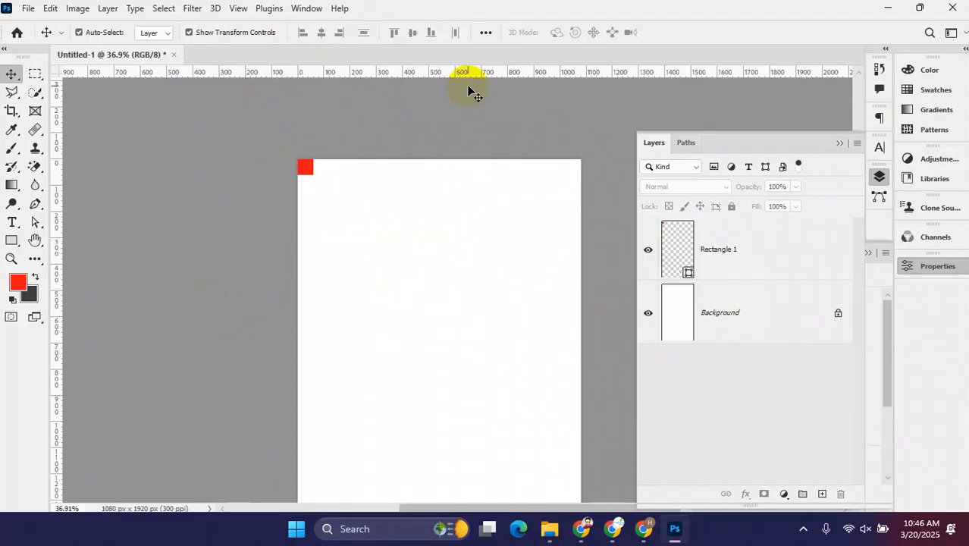
{"action": "left_click_drag", "start_coordinate": [493, 71], "coordinate": [480, 175]}
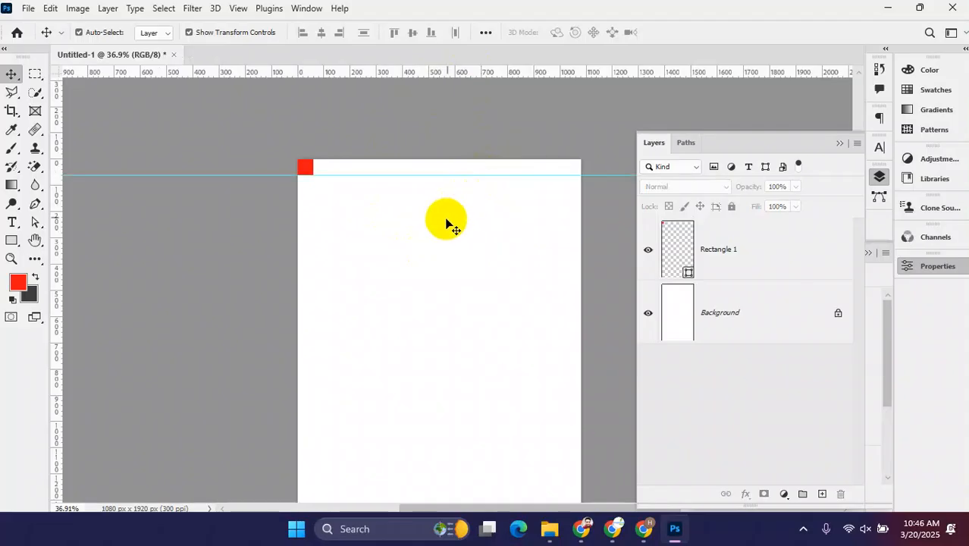
{"action": "left_click_drag", "start_coordinate": [445, 73], "coordinate": [314, 207]}
{"action": "key", "text": "alt"}
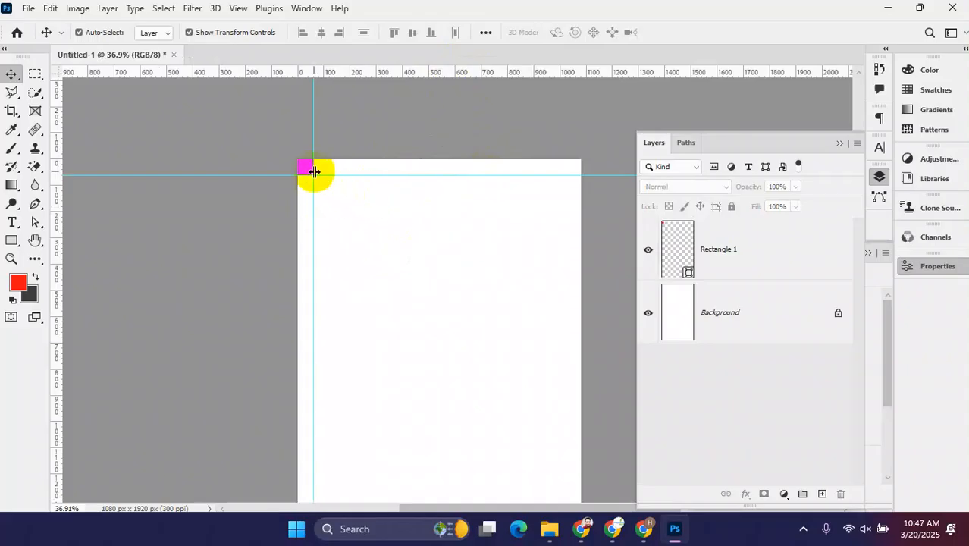
- Align the red square to the canvas's bottom-right corner using a whole-canvas selection, and clear the selection
{"action": "left_click", "coordinate": [307, 170]}
{"action": "key", "text": "ctrl+a"}
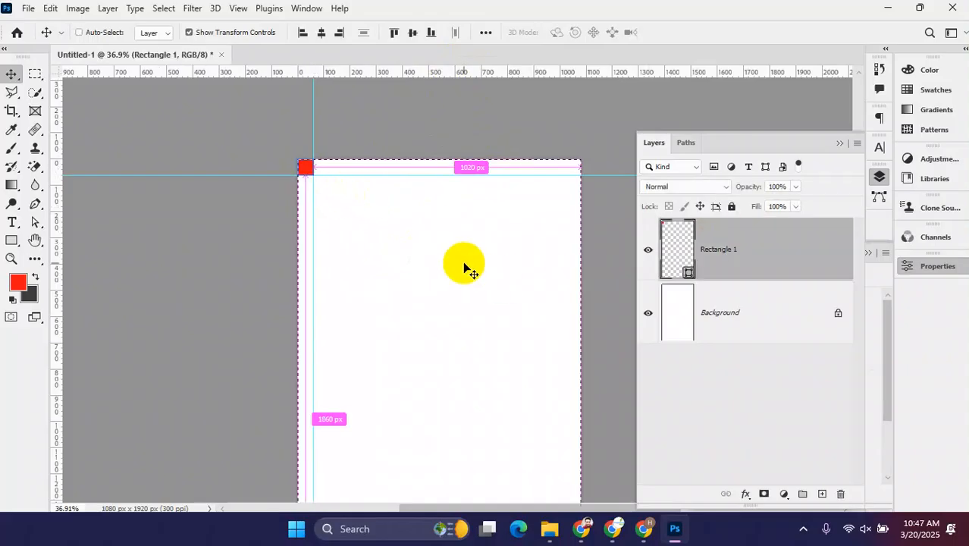
{"action": "left_click", "coordinate": [339, 31]}
{"action": "left_click", "coordinate": [429, 34]}
{"action": "scroll", "coordinate": [494, 315], "scroll_direction": "down", "scroll_amount": 1}
{"action": "scroll", "coordinate": [489, 303], "scroll_direction": "down", "scroll_amount": 4}
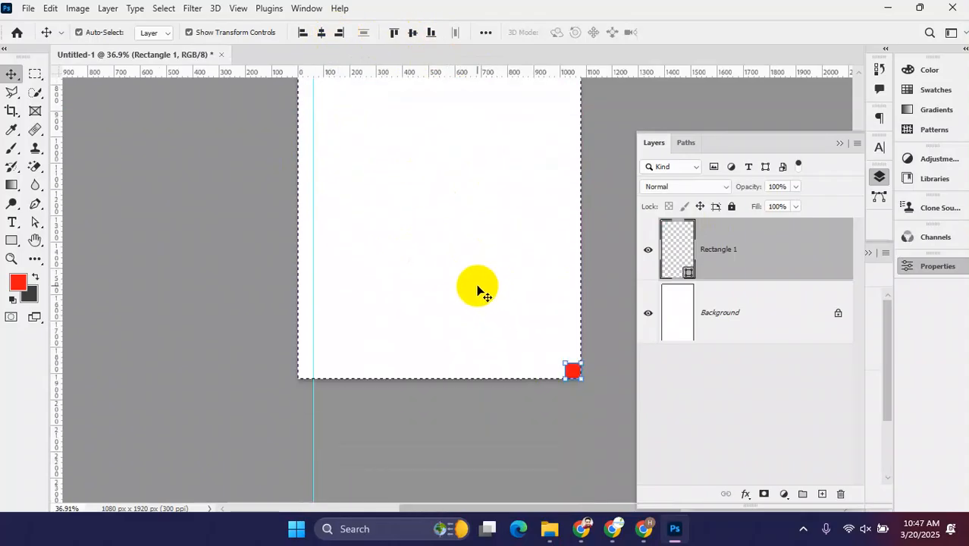
{"action": "key", "text": "ctrl+d"}
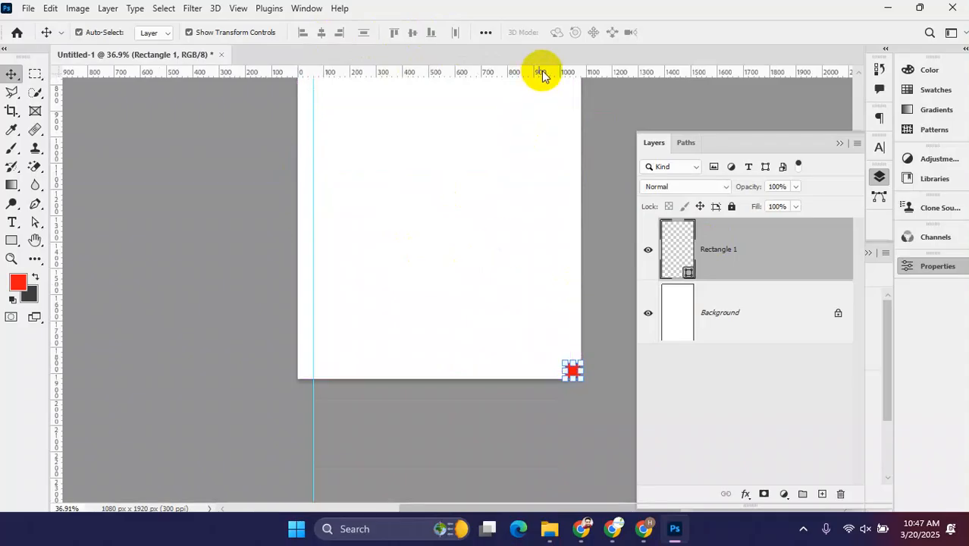
- Place a horizontal guide along the red square's top edge and a vertical guide along its left edge
{"action": "left_click", "coordinate": [546, 251]}
{"action": "left_click_drag", "start_coordinate": [556, 75], "coordinate": [558, 364]}
{"action": "left_click_drag", "start_coordinate": [535, 72], "coordinate": [567, 373]}
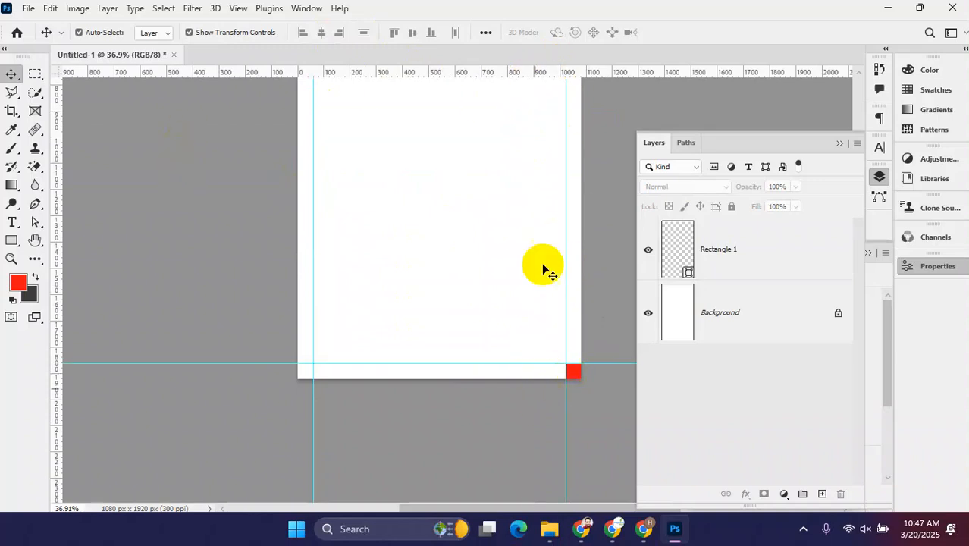
- Delete the red square's layer, leaving only the Background layer and the four margin guides
{"action": "scroll", "coordinate": [461, 282], "scroll_direction": "up", "scroll_amount": 5}
{"action": "scroll", "coordinate": [461, 284], "scroll_direction": "down", "scroll_amount": 5}
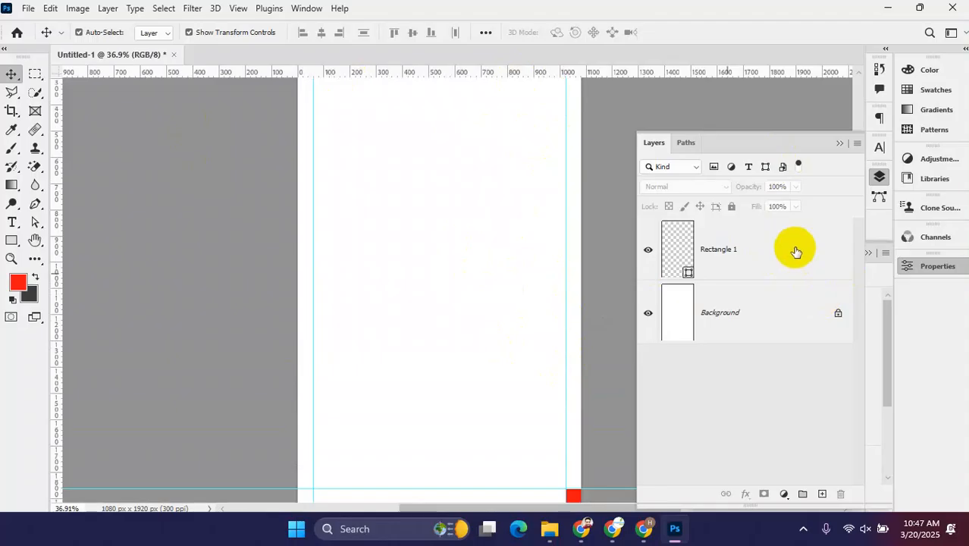
{"action": "left_click_drag", "start_coordinate": [795, 250], "coordinate": [840, 494]}
{"action": "scroll", "coordinate": [356, 274], "scroll_direction": "down", "scroll_amount": 4}
{"action": "scroll", "coordinate": [359, 271], "scroll_direction": "up", "scroll_amount": 4}
{"action": "scroll", "coordinate": [420, 235], "scroll_direction": "down", "scroll_amount": 3}
{"action": "mouse_move", "coordinate": [440, 225]}
{"action": "left_mouse_down"}
{"action": "mouse_move", "coordinate": [450, 281]}
{"action": "mouse_move", "coordinate": [432, 229]}
{"action": "left_mouse_up"}
{"action": "scroll", "coordinate": [440, 266], "scroll_direction": "down", "scroll_amount": 3}
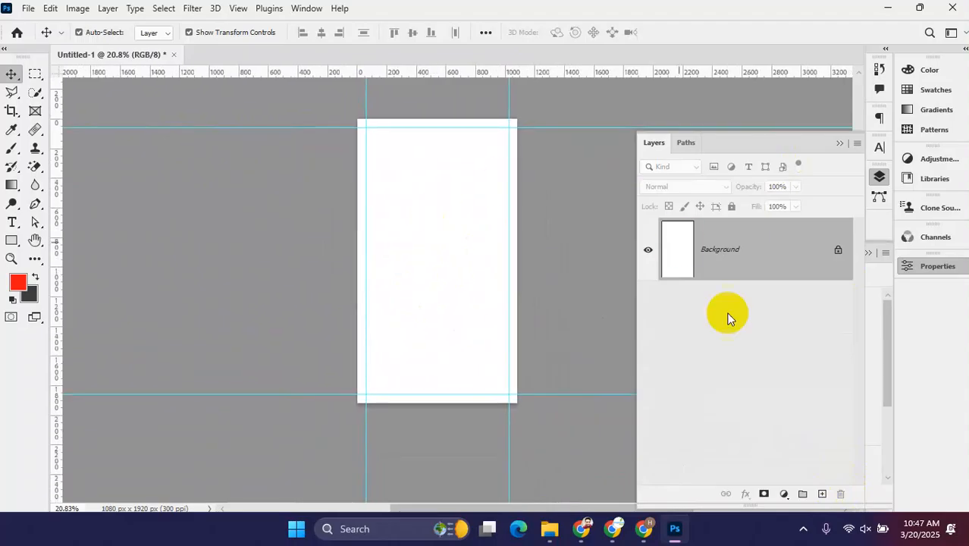
- Add a Solid Color fill layer above the Background layer in dark red 540010
{"action": "left_click", "coordinate": [784, 496]}
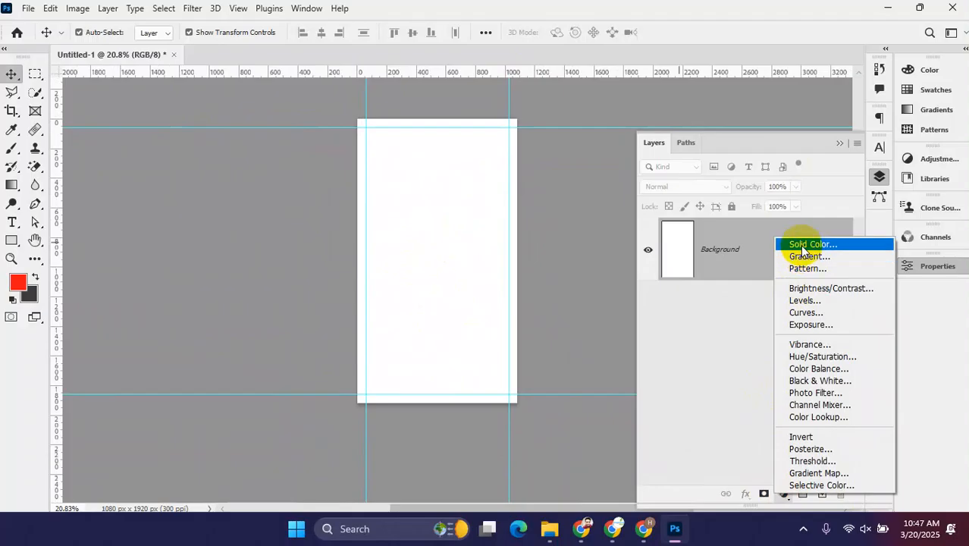
{"action": "left_click", "coordinate": [802, 244]}
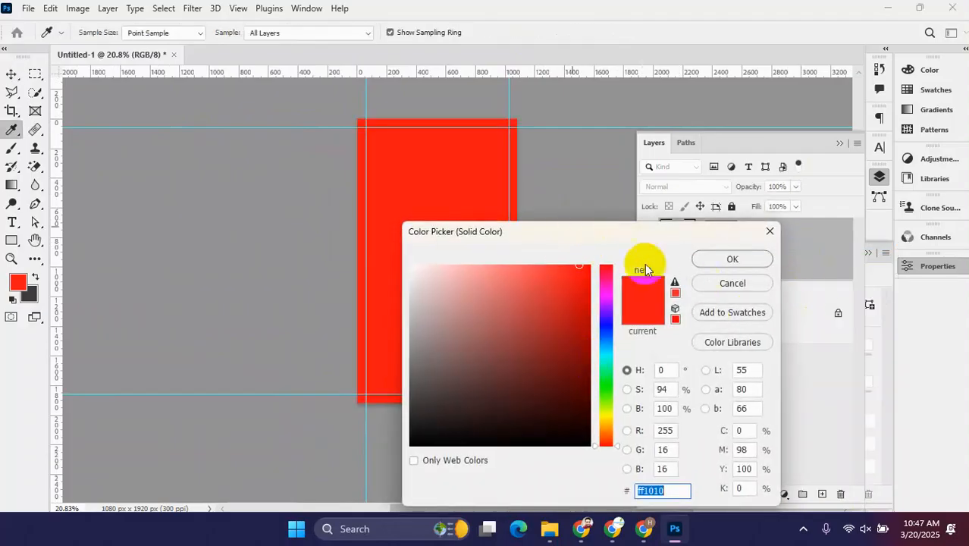
{"action": "left_click_drag", "start_coordinate": [605, 327], "coordinate": [606, 263]}
{"action": "left_click_drag", "start_coordinate": [569, 314], "coordinate": [604, 373]}
{"action": "left_click", "coordinate": [755, 259]}
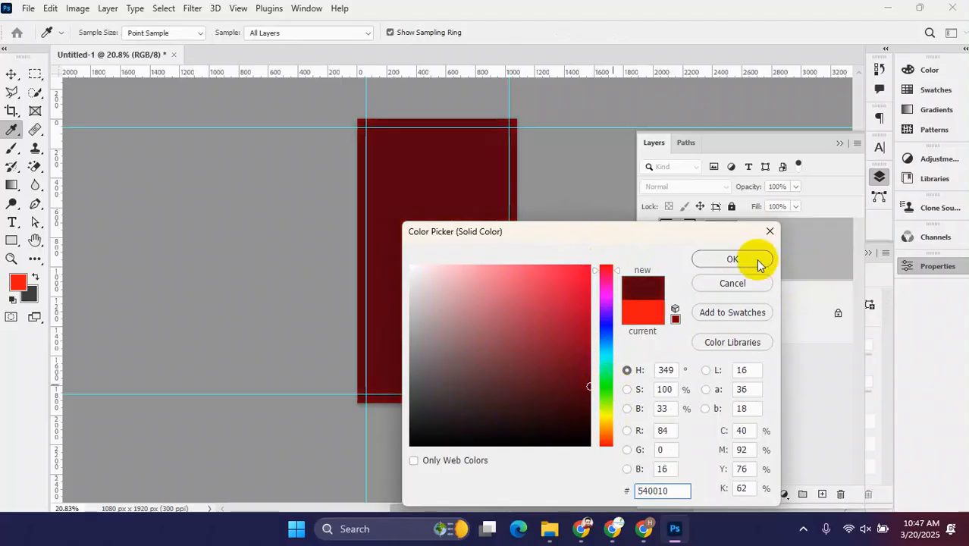
- Open the image Leonardo_Kino_XL_Middle_Eastern_man_traditional_white_thobe_an_3.jpg from the Downloads folder
{"action": "scroll", "coordinate": [397, 268], "scroll_direction": "down", "scroll_amount": 3}
{"action": "scroll", "coordinate": [413, 274], "scroll_direction": "up", "scroll_amount": 3}
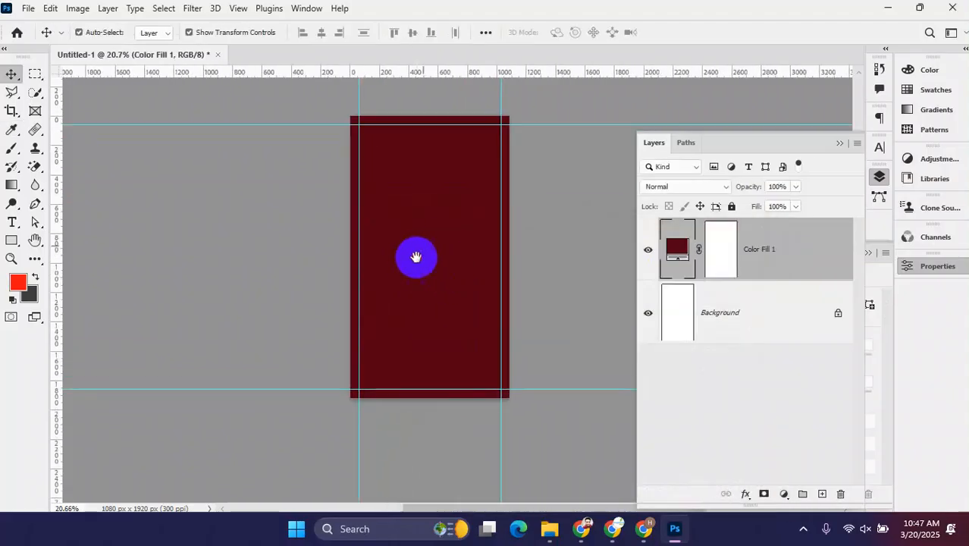
{"action": "left_click_drag", "start_coordinate": [417, 257], "coordinate": [420, 269]}
{"action": "left_click", "coordinate": [28, 9]}
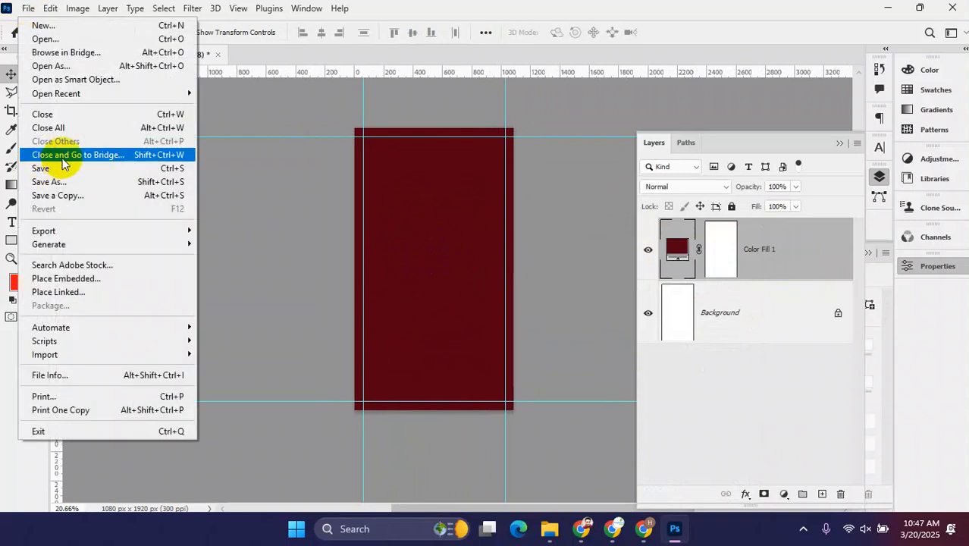
{"action": "left_click", "coordinate": [59, 44]}
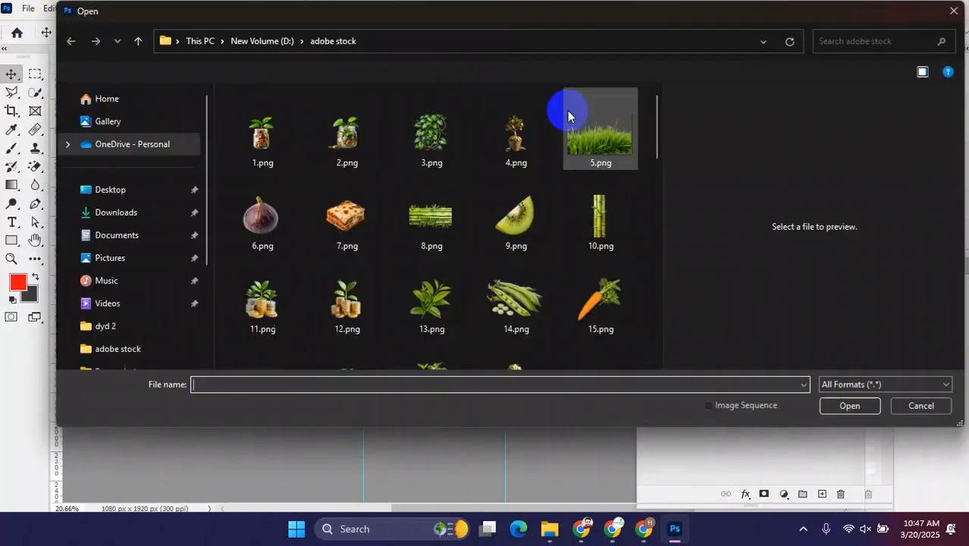
{"action": "left_click", "coordinate": [121, 215]}
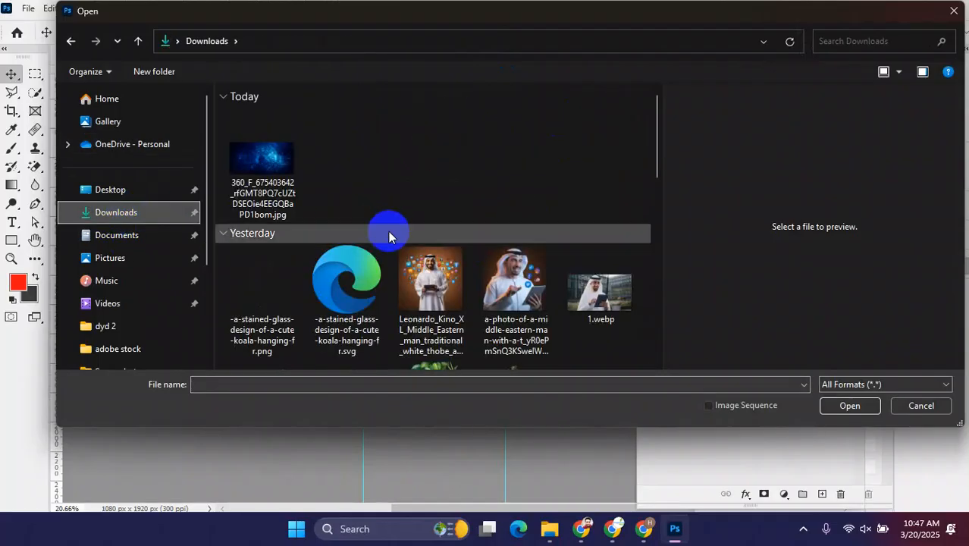
{"action": "left_click", "coordinate": [446, 271]}
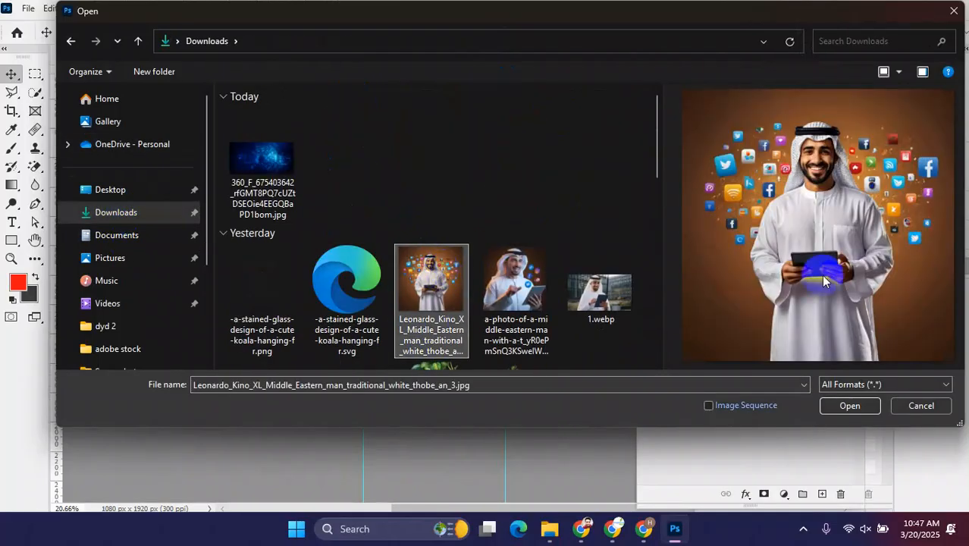
{"action": "left_click", "coordinate": [843, 406]}
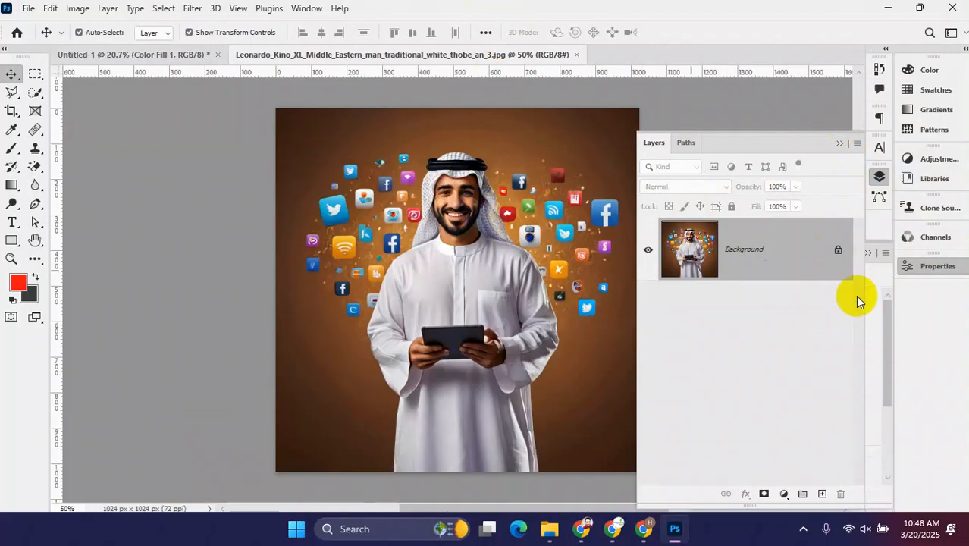
- Duplicate the photo's Background layer and remove the background from the copy with the Remove Background quick action
{"action": "left_click_drag", "start_coordinate": [784, 257], "coordinate": [822, 491]}
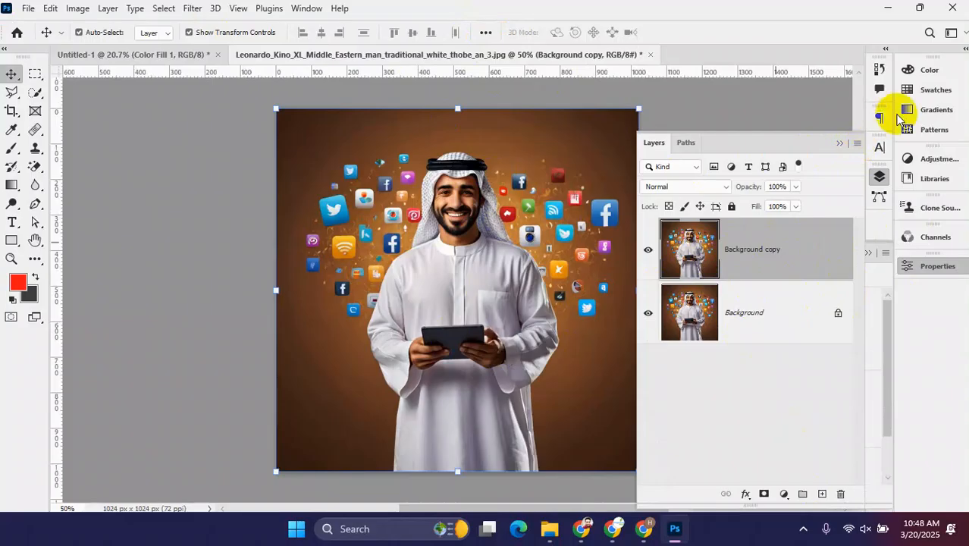
{"action": "left_click", "coordinate": [939, 268]}
{"action": "left_click", "coordinate": [939, 268]}
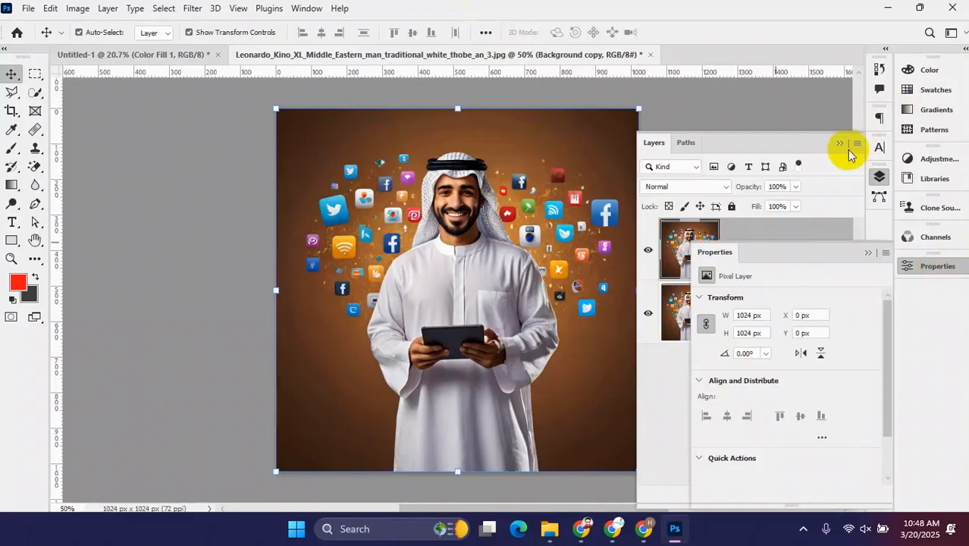
{"action": "scroll", "coordinate": [820, 433], "scroll_direction": "down", "scroll_amount": 3}
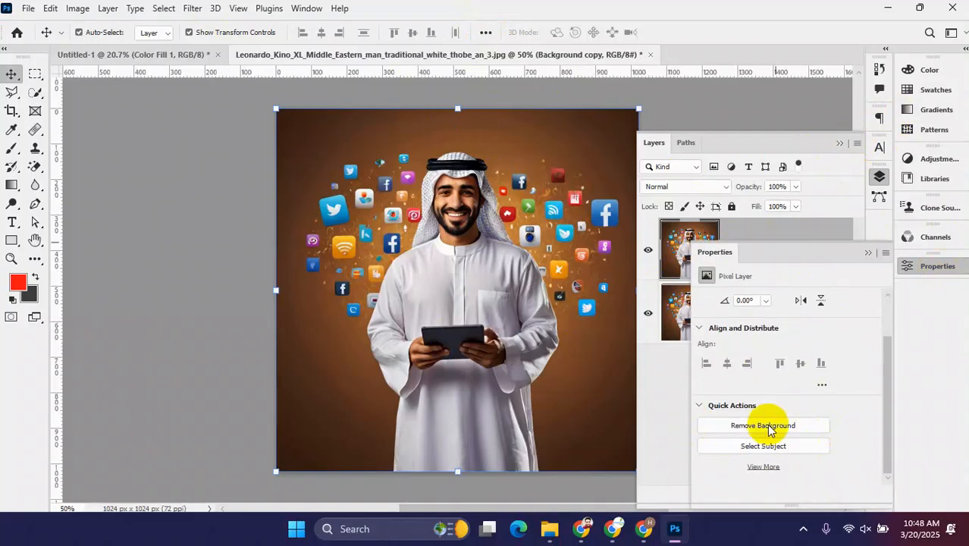
{"action": "left_click", "coordinate": [776, 431]}
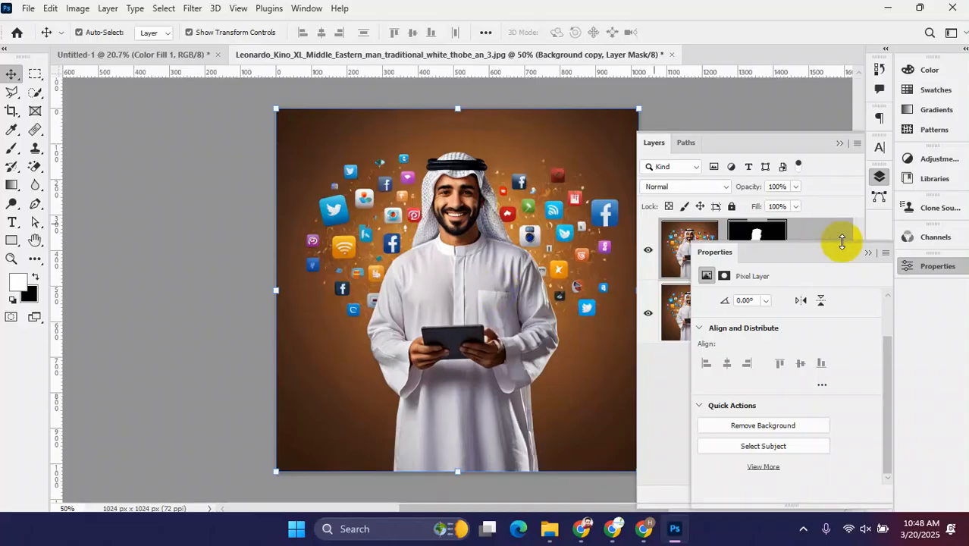
{"action": "left_click", "coordinate": [868, 252]}
- Toggle the original Background layer's visibility to compare, and inspect the cut-out's edges around the head and headscarf
{"action": "left_click", "coordinate": [648, 314]}
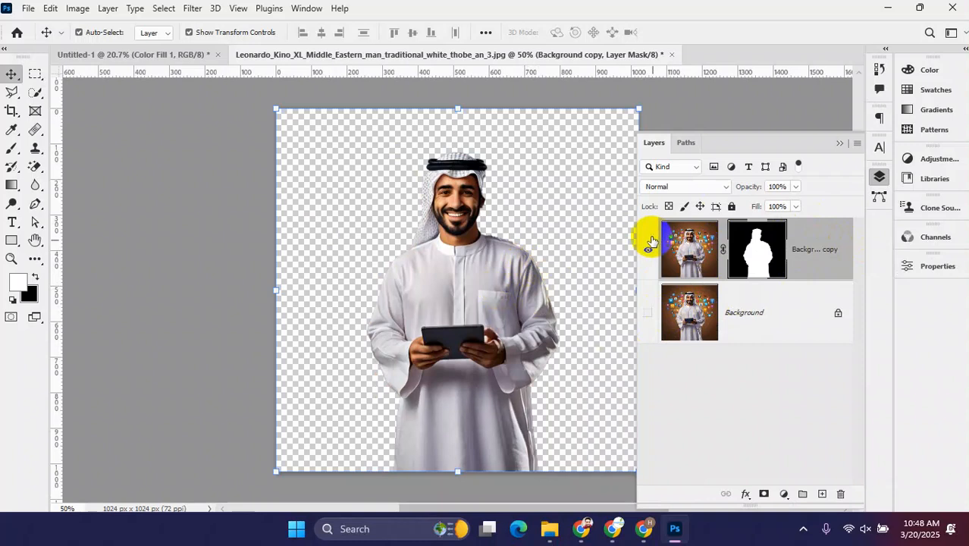
{"action": "left_click", "coordinate": [647, 313]}
{"action": "left_click", "coordinate": [648, 313]}
{"action": "left_click", "coordinate": [647, 313]}
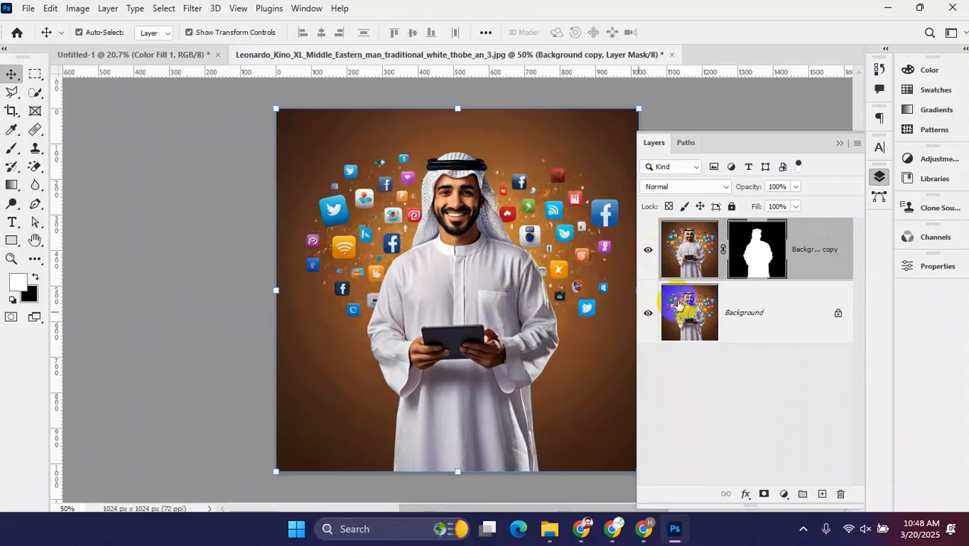
{"action": "left_click", "coordinate": [648, 314]}
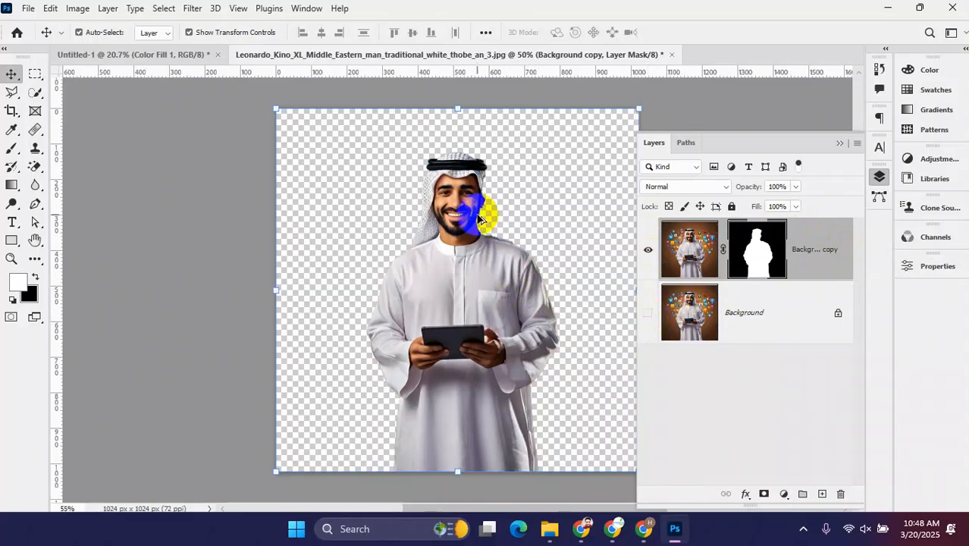
{"action": "scroll", "coordinate": [487, 216], "scroll_direction": "up", "scroll_amount": 3}
{"action": "scroll", "coordinate": [452, 256], "scroll_direction": "up", "scroll_amount": 2}
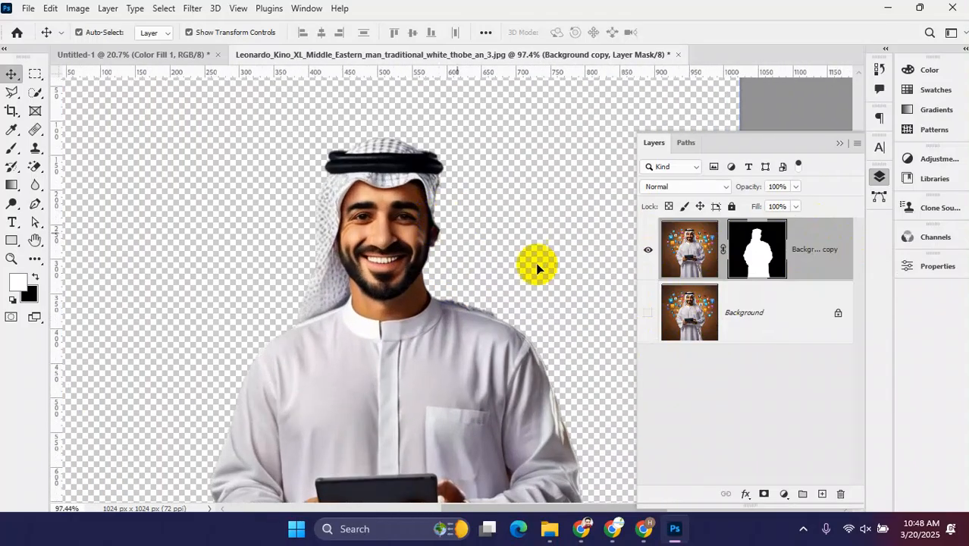
- Show the original Background layer as a reference and select the layer mask of Background copy
{"action": "left_click", "coordinate": [657, 317]}
{"action": "left_click", "coordinate": [648, 313]}
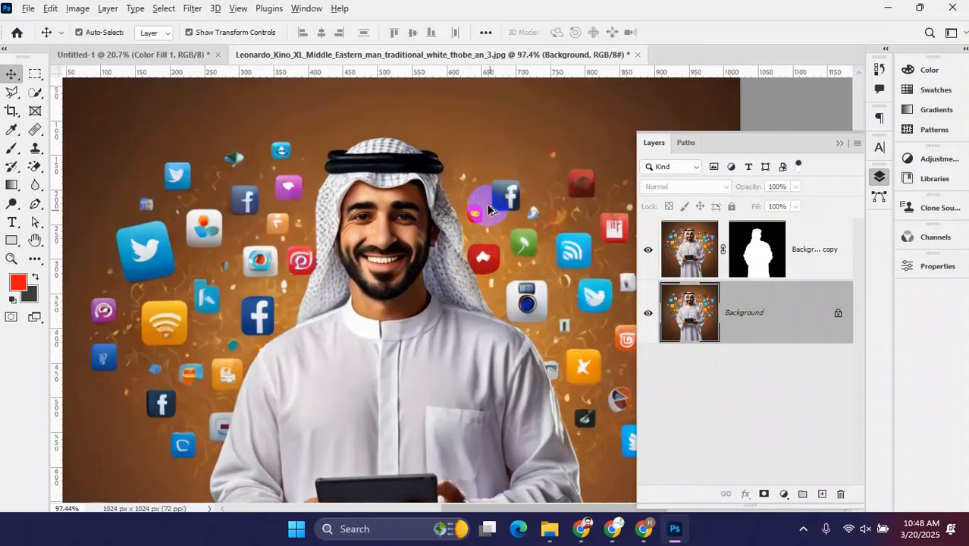
{"action": "scroll", "coordinate": [472, 235], "scroll_direction": "up", "scroll_amount": 2}
{"action": "left_click_drag", "start_coordinate": [471, 235], "coordinate": [433, 244]}
{"action": "left_click", "coordinate": [750, 255]}
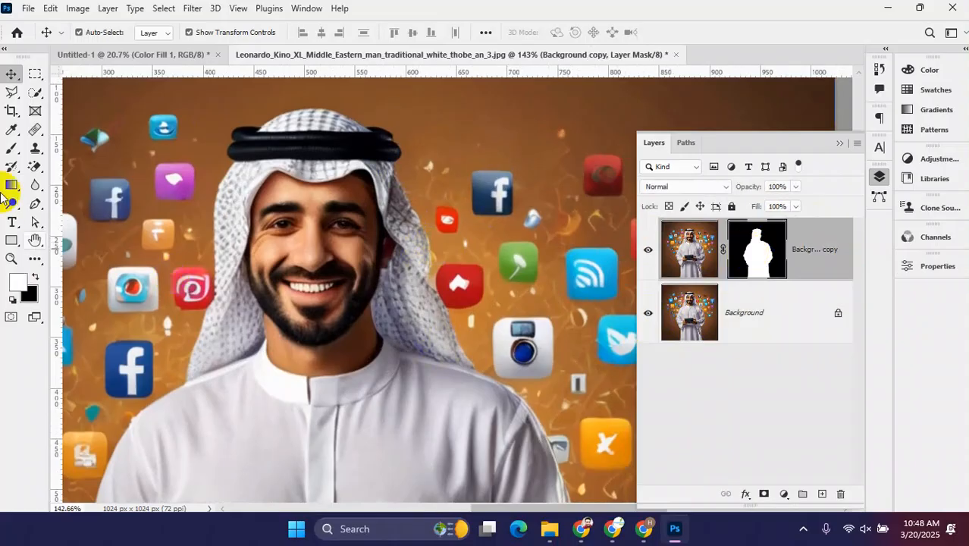
- Paint white on the Background copy mask with a size 25 brush to restore the missing headscarf area beside the man's ear
{"action": "left_click", "coordinate": [12, 149]}
{"action": "key", "text": "bracketleft"}
{"action": "key", "text": "bracketleft"}
{"action": "key", "text": "bracketleft"}
{"action": "key", "text": "bracketleft"}
{"action": "key", "text": "bracketleft"}
{"action": "key", "text": "bracketleft"}
{"action": "key", "text": "bracketleft"}
{"action": "key", "text": "bracketleft"}
{"action": "key", "text": "bracketleft"}
{"action": "key", "text": "bracketleft"}
{"action": "key", "text": "bracketleft"}
{"action": "key", "text": "bracketleft"}
{"action": "key", "text": "bracketleft"}
{"action": "key", "text": "bracketleft"}
{"action": "key", "text": "bracketleft"}
{"action": "key", "text": "bracketleft"}
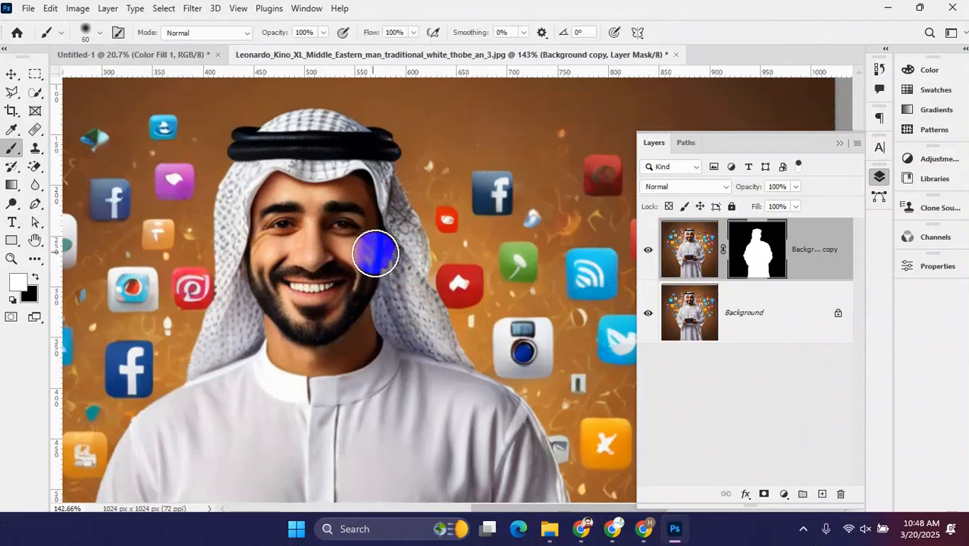
{"action": "left_click", "coordinate": [757, 236]}
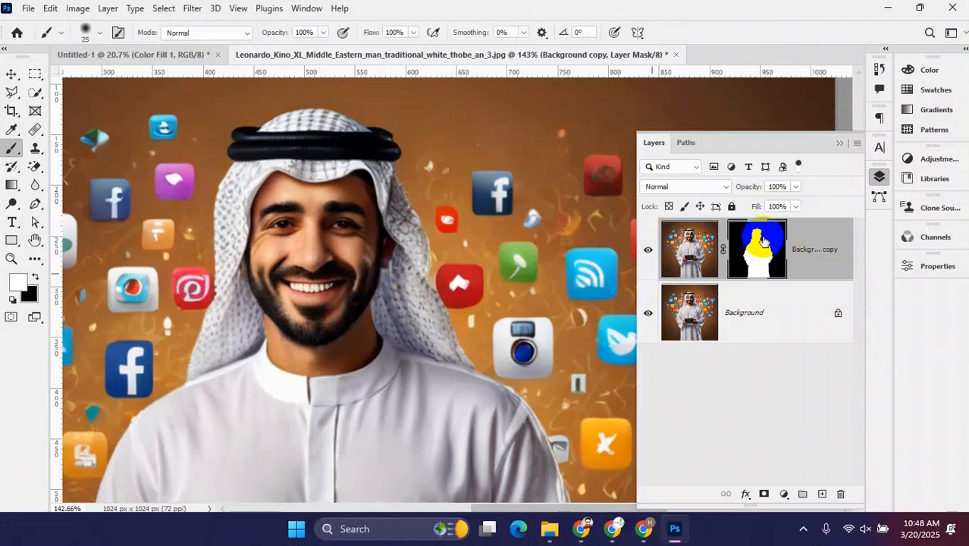
{"action": "scroll", "coordinate": [420, 225], "scroll_direction": "up", "scroll_amount": 3}
{"action": "left_click_drag", "start_coordinate": [372, 233], "coordinate": [359, 245]}
{"action": "left_click_drag", "start_coordinate": [359, 189], "coordinate": [360, 185]}
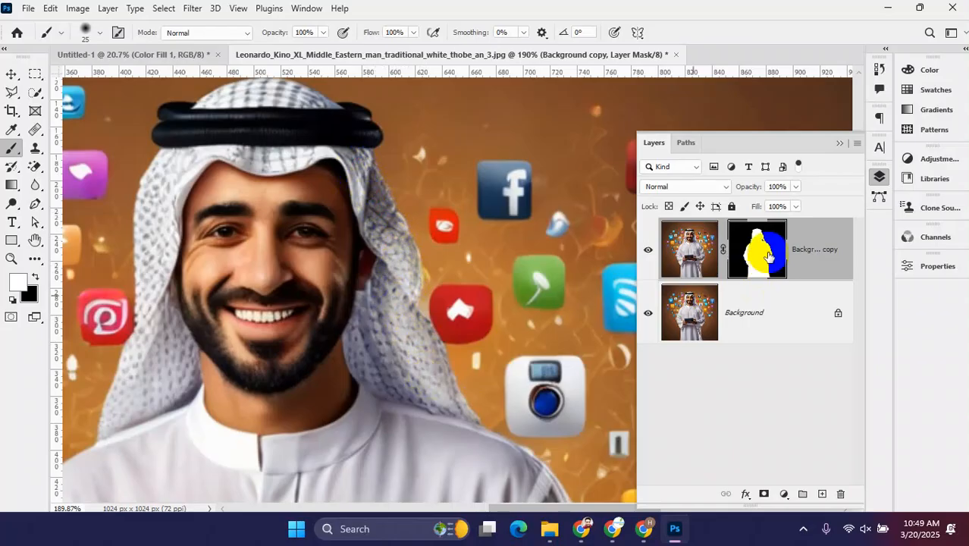
{"action": "scroll", "coordinate": [368, 440], "scroll_direction": "up", "scroll_amount": 2}
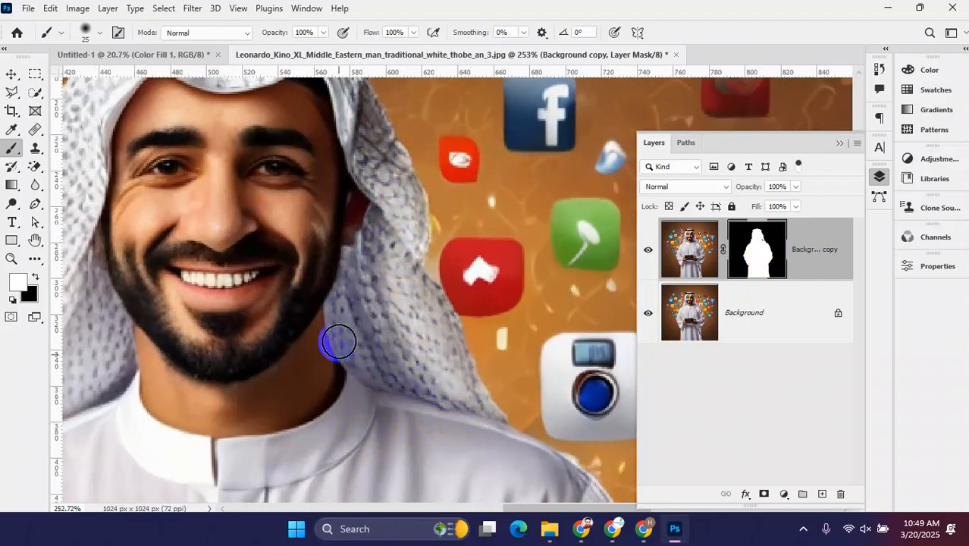
{"action": "mouse_move", "coordinate": [332, 279]}
{"action": "left_mouse_down"}
{"action": "mouse_move", "coordinate": [356, 183]}
{"action": "mouse_move", "coordinate": [347, 212]}
{"action": "mouse_move", "coordinate": [349, 120]}
{"action": "left_mouse_up"}
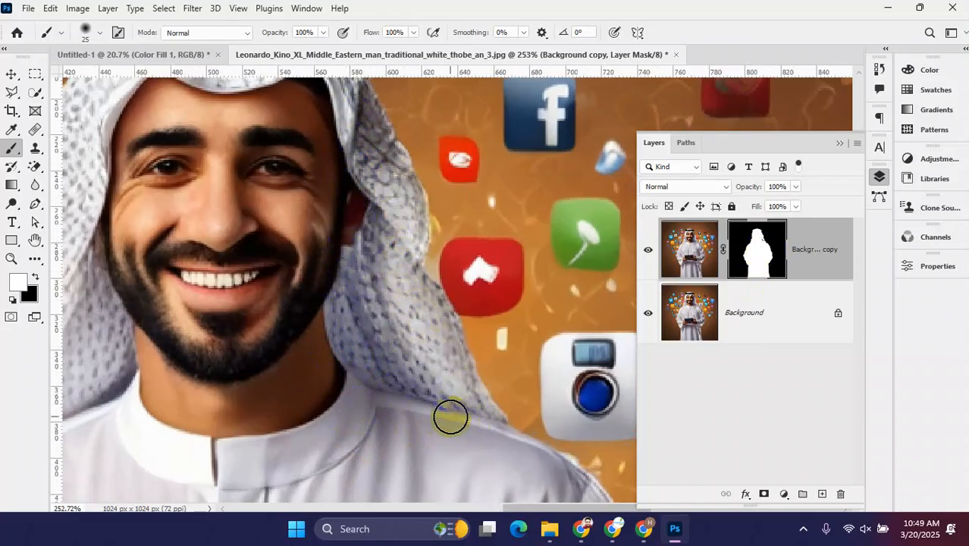
- Hide the original Background layer and paint white over the remaining semi-transparent patches of the headscarf on the mask
{"action": "left_click", "coordinate": [647, 315]}
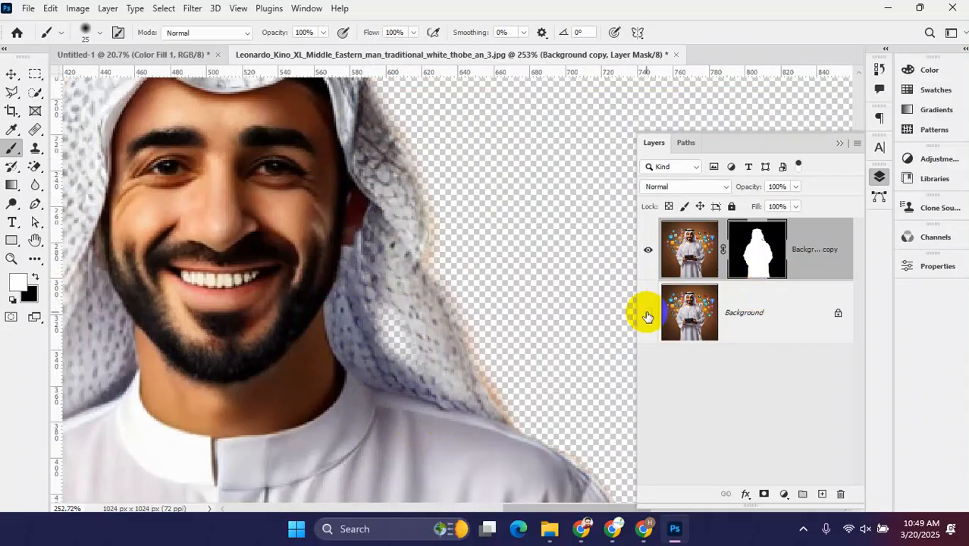
{"action": "left_click_drag", "start_coordinate": [374, 283], "coordinate": [387, 302]}
{"action": "left_click_drag", "start_coordinate": [454, 398], "coordinate": [424, 353]}
{"action": "left_click_drag", "start_coordinate": [366, 139], "coordinate": [341, 97]}
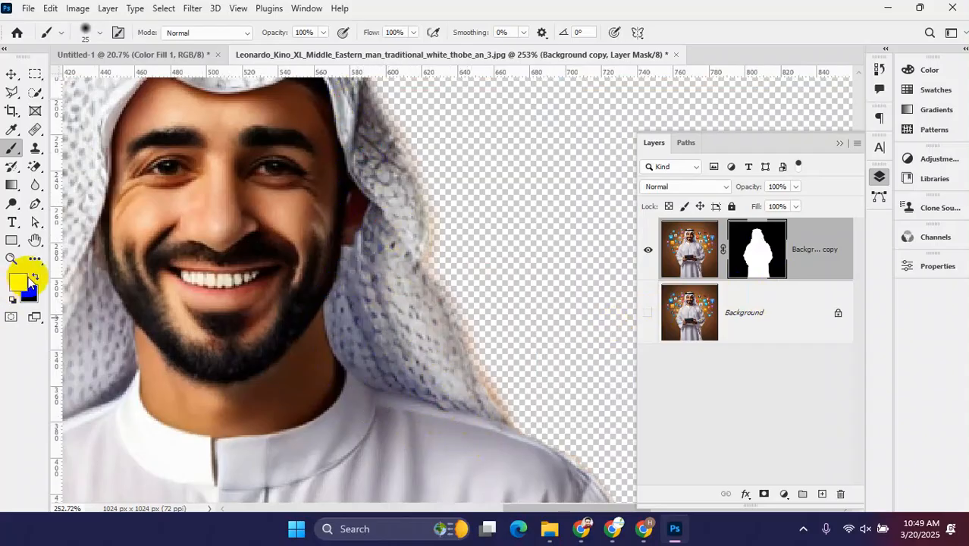
- Switch the brush to black and mask out the leftover background fringe along the headscarf's outer edge
{"action": "left_click", "coordinate": [36, 278]}
{"action": "mouse_move", "coordinate": [472, 271]}
{"action": "left_mouse_down"}
{"action": "mouse_move", "coordinate": [484, 334]}
{"action": "mouse_move", "coordinate": [528, 407]}
{"action": "mouse_move", "coordinate": [503, 373]}
{"action": "mouse_move", "coordinate": [508, 388]}
{"action": "mouse_move", "coordinate": [531, 410]}
{"action": "mouse_move", "coordinate": [454, 214]}
{"action": "mouse_move", "coordinate": [447, 245]}
{"action": "left_mouse_up"}
{"action": "scroll", "coordinate": [469, 253], "scroll_direction": "up", "scroll_amount": 3}
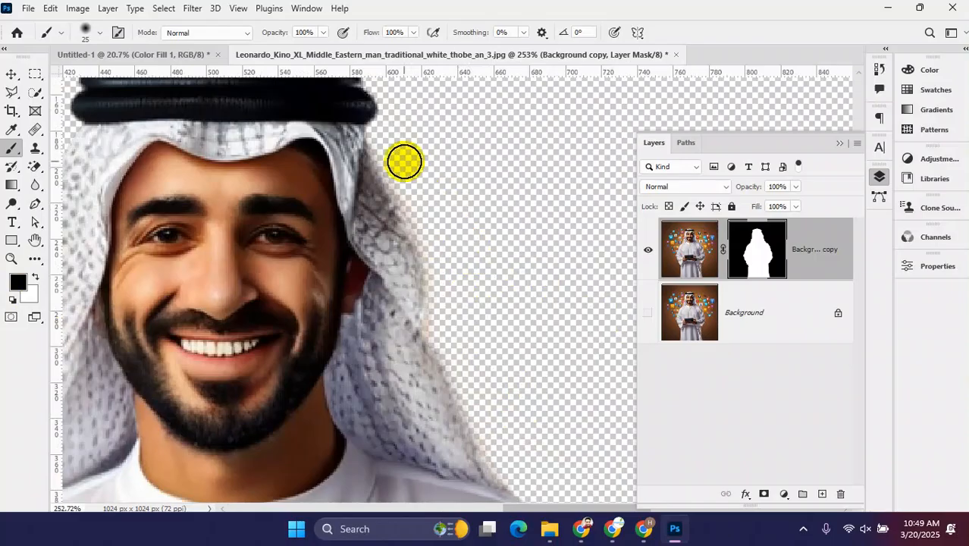
{"action": "scroll", "coordinate": [461, 301], "scroll_direction": "down", "scroll_amount": 10}
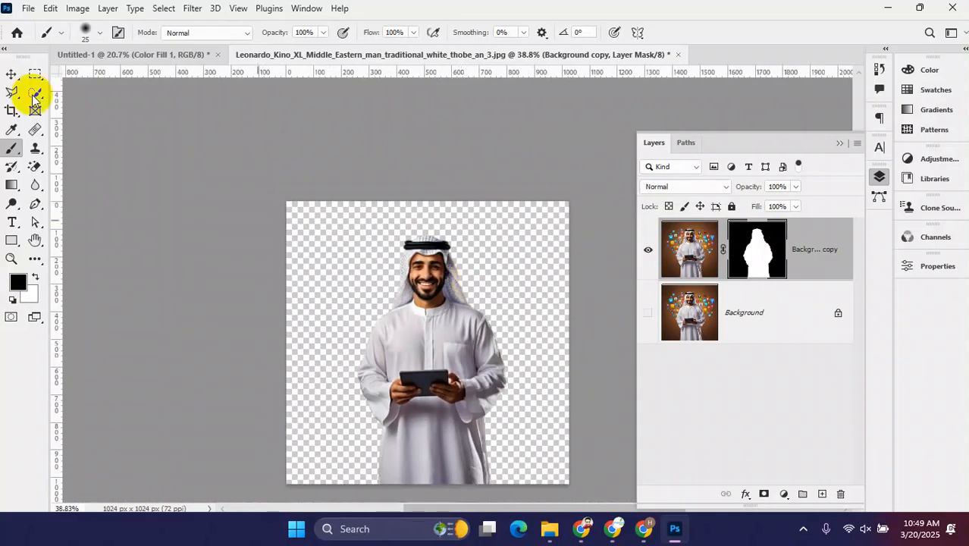
- Convert the masked Background copy layer to a smart object
{"action": "left_click", "coordinate": [11, 76]}
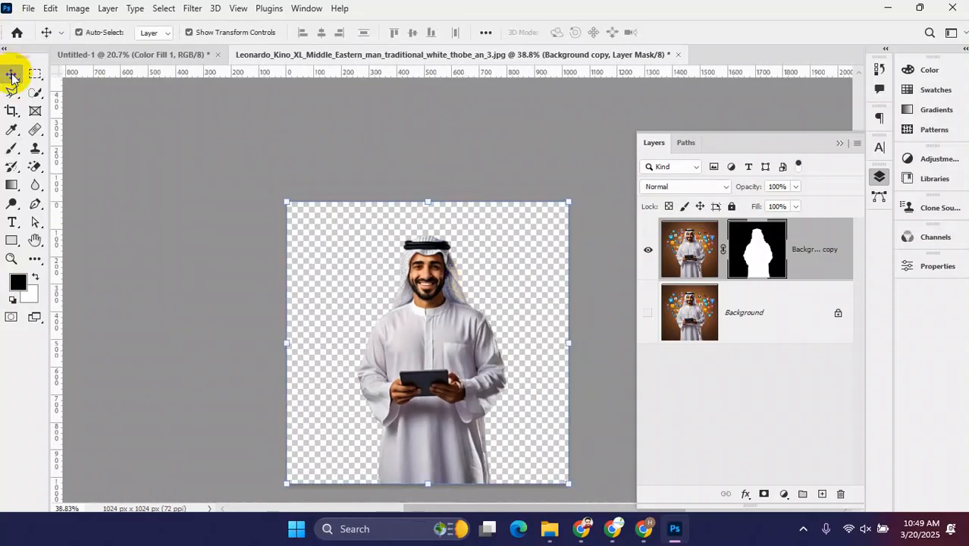
{"action": "right_click", "coordinate": [796, 241]}
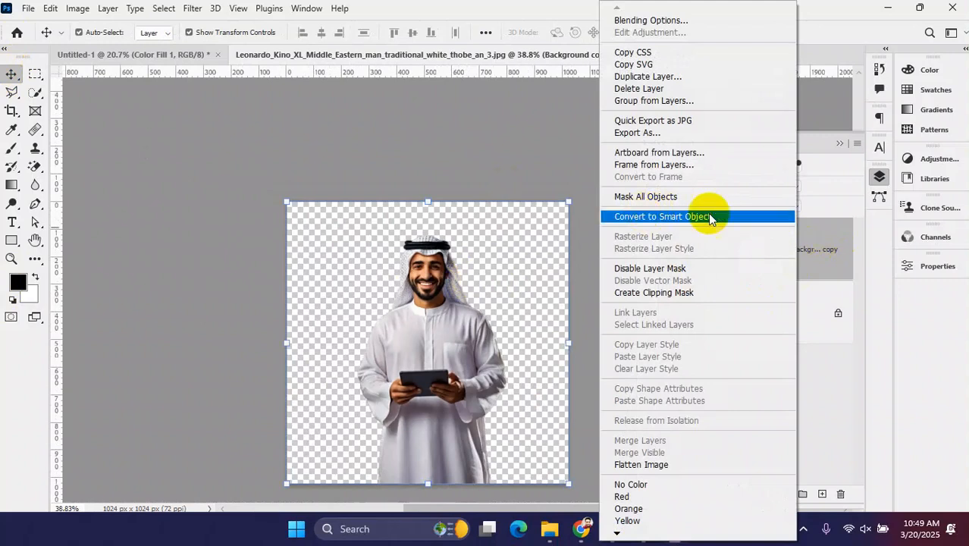
{"action": "left_click", "coordinate": [686, 218]}
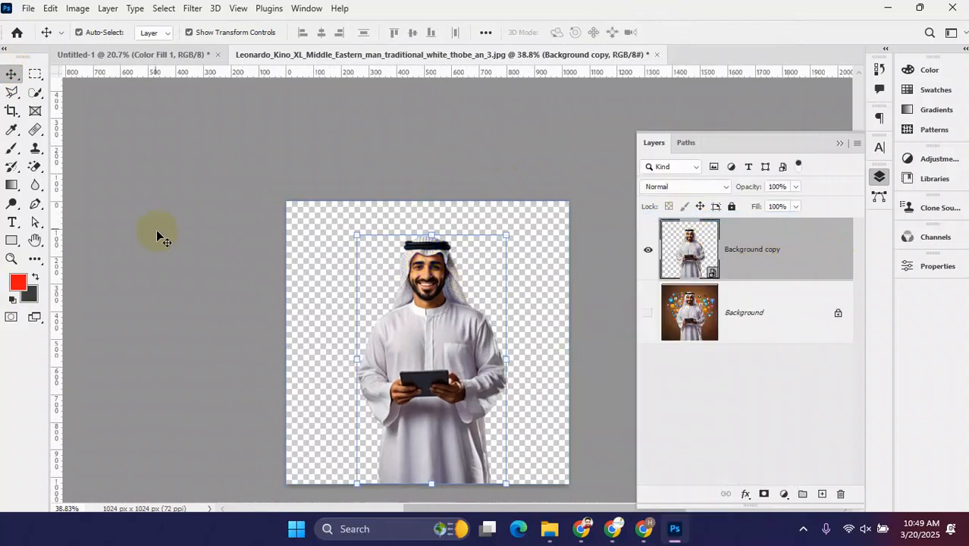
- Turn off the transform controls, move the cut-out man into the Untitled-1 document, and enlarge him to stand on the canvas's bottom edge
{"action": "left_click", "coordinate": [188, 33]}
{"action": "mouse_move", "coordinate": [430, 338]}
{"action": "left_mouse_down"}
{"action": "mouse_move", "coordinate": [418, 205]}
{"action": "mouse_move", "coordinate": [189, 58]}
{"action": "mouse_move", "coordinate": [530, 251]}
{"action": "mouse_move", "coordinate": [428, 273]}
{"action": "mouse_move", "coordinate": [471, 316]}
{"action": "mouse_move", "coordinate": [440, 284]}
{"action": "mouse_move", "coordinate": [428, 300]}
{"action": "mouse_move", "coordinate": [431, 352]}
{"action": "left_mouse_up"}
{"action": "key", "text": "ctrl+t"}
{"action": "left_click_drag", "start_coordinate": [436, 277], "coordinate": [434, 214]}
{"action": "left_click", "coordinate": [701, 33]}
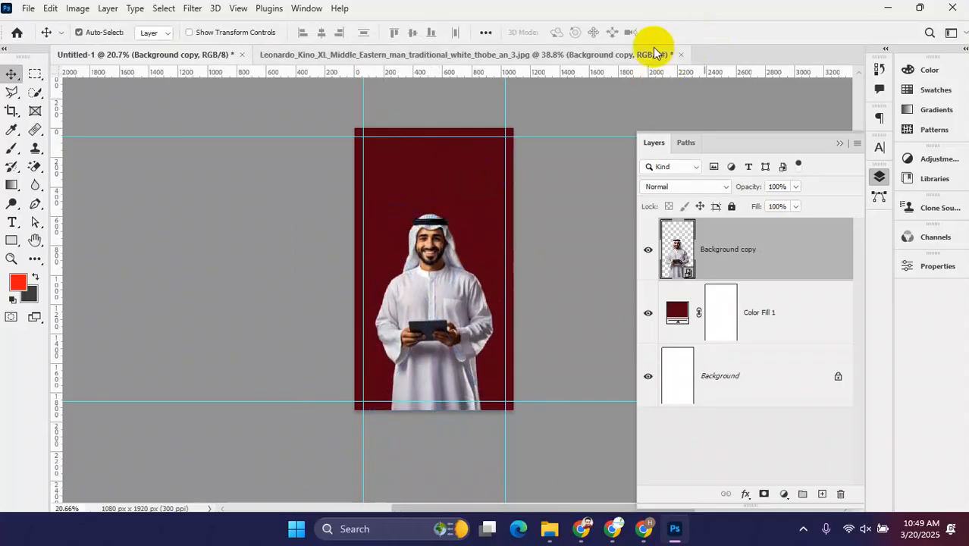
{"action": "scroll", "coordinate": [400, 197], "scroll_direction": "up", "scroll_amount": 3}
{"action": "scroll", "coordinate": [381, 233], "scroll_direction": "down", "scroll_amount": 1}
{"action": "scroll", "coordinate": [381, 234], "scroll_direction": "down", "scroll_amount": 2}
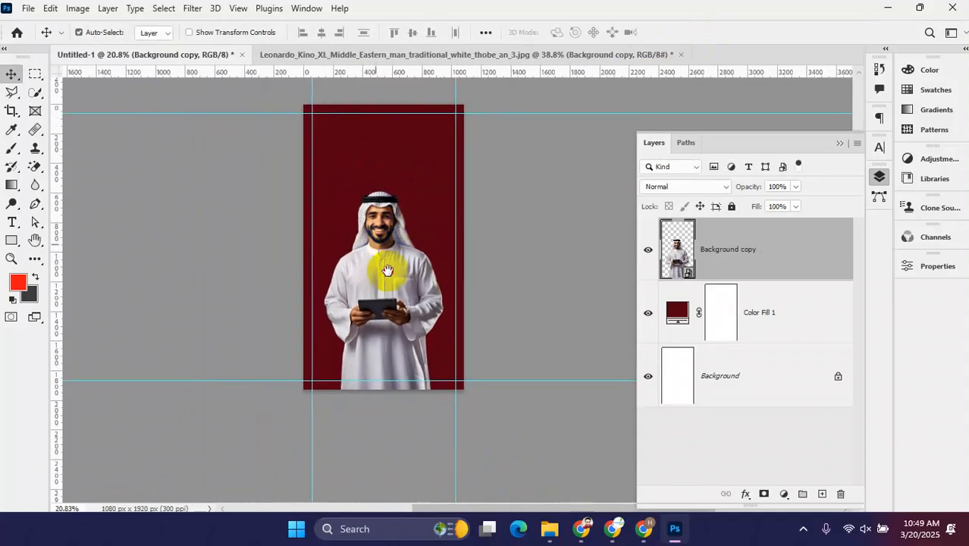
- Switch to the browser and examine the stripes, glow and icon layout in the Behance MAVERICK social media design, and return to Photoshop
{"action": "scroll", "coordinate": [396, 309], "scroll_direction": "up", "scroll_amount": 6}
{"action": "scroll", "coordinate": [398, 310], "scroll_direction": "down", "scroll_amount": 5}
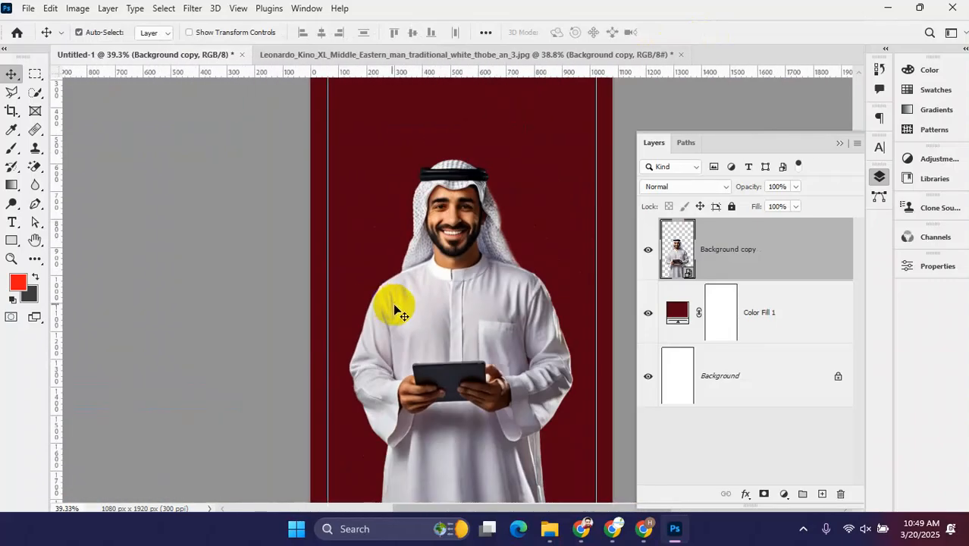
{"action": "scroll", "coordinate": [425, 283], "scroll_direction": "up", "scroll_amount": 1}
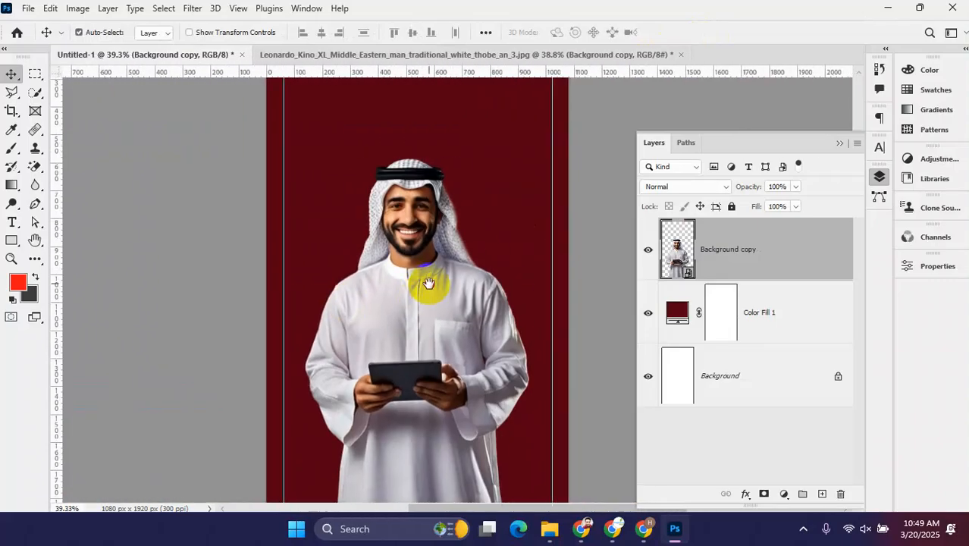
{"action": "left_click", "coordinate": [612, 529]}
{"action": "left_click", "coordinate": [144, 8]}
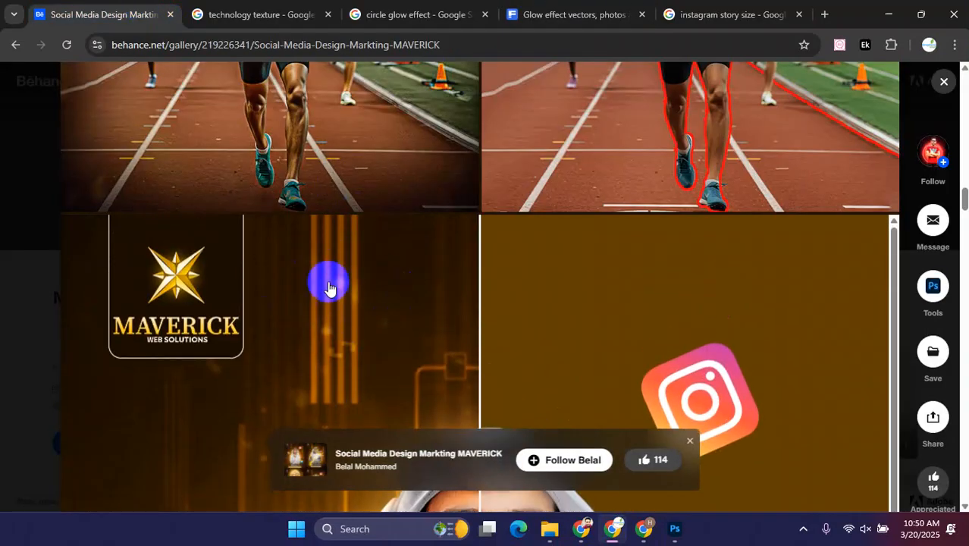
{"action": "scroll", "coordinate": [320, 334], "scroll_direction": "down", "scroll_amount": 3}
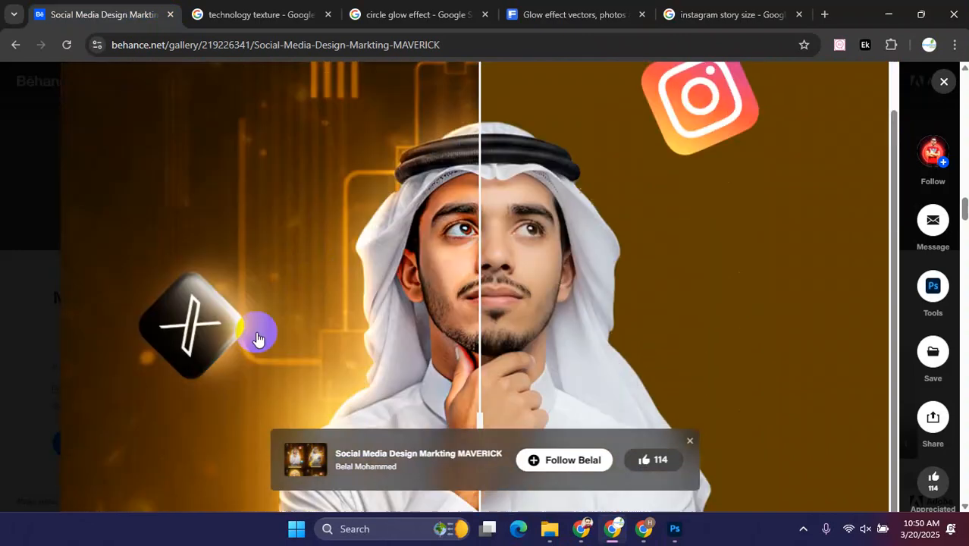
{"action": "scroll", "coordinate": [178, 284], "scroll_direction": "up", "scroll_amount": 1}
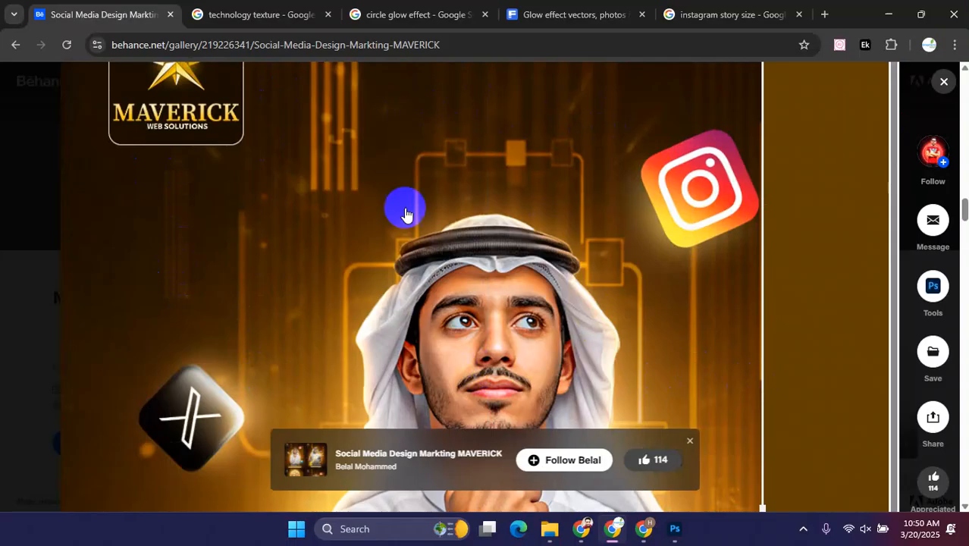
{"action": "left_click", "coordinate": [673, 537]}
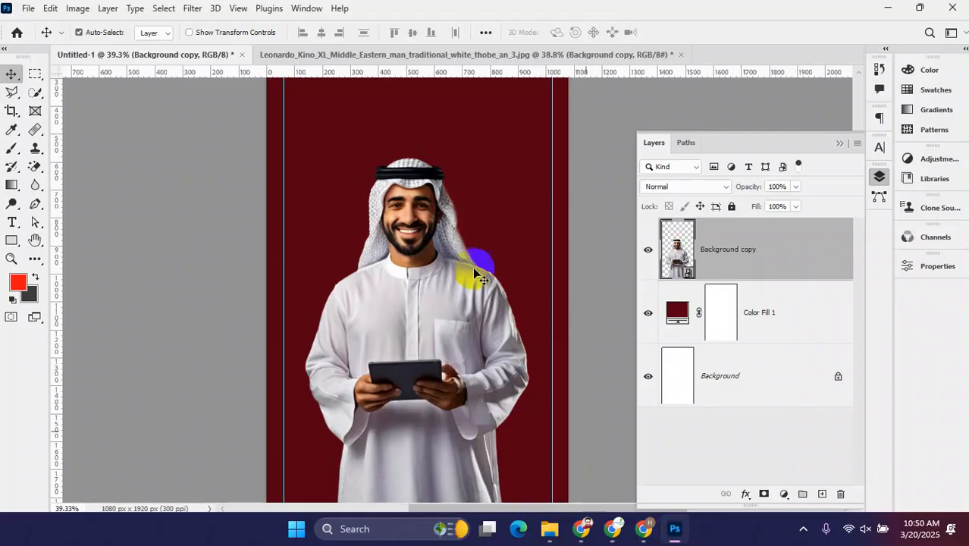
- Draw a narrow vertical rectangle about 57 px wide and 1656 px high from above the canvas's upper edge down the man's left arm
{"action": "scroll", "coordinate": [455, 266], "scroll_direction": "down", "scroll_amount": 4}
{"action": "left_click_drag", "start_coordinate": [440, 393], "coordinate": [440, 340]}
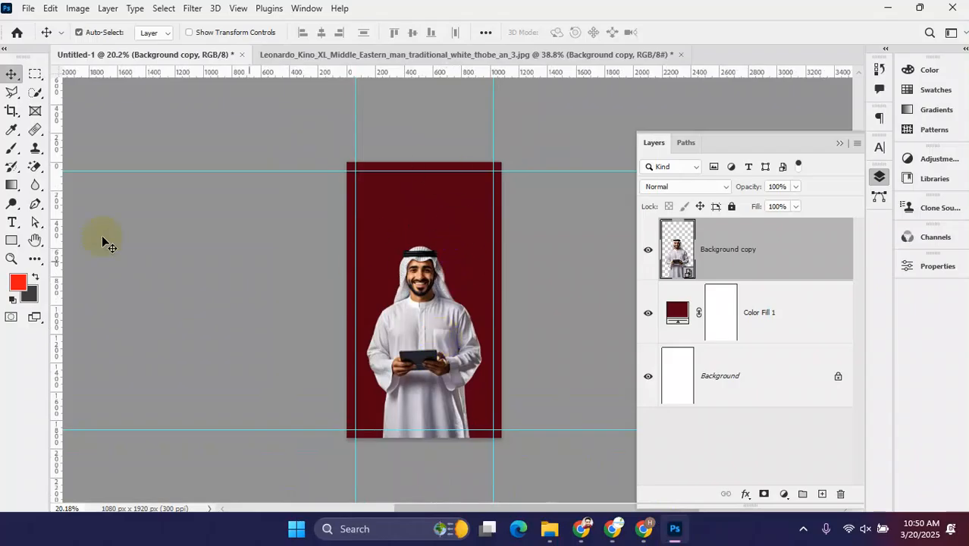
{"action": "left_click", "coordinate": [9, 241]}
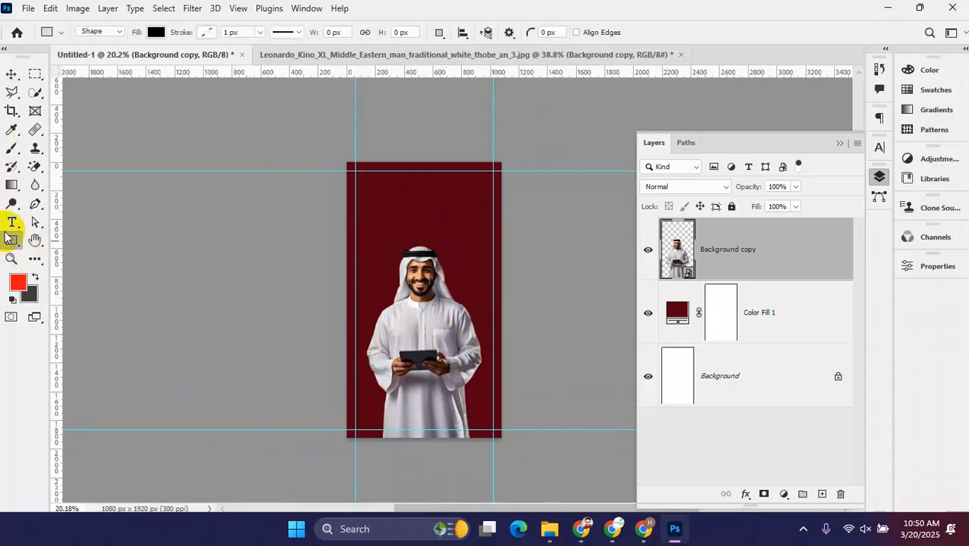
{"action": "right_click", "coordinate": [9, 246]}
{"action": "left_click", "coordinate": [66, 241]}
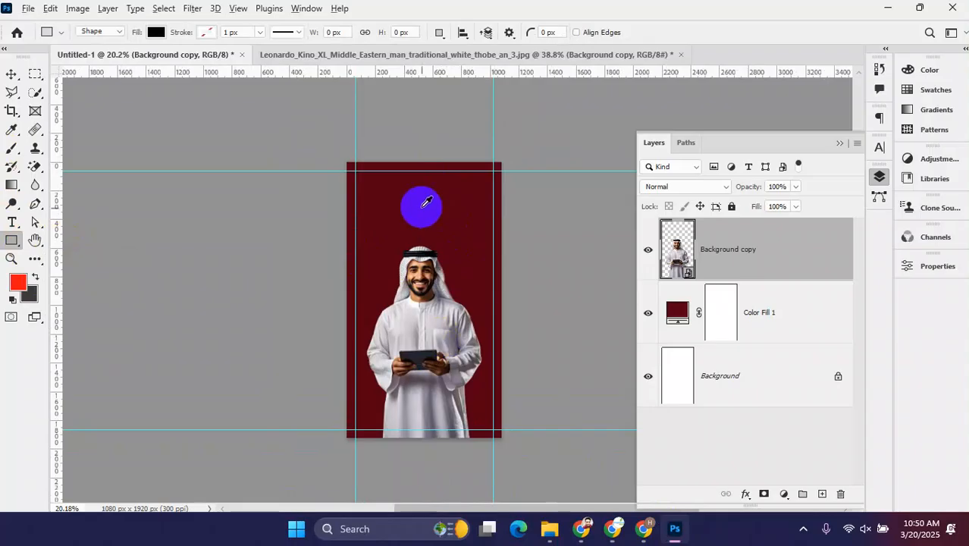
{"action": "scroll", "coordinate": [422, 190], "scroll_direction": "up", "scroll_amount": 1}
{"action": "left_click_drag", "start_coordinate": [462, 223], "coordinate": [454, 226]}
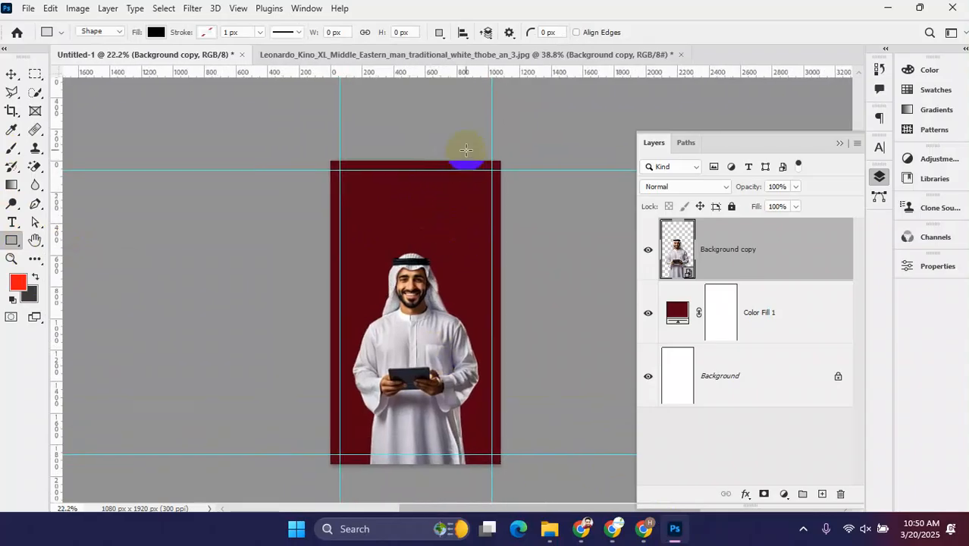
{"action": "left_click_drag", "start_coordinate": [466, 150], "coordinate": [475, 409]}
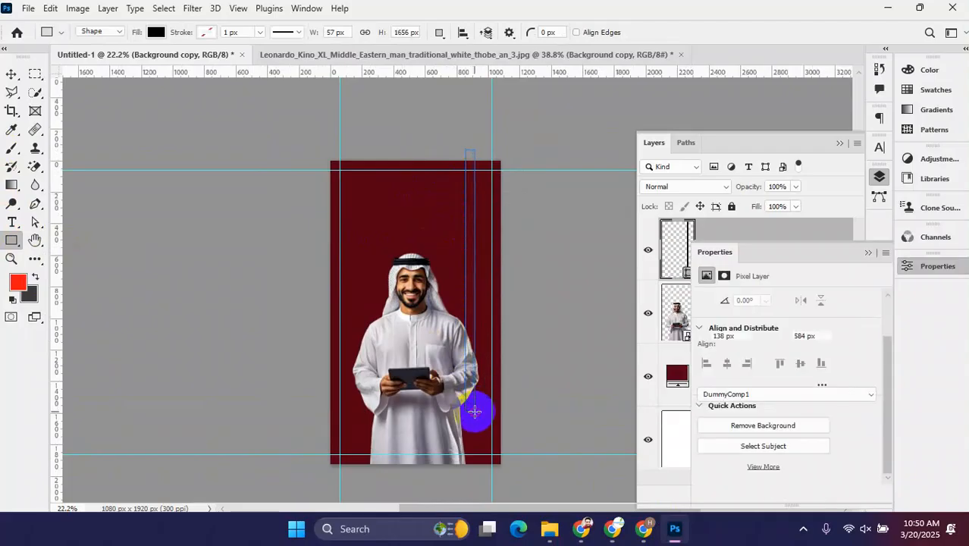
{"action": "left_click", "coordinate": [12, 73]}
- Change the vertical rectangle's fill from the recently used colors to bright red
{"action": "scroll", "coordinate": [490, 231], "scroll_direction": "up", "scroll_amount": 5}
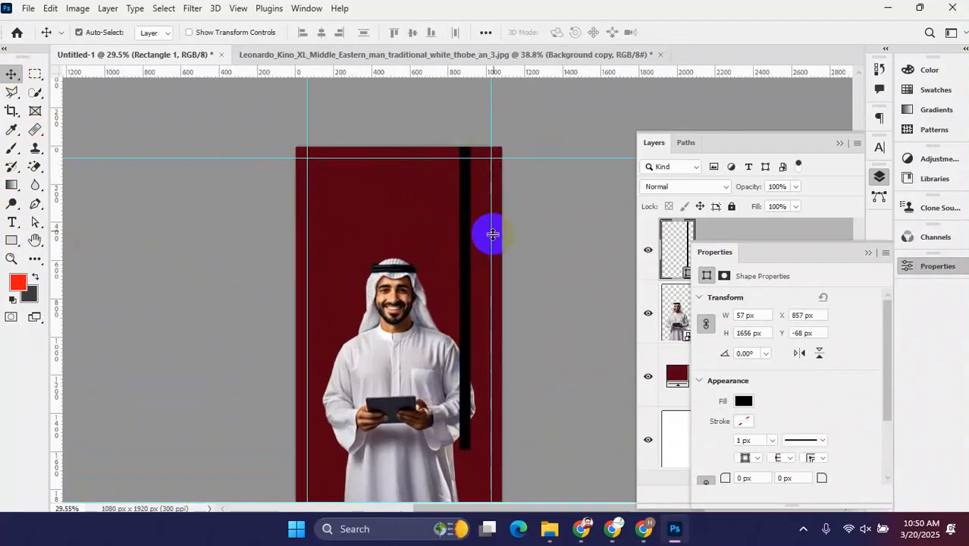
{"action": "left_click", "coordinate": [745, 406]}
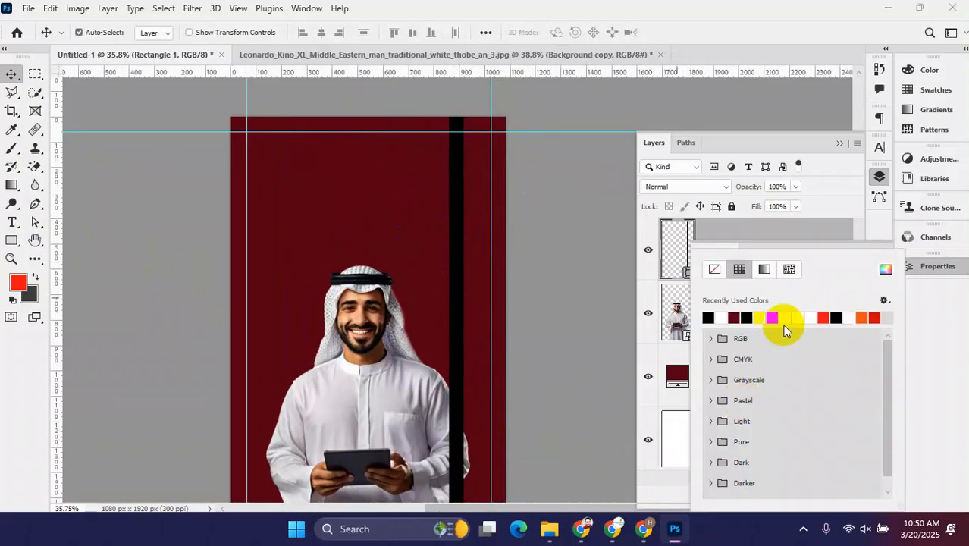
{"action": "left_click", "coordinate": [772, 317]}
{"action": "left_click", "coordinate": [12, 75]}
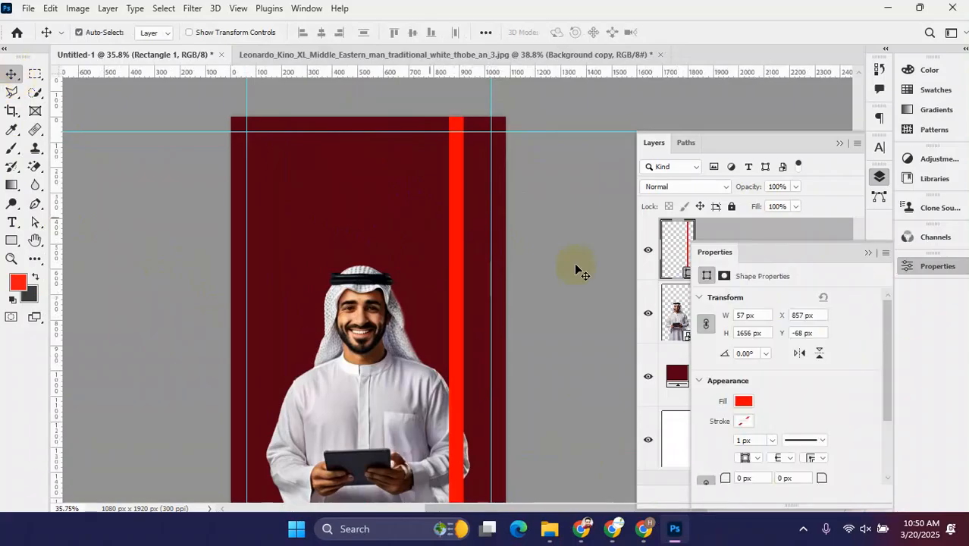
- Duplicate the red stripe three times toward the canvas's middle, leaving narrow even gaps between the four stripes
{"action": "scroll", "coordinate": [568, 268], "scroll_direction": "down", "scroll_amount": 3}
{"action": "left_click_drag", "start_coordinate": [474, 264], "coordinate": [402, 282]}
{"action": "scroll", "coordinate": [422, 260], "scroll_direction": "down", "scroll_amount": 2}
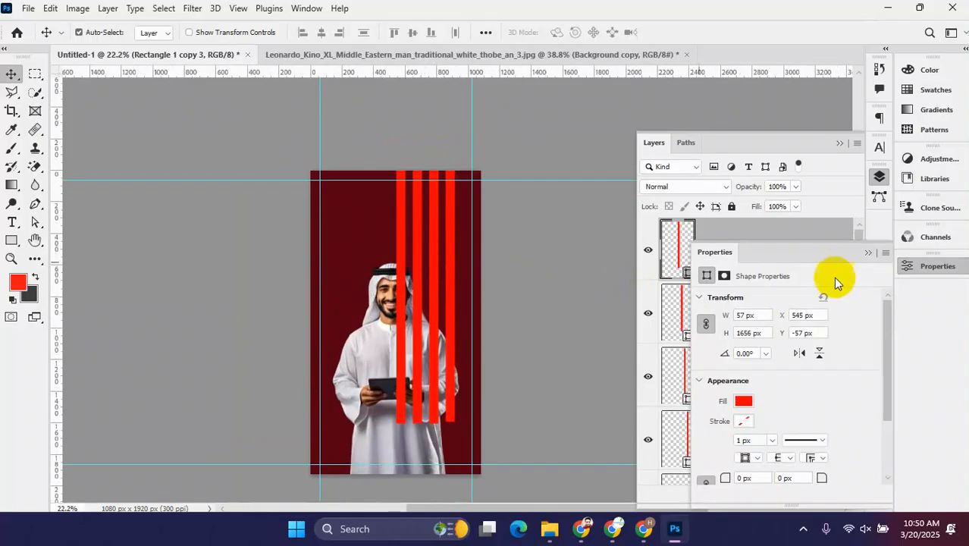
{"action": "left_click", "coordinate": [864, 253]}
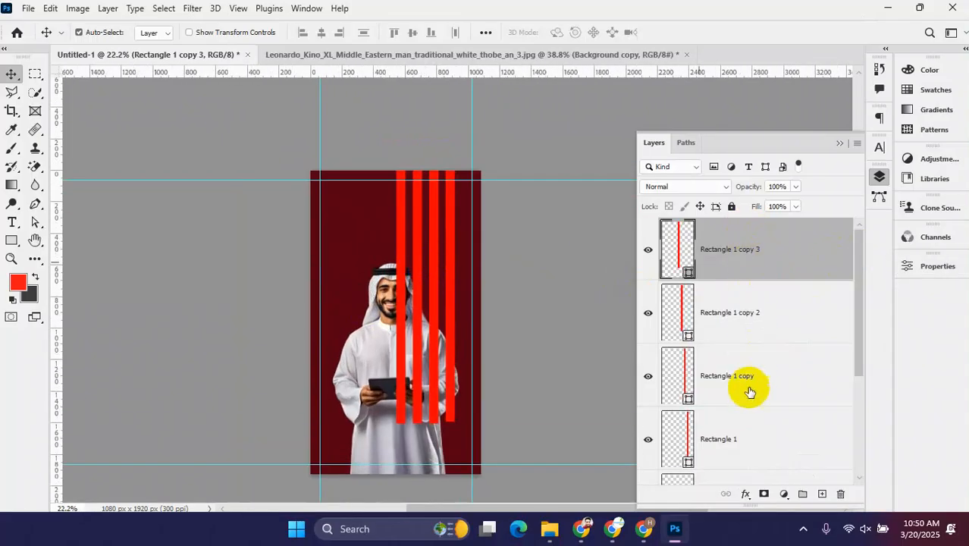
- Group the four red rectangle layers and check the contents of the group
{"action": "scroll", "coordinate": [746, 391], "scroll_direction": "down", "scroll_amount": 3}
{"action": "scroll", "coordinate": [751, 334], "scroll_direction": "up", "scroll_amount": 3}
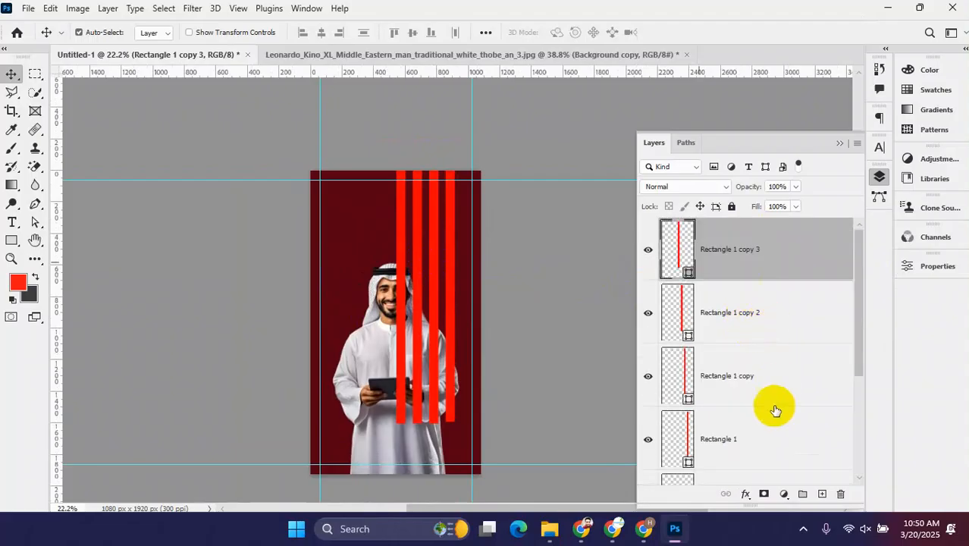
{"action": "left_click", "coordinate": [761, 439], "text": "shift"}
{"action": "key", "text": "ctrl+g"}
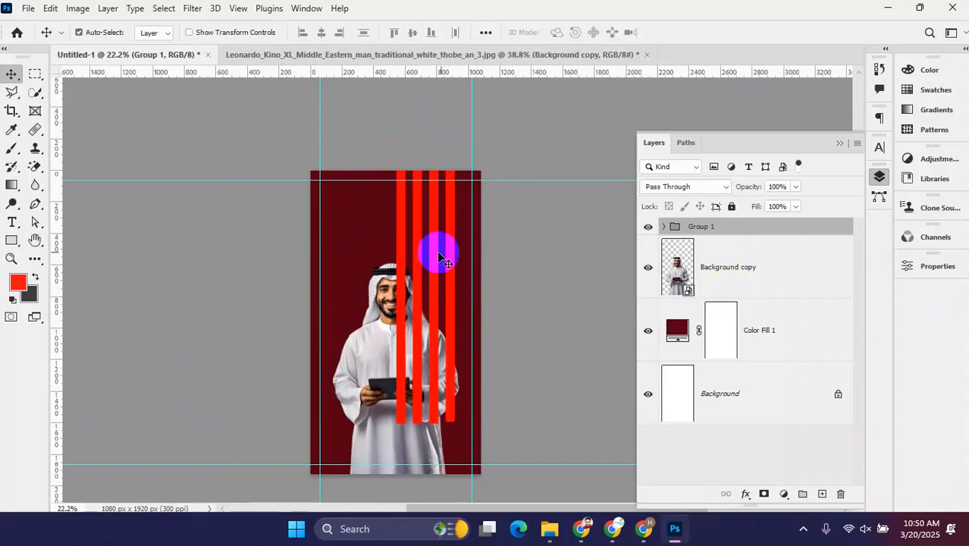
{"action": "left_click", "coordinate": [665, 226]}
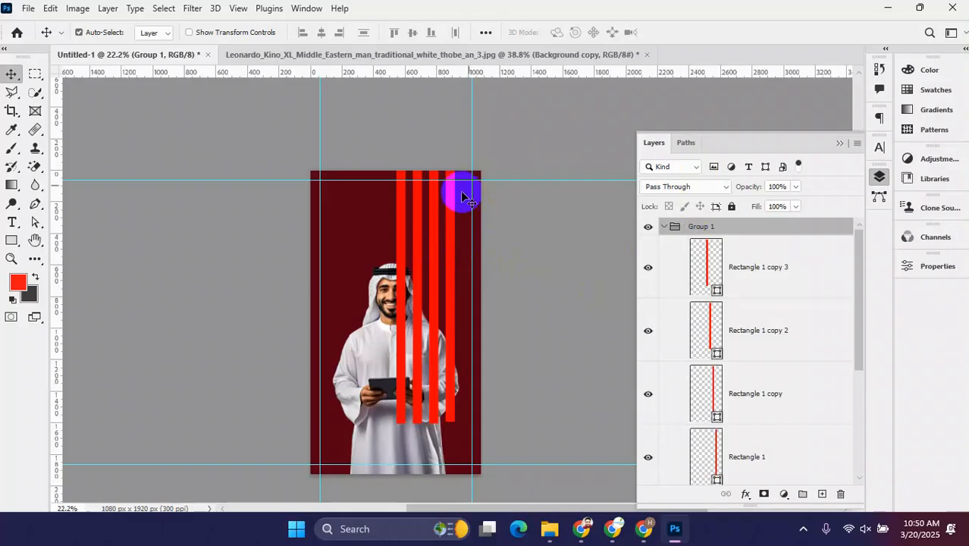
{"action": "left_click", "coordinate": [665, 227]}
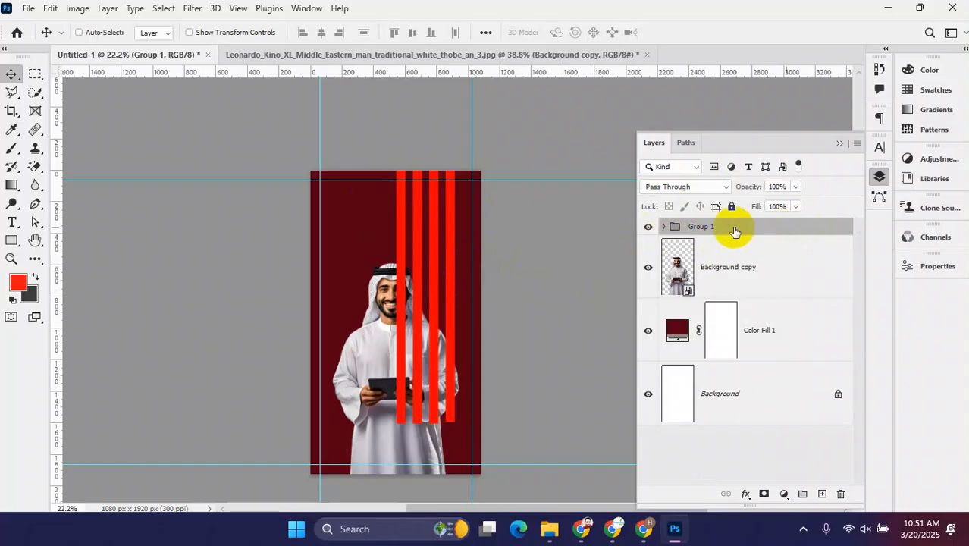
- Duplicate Group 1 and convert the copy to a smart object
{"action": "key", "text": "ctrl+j"}
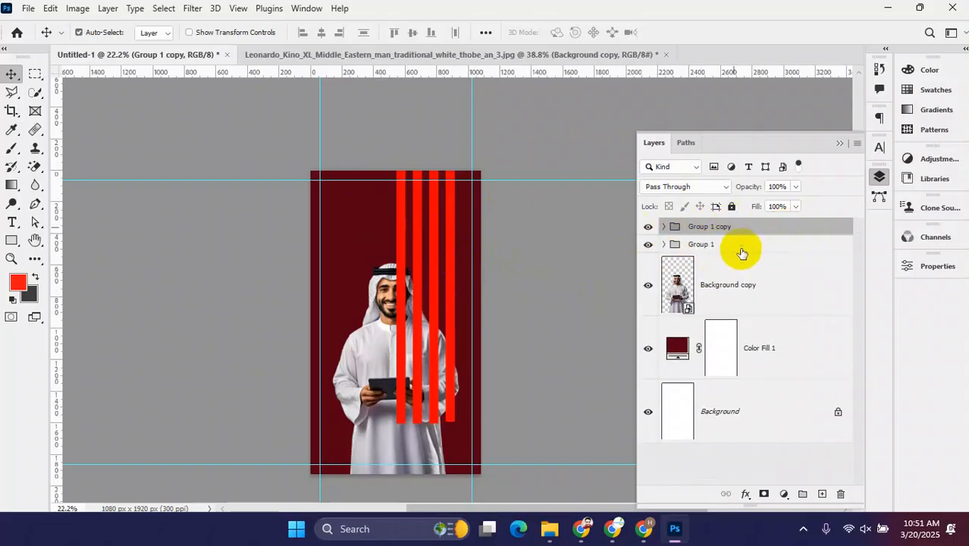
{"action": "left_click", "coordinate": [742, 246]}
{"action": "left_click", "coordinate": [743, 228]}
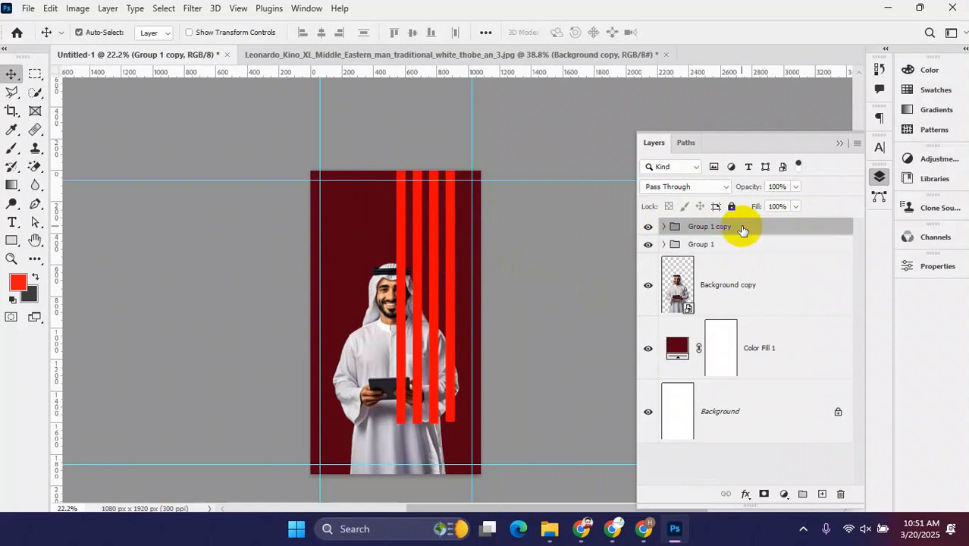
{"action": "right_click", "coordinate": [736, 229]}
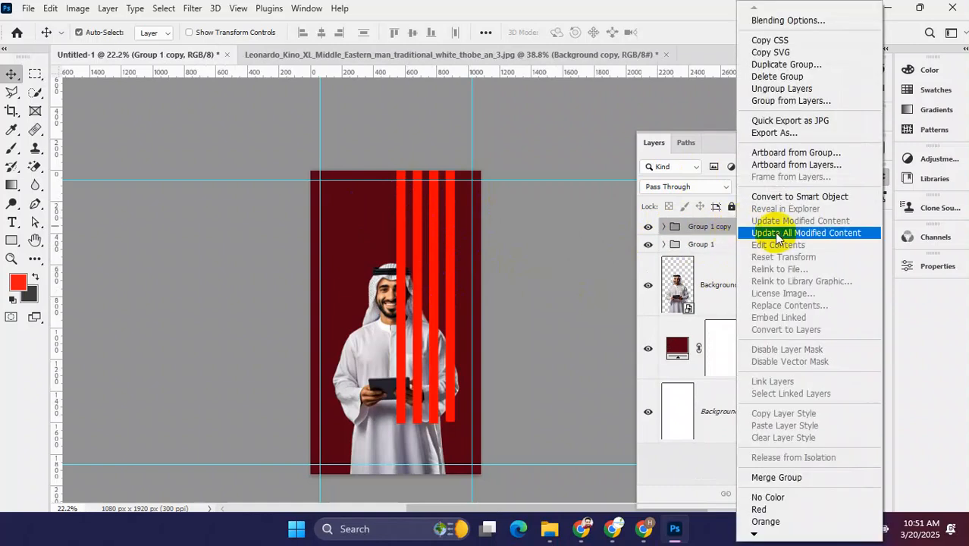
{"action": "left_click", "coordinate": [819, 199]}
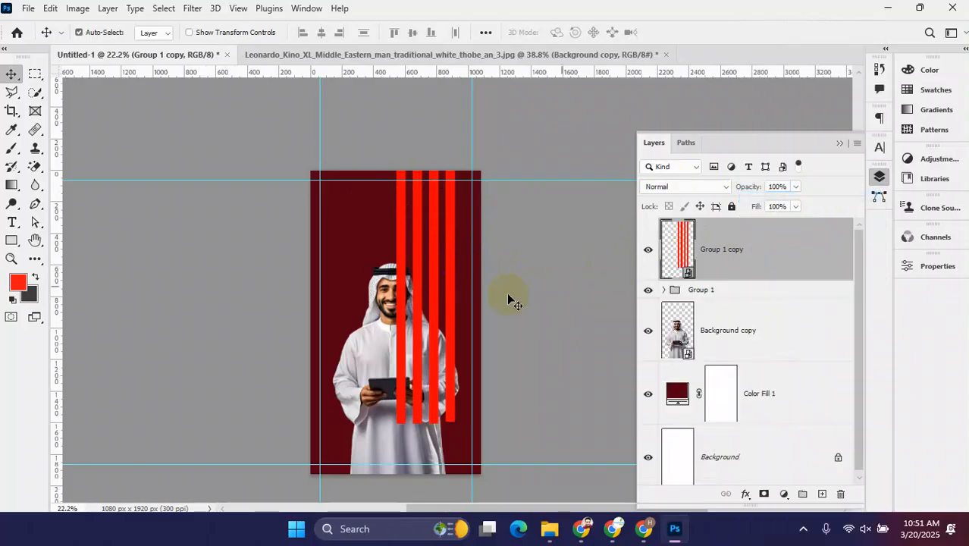
- Hide Group 1 and move the Group 1 copy stripes behind the man, placing their layer directly below his
{"action": "left_click_drag", "start_coordinate": [448, 277], "coordinate": [405, 245]}
{"action": "left_click", "coordinate": [647, 289]}
{"action": "left_click_drag", "start_coordinate": [766, 251], "coordinate": [751, 362]}
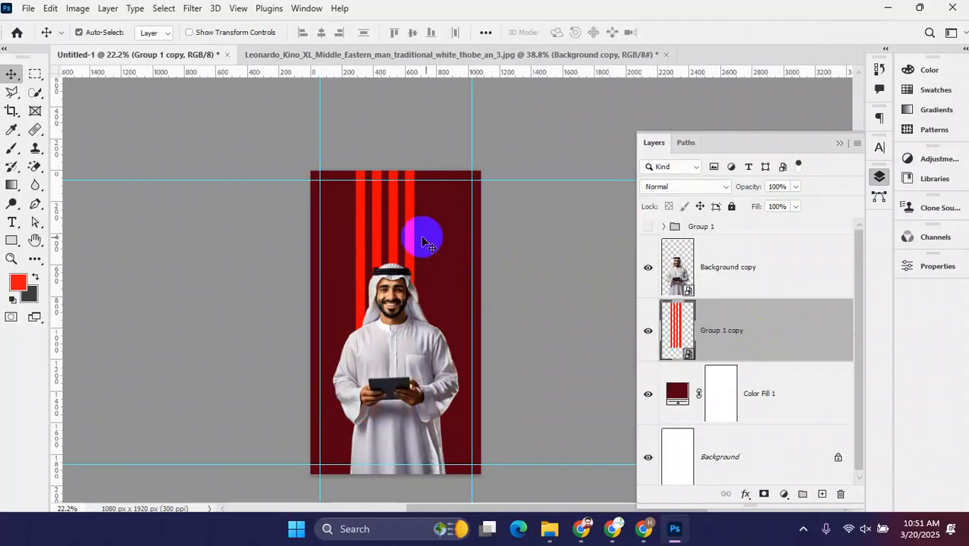
- Center the stripes and the man horizontally on the canvas using a full-canvas selection, and clear the selection
{"action": "left_click_drag", "start_coordinate": [408, 239], "coordinate": [410, 218]}
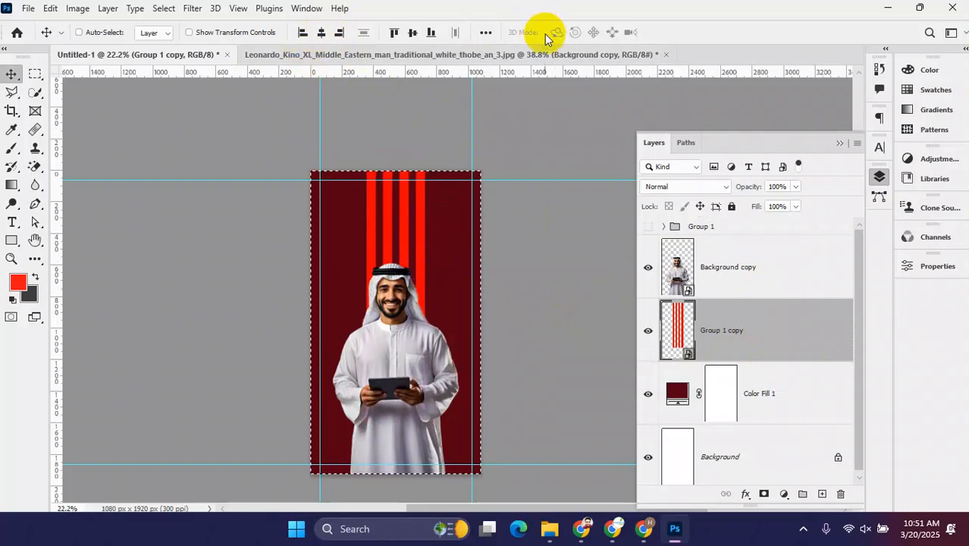
{"action": "scroll", "coordinate": [430, 295], "scroll_direction": "down", "scroll_amount": 5}
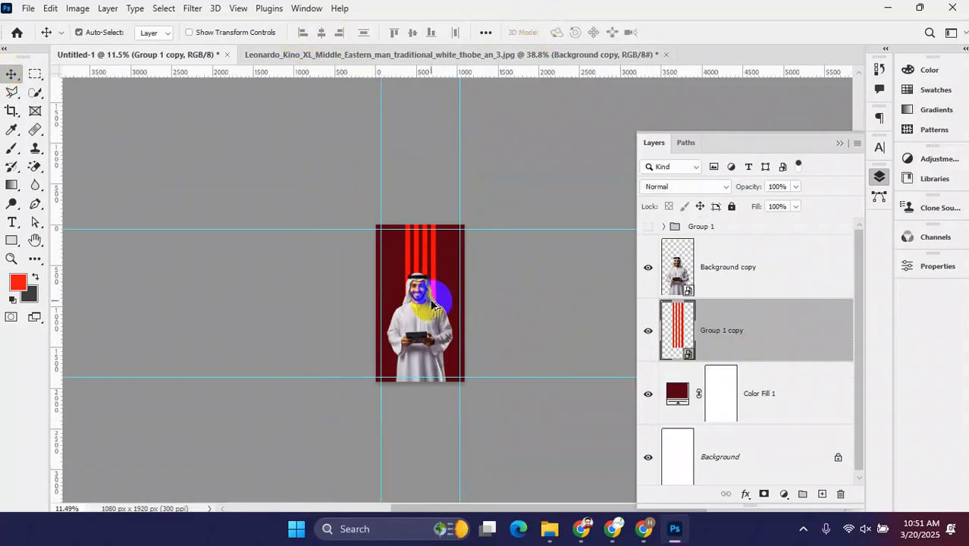
{"action": "scroll", "coordinate": [431, 295], "scroll_direction": "up", "scroll_amount": 11}
{"action": "scroll", "coordinate": [428, 294], "scroll_direction": "down", "scroll_amount": 7}
{"action": "left_click", "coordinate": [413, 330]}
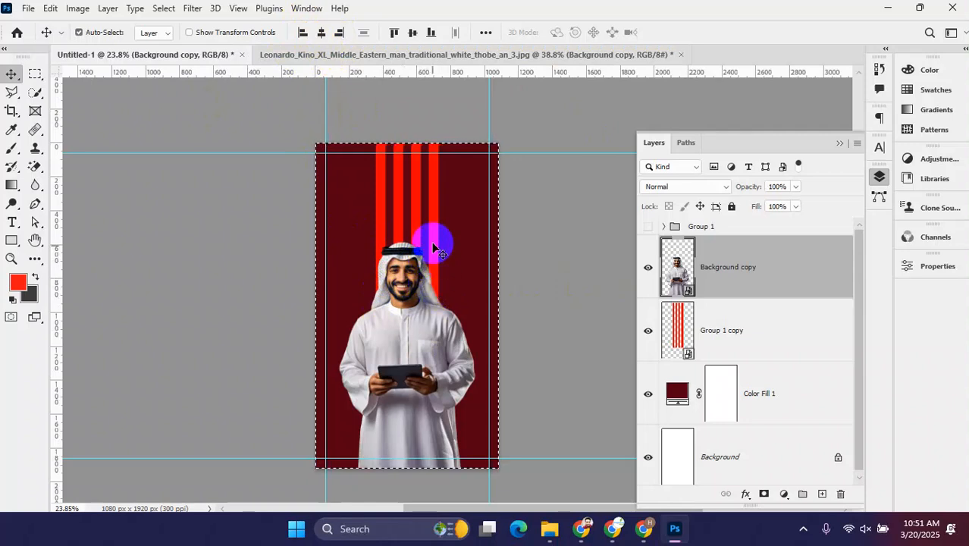
{"action": "key", "text": "ctrl+d"}
{"action": "scroll", "coordinate": [413, 318], "scroll_direction": "up", "scroll_amount": 4}
{"action": "scroll", "coordinate": [410, 323], "scroll_direction": "down", "scroll_amount": 5}
{"action": "left_click_drag", "start_coordinate": [431, 330], "coordinate": [406, 286]}
{"action": "scroll", "coordinate": [406, 286], "scroll_direction": "up", "scroll_amount": 3}
{"action": "scroll", "coordinate": [400, 295], "scroll_direction": "down", "scroll_amount": 3}
{"action": "scroll", "coordinate": [385, 346], "scroll_direction": "up", "scroll_amount": 2}
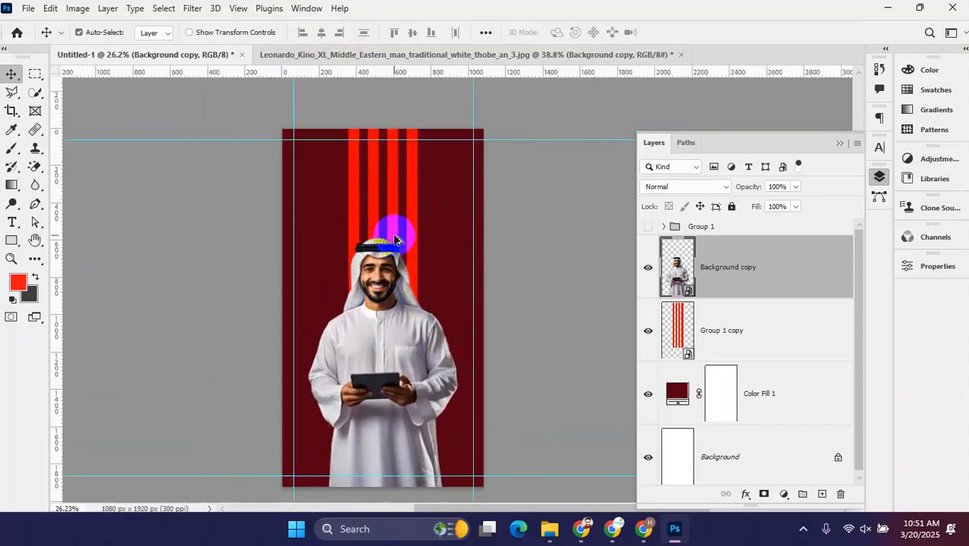
{"action": "scroll", "coordinate": [395, 239], "scroll_direction": "up", "scroll_amount": 1}
- Darken the Color Fill 1 background to the very dark red #200006
{"action": "left_click", "coordinate": [444, 223]}
{"action": "scroll", "coordinate": [433, 253], "scroll_direction": "down", "scroll_amount": 2}
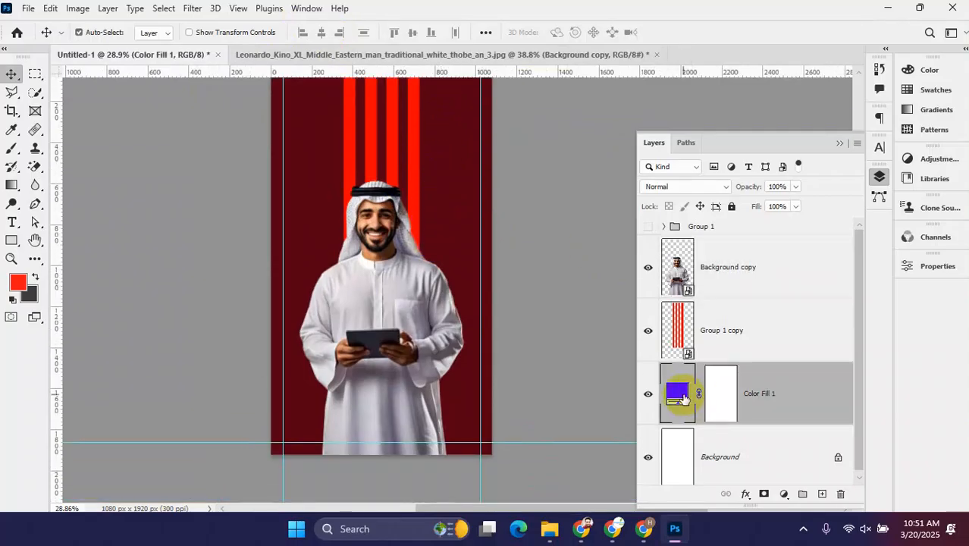
{"action": "double_click", "coordinate": [680, 394]}
{"action": "left_click_drag", "start_coordinate": [587, 384], "coordinate": [597, 410]}
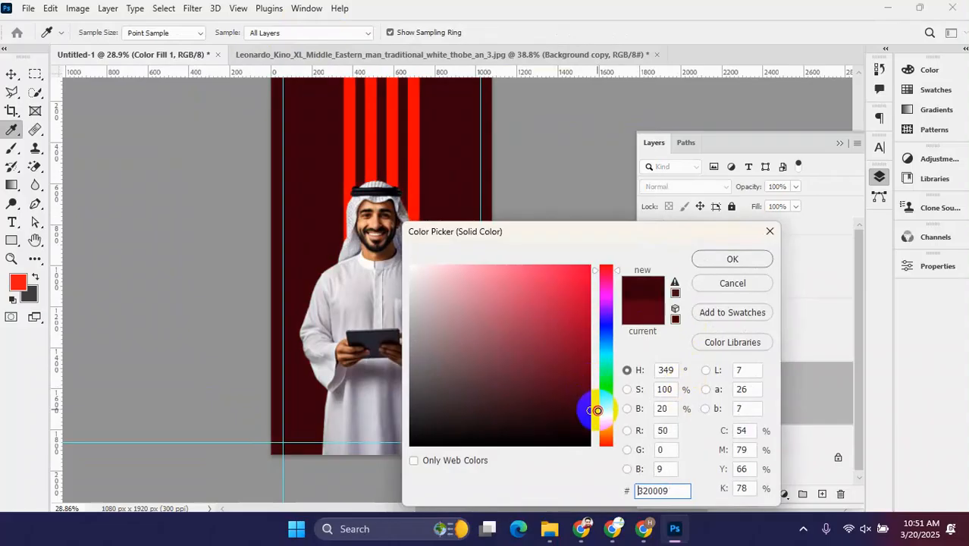
{"action": "left_click", "coordinate": [724, 259]}
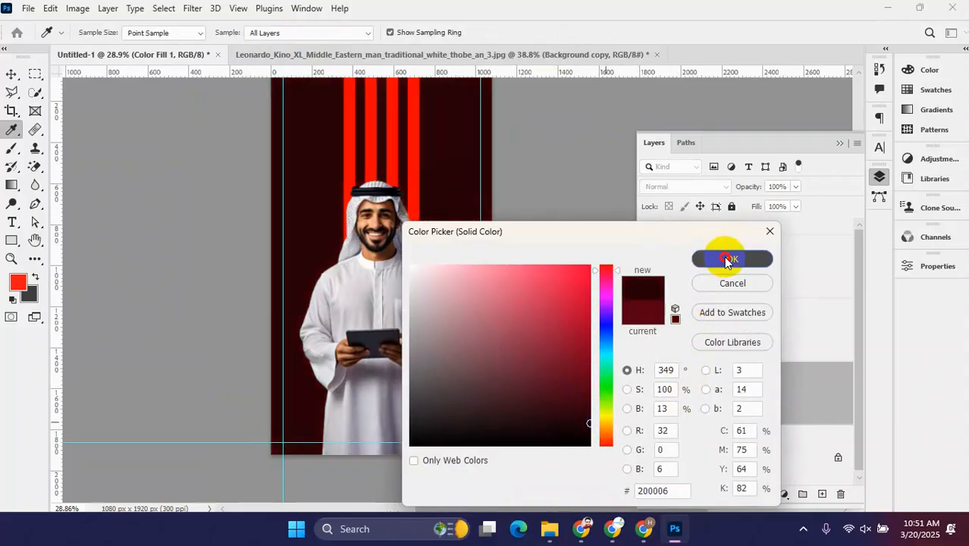
- Place the blue technology image 360_F_675403642_rfGMT8PQ7cUZtDSEOie4EEGQBaPD1bom.jpg as an embedded layer above Color Fill 1
{"action": "left_click", "coordinate": [28, 8]}
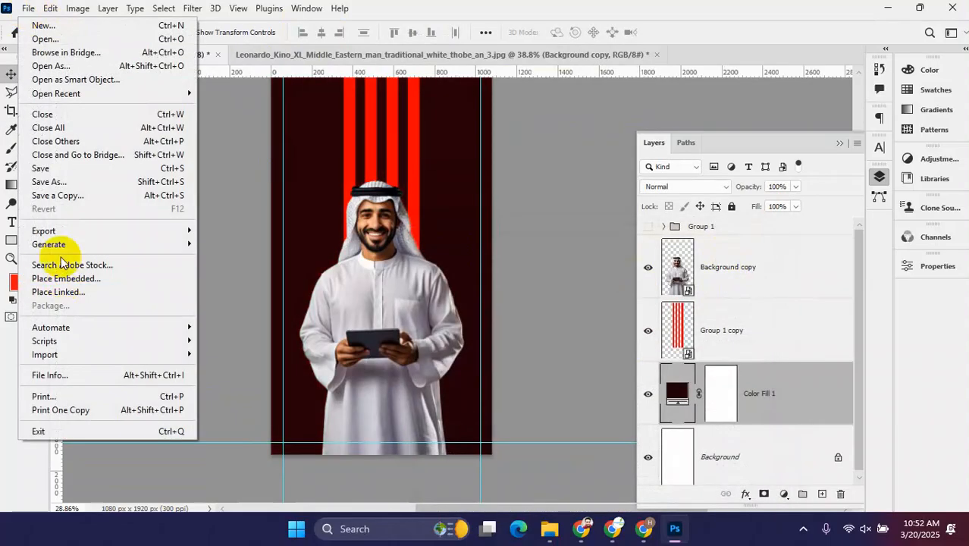
{"action": "left_click", "coordinate": [101, 280]}
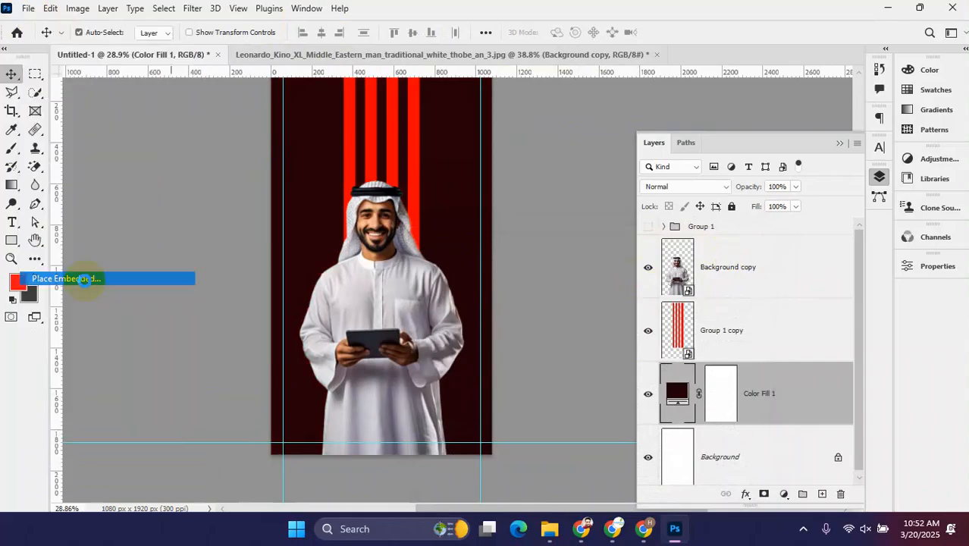
{"action": "left_click", "coordinate": [262, 163]}
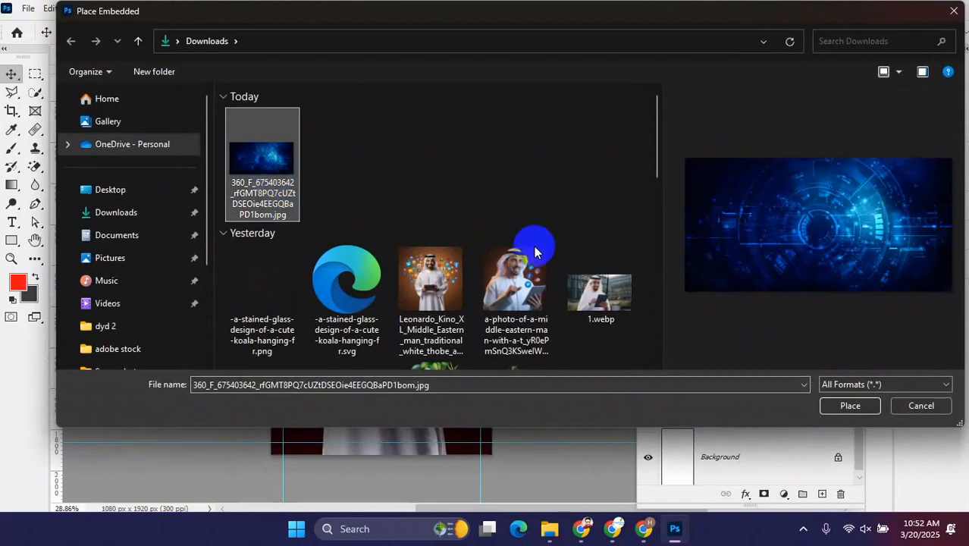
{"action": "left_click", "coordinate": [834, 405]}
- Rotate the placed technology image 90°, scale it to about 316% so it covers the canvas, and center it
{"action": "left_click_drag", "start_coordinate": [468, 227], "coordinate": [437, 395]}
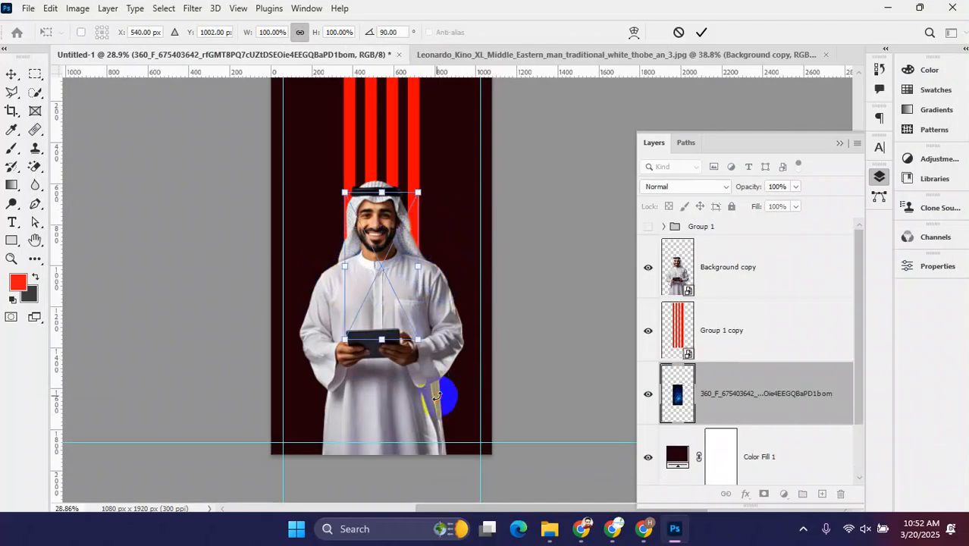
{"action": "scroll", "coordinate": [424, 297], "scroll_direction": "down", "scroll_amount": 2}
{"action": "left_click_drag", "start_coordinate": [418, 284], "coordinate": [509, 301]}
{"action": "left_click_drag", "start_coordinate": [452, 268], "coordinate": [396, 262]}
{"action": "left_click_drag", "start_coordinate": [455, 278], "coordinate": [455, 257]}
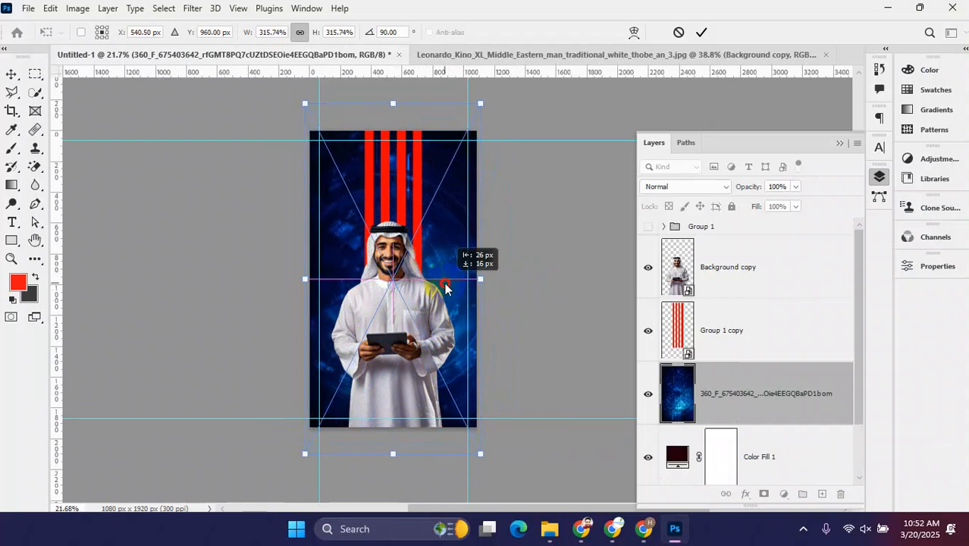
{"action": "left_click", "coordinate": [703, 34]}
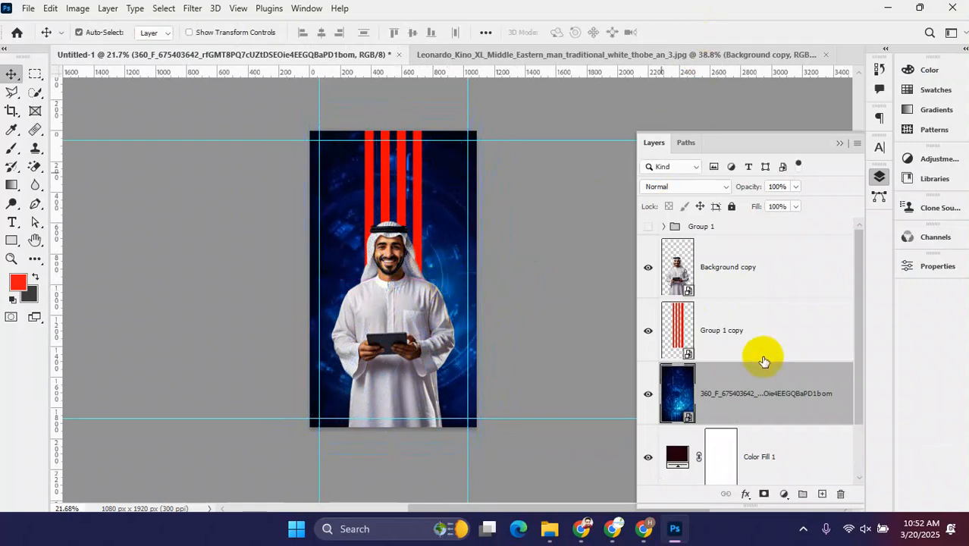
- Keep the technology image in Normal blend mode, add a layer mask to it and invert the mask to black
{"action": "left_click", "coordinate": [712, 189]}
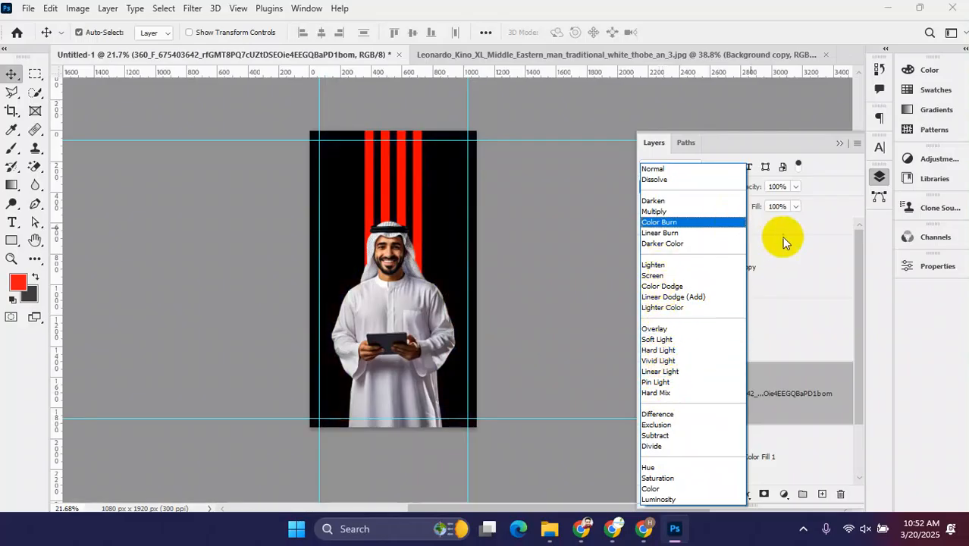
{"action": "left_click", "coordinate": [827, 217]}
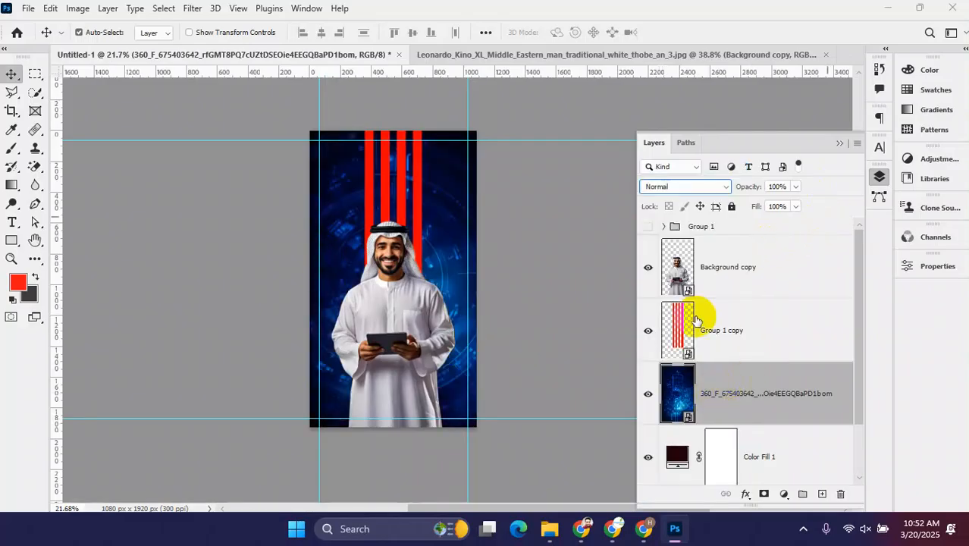
{"action": "scroll", "coordinate": [755, 392], "scroll_direction": "down", "scroll_amount": 1}
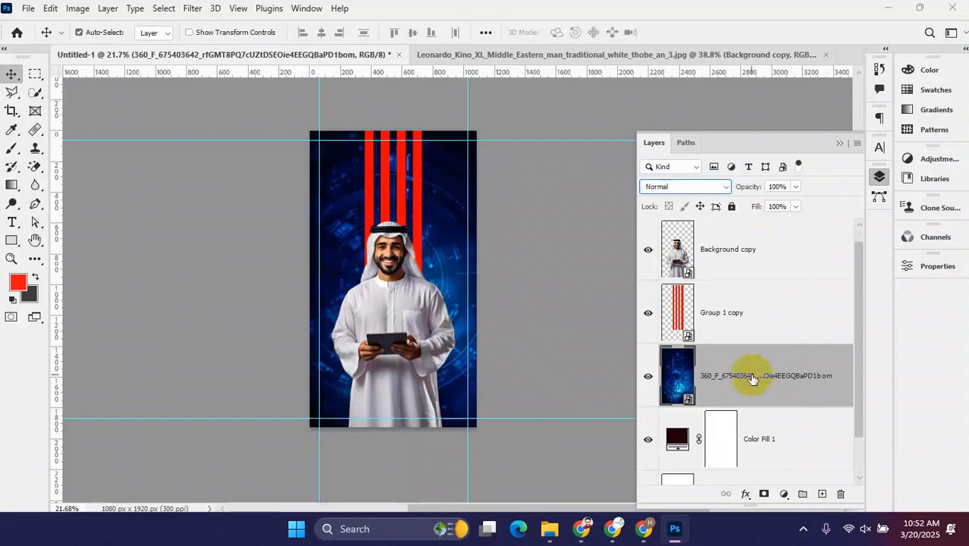
{"action": "left_click", "coordinate": [764, 495]}
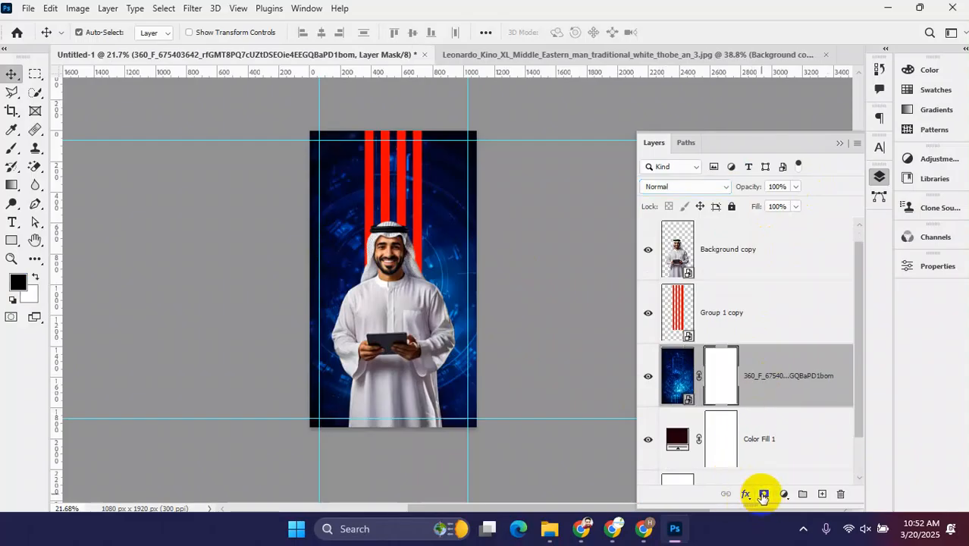
{"action": "key", "text": "ctrl+i"}
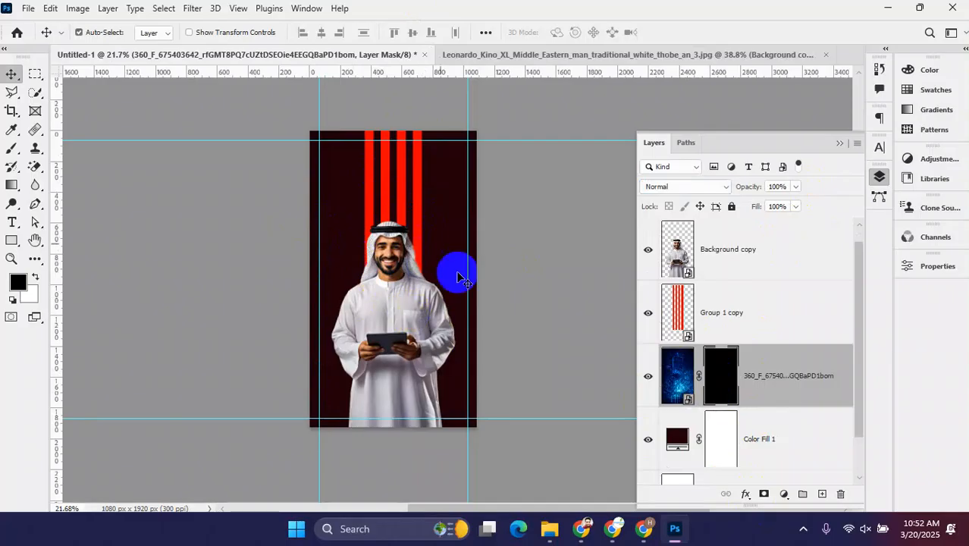
- Reveal the technology image behind the man by dabbing white at the mask's center with a soft 1000 px brush
{"action": "left_click", "coordinate": [12, 149]}
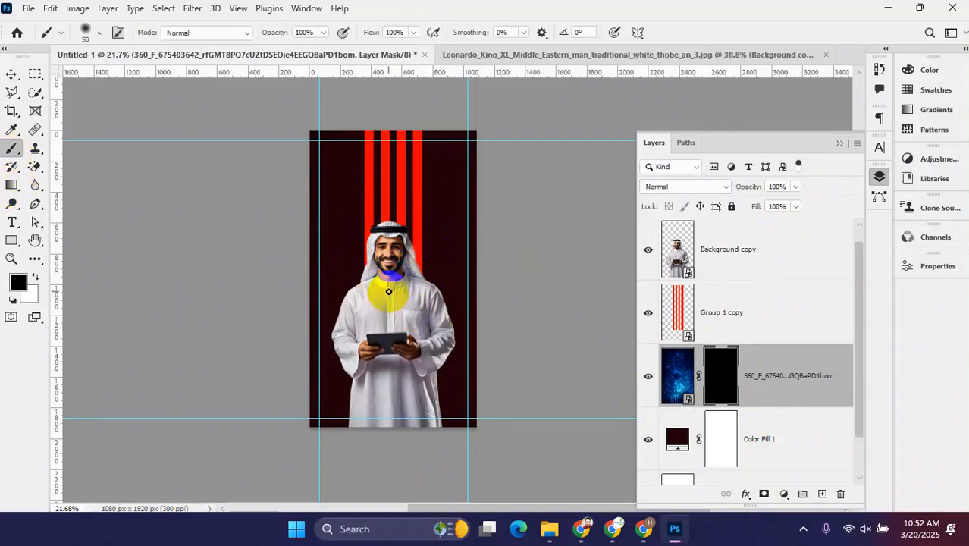
{"action": "key", "text": "bracketright"}
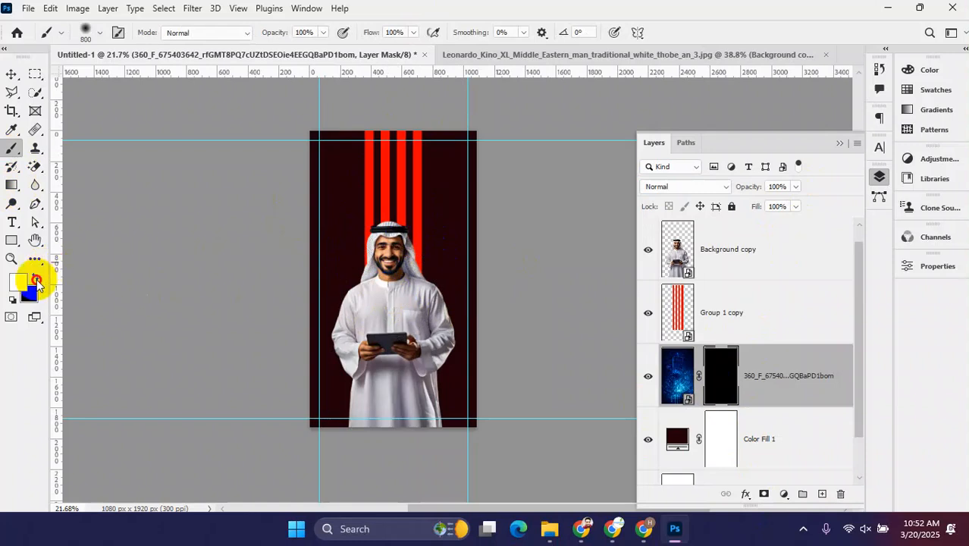
{"action": "key", "text": "bracketright"}
{"action": "key", "text": "bracketright"}
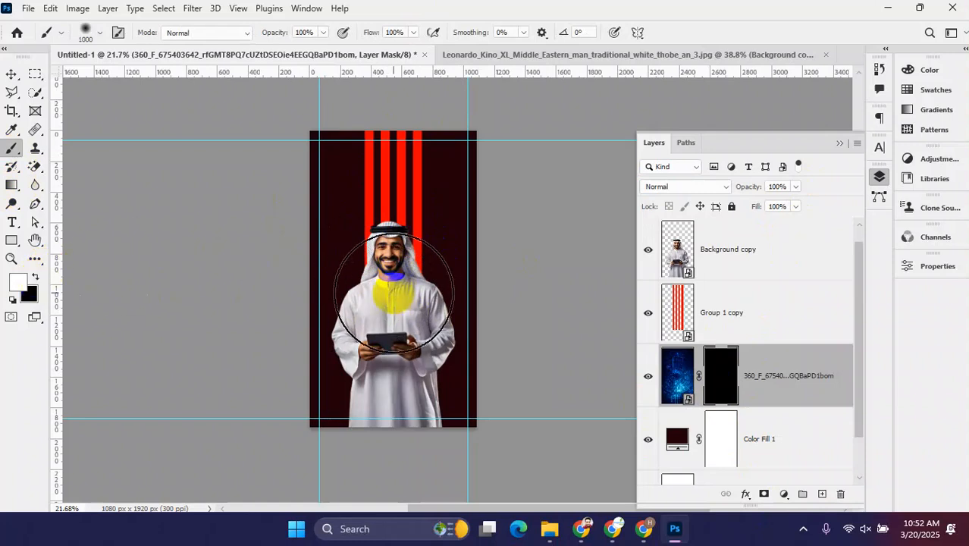
{"action": "left_click", "coordinate": [392, 292]}
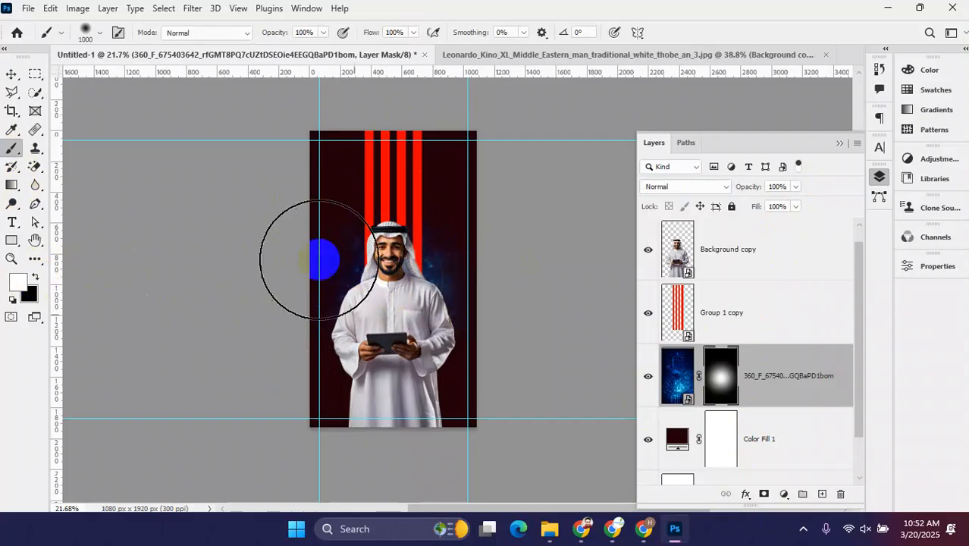
- Add a new layer above the technology image and dab a red glow behind the man with the Soft Round 1000 px brush
{"action": "scroll", "coordinate": [433, 261], "scroll_direction": "up", "scroll_amount": 5}
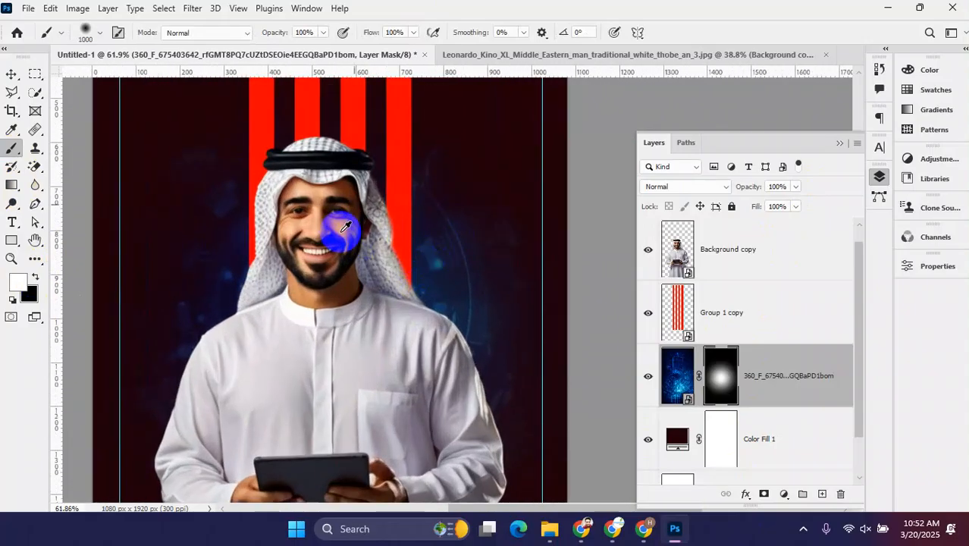
{"action": "scroll", "coordinate": [418, 190], "scroll_direction": "up", "scroll_amount": 3}
{"action": "scroll", "coordinate": [372, 314], "scroll_direction": "down", "scroll_amount": 6}
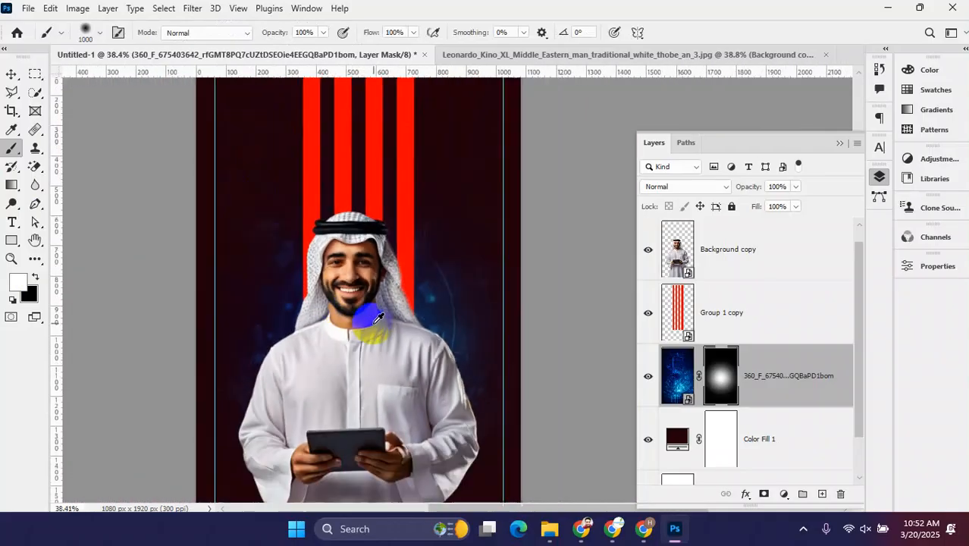
{"action": "scroll", "coordinate": [377, 313], "scroll_direction": "down", "scroll_amount": 3}
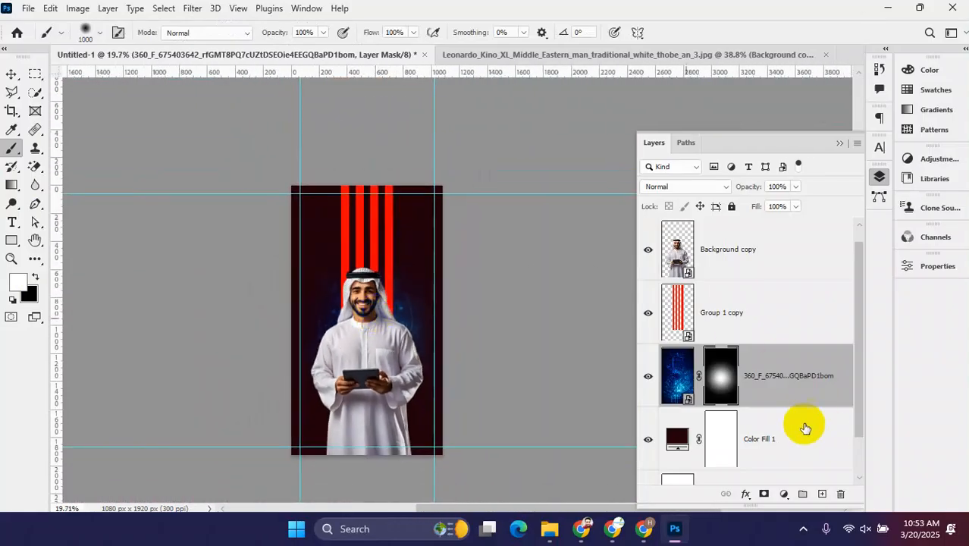
{"action": "scroll", "coordinate": [773, 419], "scroll_direction": "down", "scroll_amount": 1}
{"action": "left_click", "coordinate": [823, 494]}
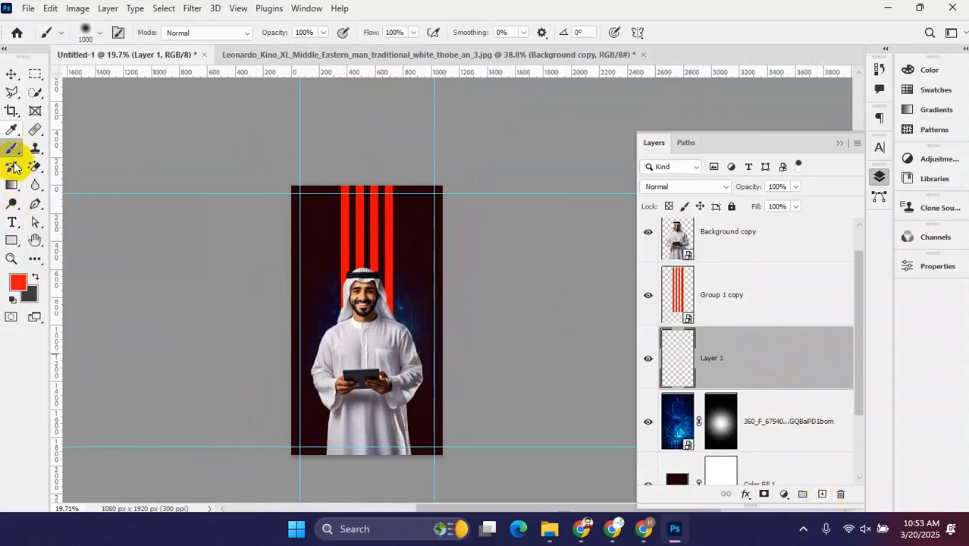
{"action": "right_click", "coordinate": [368, 324]}
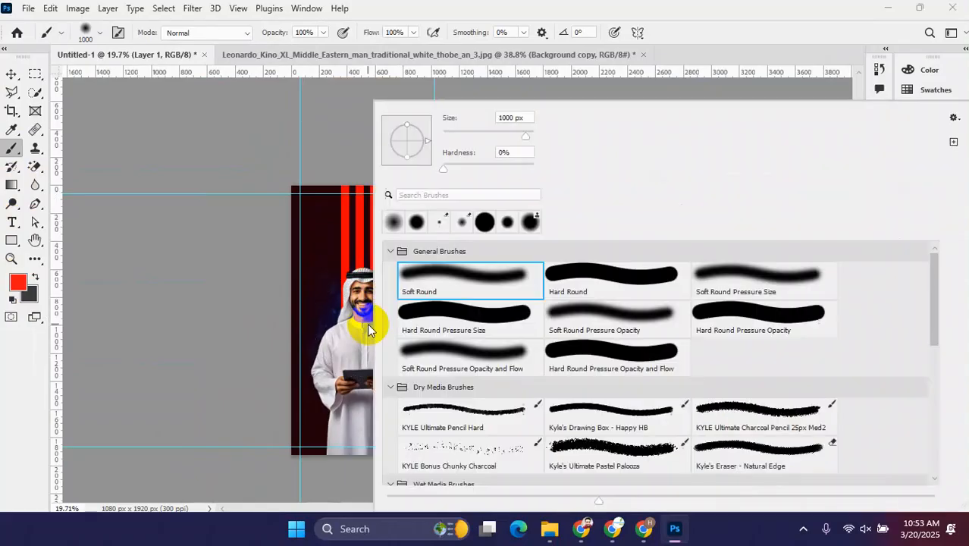
{"action": "left_click", "coordinate": [605, 12]}
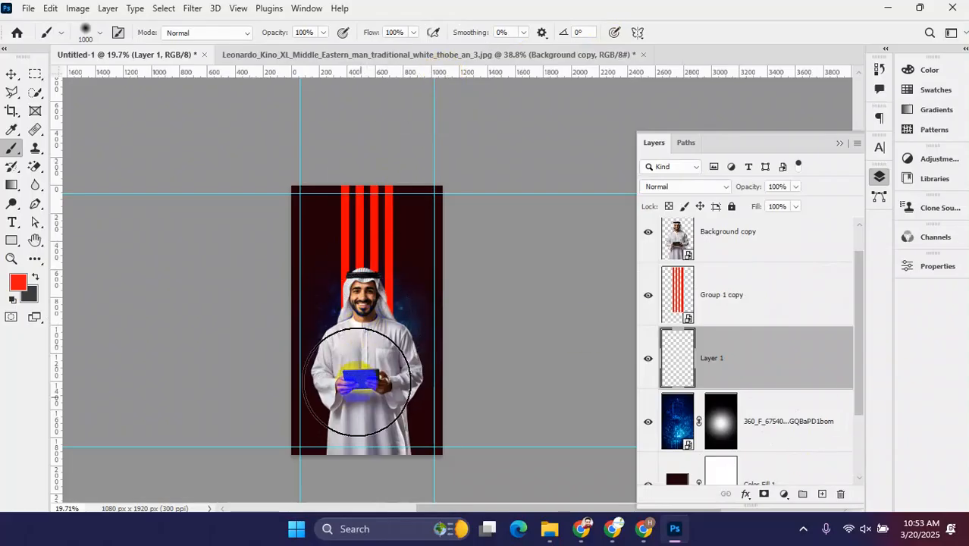
{"action": "left_click", "coordinate": [365, 325]}
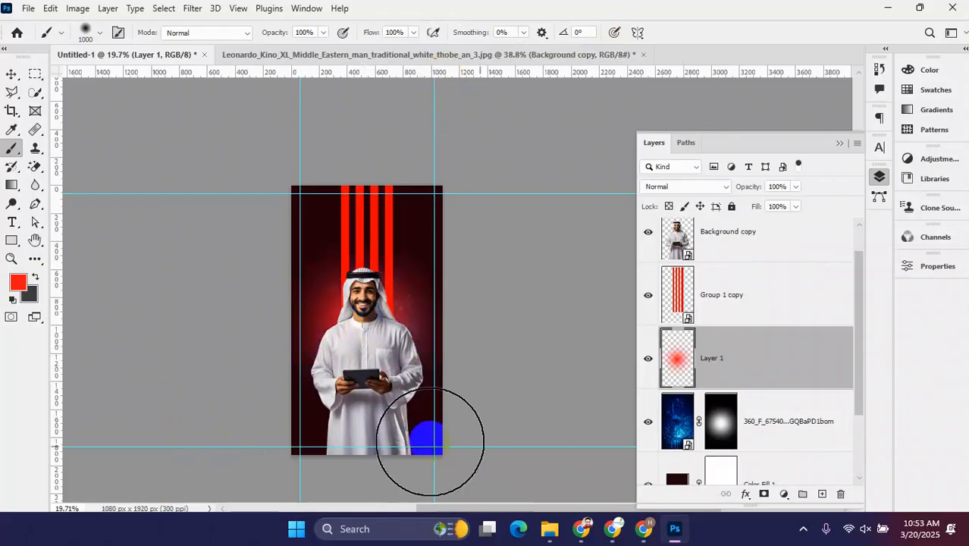
- Apply a Gaussian Blur with a 12.5 px radius to the Group 1 copy stripes
{"action": "left_click", "coordinate": [15, 81]}
{"action": "scroll", "coordinate": [403, 335], "scroll_direction": "up", "scroll_amount": 6}
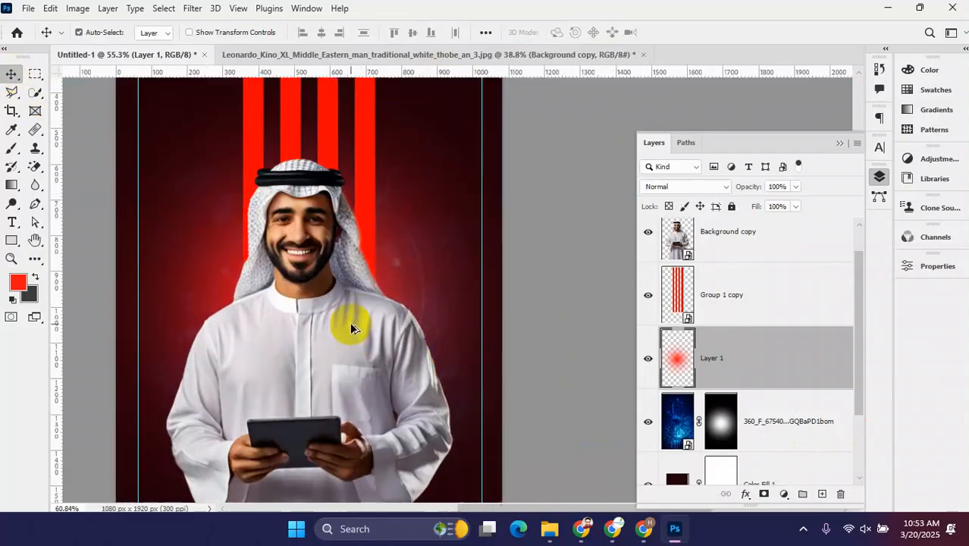
{"action": "scroll", "coordinate": [360, 300], "scroll_direction": "down", "scroll_amount": 5}
{"action": "scroll", "coordinate": [400, 269], "scroll_direction": "up", "scroll_amount": 3}
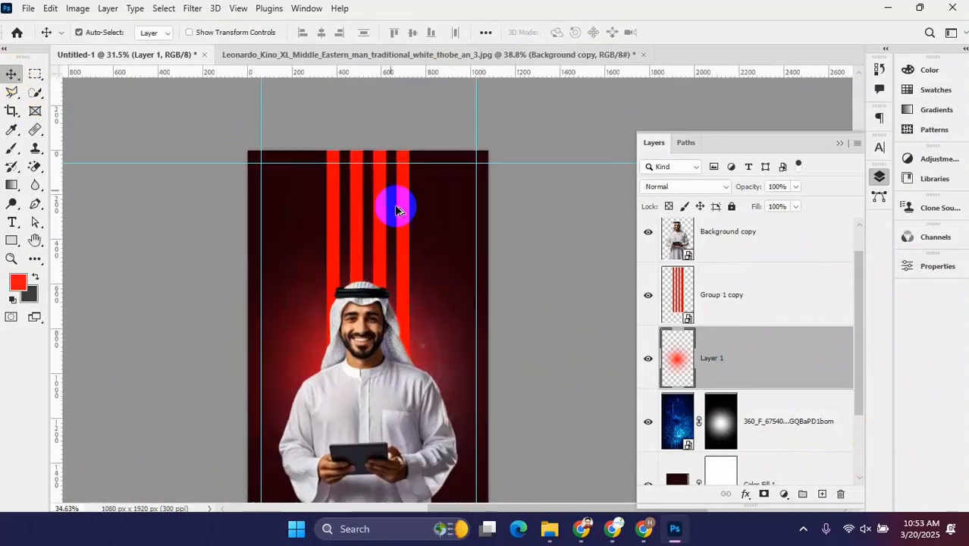
{"action": "left_click", "coordinate": [407, 235]}
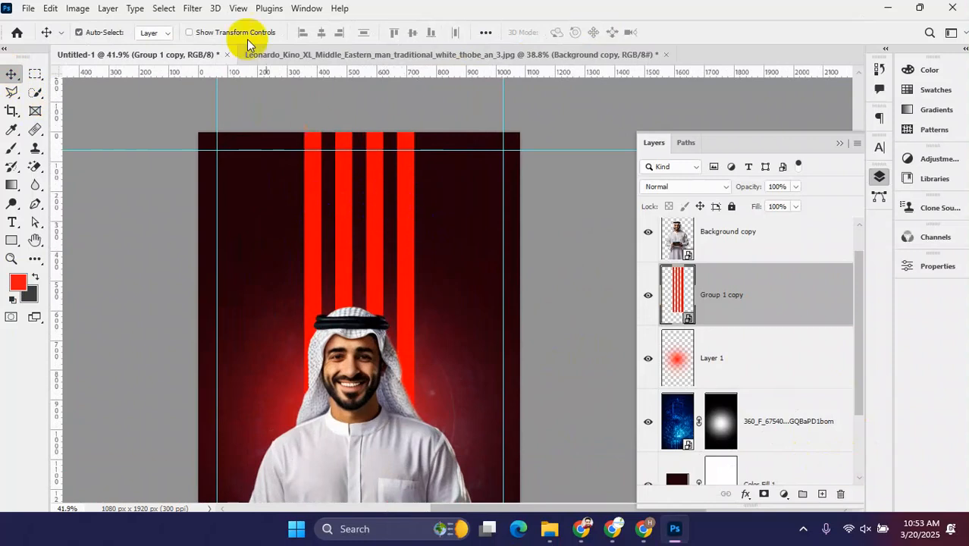
{"action": "left_click", "coordinate": [192, 8]}
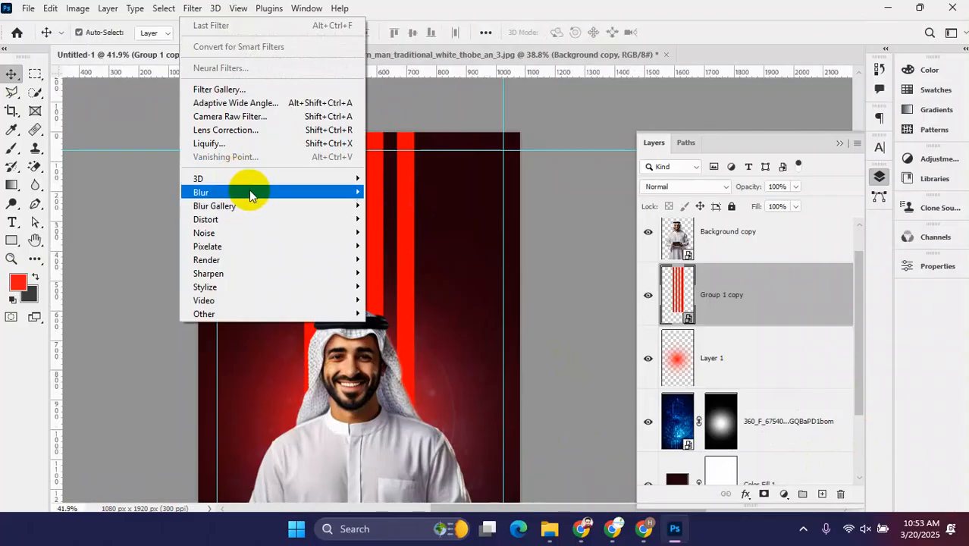
{"action": "mouse_move", "coordinate": [224, 196]}
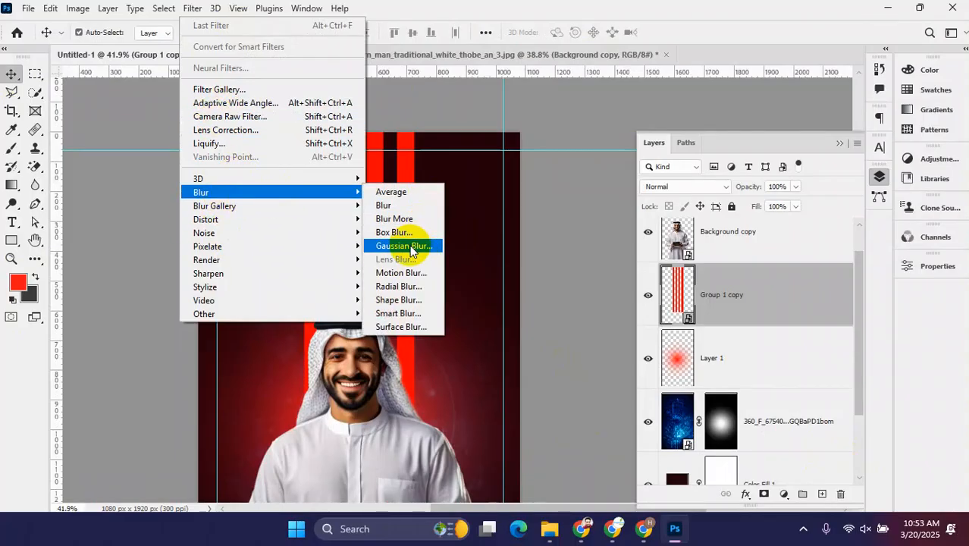
{"action": "left_click", "coordinate": [412, 250]}
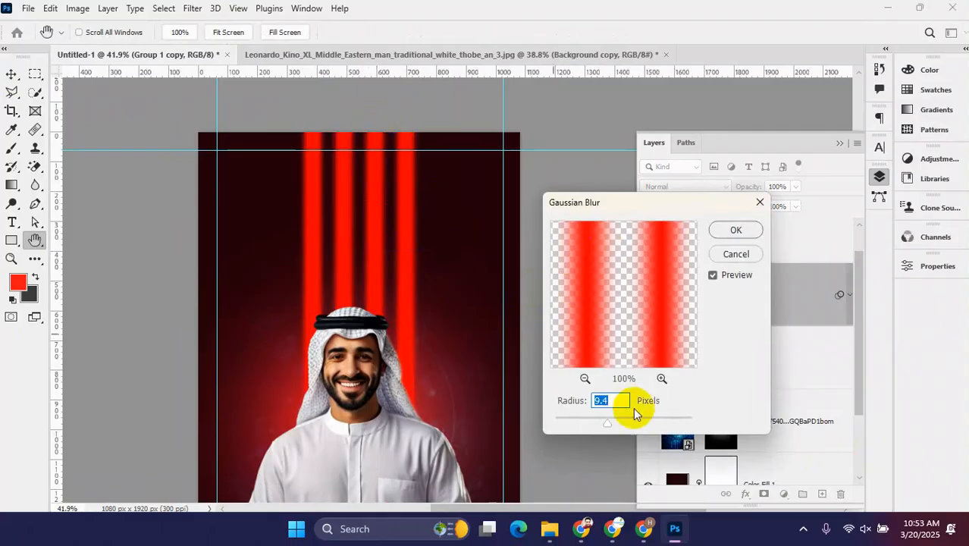
{"action": "left_click_drag", "start_coordinate": [609, 423], "coordinate": [610, 423]}
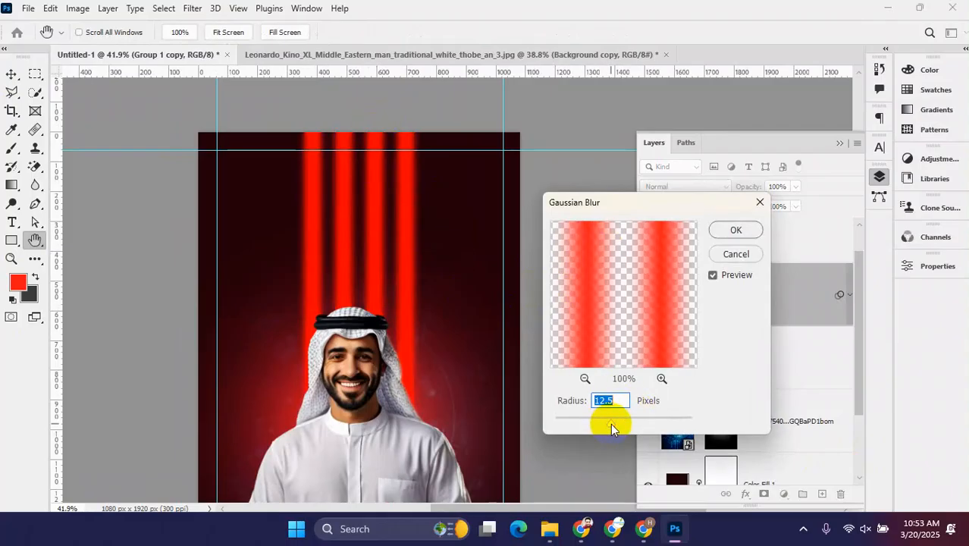
{"action": "left_click", "coordinate": [736, 230]}
- Duplicate the blurred stripes and place the copy along the canvas's left edge, reaching down to the bottom
{"action": "scroll", "coordinate": [370, 289], "scroll_direction": "down", "scroll_amount": 3}
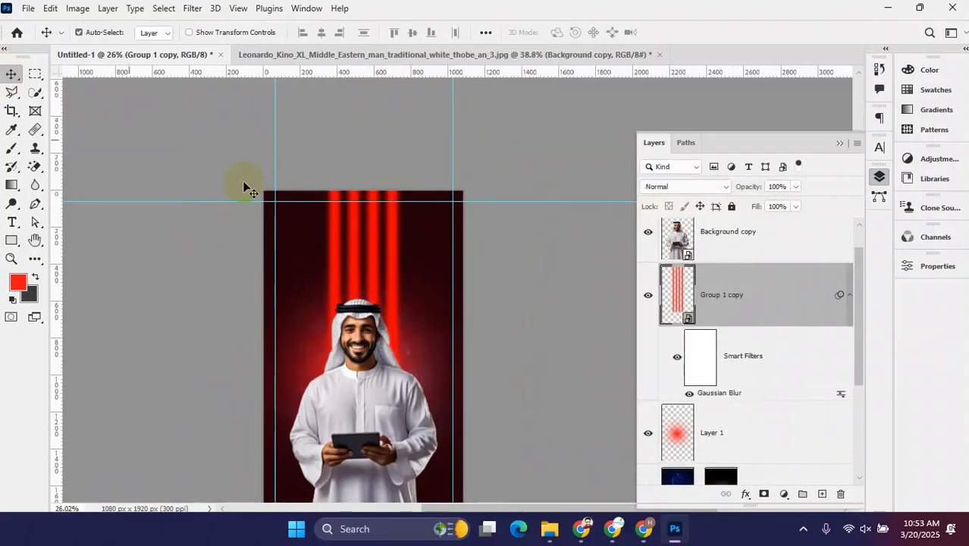
{"action": "scroll", "coordinate": [405, 274], "scroll_direction": "up", "scroll_amount": 3}
{"action": "left_click_drag", "start_coordinate": [405, 273], "coordinate": [433, 213]}
{"action": "scroll", "coordinate": [425, 264], "scroll_direction": "down", "scroll_amount": 2}
{"action": "left_click_drag", "start_coordinate": [407, 165], "coordinate": [306, 209]}
- Shorten the duplicated stripes to about 50% height and move them to the lower right corner of the canvas
{"action": "key", "text": "ctrl+t"}
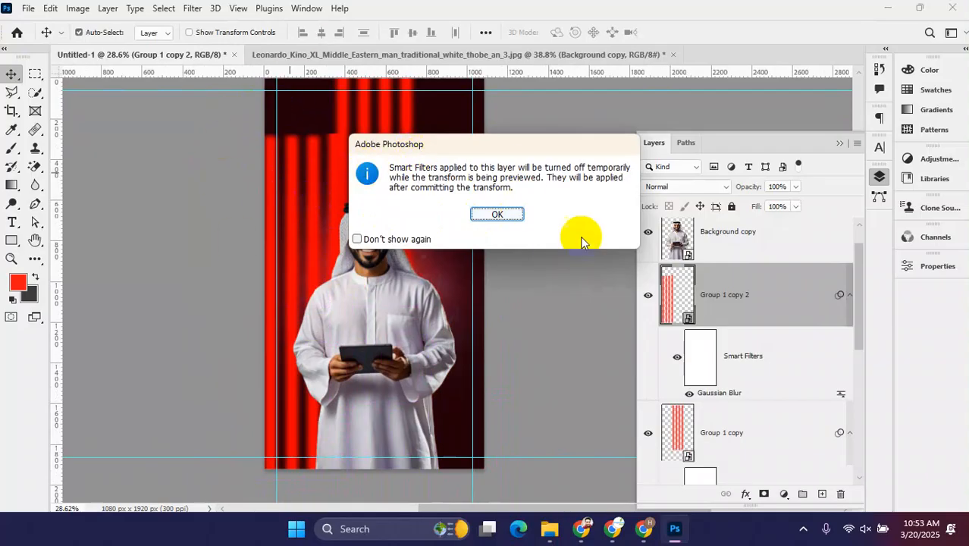
{"action": "left_click", "coordinate": [497, 215]}
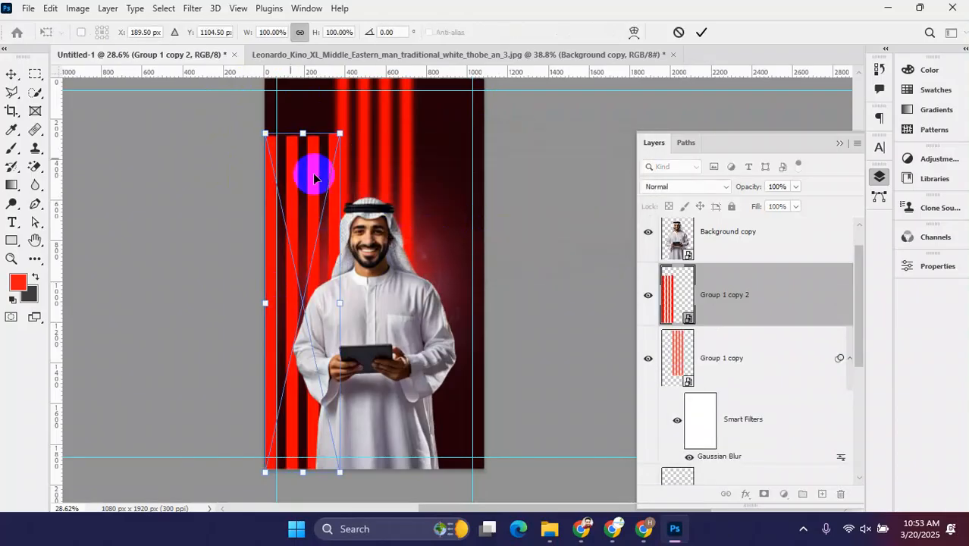
{"action": "left_click_drag", "start_coordinate": [302, 135], "coordinate": [302, 297]}
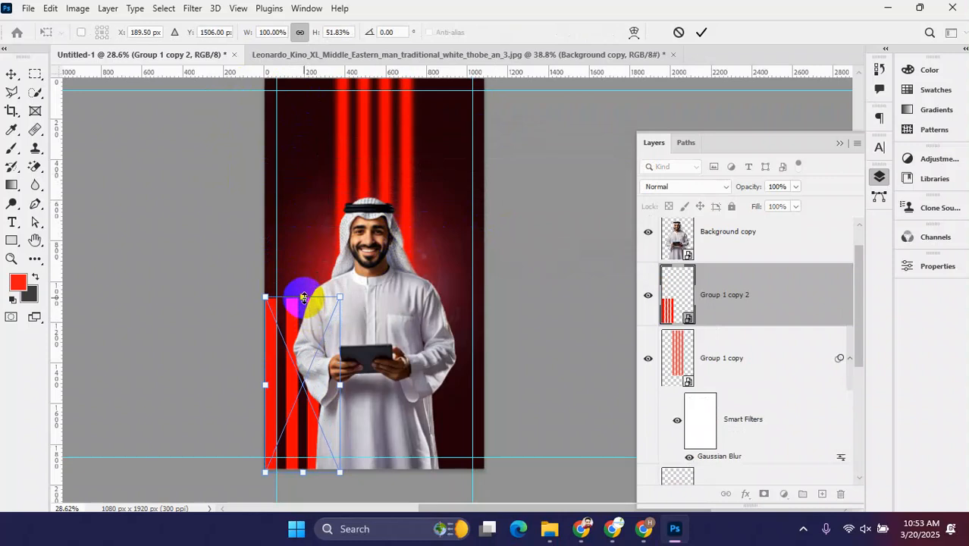
{"action": "left_click_drag", "start_coordinate": [294, 334], "coordinate": [464, 354]}
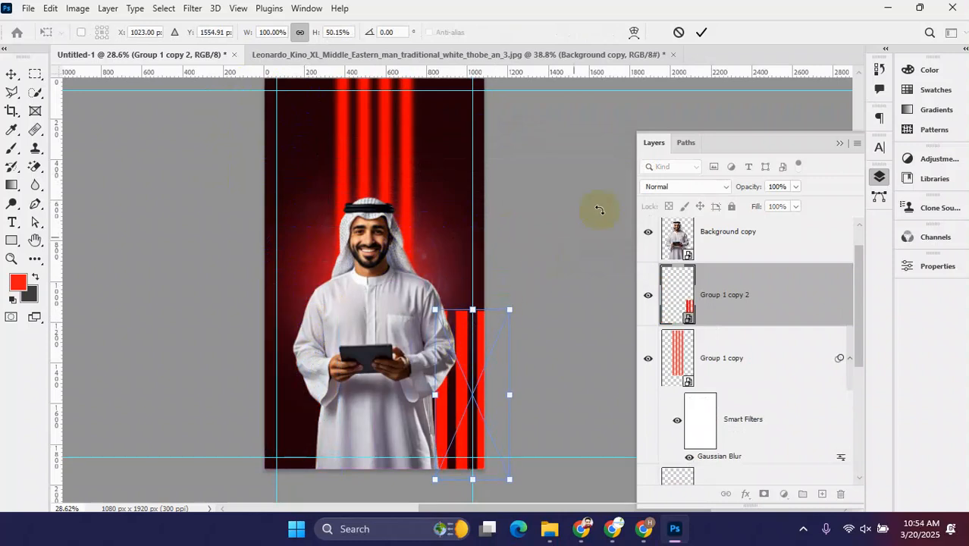
{"action": "left_click", "coordinate": [705, 34]}
- Duplicate the shortened stripes and place the copy at the canvas's left edge, slightly higher than the ones at the right
{"action": "left_click_drag", "start_coordinate": [461, 388], "coordinate": [279, 305]}
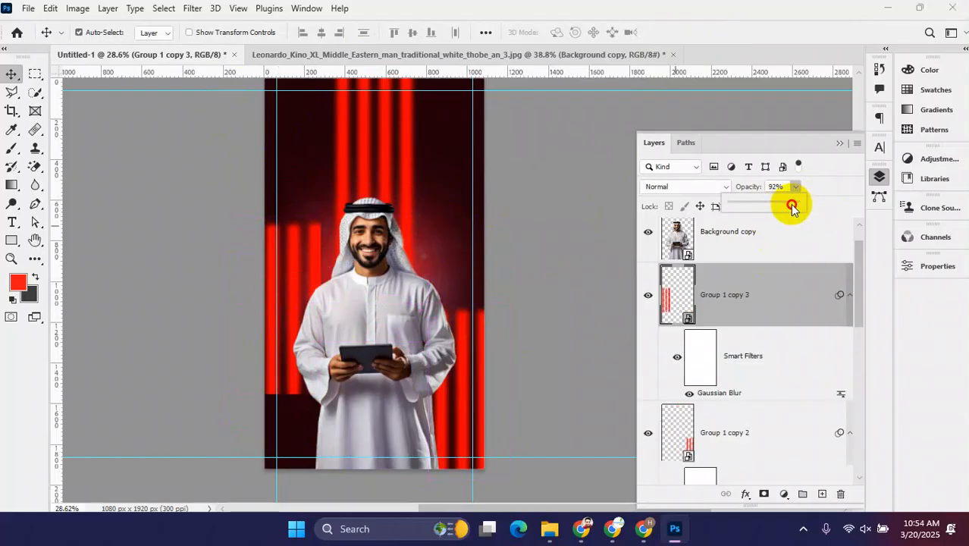
- Lower the opacity of the left blurred stripes to 45% and the right corner stripes to 48%
{"action": "left_click_drag", "start_coordinate": [770, 210], "coordinate": [771, 212]}
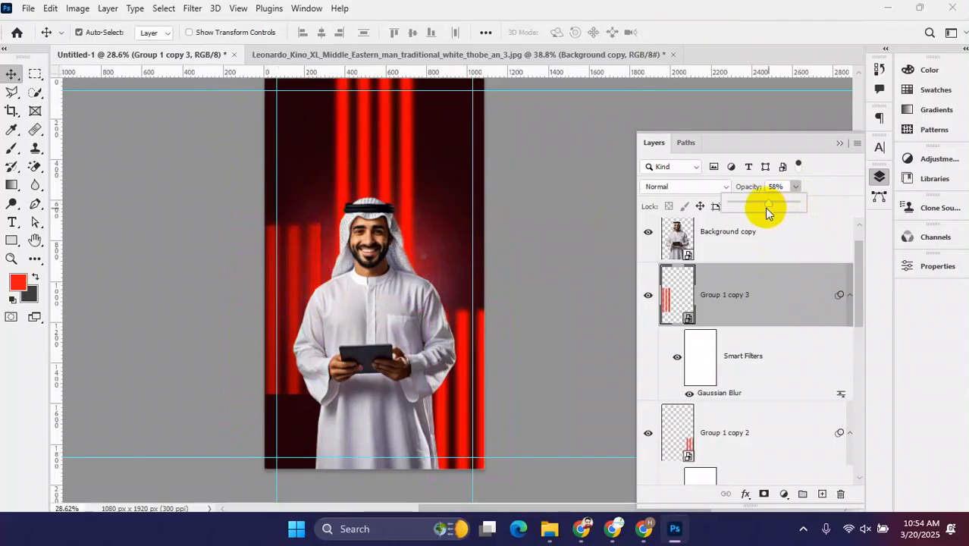
{"action": "left_click", "coordinate": [471, 407]}
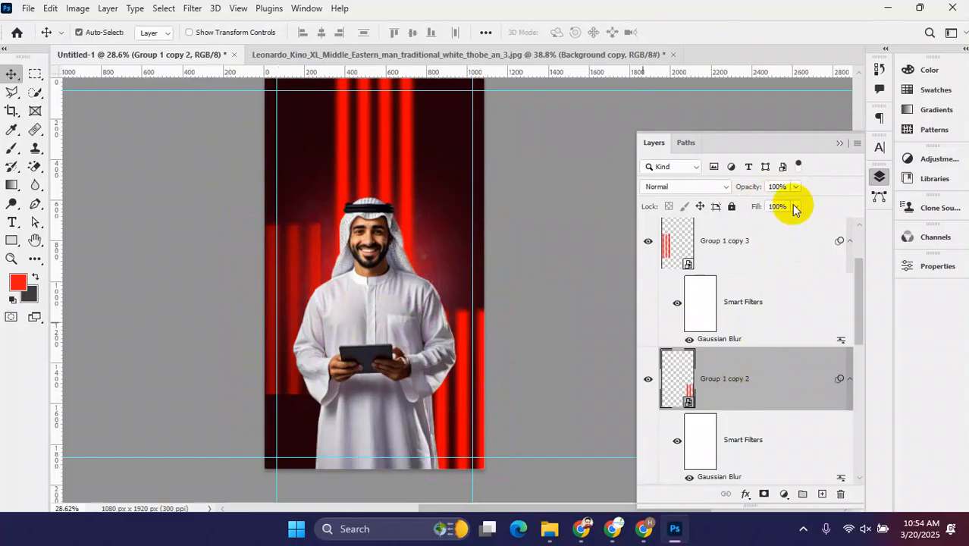
{"action": "left_click_drag", "start_coordinate": [768, 211], "coordinate": [762, 211]}
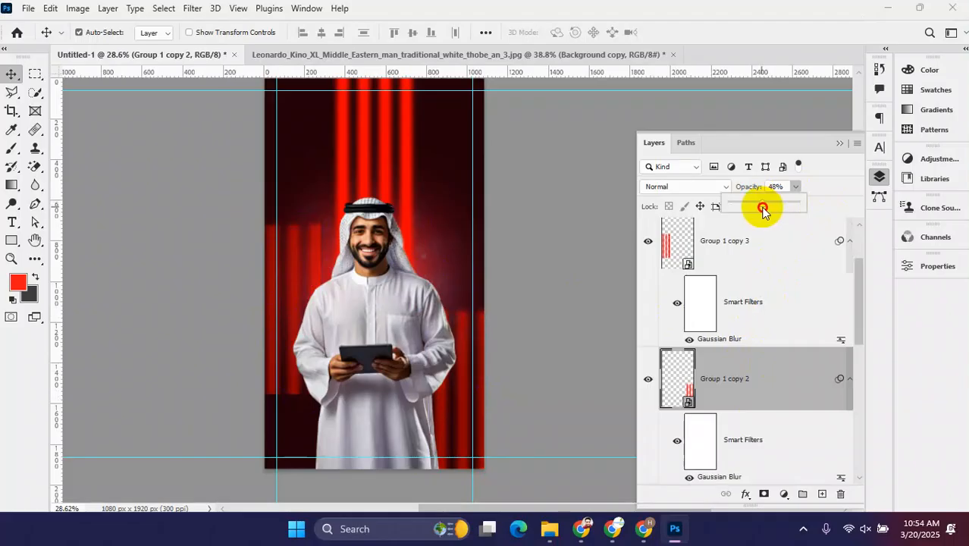
- Add a new layer and paint soft red glows with the 1000 px brush in the canvas's upper right and lower left corners
{"action": "scroll", "coordinate": [335, 354], "scroll_direction": "down", "scroll_amount": 6}
{"action": "scroll", "coordinate": [369, 307], "scroll_direction": "up", "scroll_amount": 11}
{"action": "scroll", "coordinate": [369, 305], "scroll_direction": "down", "scroll_amount": 7}
{"action": "scroll", "coordinate": [369, 250], "scroll_direction": "up", "scroll_amount": 4}
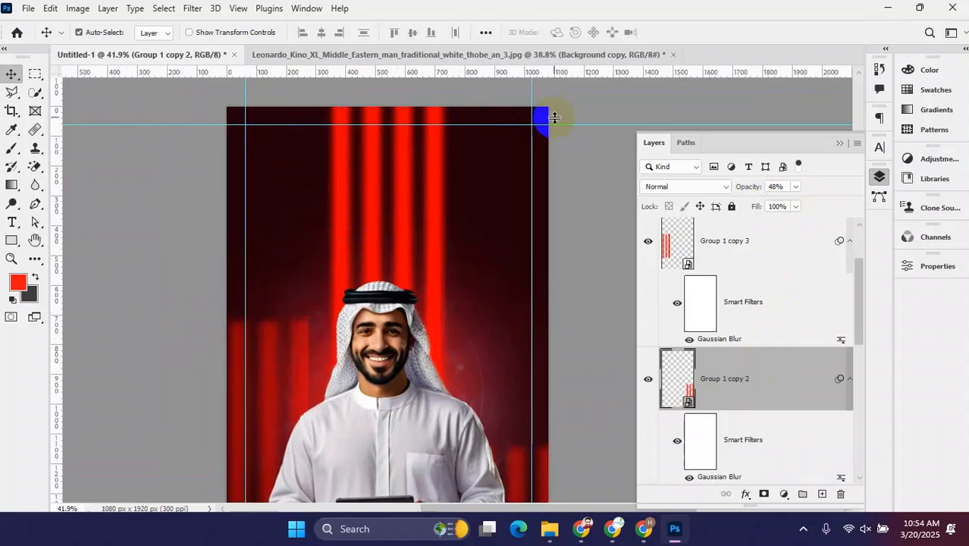
{"action": "scroll", "coordinate": [399, 270], "scroll_direction": "down", "scroll_amount": 3}
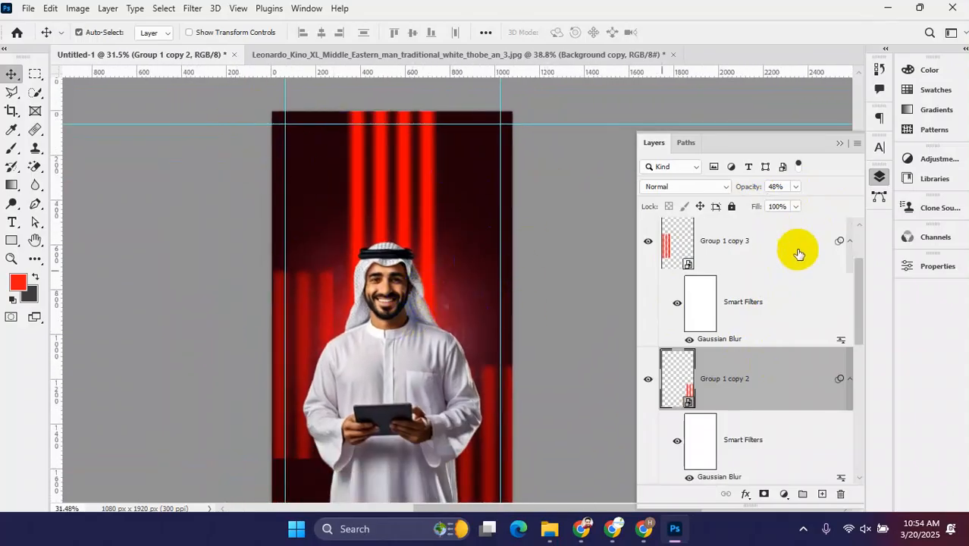
{"action": "scroll", "coordinate": [755, 327], "scroll_direction": "down", "scroll_amount": 3}
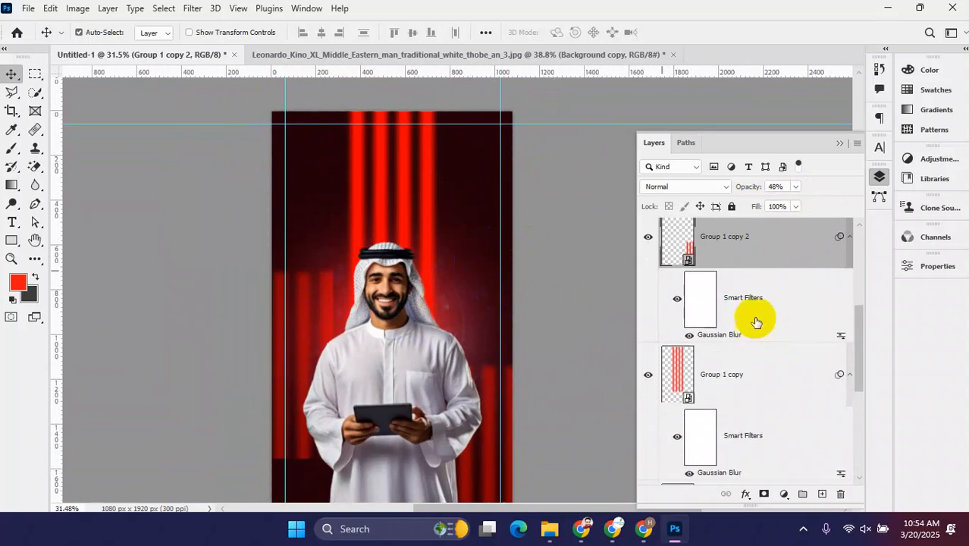
{"action": "scroll", "coordinate": [756, 322], "scroll_direction": "down", "scroll_amount": 2}
{"action": "scroll", "coordinate": [801, 433], "scroll_direction": "down", "scroll_amount": 2}
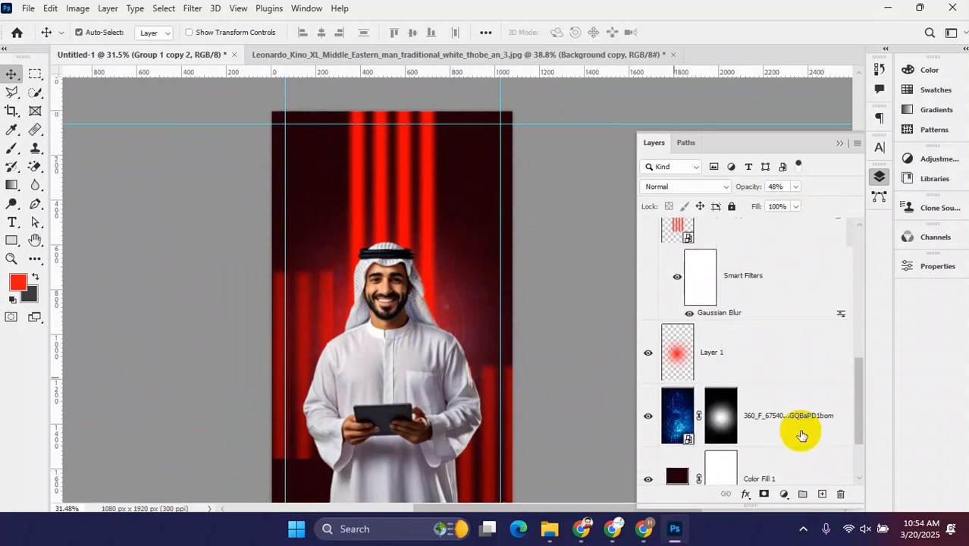
{"action": "scroll", "coordinate": [781, 444], "scroll_direction": "down", "scroll_amount": 1}
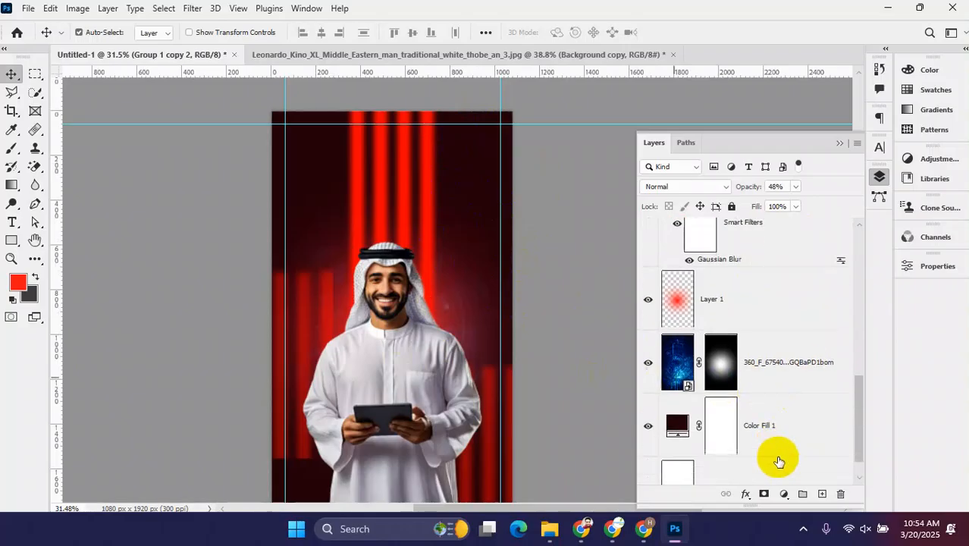
{"action": "left_click", "coordinate": [821, 494]}
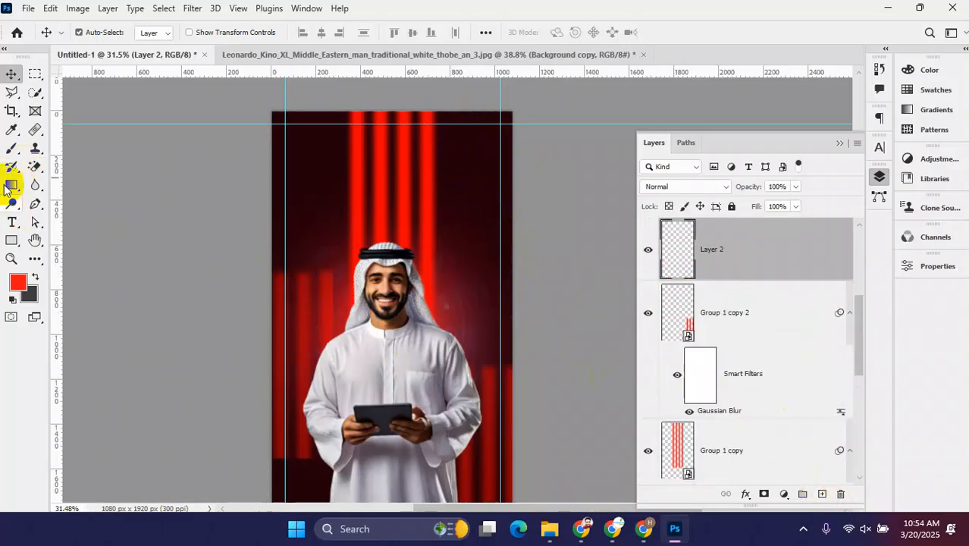
{"action": "left_click", "coordinate": [12, 148]}
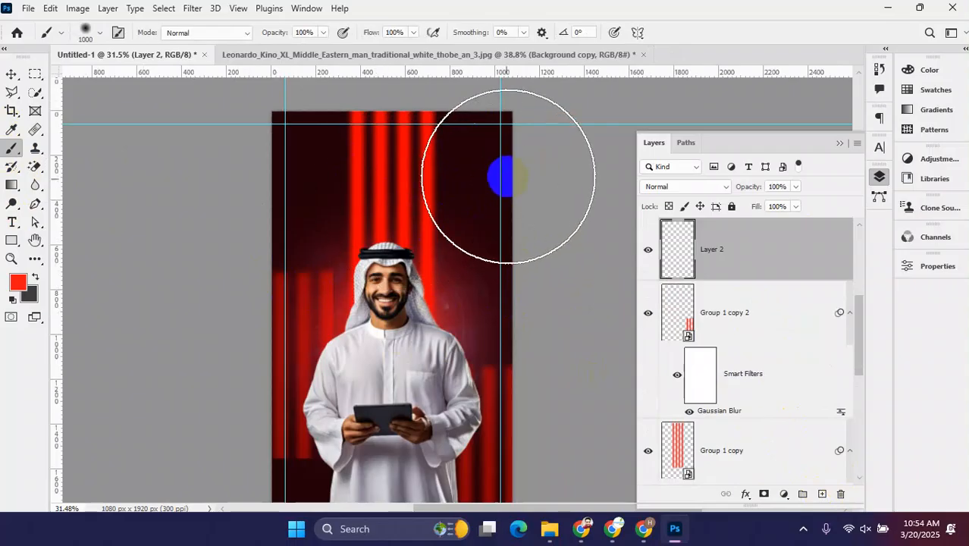
{"action": "left_click", "coordinate": [524, 159]}
{"action": "scroll", "coordinate": [400, 412], "scroll_direction": "down", "scroll_amount": 5}
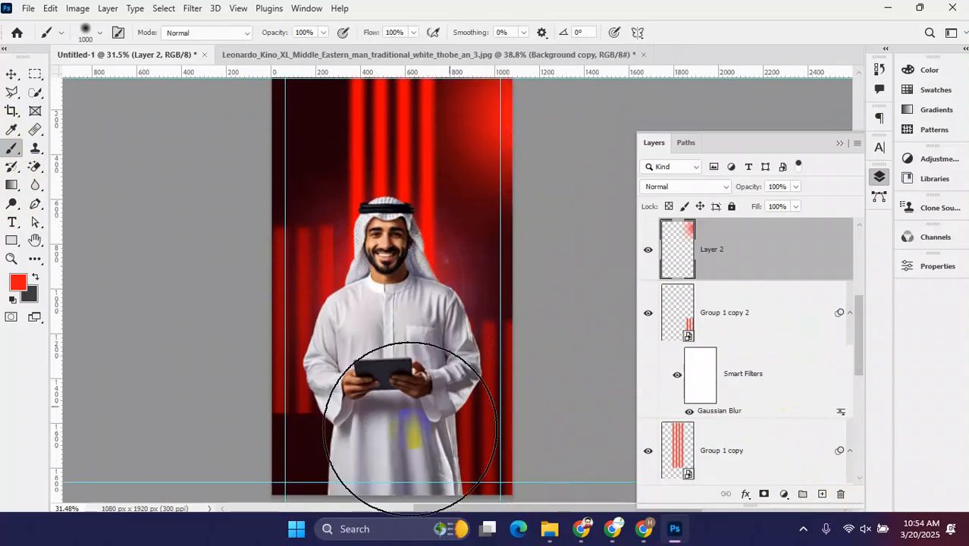
{"action": "scroll", "coordinate": [290, 422], "scroll_direction": "down", "scroll_amount": 1}
{"action": "left_click", "coordinate": [244, 368]}
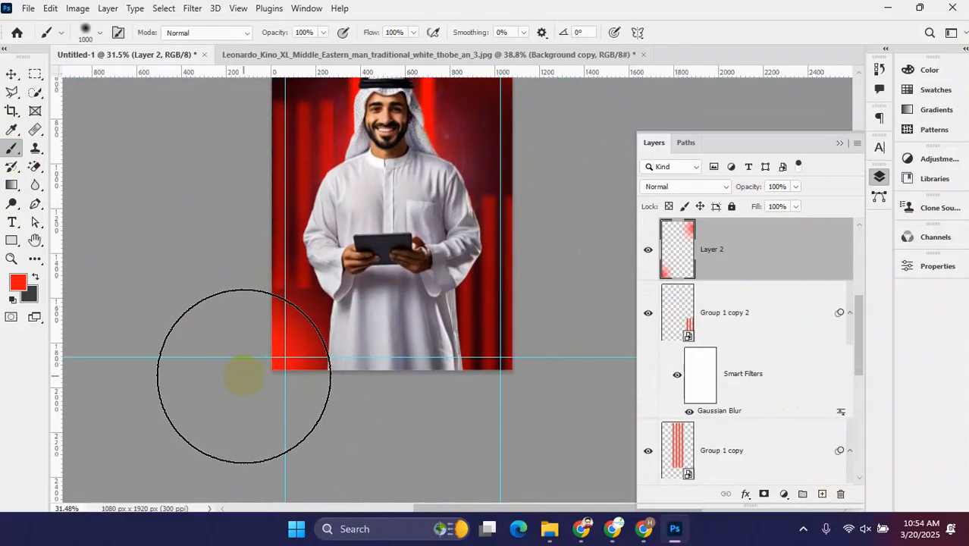
- Add another layer, set the foreground colour to yellow #fff71d, and paint a large soft glow behind the man's head
{"action": "scroll", "coordinate": [424, 334], "scroll_direction": "up", "scroll_amount": 3}
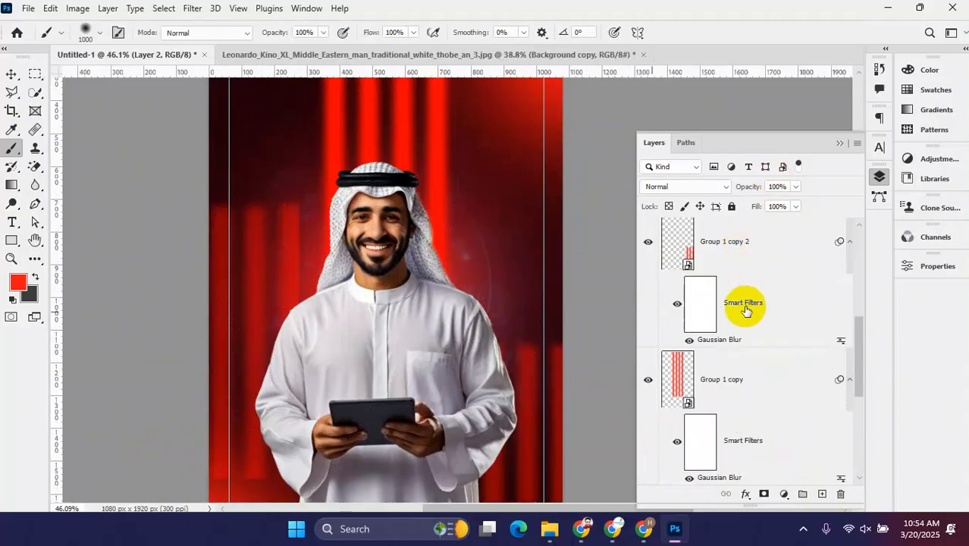
{"action": "scroll", "coordinate": [747, 265], "scroll_direction": "up", "scroll_amount": 2}
{"action": "scroll", "coordinate": [749, 288], "scroll_direction": "down", "scroll_amount": 1}
{"action": "scroll", "coordinate": [745, 349], "scroll_direction": "down", "scroll_amount": 4}
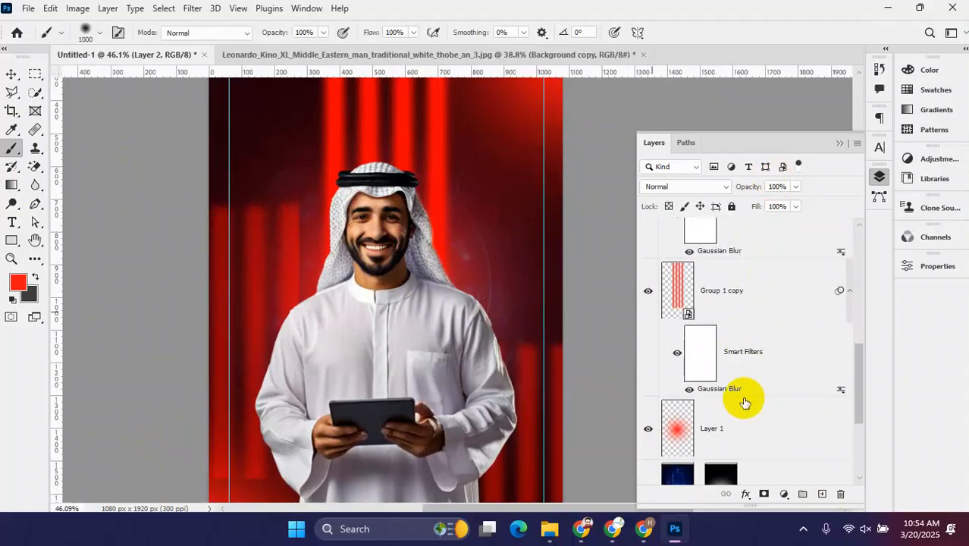
{"action": "left_click", "coordinate": [822, 495]}
{"action": "left_click", "coordinate": [18, 282]}
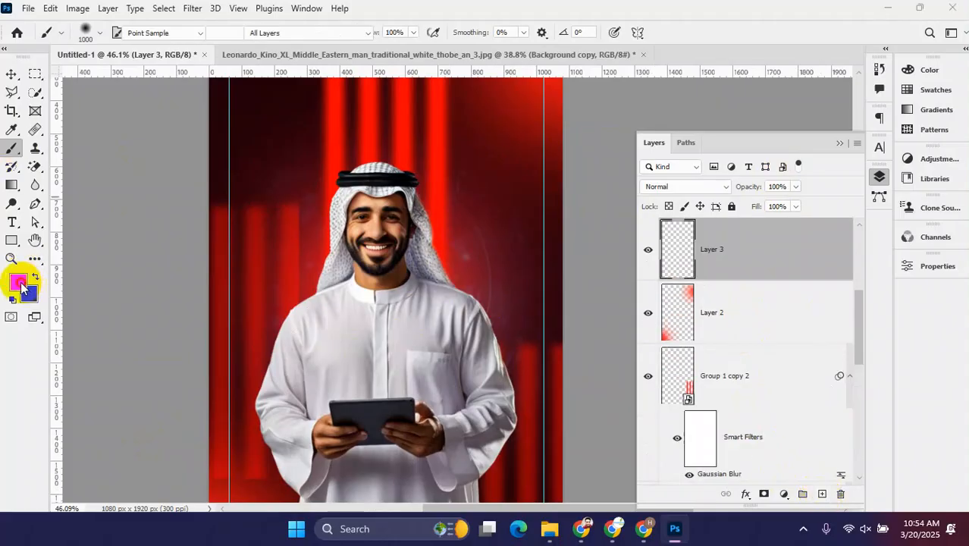
{"action": "left_click", "coordinate": [565, 320]}
{"action": "left_click_drag", "start_coordinate": [606, 378], "coordinate": [605, 419]}
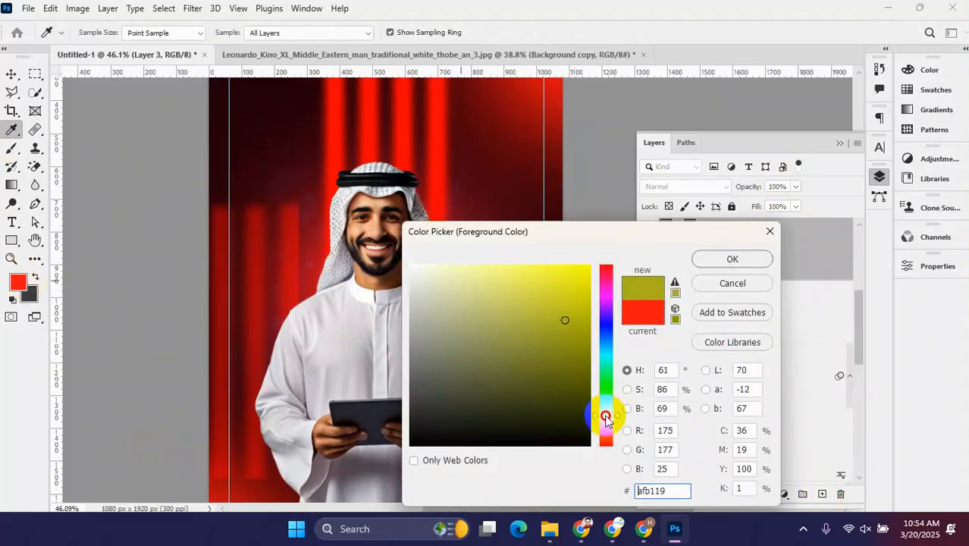
{"action": "left_click", "coordinate": [559, 259]}
{"action": "left_click", "coordinate": [727, 258]}
{"action": "key", "text": "b"}
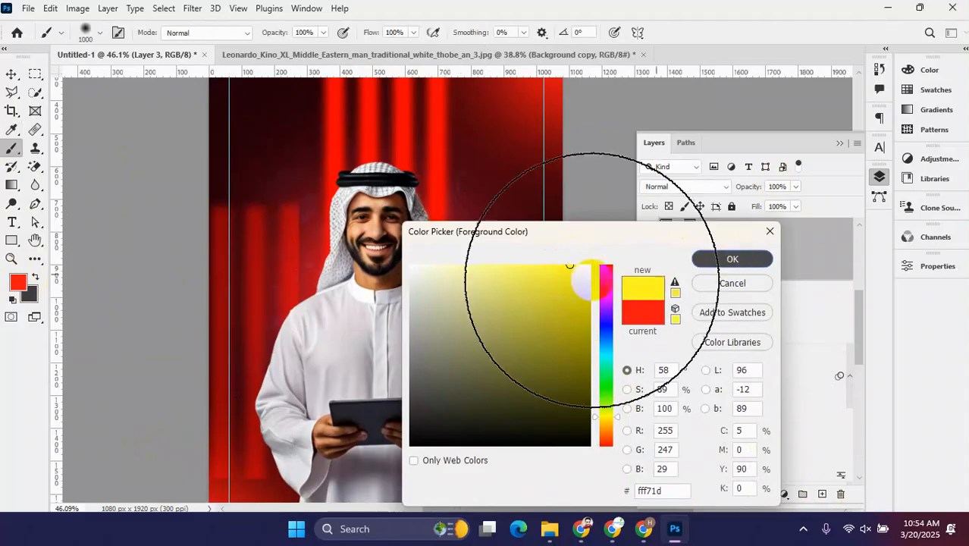
{"action": "left_click", "coordinate": [379, 277]}
{"action": "left_click", "coordinate": [380, 277]}
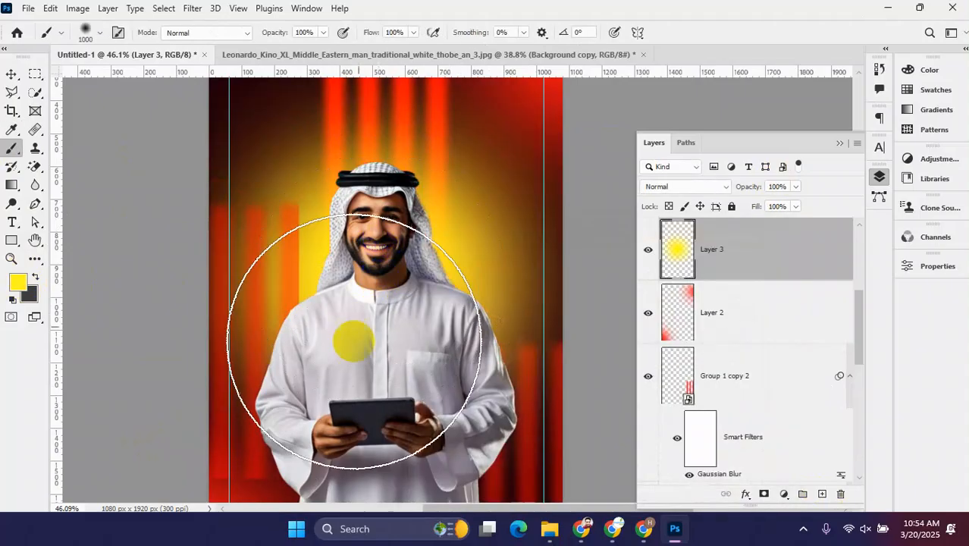
- Identify the left stripes among the layers and move Group 1 copy 3 directly below the yellow glow layer
{"action": "left_click", "coordinate": [12, 74]}
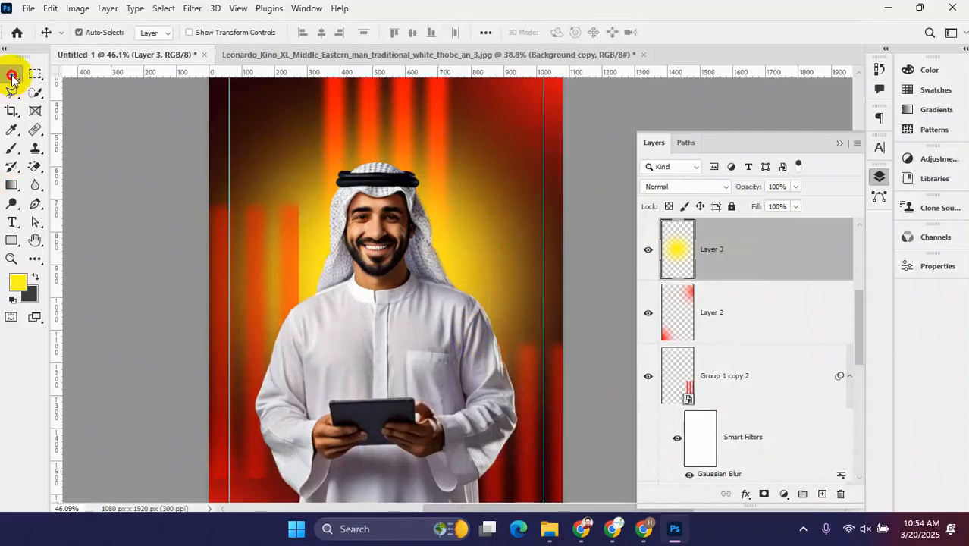
{"action": "scroll", "coordinate": [364, 281], "scroll_direction": "down", "scroll_amount": 6}
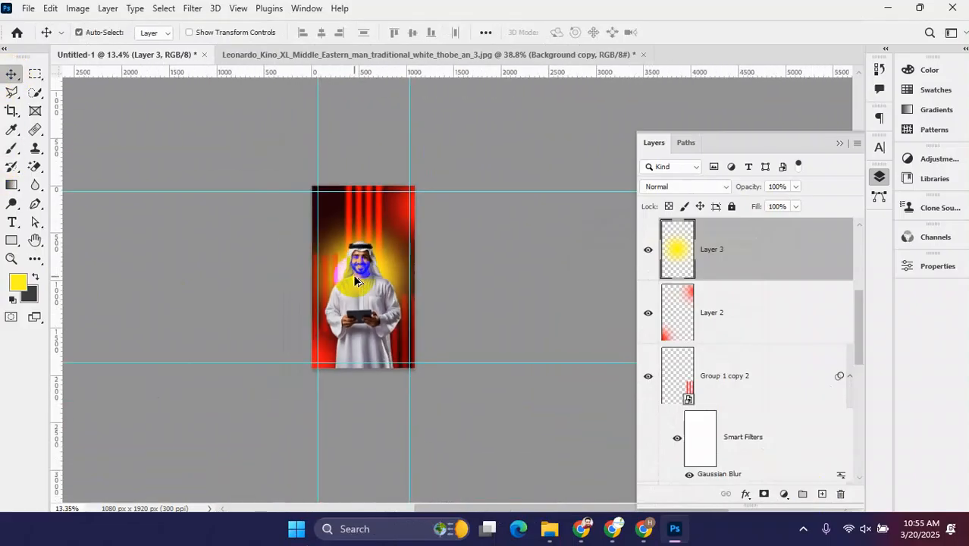
{"action": "left_click_drag", "start_coordinate": [354, 281], "coordinate": [306, 272]}
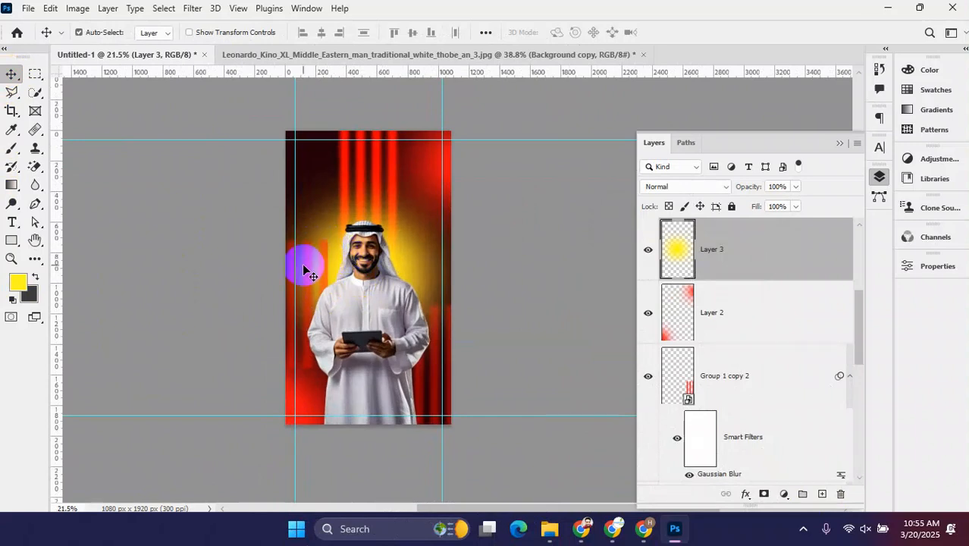
{"action": "left_click", "coordinate": [649, 378]}
{"action": "left_click", "coordinate": [650, 378]}
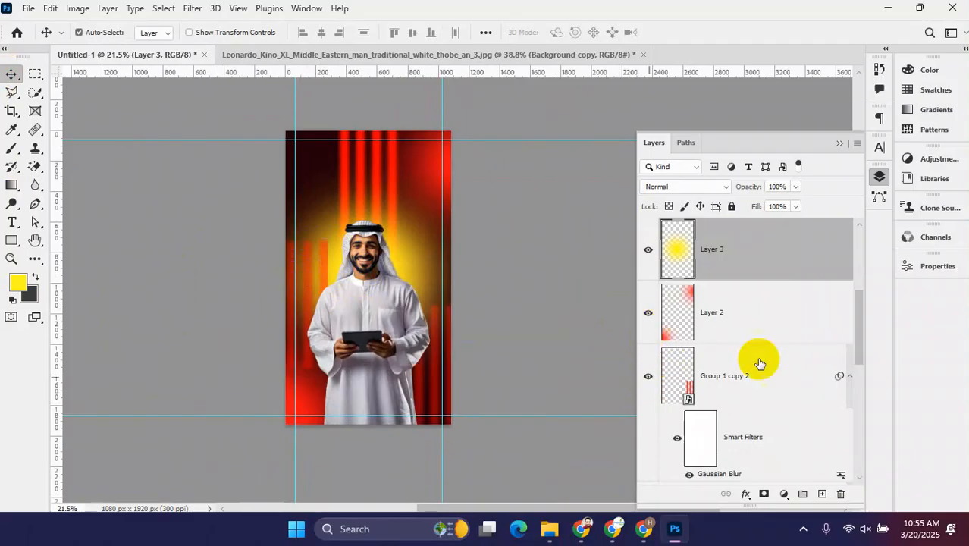
{"action": "scroll", "coordinate": [756, 364], "scroll_direction": "down", "scroll_amount": 3}
{"action": "left_click", "coordinate": [649, 425]}
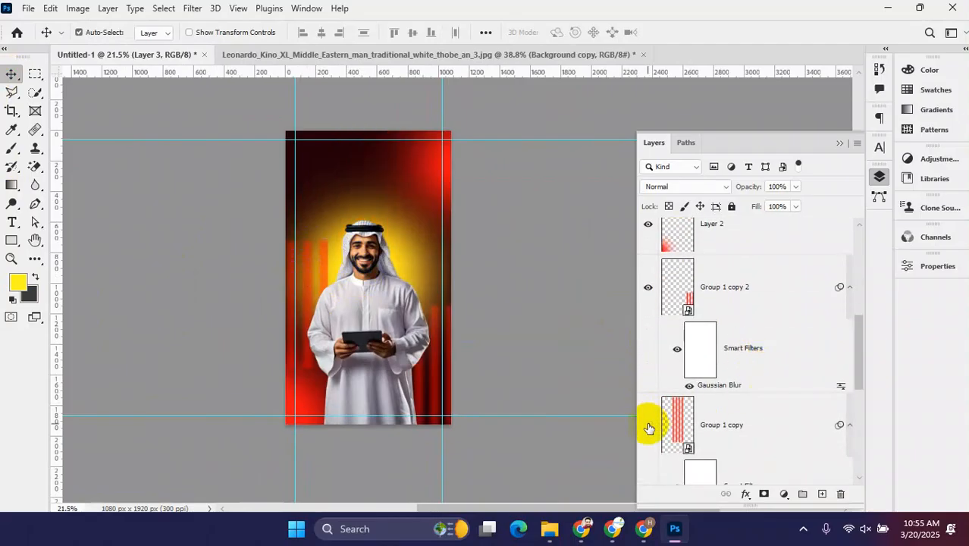
{"action": "left_click", "coordinate": [649, 426]}
{"action": "left_click", "coordinate": [648, 288]}
{"action": "left_click", "coordinate": [648, 288]}
{"action": "scroll", "coordinate": [716, 325], "scroll_direction": "up", "scroll_amount": 5}
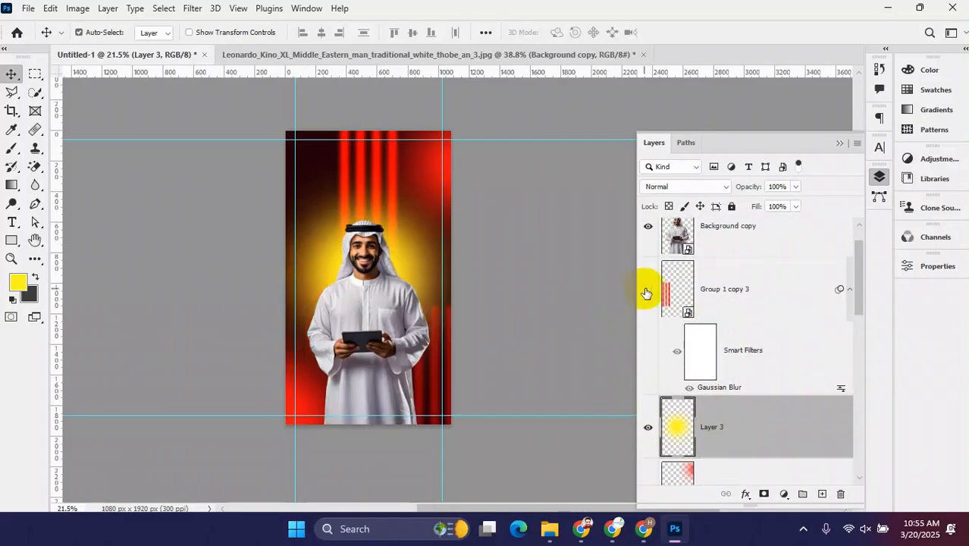
{"action": "left_click_drag", "start_coordinate": [725, 288], "coordinate": [741, 415]}
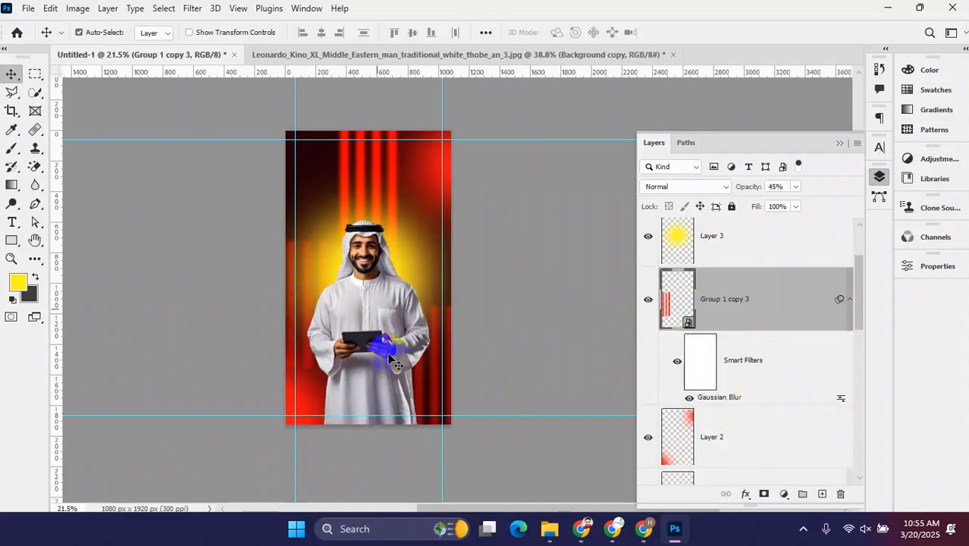
{"action": "scroll", "coordinate": [355, 289], "scroll_direction": "down", "scroll_amount": 2, "text": "alt"}
{"action": "scroll", "coordinate": [355, 290], "scroll_direction": "up", "scroll_amount": 2, "text": "alt"}
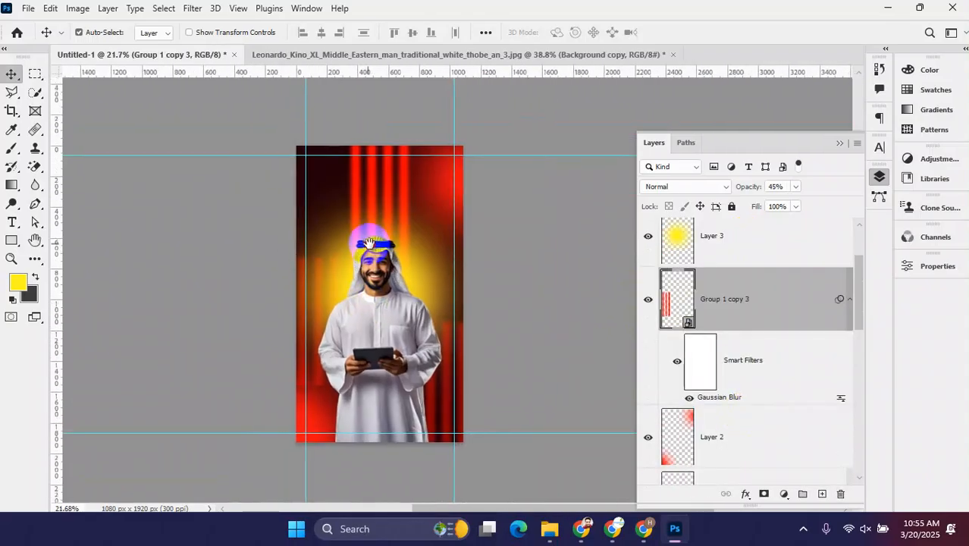
{"action": "scroll", "coordinate": [379, 273], "scroll_direction": "up", "scroll_amount": 2, "text": "alt"}
{"action": "scroll", "coordinate": [412, 228], "scroll_direction": "down", "scroll_amount": 1, "text": "alt"}
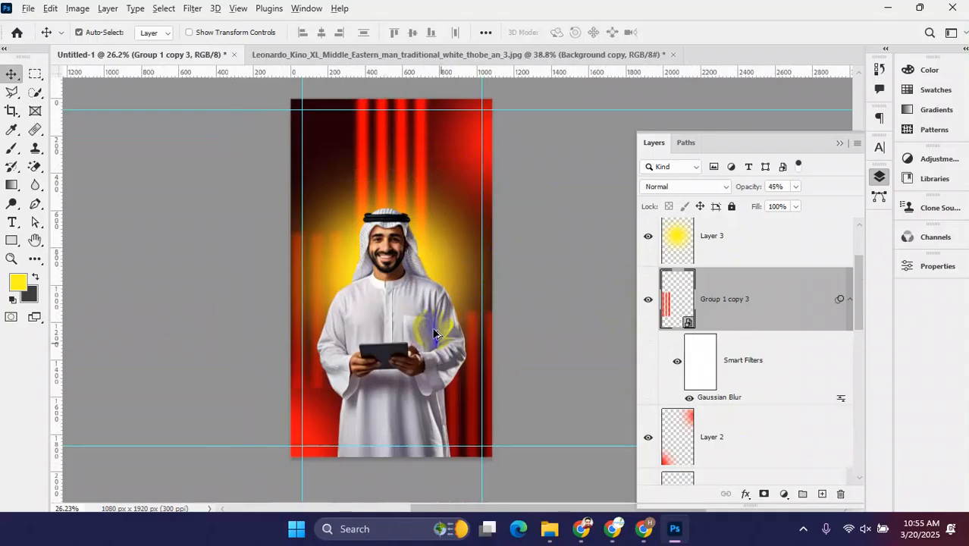
{"action": "scroll", "coordinate": [425, 288], "scroll_direction": "up", "scroll_amount": 2, "text": "alt"}
{"action": "scroll", "coordinate": [424, 288], "scroll_direction": "down", "scroll_amount": 2, "text": "alt"}
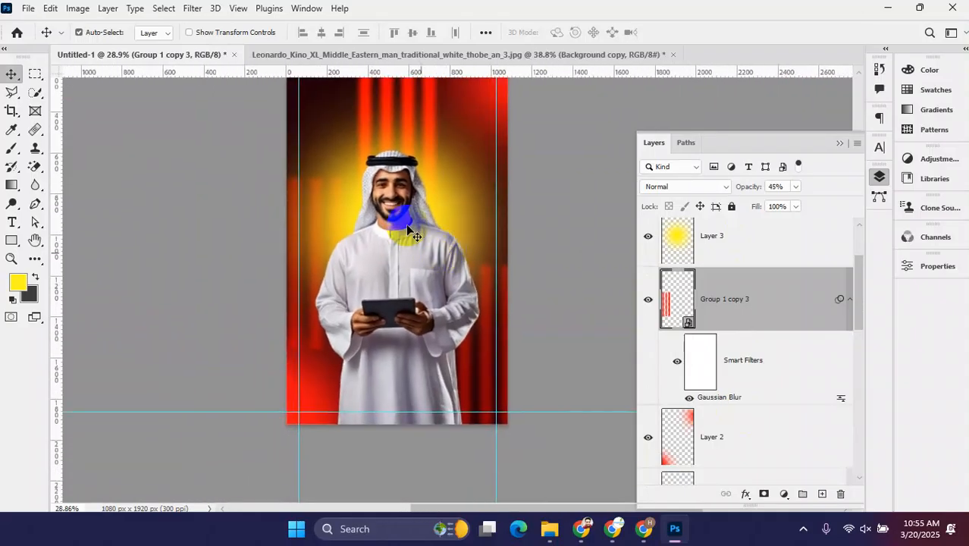
- Switch to the Freepik glow effect results in Chrome and download the magical golden light whirl effect as a ZIP
{"action": "left_click", "coordinate": [626, 539]}
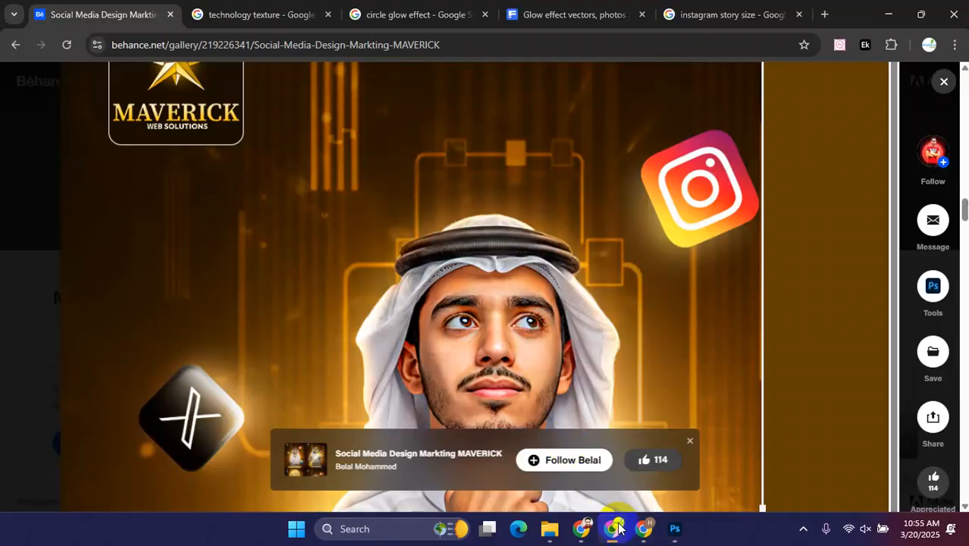
{"action": "left_click", "coordinate": [675, 16]}
{"action": "left_click", "coordinate": [551, 21]}
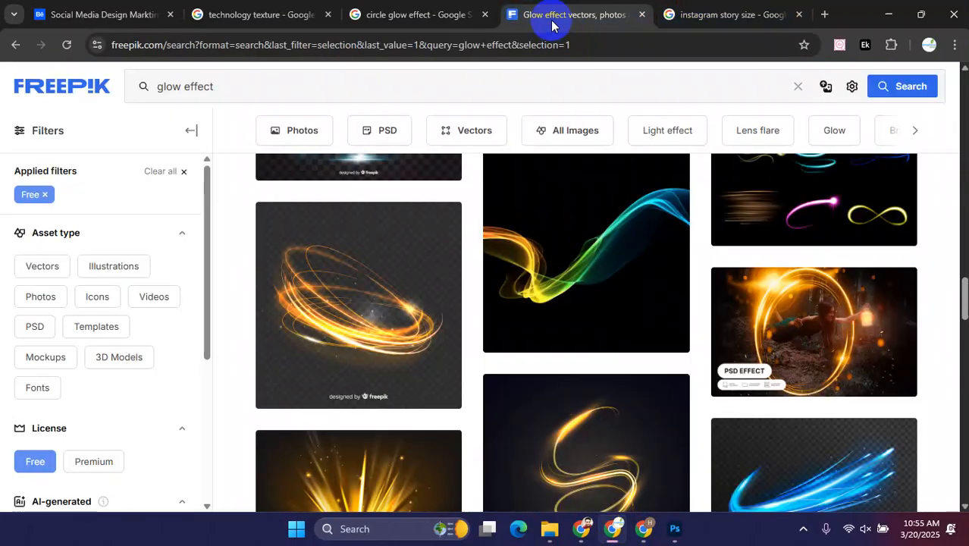
{"action": "left_click", "coordinate": [435, 339]}
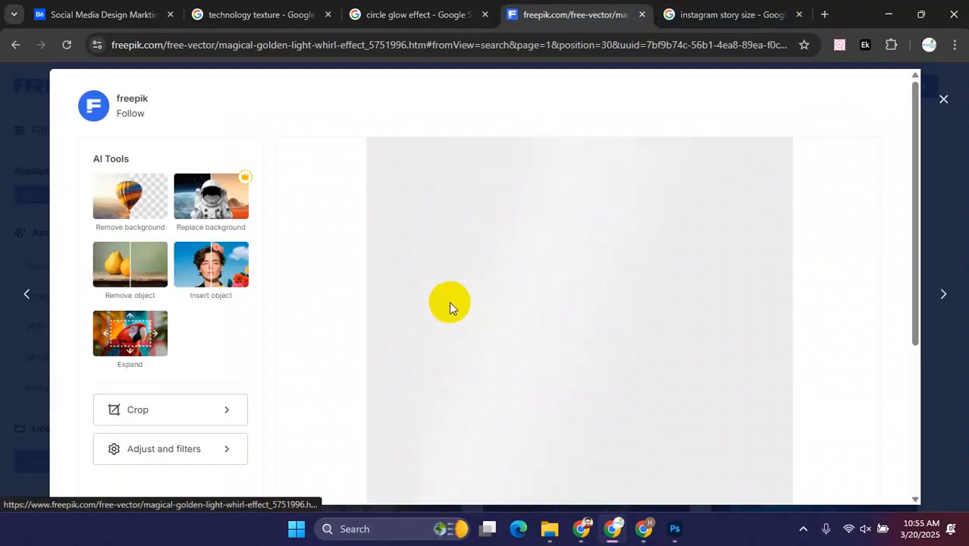
{"action": "left_click", "coordinate": [865, 110]}
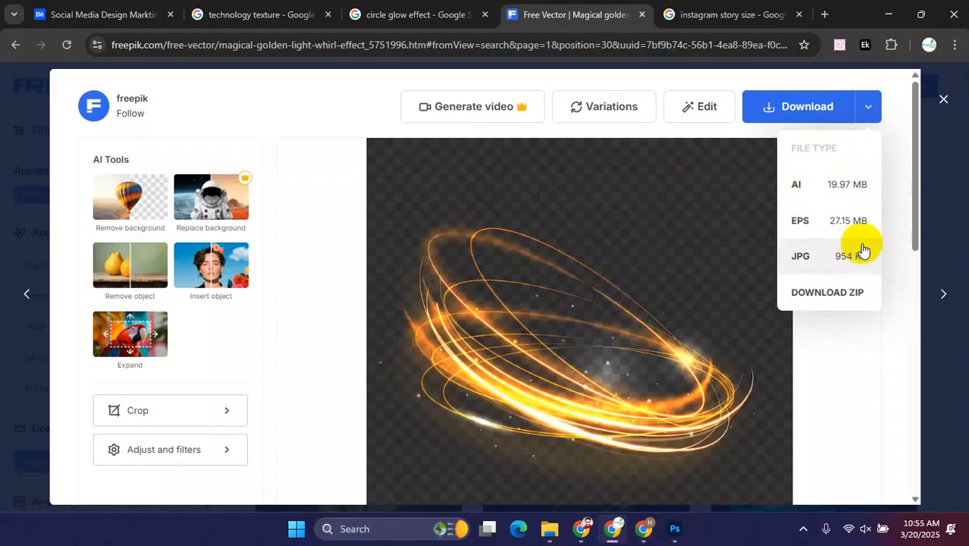
{"action": "left_click", "coordinate": [840, 296]}
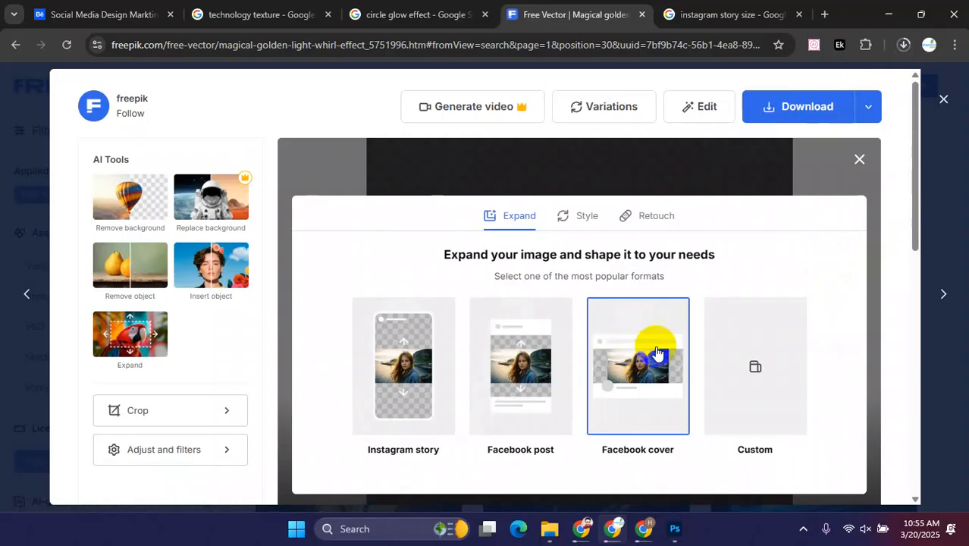
- Switch to File Explorer, extract magical-golden-light-whirl-effect.zip in Downloads, and display the extracted folder's files as thumbnails
{"action": "left_click", "coordinate": [554, 528]}
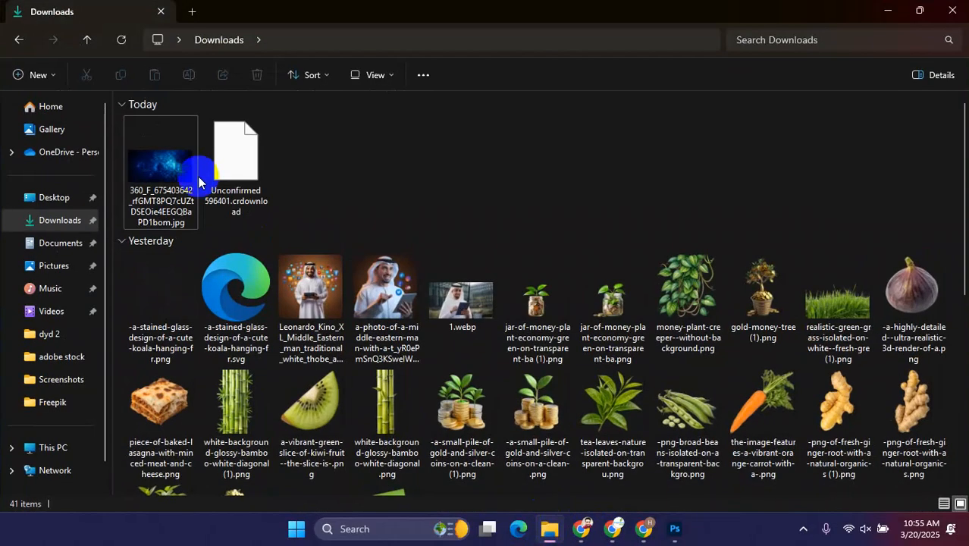
{"action": "right_click", "coordinate": [251, 155]}
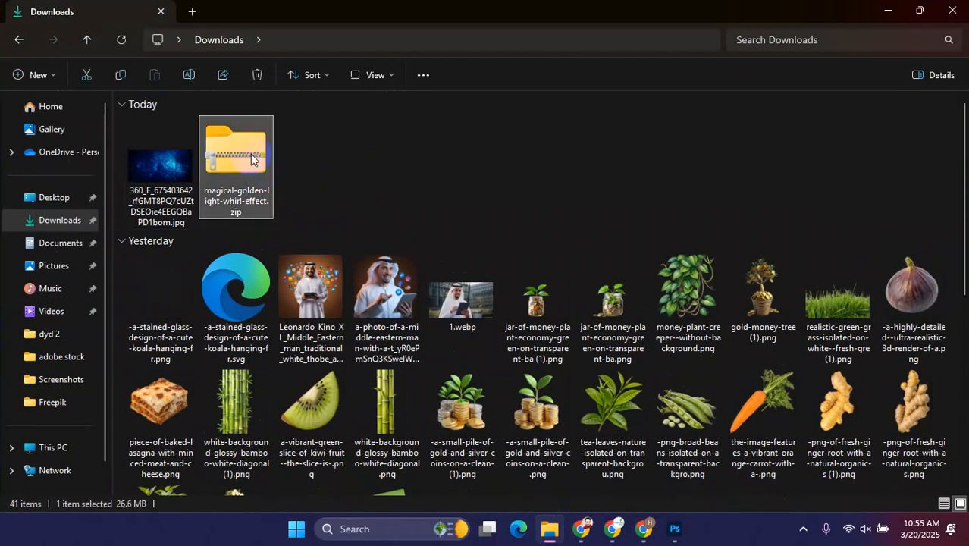
{"action": "left_click", "coordinate": [330, 403]}
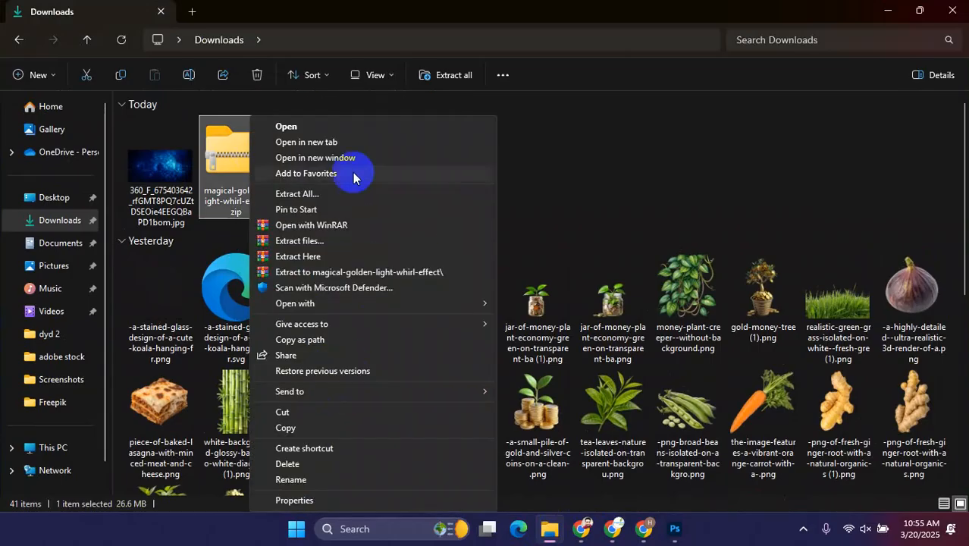
{"action": "left_click", "coordinate": [315, 244]}
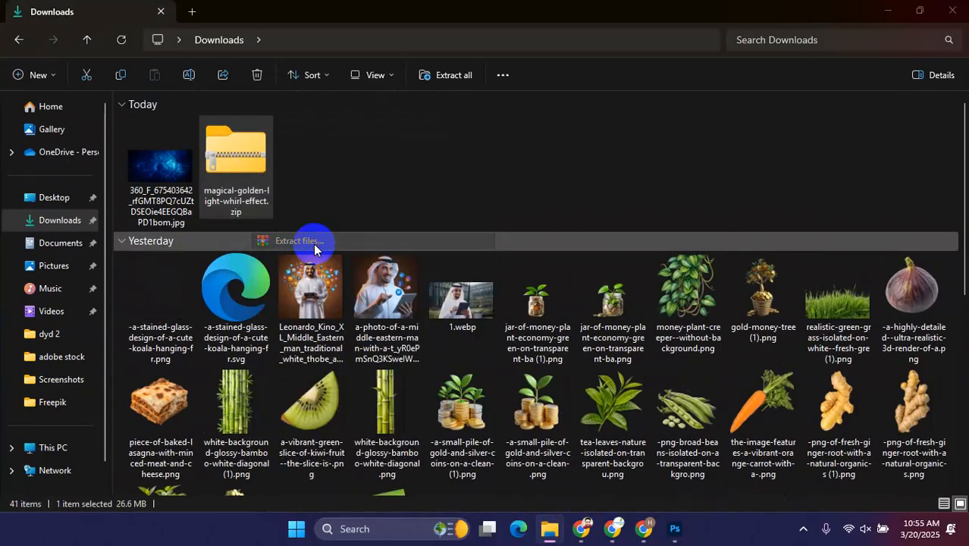
{"action": "left_click", "coordinate": [526, 408]}
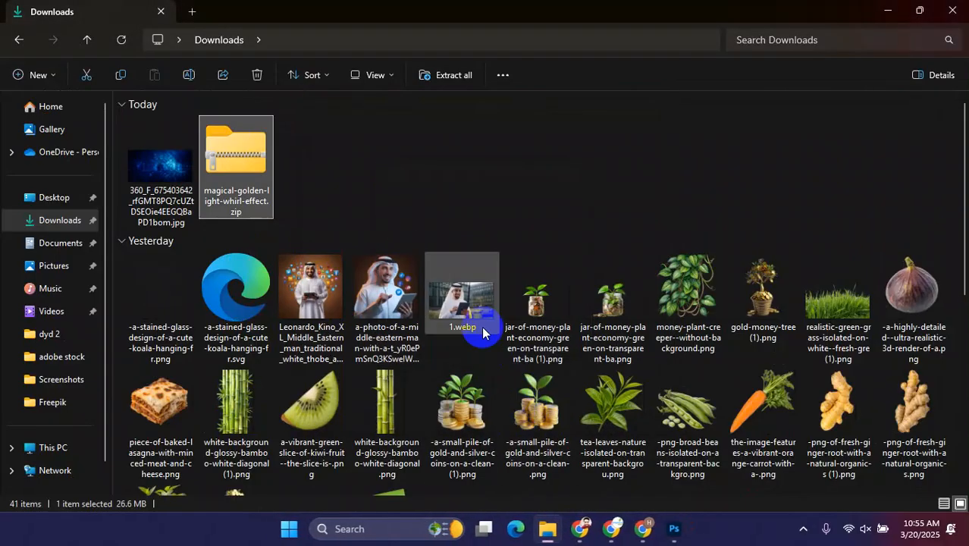
{"action": "double_click", "coordinate": [318, 152]}
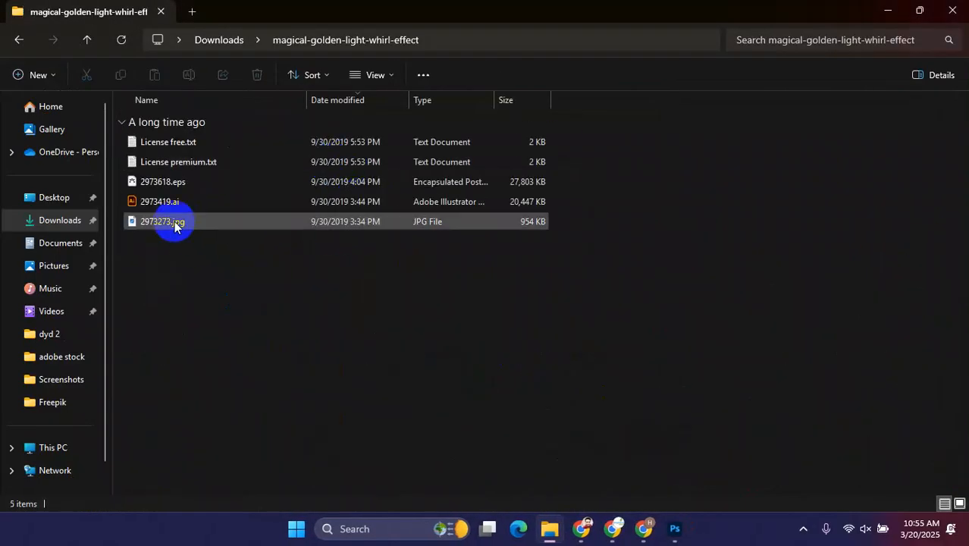
{"action": "left_click", "coordinate": [960, 504]}
- Try placing 2973273.jpg from the extracted folder into the Photoshop story behind the man, scaled to about 17.44%
{"action": "left_click_drag", "start_coordinate": [467, 155], "coordinate": [453, 286]}
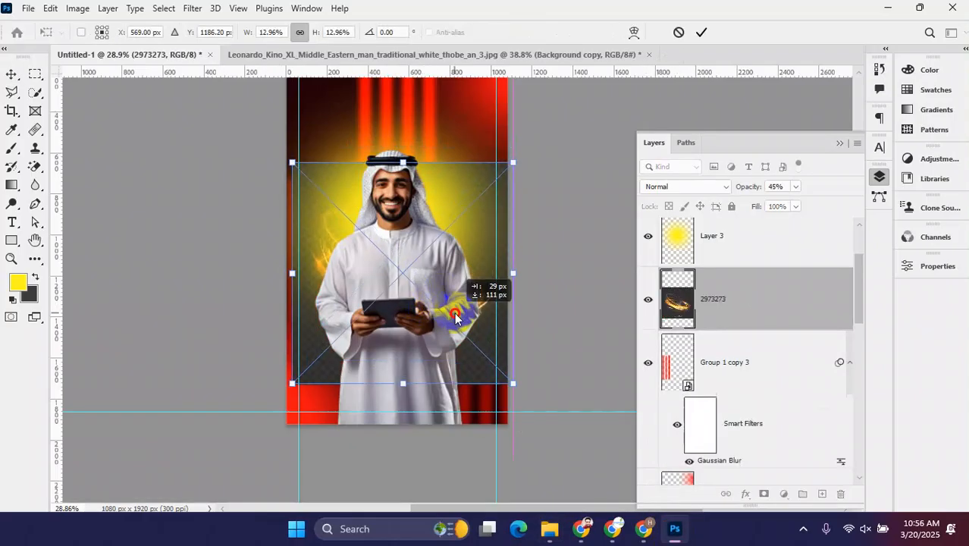
{"action": "left_click_drag", "start_coordinate": [402, 164], "coordinate": [413, 102]}
{"action": "left_click_drag", "start_coordinate": [427, 195], "coordinate": [425, 216]}
{"action": "left_click_drag", "start_coordinate": [401, 129], "coordinate": [402, 88]}
{"action": "left_click_drag", "start_coordinate": [435, 210], "coordinate": [444, 241]}
{"action": "left_click_drag", "start_coordinate": [411, 114], "coordinate": [409, 143]}
{"action": "left_click_drag", "start_coordinate": [429, 216], "coordinate": [412, 210]}
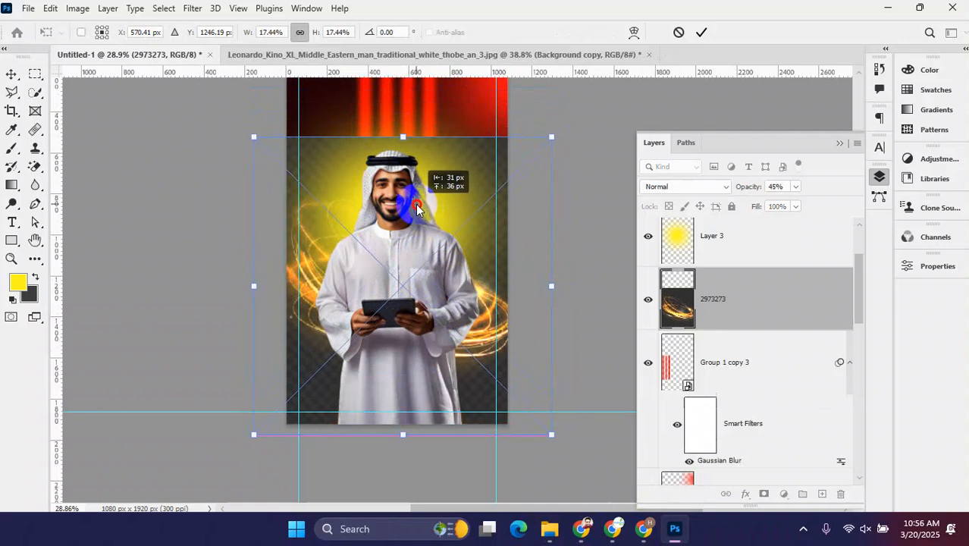
{"action": "left_click", "coordinate": [700, 34]}
- Try the placed light image in Overlay blend mode above the man's layer, and delete that image layer
{"action": "left_click", "coordinate": [725, 190]}
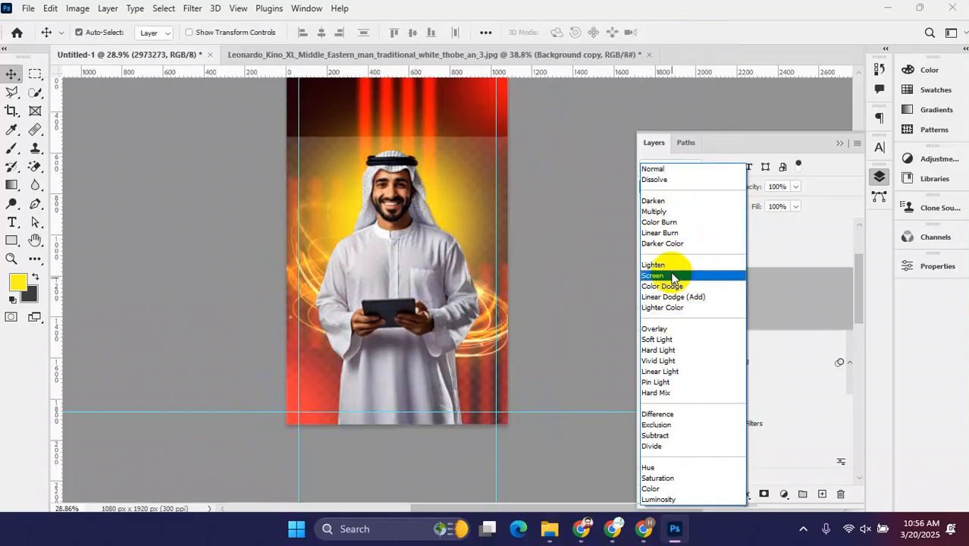
{"action": "left_click", "coordinate": [680, 329]}
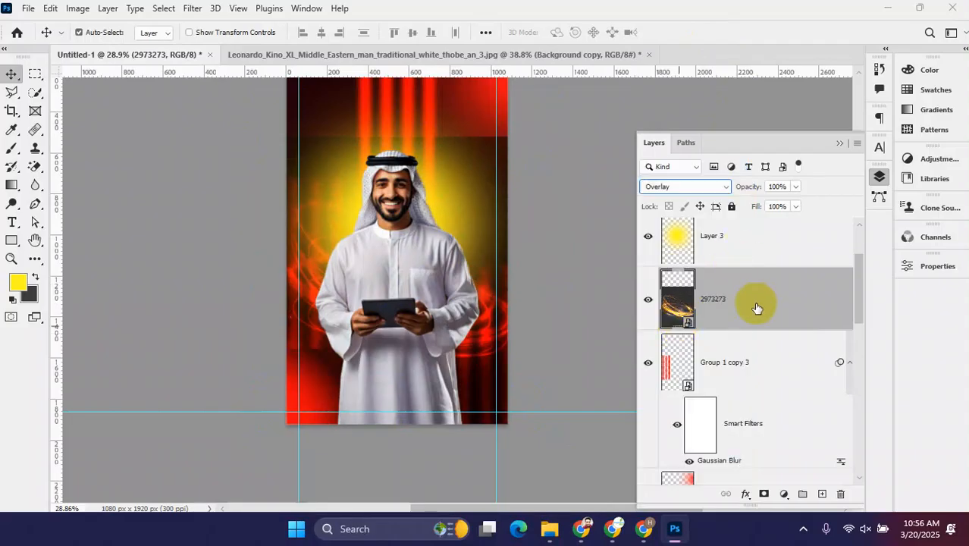
{"action": "scroll", "coordinate": [753, 318], "scroll_direction": "down", "scroll_amount": 2}
{"action": "scroll", "coordinate": [751, 330], "scroll_direction": "up", "scroll_amount": 5}
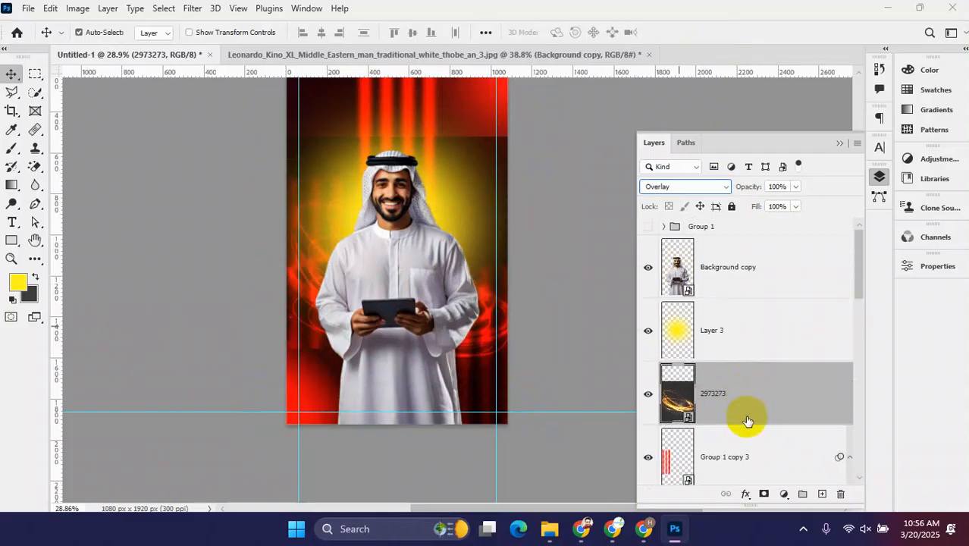
{"action": "left_click_drag", "start_coordinate": [753, 403], "coordinate": [705, 244]}
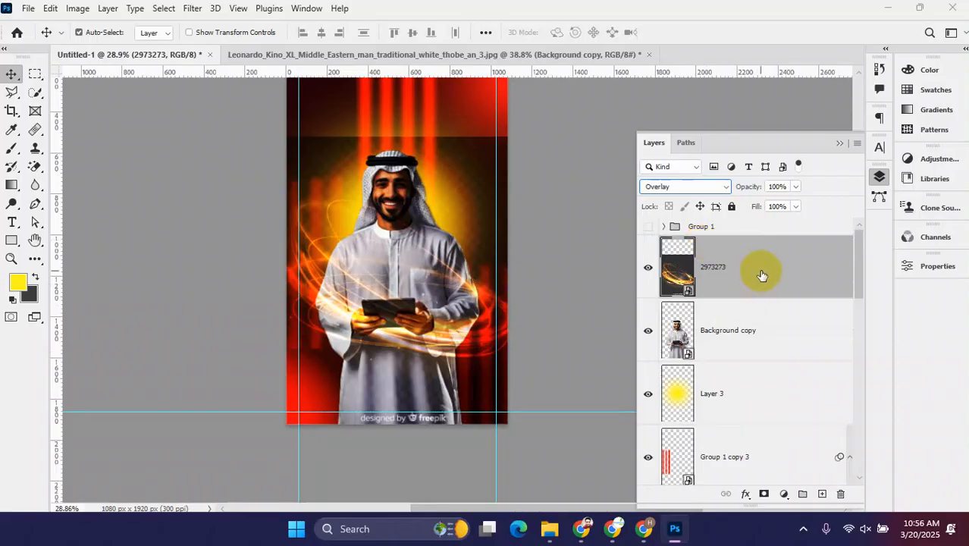
{"action": "left_click", "coordinate": [841, 495]}
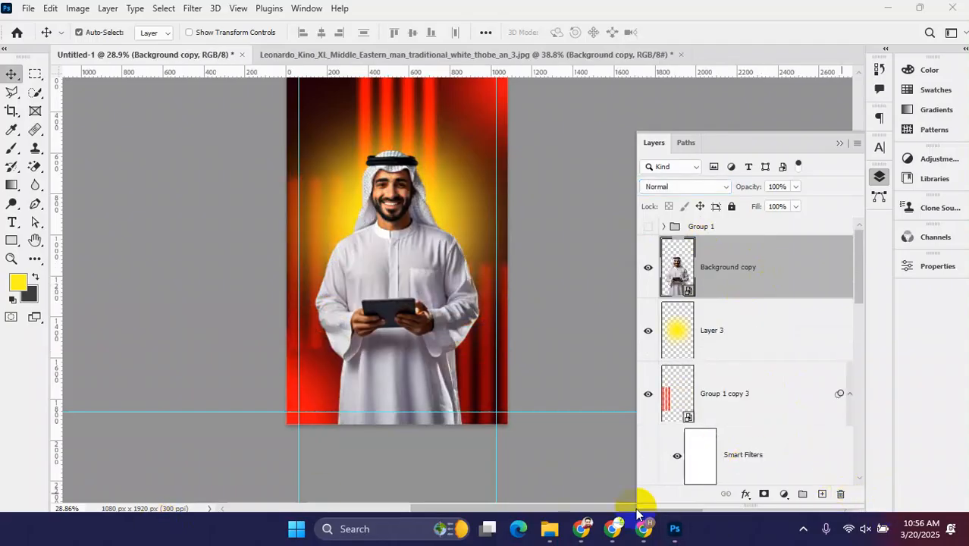
- Open 2973419.ai from the extracted folder in Illustrator and move the golden light artwork off the dark artboard
{"action": "left_click", "coordinate": [550, 528]}
{"action": "left_click", "coordinate": [392, 160]}
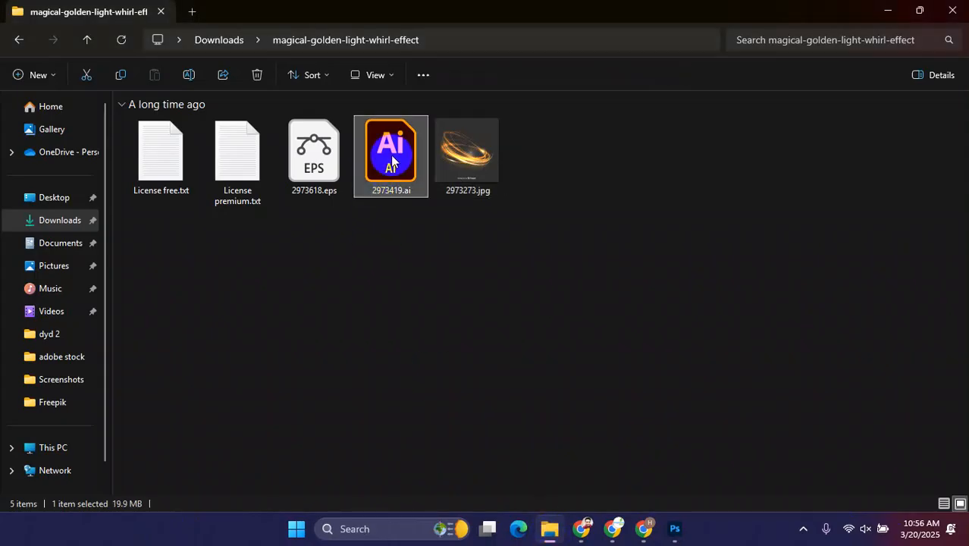
{"action": "double_click", "coordinate": [423, 174]}
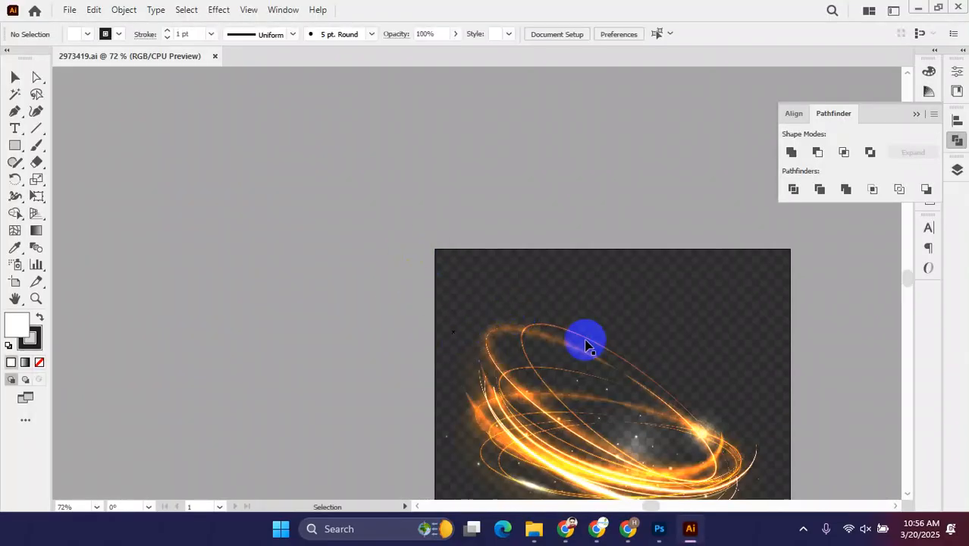
{"action": "scroll", "coordinate": [580, 342], "scroll_direction": "down", "scroll_amount": 4}
{"action": "left_click", "coordinate": [626, 295]}
{"action": "left_click_drag", "start_coordinate": [626, 296], "coordinate": [433, 372]}
{"action": "left_click", "coordinate": [487, 380]}
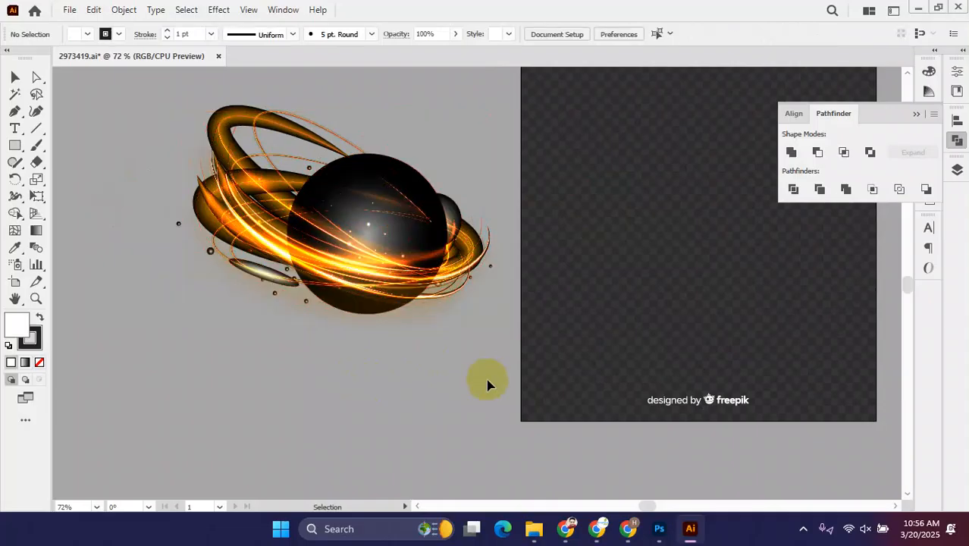
- Bring the whole light artwork from Illustrator into the Photoshop story and scale it to about 67.93% across the man's torso
{"action": "left_click", "coordinate": [383, 275]}
{"action": "left_click", "coordinate": [411, 370]}
{"action": "left_click_drag", "start_coordinate": [468, 129], "coordinate": [262, 343]}
{"action": "left_click_drag", "start_coordinate": [385, 260], "coordinate": [408, 285]}
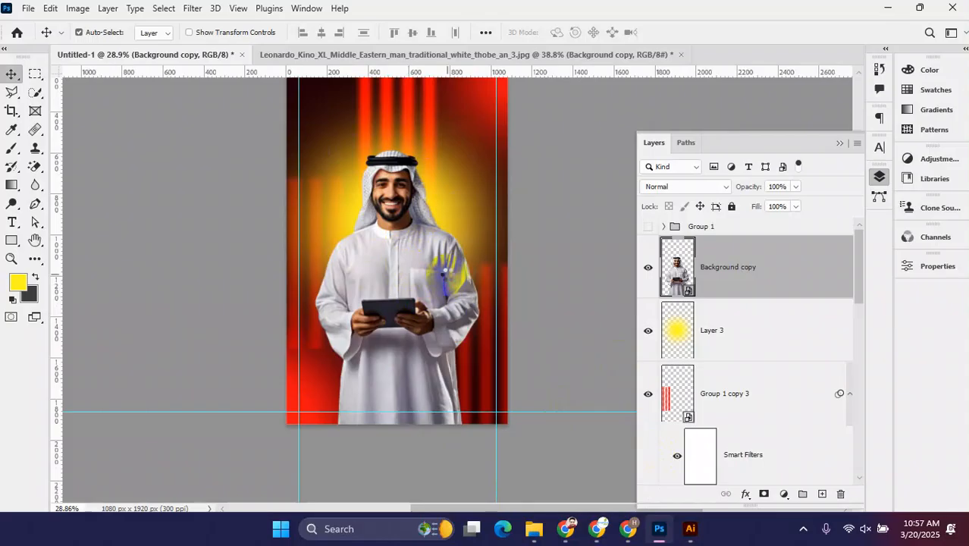
{"action": "key", "text": "ctrl+t"}
{"action": "left_click_drag", "start_coordinate": [438, 251], "coordinate": [432, 329]}
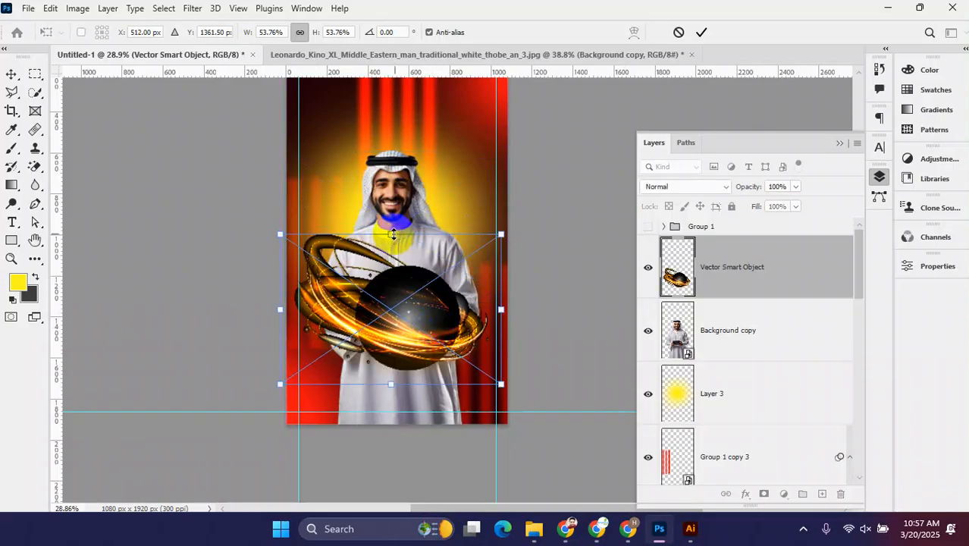
{"action": "left_click_drag", "start_coordinate": [394, 232], "coordinate": [423, 200]}
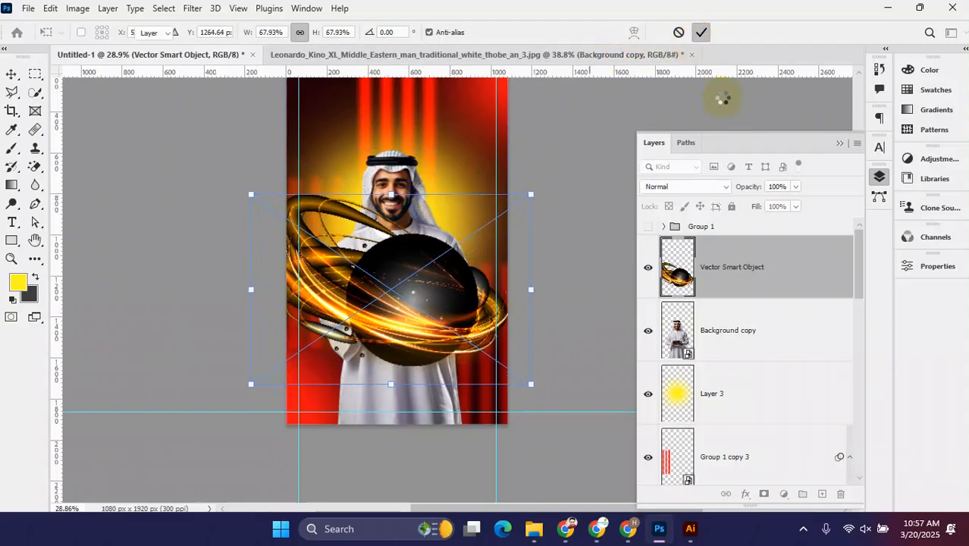
- Set the blend mode of the golden light layer to Screen
{"action": "left_click", "coordinate": [712, 191]}
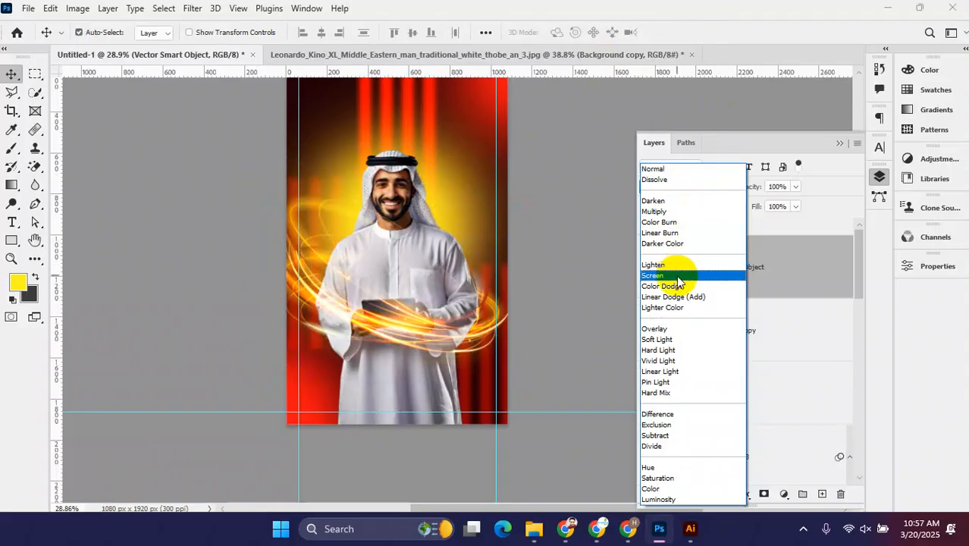
{"action": "left_click", "coordinate": [679, 280]}
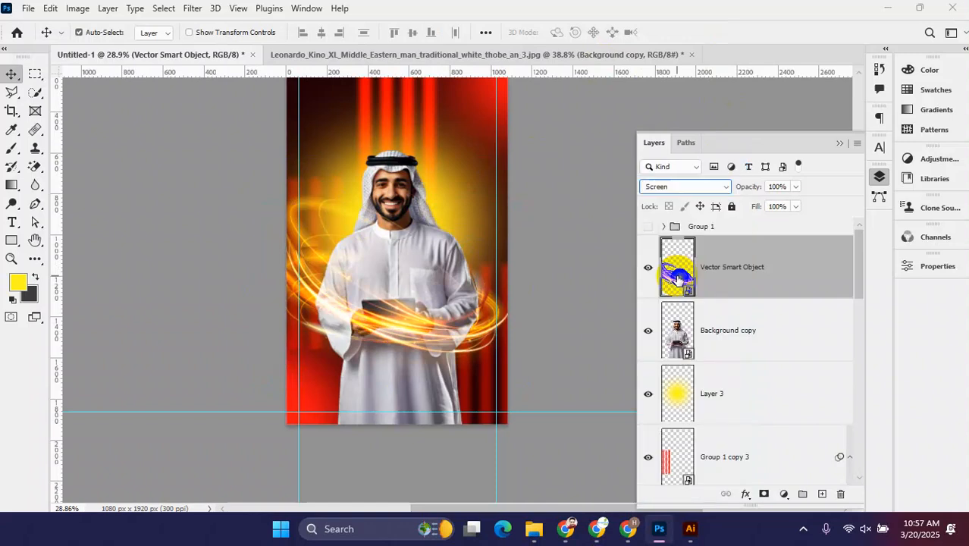
{"action": "scroll", "coordinate": [402, 232], "scroll_direction": "up", "scroll_amount": 1}
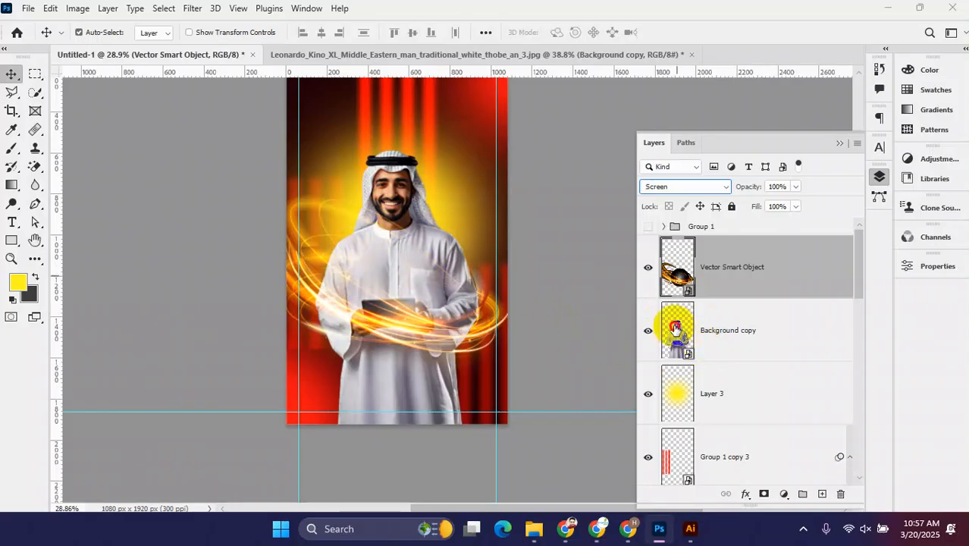
- Load the man's outline as a selection from the Background copy layer and rasterize the Vector Smart Object layer
{"action": "left_click", "coordinate": [675, 328]}
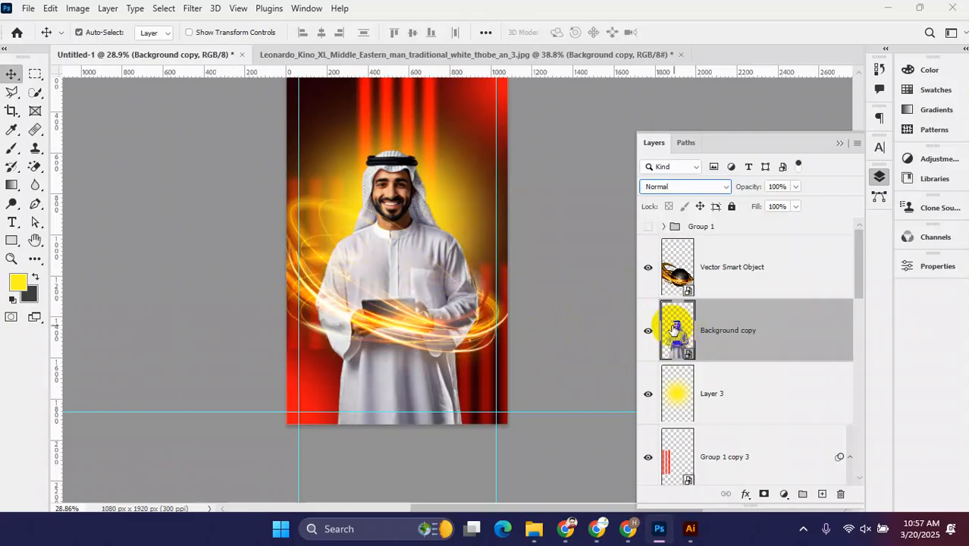
{"action": "right_click", "coordinate": [676, 328]}
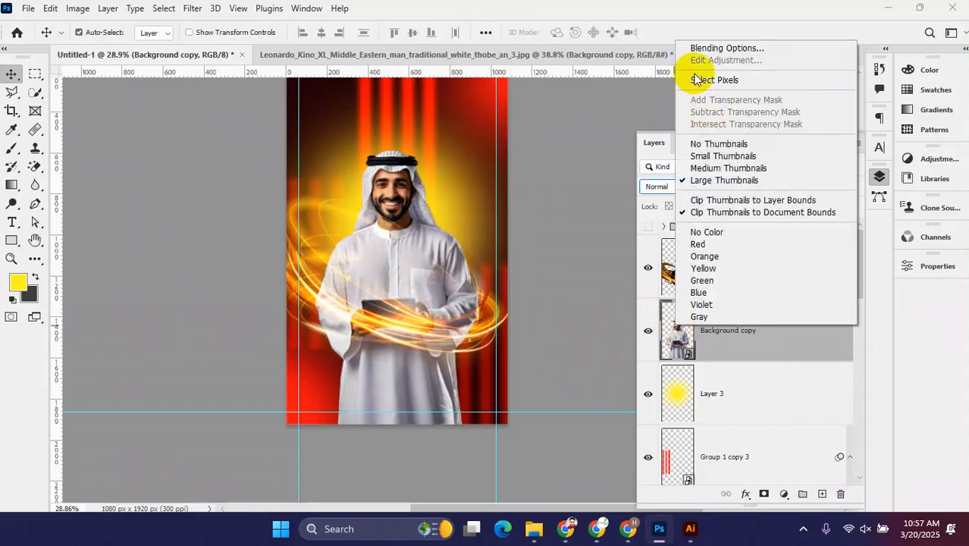
{"action": "left_click", "coordinate": [708, 81]}
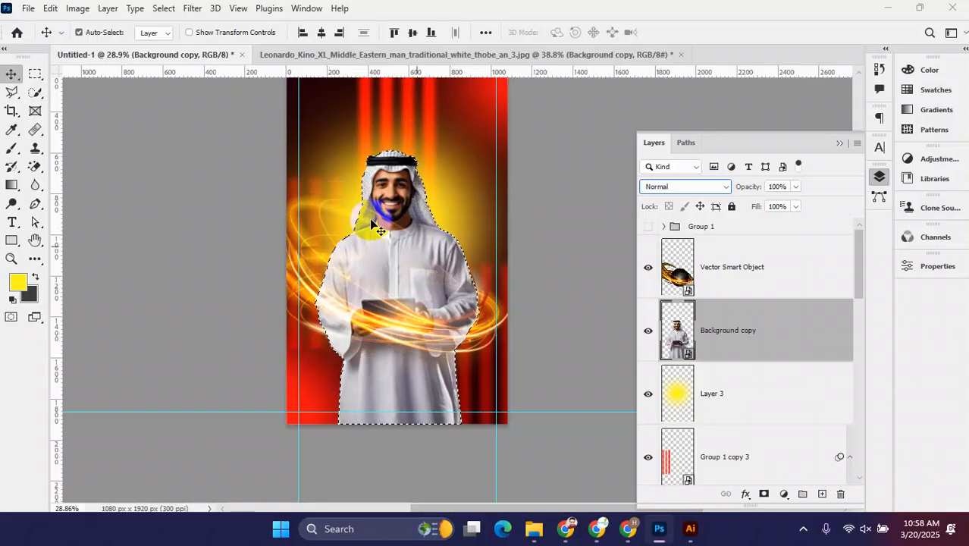
{"action": "left_click", "coordinate": [792, 255]}
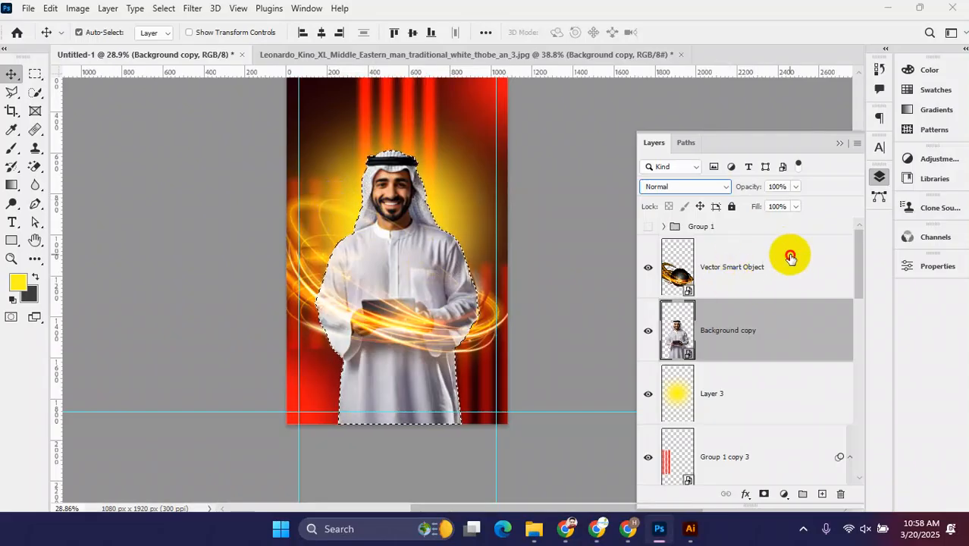
{"action": "right_click", "coordinate": [781, 260]}
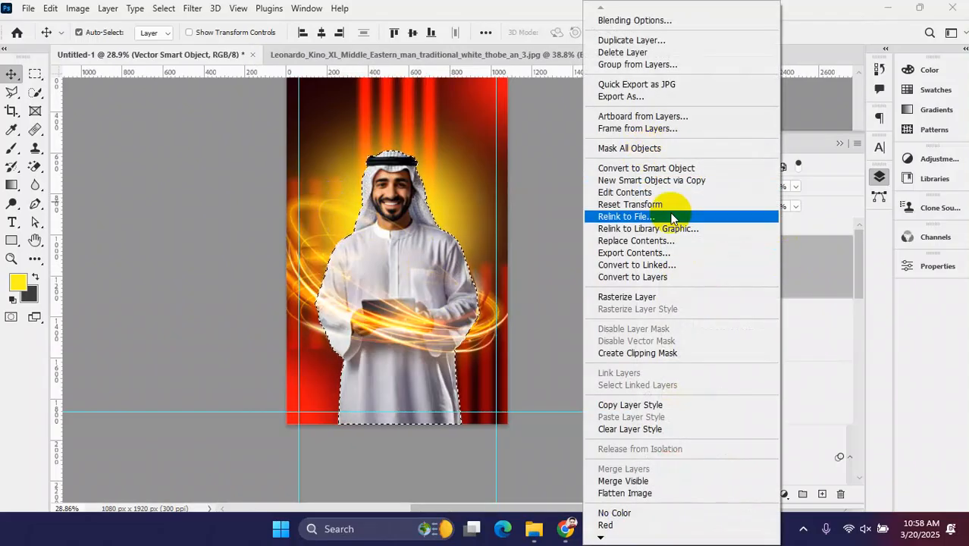
{"action": "left_click", "coordinate": [661, 296]}
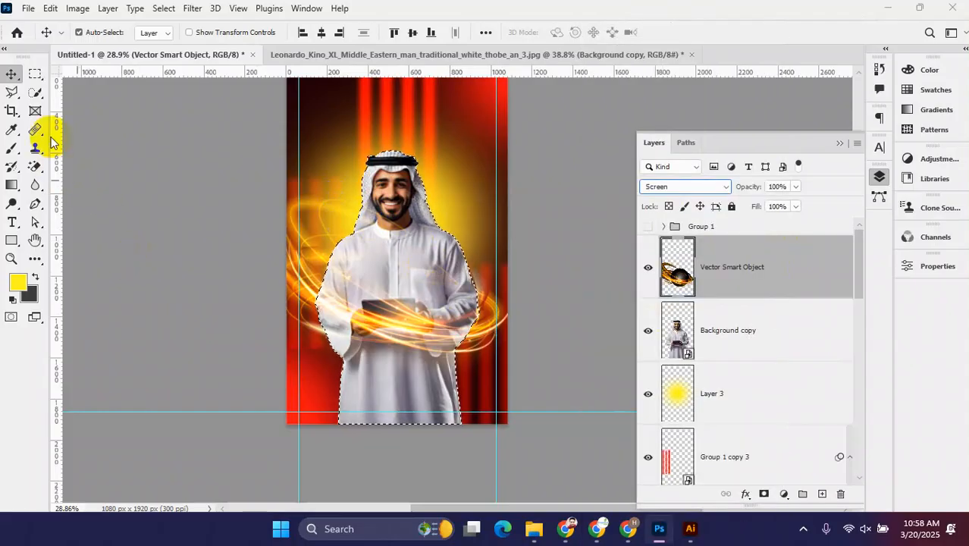
- Switch to the Eraser tool and enlarge its brush to 175 px for working on the light layer
{"action": "left_click", "coordinate": [36, 167]}
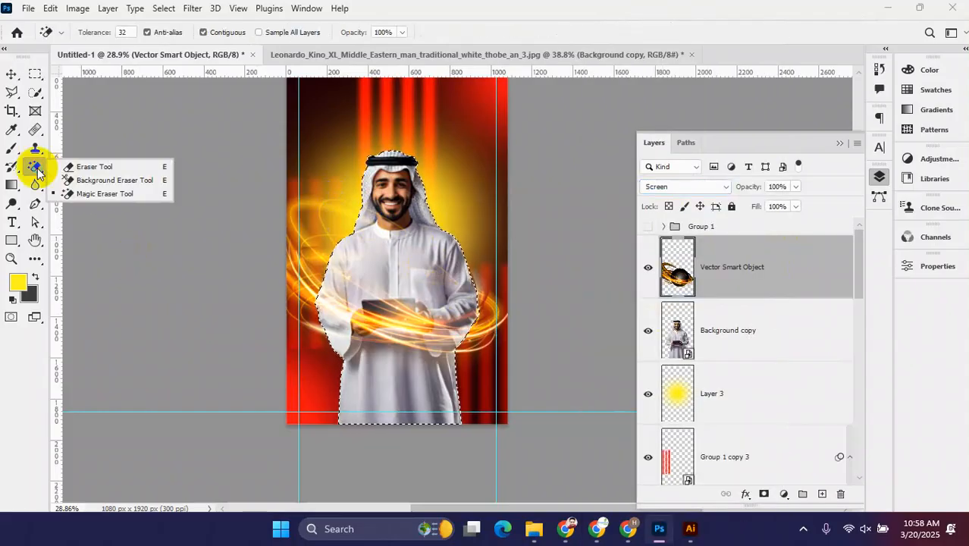
{"action": "left_click", "coordinate": [88, 168]}
{"action": "scroll", "coordinate": [395, 233], "scroll_direction": "up", "scroll_amount": 3}
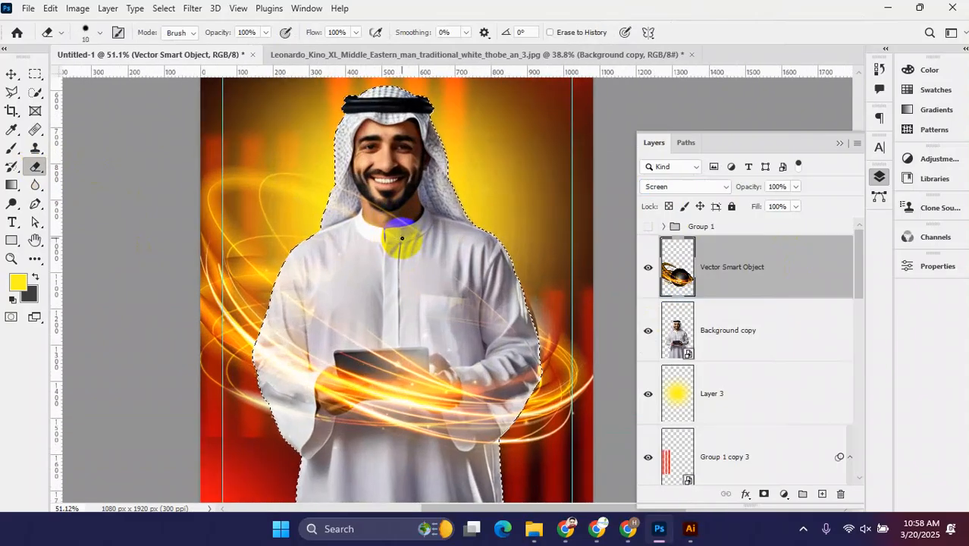
{"action": "key", "text": "bracketright"}
{"action": "key", "text": "bracketright"}
{"action": "key", "text": "bracketright"}
{"action": "key", "text": "bracketright"}
{"action": "key", "text": "bracketright"}
- Try erasing the light effect over the man's chest and tablet inside the selection, and open the eraser's brush settings
{"action": "mouse_move", "coordinate": [372, 246]}
{"action": "left_mouse_down"}
{"action": "mouse_move", "coordinate": [367, 183]}
{"action": "mouse_move", "coordinate": [343, 288]}
{"action": "left_mouse_up"}
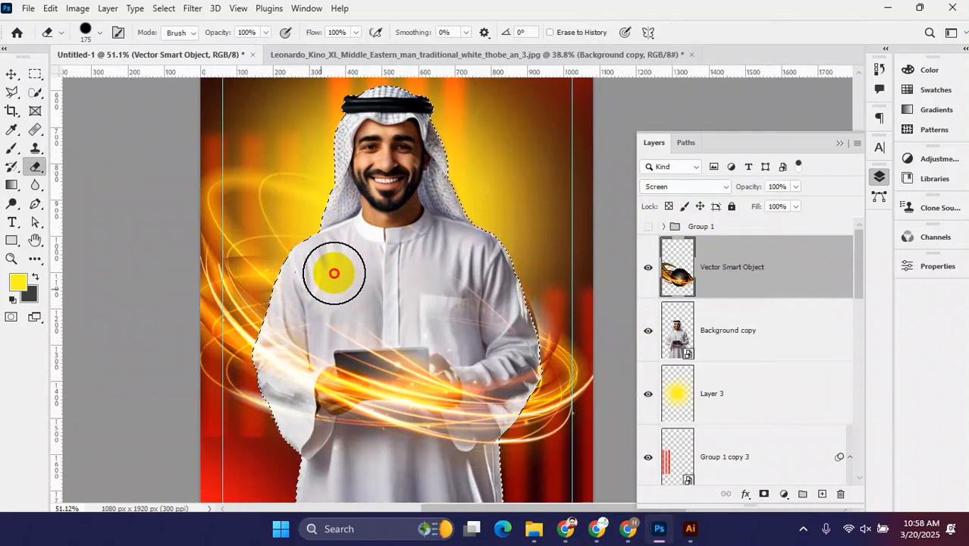
{"action": "mouse_move", "coordinate": [359, 285]}
{"action": "left_mouse_down"}
{"action": "mouse_move", "coordinate": [396, 314]}
{"action": "mouse_move", "coordinate": [403, 247]}
{"action": "mouse_move", "coordinate": [445, 287]}
{"action": "left_mouse_up"}
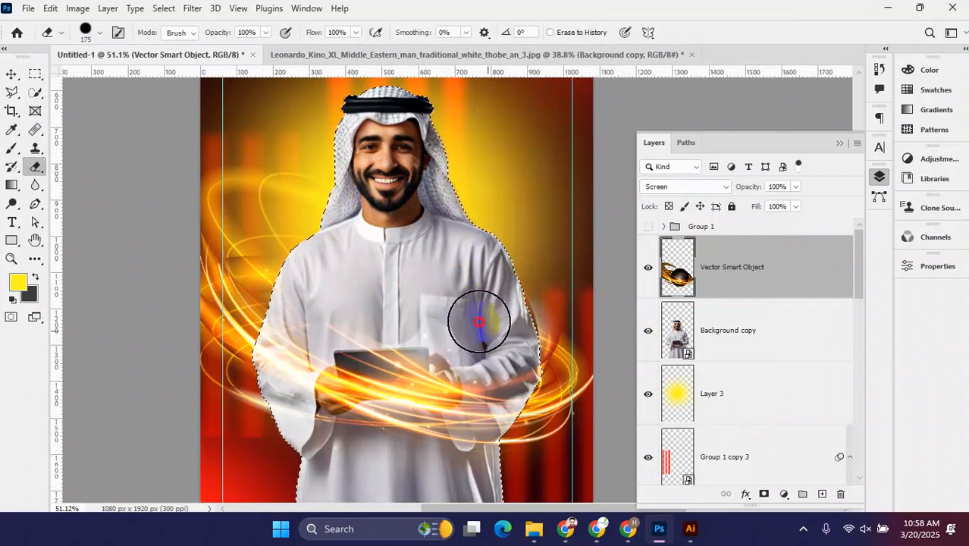
{"action": "mouse_move", "coordinate": [498, 340]}
{"action": "left_mouse_down"}
{"action": "mouse_move", "coordinate": [480, 310]}
{"action": "mouse_move", "coordinate": [418, 276]}
{"action": "mouse_move", "coordinate": [364, 271]}
{"action": "mouse_move", "coordinate": [333, 292]}
{"action": "mouse_move", "coordinate": [354, 292]}
{"action": "mouse_move", "coordinate": [323, 275]}
{"action": "mouse_move", "coordinate": [325, 283]}
{"action": "mouse_move", "coordinate": [324, 268]}
{"action": "mouse_move", "coordinate": [345, 281]}
{"action": "mouse_move", "coordinate": [336, 283]}
{"action": "mouse_move", "coordinate": [366, 291]}
{"action": "mouse_move", "coordinate": [346, 280]}
{"action": "mouse_move", "coordinate": [334, 299]}
{"action": "mouse_move", "coordinate": [405, 325]}
{"action": "mouse_move", "coordinate": [342, 312]}
{"action": "mouse_move", "coordinate": [375, 332]}
{"action": "mouse_move", "coordinate": [465, 336]}
{"action": "mouse_move", "coordinate": [343, 320]}
{"action": "mouse_move", "coordinate": [434, 349]}
{"action": "left_mouse_up"}
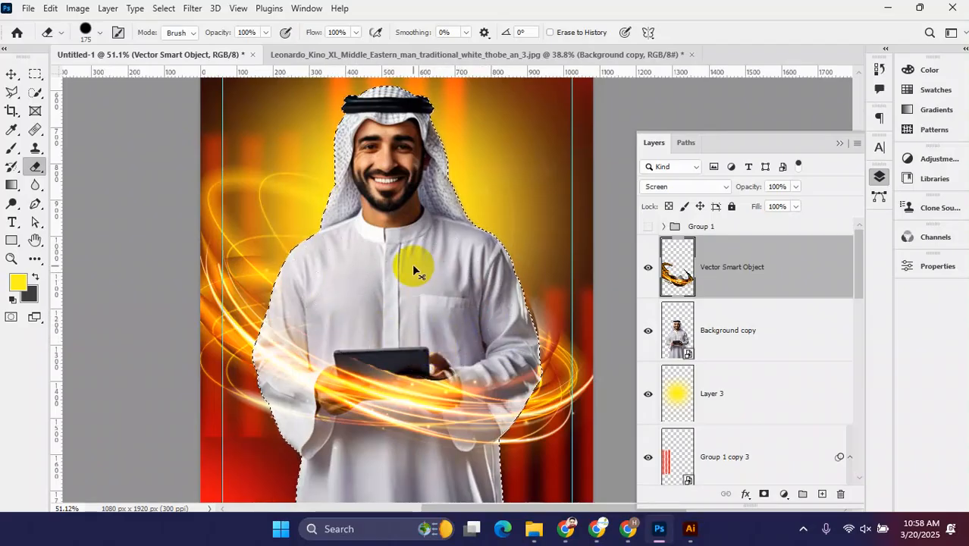
{"action": "right_click", "coordinate": [412, 265]}
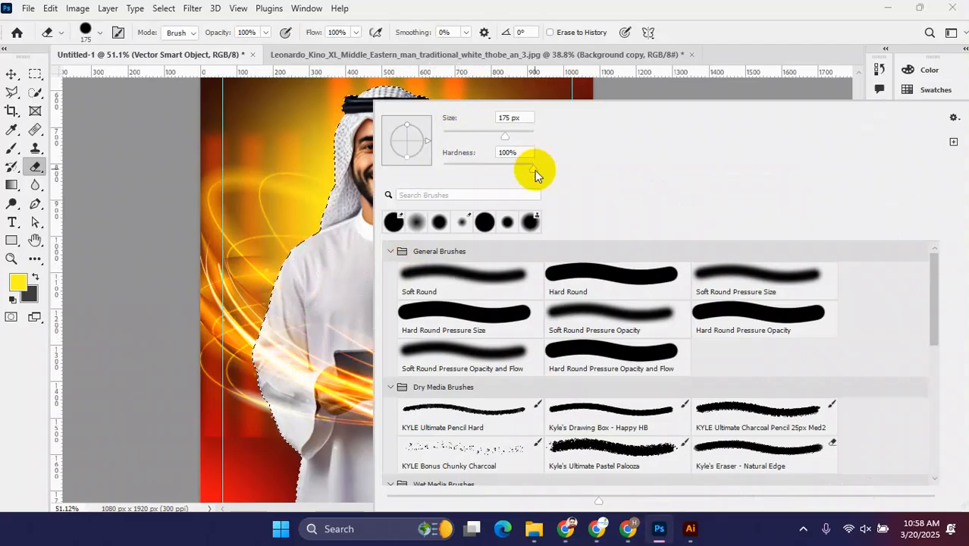
{"action": "double_click", "coordinate": [611, 18]}
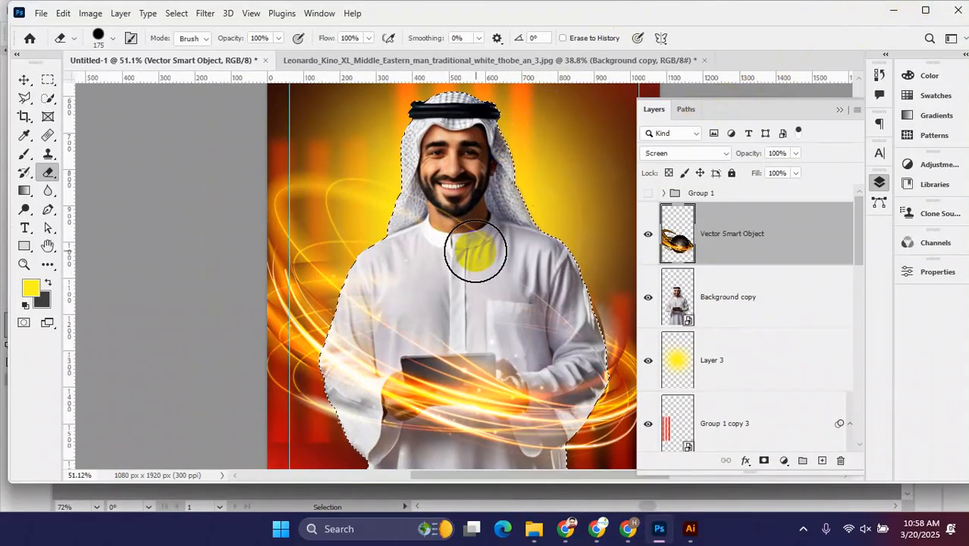
- Set the eraser to 0% hardness and 400 px, and erase the light effect over the man's chest and upper body within the selection
{"action": "right_click", "coordinate": [474, 252]}
{"action": "left_click_drag", "start_coordinate": [514, 172], "coordinate": [434, 168]}
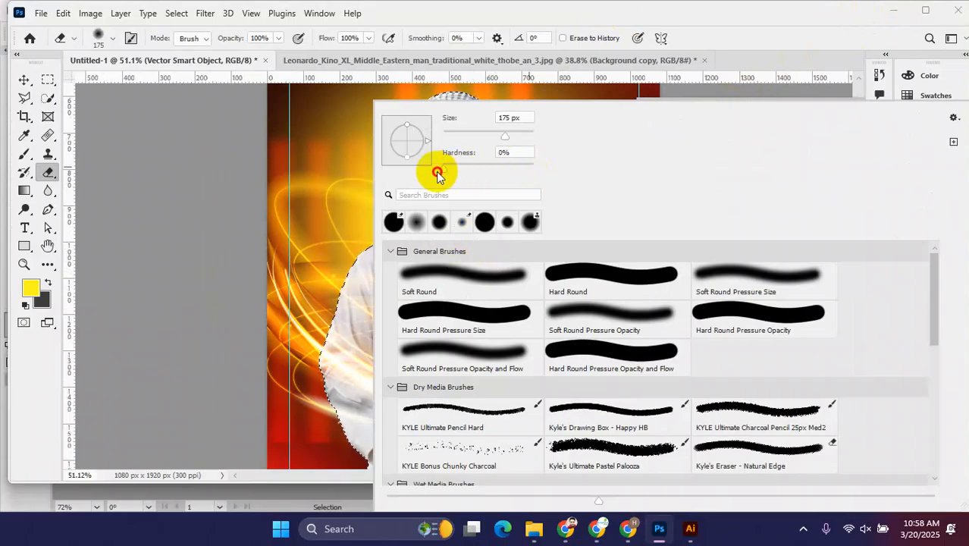
{"action": "left_click", "coordinate": [627, 18]}
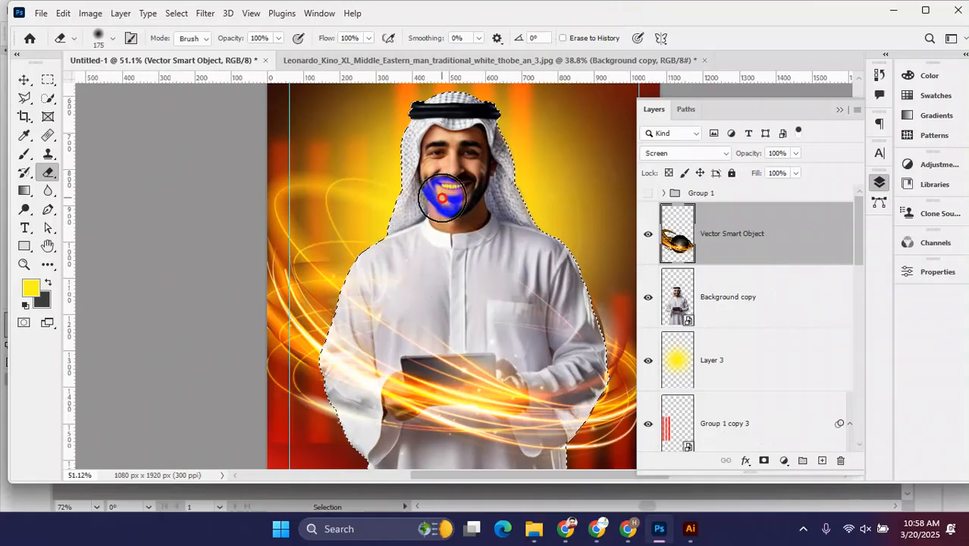
{"action": "key", "text": "bracketright"}
{"action": "key", "text": "bracketright"}
{"action": "mouse_move", "coordinate": [503, 290]}
{"action": "left_mouse_down"}
{"action": "mouse_move", "coordinate": [543, 291]}
{"action": "mouse_move", "coordinate": [554, 304]}
{"action": "mouse_move", "coordinate": [515, 273]}
{"action": "mouse_move", "coordinate": [433, 235]}
{"action": "mouse_move", "coordinate": [516, 258]}
{"action": "mouse_move", "coordinate": [484, 277]}
{"action": "mouse_move", "coordinate": [534, 307]}
{"action": "mouse_move", "coordinate": [455, 207]}
{"action": "mouse_move", "coordinate": [429, 269]}
{"action": "left_mouse_up"}
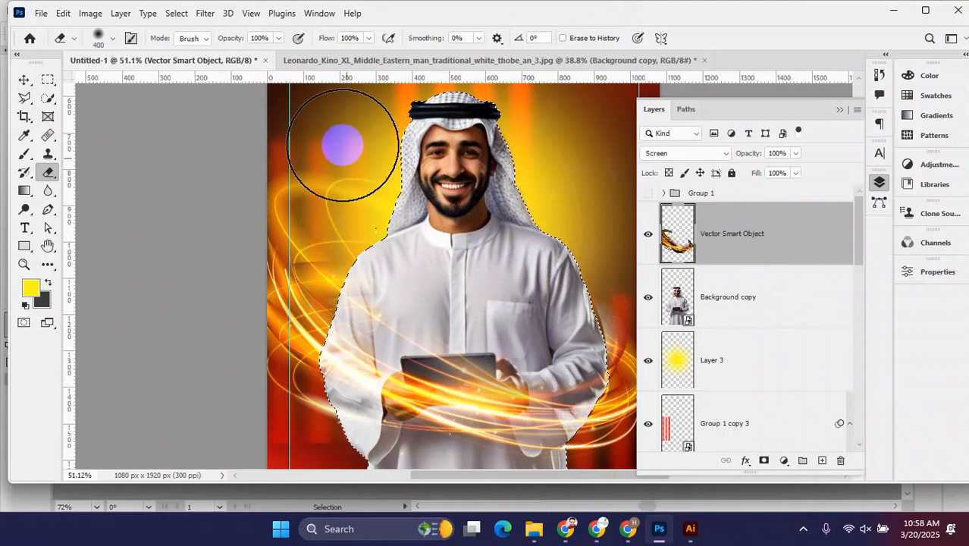
- Deselect the man's outline, maximize the window and check the erased light effect around him
{"action": "scroll", "coordinate": [491, 269], "scroll_direction": "down", "scroll_amount": 4}
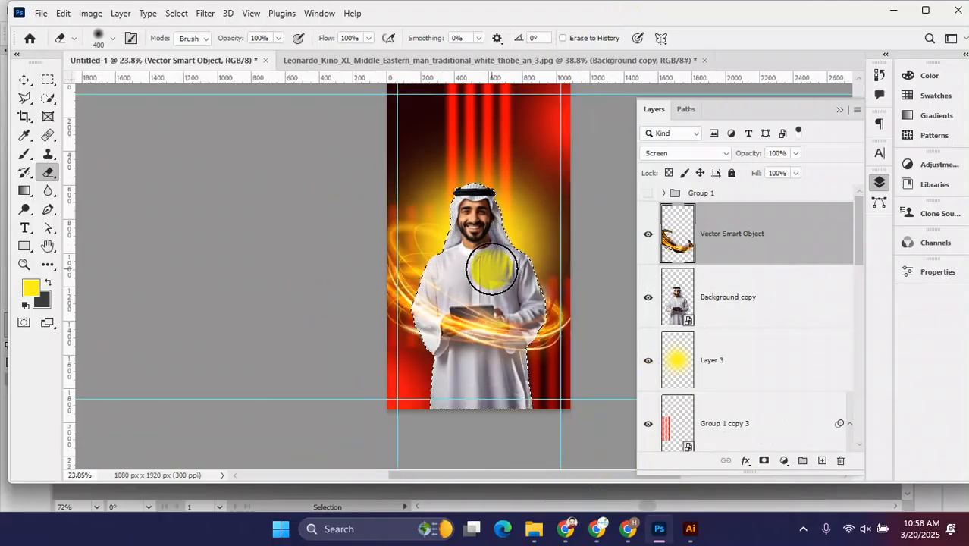
{"action": "left_click", "coordinate": [24, 78]}
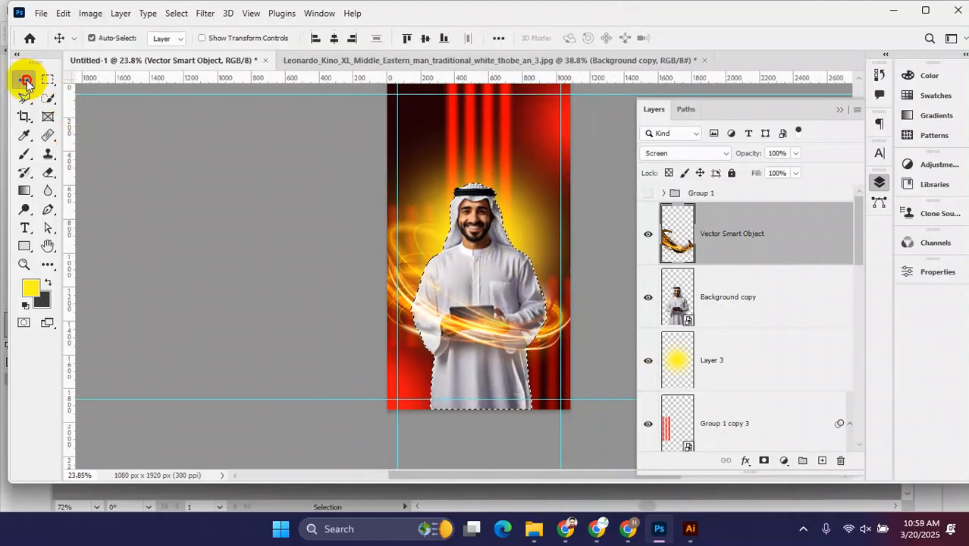
{"action": "left_click", "coordinate": [924, 14]}
{"action": "scroll", "coordinate": [463, 311], "scroll_direction": "up", "scroll_amount": 3}
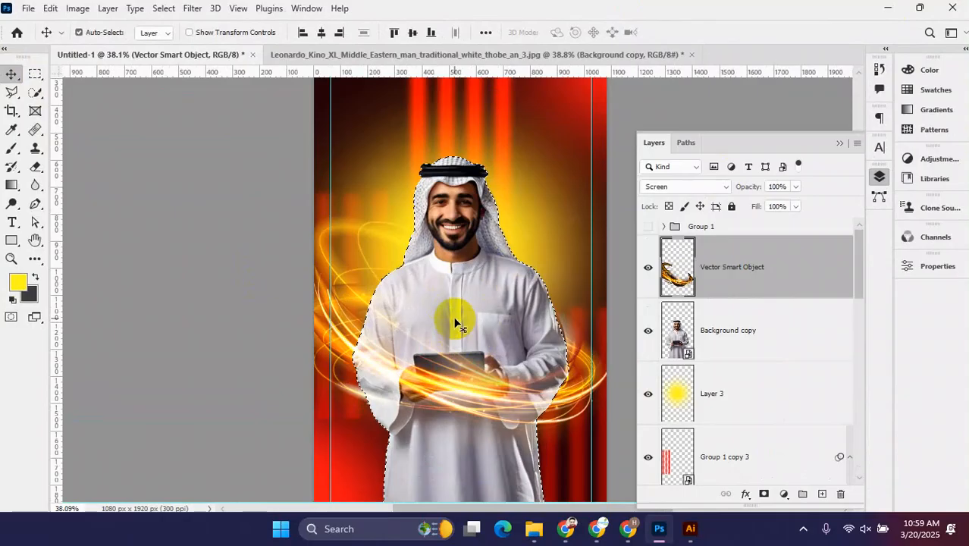
{"action": "scroll", "coordinate": [448, 307], "scroll_direction": "down", "scroll_amount": 2}
{"action": "left_click_drag", "start_coordinate": [474, 344], "coordinate": [456, 327]}
{"action": "scroll", "coordinate": [468, 280], "scroll_direction": "up", "scroll_amount": 6}
{"action": "scroll", "coordinate": [469, 288], "scroll_direction": "down", "scroll_amount": 7}
- Add a new layer between Background copy and Layer 3 and paint a soft 1000 px yellow glow in the canvas's upper-left corner
{"action": "scroll", "coordinate": [713, 383], "scroll_direction": "down", "scroll_amount": 4}
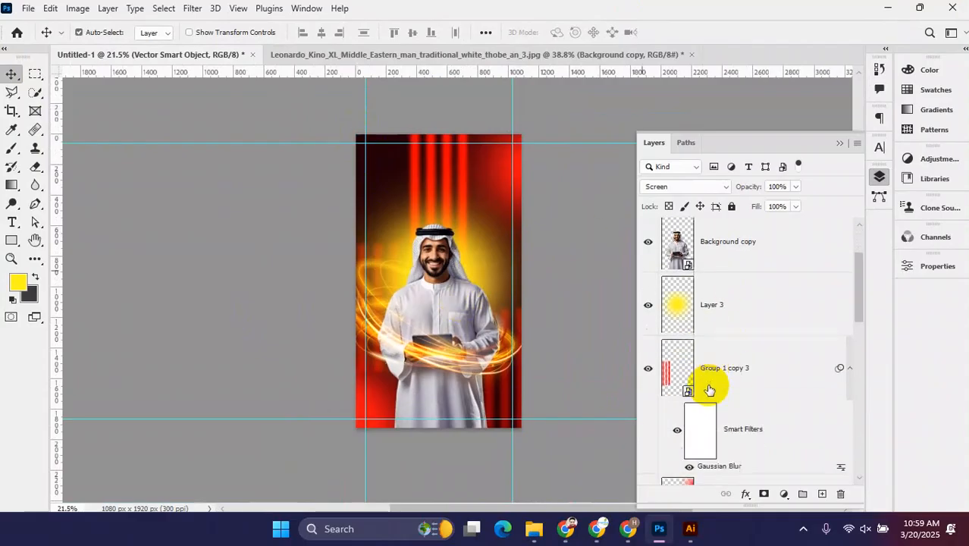
{"action": "scroll", "coordinate": [731, 406], "scroll_direction": "down", "scroll_amount": 1}
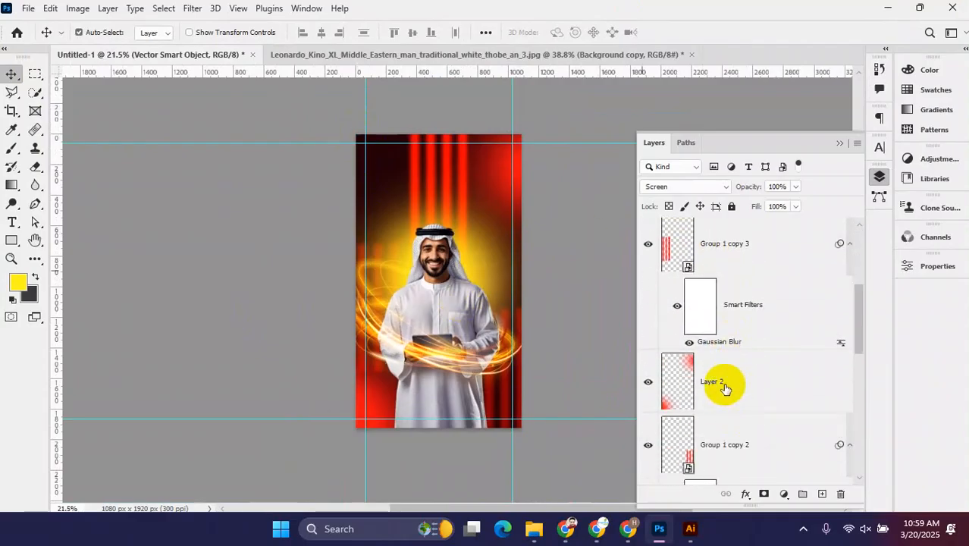
{"action": "left_click", "coordinate": [821, 495]}
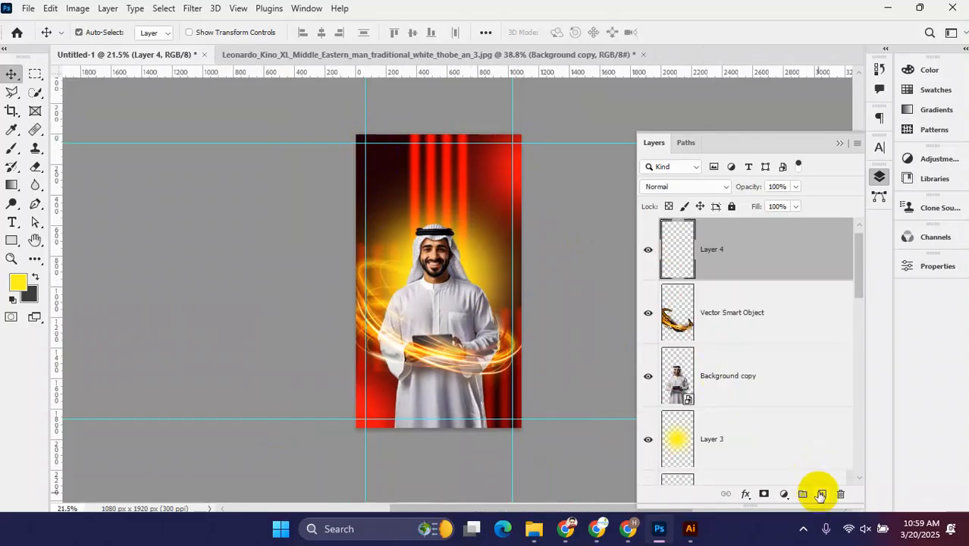
{"action": "left_click_drag", "start_coordinate": [756, 251], "coordinate": [797, 425]}
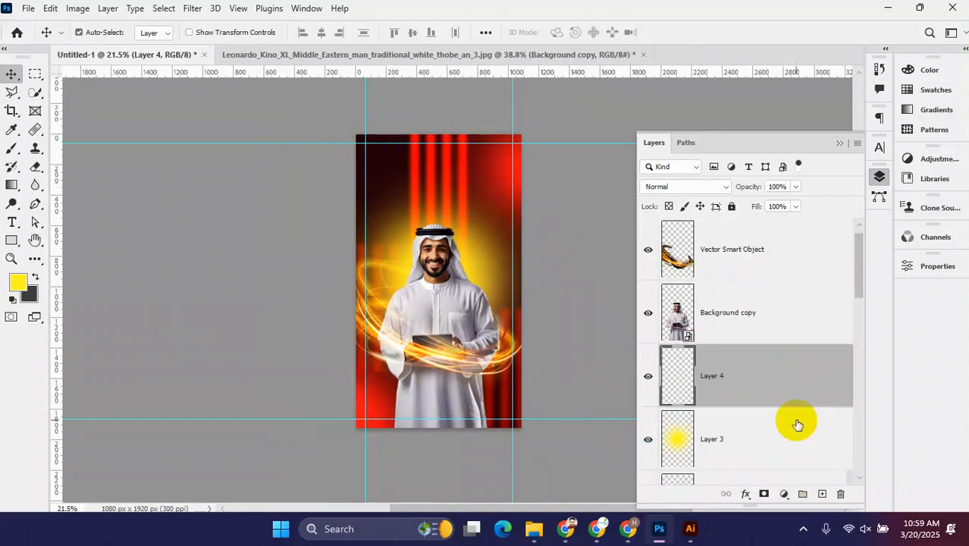
{"action": "left_click", "coordinate": [11, 152]}
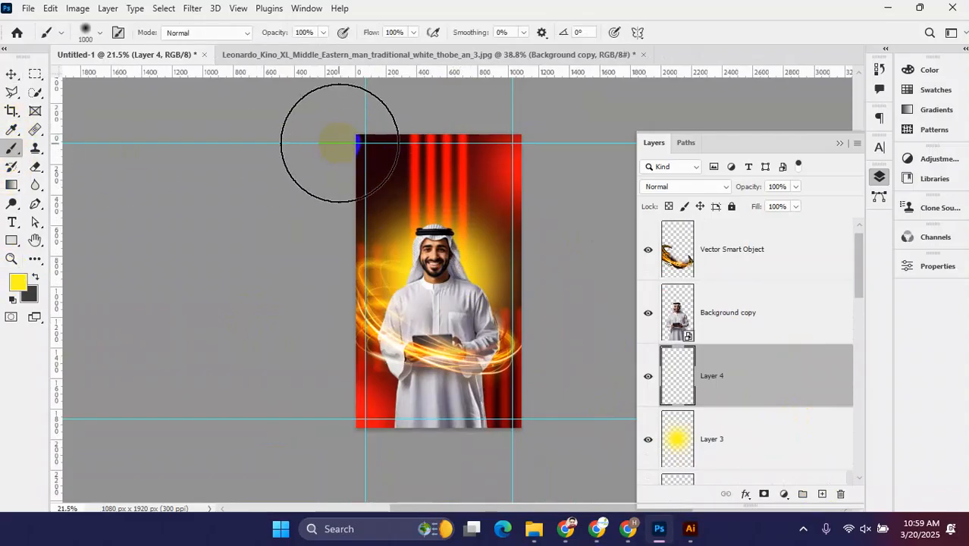
{"action": "left_click", "coordinate": [340, 139]}
{"action": "left_click", "coordinate": [11, 76]}
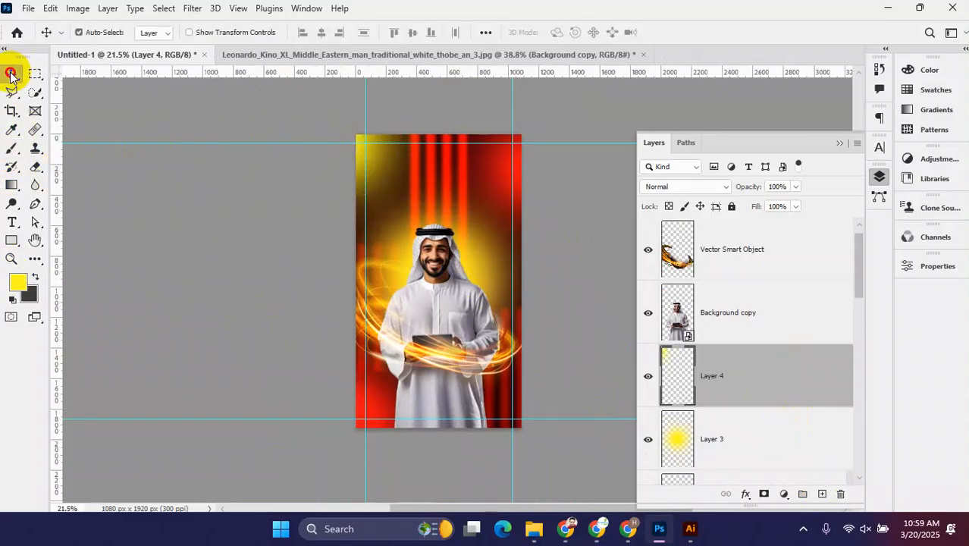
- Identify the red stripes at the man's lower left by toggling their visibility, and add a layer mask to Group 1 copy 3
{"action": "scroll", "coordinate": [433, 314], "scroll_direction": "up", "scroll_amount": 5}
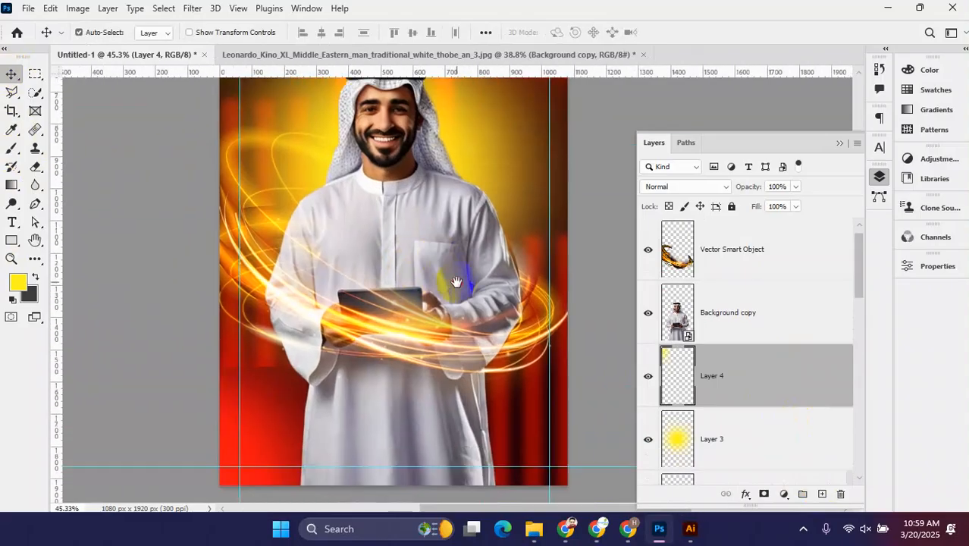
{"action": "mouse_move", "coordinate": [688, 528]}
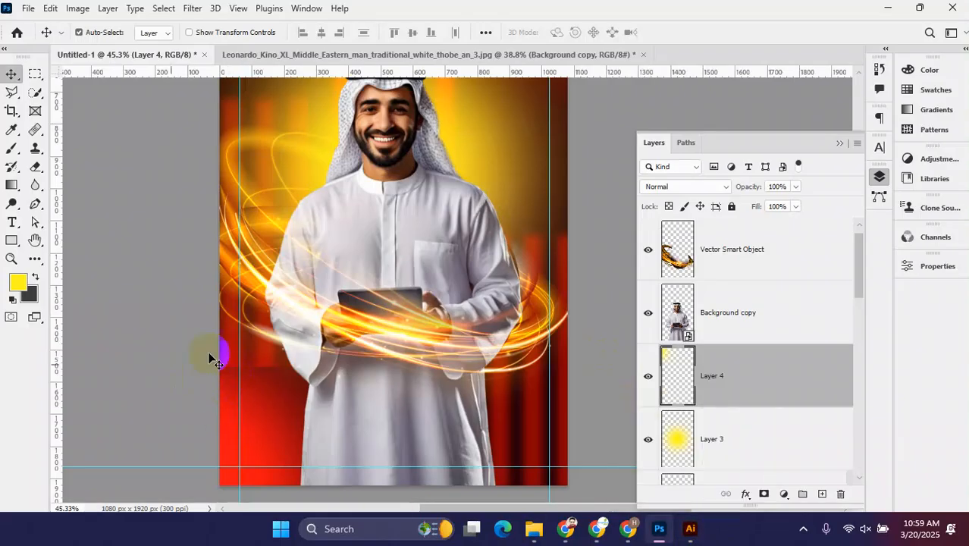
{"action": "left_click", "coordinate": [250, 360]}
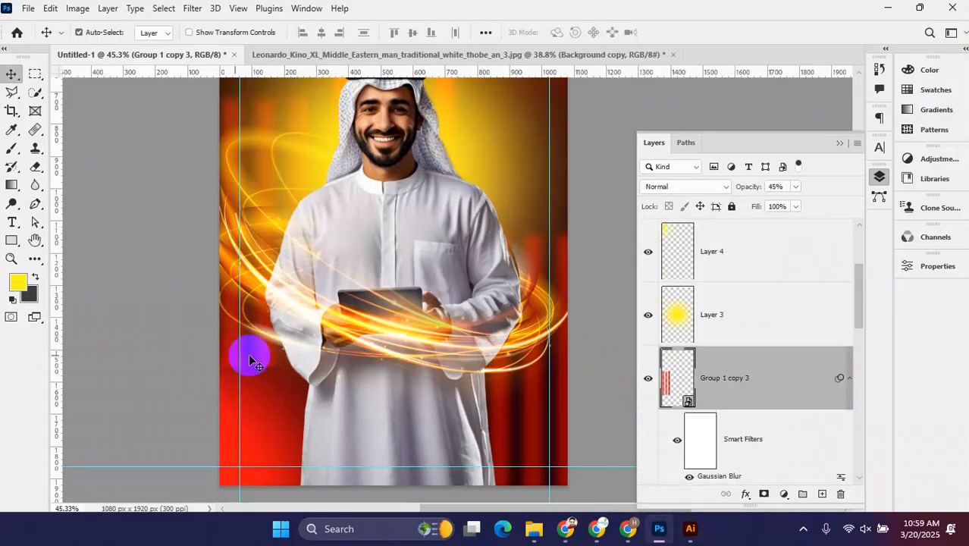
{"action": "scroll", "coordinate": [741, 369], "scroll_direction": "down", "scroll_amount": 2}
{"action": "left_click", "coordinate": [647, 310]}
{"action": "left_click", "coordinate": [647, 310]}
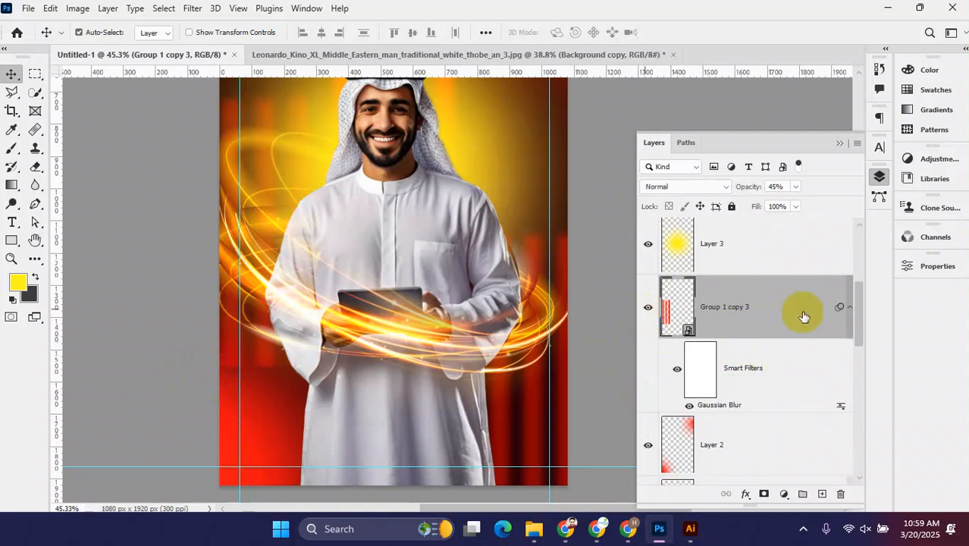
{"action": "left_click", "coordinate": [764, 494]}
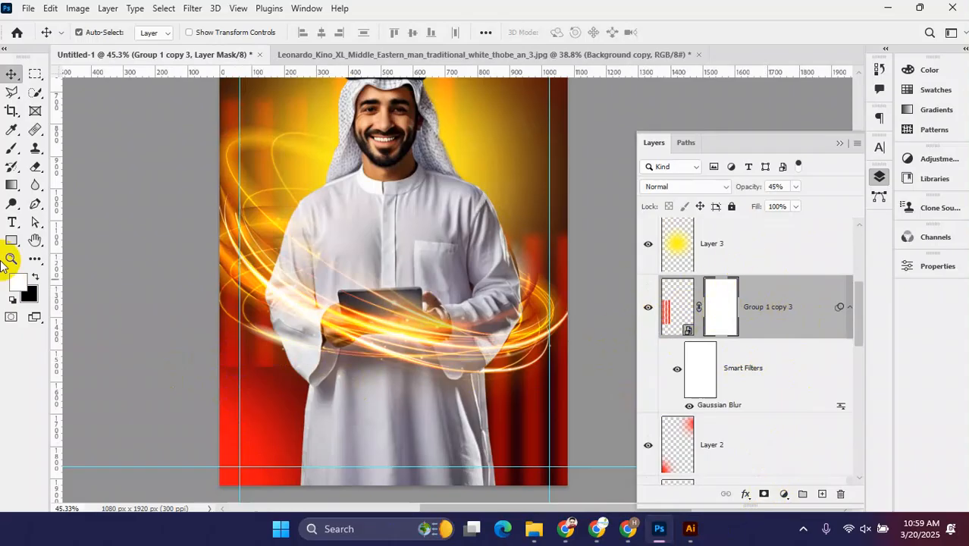
- Paint black on the Group 1 copy 3 mask with a soft 300 px brush to fade the stripes' lower ends
{"action": "left_click", "coordinate": [9, 152]}
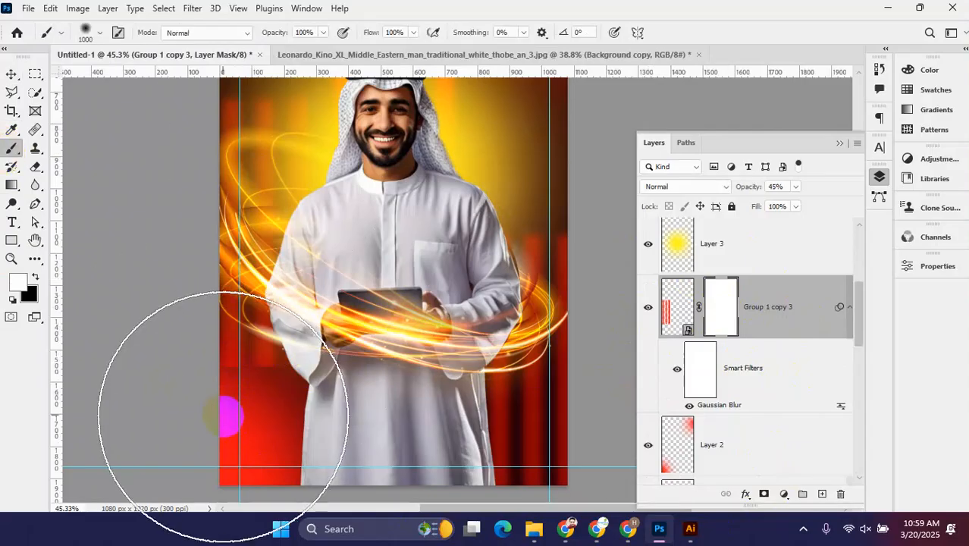
{"action": "key", "text": "bracketleft"}
{"action": "key", "text": "bracketleft"}
{"action": "key", "text": "bracketleft"}
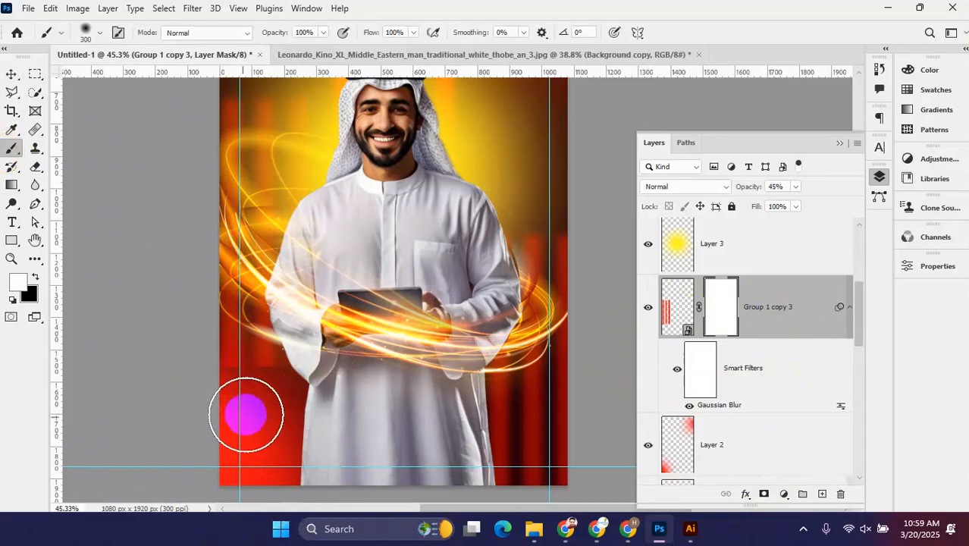
{"action": "mouse_move", "coordinate": [246, 379]}
{"action": "left_mouse_down"}
{"action": "mouse_move", "coordinate": [251, 391]}
{"action": "mouse_move", "coordinate": [315, 402]}
{"action": "mouse_move", "coordinate": [314, 415]}
{"action": "mouse_move", "coordinate": [233, 410]}
{"action": "mouse_move", "coordinate": [325, 401]}
{"action": "mouse_move", "coordinate": [405, 406]}
{"action": "left_mouse_up"}
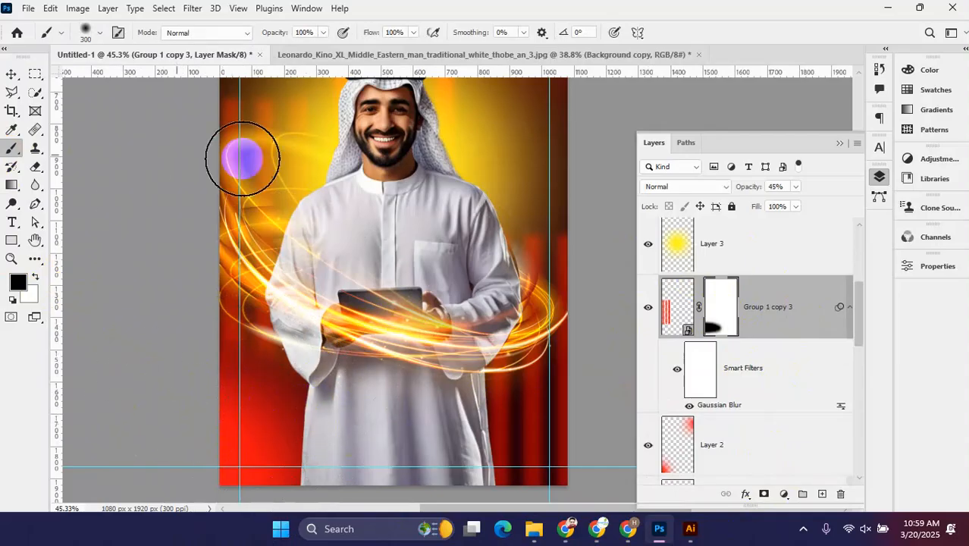
{"action": "left_click", "coordinate": [11, 74]}
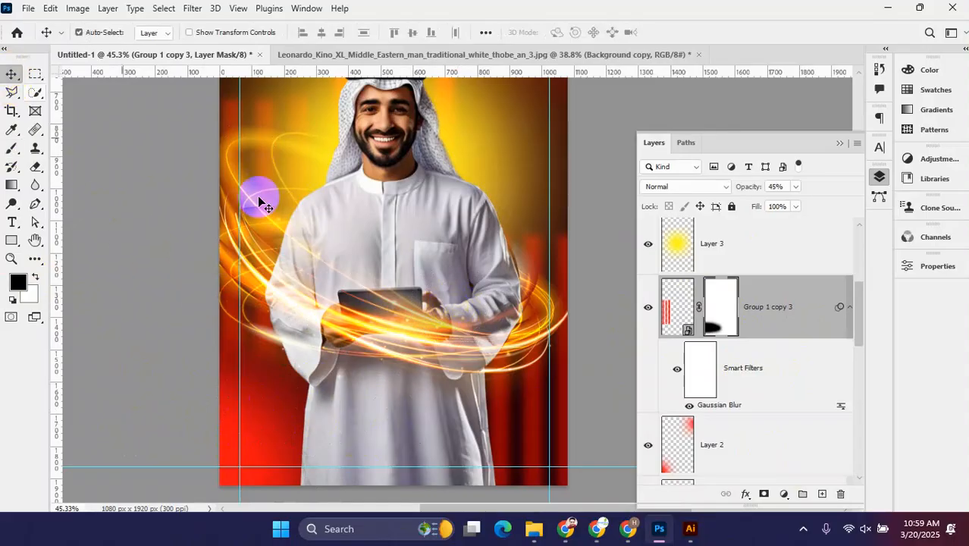
- Examine the whole composition and its details, checking how the masked stripes blend with the background
{"action": "scroll", "coordinate": [368, 255], "scroll_direction": "down", "scroll_amount": 5}
{"action": "scroll", "coordinate": [372, 291], "scroll_direction": "up", "scroll_amount": 2}
{"action": "mouse_move", "coordinate": [423, 300]}
{"action": "left_mouse_down"}
{"action": "mouse_move", "coordinate": [422, 340]}
{"action": "mouse_move", "coordinate": [441, 306]}
{"action": "left_mouse_up"}
{"action": "scroll", "coordinate": [444, 316], "scroll_direction": "down", "scroll_amount": 3}
{"action": "left_click", "coordinate": [648, 307]}
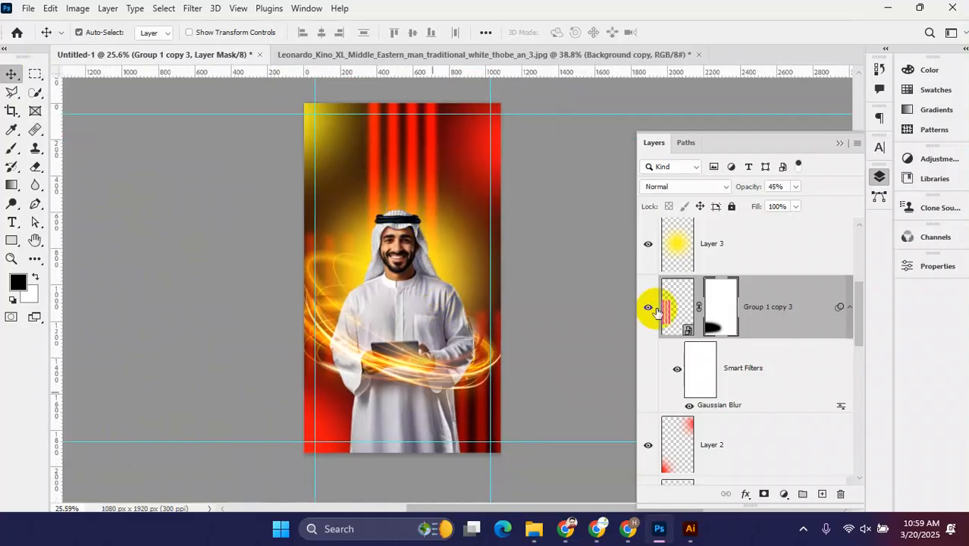
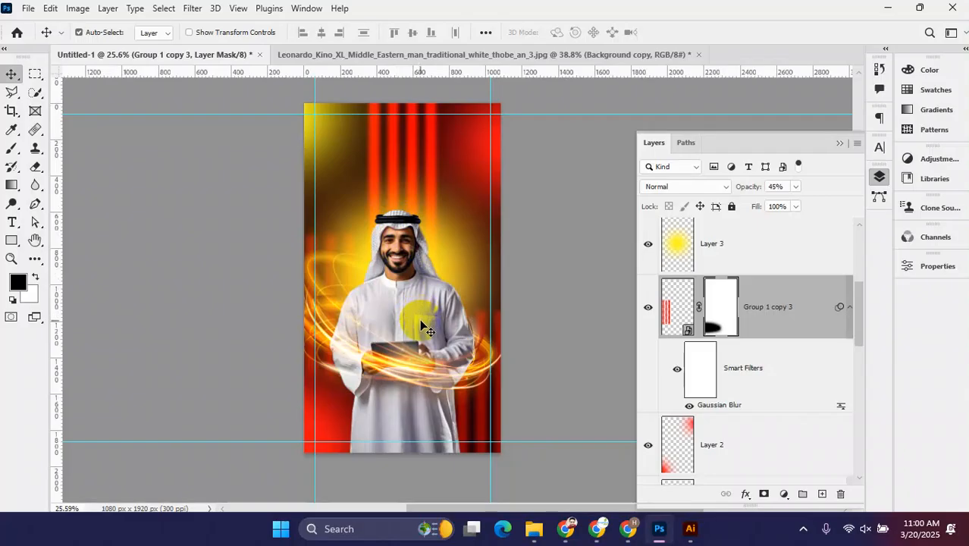
{"action": "scroll", "coordinate": [418, 160], "scroll_direction": "up", "scroll_amount": 12}
{"action": "left_click_drag", "start_coordinate": [423, 225], "coordinate": [427, 277]}
{"action": "scroll", "coordinate": [426, 277], "scroll_direction": "down", "scroll_amount": 12}
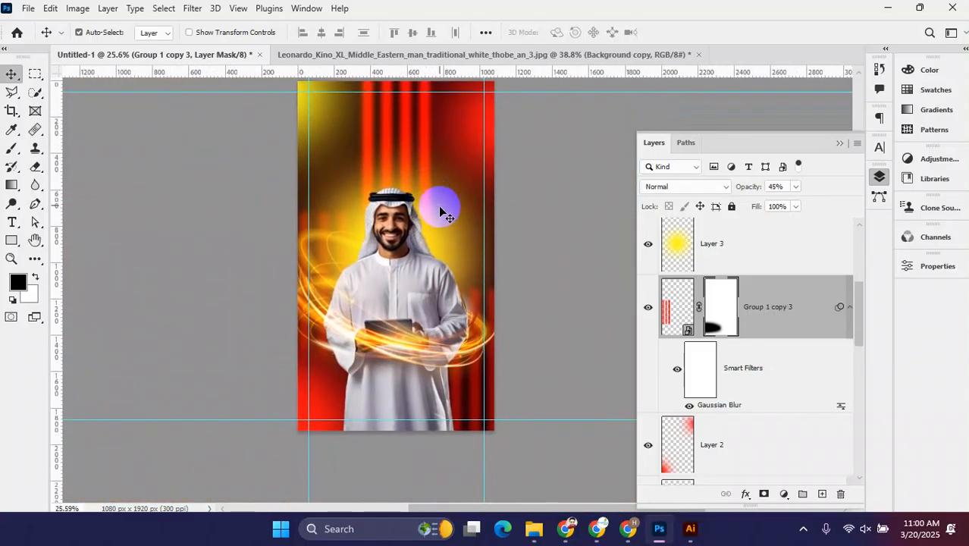
- Switch to Chrome, search Google for flaticon in the Instagram story size tab and open the Flaticon website
{"action": "left_click", "coordinate": [608, 535]}
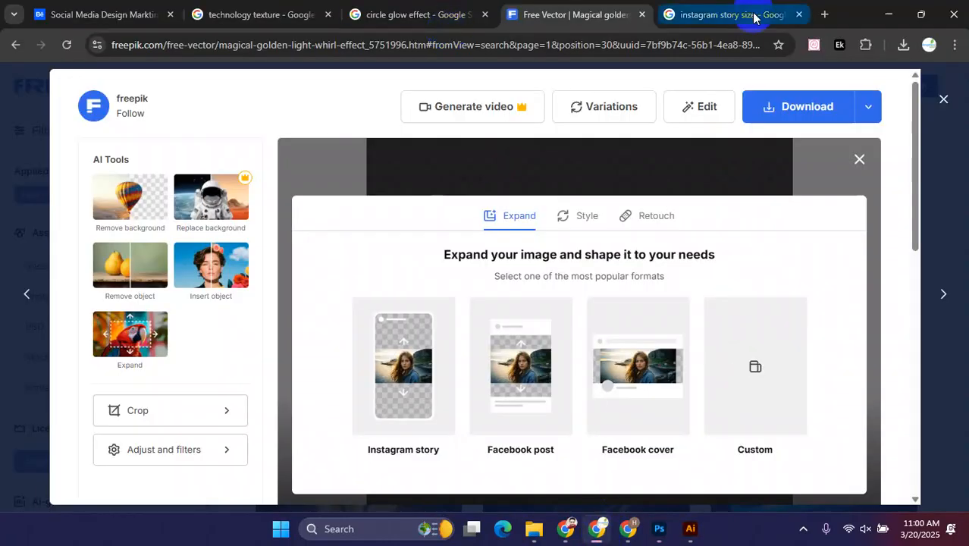
{"action": "left_click", "coordinate": [728, 15]}
{"action": "left_click", "coordinate": [602, 44]}
{"action": "type", "text": "flat"}
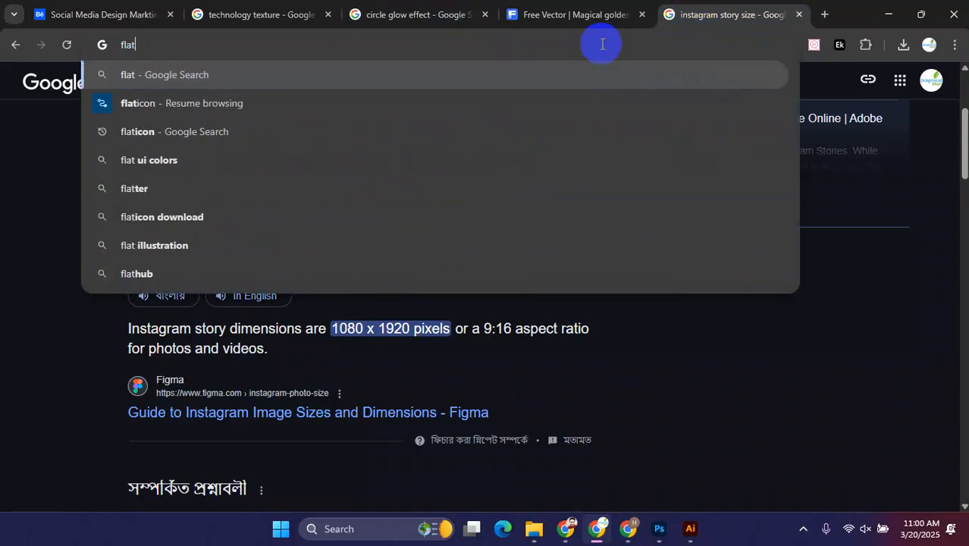
{"action": "left_click", "coordinate": [142, 135]}
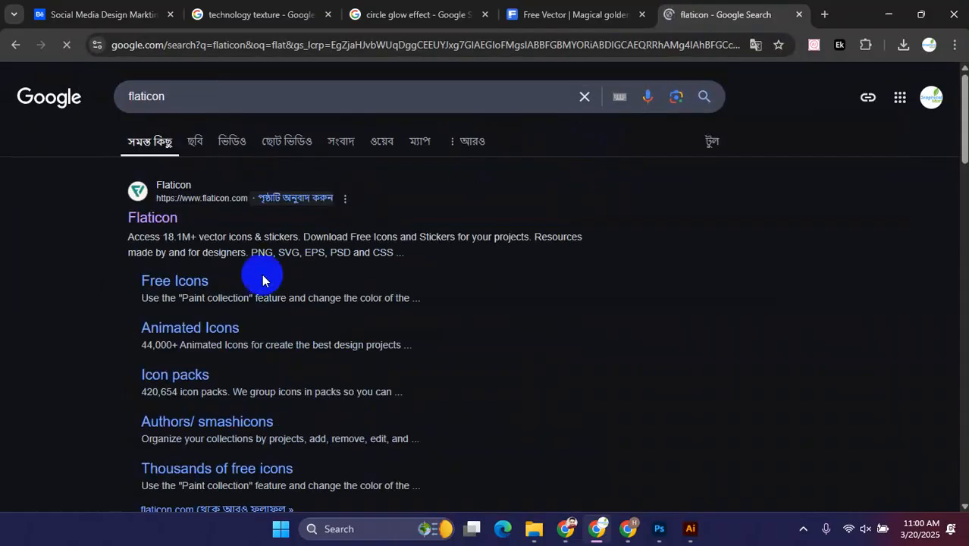
{"action": "left_click", "coordinate": [151, 220]}
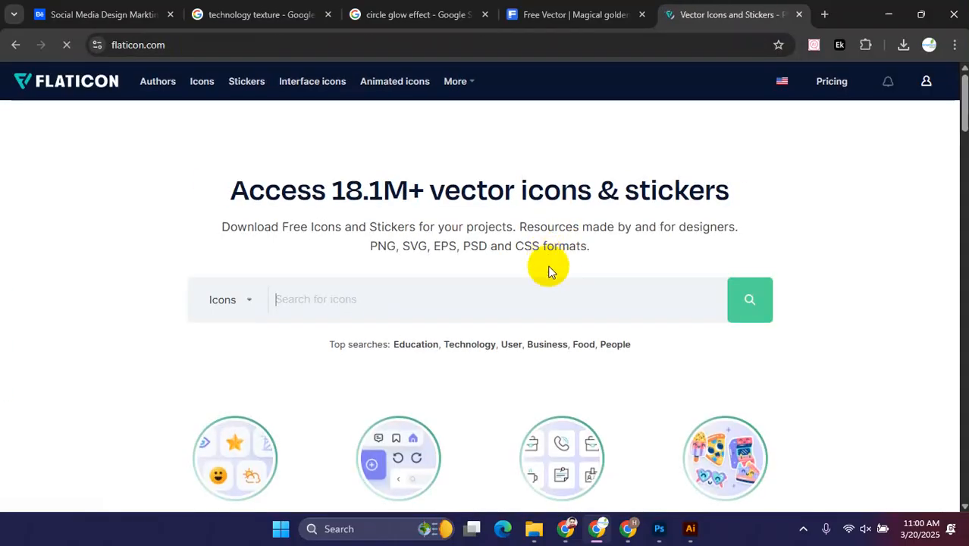
- Search Flaticon for facebook icons, dismissing the sign-in prompt, and view the round blue Facebook icon's detail page
{"action": "type", "text": "faceboo"}
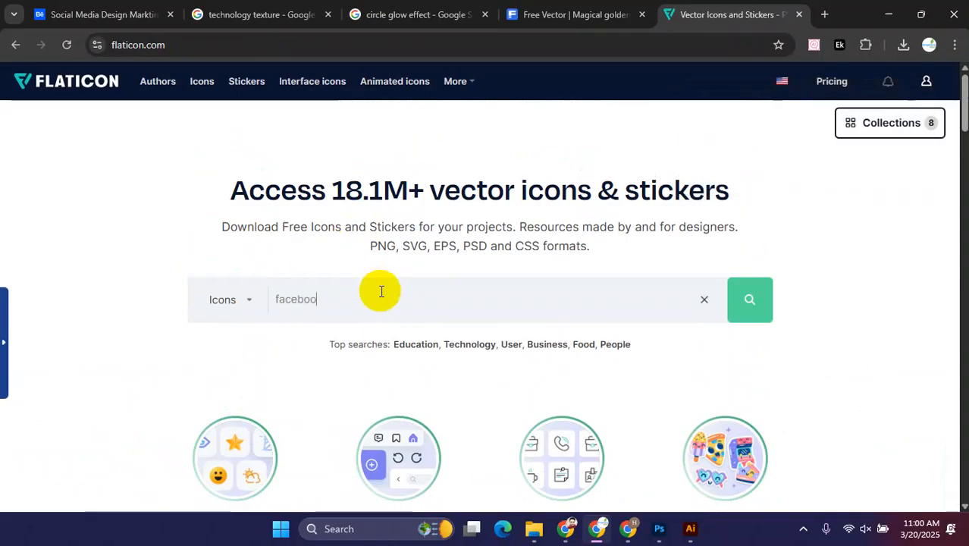
{"action": "type", "text": "k"}
{"action": "key", "text": "Return"}
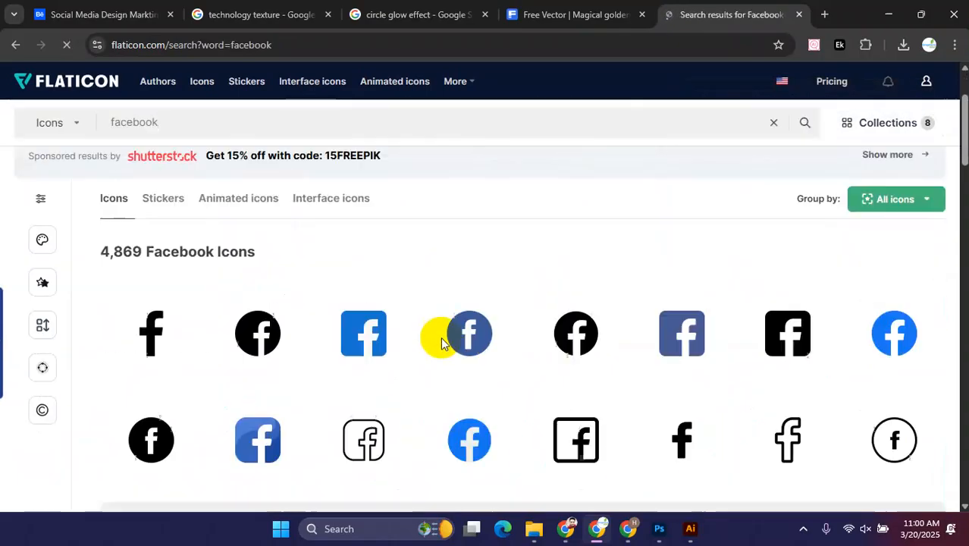
{"action": "scroll", "coordinate": [441, 341], "scroll_direction": "down", "scroll_amount": 1}
{"action": "left_click", "coordinate": [916, 96]}
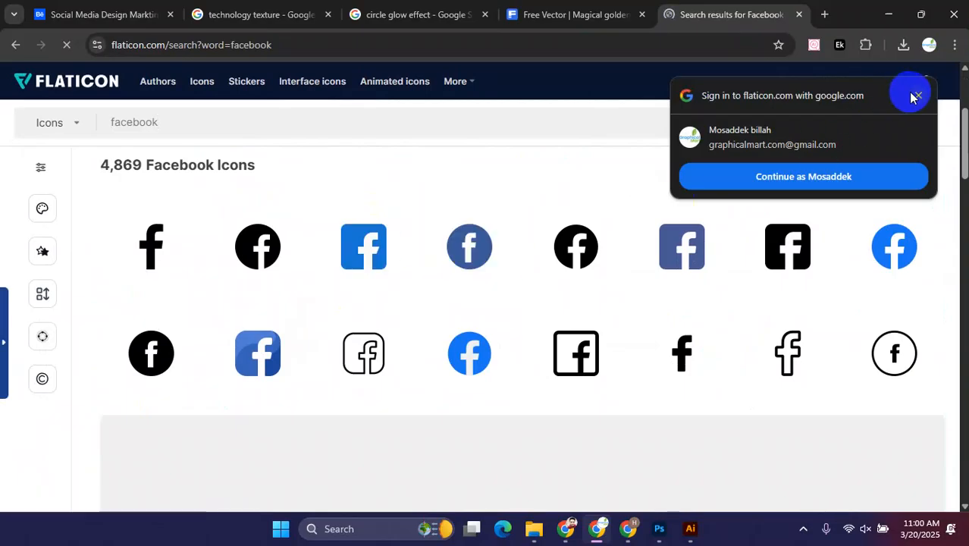
{"action": "left_click", "coordinate": [884, 248]}
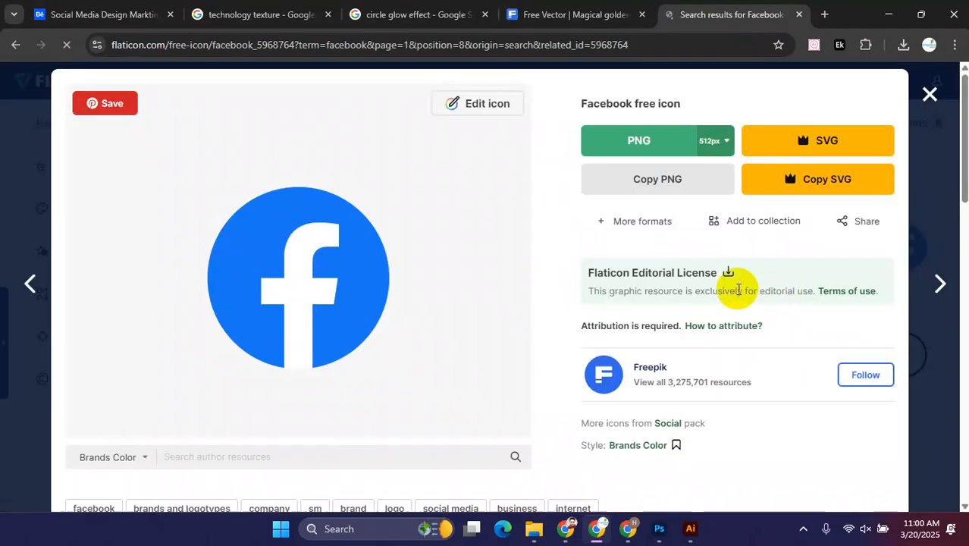
{"action": "left_click", "coordinate": [929, 94]}
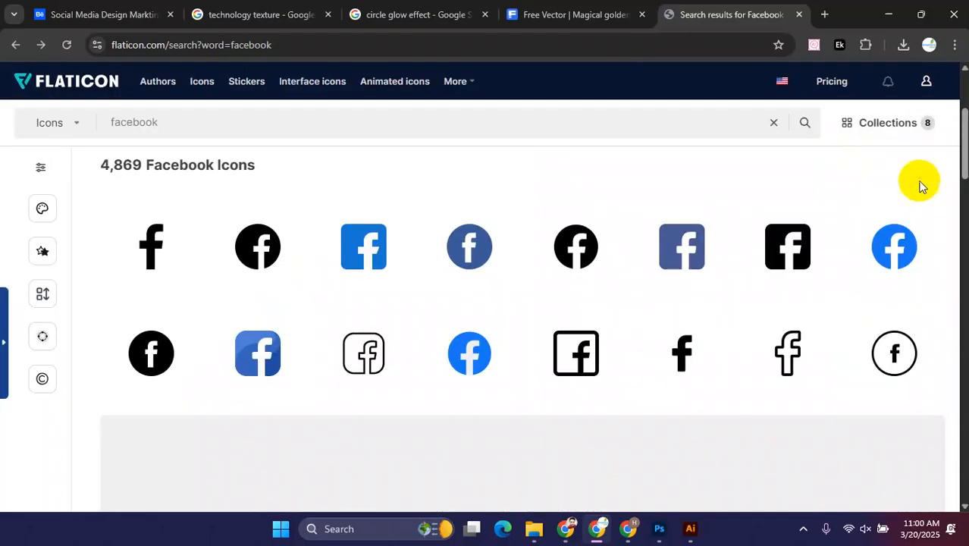
- Open the icon collection and remove all eight old icons from it, leaving it empty, and close it
{"action": "mouse_move", "coordinate": [933, 222]}
{"action": "left_click", "coordinate": [903, 130]}
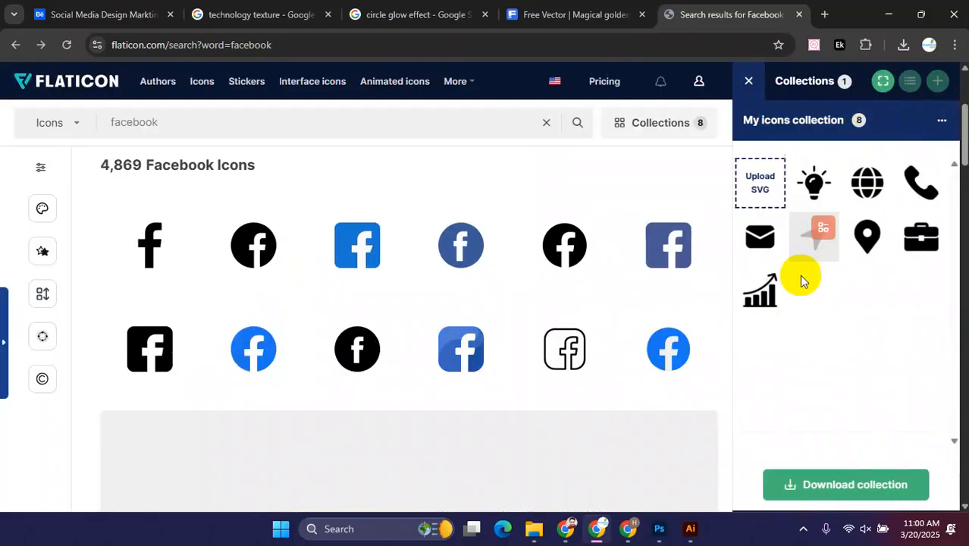
{"action": "left_click", "coordinate": [930, 176]}
{"action": "left_click", "coordinate": [929, 176]}
{"action": "left_click", "coordinate": [929, 176]}
{"action": "left_click", "coordinate": [930, 176]}
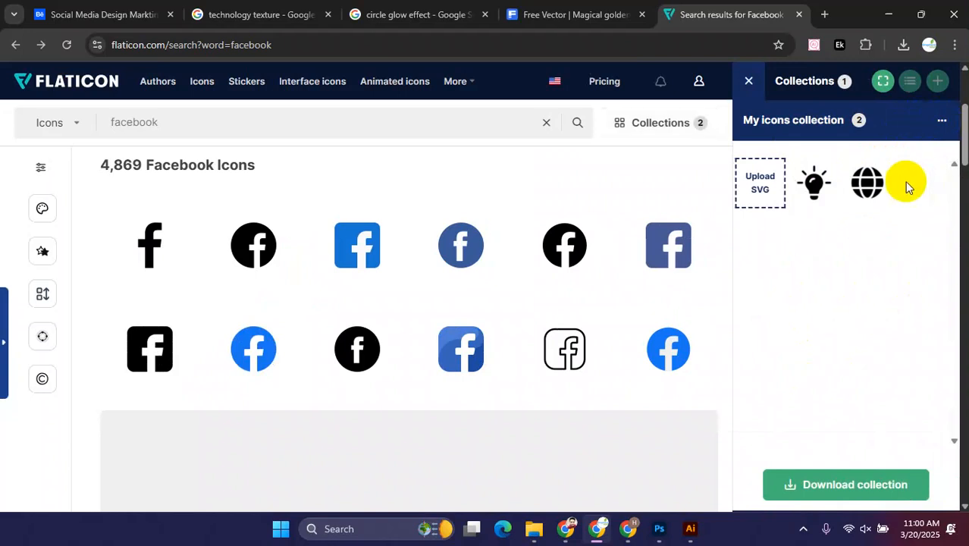
{"action": "left_click", "coordinate": [876, 178]}
{"action": "left_click", "coordinate": [823, 177]}
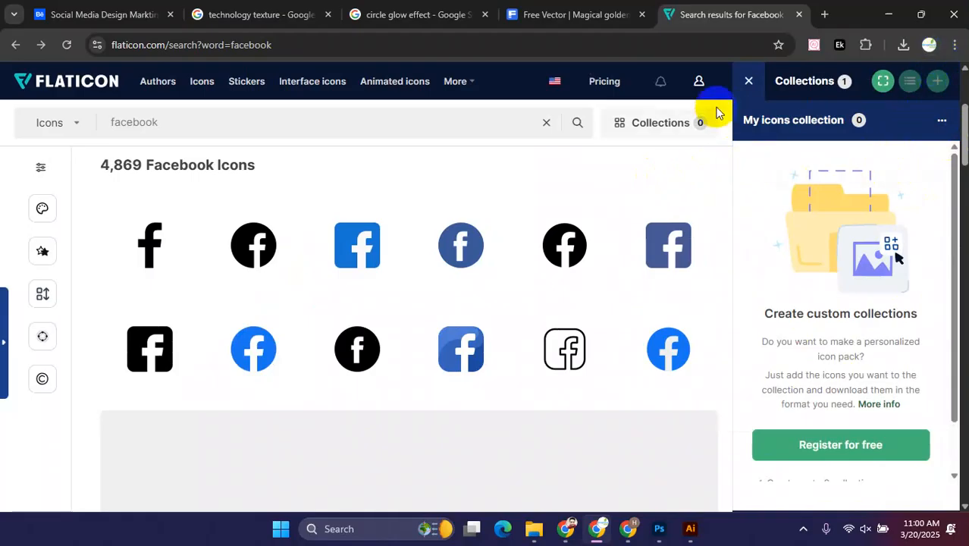
{"action": "left_click", "coordinate": [747, 84]}
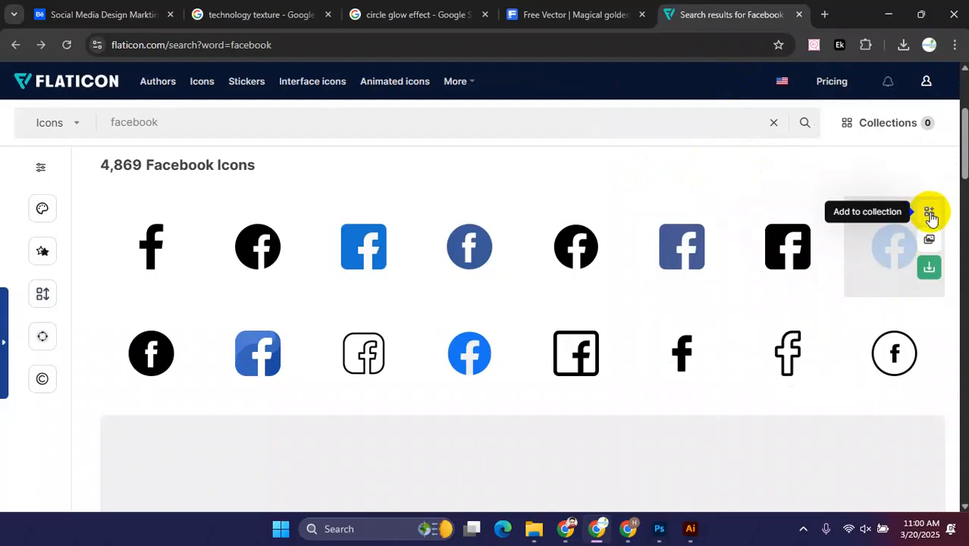
- Add the round blue Facebook icon to the collection, search Flaticon for instagram and add the orange-pink gradient square icon
{"action": "left_click", "coordinate": [930, 210]}
{"action": "left_click_drag", "start_coordinate": [186, 122], "coordinate": [78, 144]}
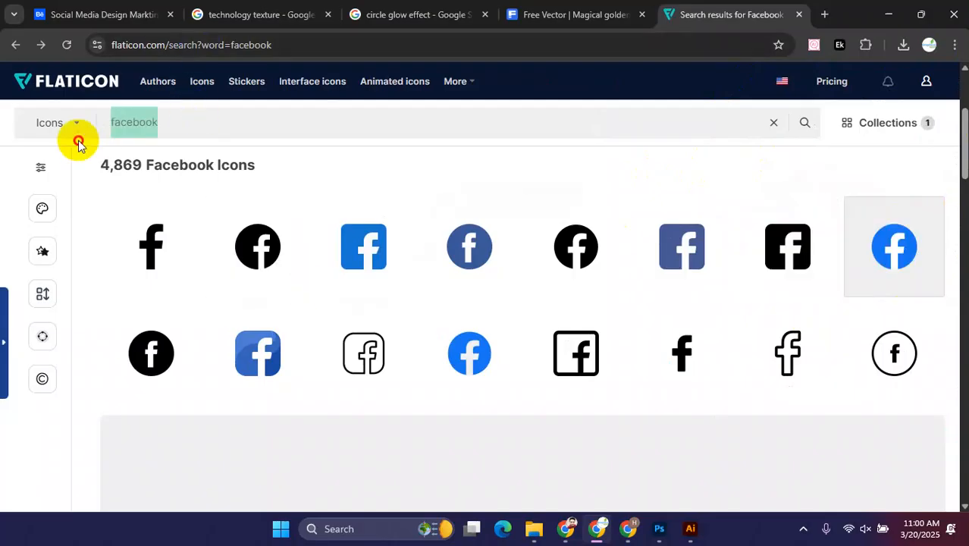
{"action": "type", "text": "instagram"}
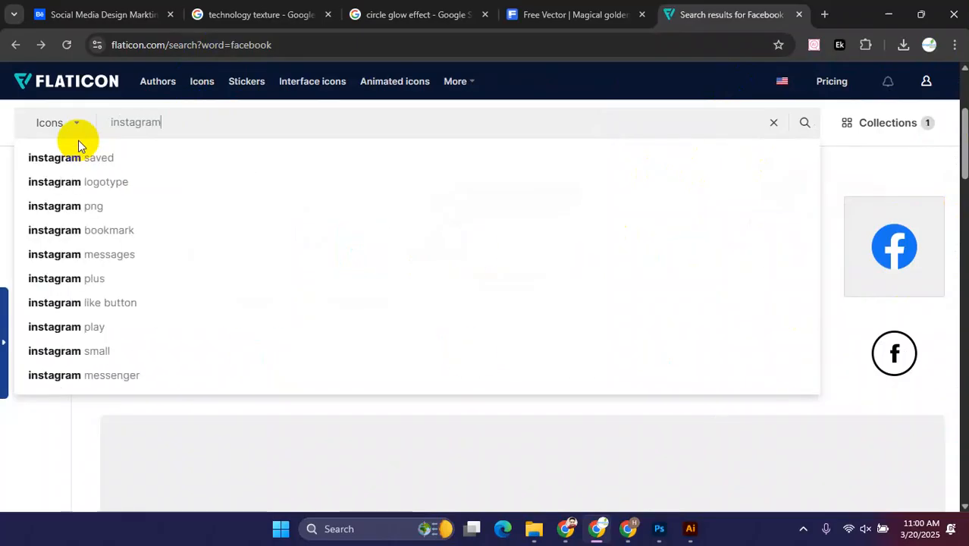
{"action": "key", "text": "Return"}
{"action": "scroll", "coordinate": [425, 303], "scroll_direction": "down", "scroll_amount": 4}
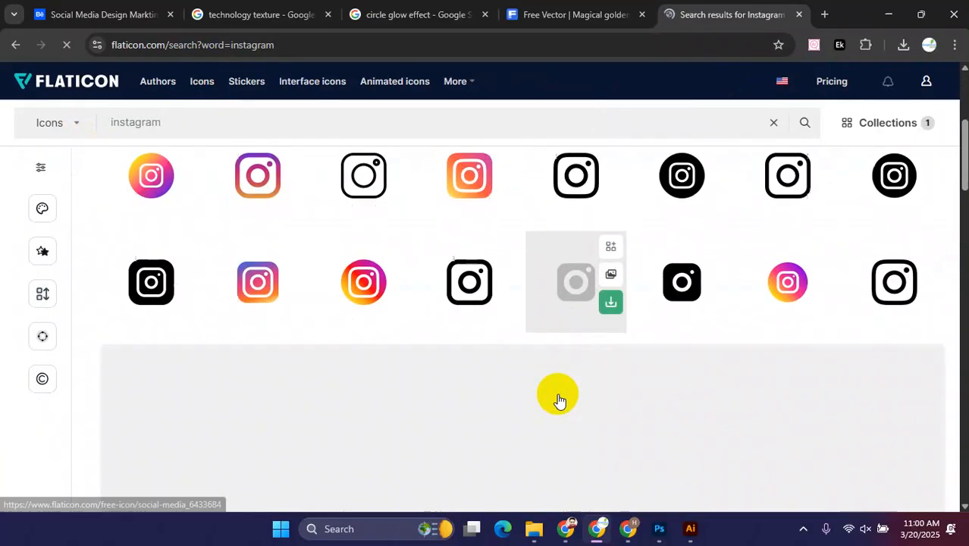
{"action": "scroll", "coordinate": [470, 292], "scroll_direction": "up", "scroll_amount": 2}
{"action": "left_click", "coordinate": [504, 312]}
- Search Flaticon for youtube and add the red rectangular YouTube icon in the fourth column to the collection
{"action": "left_click_drag", "start_coordinate": [159, 121], "coordinate": [92, 135]}
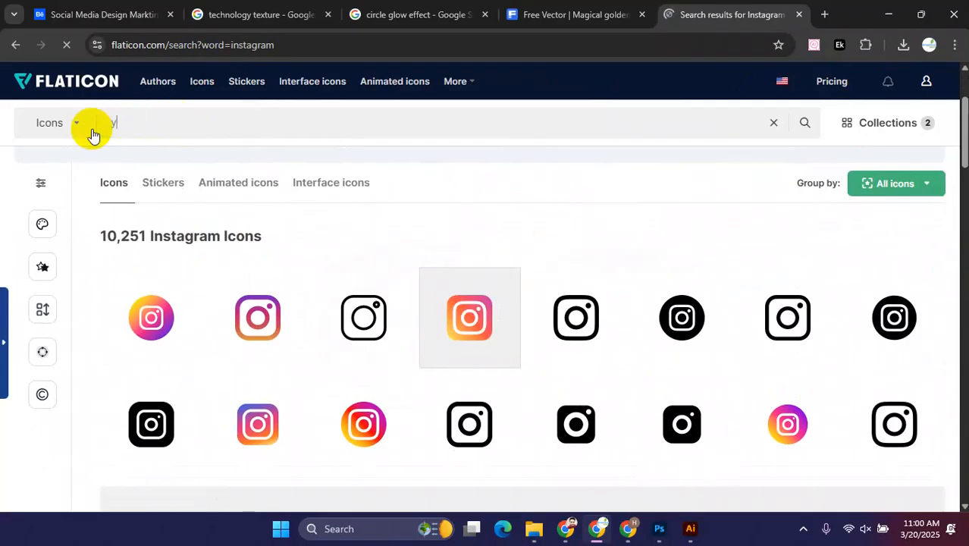
{"action": "key", "text": "Return"}
{"action": "scroll", "coordinate": [587, 341], "scroll_direction": "down", "scroll_amount": 4}
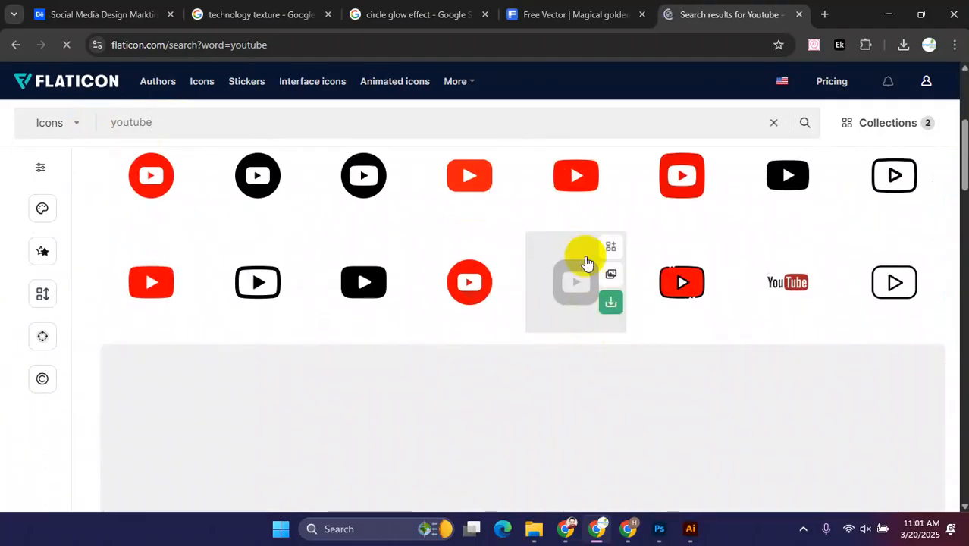
{"action": "scroll", "coordinate": [515, 248], "scroll_direction": "up", "scroll_amount": 2}
{"action": "left_click", "coordinate": [502, 287]}
- Search Flaticon for x and add the black square and black round X logo icons to the collection
{"action": "left_click_drag", "start_coordinate": [159, 119], "coordinate": [87, 139]}
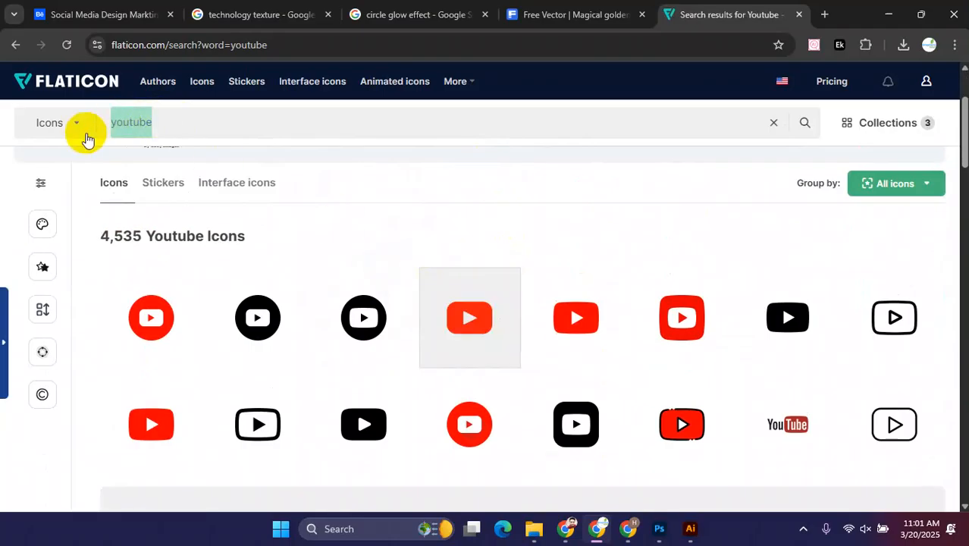
{"action": "scroll", "coordinate": [383, 315], "scroll_direction": "down", "scroll_amount": 4}
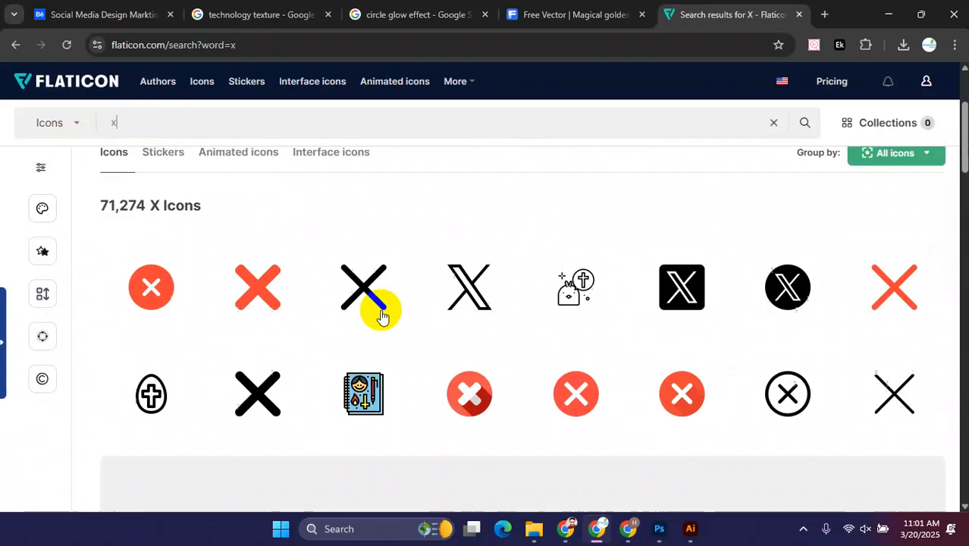
{"action": "scroll", "coordinate": [660, 280], "scroll_direction": "up", "scroll_amount": 1}
{"action": "left_click", "coordinate": [717, 212]}
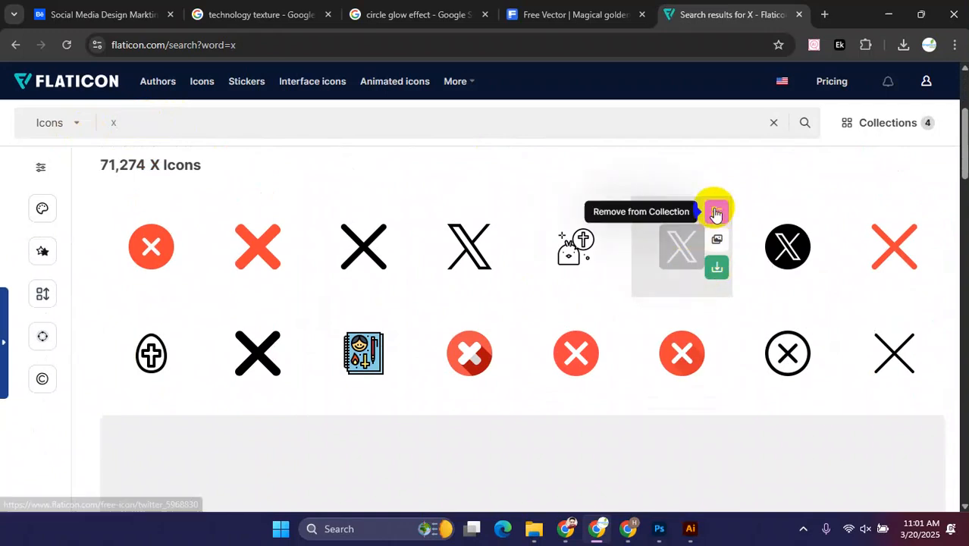
{"action": "left_click", "coordinate": [822, 212]}
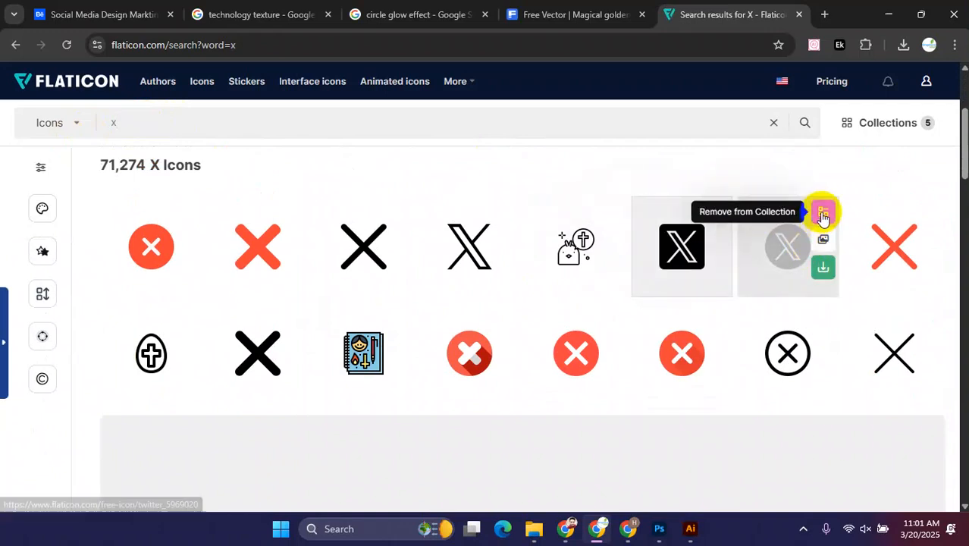
- Download the icon collection in PNG format using the free download option
{"action": "left_click", "coordinate": [884, 123]}
{"action": "left_click", "coordinate": [842, 487]}
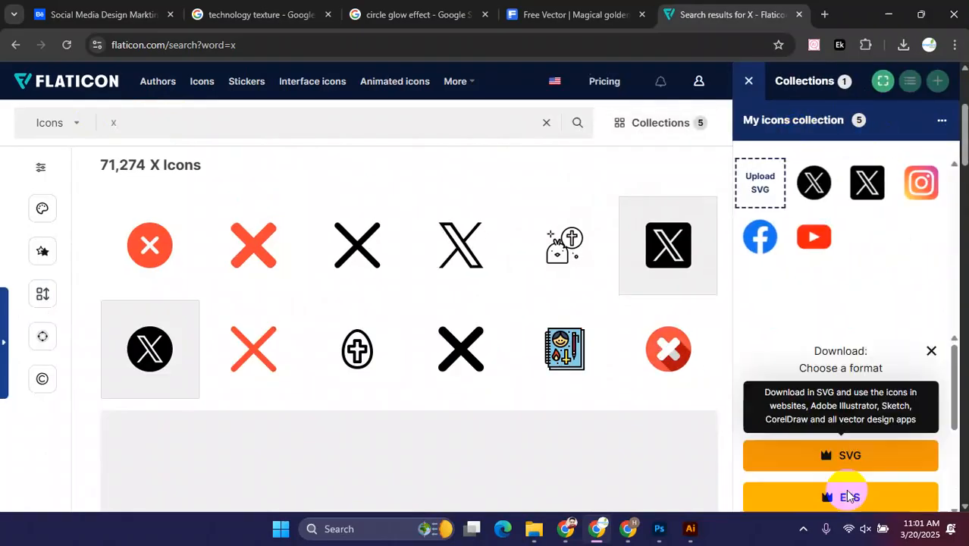
{"action": "left_click", "coordinate": [861, 226]}
{"action": "left_click", "coordinate": [915, 279]}
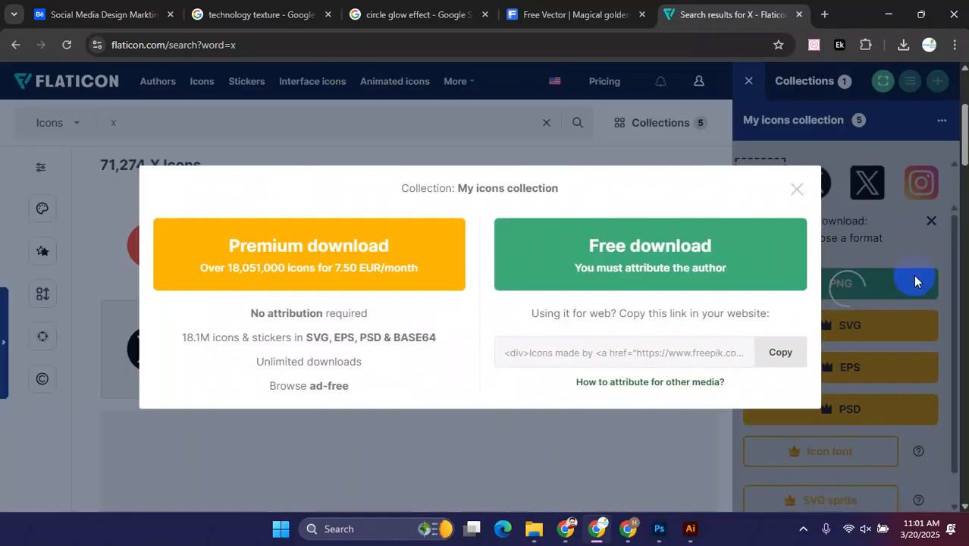
{"action": "left_click", "coordinate": [634, 265]}
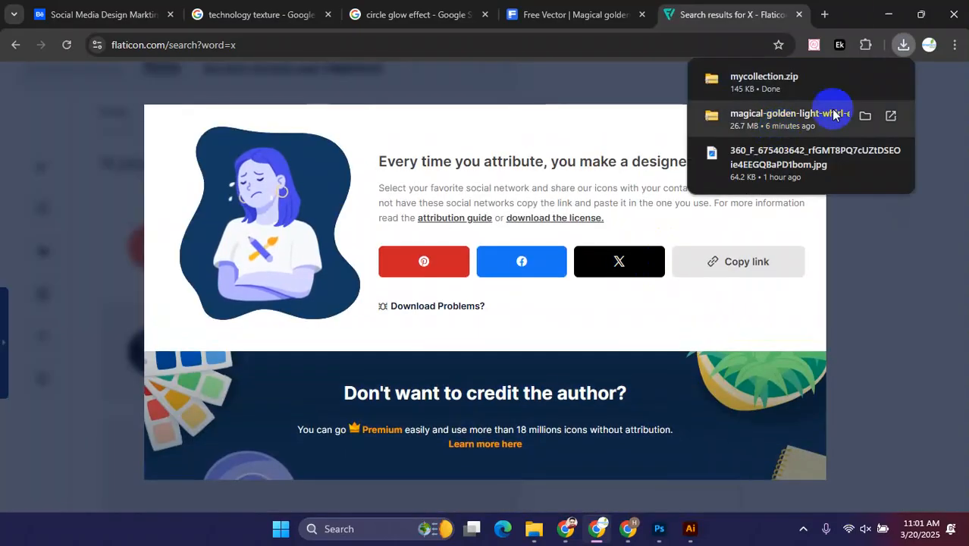
- Show mycollection.zip in the Downloads folder and extract it into a mycollection folder
{"action": "left_click", "coordinate": [901, 45]}
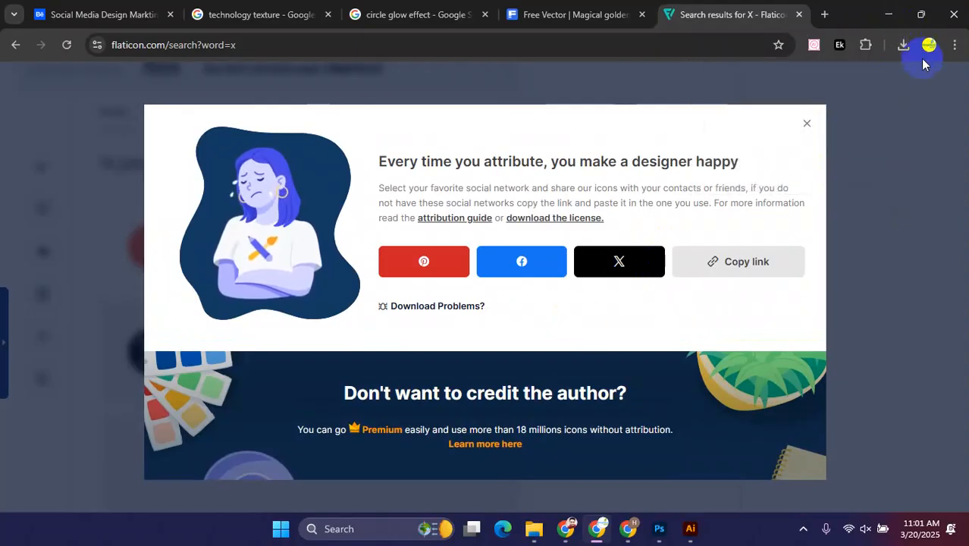
{"action": "left_click", "coordinate": [902, 45]}
{"action": "left_click", "coordinate": [853, 107]}
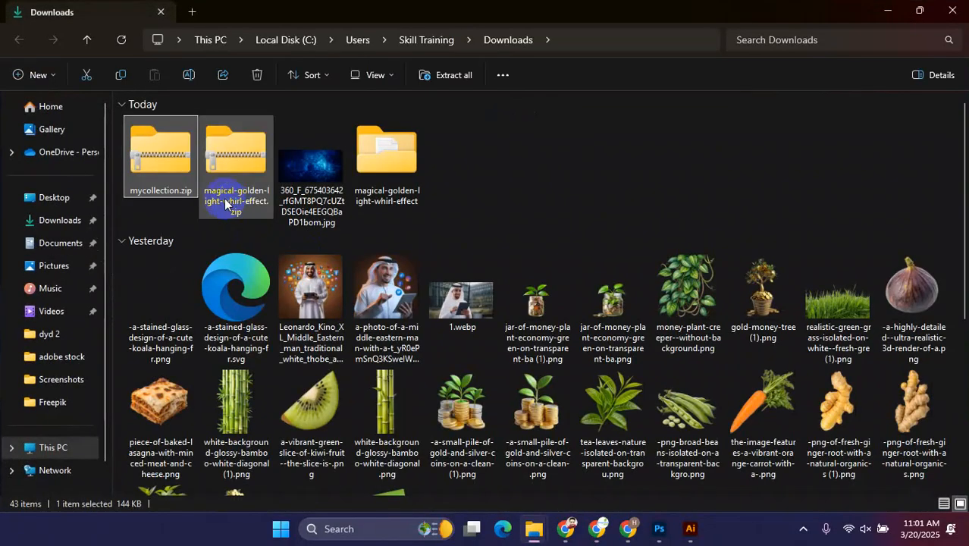
{"action": "right_click", "coordinate": [167, 151]}
{"action": "left_click", "coordinate": [270, 400]}
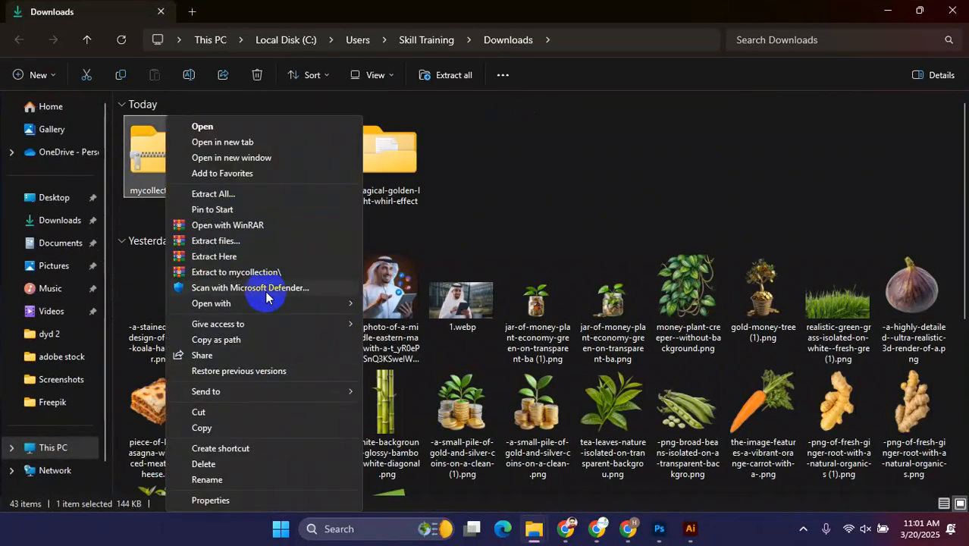
{"action": "left_click", "coordinate": [249, 241]}
{"action": "left_click", "coordinate": [527, 410]}
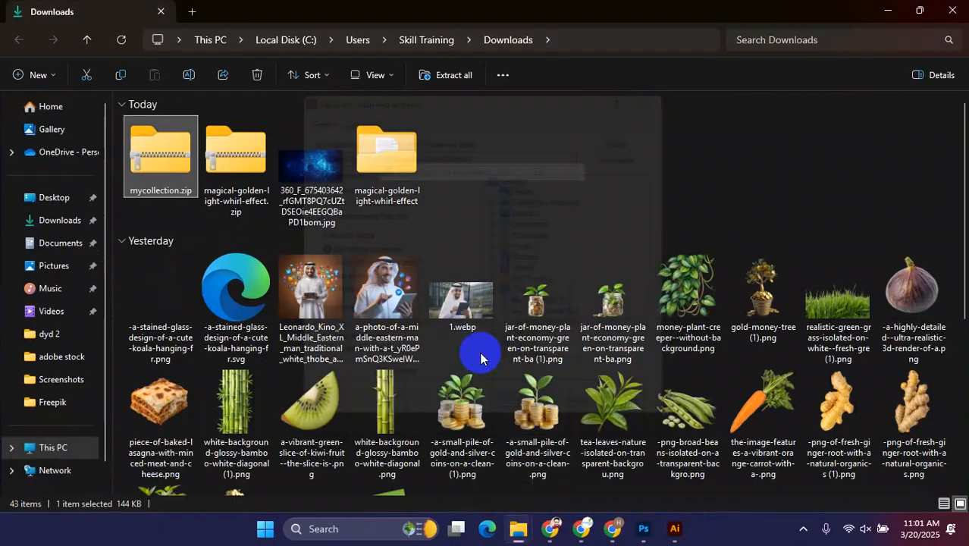
- Open the png folder inside the extracted mycollection folder and show its files as large thumbnails
{"action": "double_click", "coordinate": [459, 170]}
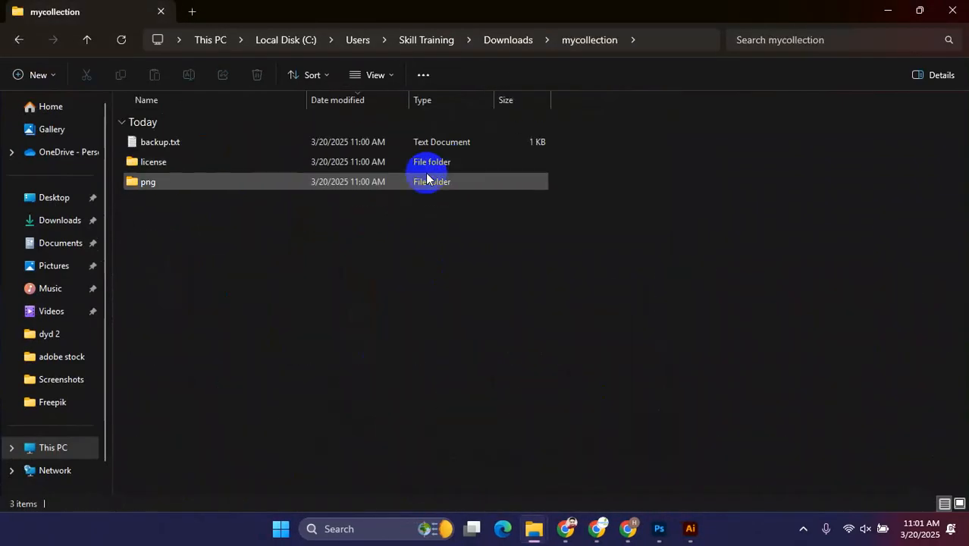
{"action": "double_click", "coordinate": [148, 184]}
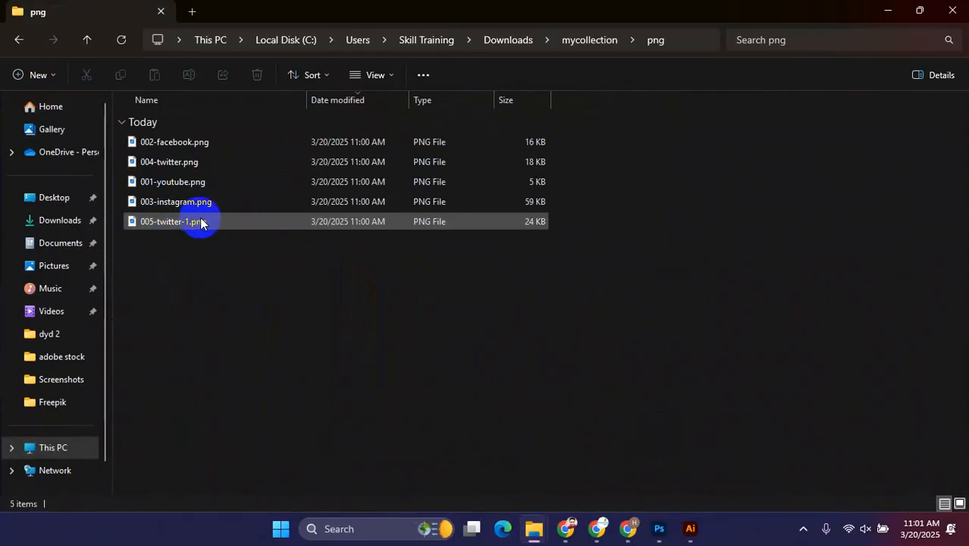
{"action": "left_click", "coordinate": [961, 505]}
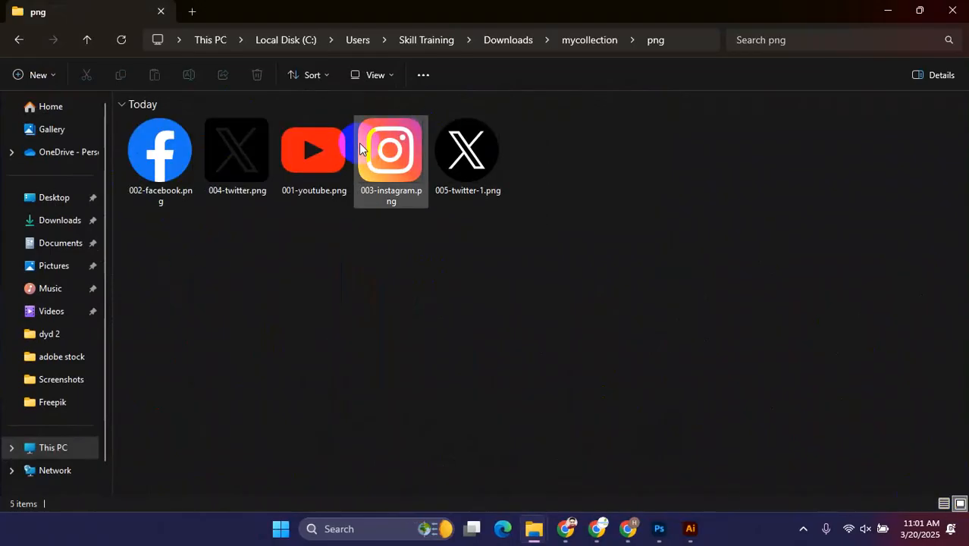
{"action": "left_click_drag", "start_coordinate": [139, 229], "coordinate": [604, 136]}
{"action": "left_click_drag", "start_coordinate": [466, 152], "coordinate": [424, 216]}
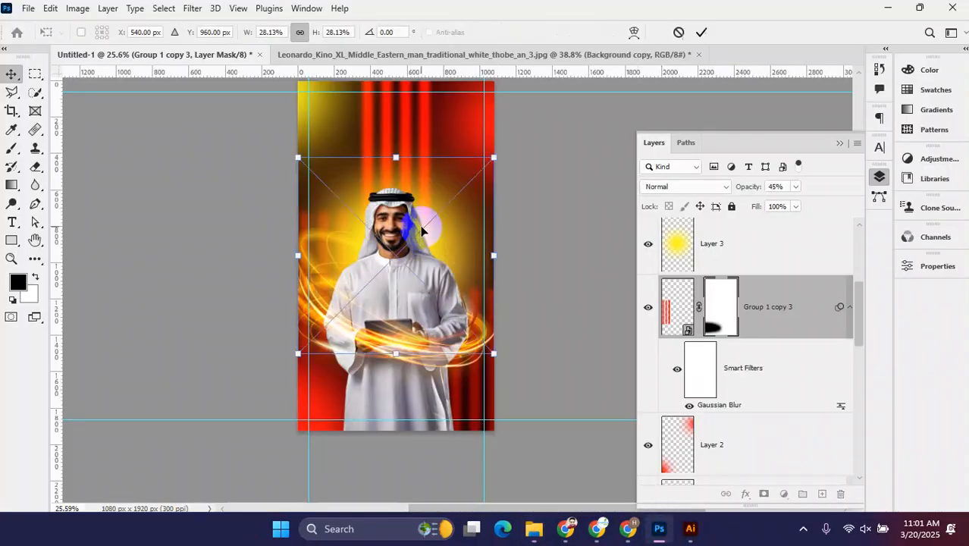
{"action": "scroll", "coordinate": [748, 344], "scroll_direction": "up", "scroll_amount": 2}
{"action": "scroll", "coordinate": [751, 347], "scroll_direction": "down", "scroll_amount": 8}
{"action": "scroll", "coordinate": [757, 349], "scroll_direction": "up", "scroll_amount": 6}
{"action": "left_click", "coordinate": [679, 32]}
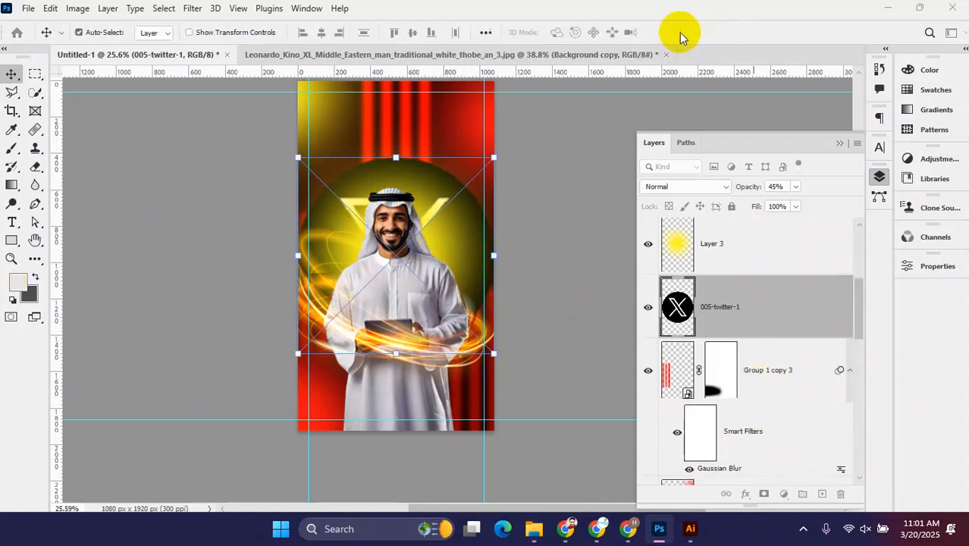
{"action": "left_click", "coordinate": [478, 204]}
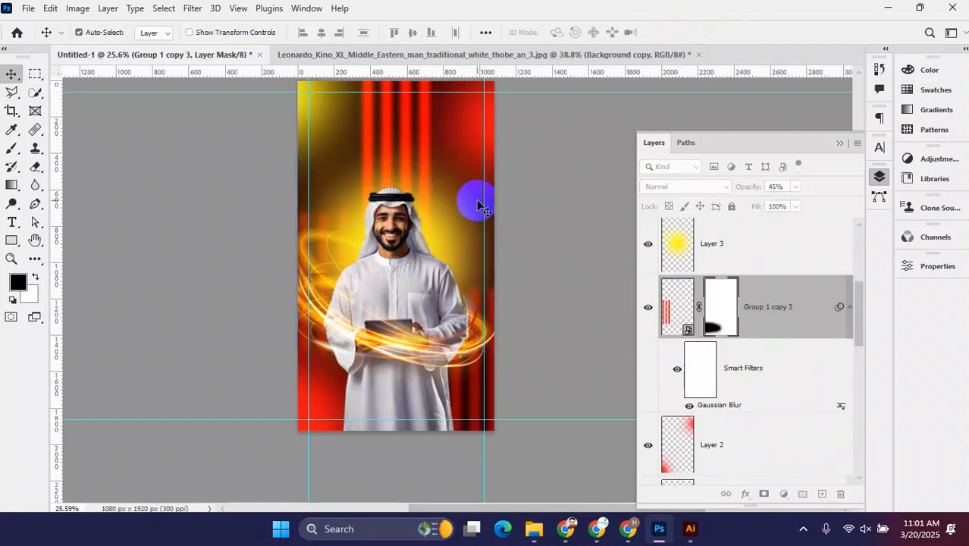
- Place 002-facebook.png from the mycollection png folder as an embedded object in the Photoshop story document at its default size
{"action": "scroll", "coordinate": [725, 343], "scroll_direction": "down", "scroll_amount": 3}
{"action": "scroll", "coordinate": [634, 356], "scroll_direction": "up", "scroll_amount": 2}
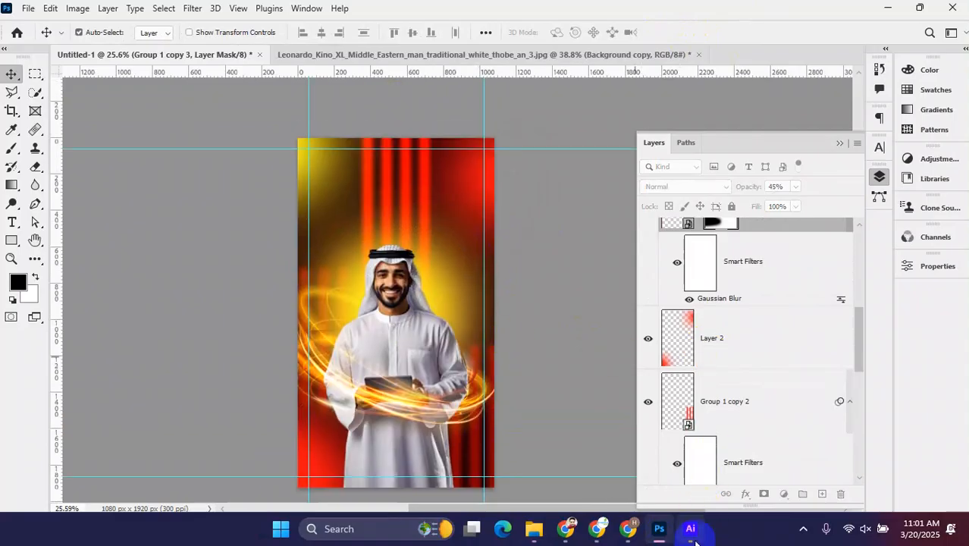
{"action": "left_click", "coordinate": [27, 9]}
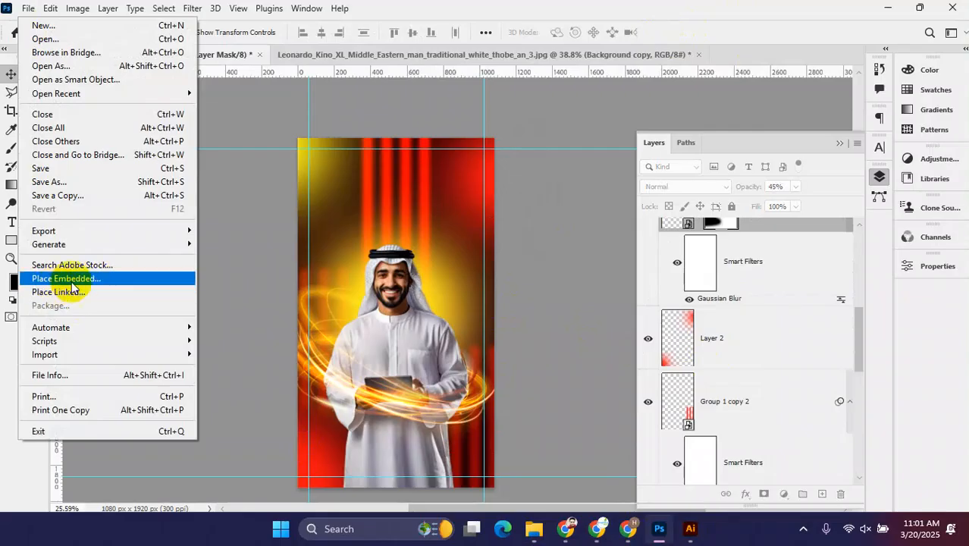
{"action": "left_click", "coordinate": [97, 284]}
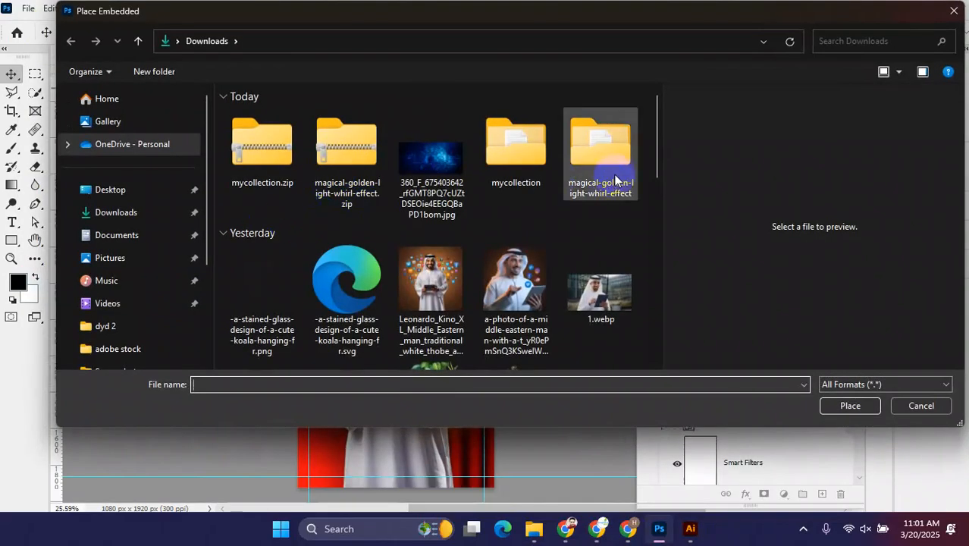
{"action": "double_click", "coordinate": [539, 161]}
{"action": "double_click", "coordinate": [263, 174]}
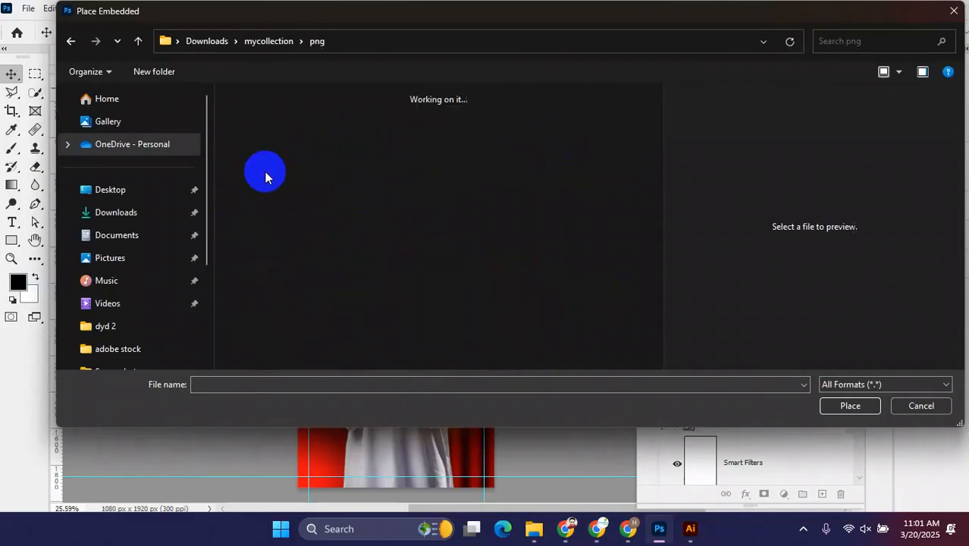
{"action": "left_click", "coordinate": [264, 147]}
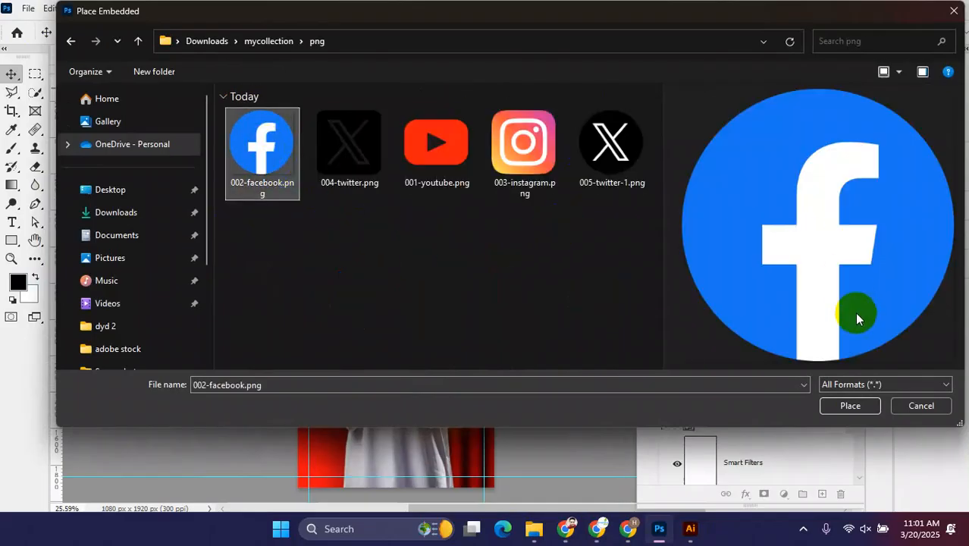
{"action": "left_click", "coordinate": [850, 408]}
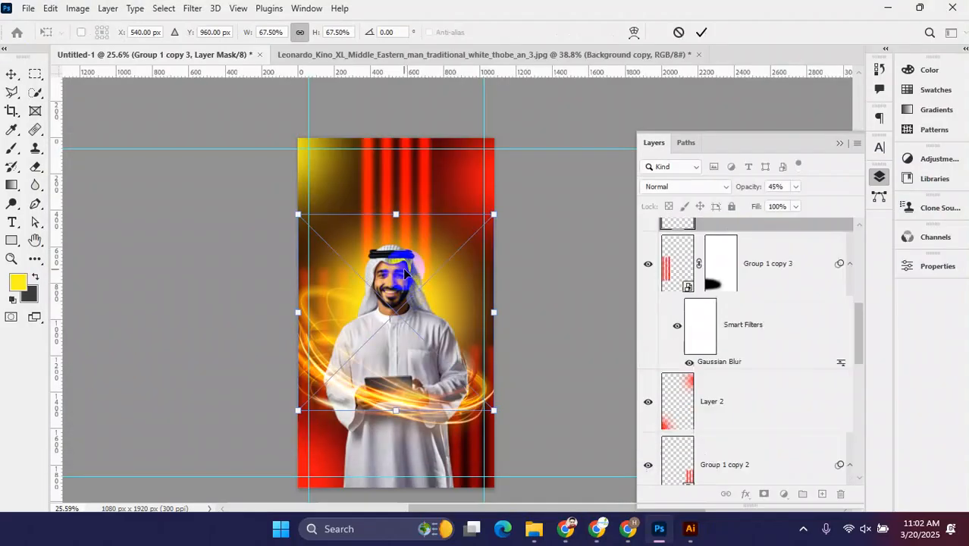
{"action": "left_click", "coordinate": [702, 33]}
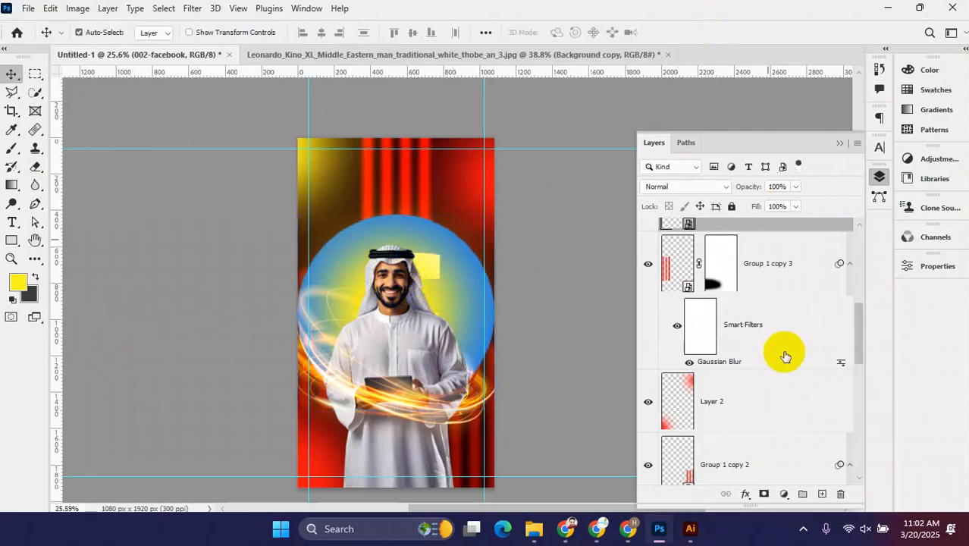
- Move the 002-facebook layer up the layer stack to directly above the man's Background copy layer
{"action": "scroll", "coordinate": [783, 353], "scroll_direction": "down", "scroll_amount": 2}
{"action": "scroll", "coordinate": [762, 386], "scroll_direction": "up", "scroll_amount": 4}
{"action": "scroll", "coordinate": [768, 389], "scroll_direction": "up", "scroll_amount": 4}
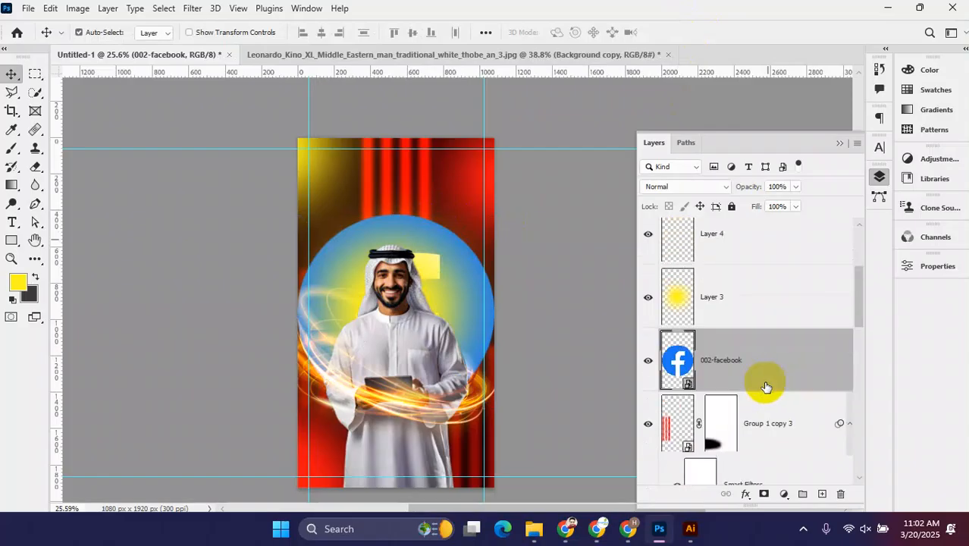
{"action": "left_click_drag", "start_coordinate": [768, 431], "coordinate": [744, 248]}
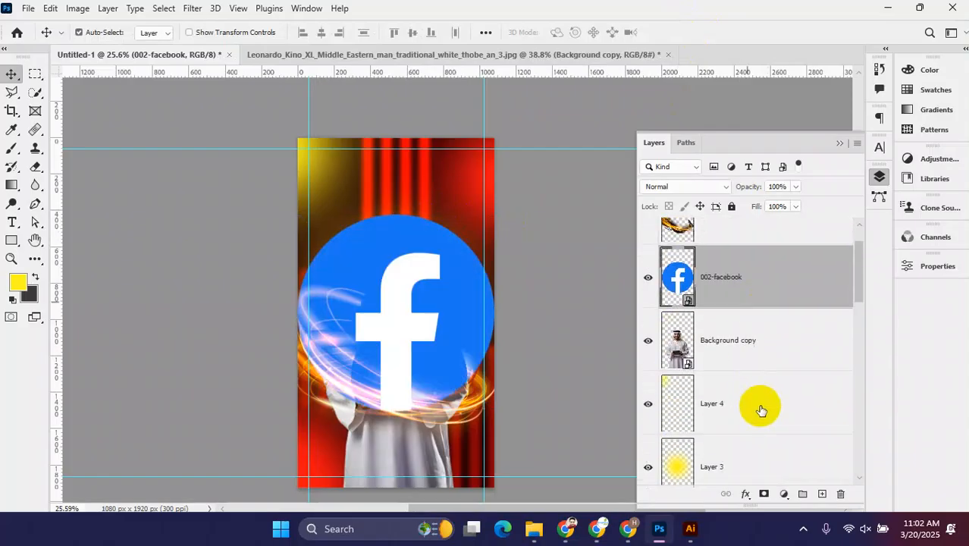
- Move the 002-facebook layer above the Vector Smart Object layer, then shrink, tilt and place the icon in the canvas's lower-left corner
{"action": "scroll", "coordinate": [761, 409], "scroll_direction": "up", "scroll_amount": 2}
{"action": "left_click_drag", "start_coordinate": [769, 338], "coordinate": [760, 246]}
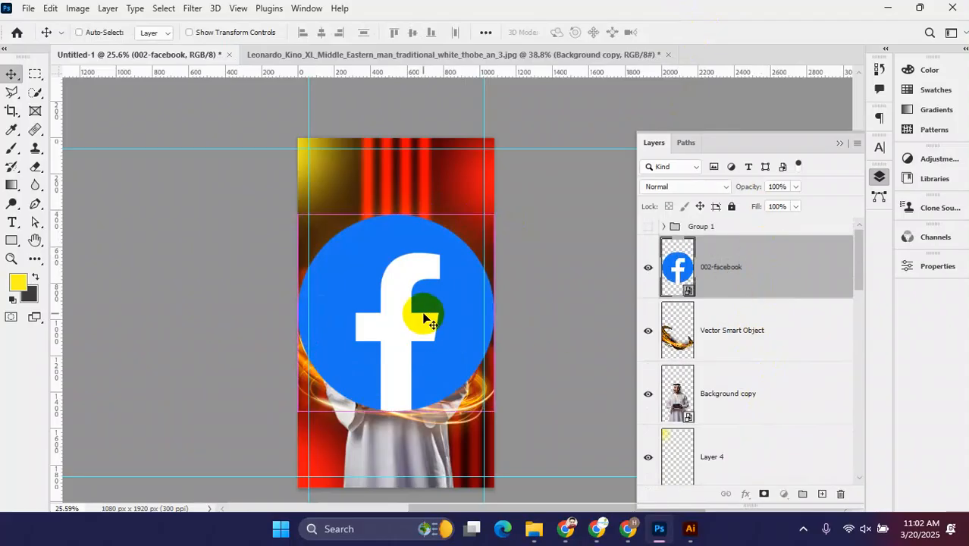
{"action": "key", "text": "ctrl+t"}
{"action": "left_click_drag", "start_coordinate": [391, 214], "coordinate": [394, 350]}
{"action": "left_click_drag", "start_coordinate": [411, 384], "coordinate": [328, 446]}
{"action": "left_click", "coordinate": [701, 33]}
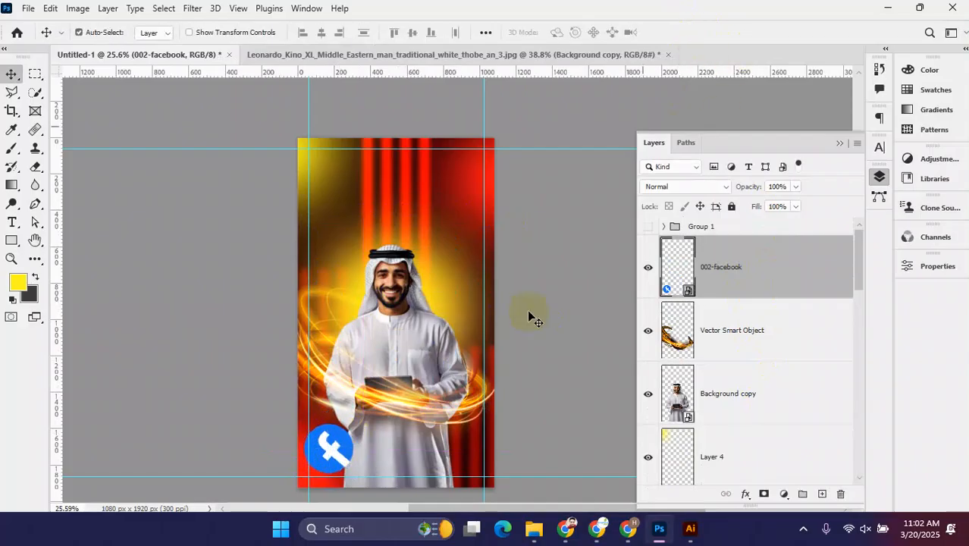
- Apply a Motion Blur with an angle of 0° and a distance of 24 pixels to the Facebook icon
{"action": "scroll", "coordinate": [530, 318], "scroll_direction": "up", "scroll_amount": 6}
{"action": "scroll", "coordinate": [409, 309], "scroll_direction": "up", "scroll_amount": 3}
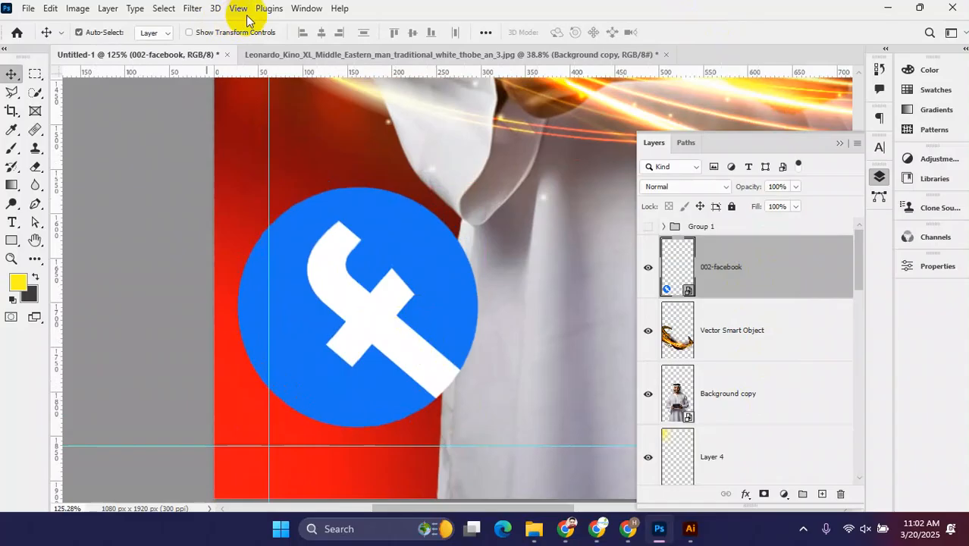
{"action": "left_click", "coordinate": [194, 9]}
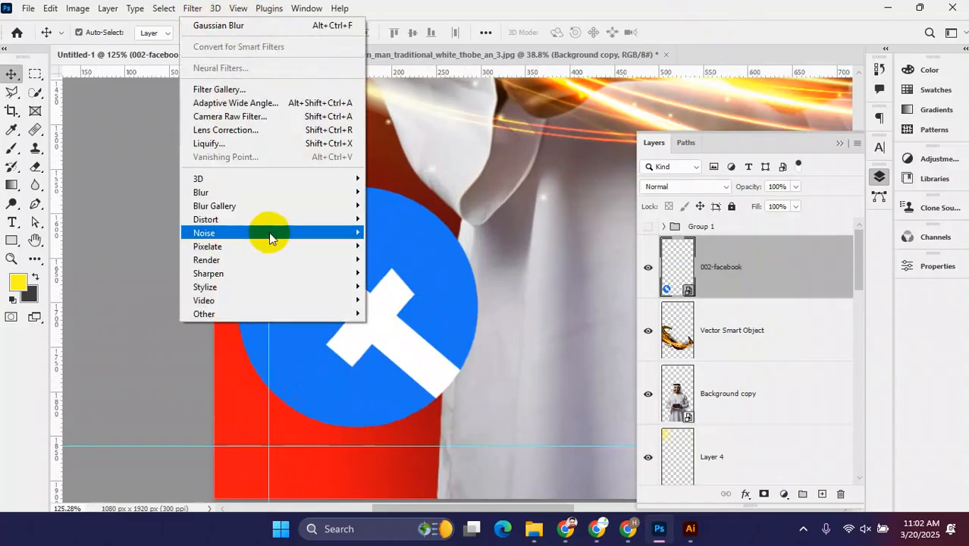
{"action": "mouse_move", "coordinate": [274, 196]}
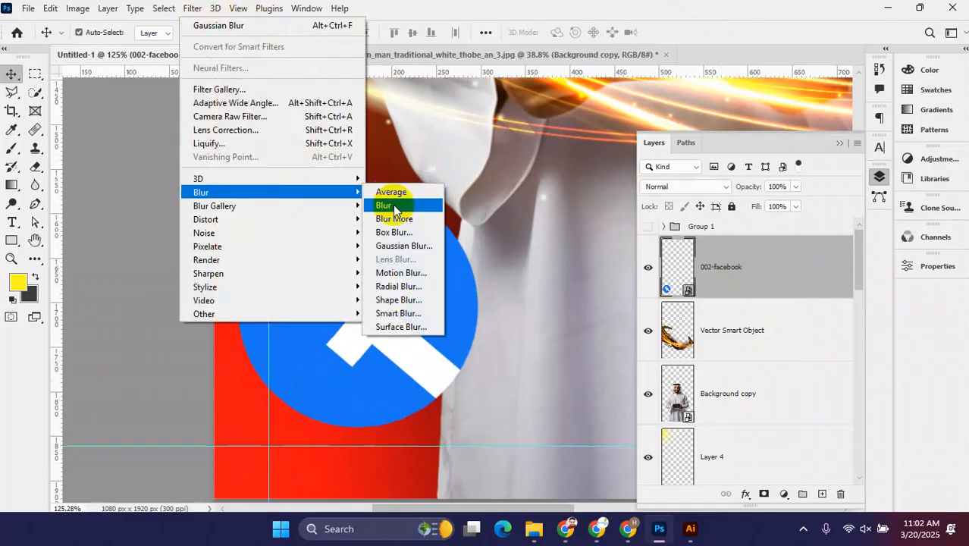
{"action": "left_click", "coordinate": [406, 275]}
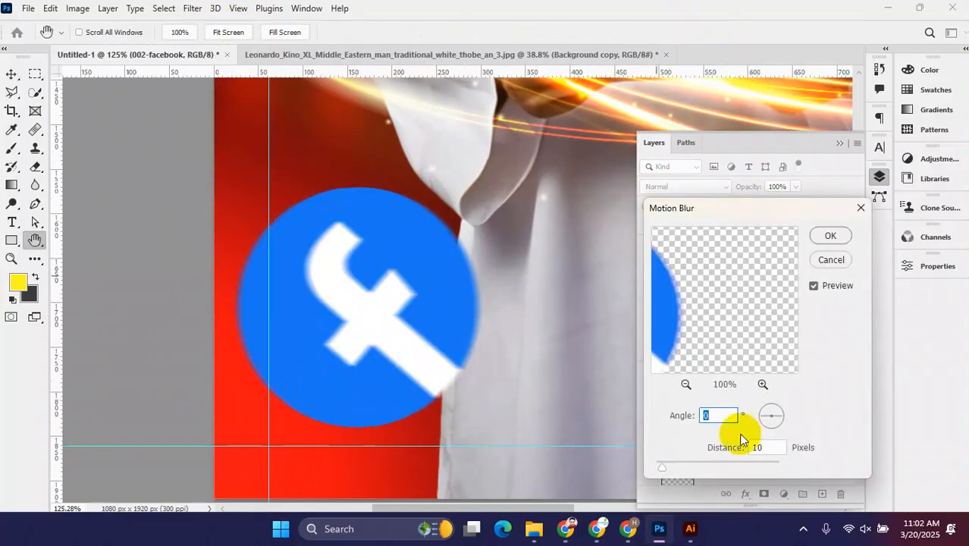
{"action": "left_click_drag", "start_coordinate": [680, 284], "coordinate": [789, 282]}
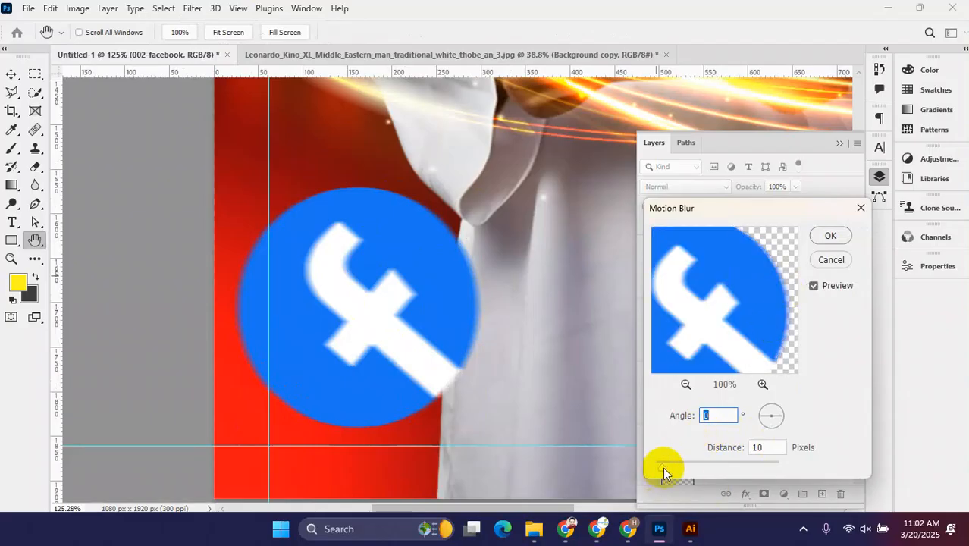
{"action": "left_click_drag", "start_coordinate": [675, 464], "coordinate": [671, 466]}
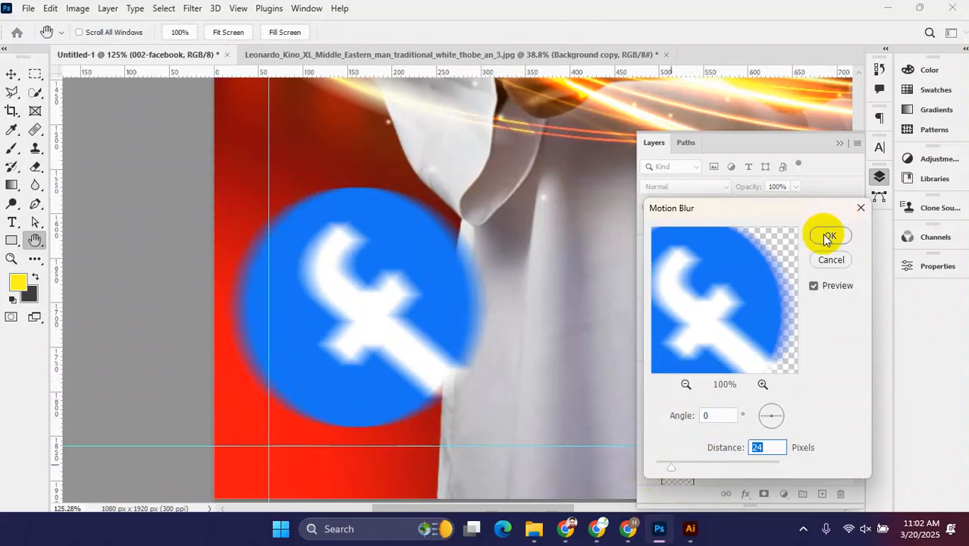
{"action": "left_click", "coordinate": [825, 236]}
{"action": "scroll", "coordinate": [392, 310], "scroll_direction": "down", "scroll_amount": 10}
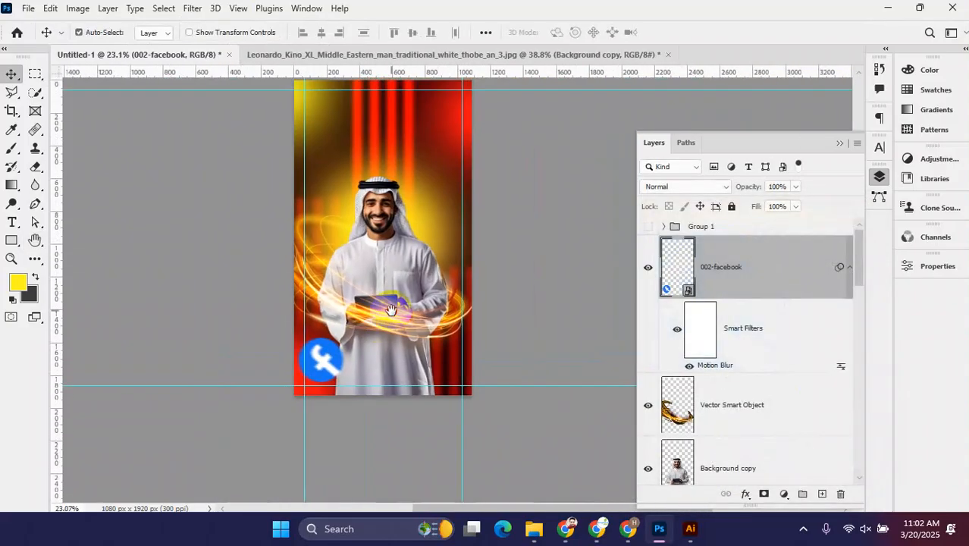
- Place 003-instagram.png from the mycollection png folder as an embedded object in the story document
{"action": "left_click", "coordinate": [28, 8]}
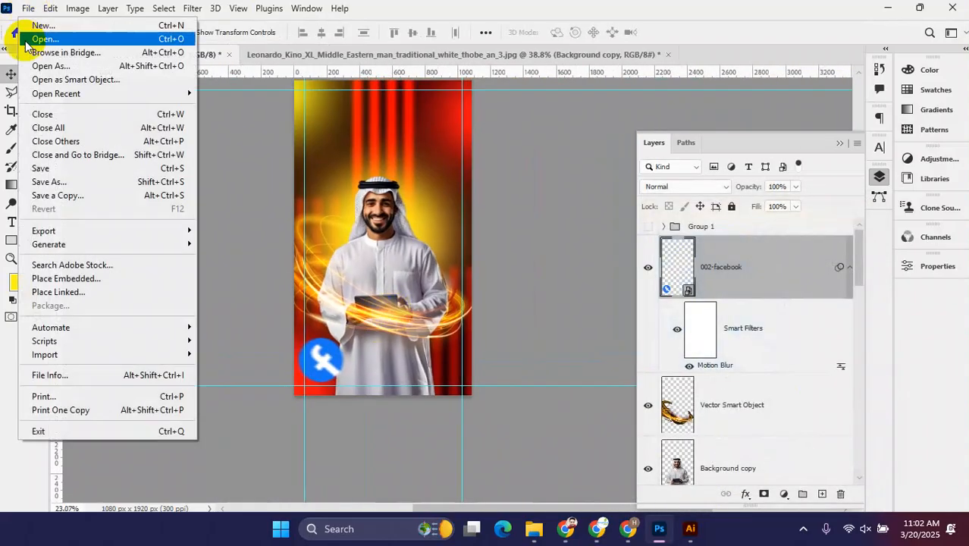
{"action": "left_click", "coordinate": [99, 279]}
{"action": "left_click", "coordinate": [438, 145]}
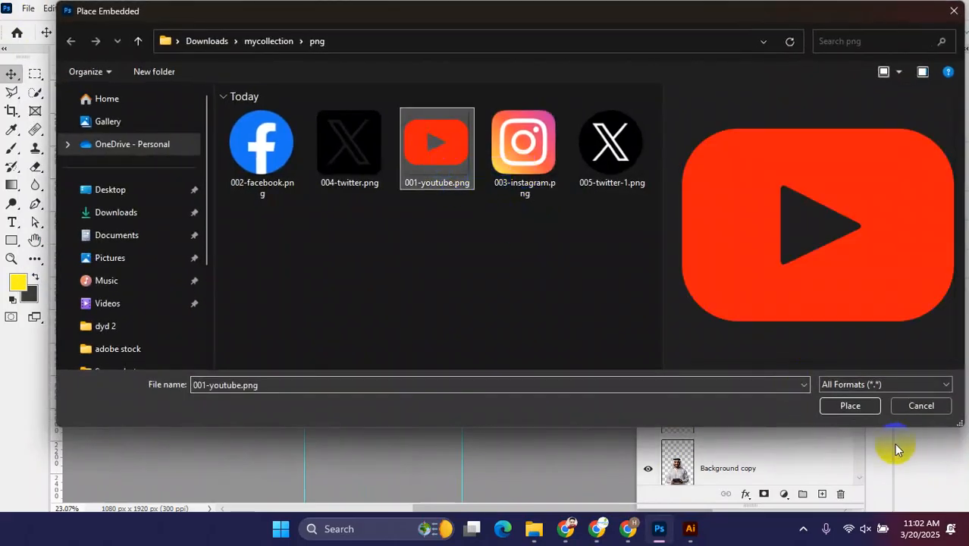
{"action": "left_click", "coordinate": [286, 155]}
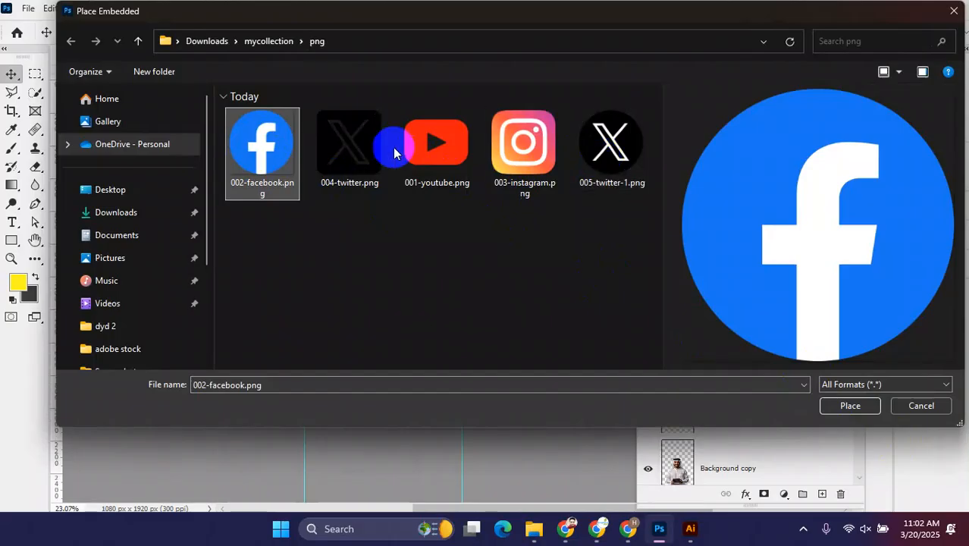
{"action": "left_click", "coordinate": [489, 152]}
{"action": "left_click", "coordinate": [853, 407]}
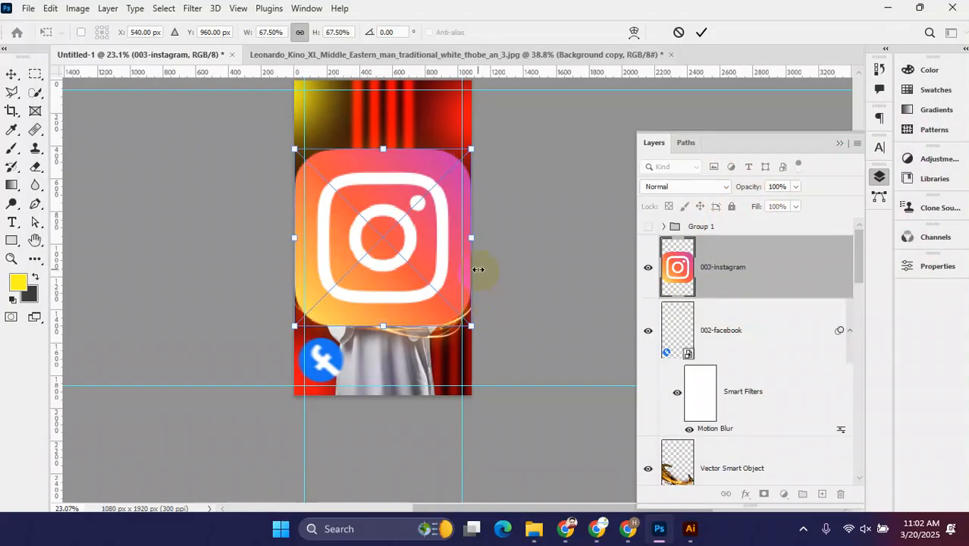
- Scale the Instagram icon to about 16%, rotate it about 34° and place it to the right of the man's head
{"action": "left_click_drag", "start_coordinate": [383, 148], "coordinate": [383, 264]}
{"action": "left_click_drag", "start_coordinate": [404, 321], "coordinate": [465, 217]}
{"action": "left_click_drag", "start_coordinate": [473, 160], "coordinate": [438, 198]}
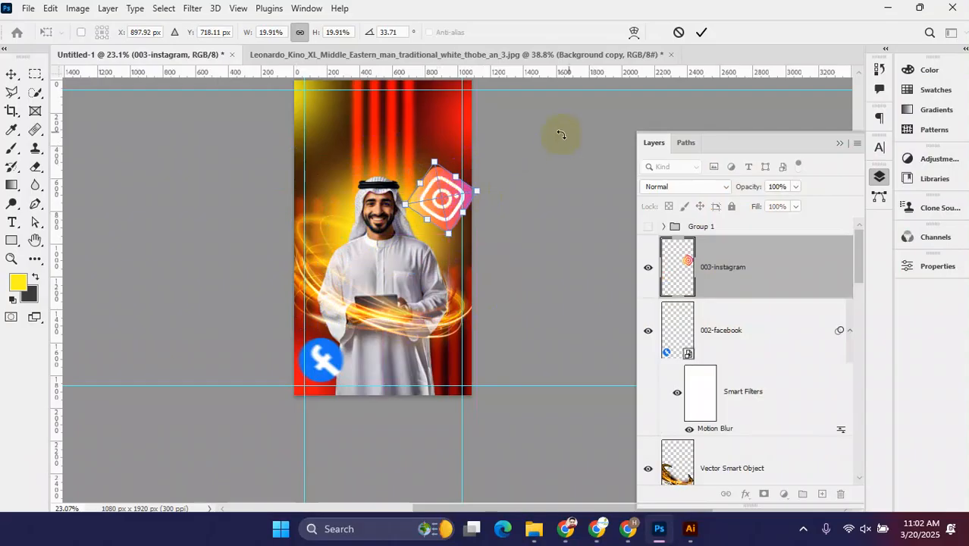
{"action": "left_click_drag", "start_coordinate": [434, 159], "coordinate": [449, 203]}
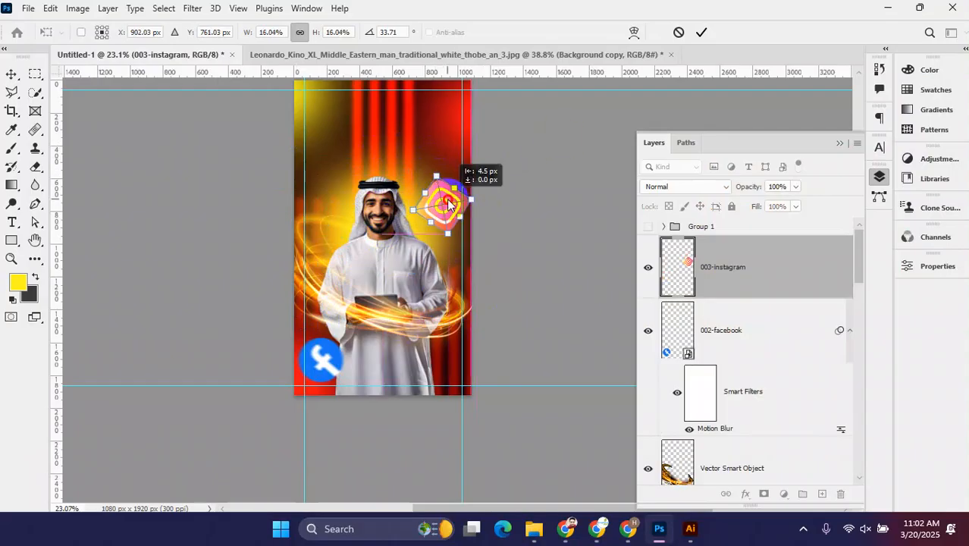
{"action": "left_click", "coordinate": [704, 37]}
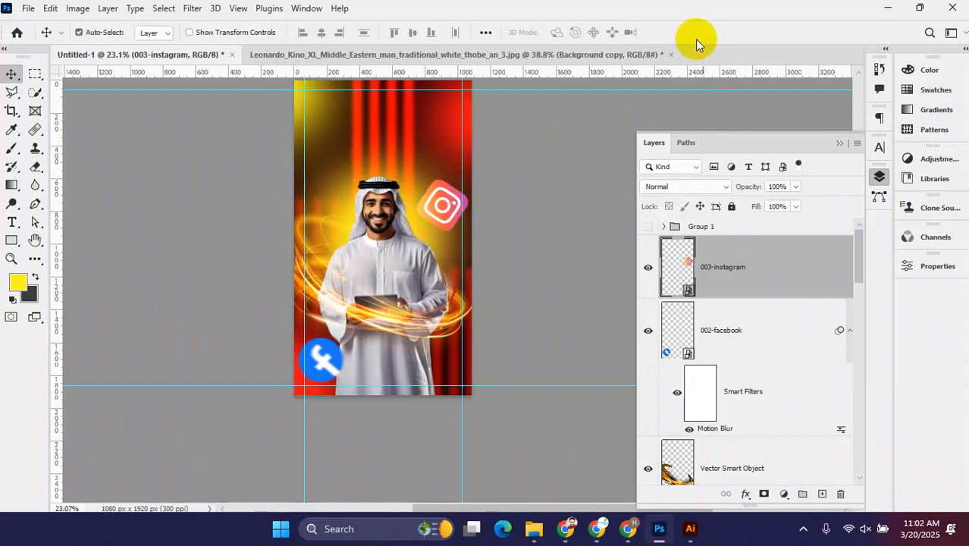
- Apply a Motion Blur with an angle of 0° and a distance of 24 pixels to the Instagram icon
{"action": "left_click", "coordinate": [204, 14]}
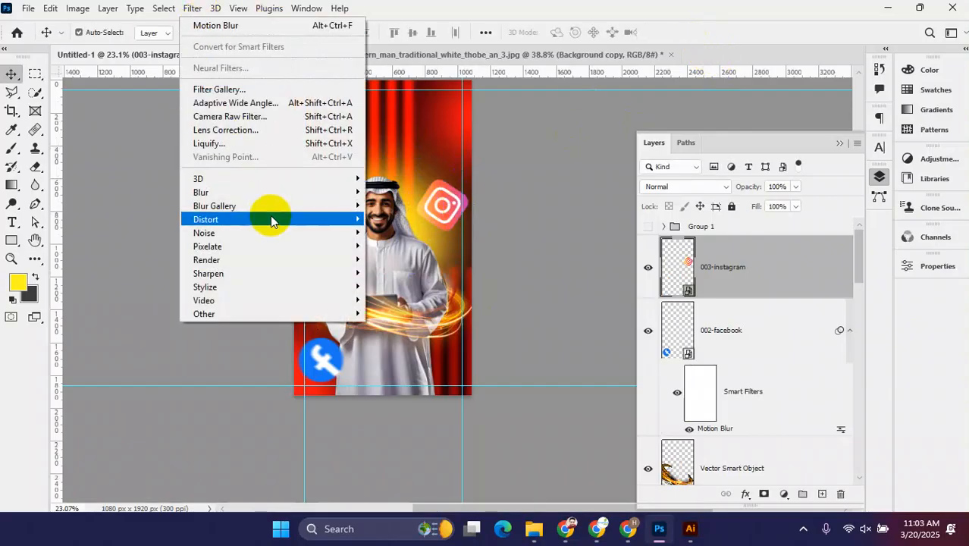
{"action": "mouse_move", "coordinate": [277, 193]}
{"action": "left_click", "coordinate": [407, 277]}
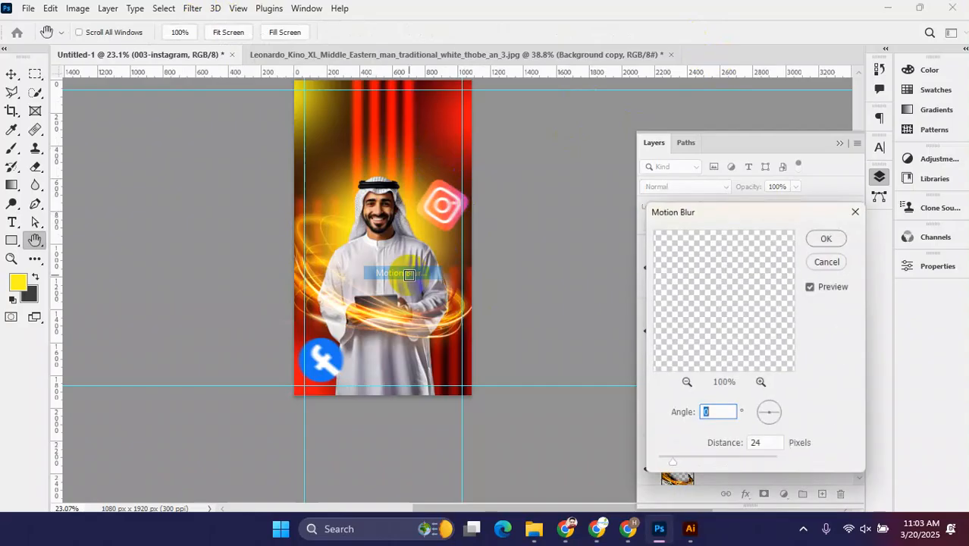
{"action": "left_click", "coordinate": [830, 236]}
- Place 005-twitter-1.png from the mycollection png folder as an embedded object in the story document
{"action": "left_click", "coordinate": [28, 8]}
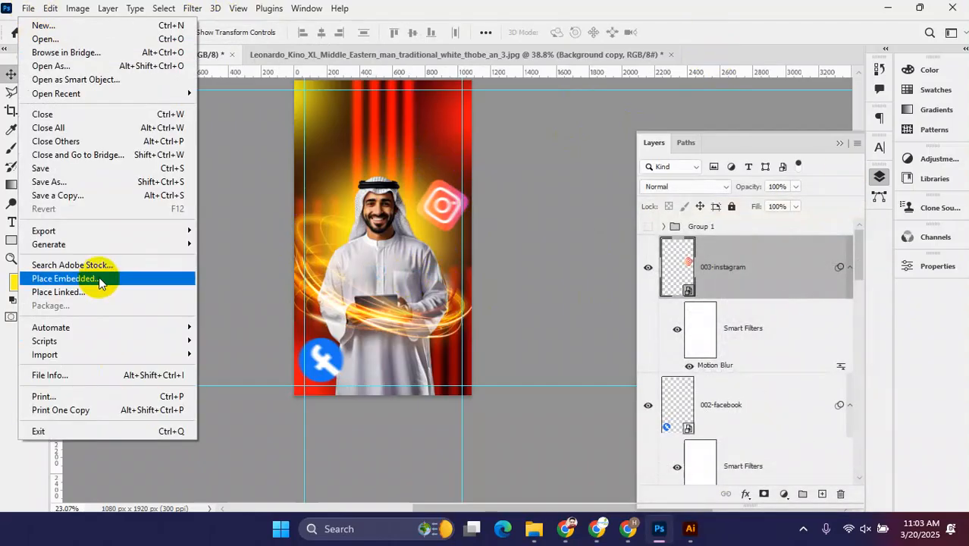
{"action": "left_click", "coordinate": [99, 279]}
{"action": "left_click", "coordinate": [453, 163]}
{"action": "left_click", "coordinate": [618, 140]}
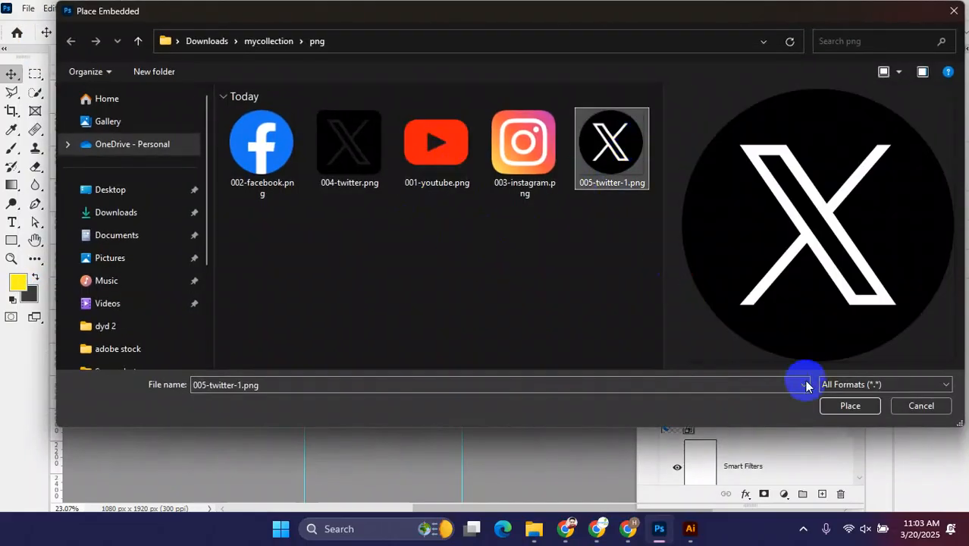
{"action": "left_click", "coordinate": [860, 408]}
- Scale the X icon to about 7.7% and place it unrotated to the upper left of the man's head
{"action": "left_click_drag", "start_coordinate": [381, 147], "coordinate": [400, 263]}
{"action": "left_click_drag", "start_coordinate": [384, 292], "coordinate": [325, 127]}
{"action": "left_click_drag", "start_coordinate": [328, 148], "coordinate": [329, 176]}
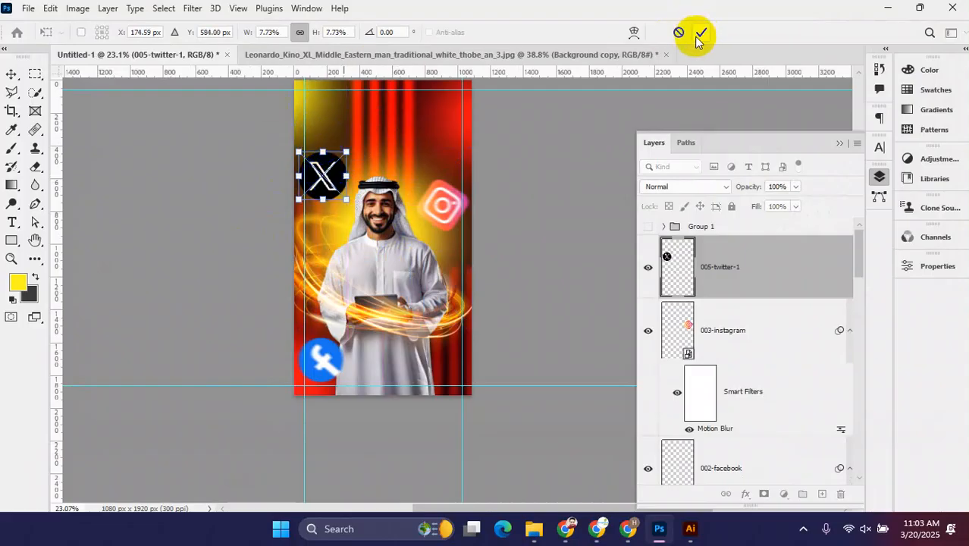
{"action": "left_click", "coordinate": [700, 35]}
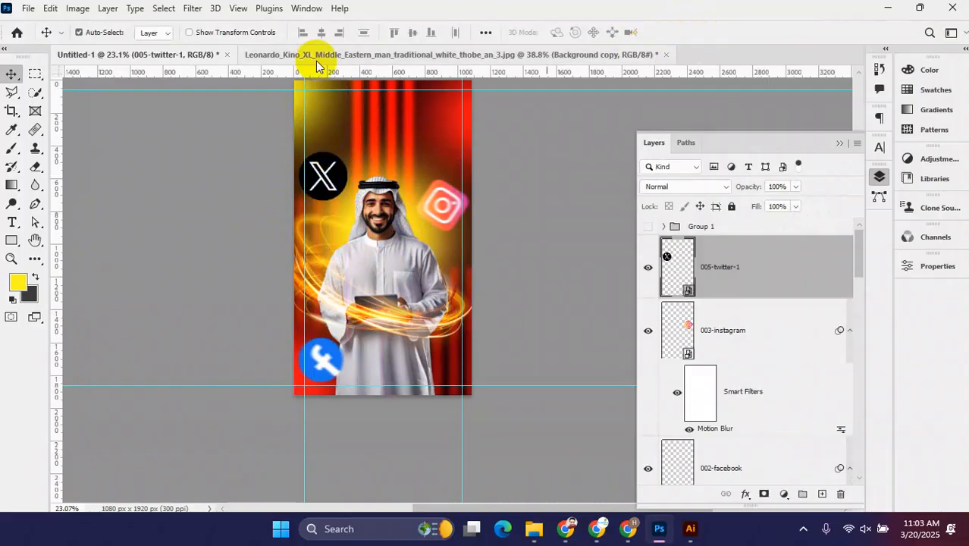
- Apply a Motion Blur with an angle of 0° and a distance of 24 pixels to the X icon
{"action": "left_click", "coordinate": [194, 9]}
{"action": "mouse_move", "coordinate": [277, 192]}
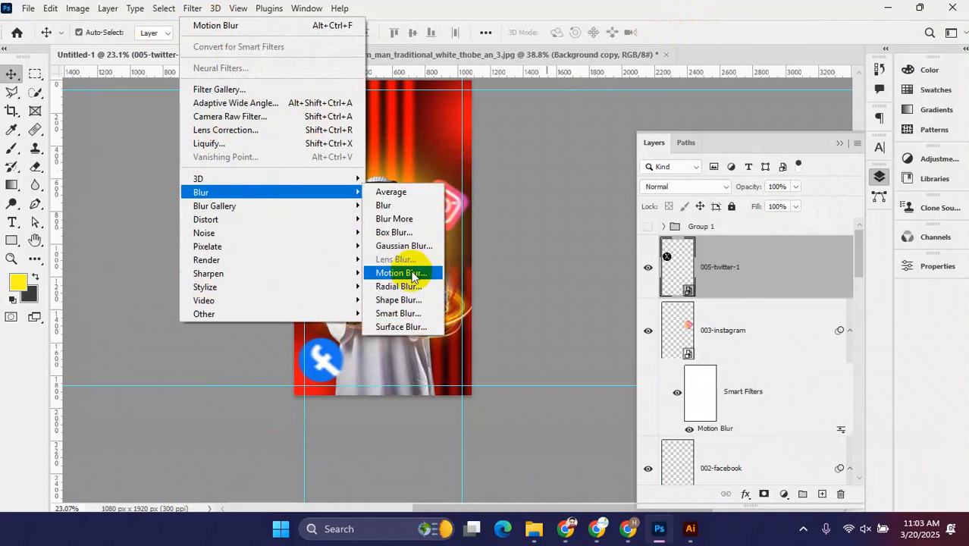
{"action": "left_click", "coordinate": [400, 273]}
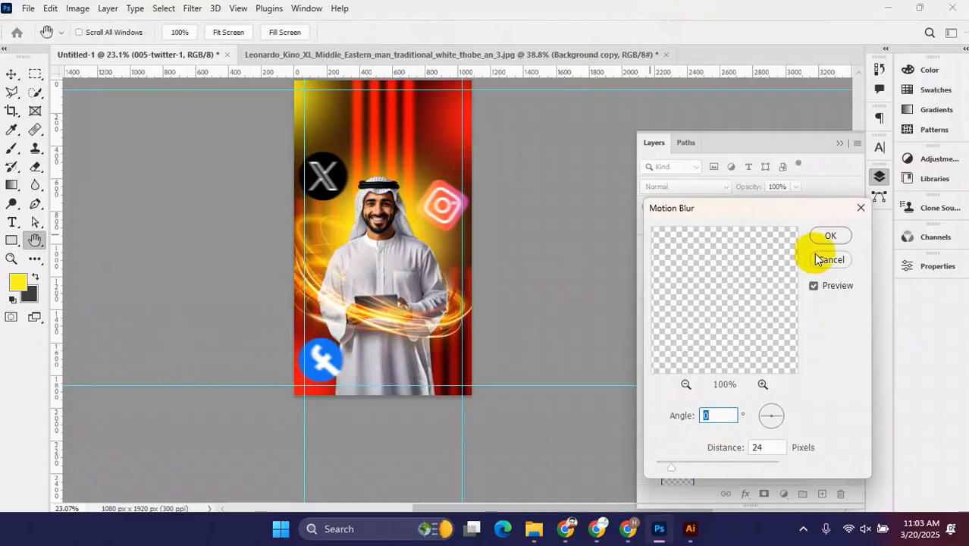
{"action": "left_click", "coordinate": [832, 238]}
- Examine the whole story design and its blurred social media icons at several zoom levels
{"action": "scroll", "coordinate": [299, 218], "scroll_direction": "down", "scroll_amount": 3}
{"action": "scroll", "coordinate": [300, 218], "scroll_direction": "up", "scroll_amount": 4}
{"action": "scroll", "coordinate": [299, 218], "scroll_direction": "down", "scroll_amount": 3}
{"action": "scroll", "coordinate": [299, 219], "scroll_direction": "down", "scroll_amount": 2}
{"action": "scroll", "coordinate": [424, 269], "scroll_direction": "up", "scroll_amount": 4}
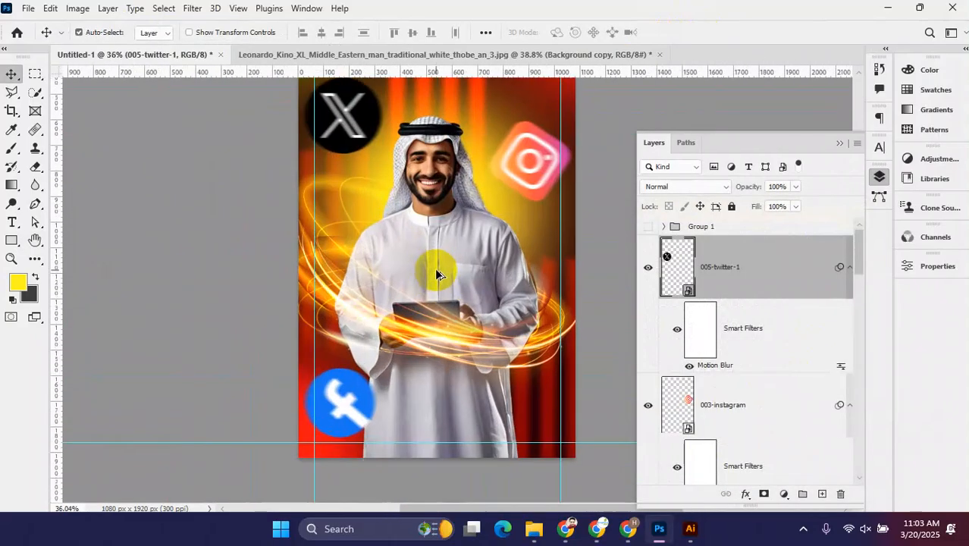
{"action": "scroll", "coordinate": [402, 269], "scroll_direction": "down", "scroll_amount": 3}
{"action": "scroll", "coordinate": [410, 265], "scroll_direction": "up", "scroll_amount": 2}
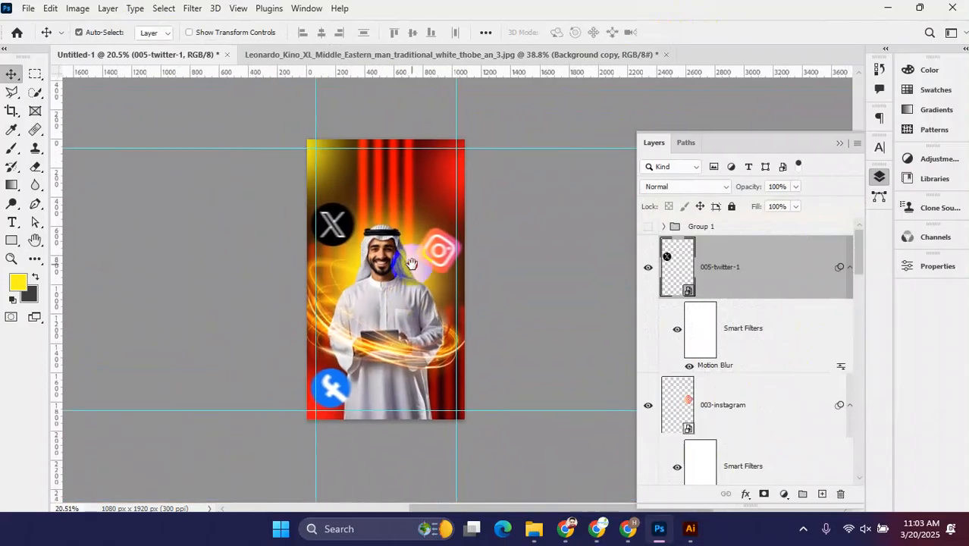
{"action": "scroll", "coordinate": [368, 199], "scroll_direction": "up", "scroll_amount": 4}
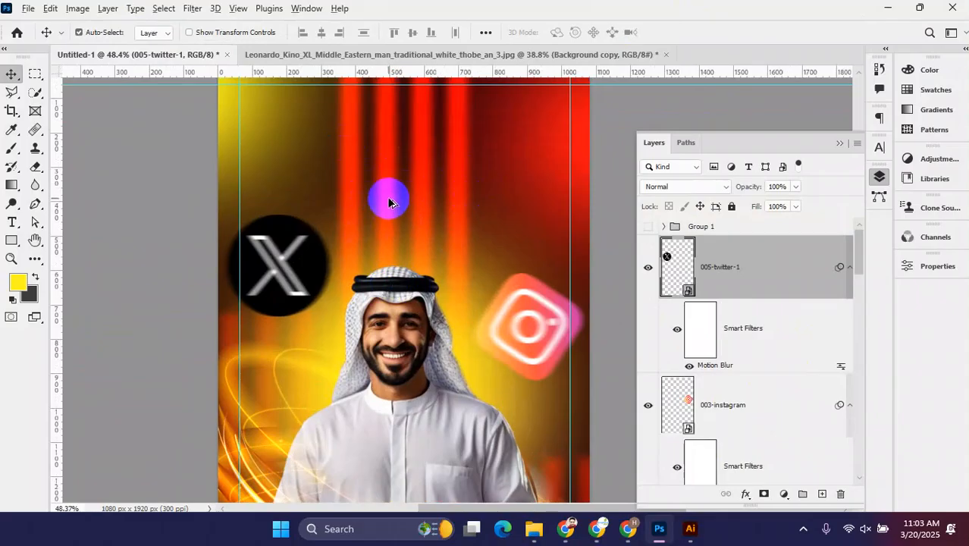
{"action": "scroll", "coordinate": [388, 200], "scroll_direction": "down", "scroll_amount": 1}
{"action": "left_click_drag", "start_coordinate": [456, 472], "coordinate": [424, 235]}
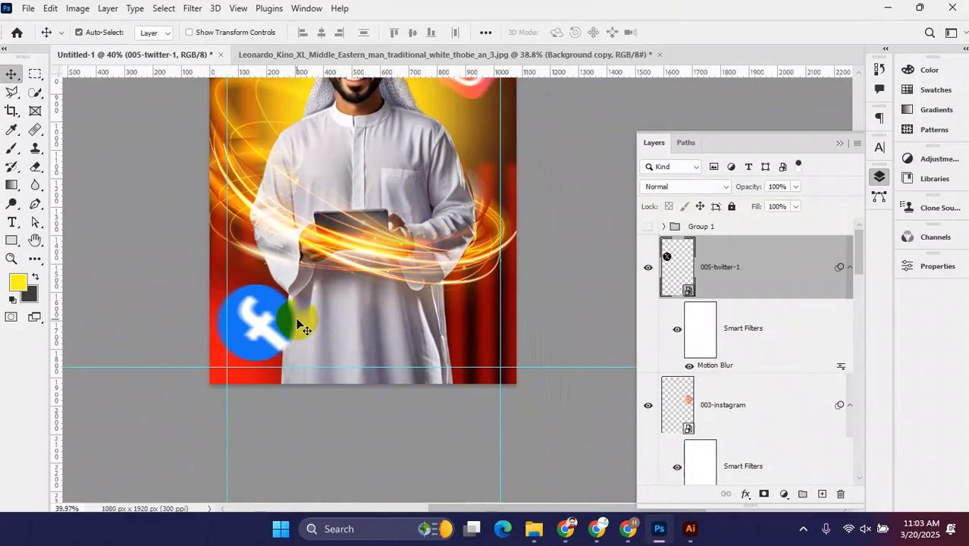
{"action": "scroll", "coordinate": [345, 300], "scroll_direction": "down", "scroll_amount": 3}
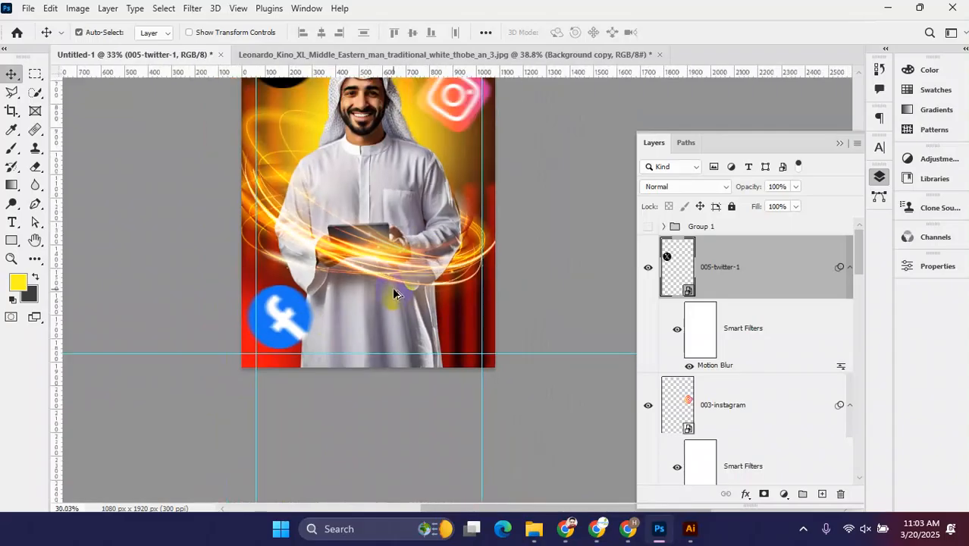
{"action": "scroll", "coordinate": [398, 288], "scroll_direction": "up", "scroll_amount": 3}
{"action": "scroll", "coordinate": [396, 281], "scroll_direction": "down", "scroll_amount": 4}
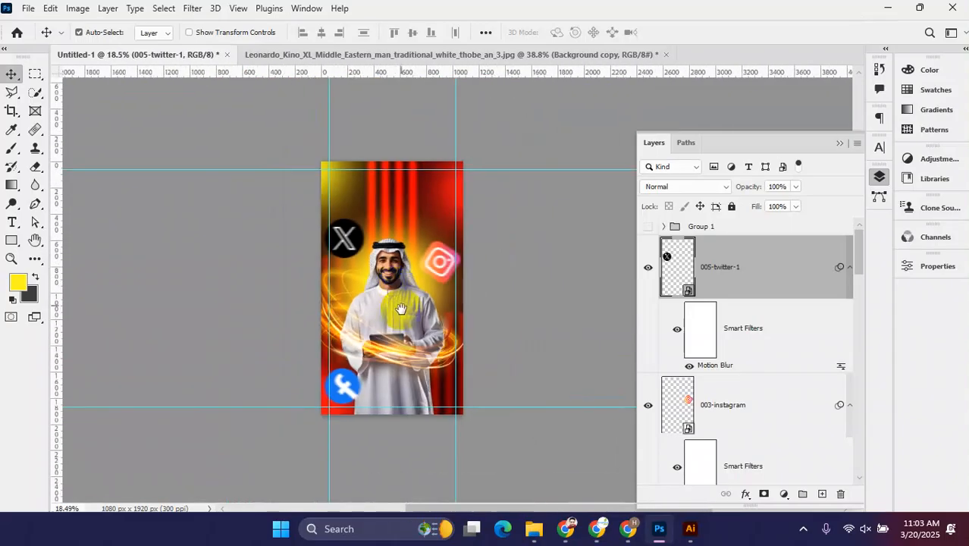
{"action": "scroll", "coordinate": [401, 319], "scroll_direction": "up", "scroll_amount": 4}
{"action": "scroll", "coordinate": [402, 327], "scroll_direction": "down", "scroll_amount": 3}
{"action": "scroll", "coordinate": [402, 327], "scroll_direction": "down", "scroll_amount": 2}
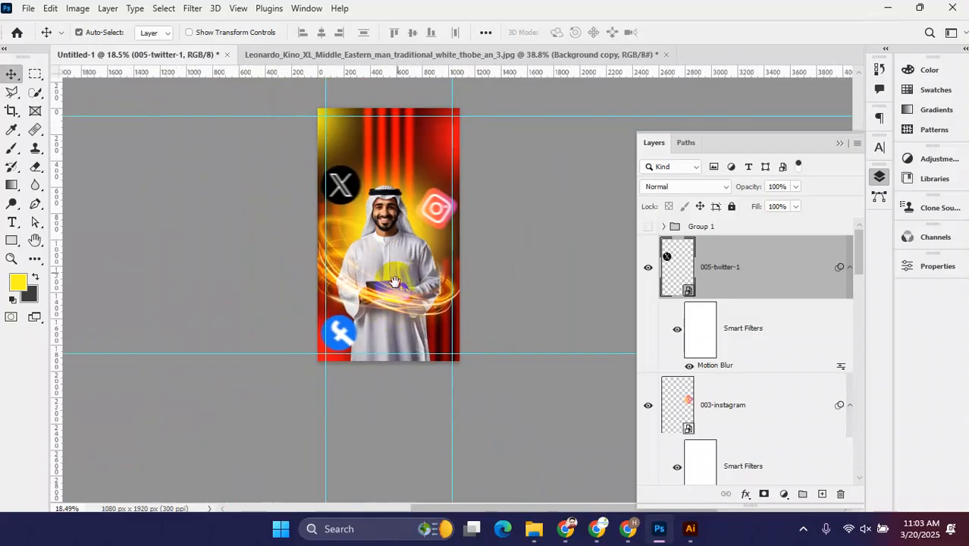
{"action": "scroll", "coordinate": [383, 325], "scroll_direction": "up", "scroll_amount": 3}
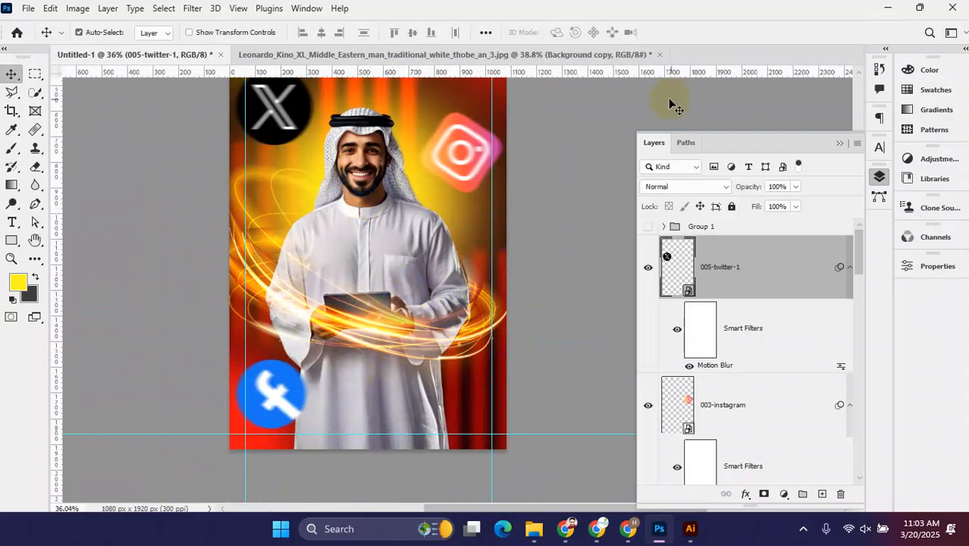
{"action": "left_click", "coordinate": [657, 55]}
{"action": "left_click", "coordinate": [660, 56]}
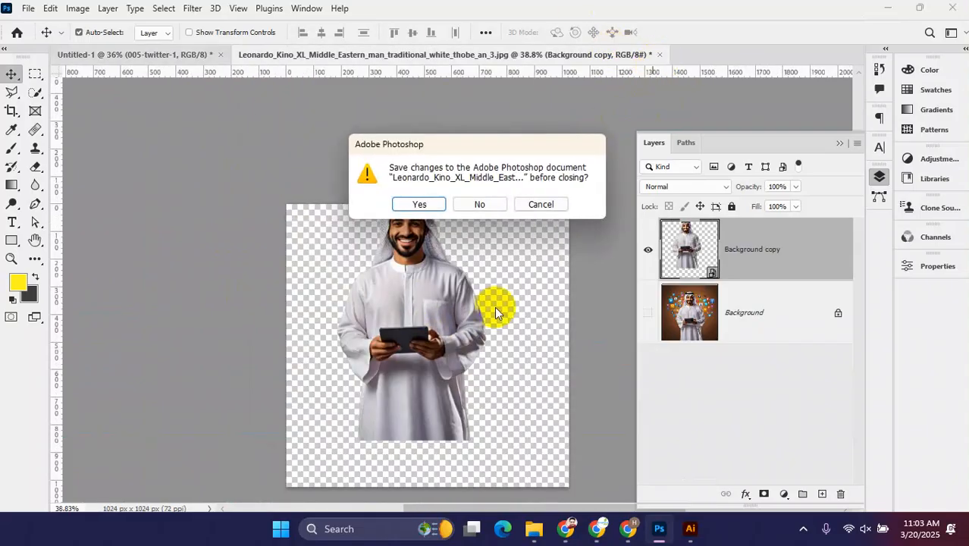
{"action": "left_click", "coordinate": [542, 205]}
- Create a new document 2000 x 2000 pixels at 300 ppi in RGB with a white background
{"action": "left_click", "coordinate": [32, 10]}
{"action": "left_click", "coordinate": [37, 27]}
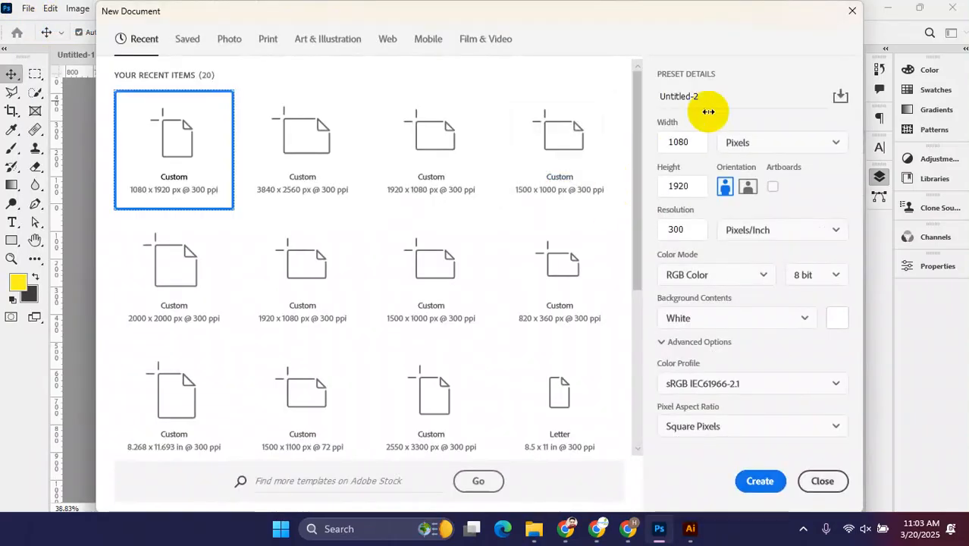
{"action": "double_click", "coordinate": [686, 143]}
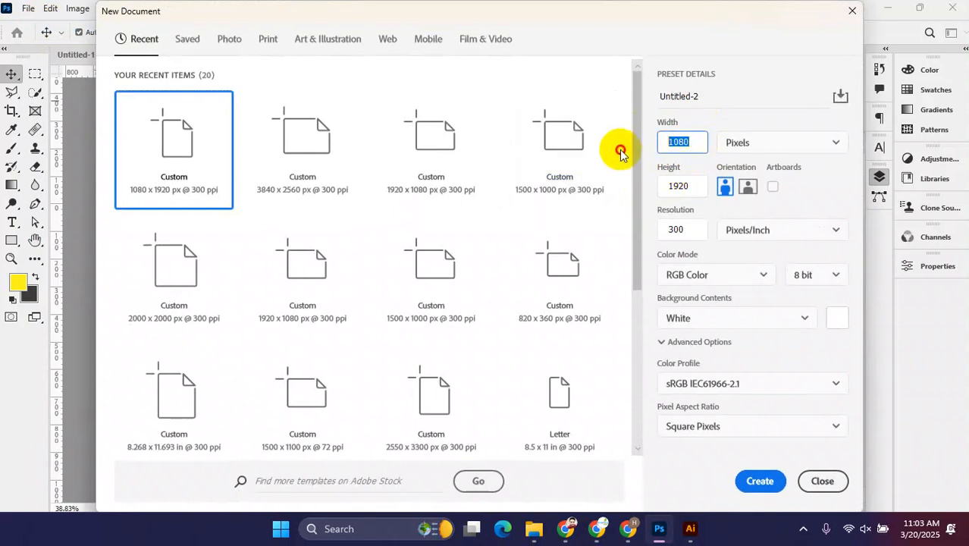
{"action": "double_click", "coordinate": [677, 185]}
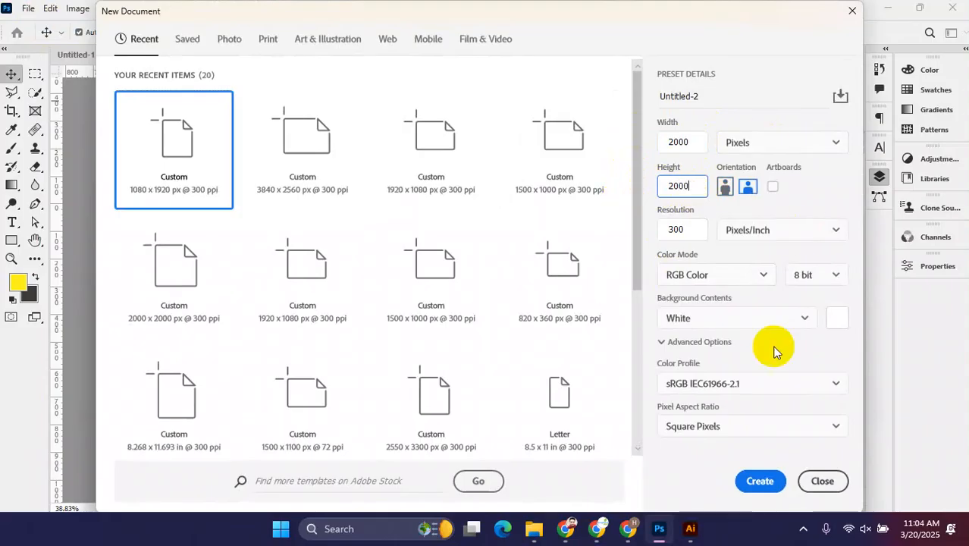
{"action": "left_click", "coordinate": [753, 481]}
- Add a solid colour fill layer in dark green (#008447) above the white background
{"action": "scroll", "coordinate": [439, 287], "scroll_direction": "down", "scroll_amount": 1}
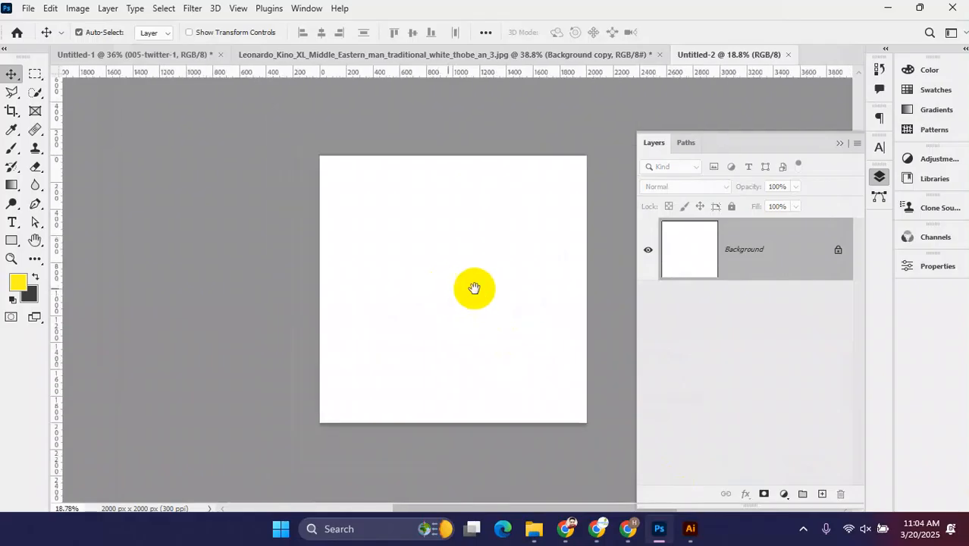
{"action": "left_click_drag", "start_coordinate": [474, 288], "coordinate": [423, 243]}
{"action": "left_click", "coordinate": [785, 495]}
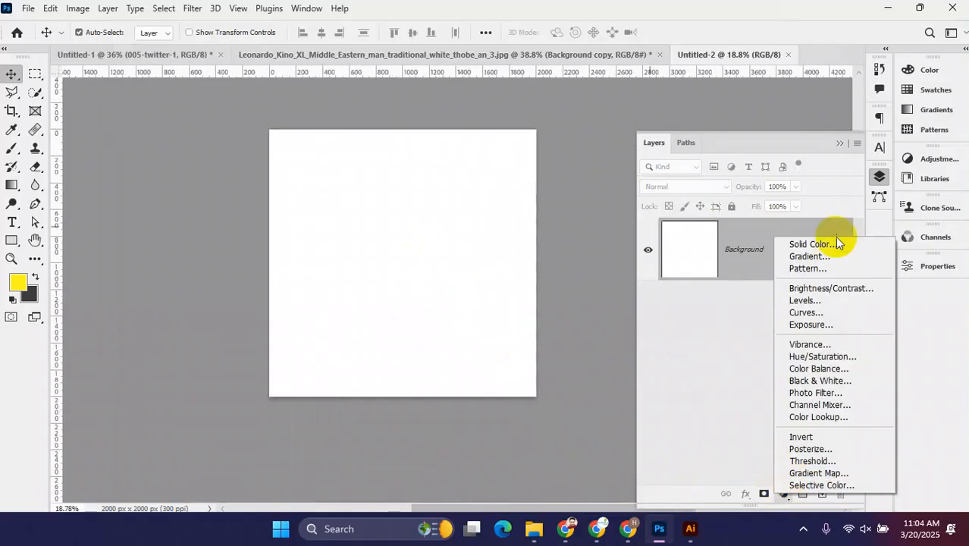
{"action": "left_click", "coordinate": [810, 245]}
{"action": "left_click_drag", "start_coordinate": [605, 303], "coordinate": [607, 356]}
{"action": "left_click_drag", "start_coordinate": [574, 329], "coordinate": [602, 352]}
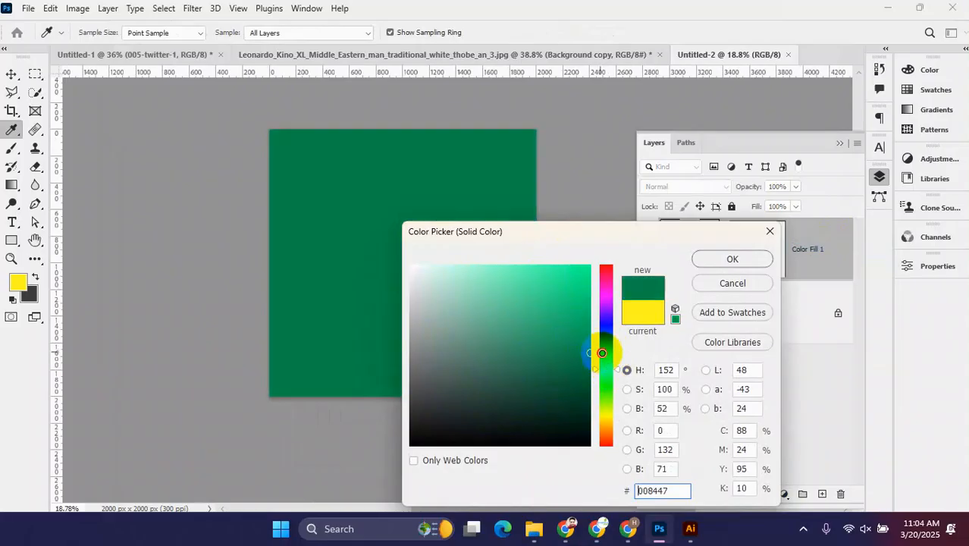
{"action": "left_click", "coordinate": [734, 260]}
- Copy the cut-out man from the Leonardo_Kino photo document into the green document, standing on its bottom edge
{"action": "left_click", "coordinate": [493, 55]}
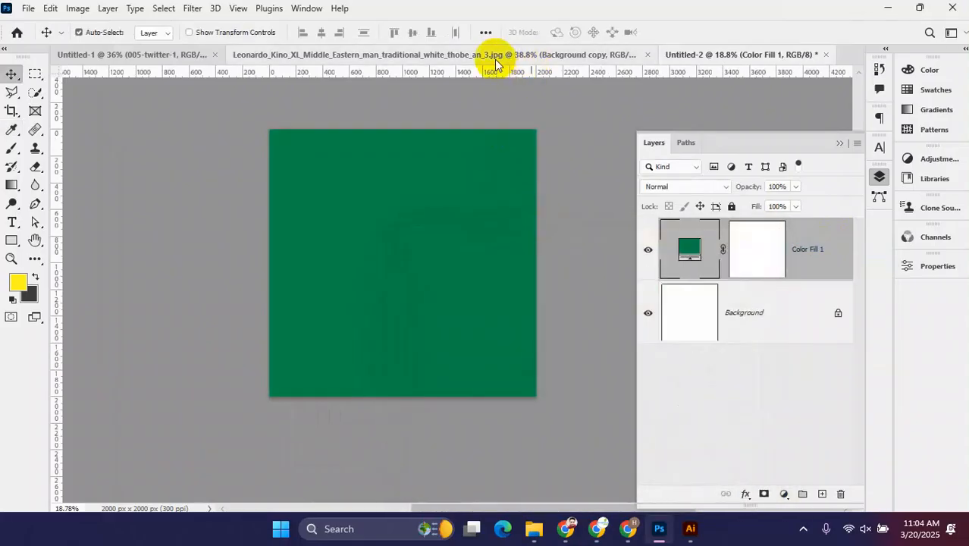
{"action": "left_click_drag", "start_coordinate": [466, 303], "coordinate": [680, 59]}
{"action": "left_click_drag", "start_coordinate": [429, 274], "coordinate": [398, 346]}
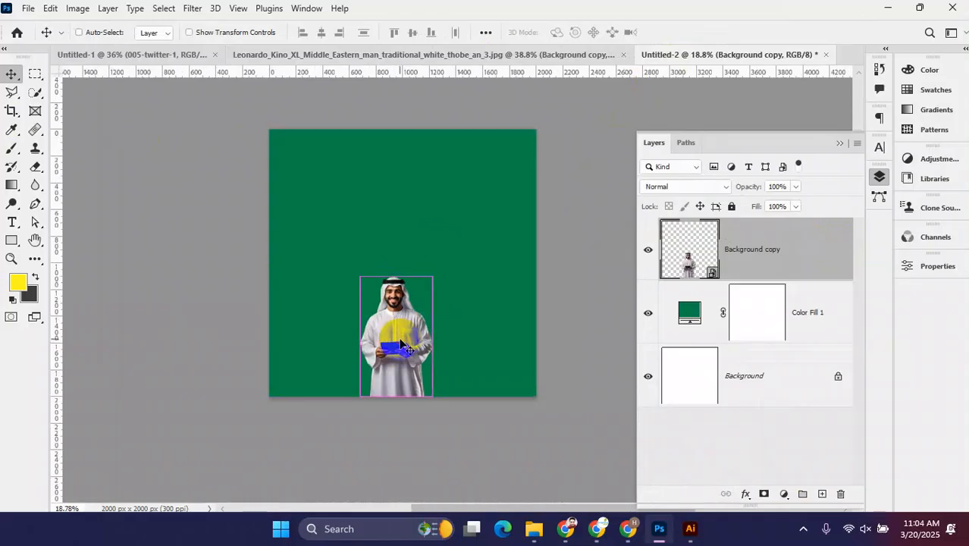
- Scale the man up proportionally to about 42.7%, keeping his base on the canvas's bottom edge
{"action": "key", "text": "ctrl+t"}
{"action": "left_click_drag", "start_coordinate": [395, 276], "coordinate": [396, 182]}
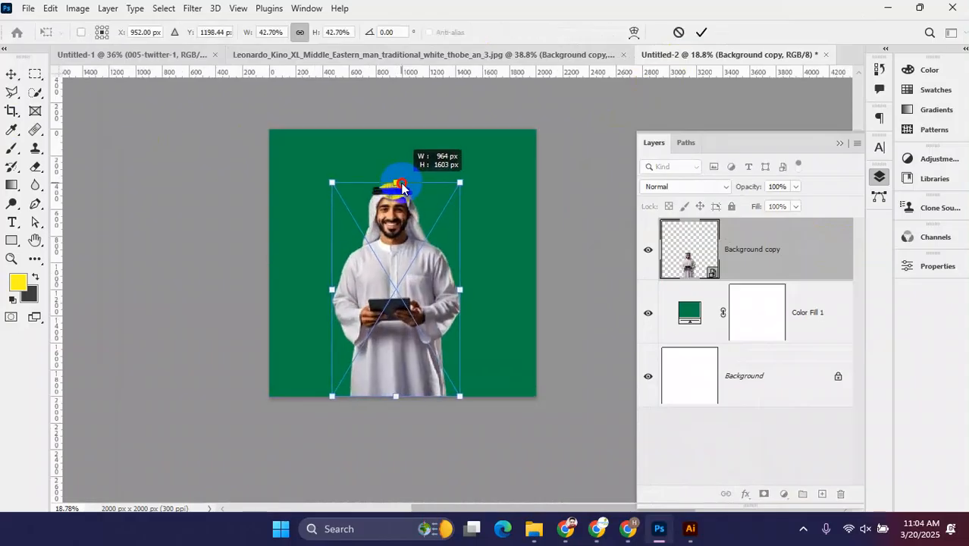
{"action": "left_click", "coordinate": [703, 33]}
- Draw a flat horizontal ellipse shape about 959 x 239 px and place it across the man's chest above the tablet
{"action": "scroll", "coordinate": [424, 274], "scroll_direction": "up", "scroll_amount": 3}
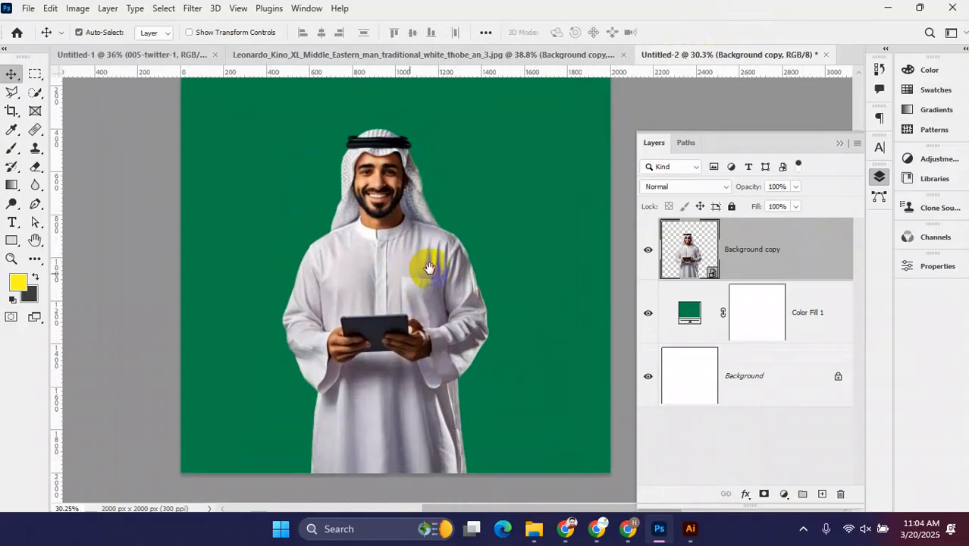
{"action": "left_click", "coordinate": [433, 275]}
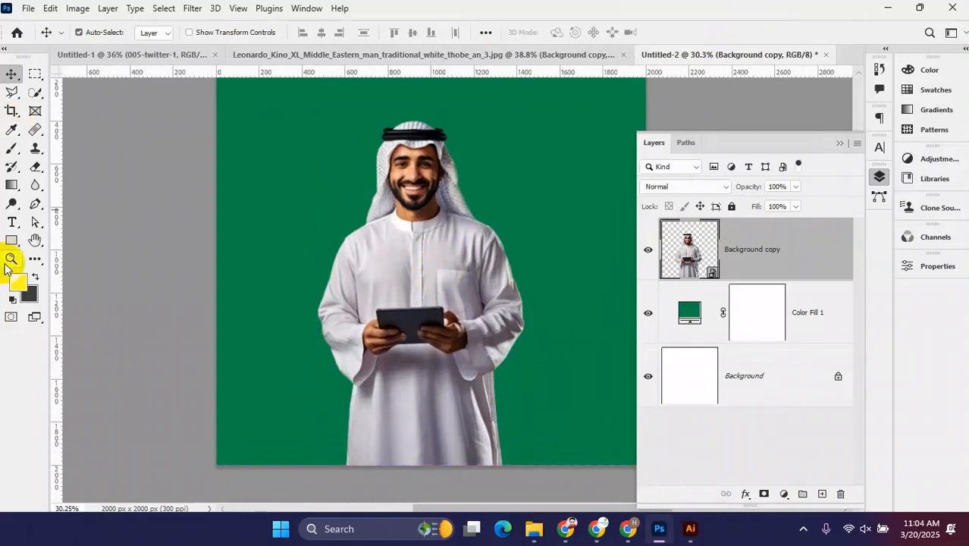
{"action": "left_click", "coordinate": [13, 240]}
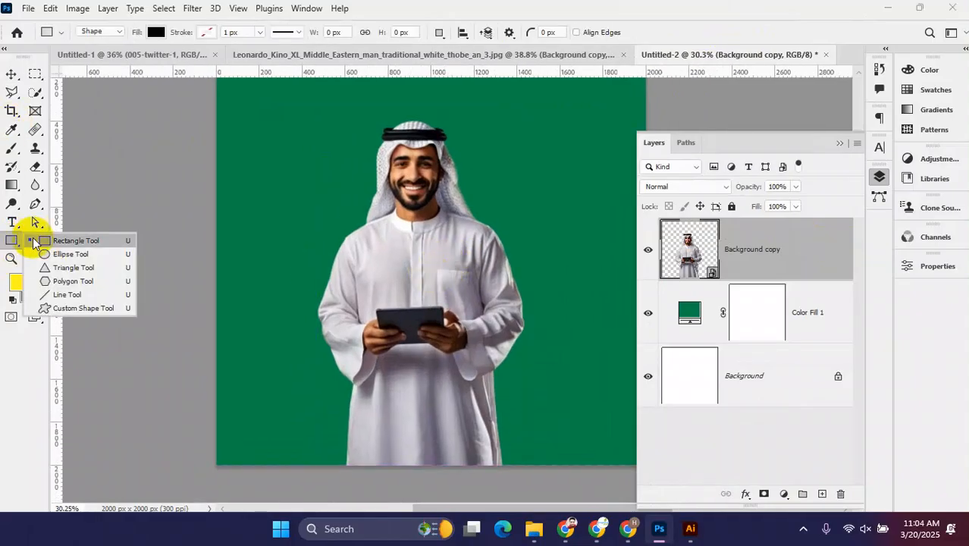
{"action": "left_click", "coordinate": [74, 241]}
{"action": "left_click_drag", "start_coordinate": [339, 168], "coordinate": [545, 218]}
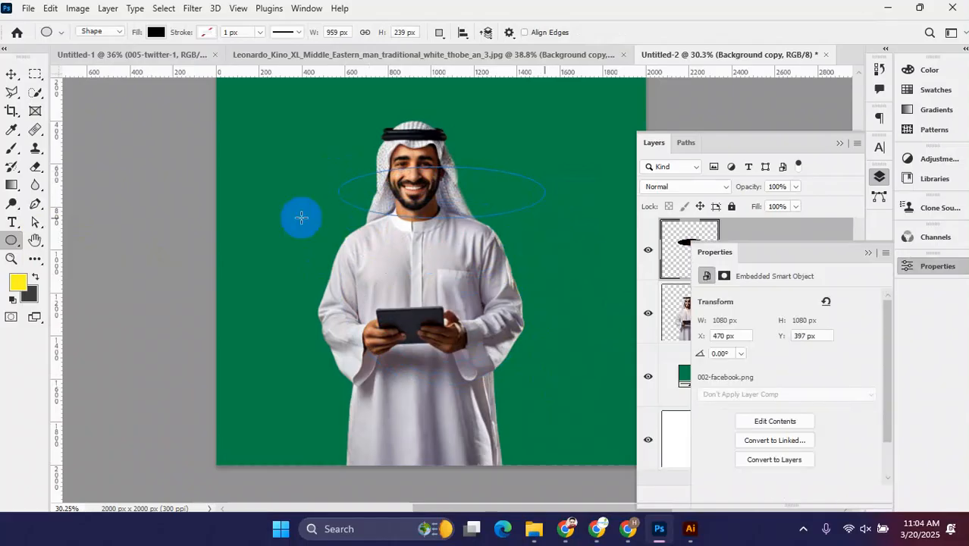
{"action": "left_click", "coordinate": [11, 76]}
{"action": "left_click_drag", "start_coordinate": [468, 199], "coordinate": [448, 282]}
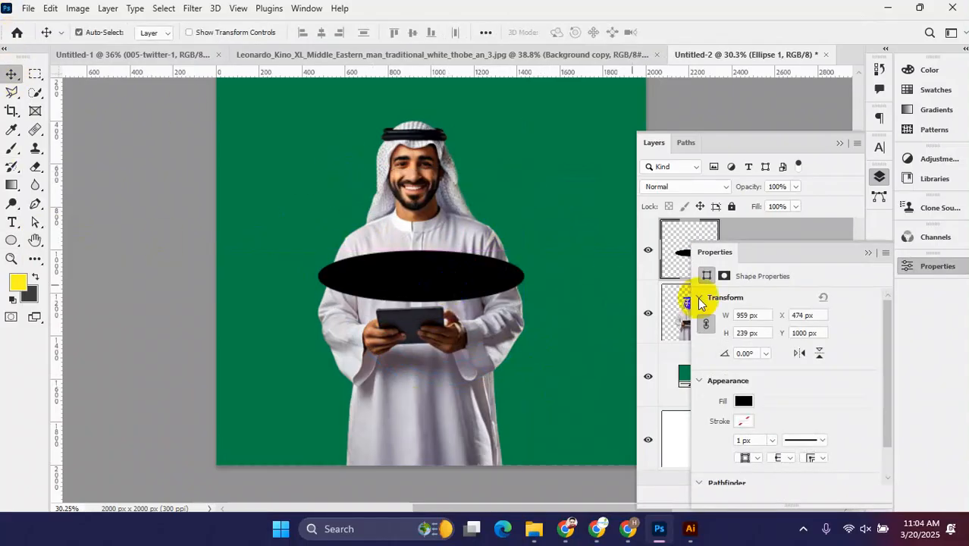
- Remove the ellipse's fill and give it a yellow stroke from the recently used colours
{"action": "left_click", "coordinate": [744, 403]}
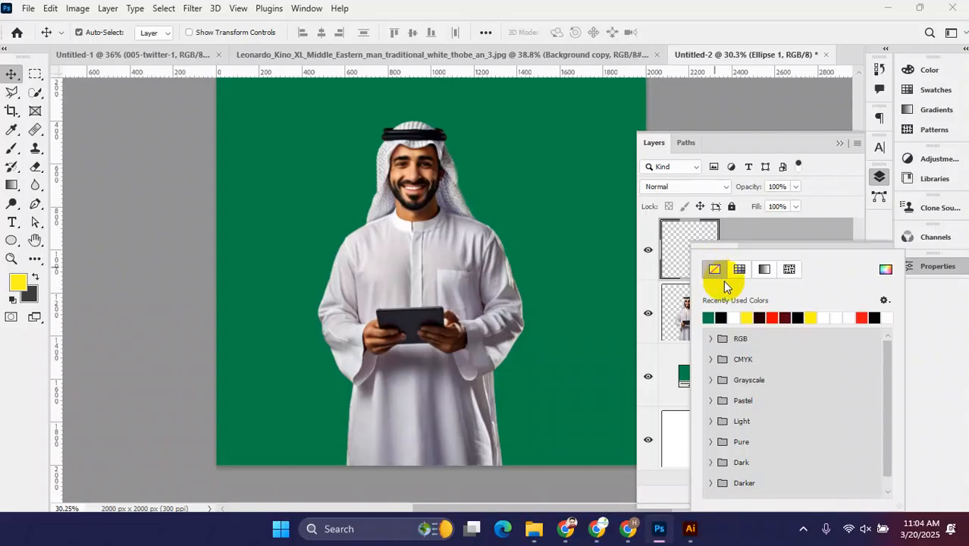
{"action": "left_click", "coordinate": [786, 246]}
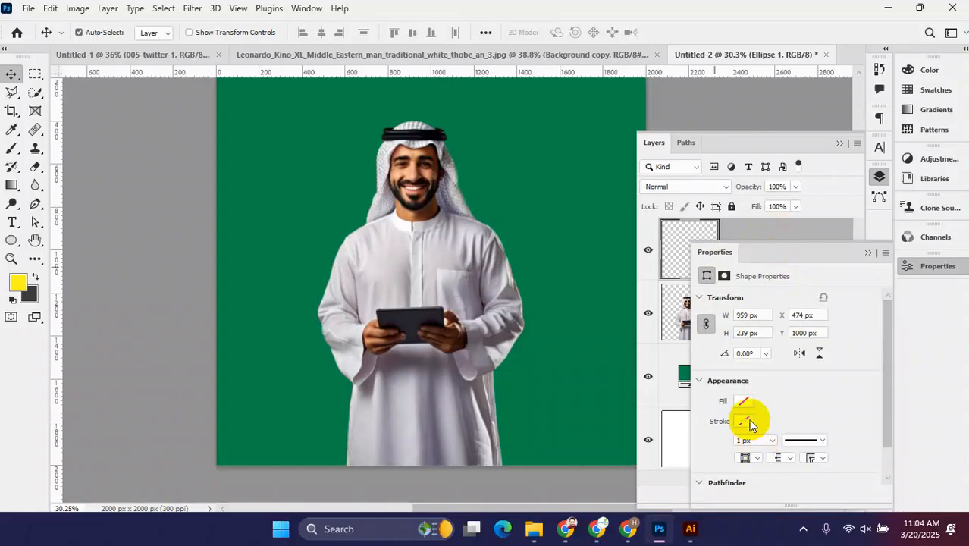
{"action": "left_click", "coordinate": [748, 425]}
{"action": "left_click", "coordinate": [721, 318]}
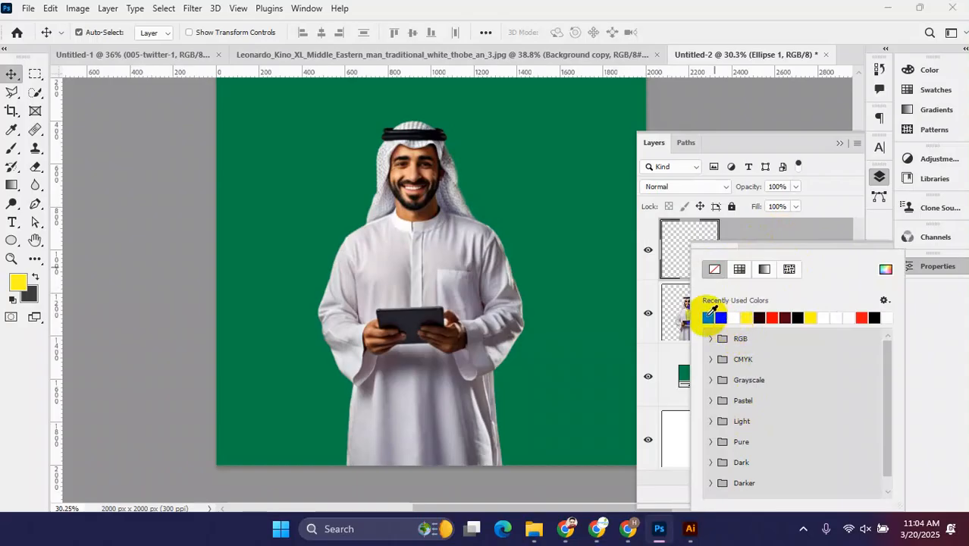
{"action": "left_click", "coordinate": [753, 317]}
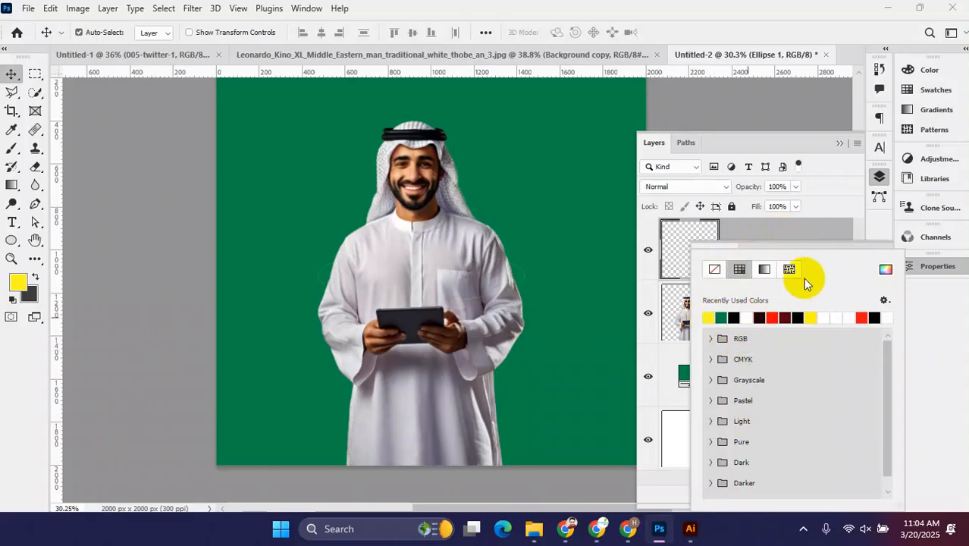
{"action": "left_click", "coordinate": [820, 244]}
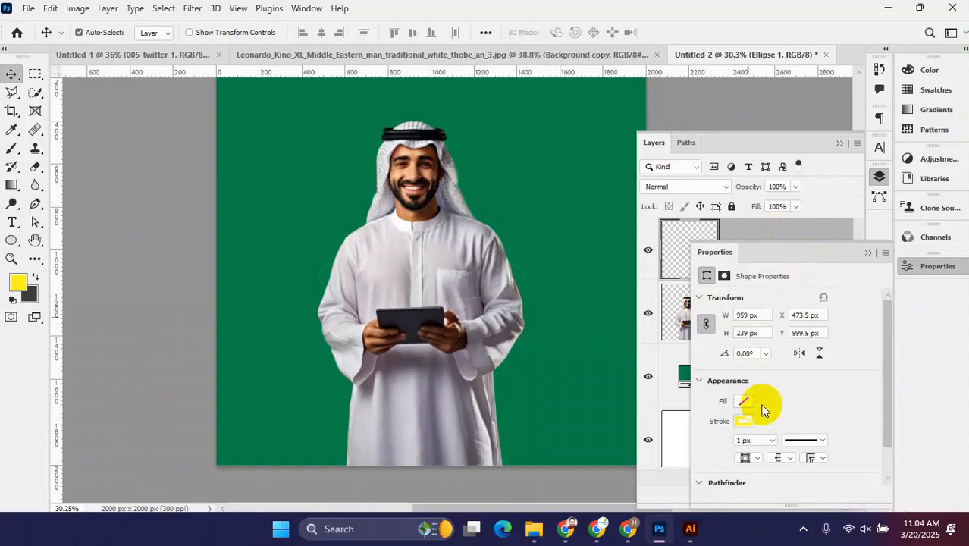
- Thicken the ellipse's stroke to about 12.87 px and change its colour to red
{"action": "left_click", "coordinate": [773, 442]}
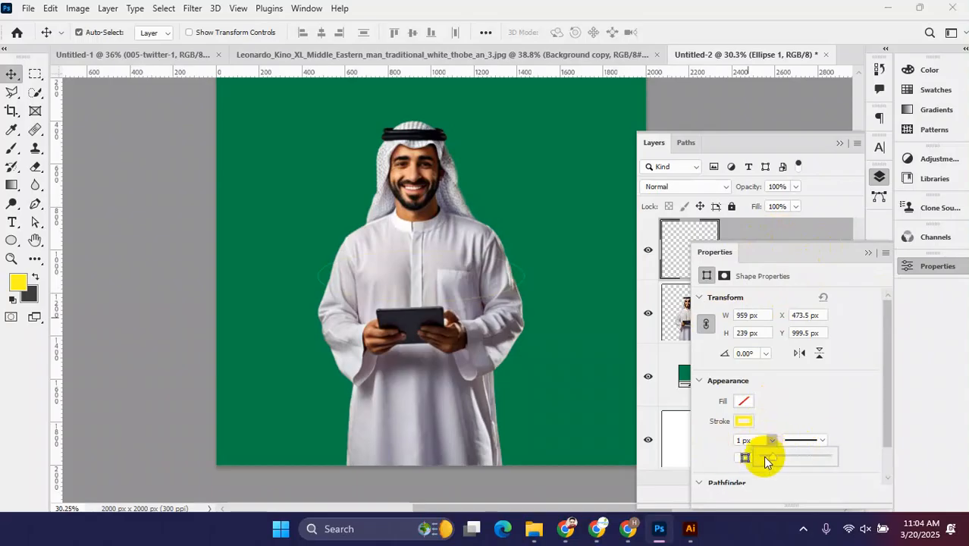
{"action": "left_click_drag", "start_coordinate": [779, 455], "coordinate": [776, 459]}
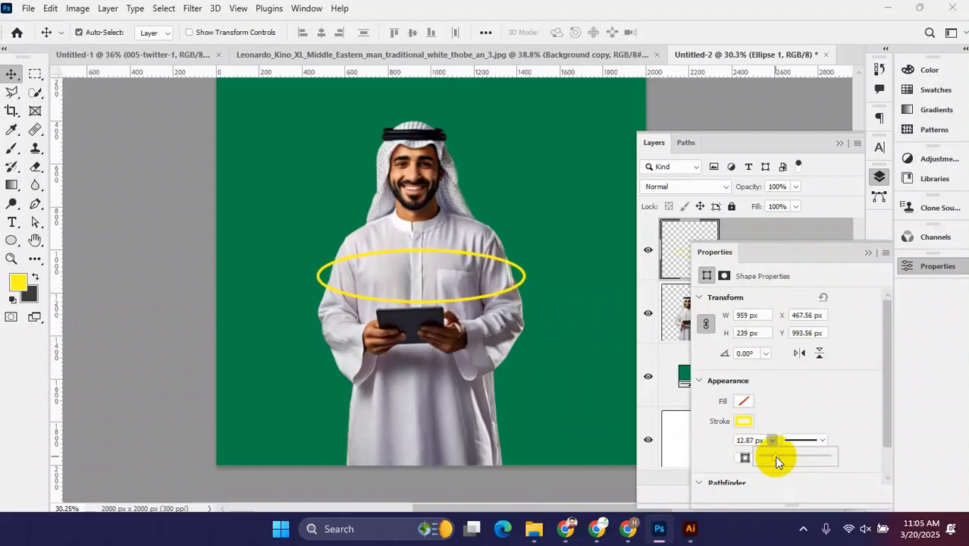
{"action": "left_click", "coordinate": [793, 411]}
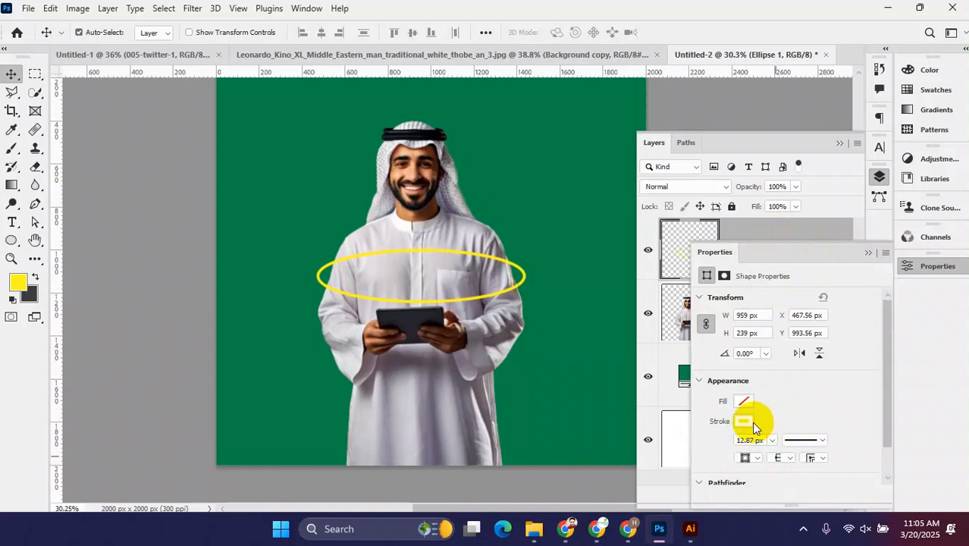
{"action": "left_click", "coordinate": [753, 424]}
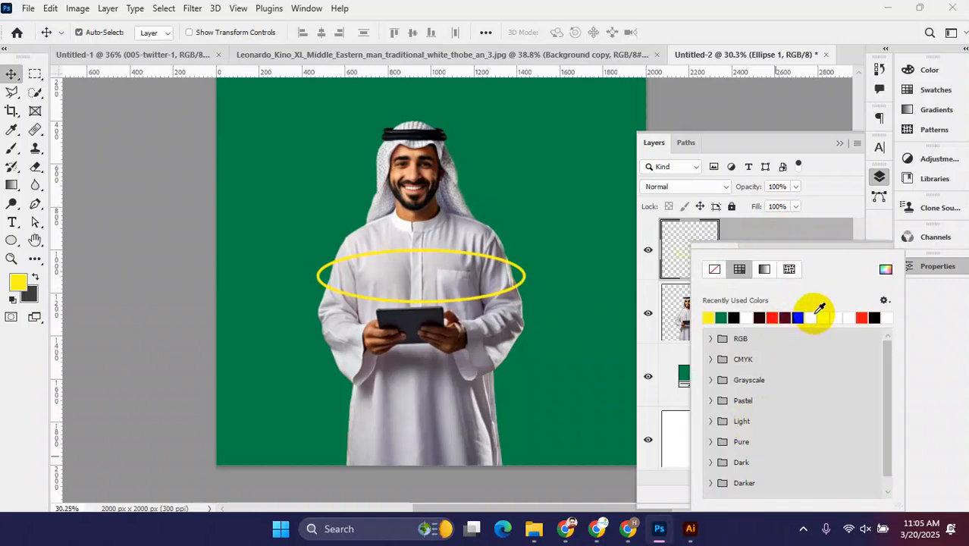
{"action": "left_click", "coordinate": [777, 317]}
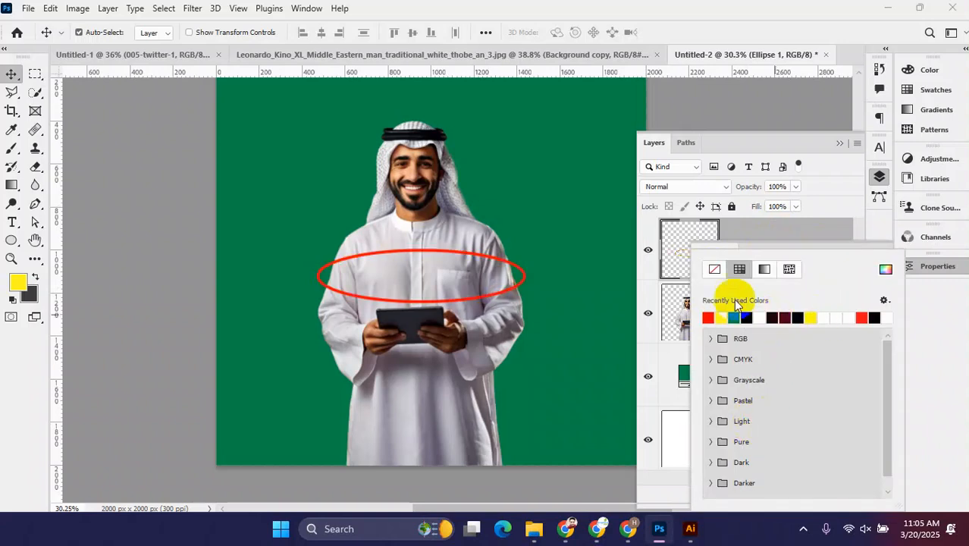
{"action": "left_click", "coordinate": [818, 247]}
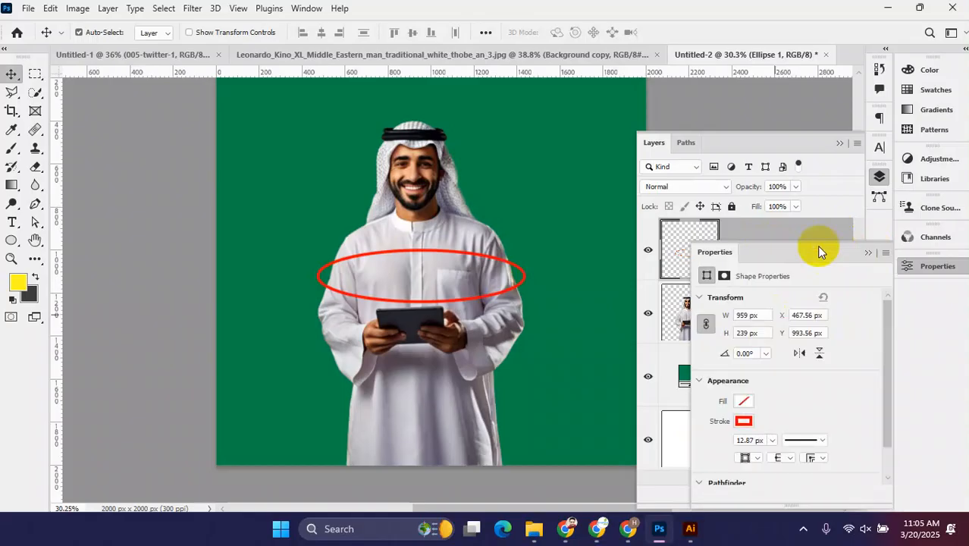
{"action": "scroll", "coordinate": [438, 304], "scroll_direction": "down", "scroll_amount": 5}
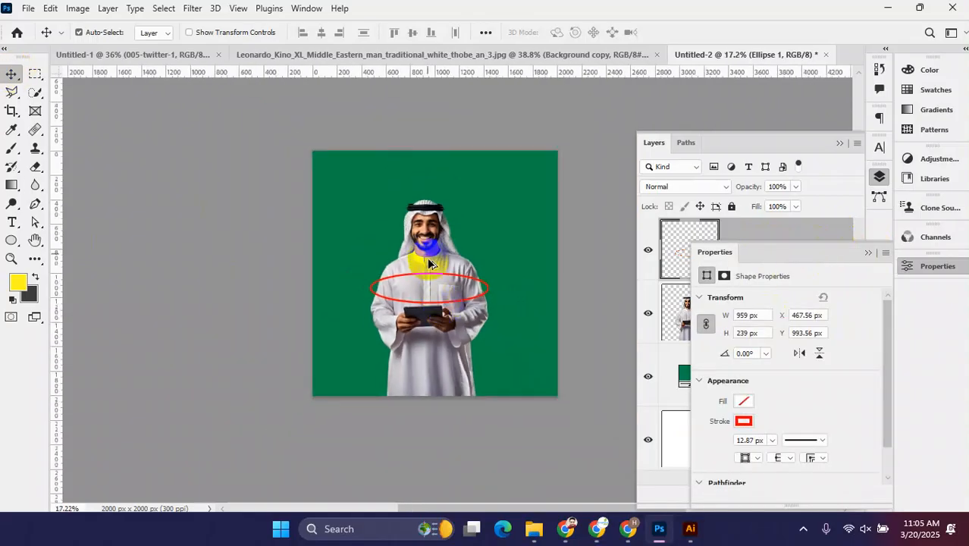
{"action": "scroll", "coordinate": [437, 273], "scroll_direction": "up", "scroll_amount": 10}
{"action": "left_click_drag", "start_coordinate": [437, 289], "coordinate": [359, 273]}
{"action": "scroll", "coordinate": [359, 273], "scroll_direction": "down", "scroll_amount": 3}
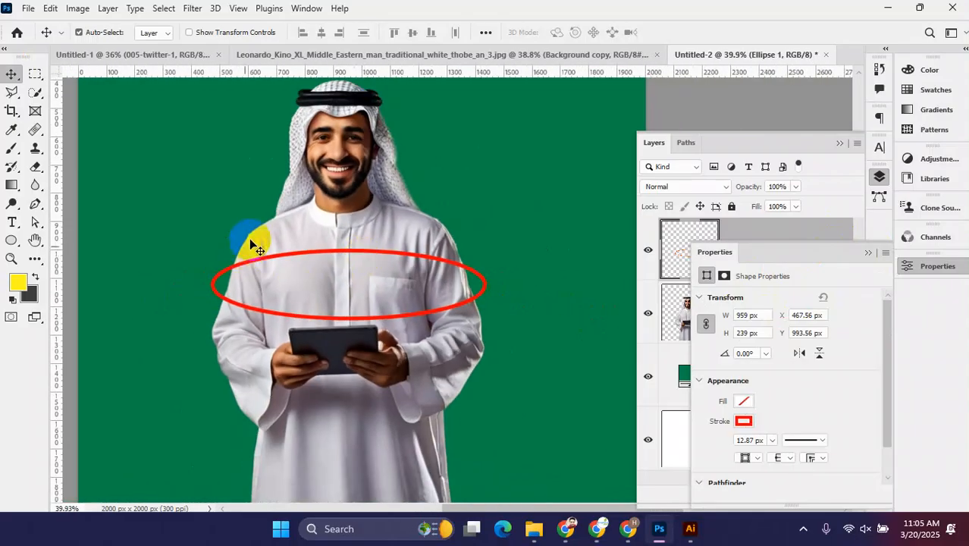
{"action": "left_click", "coordinate": [868, 252]}
{"action": "left_click", "coordinate": [768, 317]}
{"action": "right_click", "coordinate": [688, 315]}
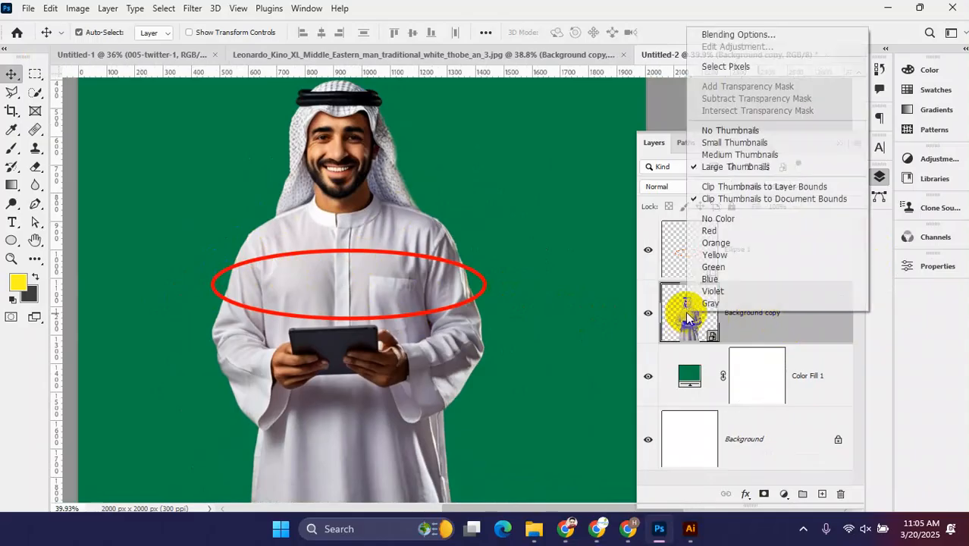
{"action": "left_click", "coordinate": [730, 68]}
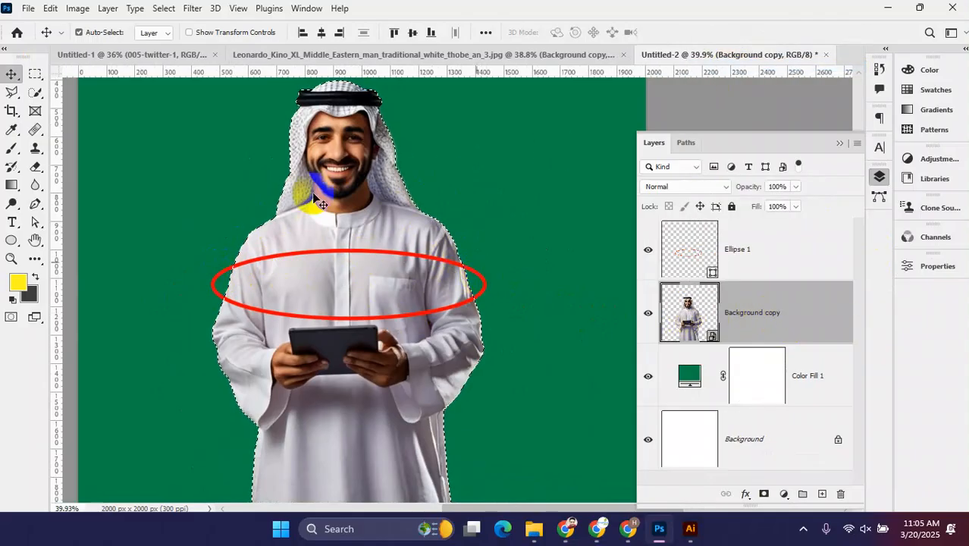
{"action": "key", "text": "ctrl+d"}
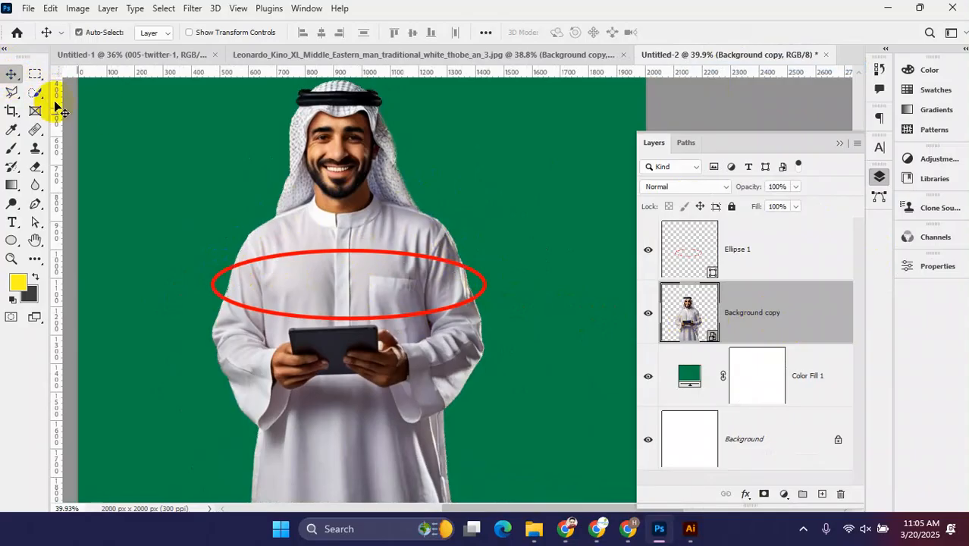
- Select the red ellipse layer and add an Outer Glow effect to it in its layer style
{"action": "scroll", "coordinate": [342, 288], "scroll_direction": "down", "scroll_amount": 4}
{"action": "scroll", "coordinate": [364, 305], "scroll_direction": "up", "scroll_amount": 8}
{"action": "left_click_drag", "start_coordinate": [363, 306], "coordinate": [413, 323]}
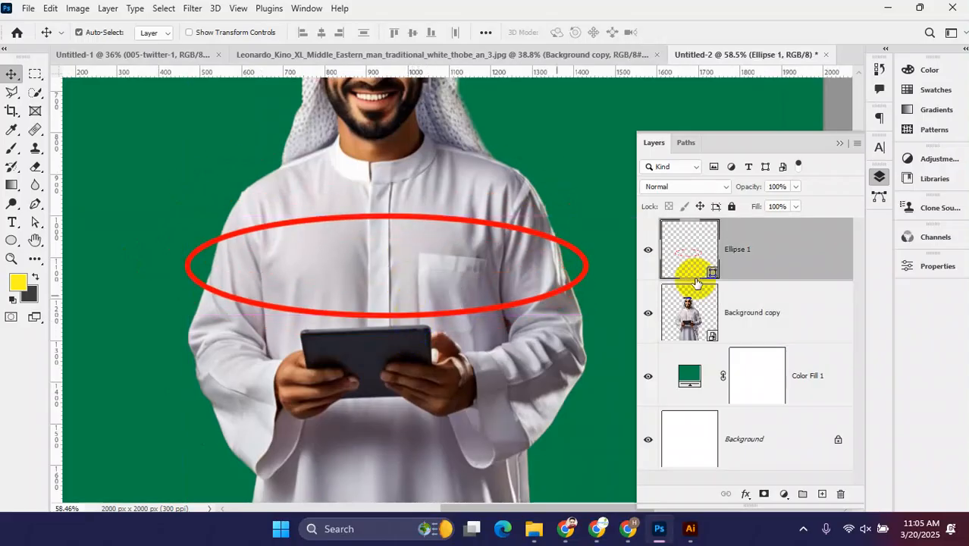
{"action": "right_click", "coordinate": [797, 253]}
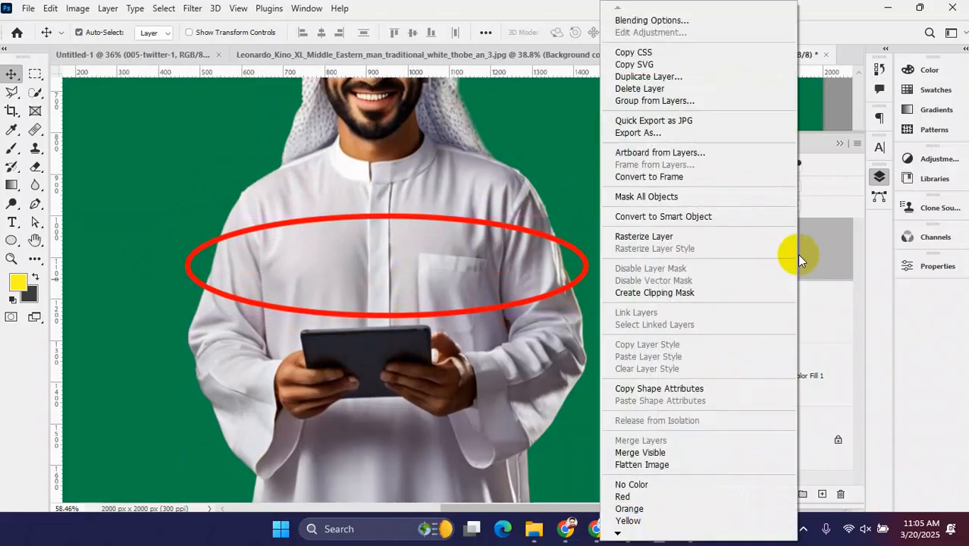
{"action": "left_click", "coordinate": [641, 22]}
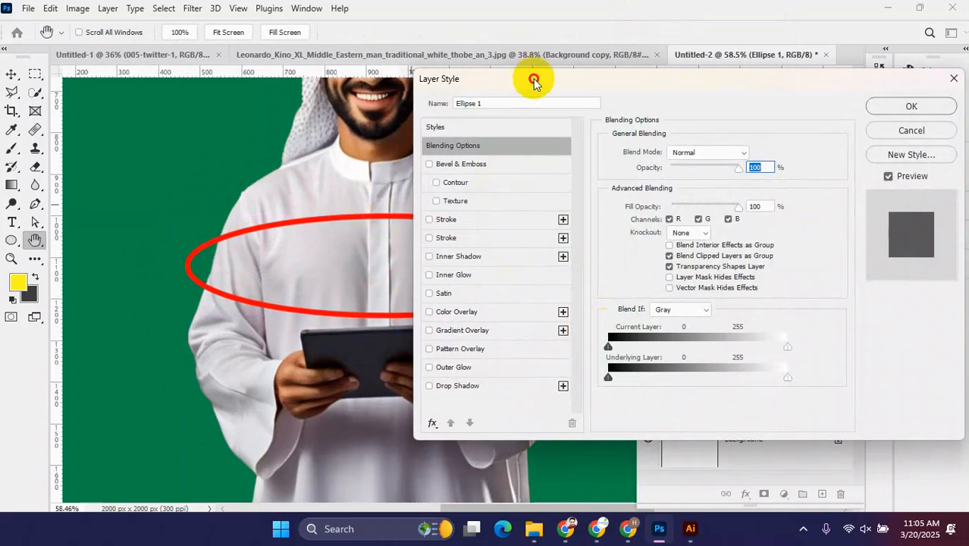
{"action": "left_click_drag", "start_coordinate": [536, 80], "coordinate": [626, 67]}
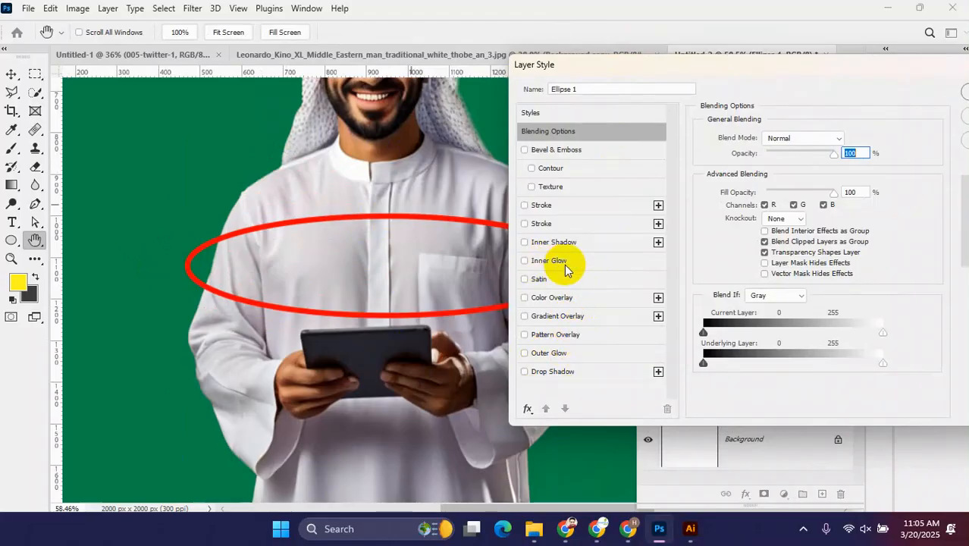
{"action": "left_click", "coordinate": [562, 354]}
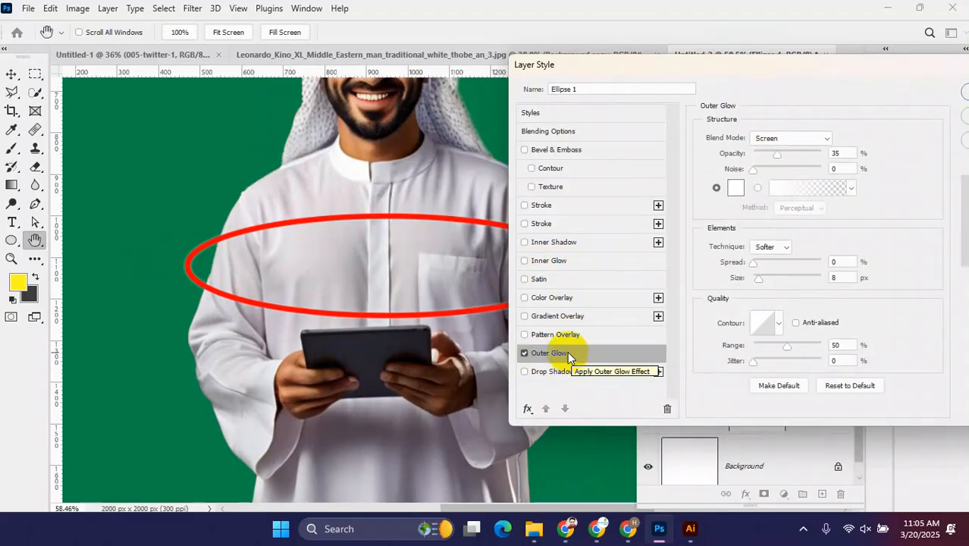
- Use white (ffffff) for the outer glow, with Normal blend mode and 78% opacity
{"action": "left_click", "coordinate": [734, 188]}
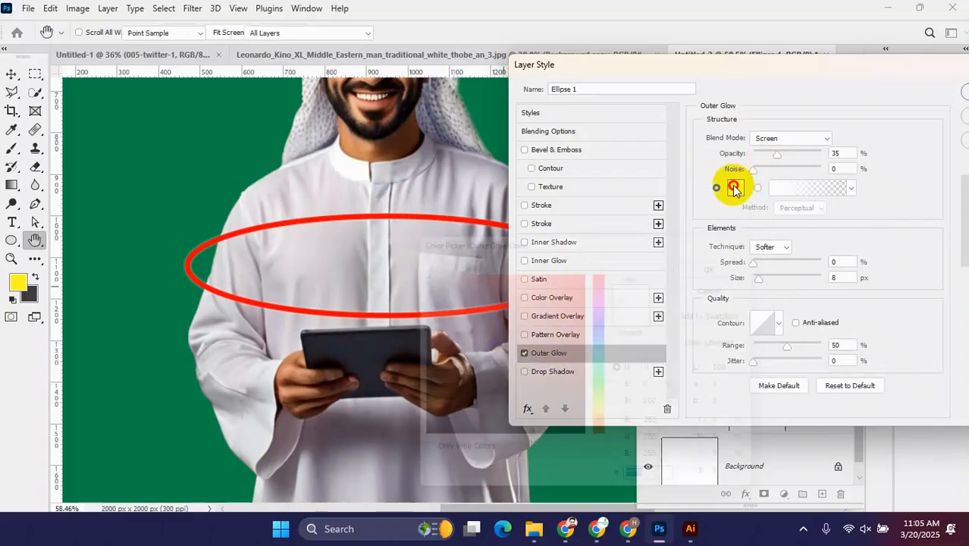
{"action": "left_click_drag", "start_coordinate": [425, 292], "coordinate": [378, 254]}
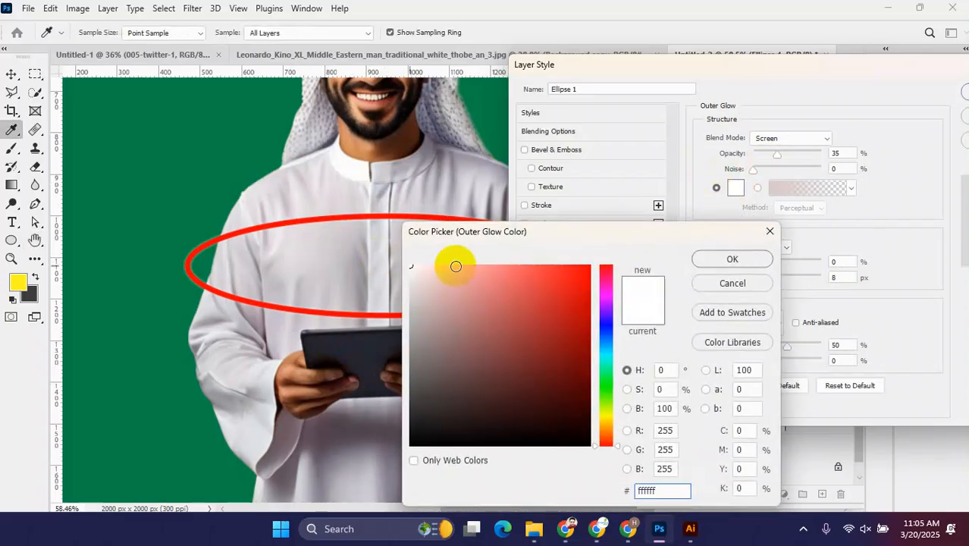
{"action": "left_click", "coordinate": [739, 258]}
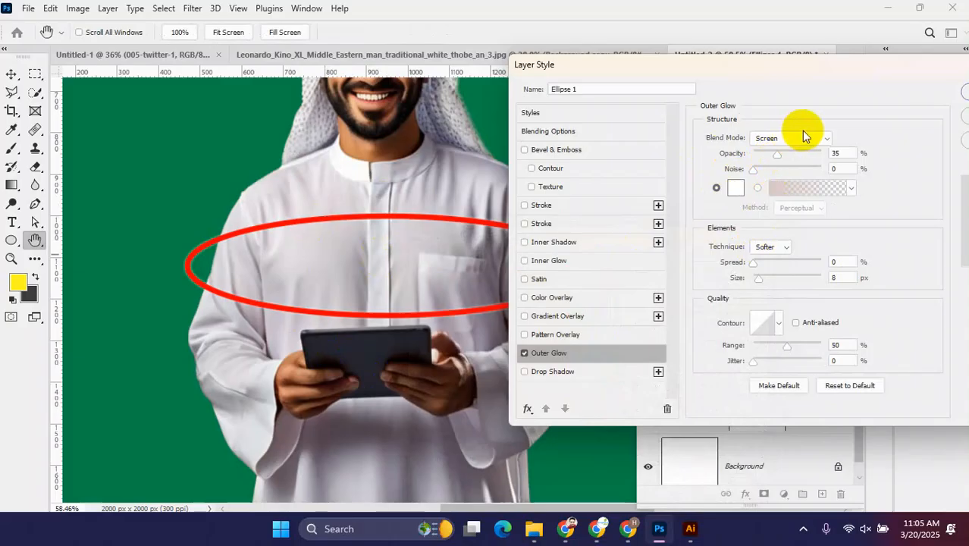
{"action": "left_click", "coordinate": [805, 136]}
{"action": "left_click", "coordinate": [786, 153]}
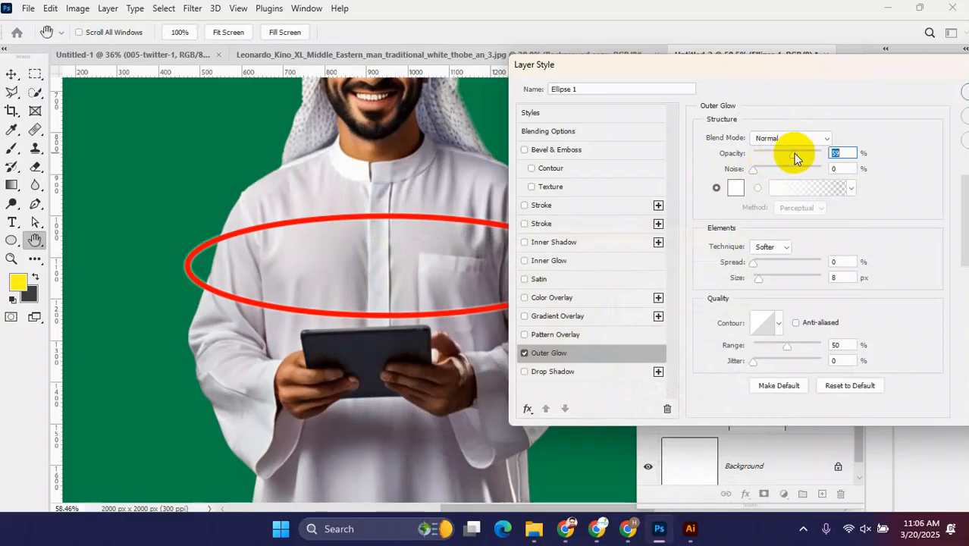
{"action": "left_click_drag", "start_coordinate": [794, 156], "coordinate": [807, 155]}
- Try 23% noise on the outer glow, inspect the ring's edge up close, and set the noise back to 0%
{"action": "mouse_move", "coordinate": [753, 174]}
{"action": "left_mouse_down"}
{"action": "mouse_move", "coordinate": [798, 167]}
{"action": "mouse_move", "coordinate": [768, 165]}
{"action": "left_mouse_up"}
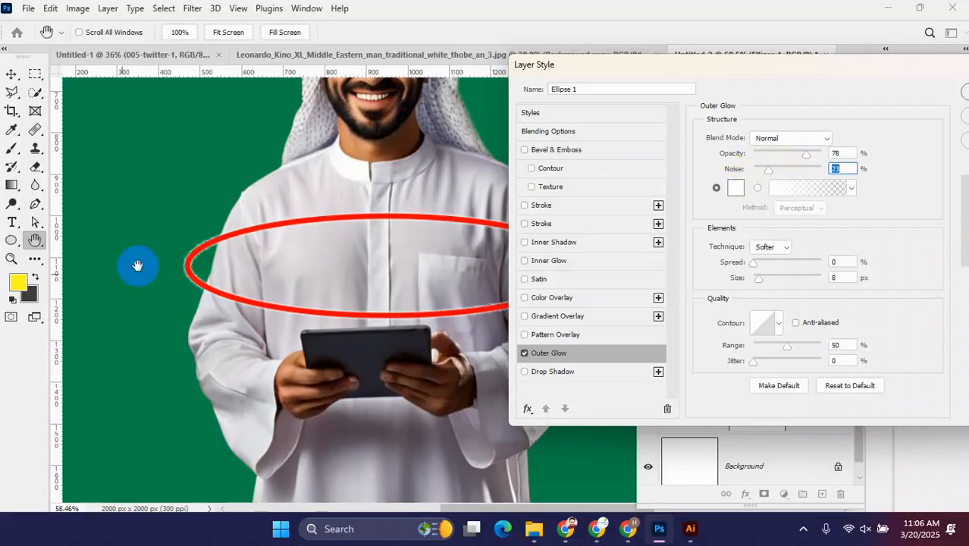
{"action": "left_click", "coordinate": [222, 273], "text": "ctrl"}
{"action": "left_click", "coordinate": [223, 274], "text": "ctrl"}
{"action": "left_click", "coordinate": [223, 274], "text": "ctrl"}
{"action": "left_click", "coordinate": [166, 201], "text": "ctrl"}
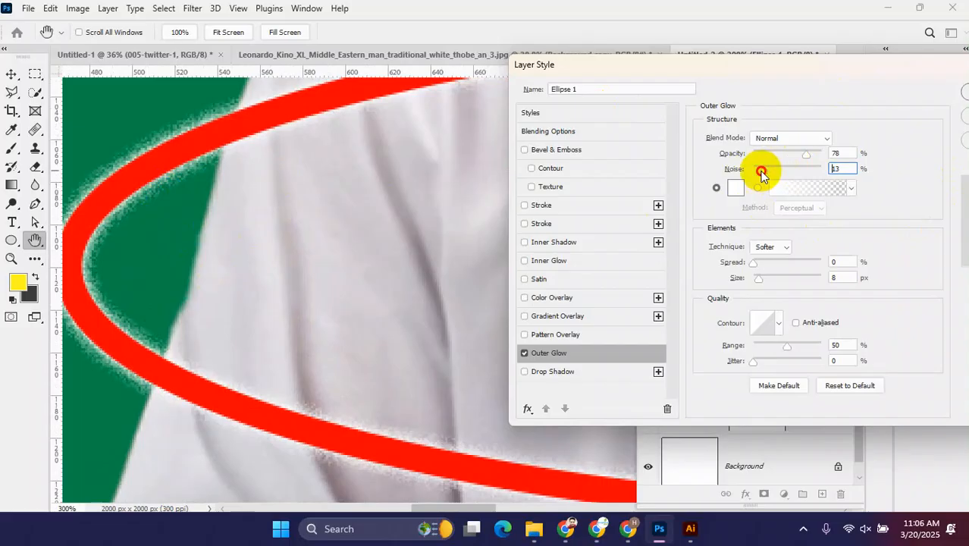
{"action": "left_click_drag", "start_coordinate": [762, 172], "coordinate": [732, 173]}
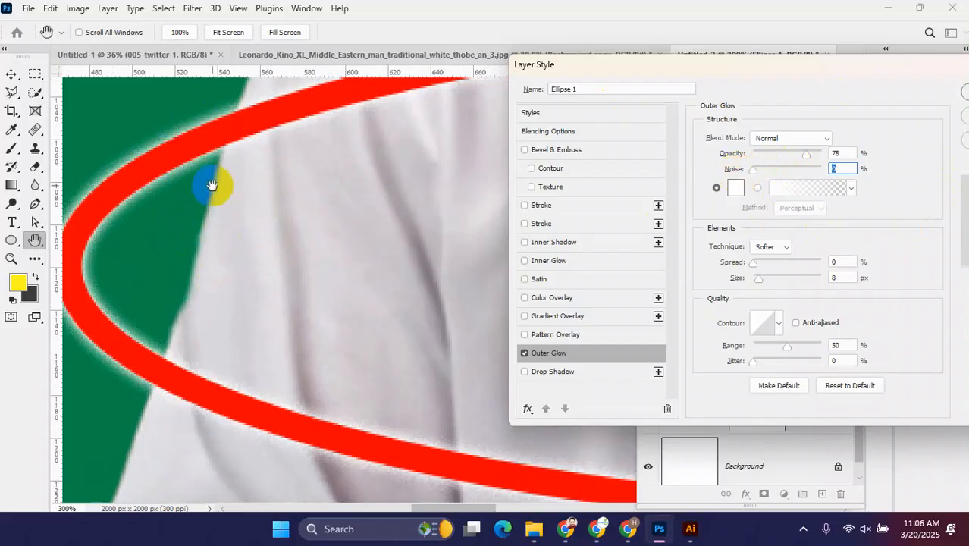
- Set the outer glow's size to 24 px and check it around the ring
{"action": "left_click_drag", "start_coordinate": [763, 278], "coordinate": [764, 283]}
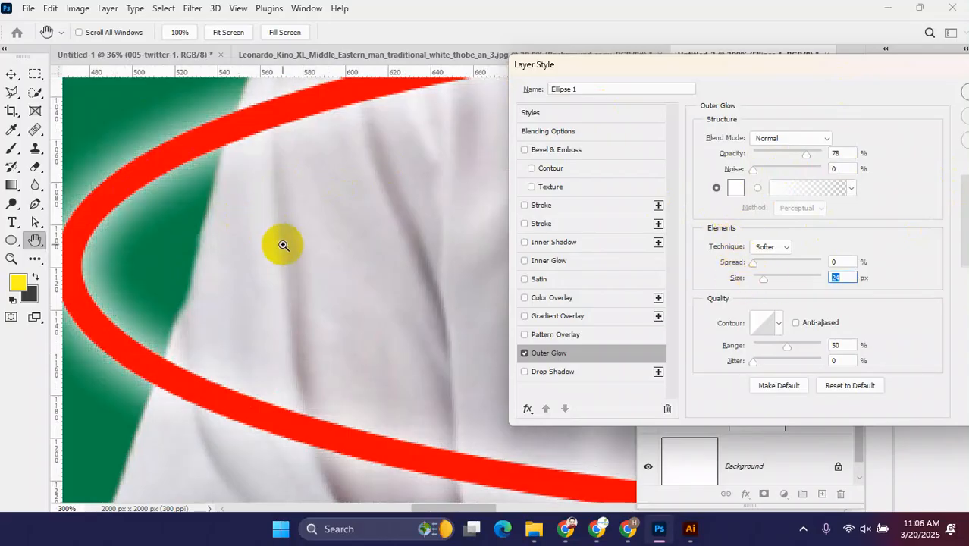
{"action": "key", "text": "ctrl+minus"}
{"action": "key", "text": "ctrl+minus"}
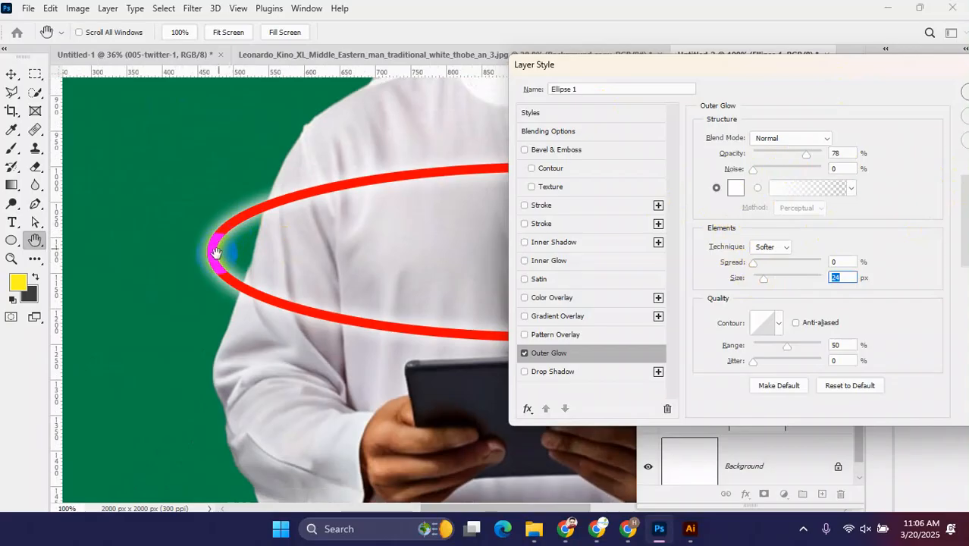
- Try the Precise technique on the outer glow and return to Softer
{"action": "left_click", "coordinate": [778, 249]}
{"action": "left_click", "coordinate": [772, 271]}
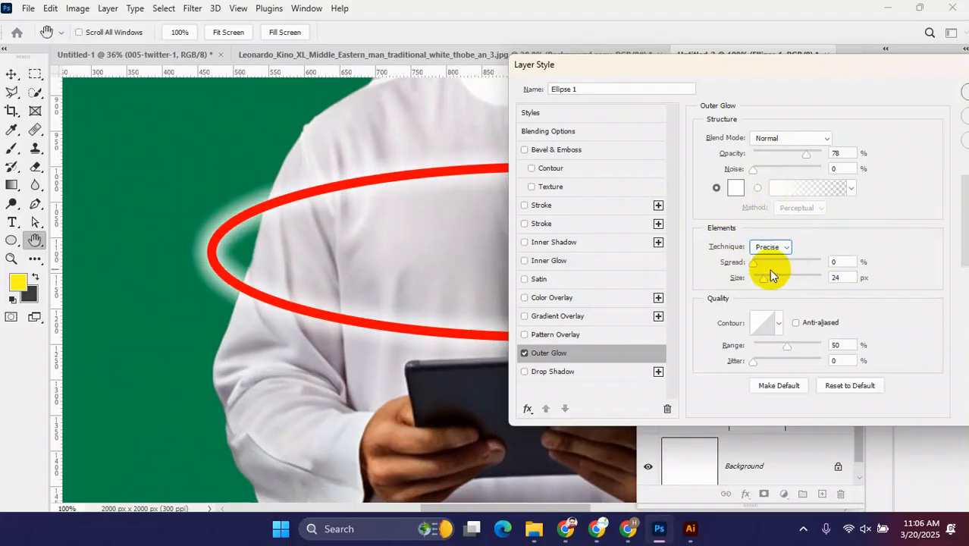
{"action": "left_click", "coordinate": [774, 247]}
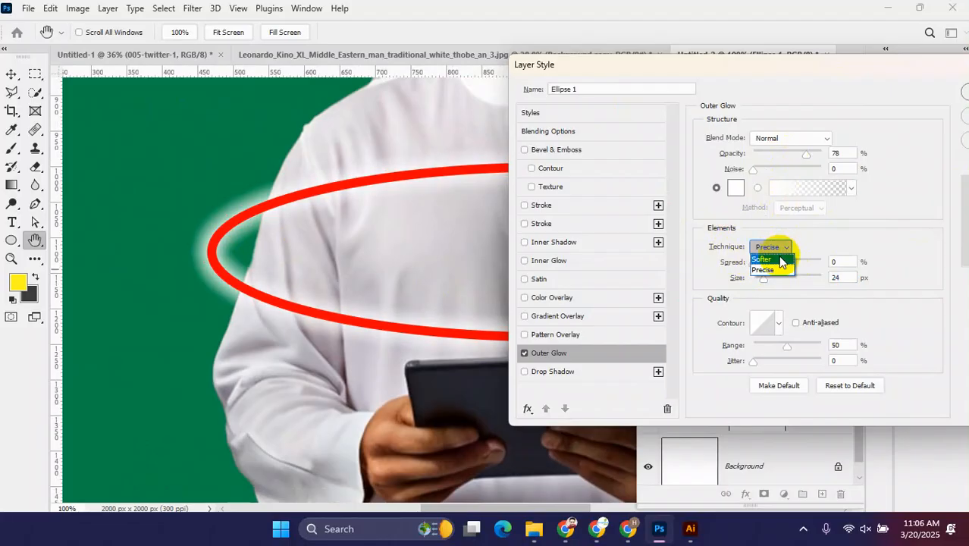
{"action": "left_click", "coordinate": [781, 261]}
- Set the outer glow's spread to 35% and turn on anti-aliasing for its contour
{"action": "left_click_drag", "start_coordinate": [755, 262], "coordinate": [779, 275]}
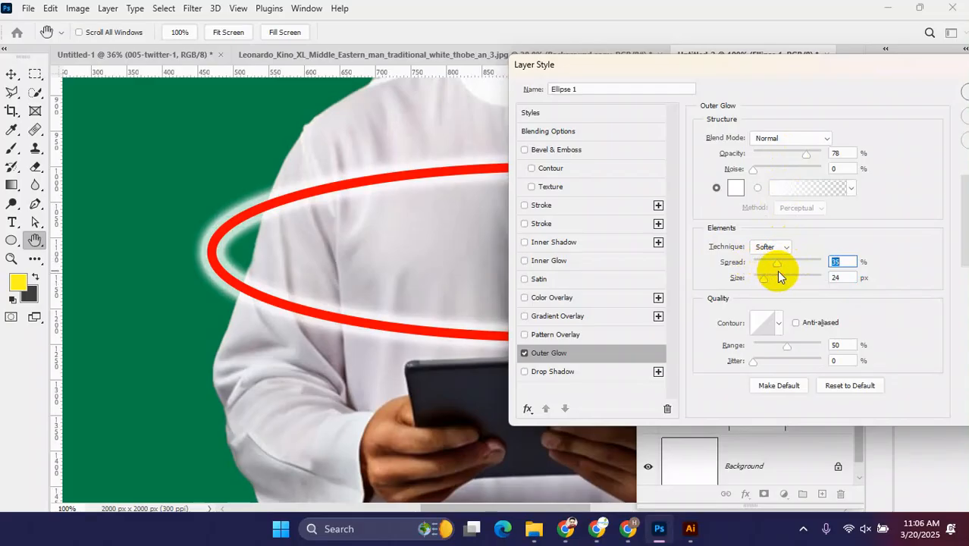
{"action": "left_click", "coordinate": [795, 322]}
- Try several contour presets on the outer glow and return to the straight diagonal linear contour
{"action": "left_click", "coordinate": [778, 323]}
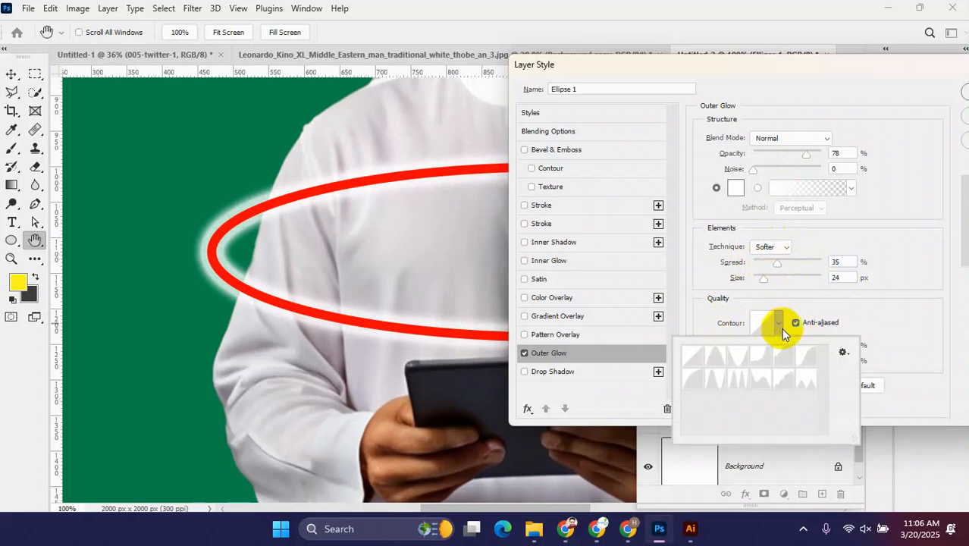
{"action": "left_click", "coordinate": [725, 359]}
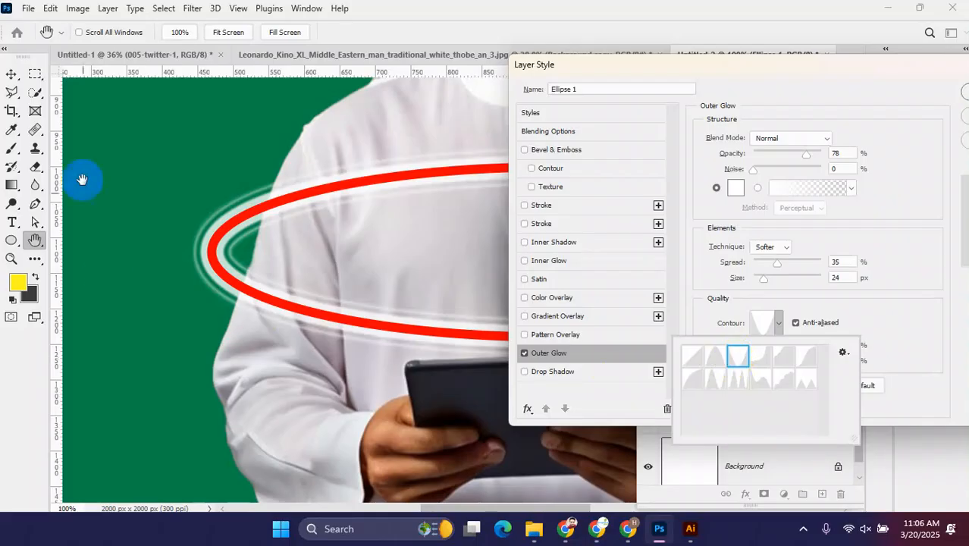
{"action": "left_click", "coordinate": [760, 358]}
{"action": "left_click", "coordinate": [786, 360]}
{"action": "left_click", "coordinate": [805, 360]}
{"action": "left_click", "coordinate": [697, 382]}
{"action": "left_click", "coordinate": [717, 384]}
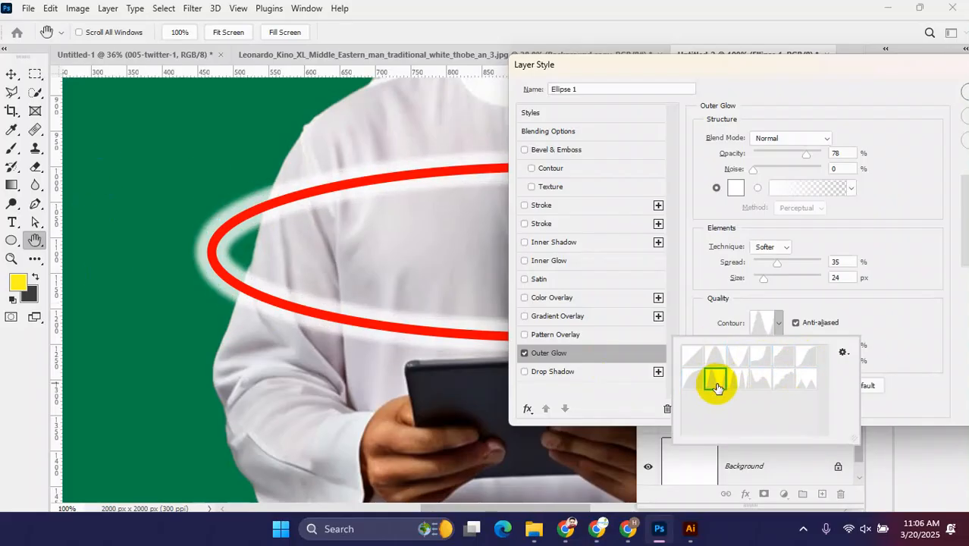
{"action": "left_click", "coordinate": [759, 385]}
{"action": "left_click", "coordinate": [787, 385]}
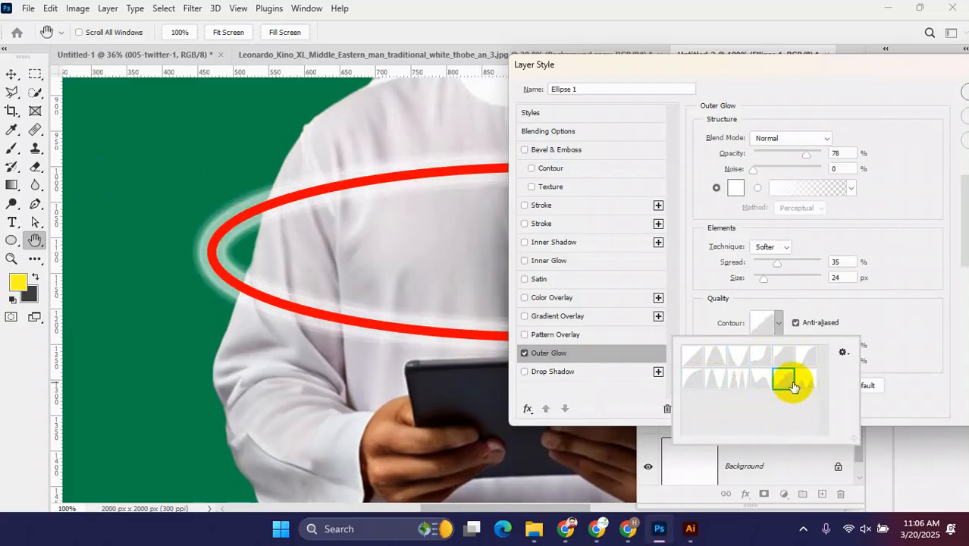
{"action": "left_click", "coordinate": [803, 384]}
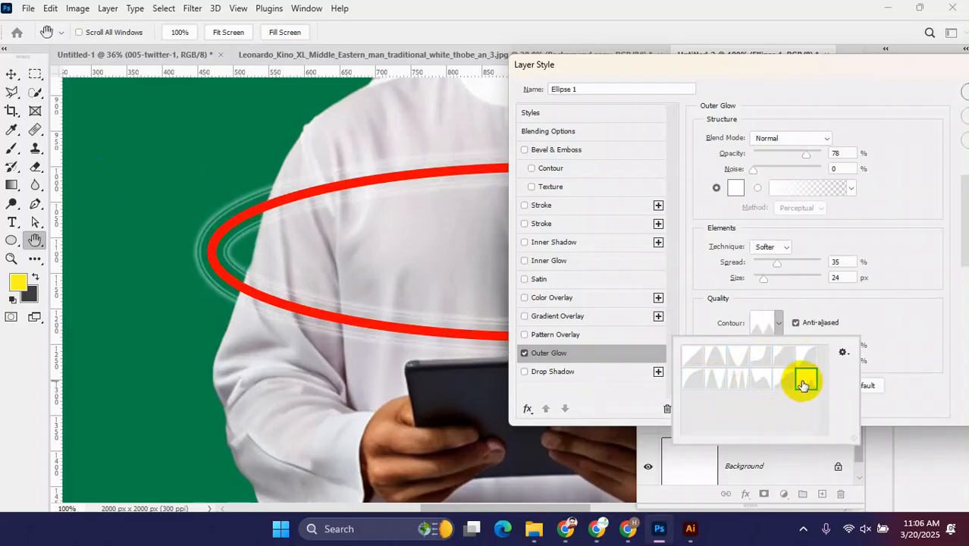
{"action": "left_click", "coordinate": [691, 362]}
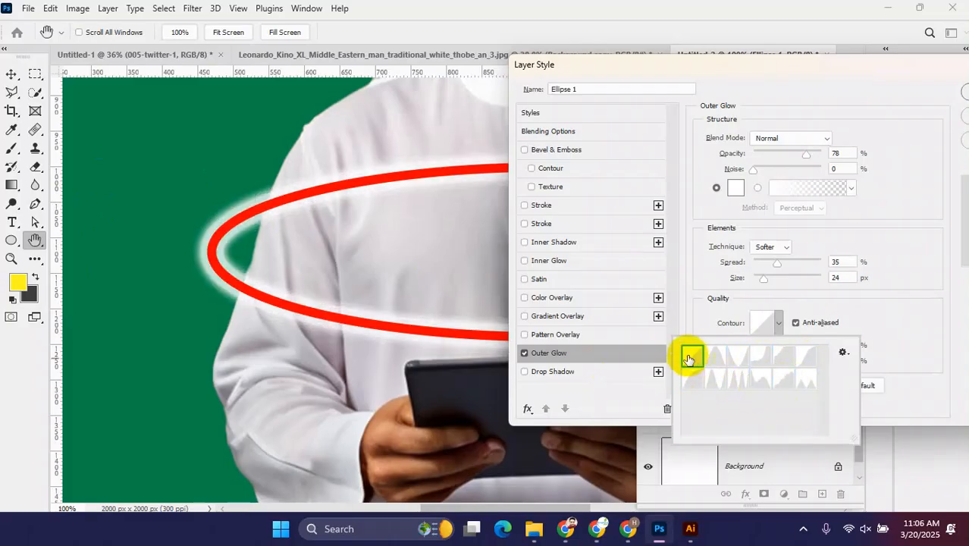
- Keep the linear contour for Ellipse 1's outer glow and set the glow color to yellow fff600
{"action": "left_click", "coordinate": [870, 289]}
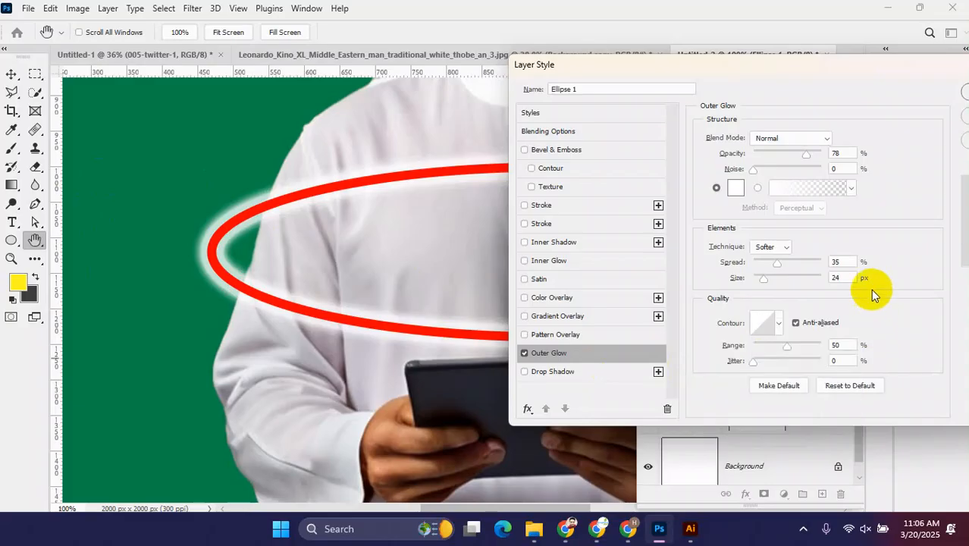
{"action": "left_click", "coordinate": [739, 189]}
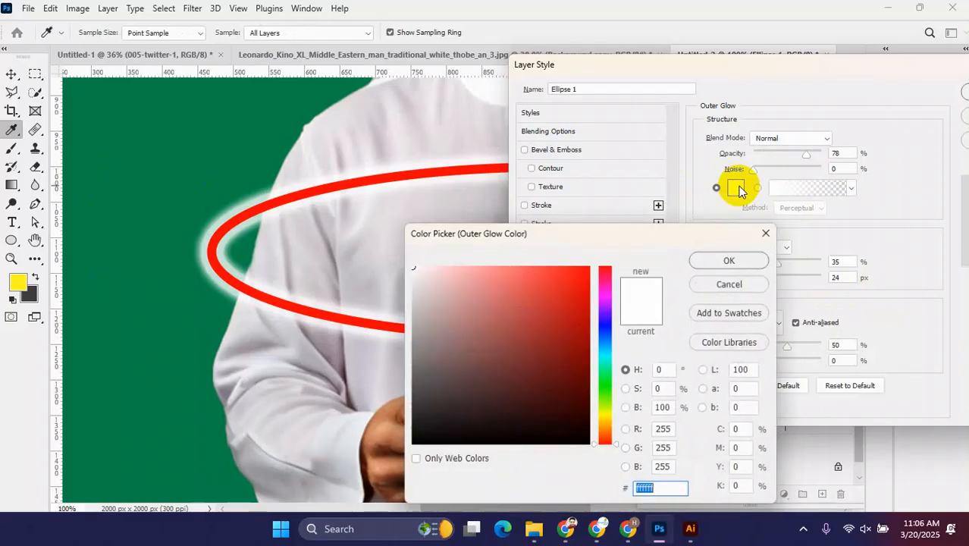
{"action": "left_click", "coordinate": [606, 417]}
{"action": "left_click_drag", "start_coordinate": [579, 286], "coordinate": [604, 255]}
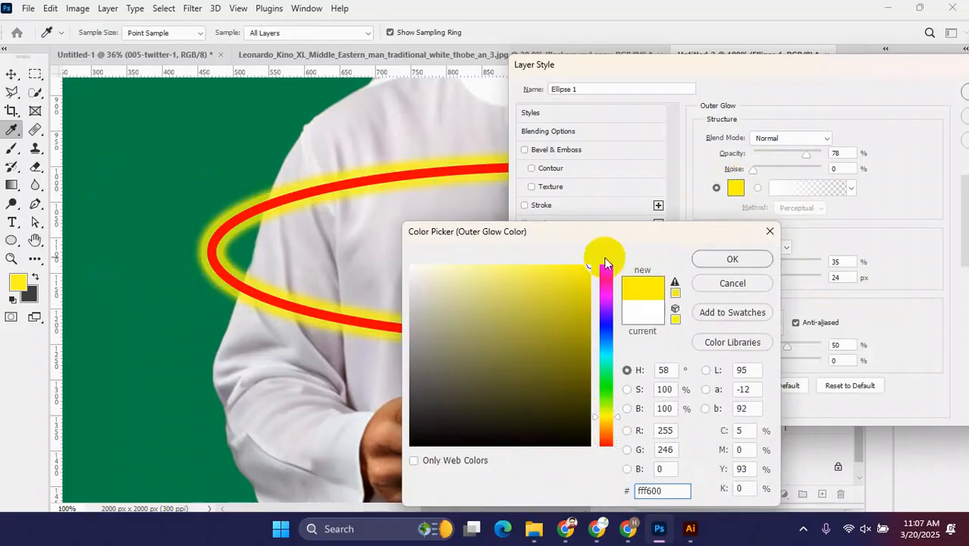
{"action": "left_click", "coordinate": [731, 260]}
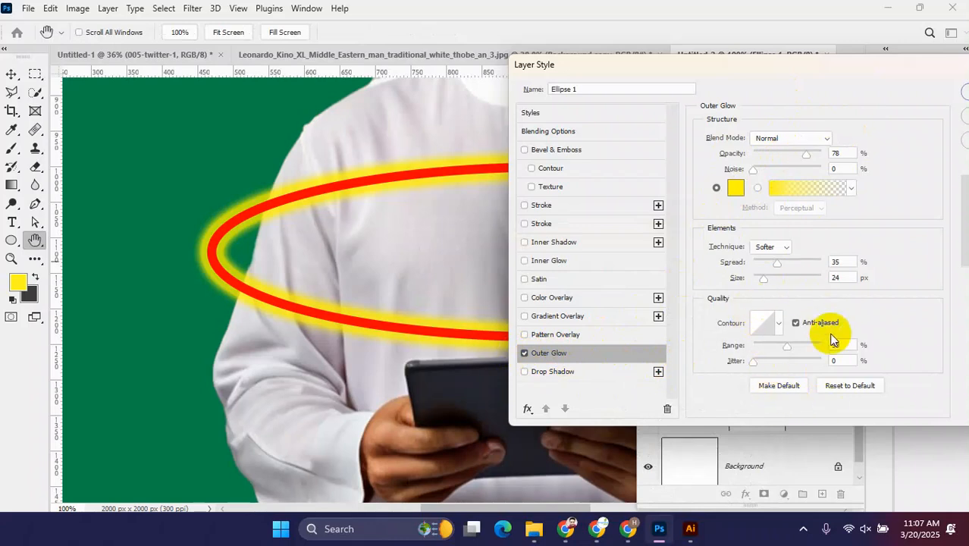
- Set the outer glow's range to 81%, jitter to 100% and opacity to 100%
{"action": "left_click_drag", "start_coordinate": [789, 346], "coordinate": [817, 346]}
{"action": "left_click_drag", "start_coordinate": [753, 361], "coordinate": [800, 351]}
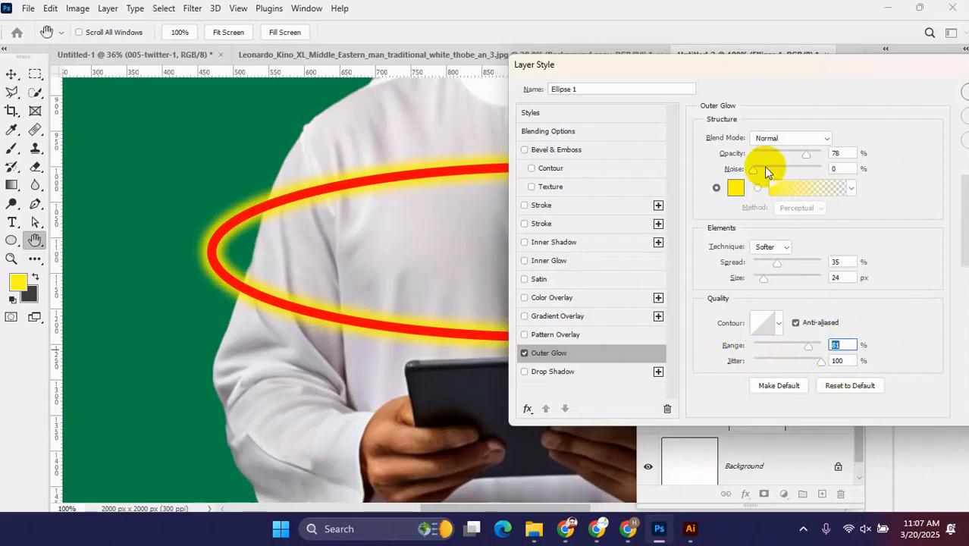
{"action": "left_click_drag", "start_coordinate": [802, 162], "coordinate": [821, 160]}
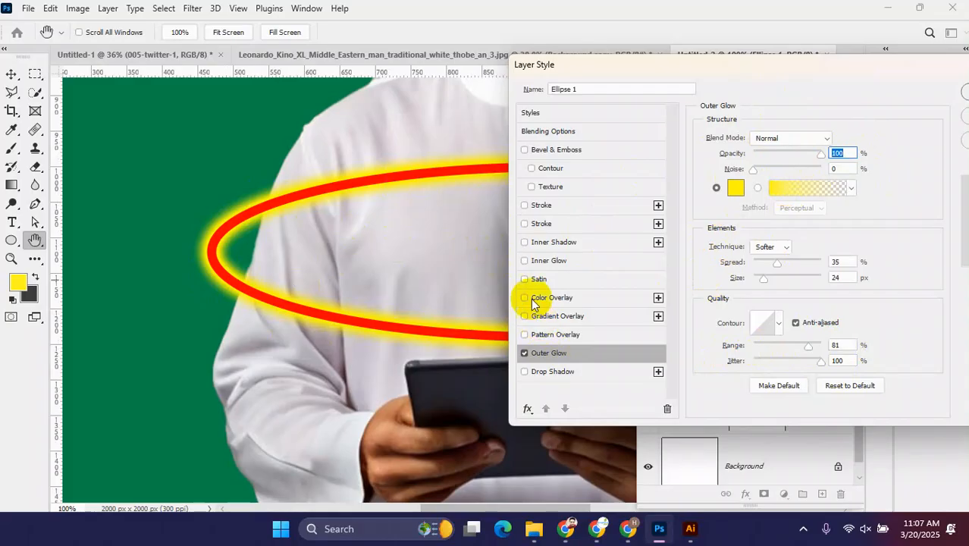
- Add an Inner Glow to Ellipse 1 with Normal blend mode and 100% opacity
{"action": "left_click", "coordinate": [565, 262]}
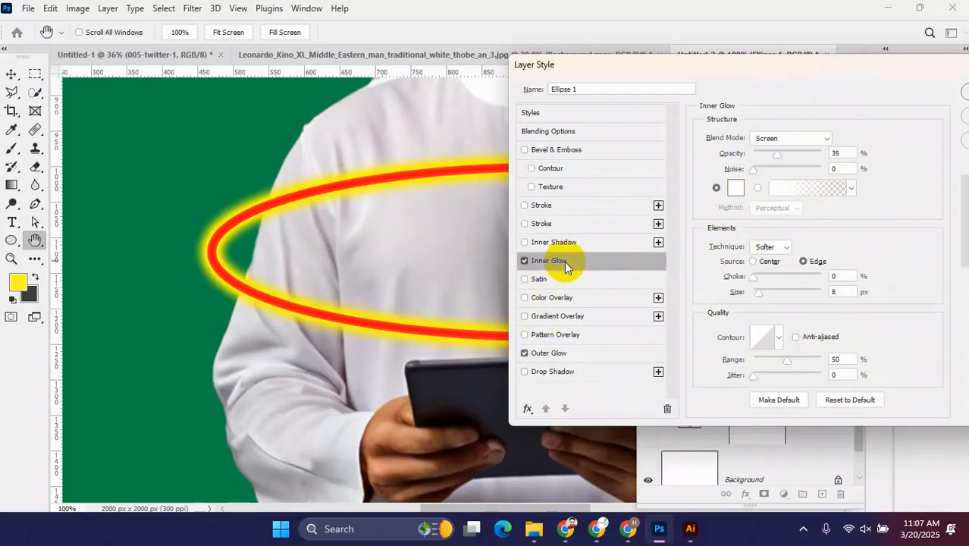
{"action": "left_click", "coordinate": [799, 142]}
{"action": "left_click", "coordinate": [778, 153]}
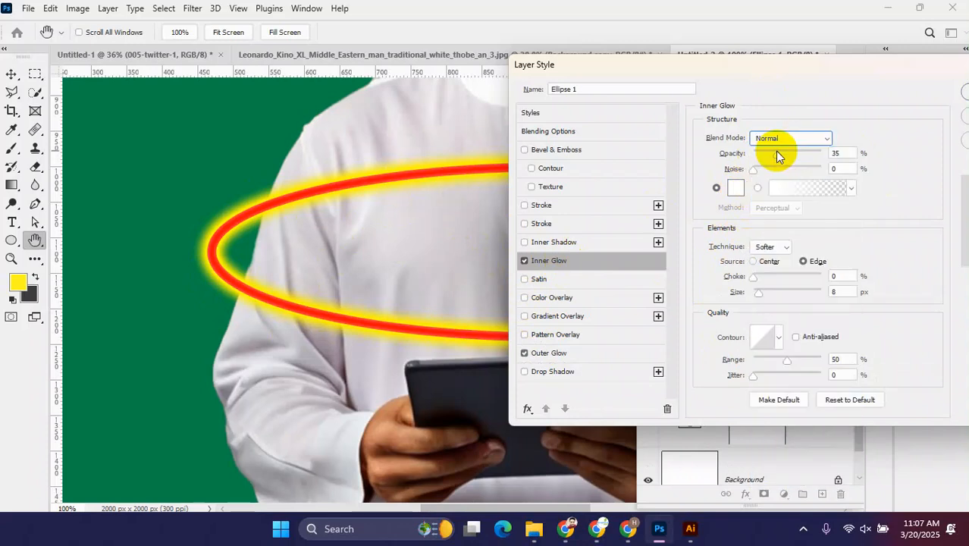
{"action": "left_click_drag", "start_coordinate": [810, 156], "coordinate": [843, 163]}
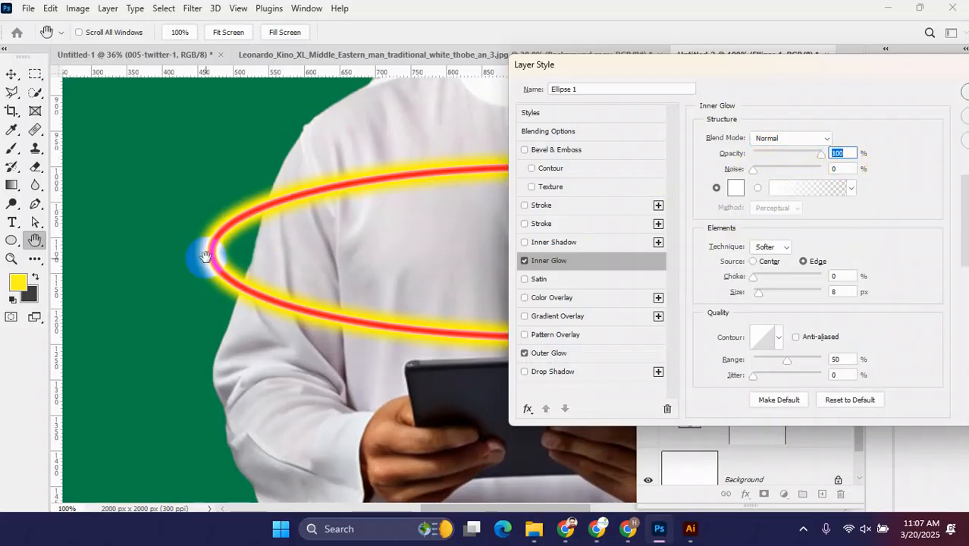
- Set the inner glow color to a bright, fully saturated yellow
{"action": "left_click", "coordinate": [731, 188]}
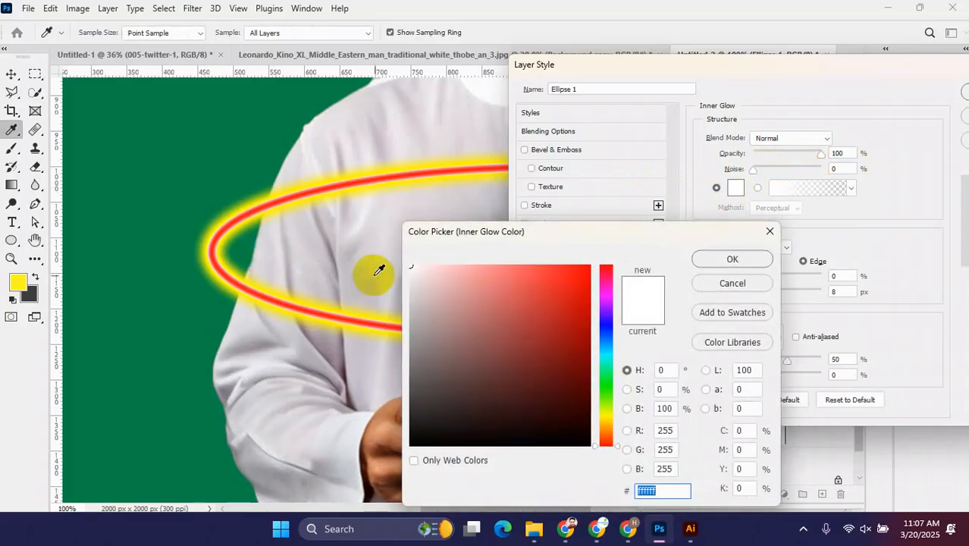
{"action": "left_click", "coordinate": [610, 417]}
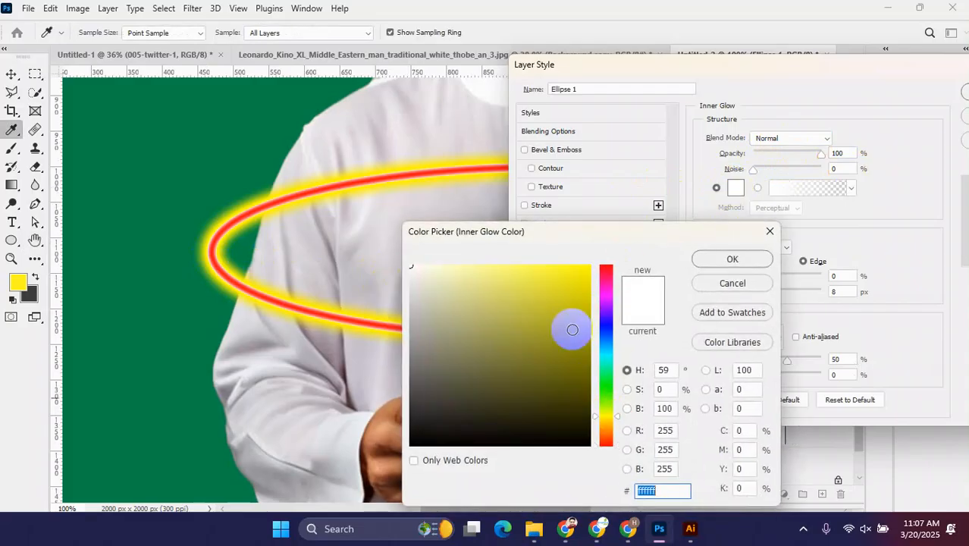
{"action": "left_click_drag", "start_coordinate": [583, 273], "coordinate": [605, 253]}
{"action": "left_click", "coordinate": [719, 259]}
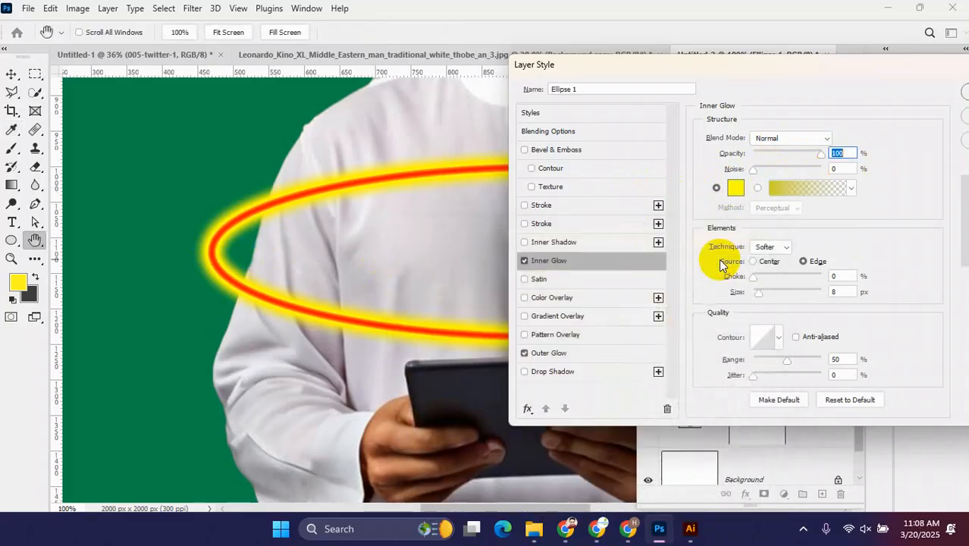
- Try 100% noise on the inner glow and return it to 0%
{"action": "left_click_drag", "start_coordinate": [755, 169], "coordinate": [806, 184]}
{"action": "left_click_drag", "start_coordinate": [808, 185], "coordinate": [847, 187]}
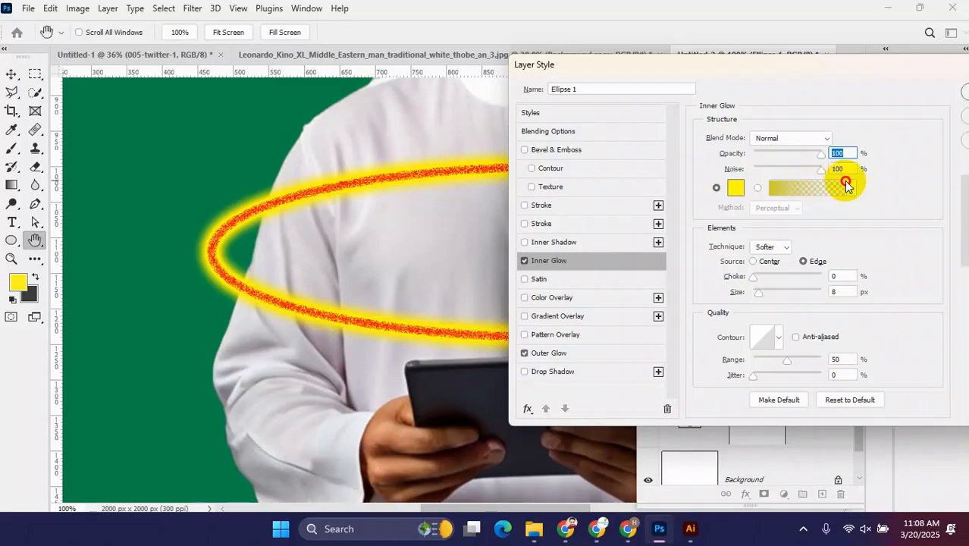
{"action": "left_click_drag", "start_coordinate": [837, 187], "coordinate": [714, 210]}
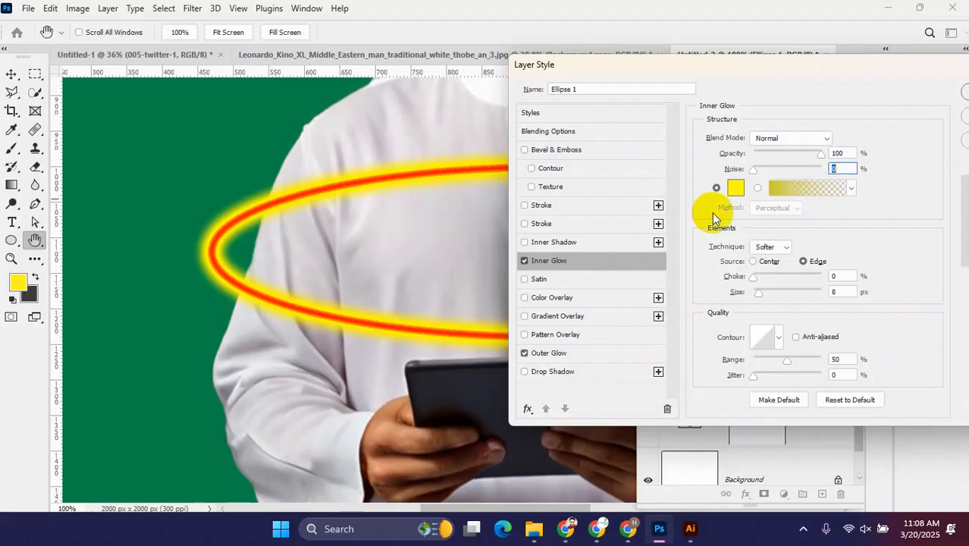
- Compare the inner glow's Center and Edge sources and end on Edge
{"action": "left_click", "coordinate": [752, 261]}
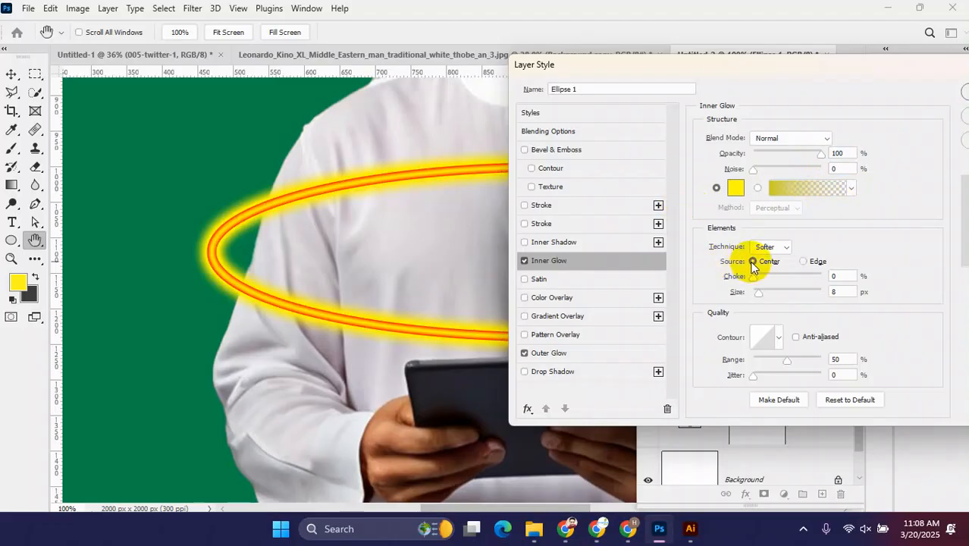
{"action": "left_click", "coordinate": [804, 262]}
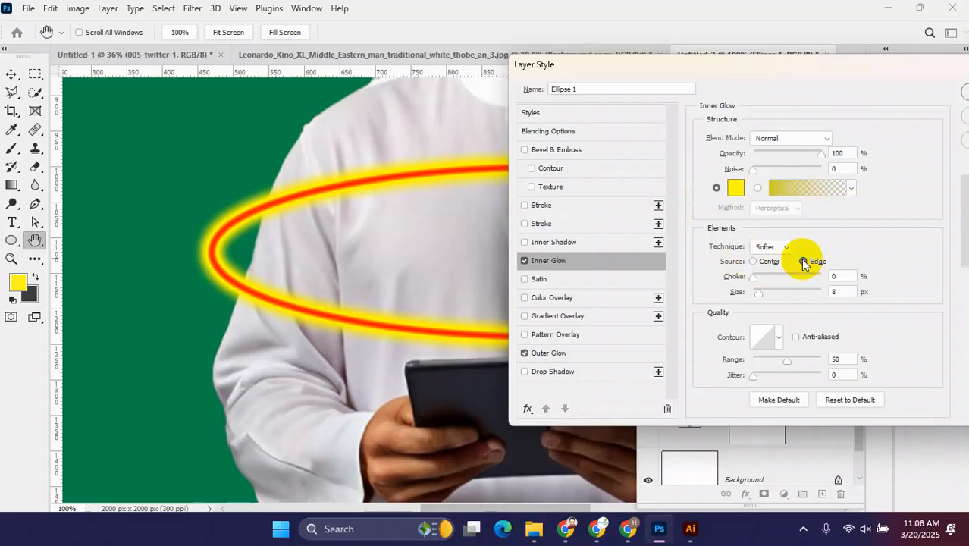
{"action": "left_click", "coordinate": [752, 261]}
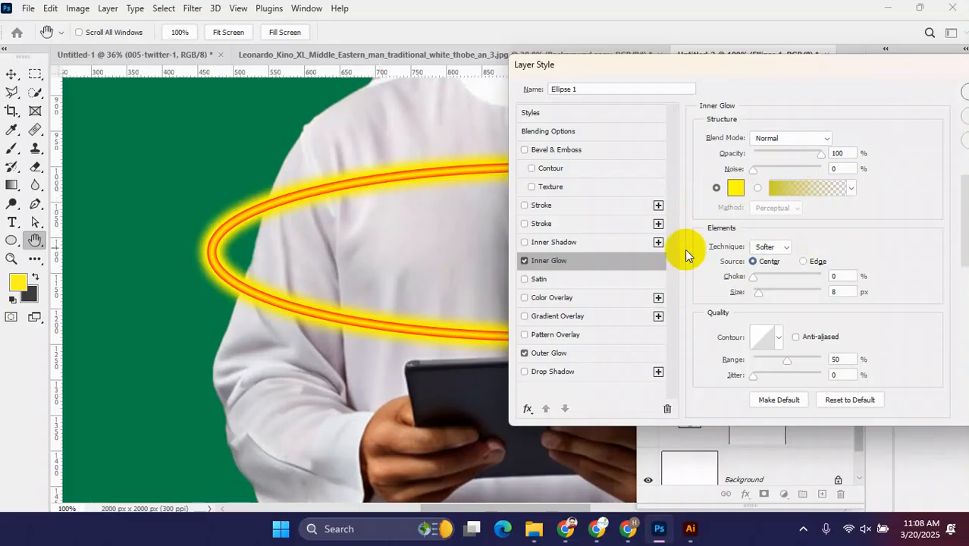
{"action": "left_click", "coordinate": [803, 262]}
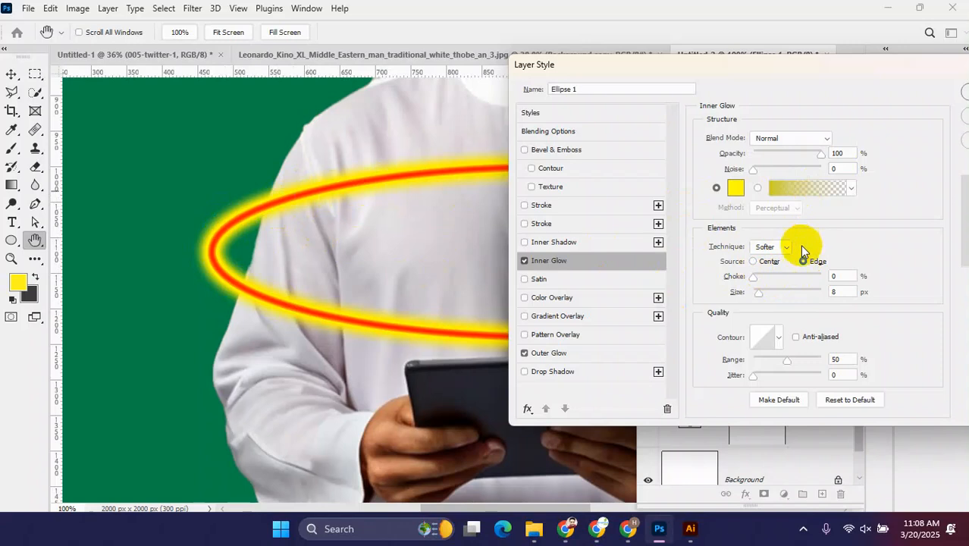
- Set the inner glow's size to 13 px and range to 48%, and apply the layer style
{"action": "left_click_drag", "start_coordinate": [760, 294], "coordinate": [764, 292]}
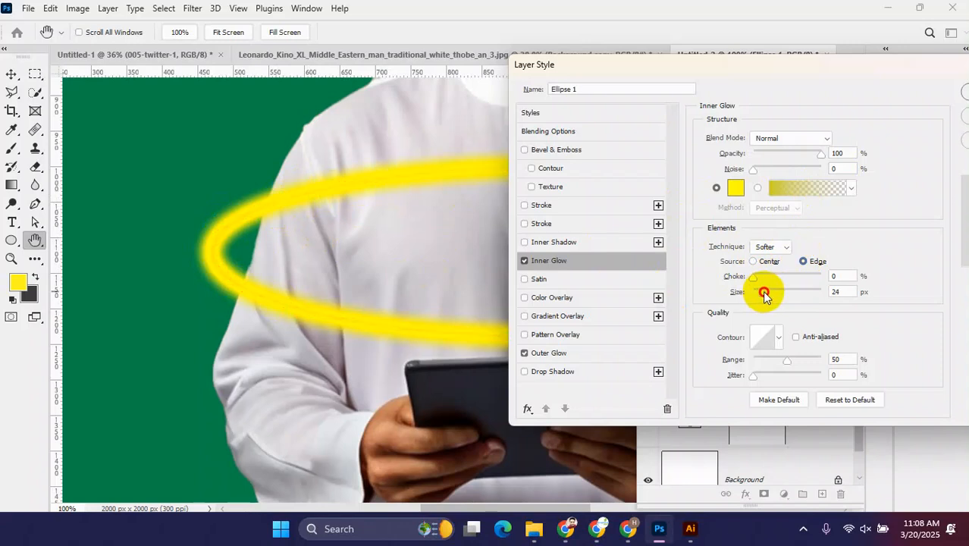
{"action": "left_click_drag", "start_coordinate": [765, 294], "coordinate": [762, 296]}
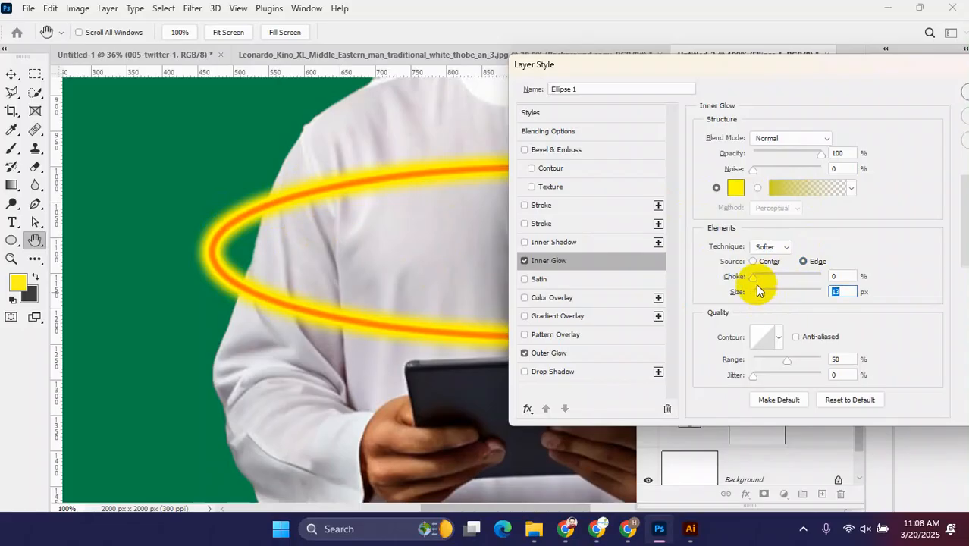
{"action": "mouse_move", "coordinate": [753, 280]}
{"action": "left_mouse_down"}
{"action": "mouse_move", "coordinate": [768, 278]}
{"action": "mouse_move", "coordinate": [746, 284]}
{"action": "left_mouse_up"}
{"action": "mouse_move", "coordinate": [794, 359]}
{"action": "left_mouse_down"}
{"action": "mouse_move", "coordinate": [816, 358]}
{"action": "mouse_move", "coordinate": [787, 361]}
{"action": "left_mouse_up"}
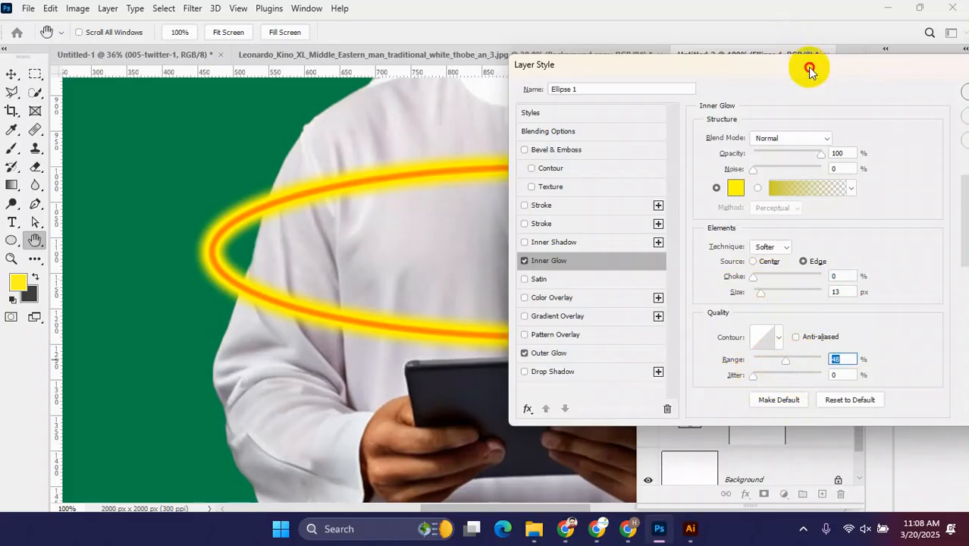
{"action": "left_click_drag", "start_coordinate": [809, 66], "coordinate": [687, 85]}
{"action": "left_click", "coordinate": [880, 112]}
- Duplicate the Ellipse 1 layer and hide the original Ellipse 1
{"action": "scroll", "coordinate": [422, 251], "scroll_direction": "down", "scroll_amount": 5}
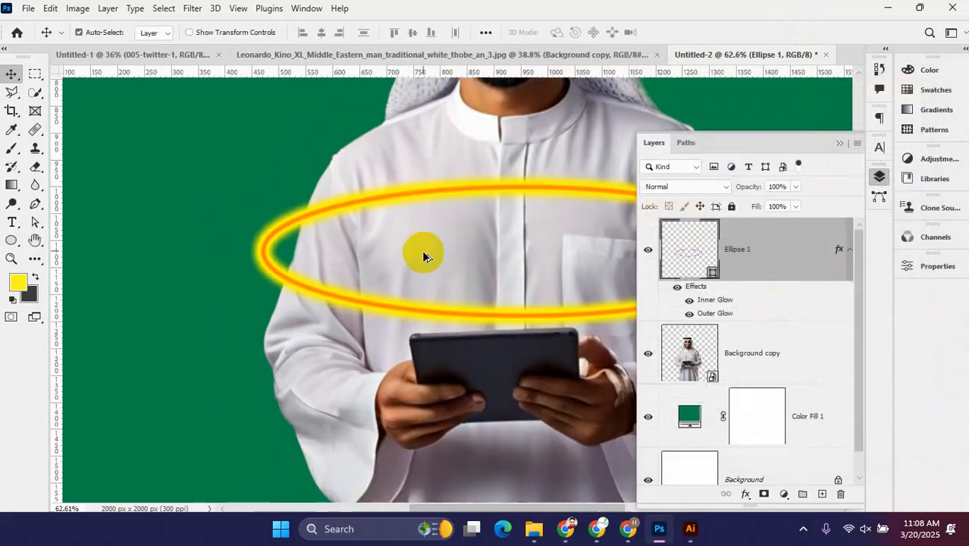
{"action": "scroll", "coordinate": [466, 267], "scroll_direction": "up", "scroll_amount": 4}
{"action": "scroll", "coordinate": [466, 267], "scroll_direction": "down", "scroll_amount": 5}
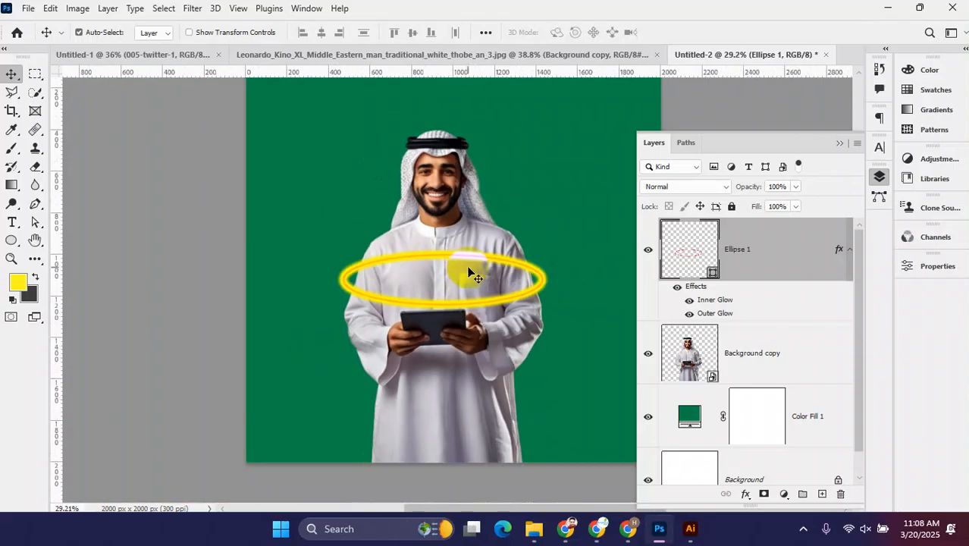
{"action": "left_click_drag", "start_coordinate": [461, 256], "coordinate": [423, 268]}
{"action": "left_click_drag", "start_coordinate": [798, 252], "coordinate": [822, 493]}
{"action": "left_click", "coordinate": [766, 362]}
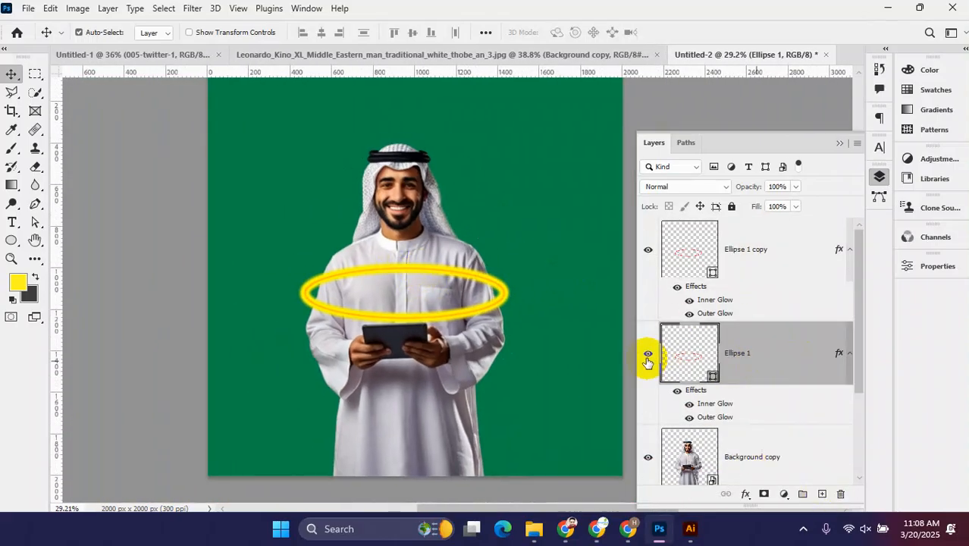
{"action": "left_click", "coordinate": [647, 353]}
- Rasterize the Ellipse 1 copy layer
{"action": "left_click", "coordinate": [760, 248]}
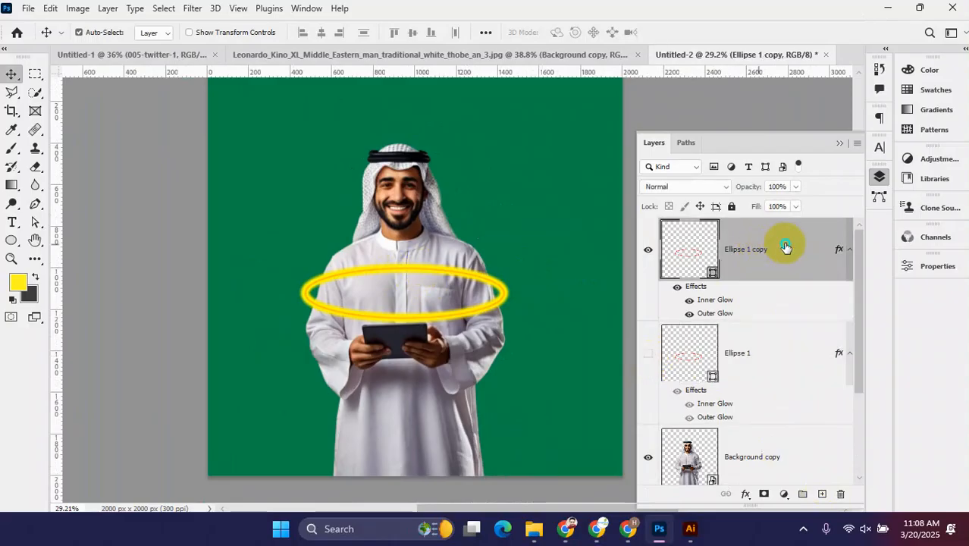
{"action": "right_click", "coordinate": [784, 247]}
{"action": "left_click", "coordinate": [611, 237]}
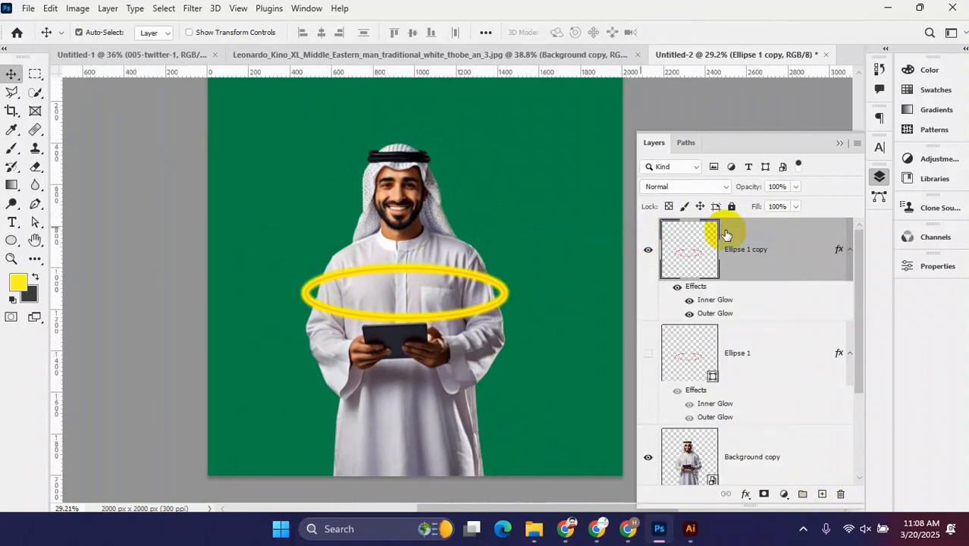
- Load the man's outline as a selection from the pixels of the Background copy layer
{"action": "left_click", "coordinate": [678, 453]}
{"action": "right_click", "coordinate": [677, 454]}
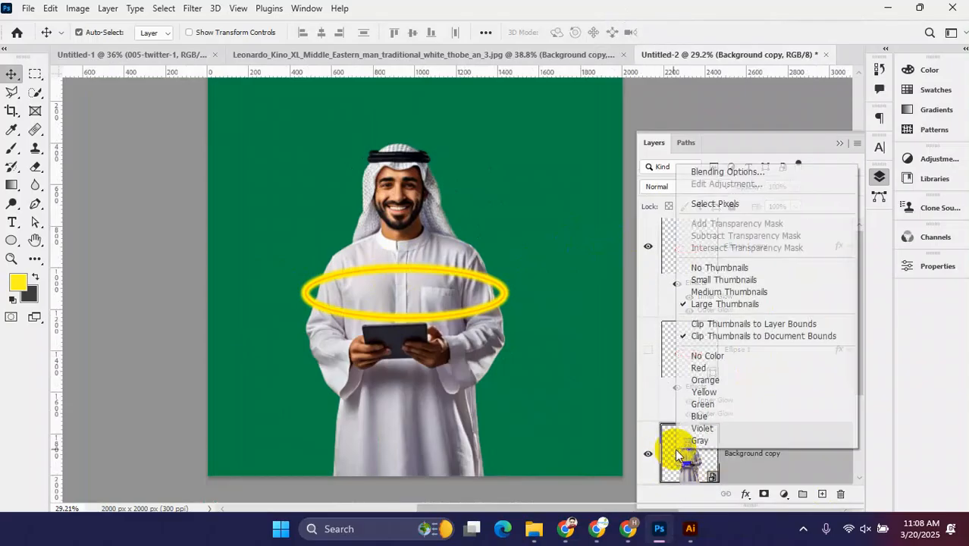
{"action": "left_click", "coordinate": [706, 204]}
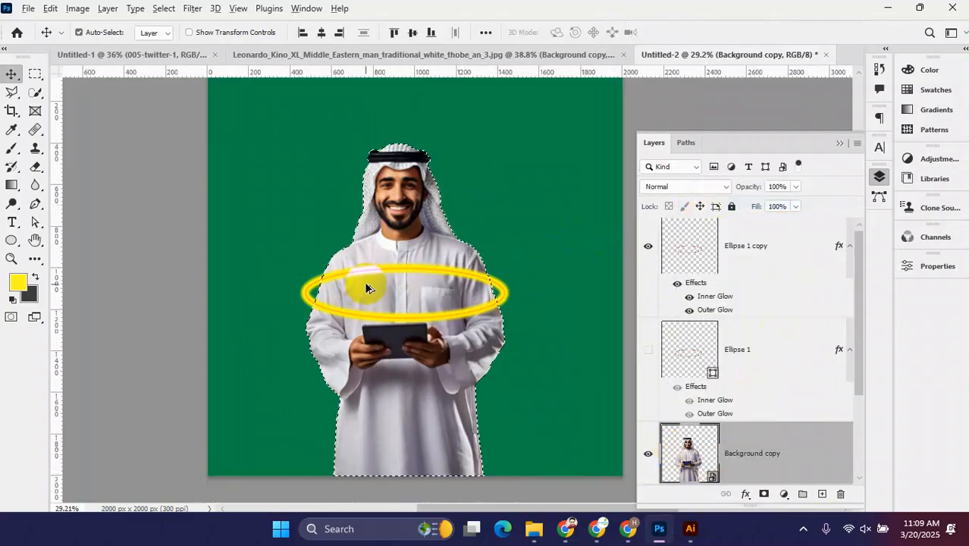
- Prepare a 600 px brush for painting on the Ellipse 1 copy layer
{"action": "scroll", "coordinate": [368, 286], "scroll_direction": "up", "scroll_amount": 3}
{"action": "left_click", "coordinate": [12, 151]}
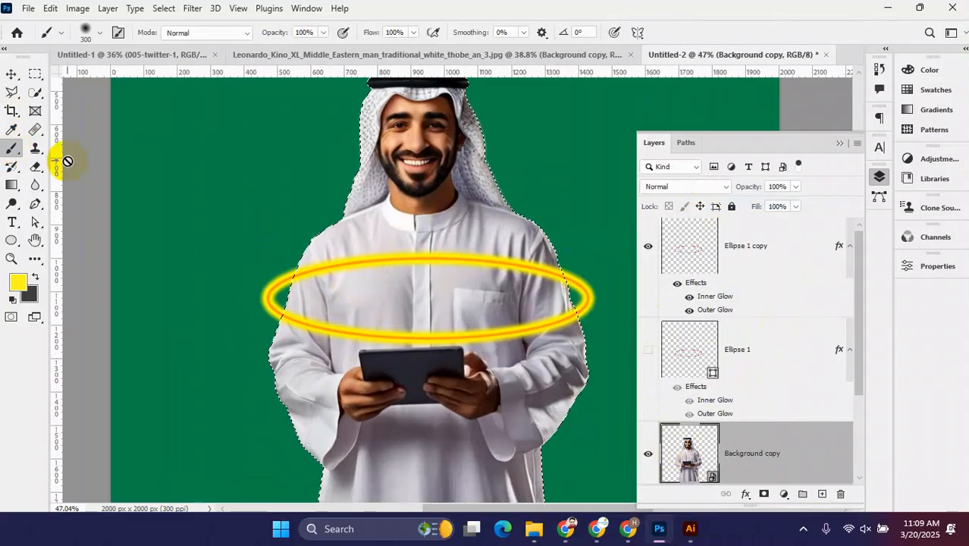
{"action": "key", "text": "bracketright"}
{"action": "key", "text": "bracketright"}
{"action": "key", "text": "bracketright"}
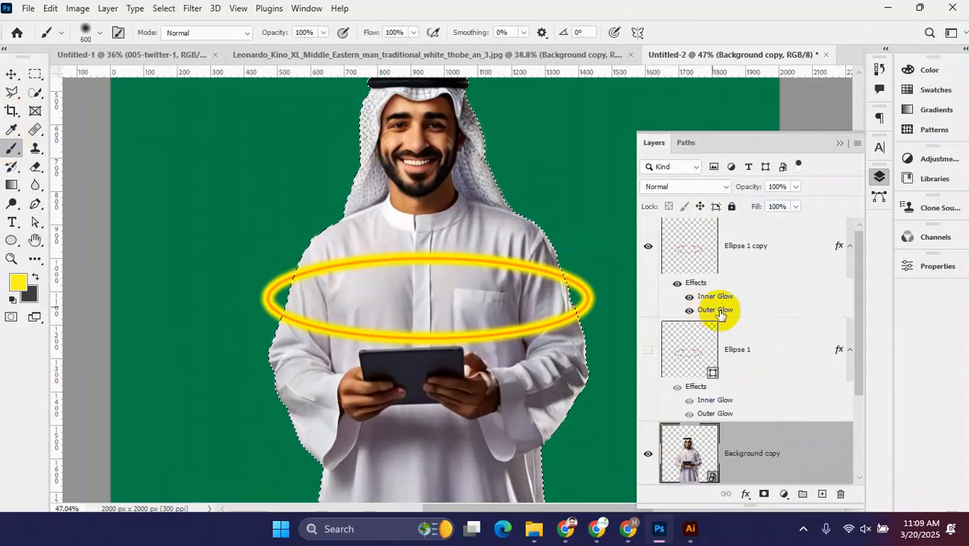
{"action": "scroll", "coordinate": [720, 368], "scroll_direction": "up", "scroll_amount": 1}
{"action": "left_click", "coordinate": [760, 252]}
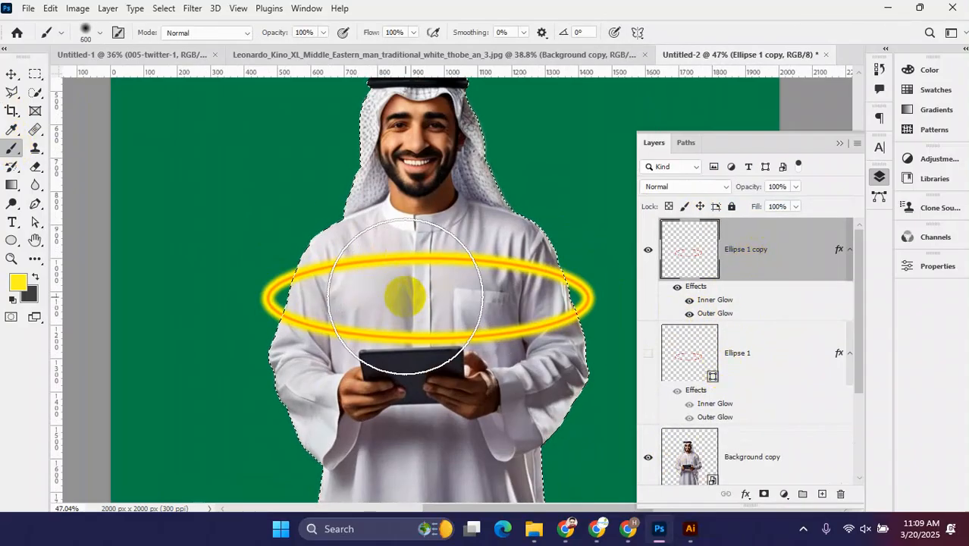
- Try a smaller brush stroke over the ring's upper-left part inside the selection, and undo it
{"action": "key", "text": "bracketright"}
{"action": "key", "text": "bracketright"}
{"action": "key", "text": "bracketright"}
{"action": "key", "text": "bracketright"}
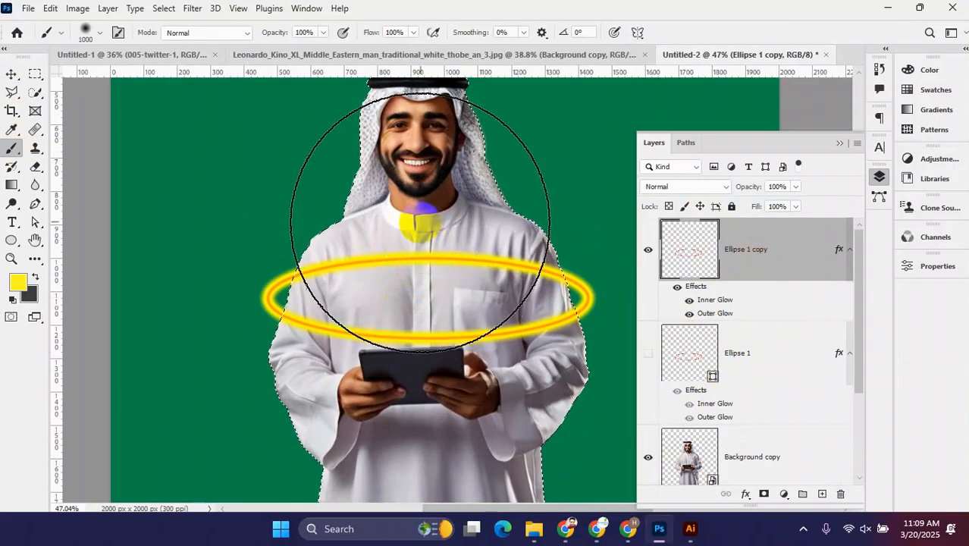
{"action": "scroll", "coordinate": [417, 218], "scroll_direction": "up", "scroll_amount": 3}
{"action": "key", "text": "bracketleft"}
{"action": "key", "text": "bracketleft"}
{"action": "key", "text": "bracketleft"}
{"action": "key", "text": "bracketleft"}
{"action": "key", "text": "bracketleft"}
{"action": "key", "text": "bracketleft"}
{"action": "key", "text": "bracketleft"}
{"action": "key", "text": "bracketleft"}
{"action": "key", "text": "bracketleft"}
{"action": "key", "text": "bracketleft"}
{"action": "key", "text": "bracketleft"}
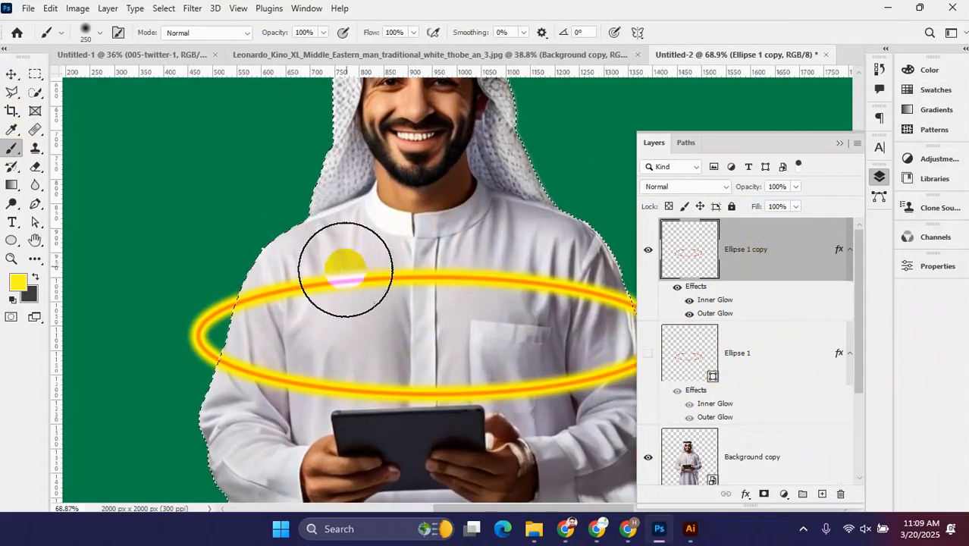
{"action": "left_click_drag", "start_coordinate": [266, 300], "coordinate": [272, 289]}
{"action": "key", "text": "ctrl+z"}
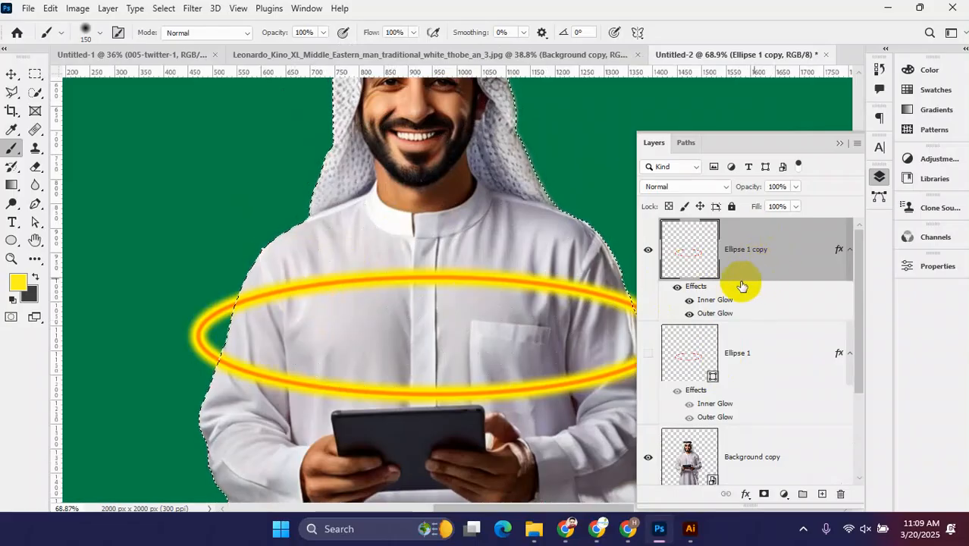
{"action": "scroll", "coordinate": [364, 334], "scroll_direction": "down", "scroll_amount": 2}
{"action": "scroll", "coordinate": [769, 383], "scroll_direction": "down", "scroll_amount": 3}
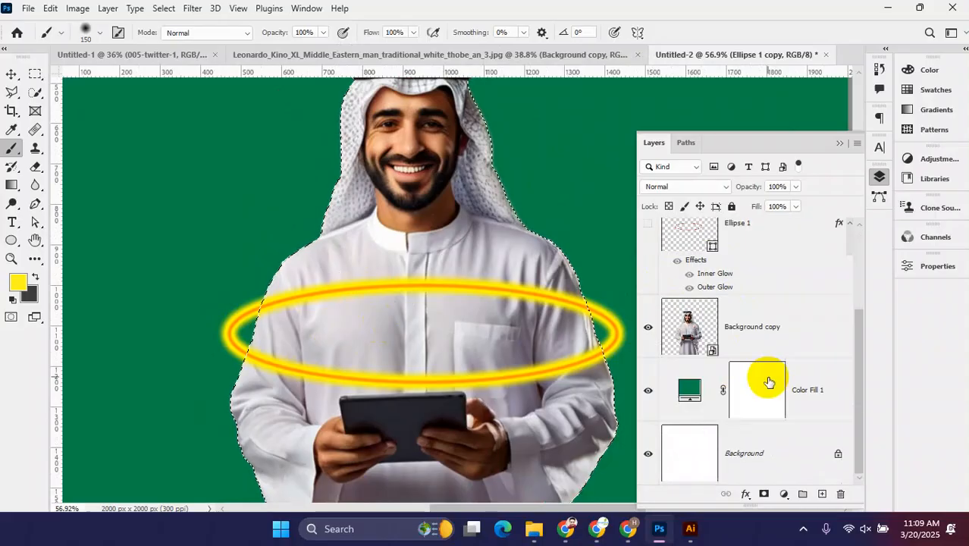
- Erase the middle of the ring's back arc across the man's chest on the Ellipse 1 copy layer with a 400 px Eraser
{"action": "left_click", "coordinate": [760, 332]}
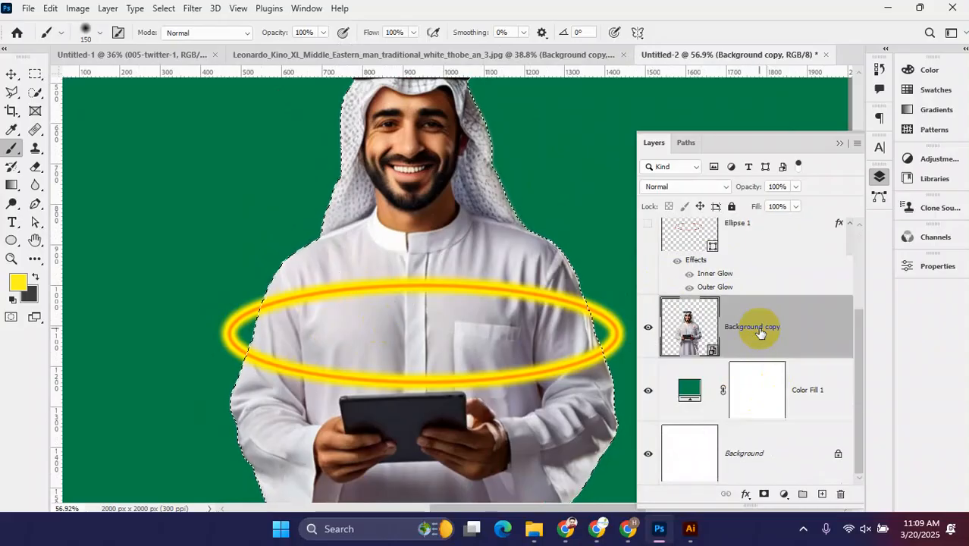
{"action": "scroll", "coordinate": [759, 332], "scroll_direction": "up", "scroll_amount": 3}
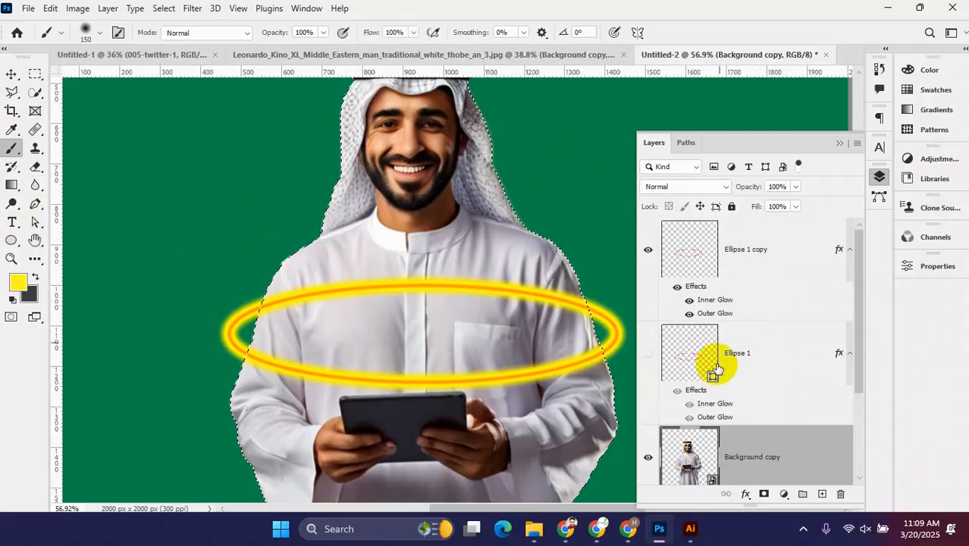
{"action": "left_click", "coordinate": [755, 243]}
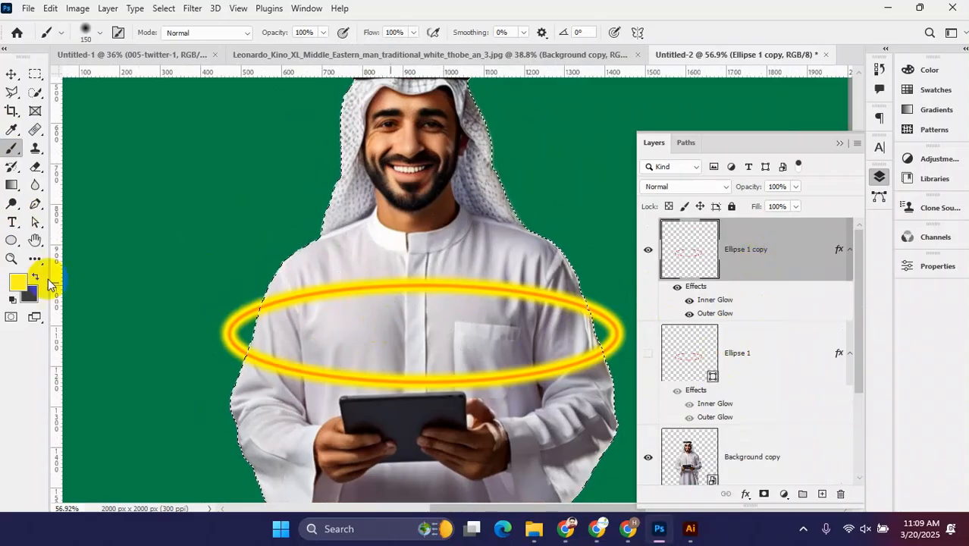
{"action": "right_click", "coordinate": [35, 166]}
{"action": "left_click", "coordinate": [92, 162]}
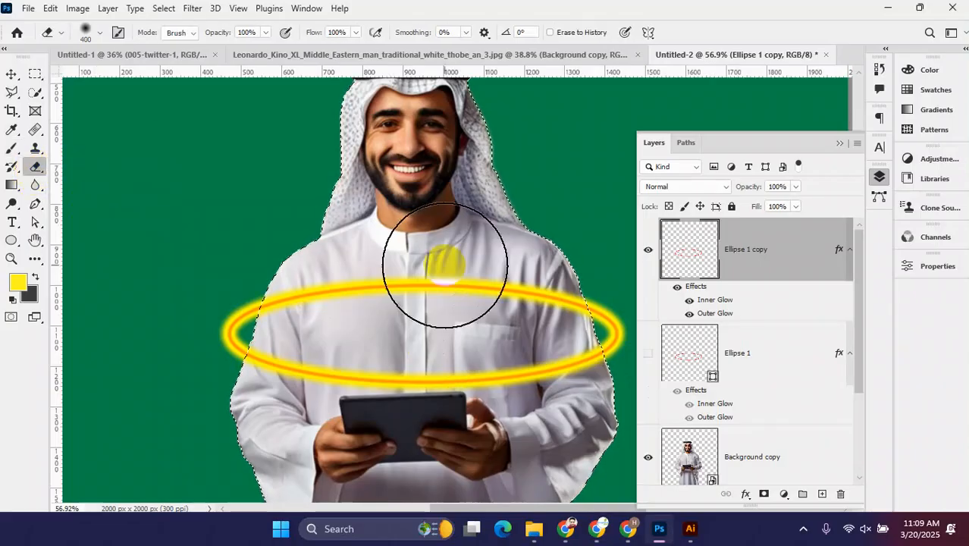
{"action": "right_click", "coordinate": [417, 245]}
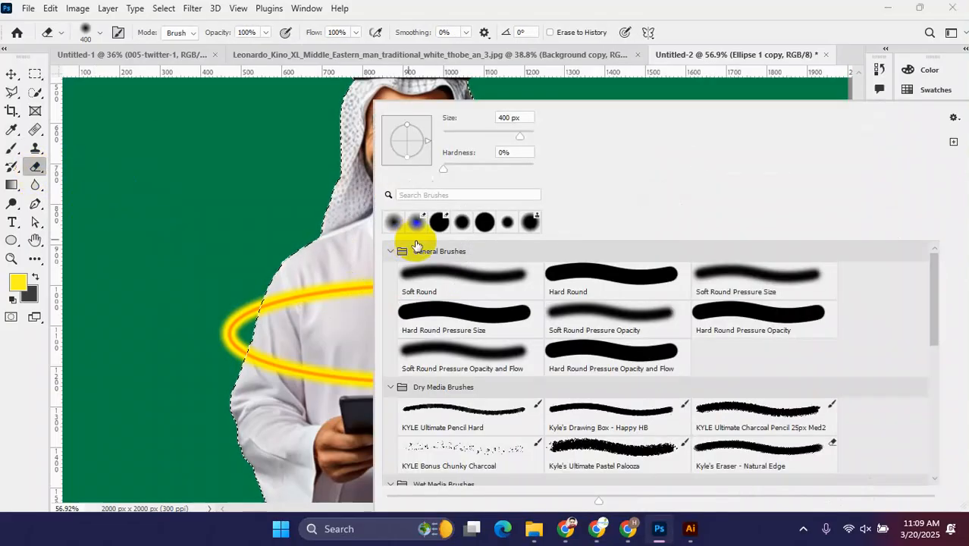
{"action": "left_click", "coordinate": [552, 17]}
{"action": "mouse_move", "coordinate": [350, 280]}
{"action": "left_mouse_down"}
{"action": "mouse_move", "coordinate": [427, 269]}
{"action": "mouse_move", "coordinate": [382, 262]}
{"action": "mouse_move", "coordinate": [437, 269]}
{"action": "left_mouse_up"}
{"action": "mouse_move", "coordinate": [531, 272]}
{"action": "left_mouse_down"}
{"action": "mouse_move", "coordinate": [421, 275]}
{"action": "mouse_move", "coordinate": [459, 277]}
{"action": "left_mouse_up"}
{"action": "scroll", "coordinate": [457, 278], "scroll_direction": "up", "scroll_amount": 4}
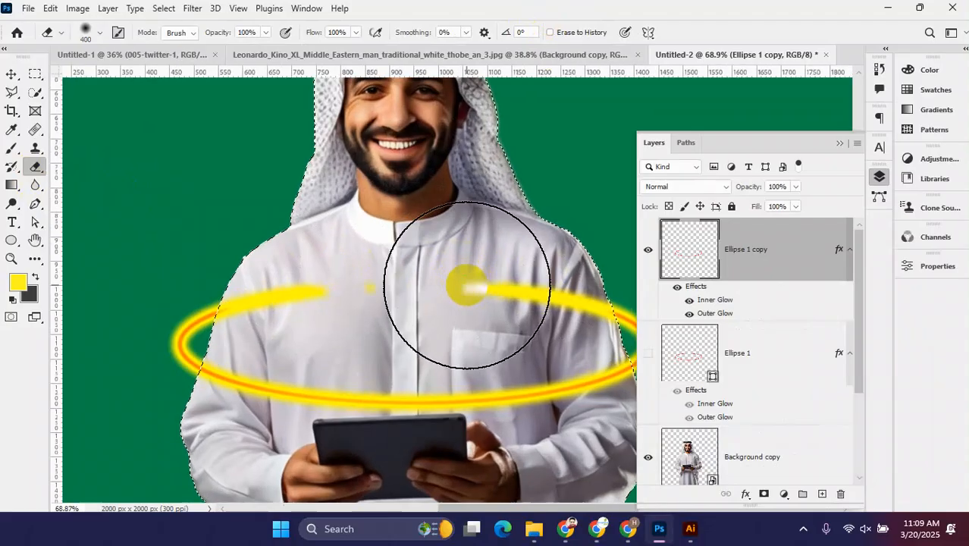
{"action": "mouse_move", "coordinate": [289, 277]}
{"action": "left_mouse_down"}
{"action": "mouse_move", "coordinate": [370, 264]}
{"action": "mouse_move", "coordinate": [344, 260]}
{"action": "mouse_move", "coordinate": [379, 250]}
{"action": "mouse_move", "coordinate": [426, 259]}
{"action": "left_mouse_up"}
- Increase the eraser's hardness, reduce it to 200 px, and erase the rest of the back arc over both shoulders inside the selection
{"action": "right_click", "coordinate": [426, 259]}
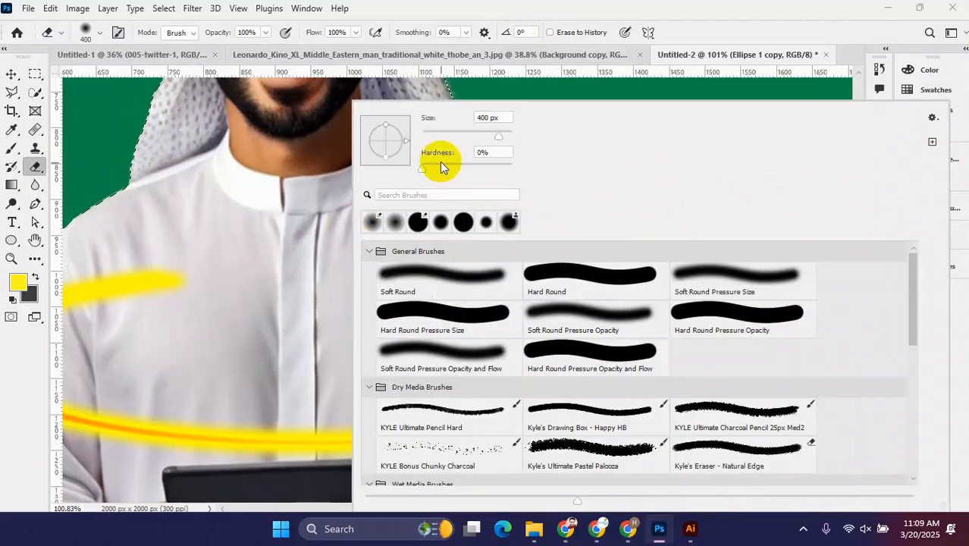
{"action": "left_click_drag", "start_coordinate": [453, 170], "coordinate": [455, 169]}
{"action": "double_click", "coordinate": [482, 8]}
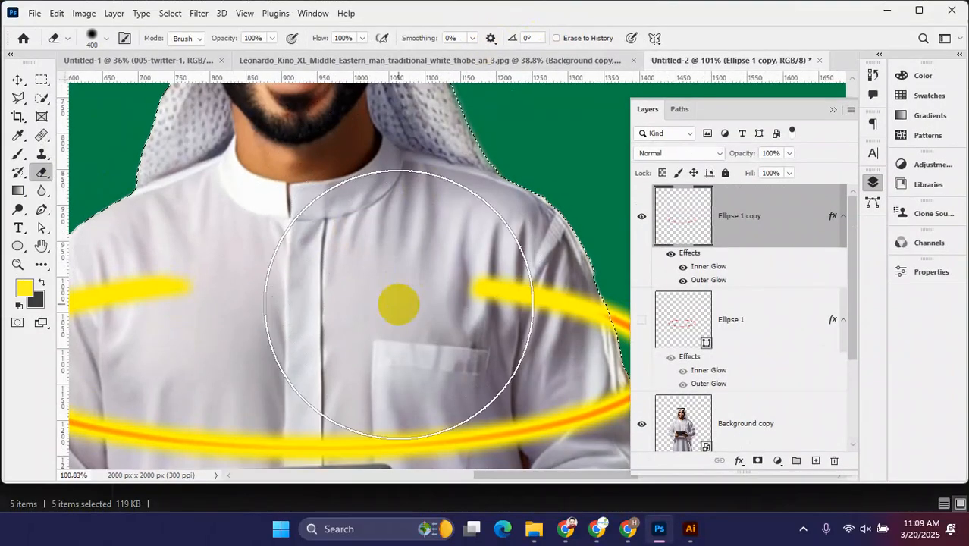
{"action": "scroll", "coordinate": [388, 287], "scroll_direction": "down", "scroll_amount": 2}
{"action": "key", "text": "bracketleft"}
{"action": "key", "text": "bracketleft"}
{"action": "key", "text": "bracketleft"}
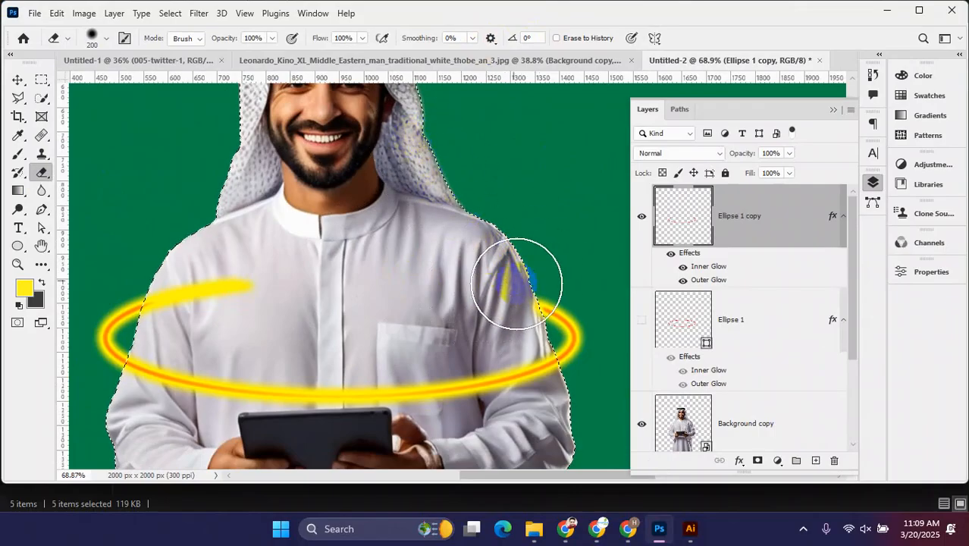
{"action": "mouse_move", "coordinate": [261, 262]}
{"action": "left_mouse_down"}
{"action": "mouse_move", "coordinate": [146, 257]}
{"action": "mouse_move", "coordinate": [201, 282]}
{"action": "mouse_move", "coordinate": [161, 270]}
{"action": "mouse_move", "coordinate": [144, 281]}
{"action": "mouse_move", "coordinate": [174, 236]}
{"action": "mouse_move", "coordinate": [168, 276]}
{"action": "mouse_move", "coordinate": [228, 276]}
{"action": "mouse_move", "coordinate": [190, 285]}
{"action": "mouse_move", "coordinate": [441, 250]}
{"action": "mouse_move", "coordinate": [484, 264]}
{"action": "mouse_move", "coordinate": [485, 297]}
{"action": "mouse_move", "coordinate": [455, 254]}
{"action": "left_mouse_up"}
- Clear the selection of the man's outline and examine how the ring wraps around him
{"action": "scroll", "coordinate": [213, 219], "scroll_direction": "down", "scroll_amount": 3}
{"action": "left_click", "coordinate": [17, 79]}
{"action": "scroll", "coordinate": [357, 288], "scroll_direction": "down", "scroll_amount": 3}
{"action": "scroll", "coordinate": [360, 294], "scroll_direction": "down", "scroll_amount": 2}
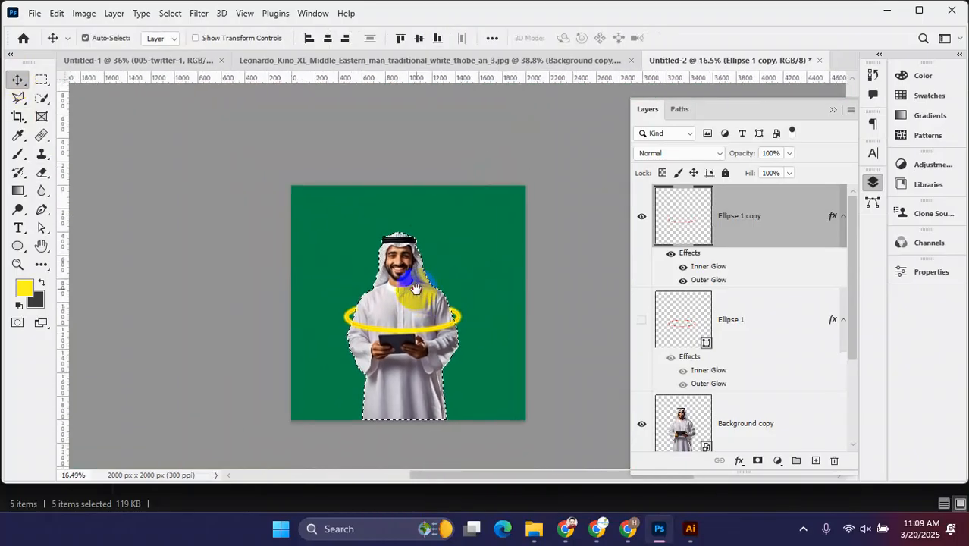
{"action": "left_click", "coordinate": [456, 296]}
{"action": "scroll", "coordinate": [399, 342], "scroll_direction": "up", "scroll_amount": 10}
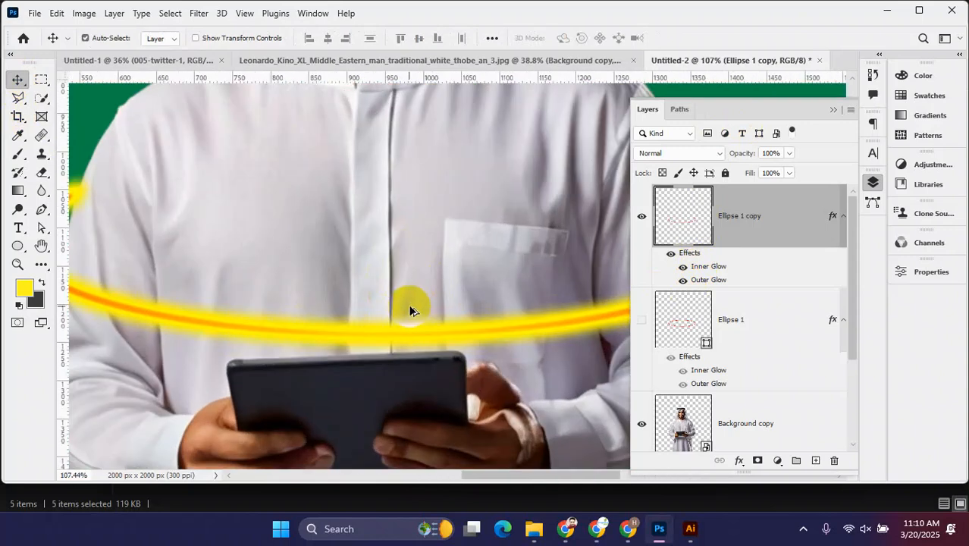
{"action": "scroll", "coordinate": [410, 309], "scroll_direction": "down", "scroll_amount": 6}
{"action": "scroll", "coordinate": [390, 304], "scroll_direction": "up", "scroll_amount": 1}
{"action": "scroll", "coordinate": [389, 304], "scroll_direction": "down", "scroll_amount": 1}
- Try a duplicate of the Ellipse 1 copy layer rotated about 31.5°, and delete that duplicate
{"action": "left_click_drag", "start_coordinate": [770, 214], "coordinate": [823, 460]}
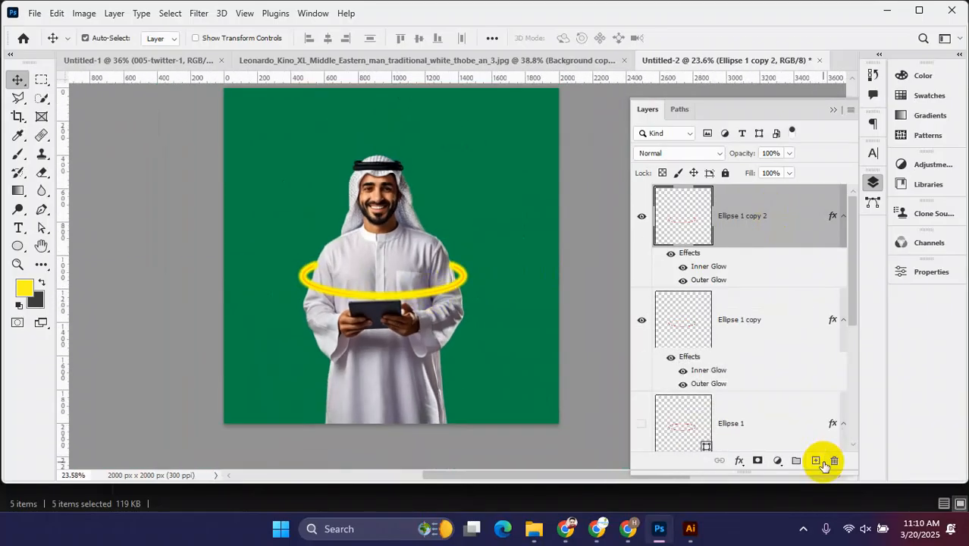
{"action": "key", "text": "ctrl+t"}
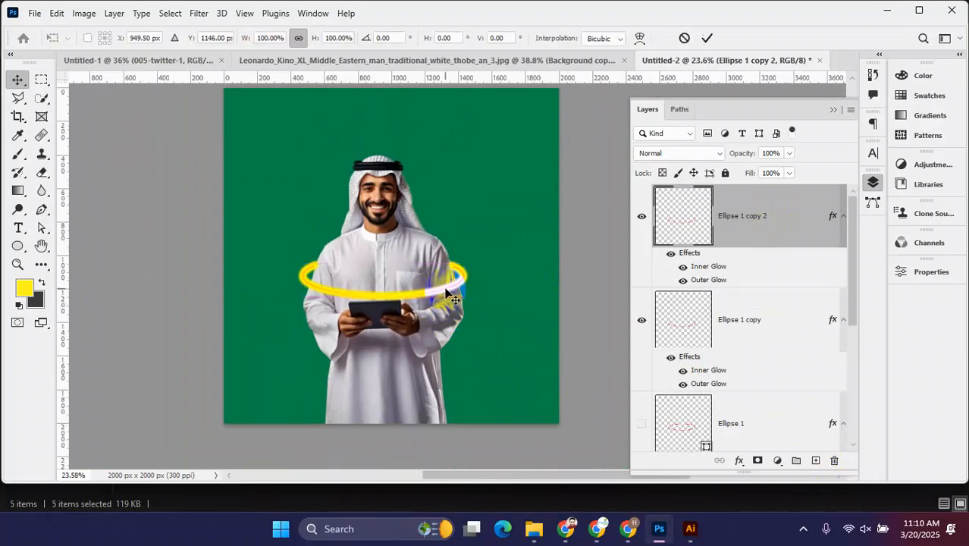
{"action": "left_click_drag", "start_coordinate": [489, 262], "coordinate": [482, 318]}
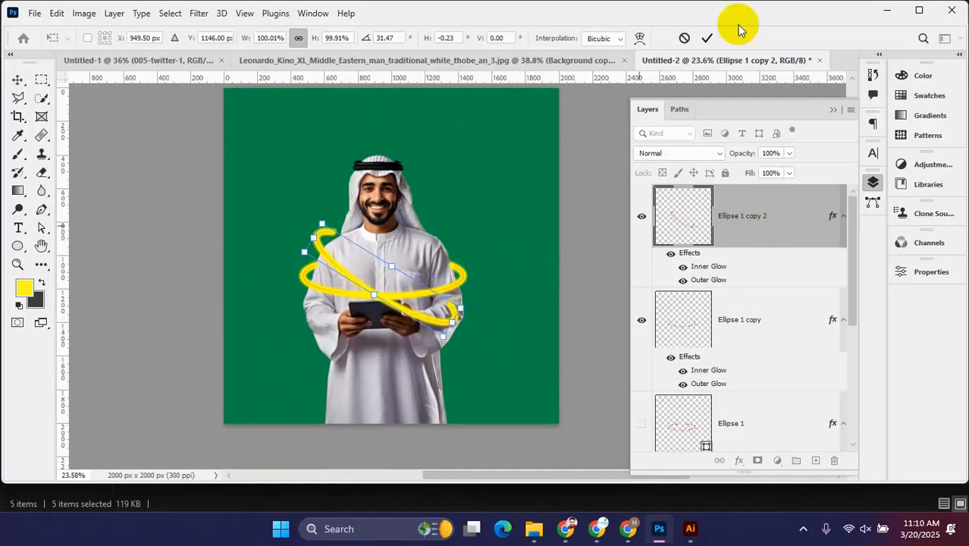
{"action": "left_click", "coordinate": [707, 38]}
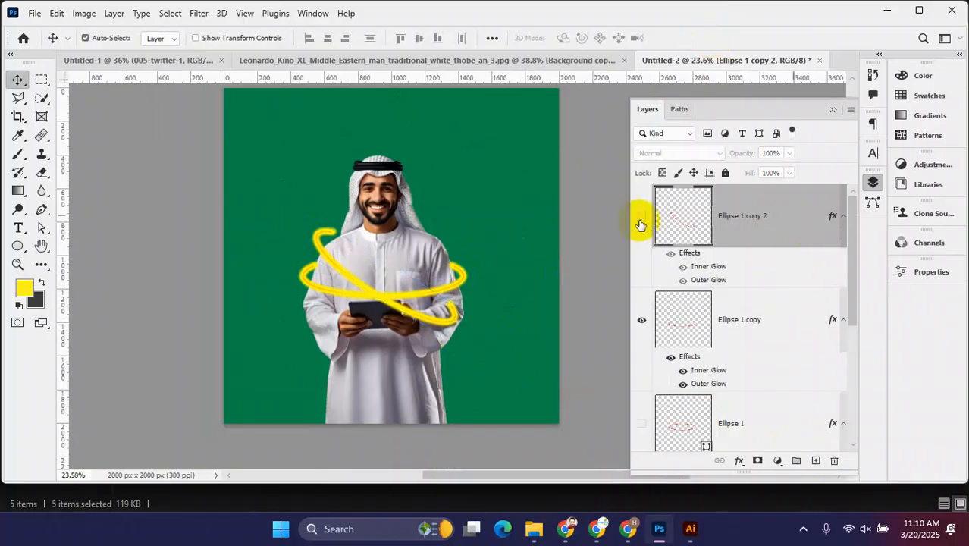
{"action": "left_click_drag", "start_coordinate": [692, 217], "coordinate": [834, 461]}
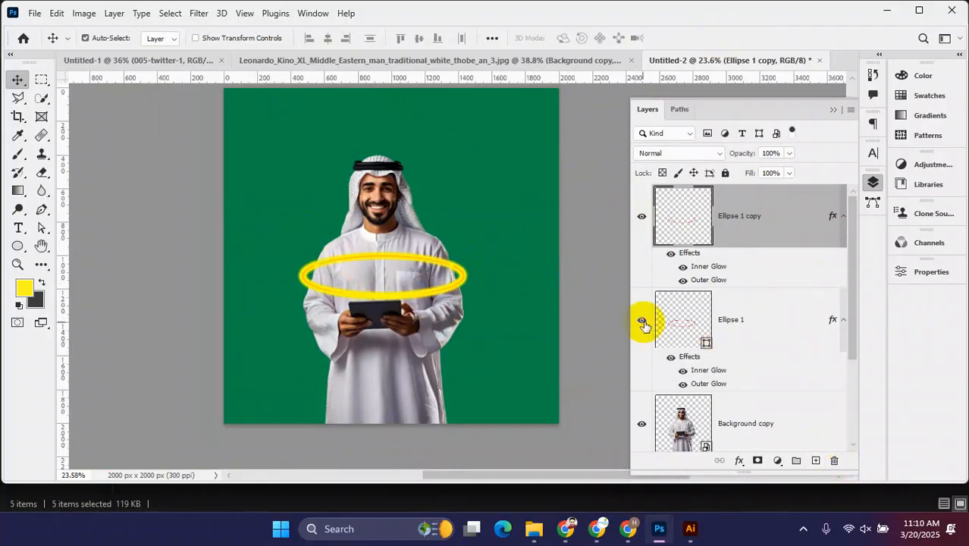
{"action": "key", "text": "ctrl+t"}
{"action": "left_click_drag", "start_coordinate": [489, 304], "coordinate": [471, 364]}
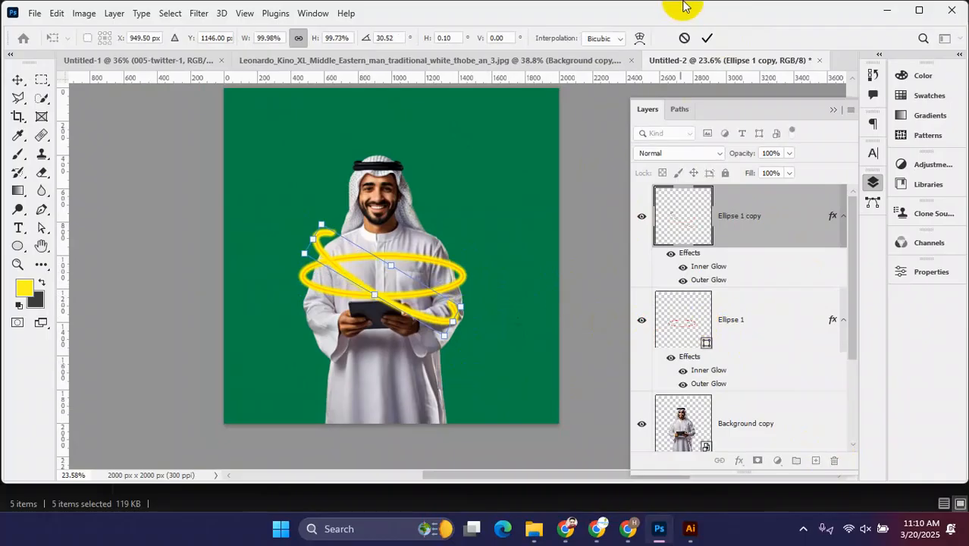
{"action": "left_click", "coordinate": [683, 39]}
{"action": "scroll", "coordinate": [760, 383], "scroll_direction": "down", "scroll_amount": 3}
{"action": "scroll", "coordinate": [750, 361], "scroll_direction": "up", "scroll_amount": 3}
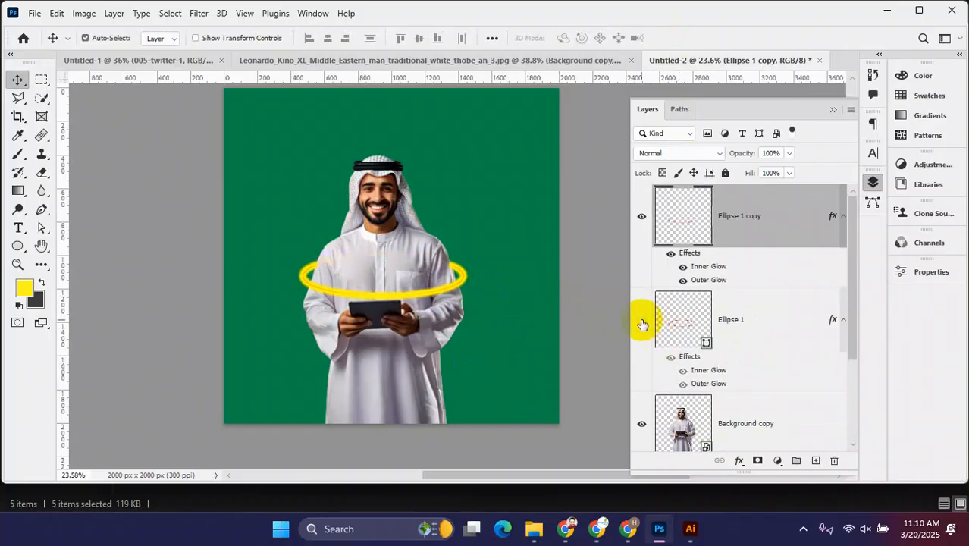
- Duplicate the full ring on the Ellipse 1 layer and keep the original layer hidden
{"action": "left_click", "coordinate": [642, 324]}
{"action": "left_click", "coordinate": [740, 322]}
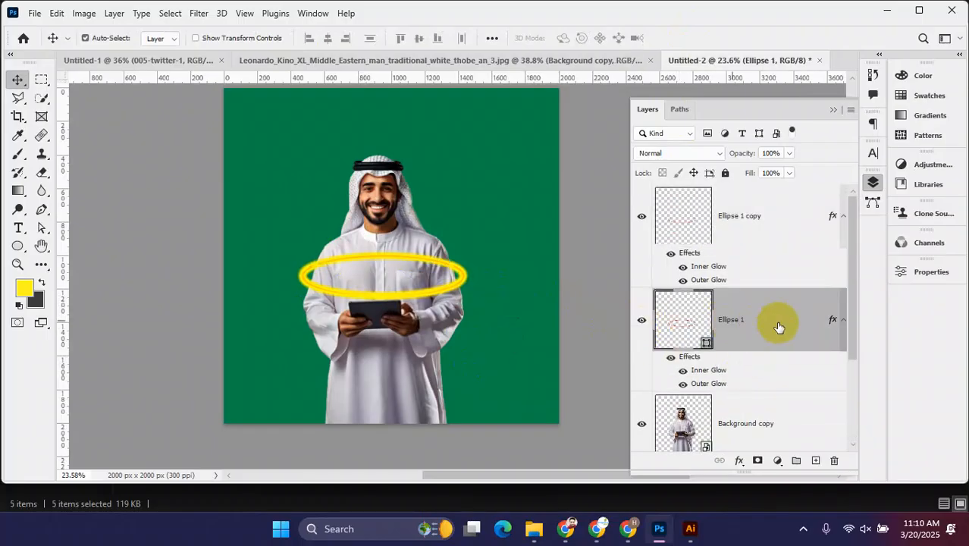
{"action": "left_click_drag", "start_coordinate": [768, 325], "coordinate": [816, 460]}
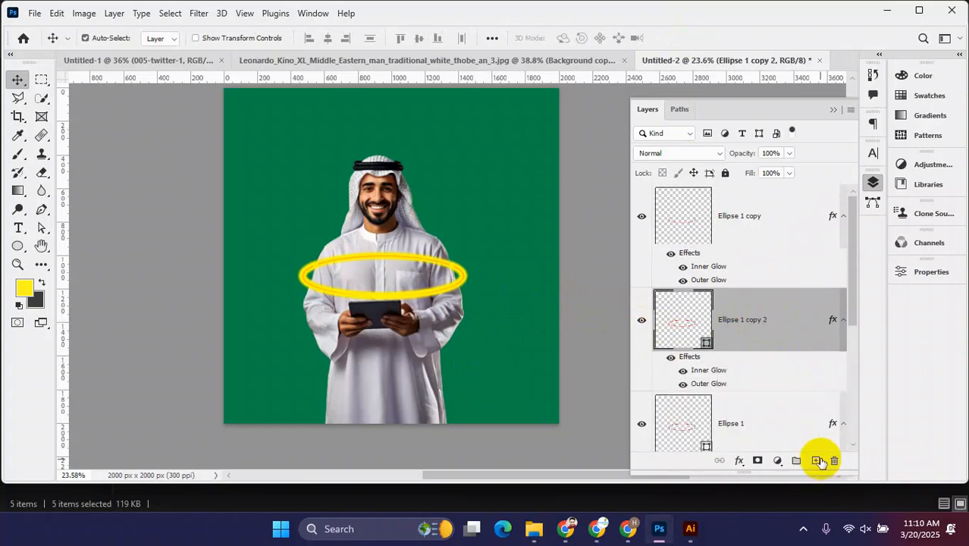
{"action": "left_click", "coordinate": [643, 426]}
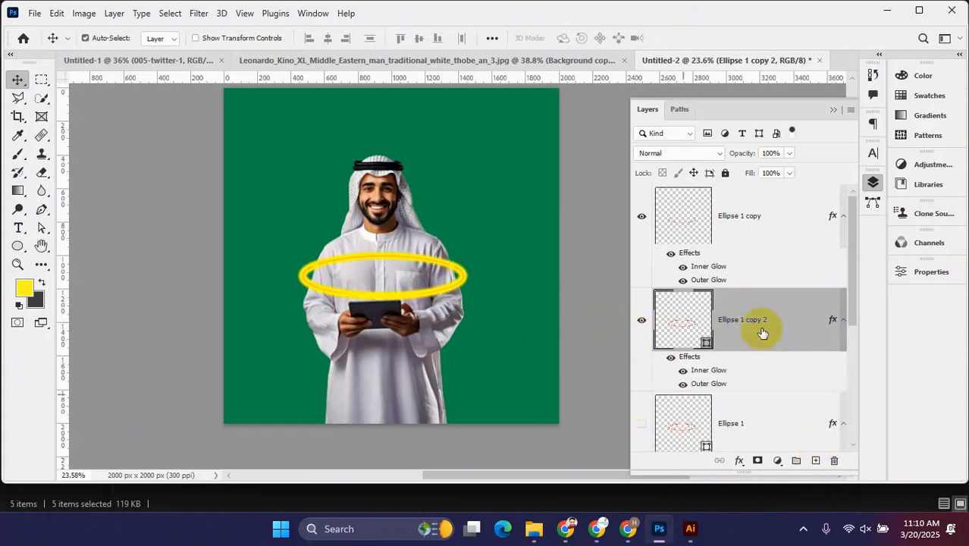
- Transform the duplicated ring to about 112% width and 147% height, rotated about 36° across the man's torso
{"action": "key", "text": "ctrl+t"}
{"action": "left_click_drag", "start_coordinate": [489, 308], "coordinate": [470, 325]}
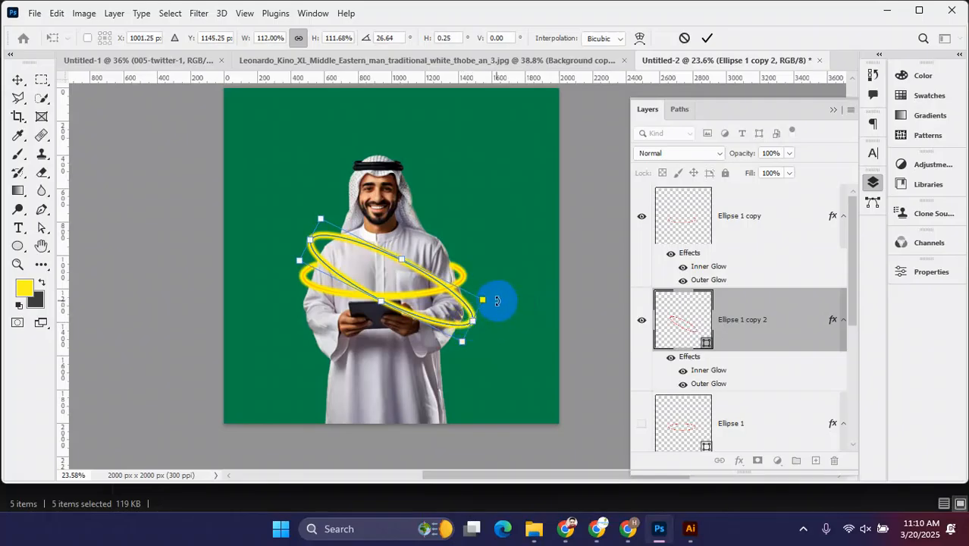
{"action": "left_click_drag", "start_coordinate": [496, 301], "coordinate": [501, 311]}
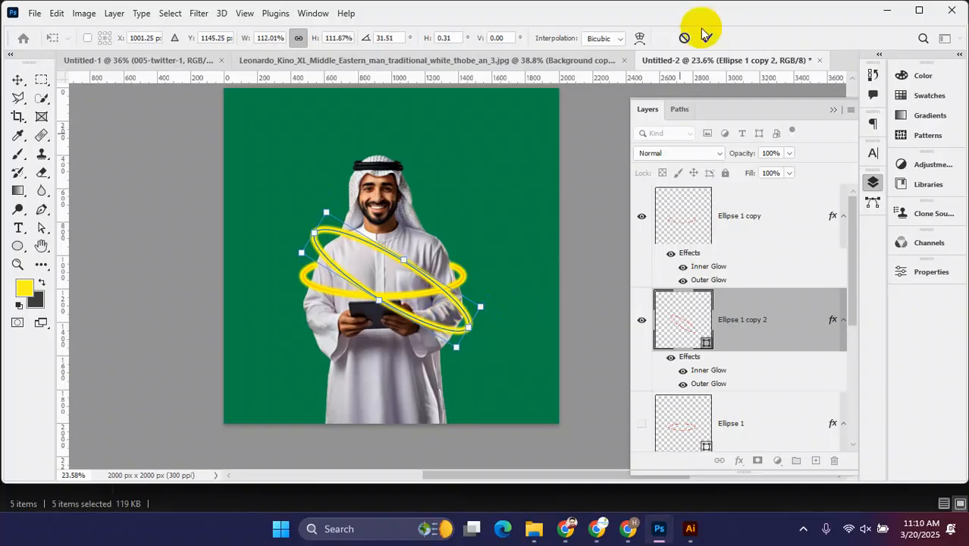
{"action": "left_click_drag", "start_coordinate": [409, 258], "coordinate": [420, 245]}
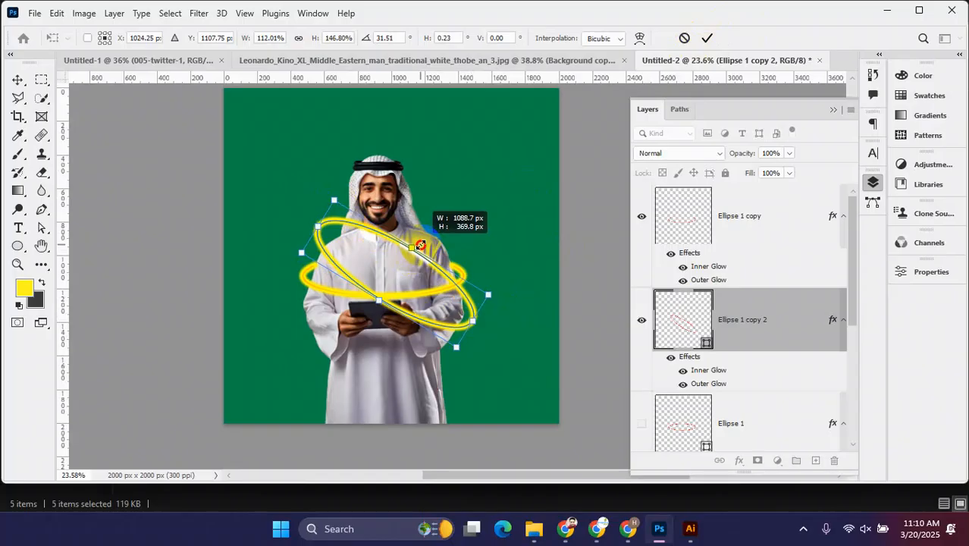
{"action": "left_click_drag", "start_coordinate": [509, 298], "coordinate": [508, 305]}
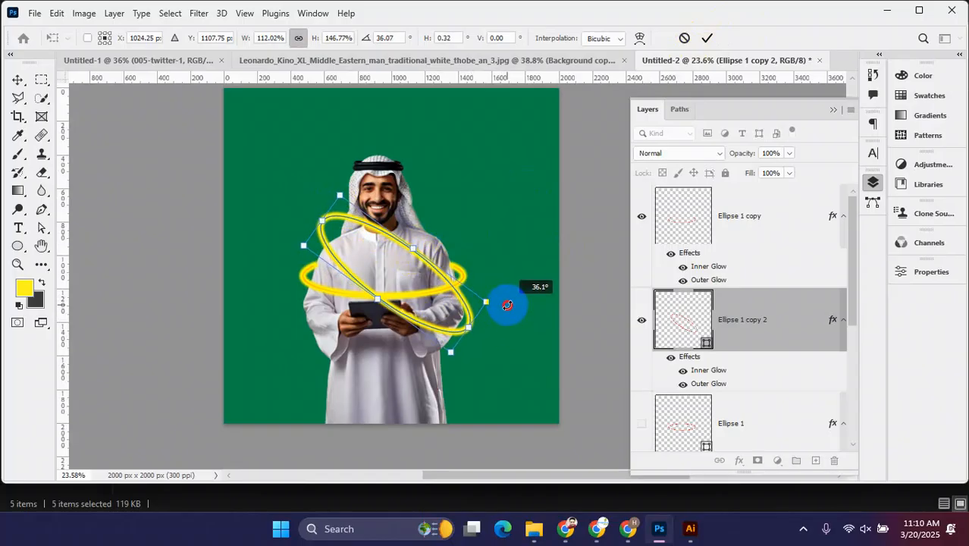
{"action": "left_click", "coordinate": [707, 38]}
- Rasterize the tilted ring's layer, Ellipse 1 copy 2
{"action": "scroll", "coordinate": [371, 353], "scroll_direction": "up", "scroll_amount": 1}
{"action": "scroll", "coordinate": [371, 353], "scroll_direction": "up", "scroll_amount": 6}
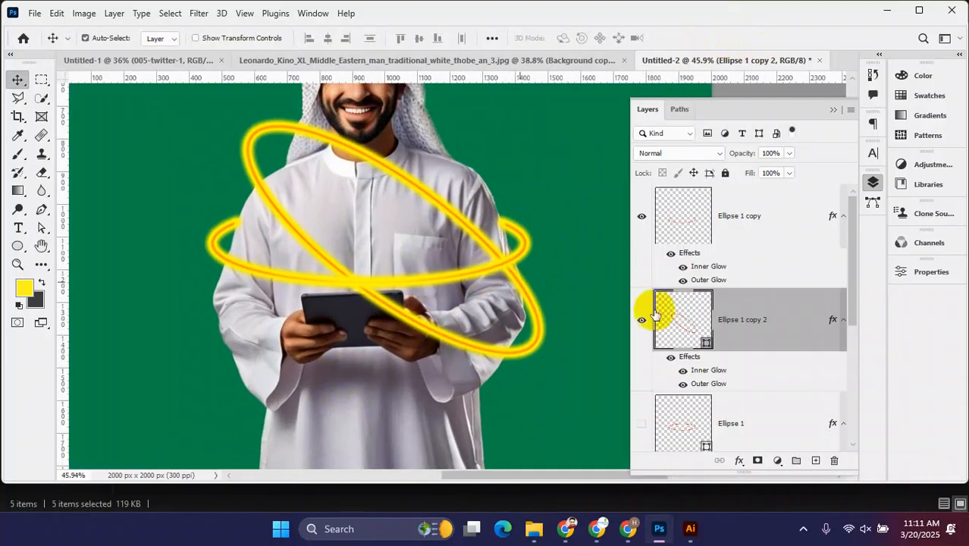
{"action": "right_click", "coordinate": [798, 318]}
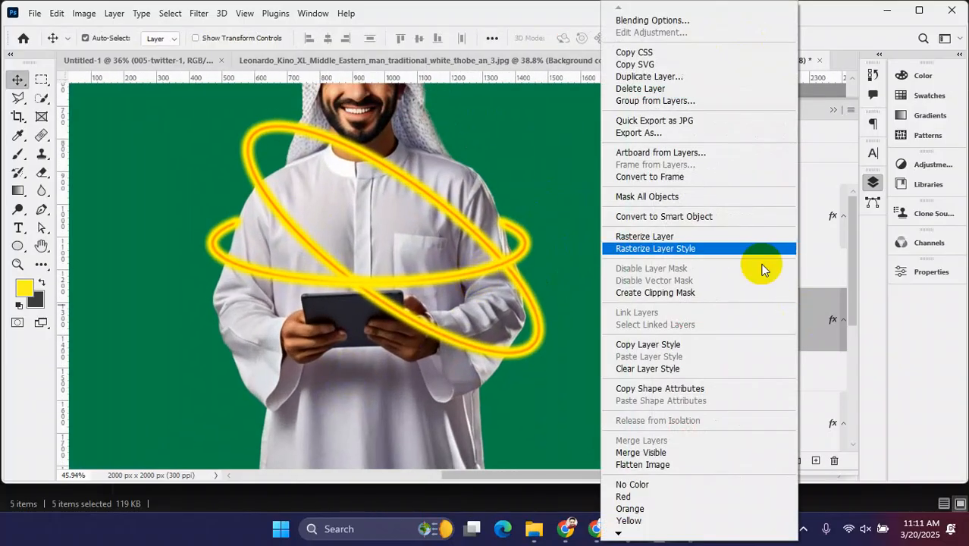
{"action": "left_click", "coordinate": [657, 237]}
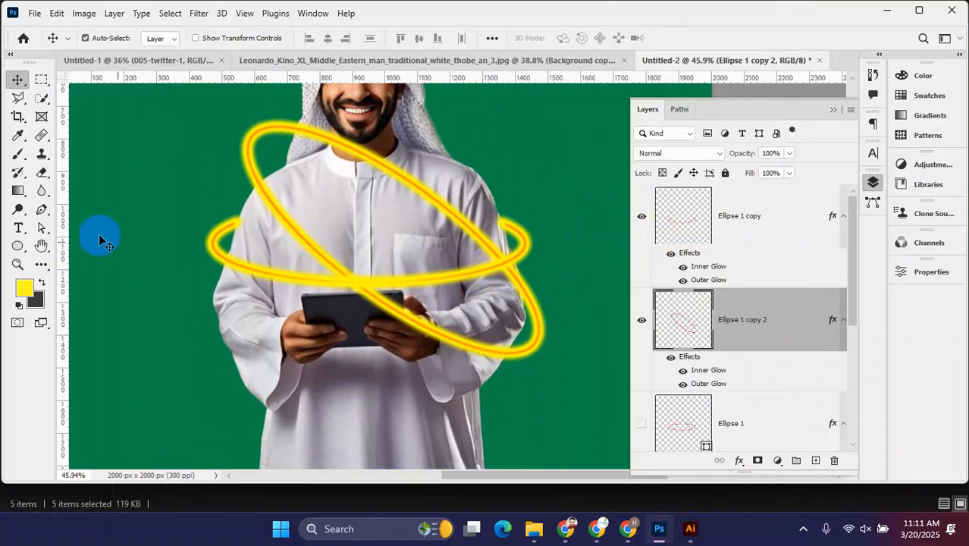
- Erase the tilted ring where it crosses the man's headscarf and neck, using a 200 px Eraser
{"action": "left_click", "coordinate": [41, 179]}
{"action": "left_click", "coordinate": [91, 169]}
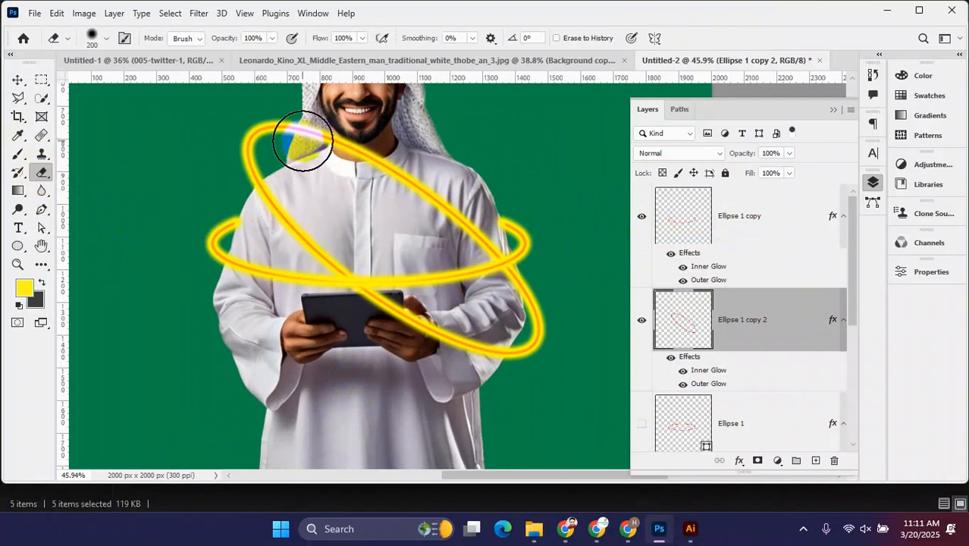
{"action": "scroll", "coordinate": [333, 152], "scroll_direction": "up", "scroll_amount": 2}
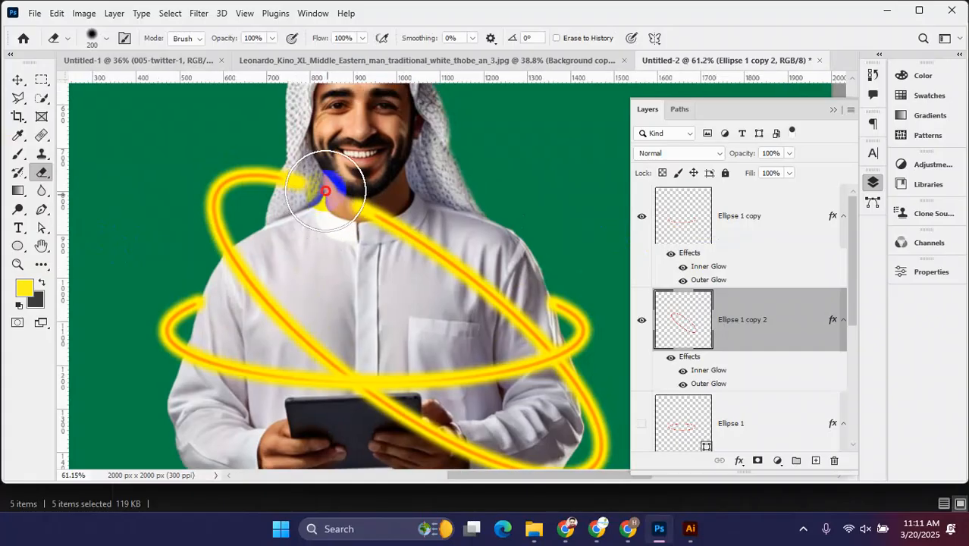
{"action": "left_click", "coordinate": [330, 190]}
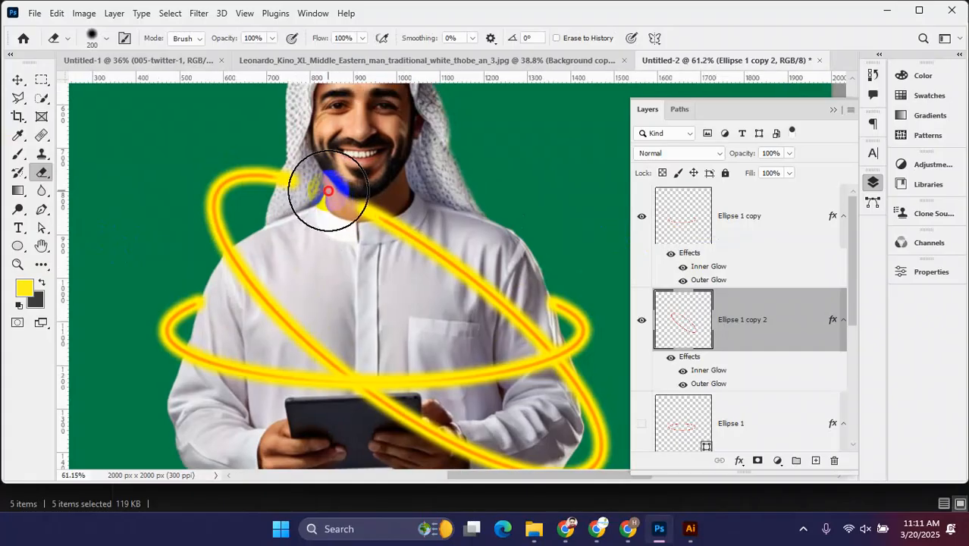
- Raise the eraser's hardness and erase the tilted ring's back arc diagonally across the man's chest
{"action": "right_click", "coordinate": [327, 190]}
{"action": "left_click_drag", "start_coordinate": [409, 170], "coordinate": [512, 179]}
{"action": "left_click", "coordinate": [508, 16]}
{"action": "mouse_move", "coordinate": [388, 181]}
{"action": "left_mouse_down"}
{"action": "mouse_move", "coordinate": [410, 227]}
{"action": "mouse_move", "coordinate": [517, 311]}
{"action": "mouse_move", "coordinate": [490, 306]}
{"action": "mouse_move", "coordinate": [505, 296]}
{"action": "mouse_move", "coordinate": [529, 322]}
{"action": "mouse_move", "coordinate": [514, 333]}
{"action": "mouse_move", "coordinate": [361, 246]}
{"action": "left_mouse_up"}
- Reduce the eraser to 70 px and erase the leftover piece of the tilted ring over the sleeve near the elbow
{"action": "scroll", "coordinate": [526, 317], "scroll_direction": "up", "scroll_amount": 6}
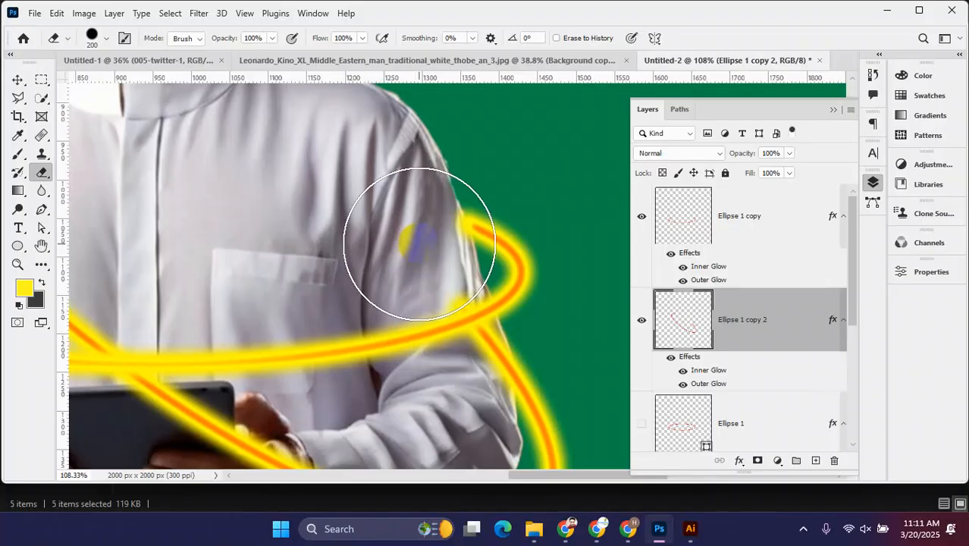
{"action": "left_click_drag", "start_coordinate": [358, 248], "coordinate": [308, 170]}
{"action": "scroll", "coordinate": [430, 306], "scroll_direction": "up", "scroll_amount": 4}
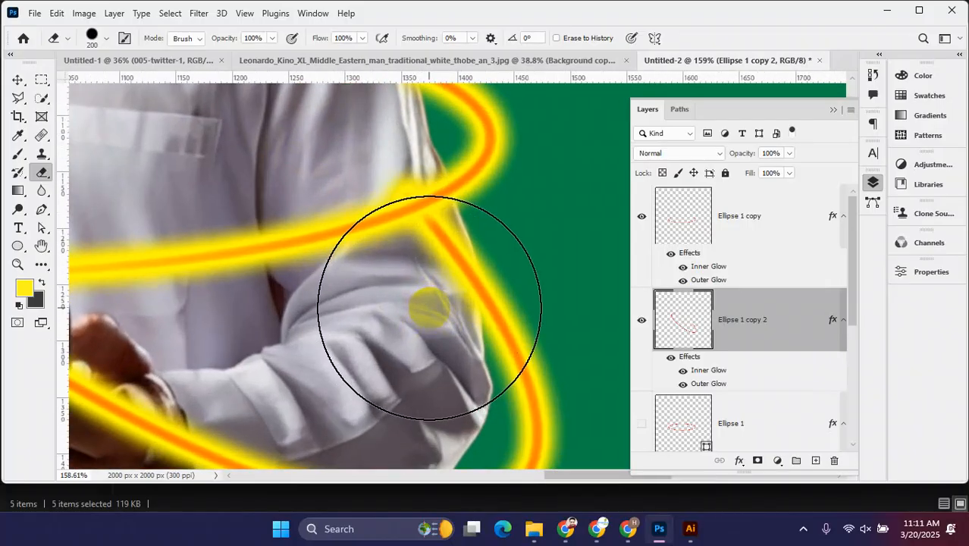
{"action": "key", "text": "bracketleft"}
{"action": "key", "text": "bracketleft"}
{"action": "key", "text": "bracketleft"}
{"action": "key", "text": "bracketleft"}
{"action": "key", "text": "bracketleft"}
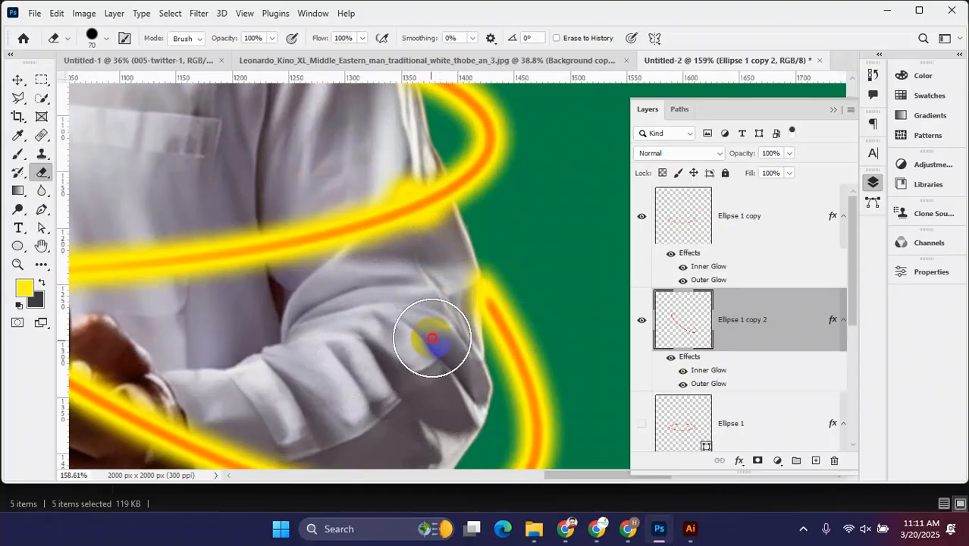
{"action": "scroll", "coordinate": [402, 327], "scroll_direction": "down", "scroll_amount": 6}
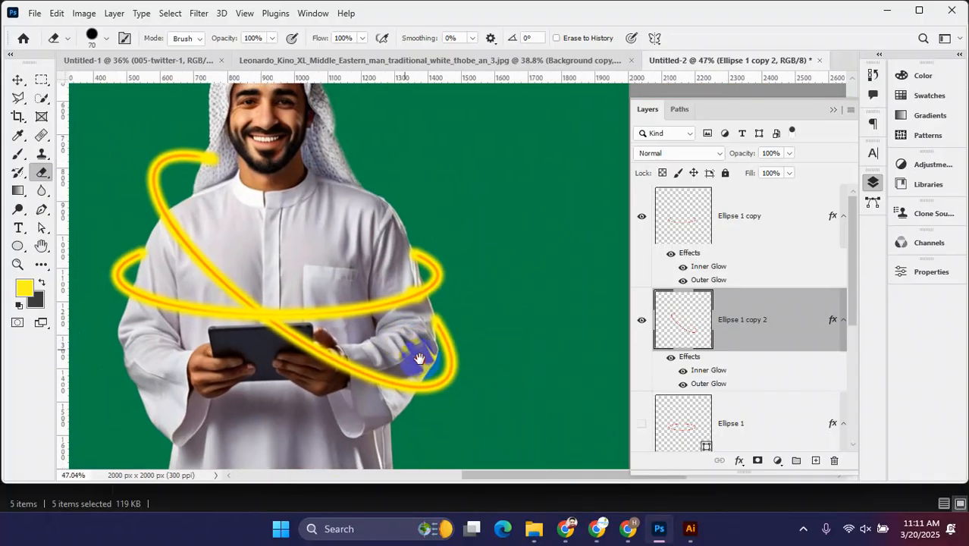
- Examine the level and tilted glowing rings around the man, both close up and in the full composition
{"action": "scroll", "coordinate": [319, 227], "scroll_direction": "up", "scroll_amount": 3}
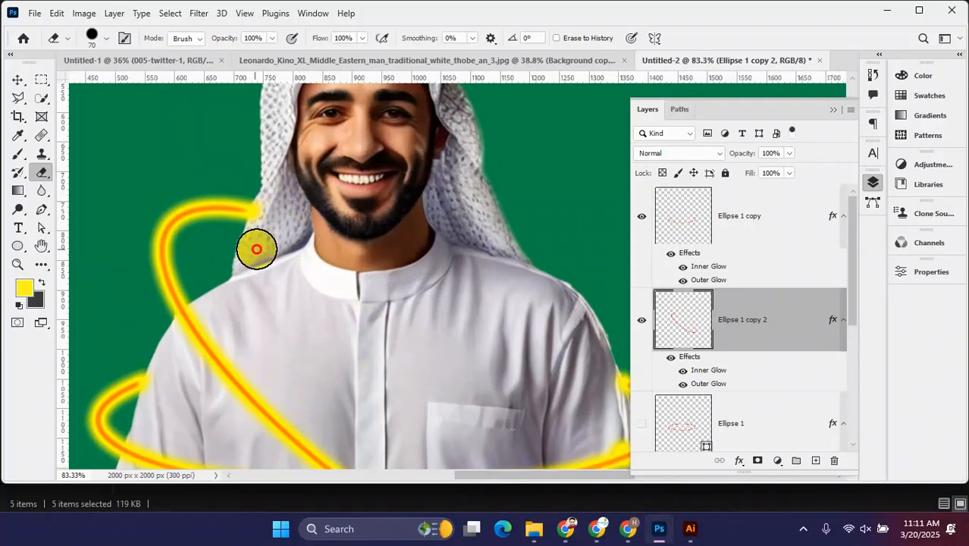
{"action": "scroll", "coordinate": [323, 296], "scroll_direction": "down", "scroll_amount": 8}
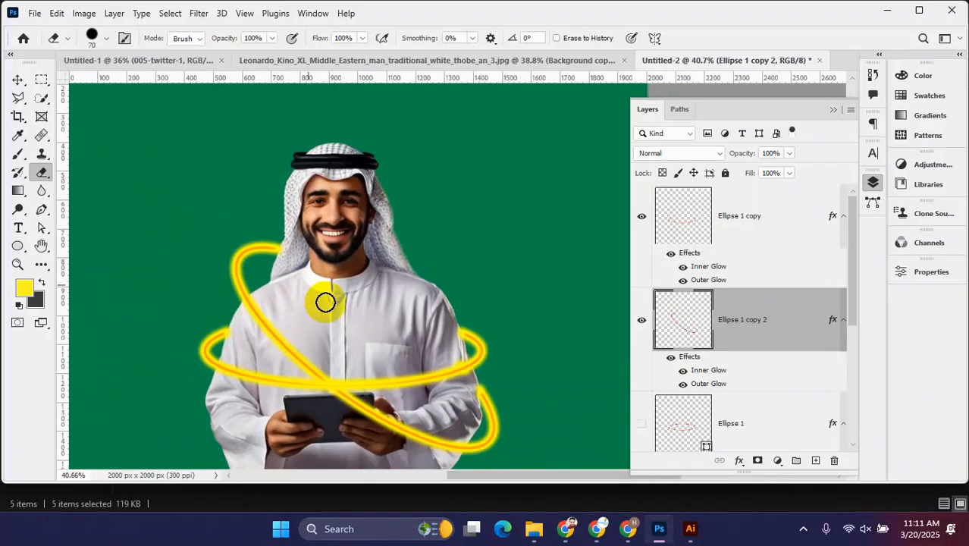
{"action": "left_click", "coordinate": [17, 79]}
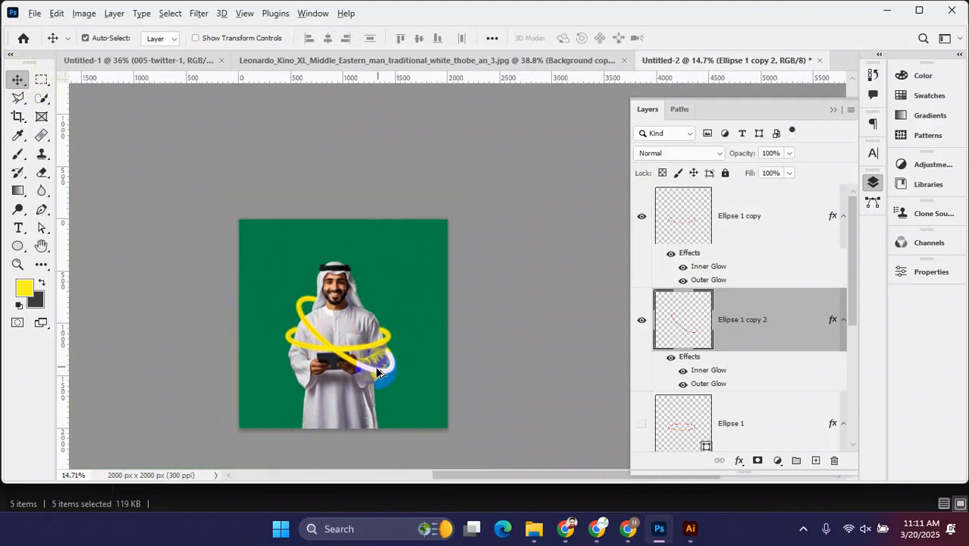
{"action": "scroll", "coordinate": [410, 346], "scroll_direction": "up", "scroll_amount": 3}
{"action": "scroll", "coordinate": [465, 299], "scroll_direction": "up", "scroll_amount": 6}
{"action": "scroll", "coordinate": [465, 299], "scroll_direction": "down", "scroll_amount": 7}
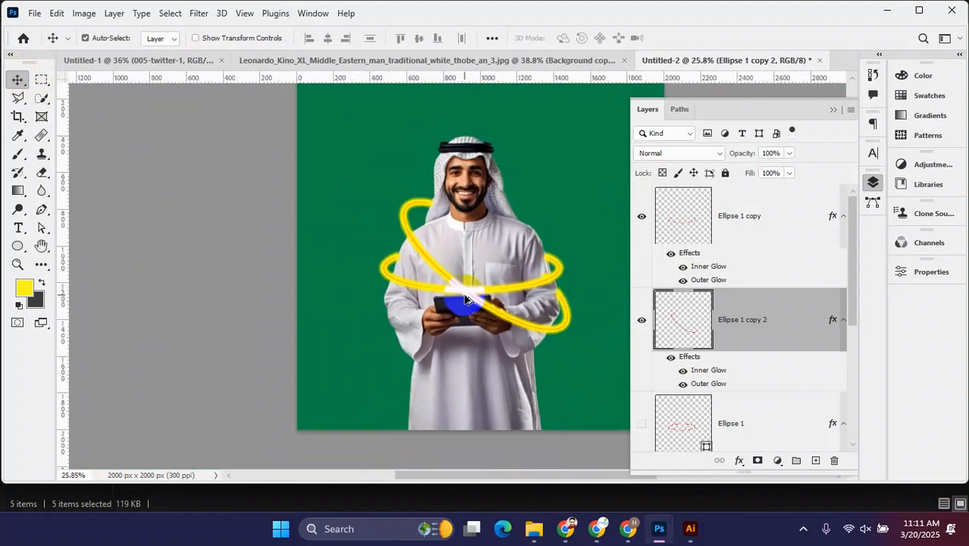
{"action": "scroll", "coordinate": [465, 299], "scroll_direction": "up", "scroll_amount": 2}
{"action": "left_click_drag", "start_coordinate": [487, 282], "coordinate": [435, 206]}
{"action": "scroll", "coordinate": [378, 342], "scroll_direction": "up", "scroll_amount": 7}
{"action": "scroll", "coordinate": [377, 338], "scroll_direction": "down", "scroll_amount": 4}
{"action": "scroll", "coordinate": [416, 290], "scroll_direction": "down", "scroll_amount": 3}
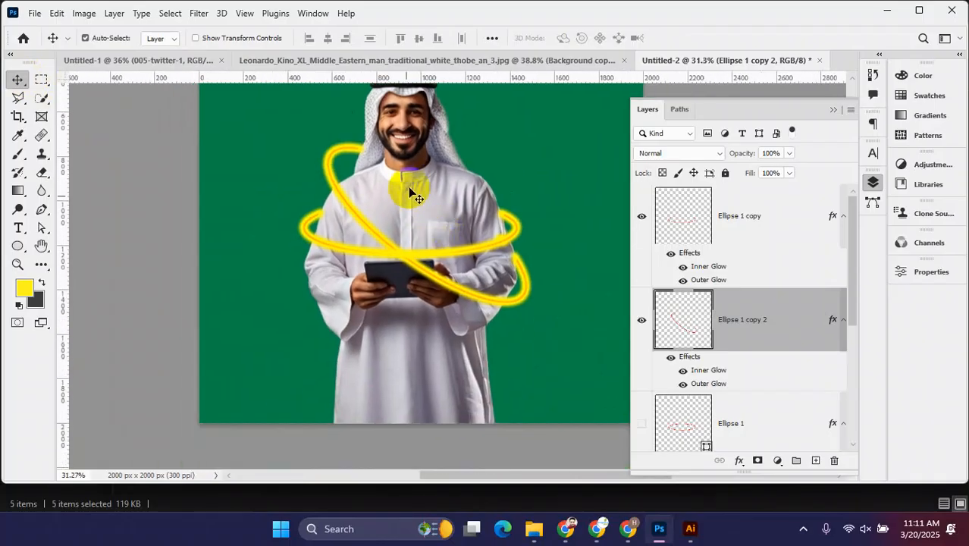
{"action": "key", "text": "F7"}
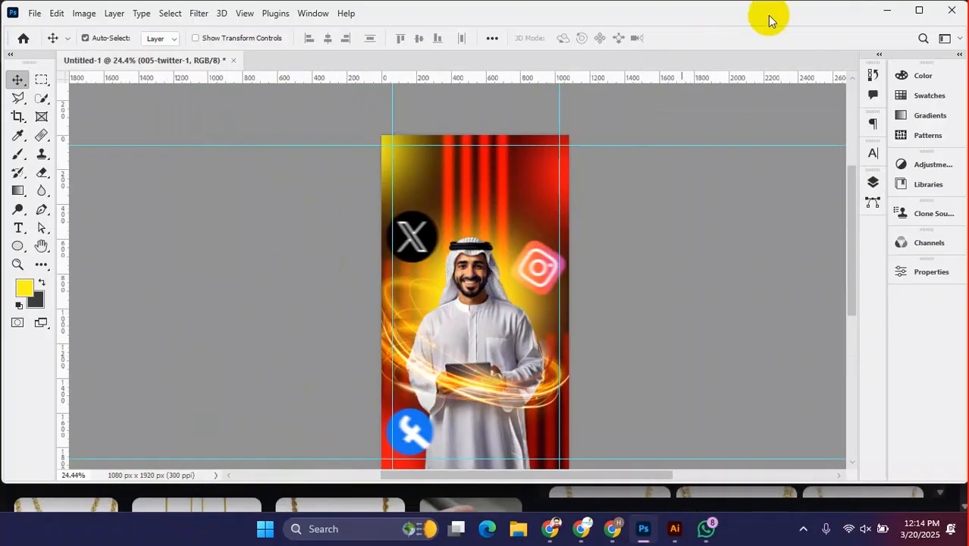
- Create a new blank 2000 x 2000 px document at 300 ppi with a white background in RGB color
{"action": "left_click", "coordinate": [918, 10]}
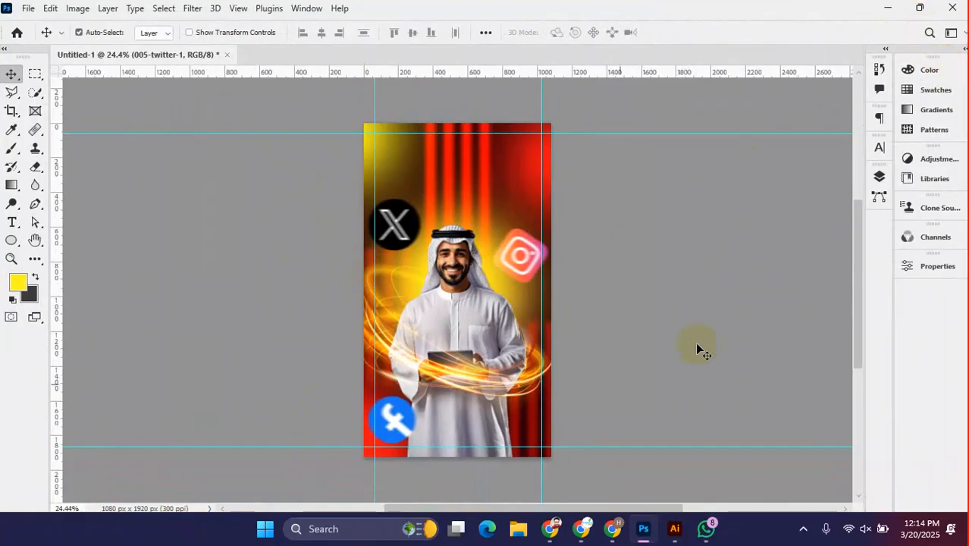
{"action": "left_click", "coordinate": [23, 10]}
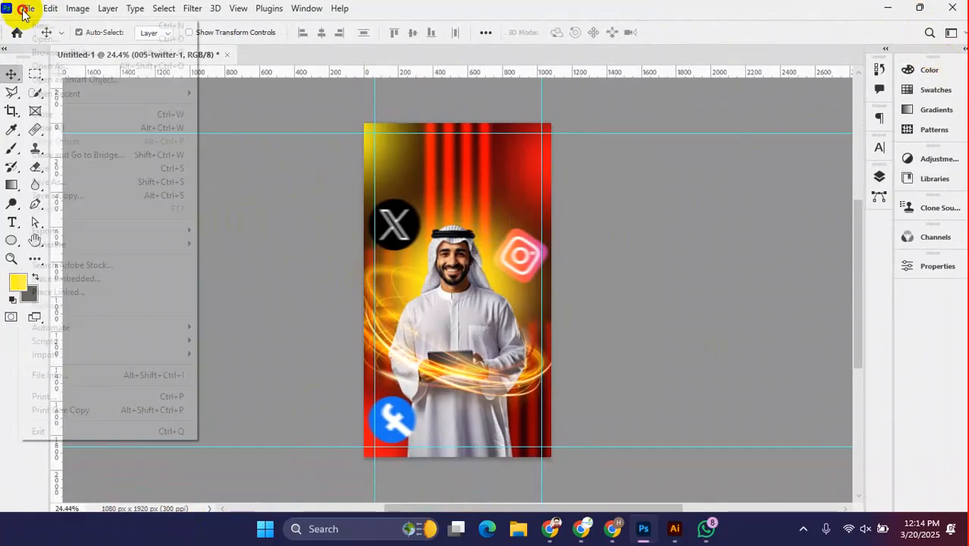
{"action": "left_click", "coordinate": [32, 27]}
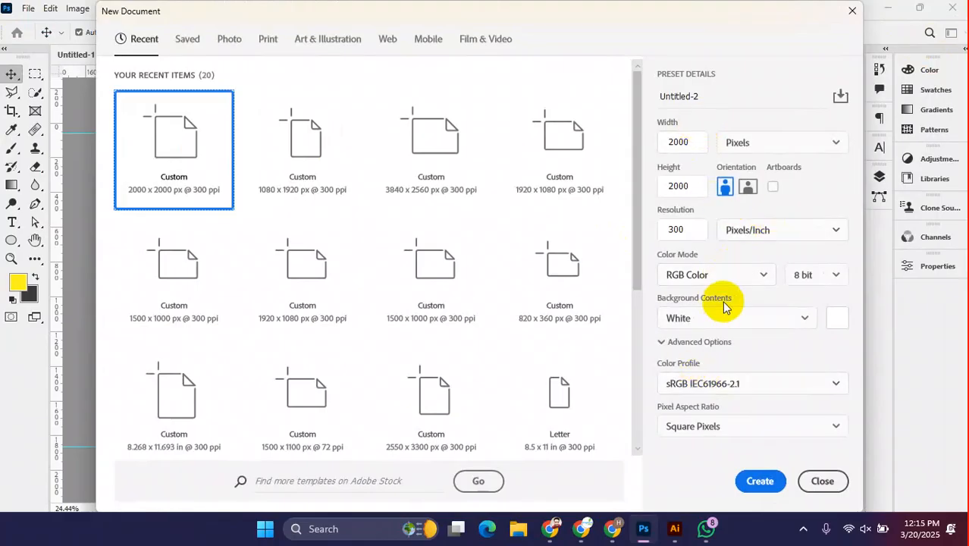
{"action": "left_click", "coordinate": [762, 484]}
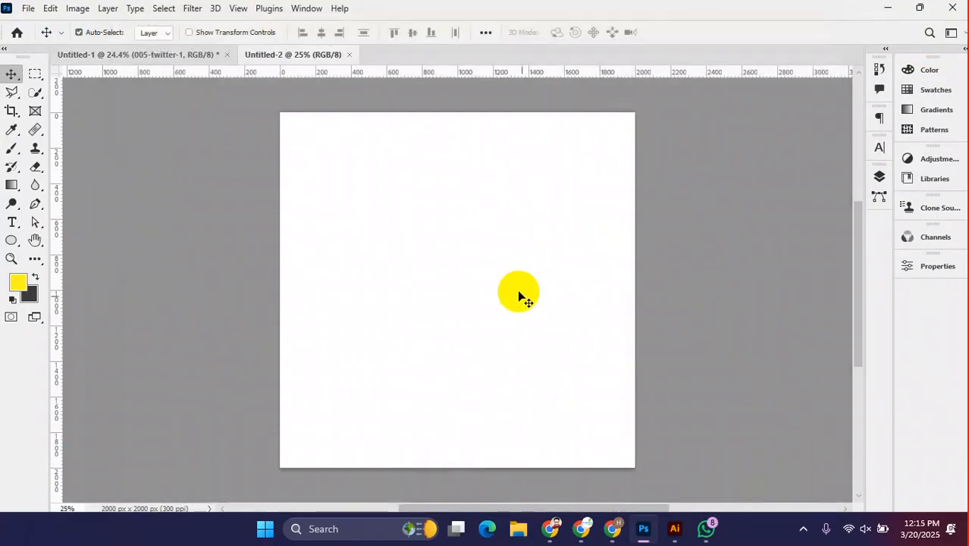
{"action": "scroll", "coordinate": [404, 272], "scroll_direction": "down", "scroll_amount": 1}
{"action": "left_click_drag", "start_coordinate": [441, 315], "coordinate": [459, 296]}
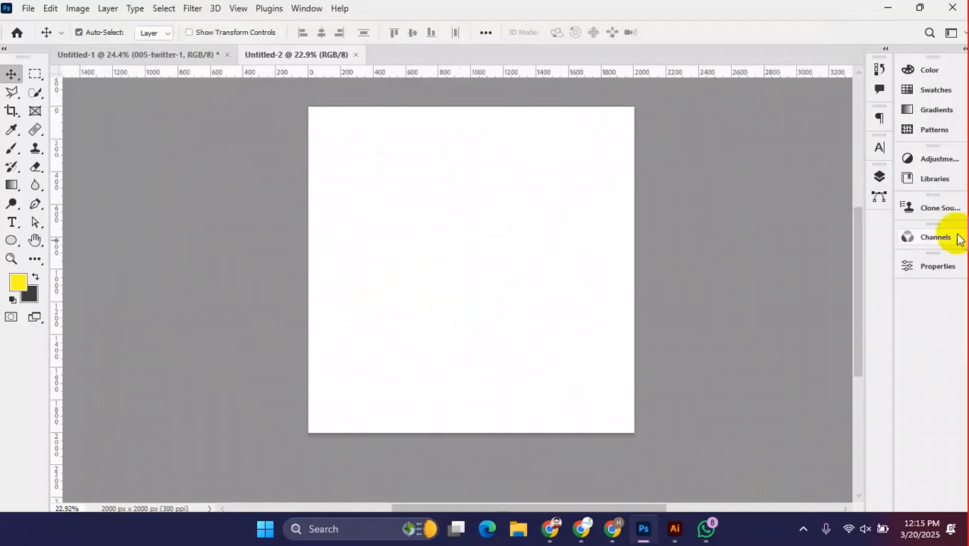
- Add a Solid Color fill layer in dark navy, #00012f, above the background
{"action": "left_click", "coordinate": [879, 178]}
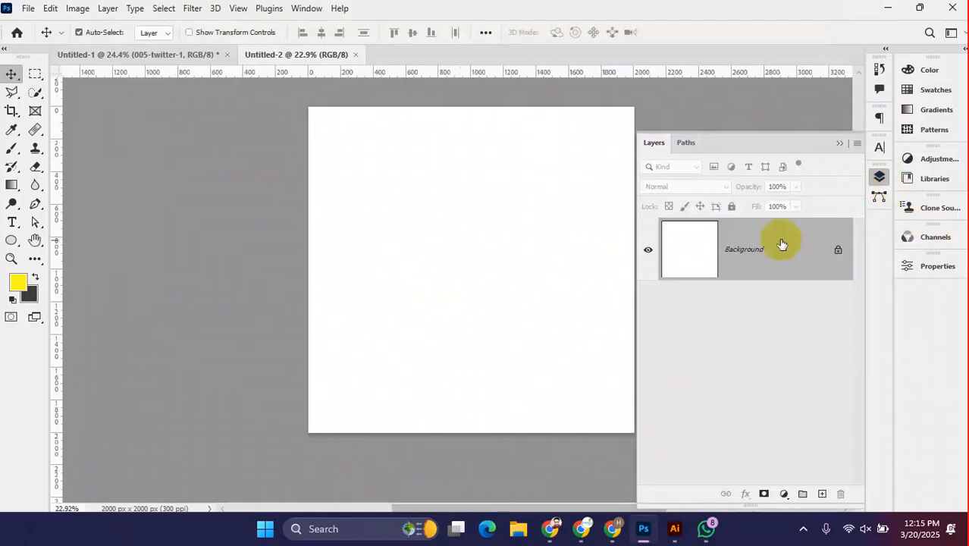
{"action": "left_click", "coordinate": [786, 494]}
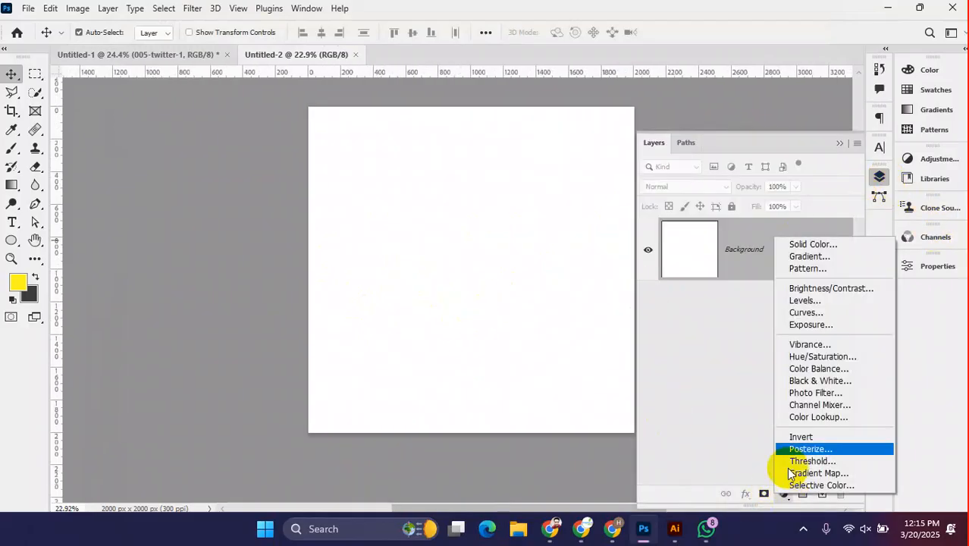
{"action": "left_click", "coordinate": [834, 244]}
{"action": "mouse_move", "coordinate": [605, 332]}
{"action": "left_mouse_down"}
{"action": "mouse_move", "coordinate": [612, 343]}
{"action": "mouse_move", "coordinate": [613, 327]}
{"action": "mouse_move", "coordinate": [631, 418]}
{"action": "mouse_move", "coordinate": [643, 410]}
{"action": "left_mouse_up"}
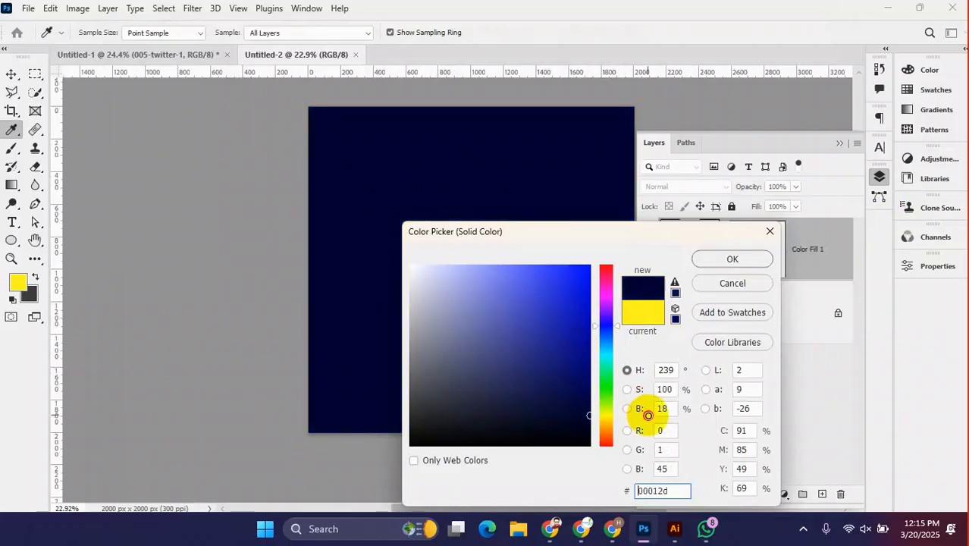
{"action": "left_click", "coordinate": [732, 260]}
{"action": "scroll", "coordinate": [479, 317], "scroll_direction": "down", "scroll_amount": 2}
{"action": "left_click_drag", "start_coordinate": [491, 303], "coordinate": [367, 299]}
{"action": "scroll", "coordinate": [306, 268], "scroll_direction": "up", "scroll_amount": 4}
{"action": "left_click_drag", "start_coordinate": [346, 258], "coordinate": [342, 273]}
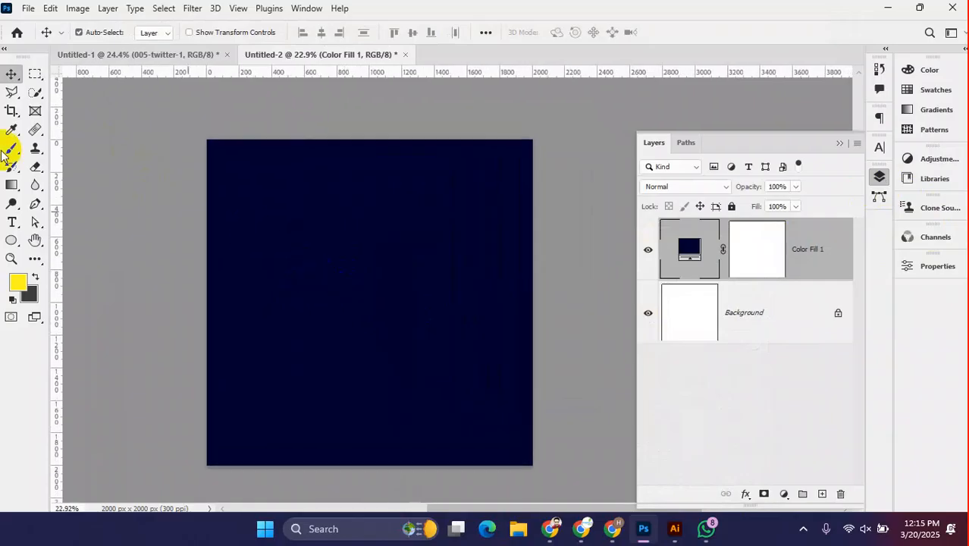
- Select a wide horizontal band across the middle of the canvas with the Polygonal Lasso tool
{"action": "left_click", "coordinate": [11, 92]}
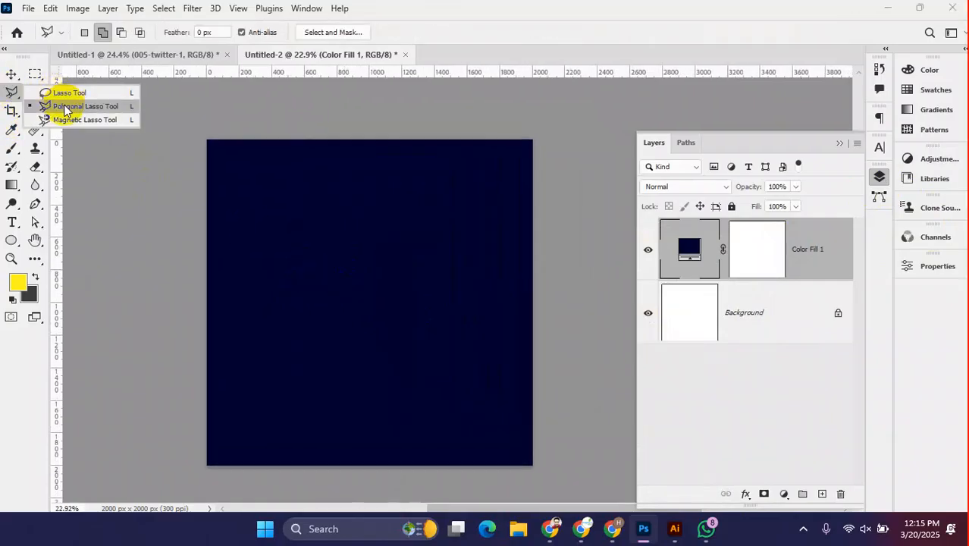
{"action": "left_click", "coordinate": [65, 108]}
{"action": "left_click_drag", "start_coordinate": [513, 323], "coordinate": [579, 303]}
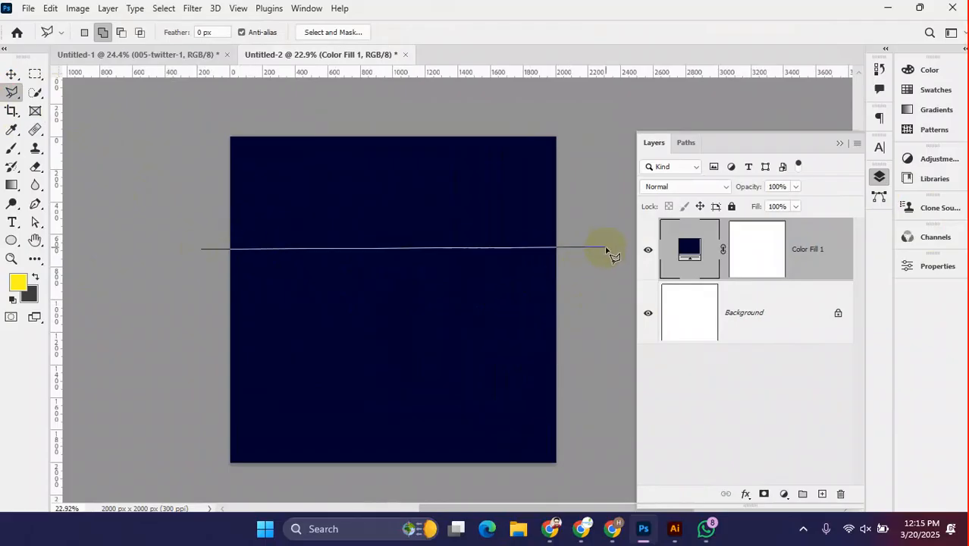
{"action": "left_click", "coordinate": [612, 354]}
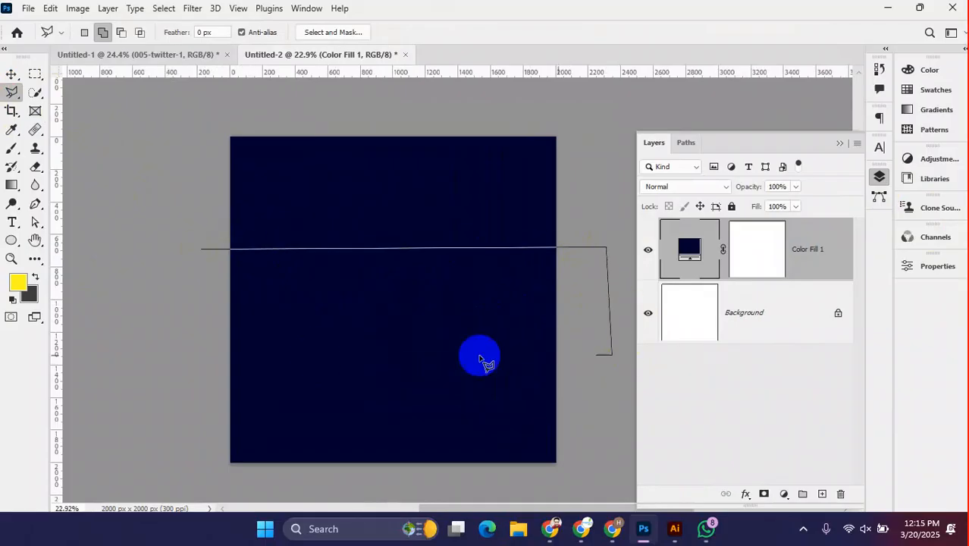
{"action": "left_click", "coordinate": [200, 249]}
- Fill the selected band with dark navy blue on a new layer and clear the selection
{"action": "left_click", "coordinate": [821, 495]}
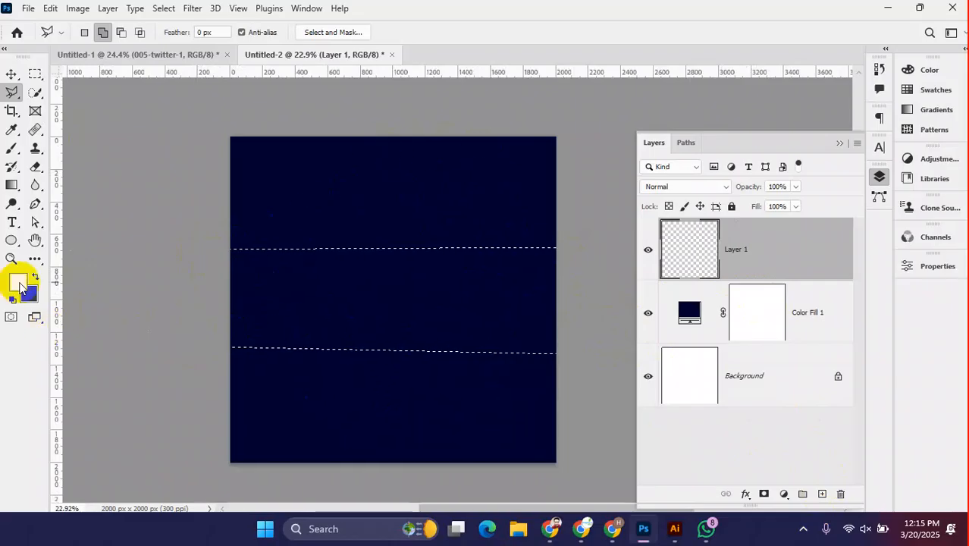
{"action": "left_click", "coordinate": [18, 282]}
{"action": "left_click", "coordinate": [450, 142]}
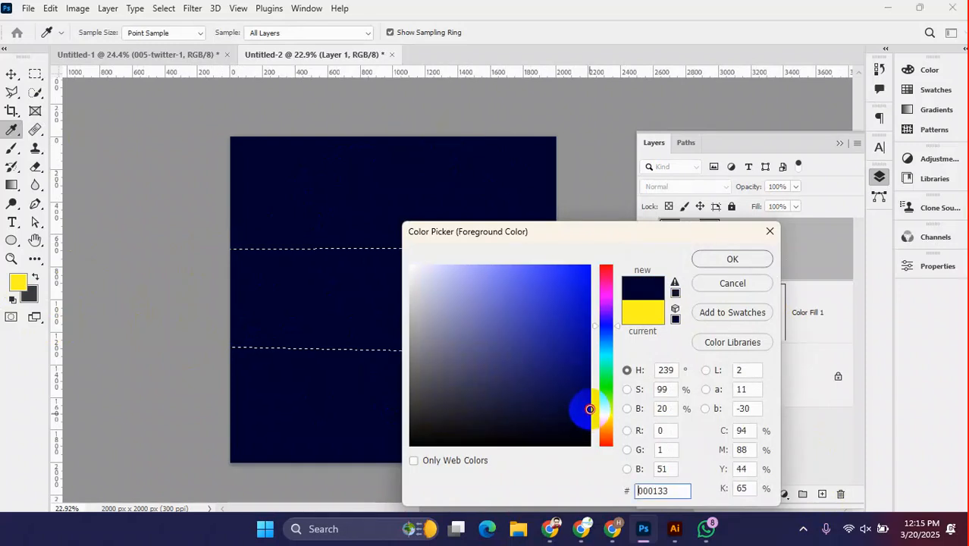
{"action": "left_click", "coordinate": [718, 256]}
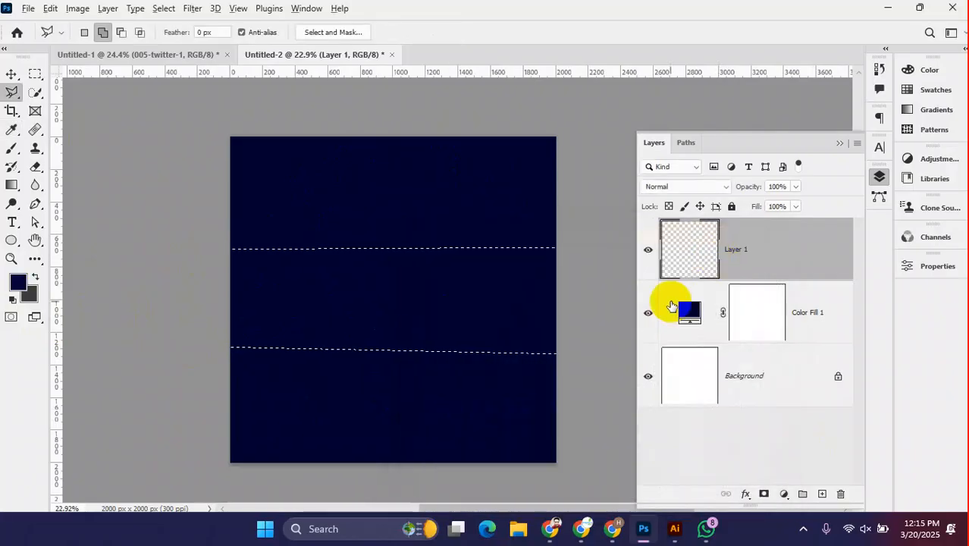
{"action": "key", "text": "alt+BackSpace"}
{"action": "left_click", "coordinate": [561, 334]}
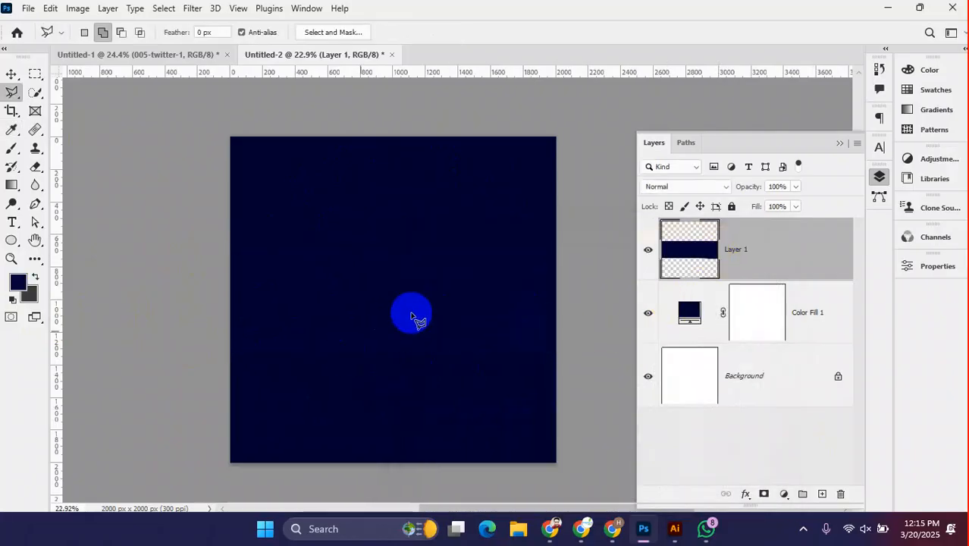
{"action": "left_click", "coordinate": [13, 76]}
- Darken the Color Fill 1 layer to near-black navy, #000119
{"action": "double_click", "coordinate": [690, 311]}
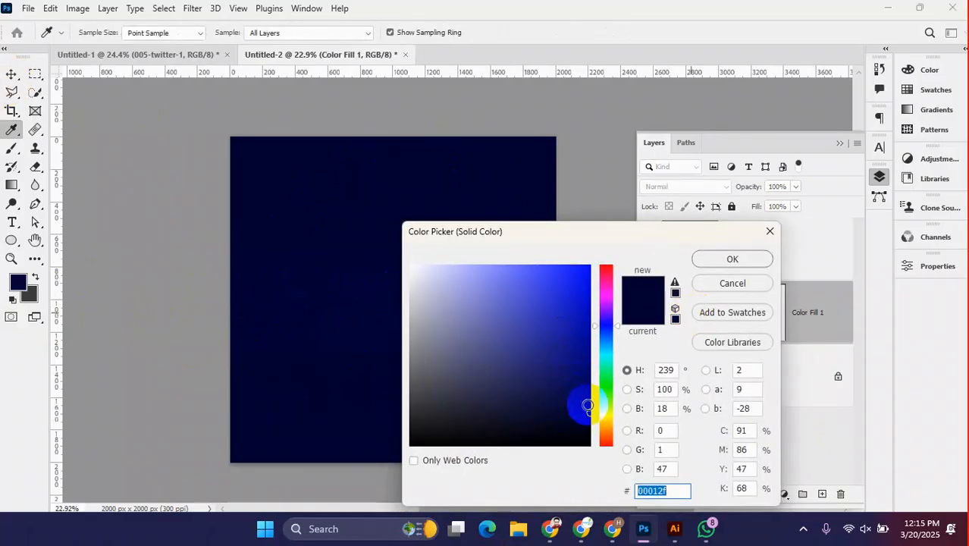
{"action": "left_click_drag", "start_coordinate": [588, 406], "coordinate": [594, 423]}
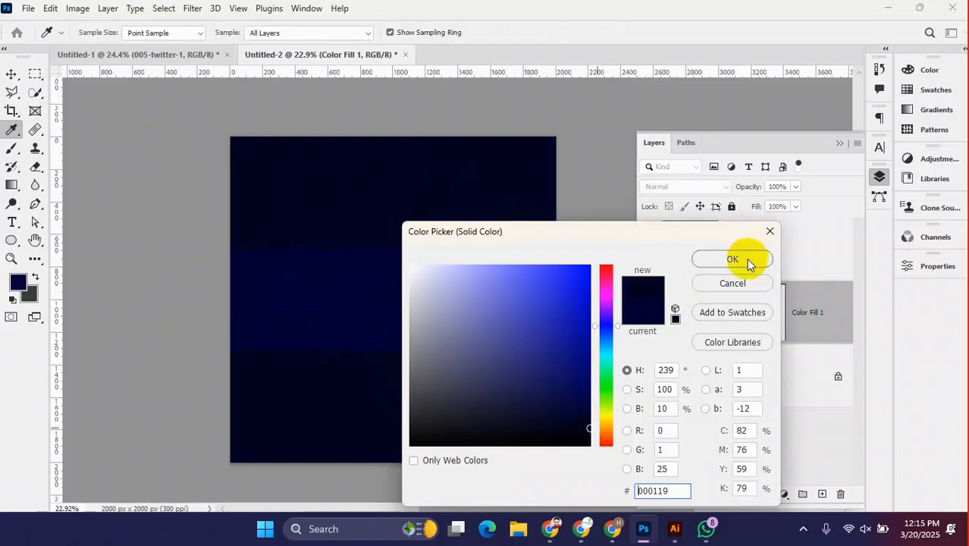
{"action": "left_click", "coordinate": [749, 264]}
{"action": "scroll", "coordinate": [462, 341], "scroll_direction": "down", "scroll_amount": 2}
{"action": "scroll", "coordinate": [472, 295], "scroll_direction": "up", "scroll_amount": 3}
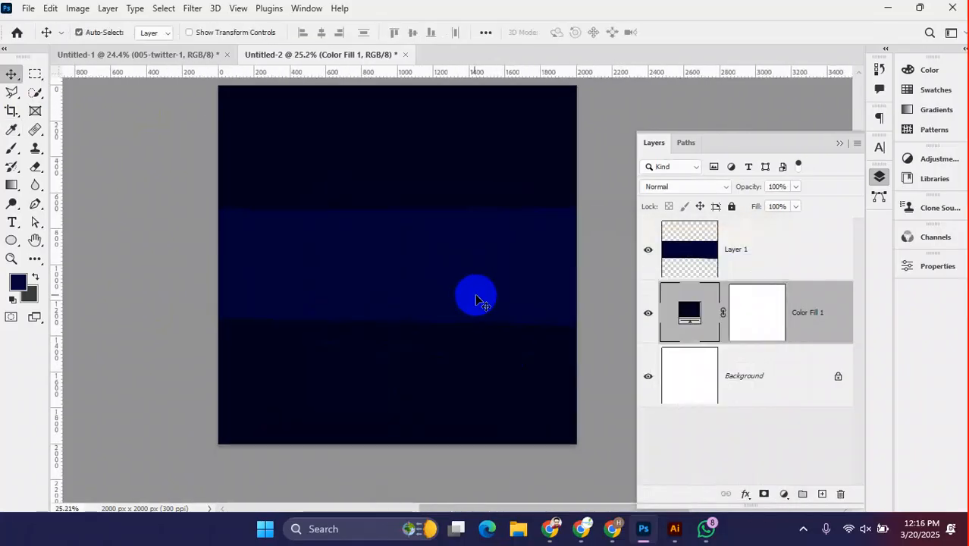
- Switch to Chrome, browse the gold chain image results and open the 18ct Yellow Gold Curb Chain 6.6g picture
{"action": "left_click", "coordinate": [583, 532]}
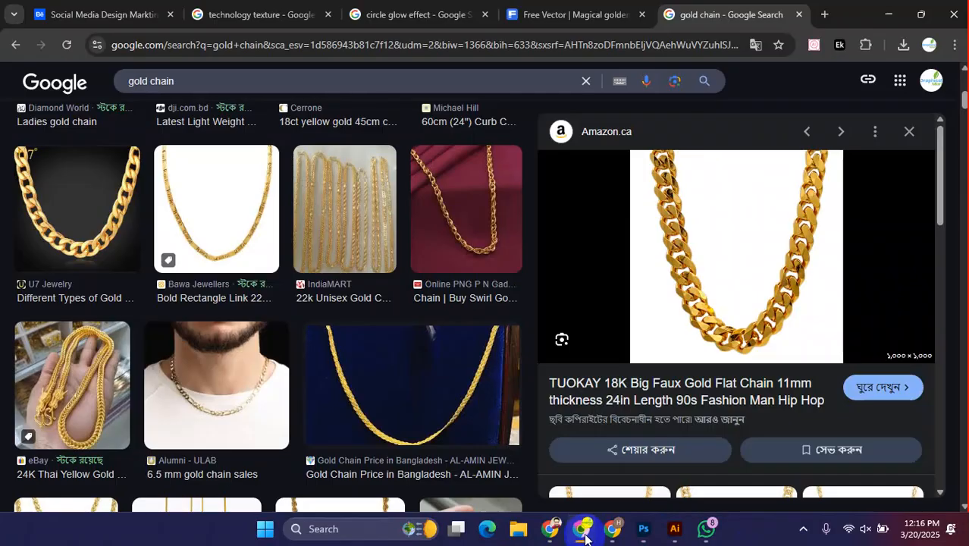
{"action": "scroll", "coordinate": [296, 318], "scroll_direction": "up", "scroll_amount": 5}
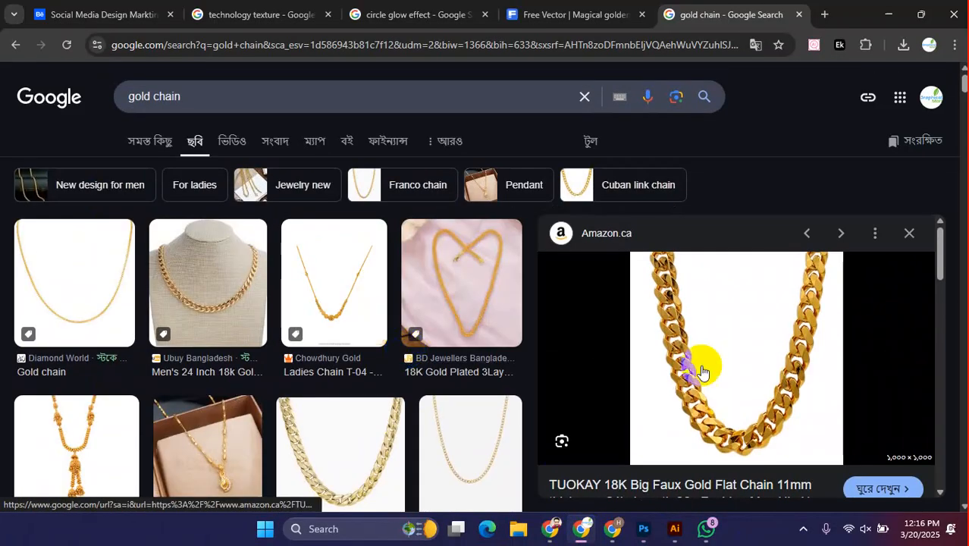
{"action": "scroll", "coordinate": [702, 372], "scroll_direction": "down", "scroll_amount": 5}
{"action": "scroll", "coordinate": [396, 389], "scroll_direction": "down", "scroll_amount": 10}
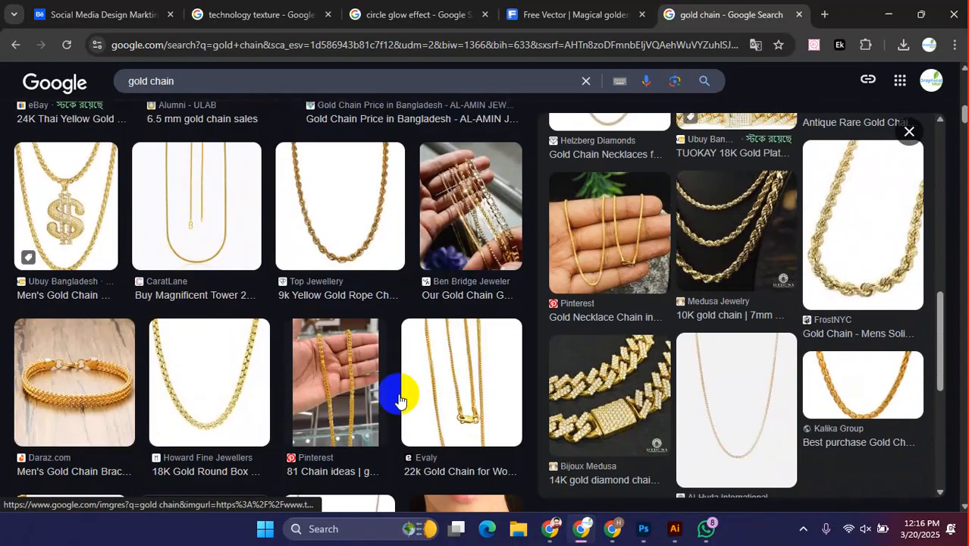
{"action": "scroll", "coordinate": [399, 387], "scroll_direction": "down", "scroll_amount": 7}
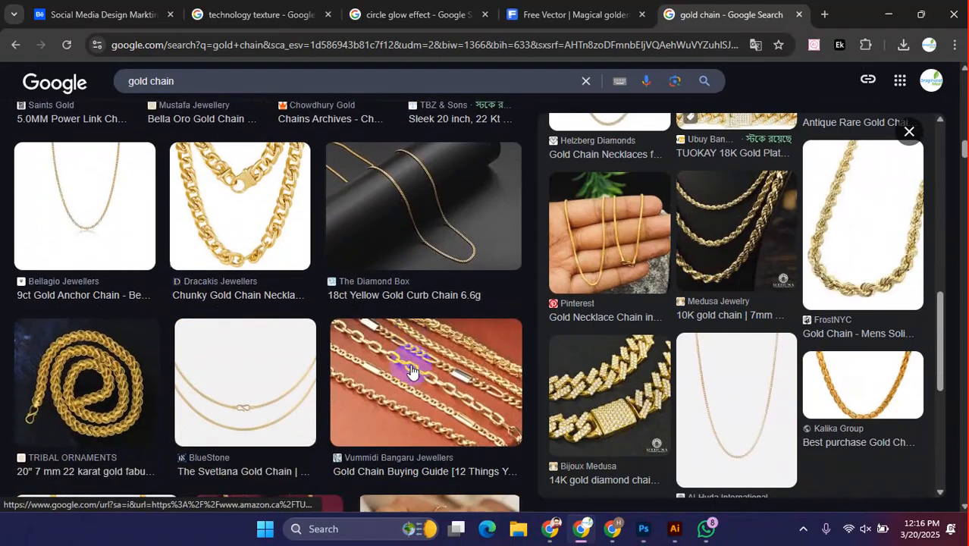
{"action": "left_click", "coordinate": [400, 190]}
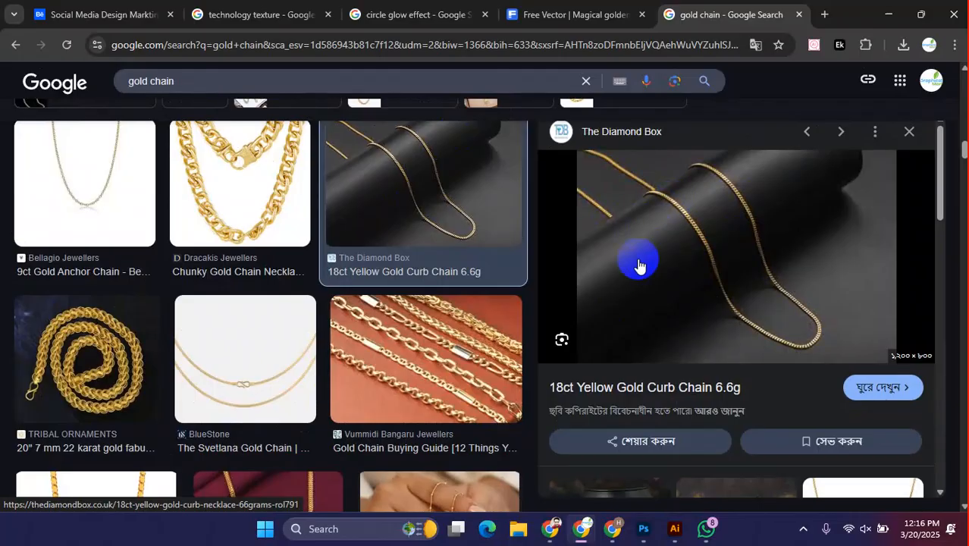
- Return to Photoshop and select a thin horizontal strip inside the navy band with the Polygonal Lasso tool
{"action": "left_click", "coordinate": [643, 529]}
{"action": "left_click", "coordinate": [460, 362]}
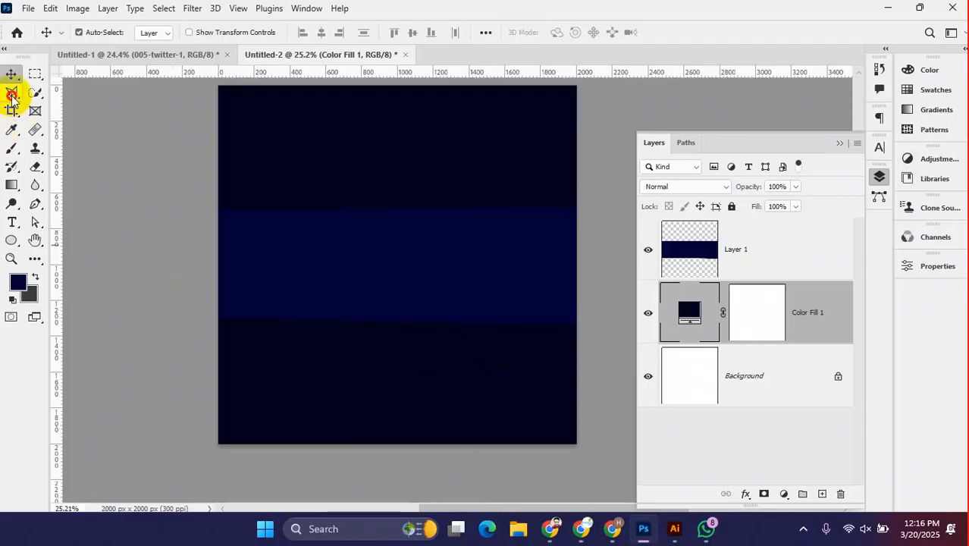
{"action": "left_click", "coordinate": [11, 93]}
{"action": "left_click_drag", "start_coordinate": [205, 256], "coordinate": [588, 256]}
{"action": "left_click", "coordinate": [589, 274]}
{"action": "left_click", "coordinate": [191, 280]}
{"action": "left_click", "coordinate": [205, 256]}
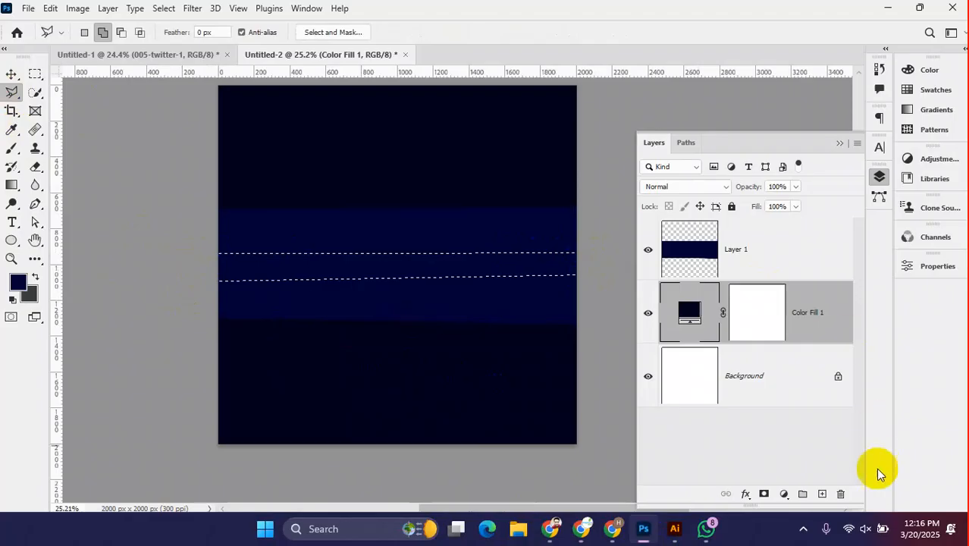
- Fill the thin strip with white, #ffffff, on a new layer directly above Color Fill 1
{"action": "left_click", "coordinate": [823, 494]}
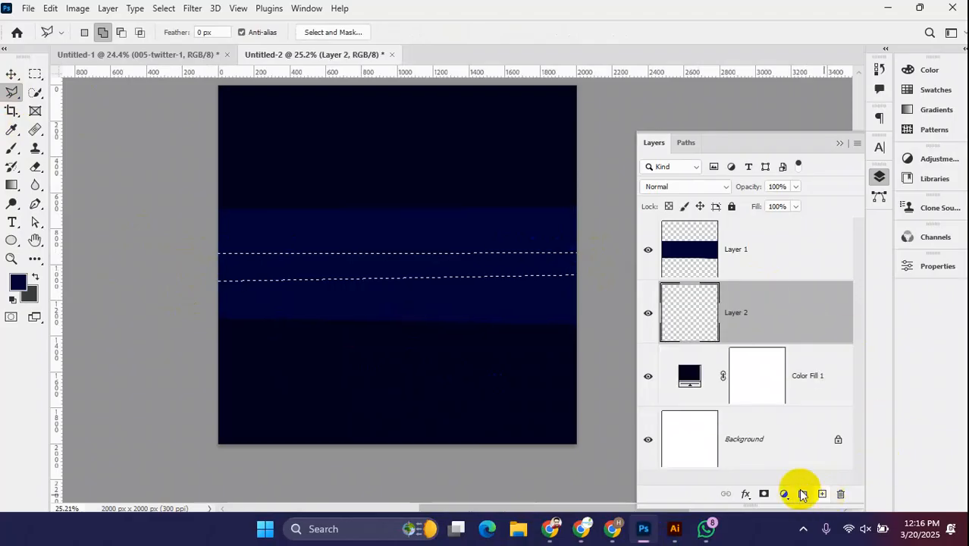
{"action": "left_click", "coordinate": [16, 282]}
{"action": "left_click_drag", "start_coordinate": [504, 317], "coordinate": [385, 250]}
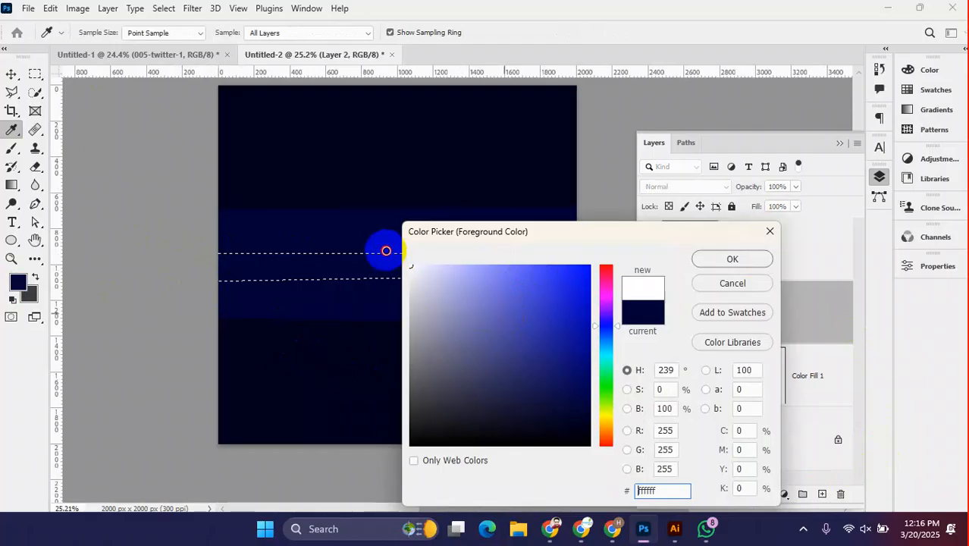
{"action": "left_click", "coordinate": [732, 259]}
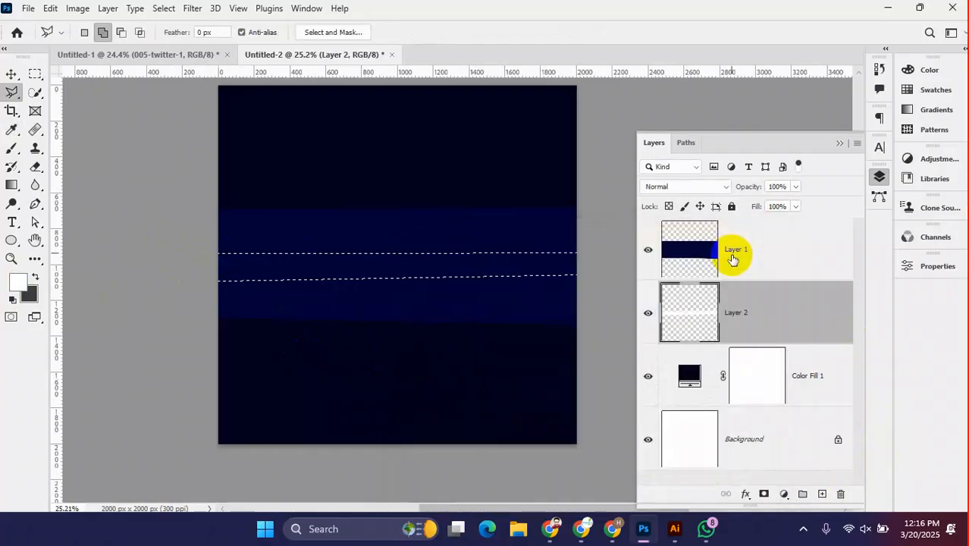
- Clear the selection and move the white strip layer, Layer 2, above Layer 1
{"action": "left_click", "coordinate": [769, 322]}
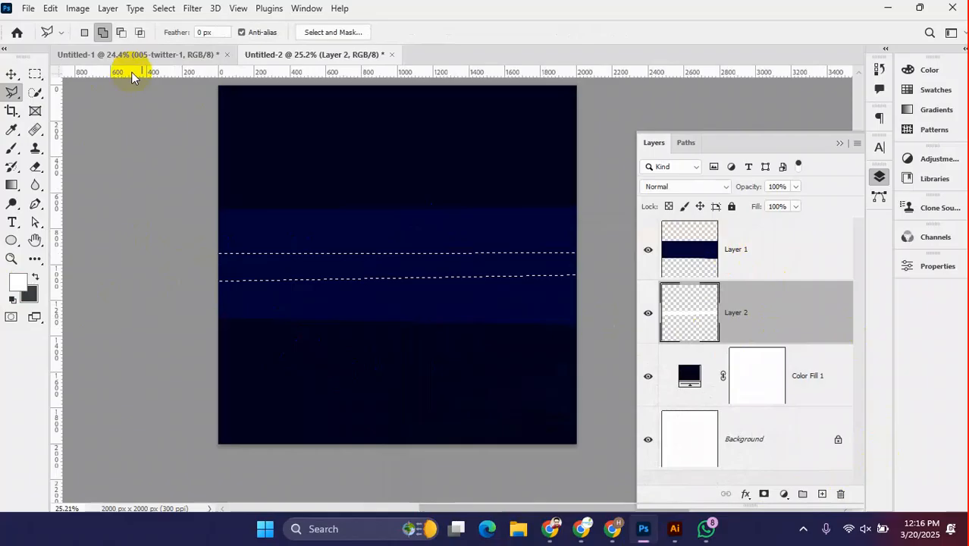
{"action": "key", "text": "ctrl+d"}
{"action": "left_click_drag", "start_coordinate": [690, 280], "coordinate": [741, 216]}
{"action": "left_click", "coordinate": [11, 74]}
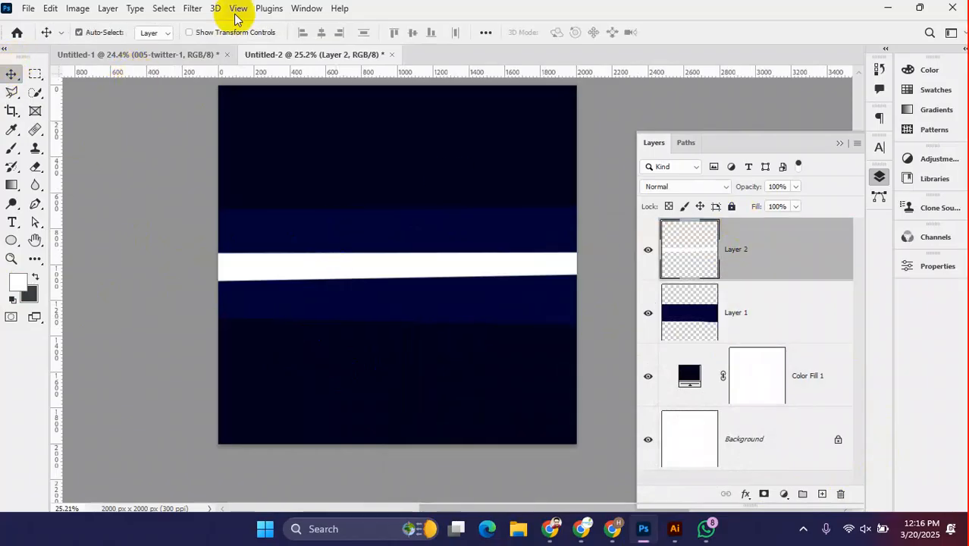
- Apply a Gaussian Blur with a radius of 107.1 pixels to the white strip on Layer 2
{"action": "left_click", "coordinate": [191, 11]}
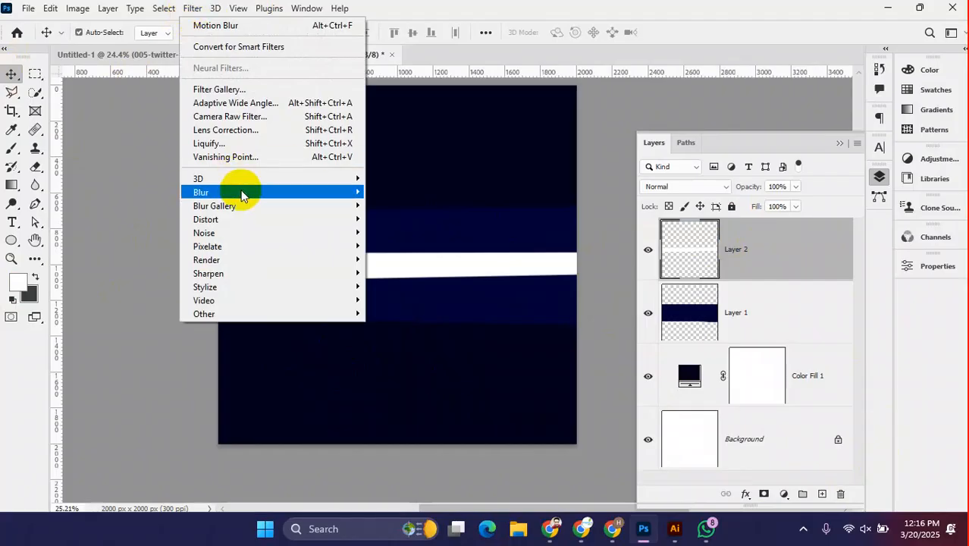
{"action": "mouse_move", "coordinate": [244, 192]}
{"action": "left_click", "coordinate": [402, 245]}
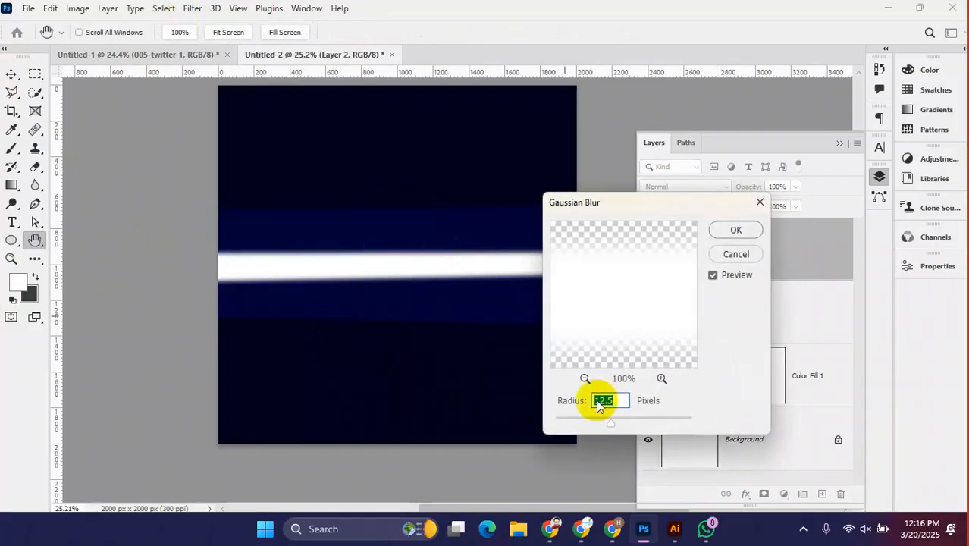
{"action": "left_click", "coordinate": [616, 427]}
{"action": "left_click_drag", "start_coordinate": [618, 427], "coordinate": [644, 423]}
{"action": "left_click_drag", "start_coordinate": [649, 224], "coordinate": [653, 268]}
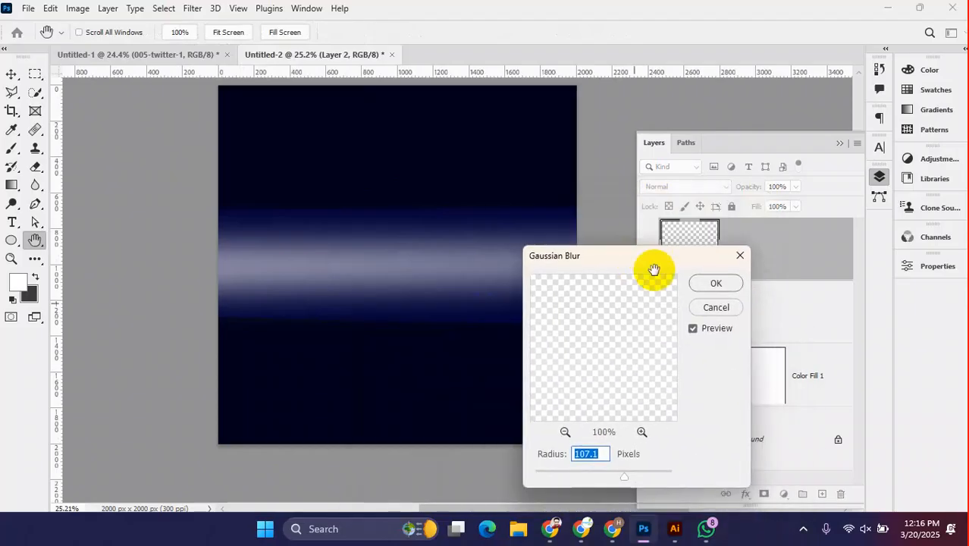
{"action": "left_click", "coordinate": [712, 283]}
{"action": "scroll", "coordinate": [331, 379], "scroll_direction": "down", "scroll_amount": 5}
{"action": "scroll", "coordinate": [333, 323], "scroll_direction": "up", "scroll_amount": 3}
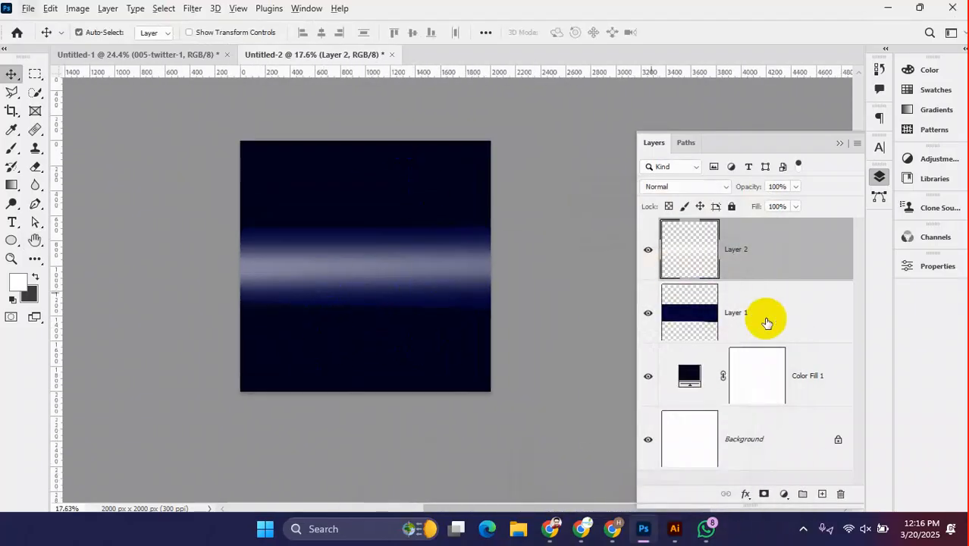
- Load the pixels of Layer 1 as a selection and set the foreground color to a very dark navy for the Brush
{"action": "left_click", "coordinate": [717, 318]}
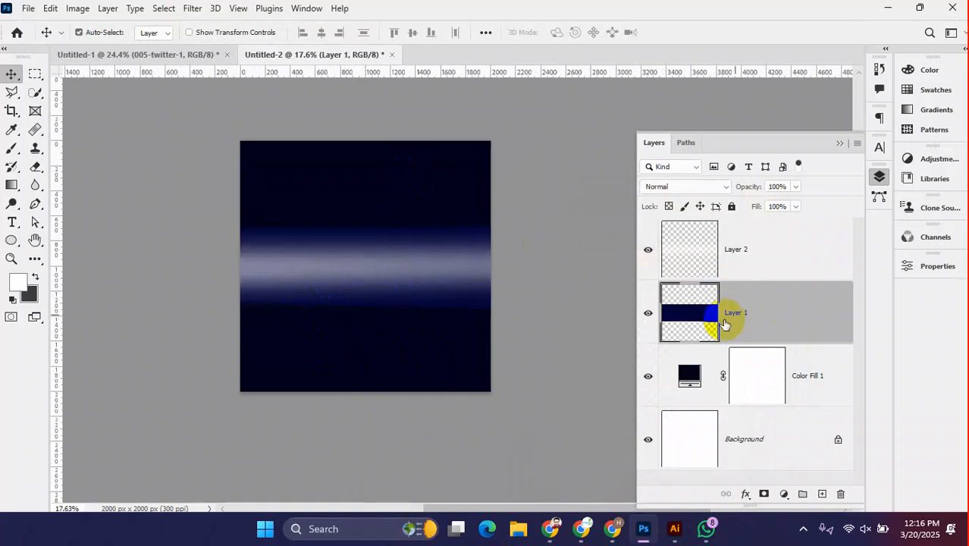
{"action": "right_click", "coordinate": [694, 315]}
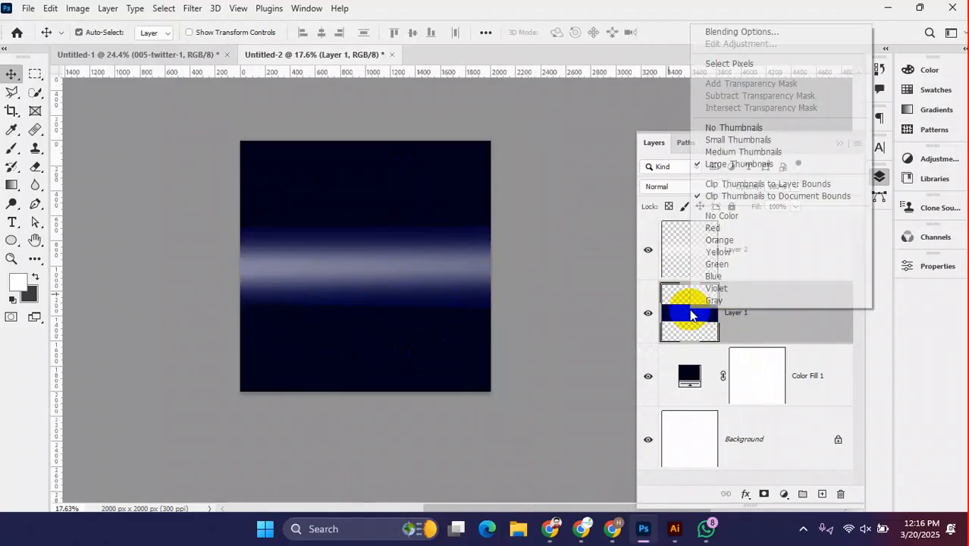
{"action": "left_click", "coordinate": [750, 64]}
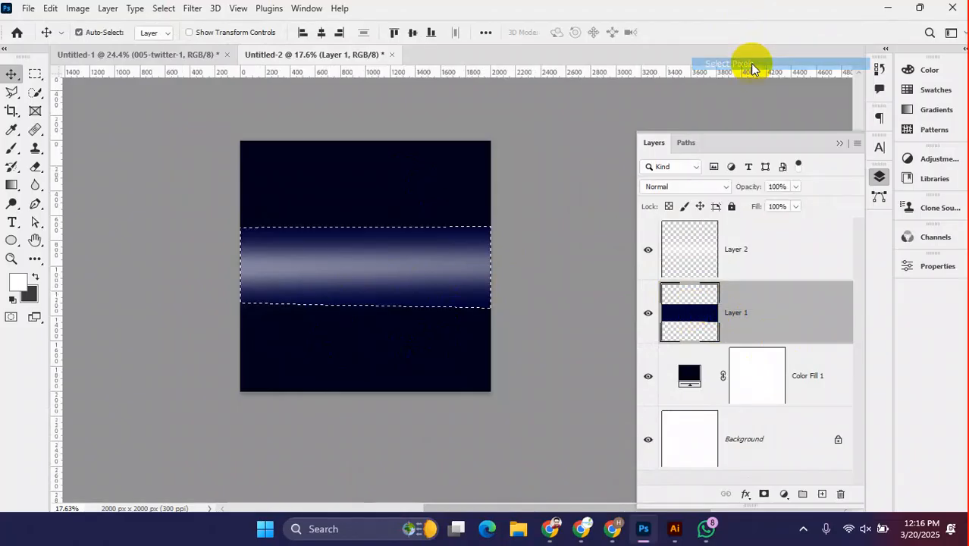
{"action": "left_click", "coordinate": [12, 147]}
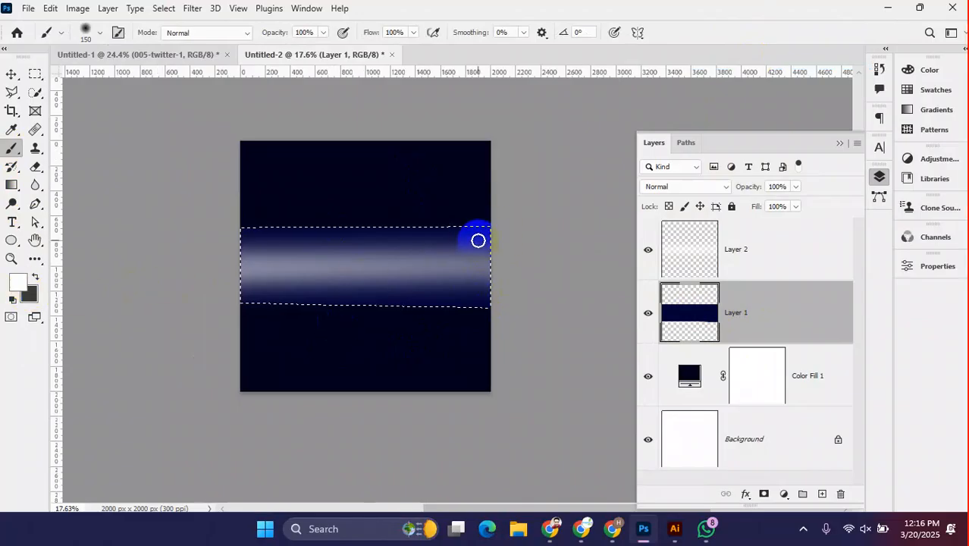
{"action": "left_click", "coordinate": [17, 282]}
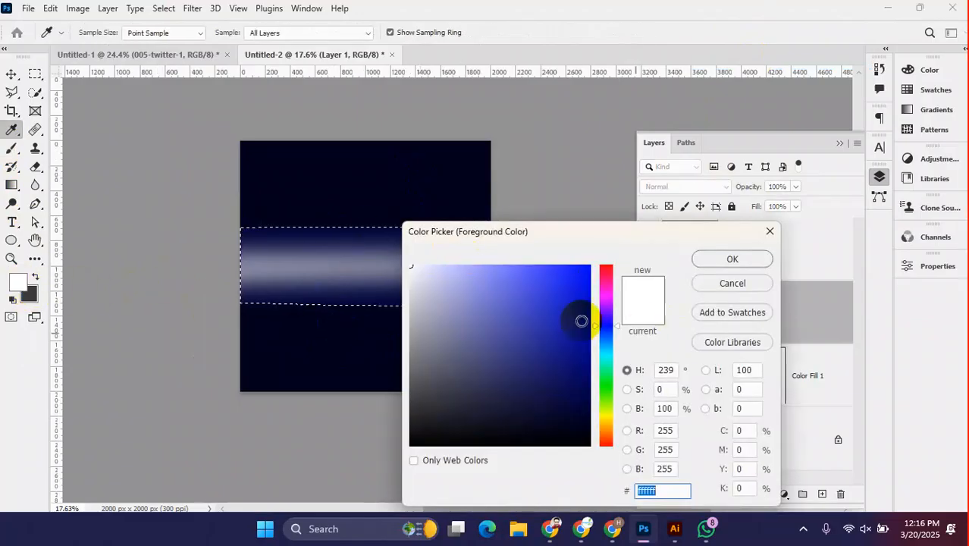
{"action": "left_click", "coordinate": [354, 224]}
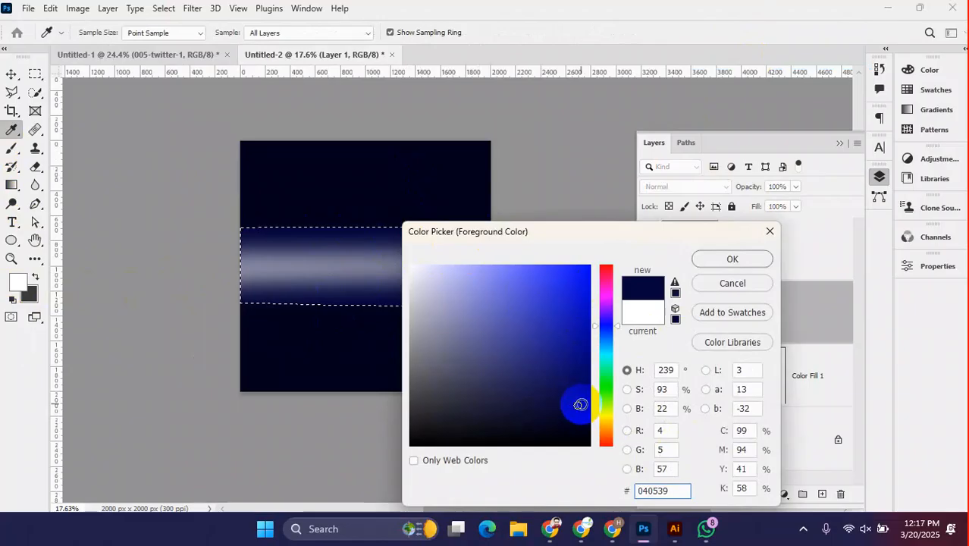
{"action": "left_click_drag", "start_coordinate": [579, 404], "coordinate": [611, 416]}
{"action": "left_click", "coordinate": [717, 260]}
- Enlarge the soft Brush to 900 px
{"action": "key", "text": "b"}
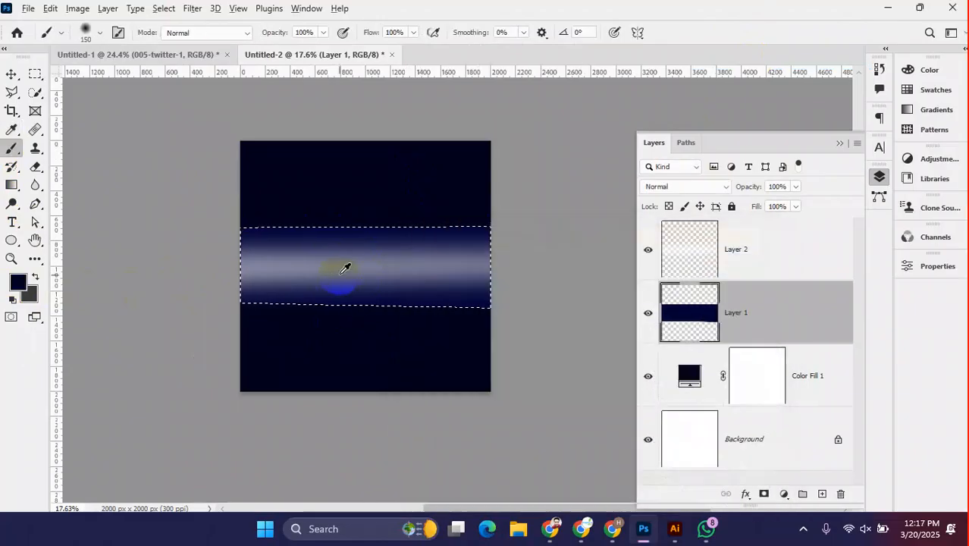
{"action": "scroll", "coordinate": [341, 267], "scroll_direction": "up", "scroll_amount": 1}
{"action": "key", "text": "bracketright"}
{"action": "key", "text": "bracketright"}
{"action": "key", "text": "bracketright"}
{"action": "key", "text": "bracketright"}
{"action": "key", "text": "bracketright"}
{"action": "key", "text": "bracketright"}
{"action": "key", "text": "bracketright"}
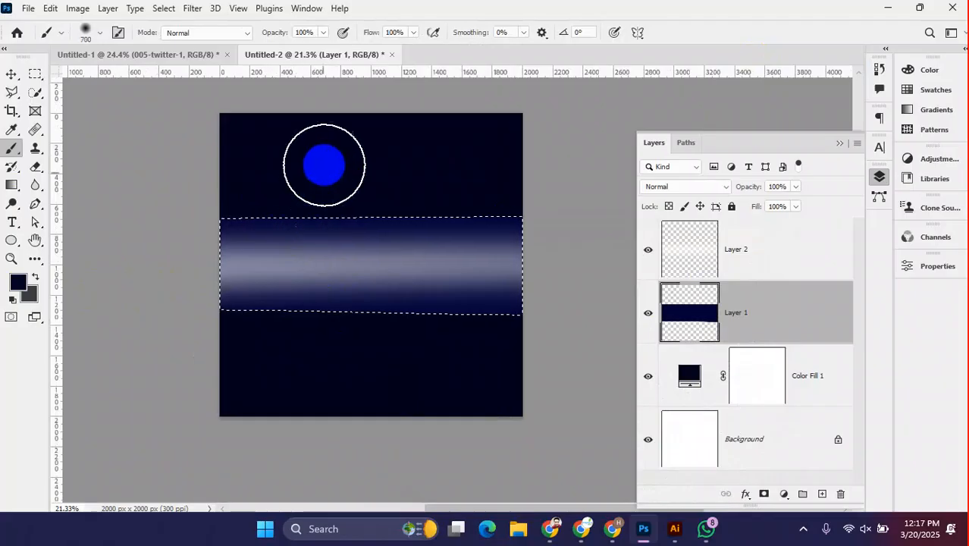
{"action": "right_click", "coordinate": [325, 161]}
{"action": "left_click_drag", "start_coordinate": [405, 169], "coordinate": [360, 182]}
{"action": "left_click", "coordinate": [410, 10]}
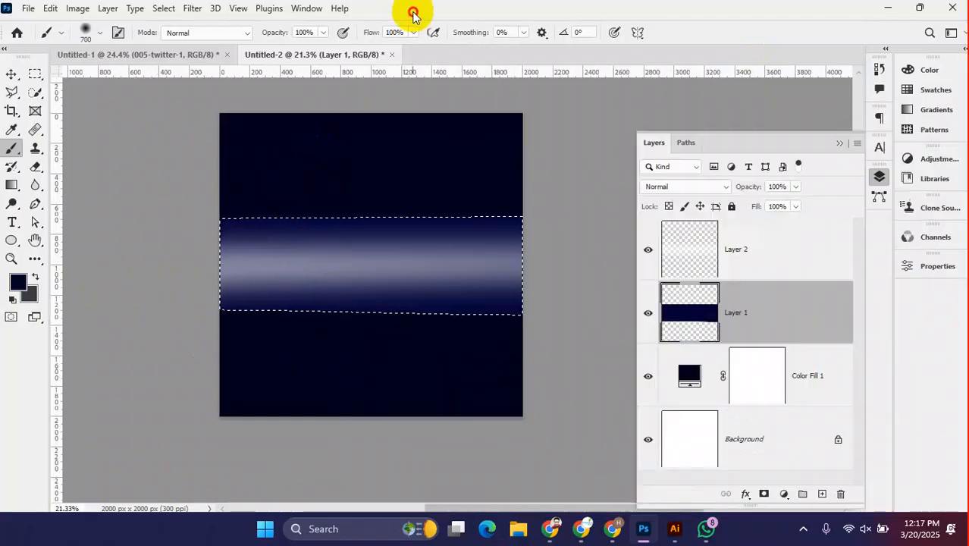
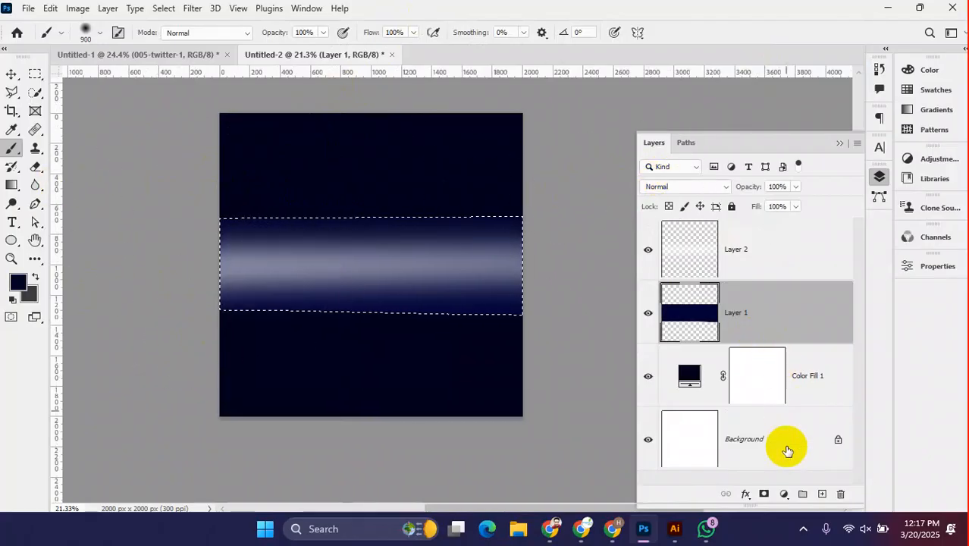
- Paint dark navy over the selected band on a new layer directly above Layer 1 and clear the selection
{"action": "left_click", "coordinate": [821, 494]}
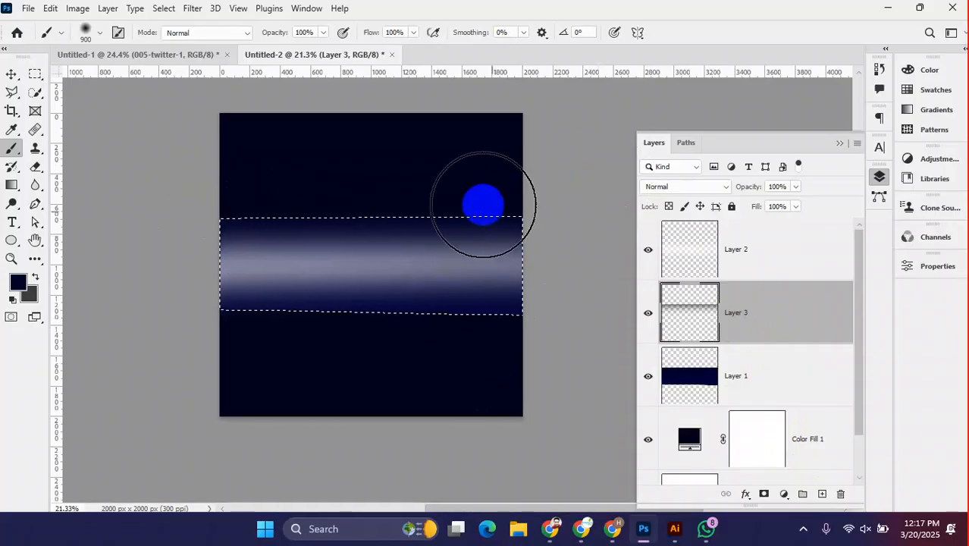
{"action": "mouse_move", "coordinate": [280, 207]}
{"action": "left_mouse_down"}
{"action": "mouse_move", "coordinate": [210, 316]}
{"action": "mouse_move", "coordinate": [638, 333]}
{"action": "mouse_move", "coordinate": [376, 333]}
{"action": "mouse_move", "coordinate": [442, 333]}
{"action": "left_mouse_up"}
{"action": "left_click", "coordinate": [368, 330]}
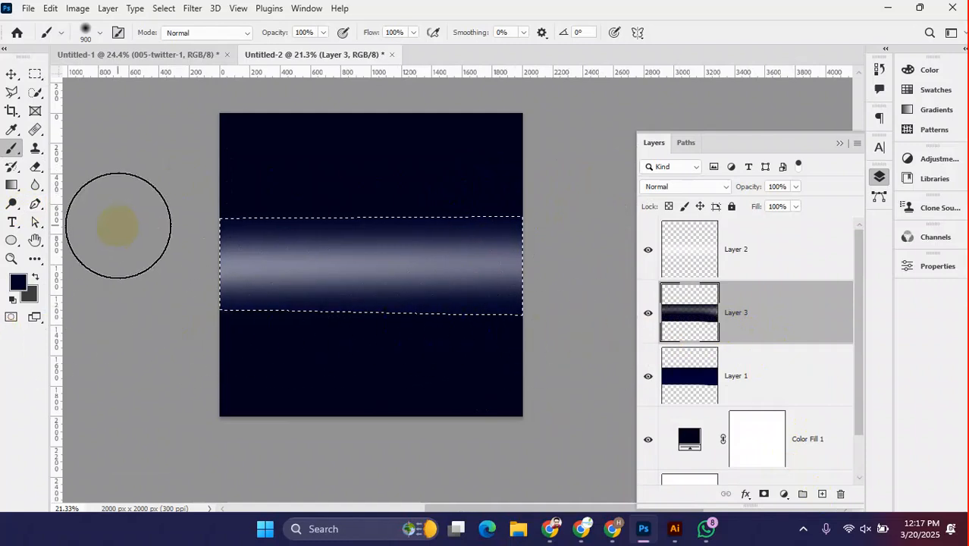
{"action": "mouse_move", "coordinate": [638, 213]}
{"action": "left_mouse_down"}
{"action": "mouse_move", "coordinate": [28, 215]}
{"action": "mouse_move", "coordinate": [698, 242]}
{"action": "left_mouse_up"}
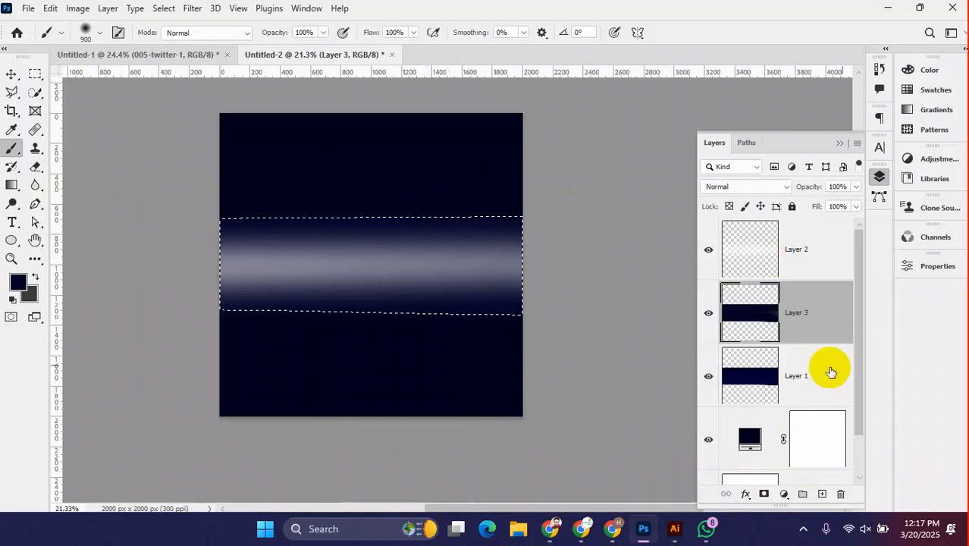
{"action": "scroll", "coordinate": [813, 371], "scroll_direction": "down", "scroll_amount": 1}
{"action": "scroll", "coordinate": [813, 371], "scroll_direction": "up", "scroll_amount": 1}
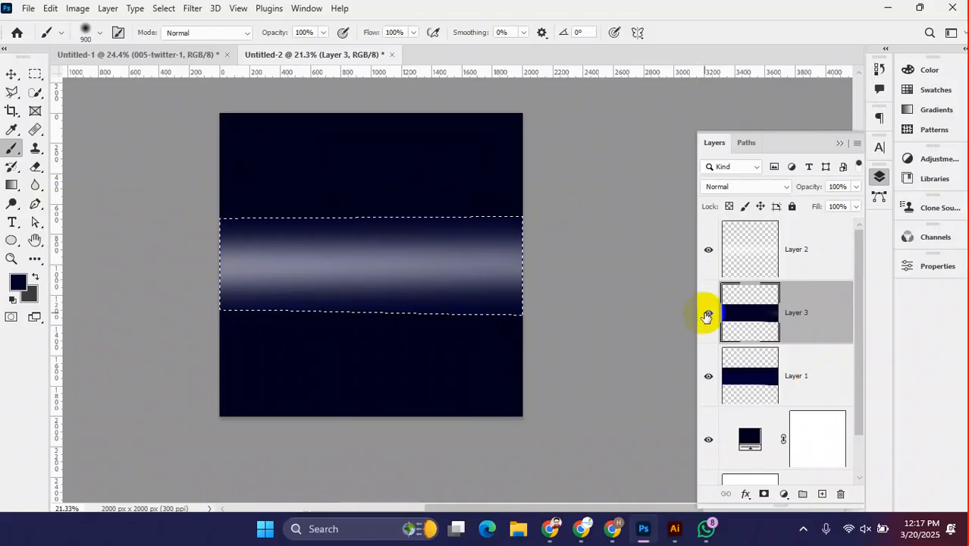
{"action": "left_click", "coordinate": [11, 74]}
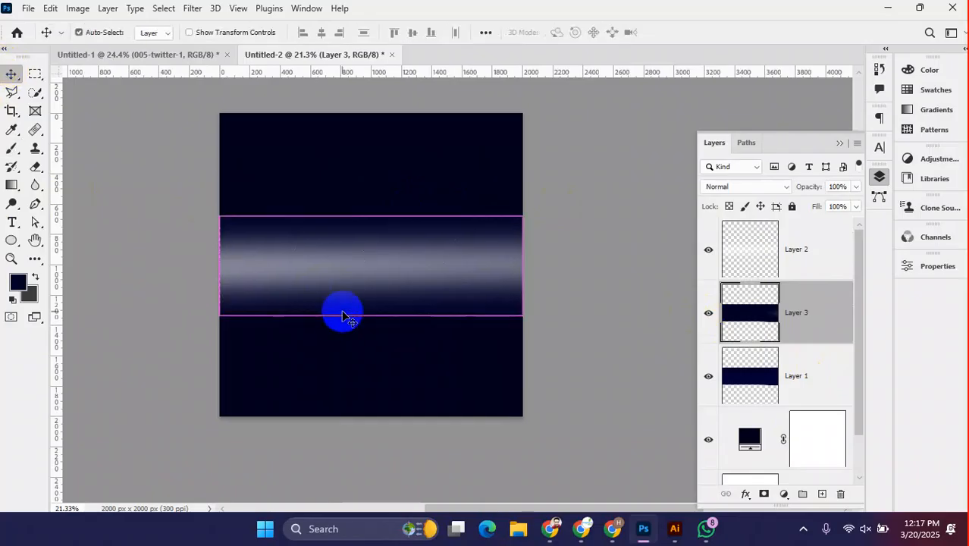
{"action": "scroll", "coordinate": [340, 309], "scroll_direction": "down", "scroll_amount": 3}
{"action": "scroll", "coordinate": [367, 317], "scroll_direction": "up", "scroll_amount": 1}
{"action": "scroll", "coordinate": [411, 325], "scroll_direction": "down", "scroll_amount": 2}
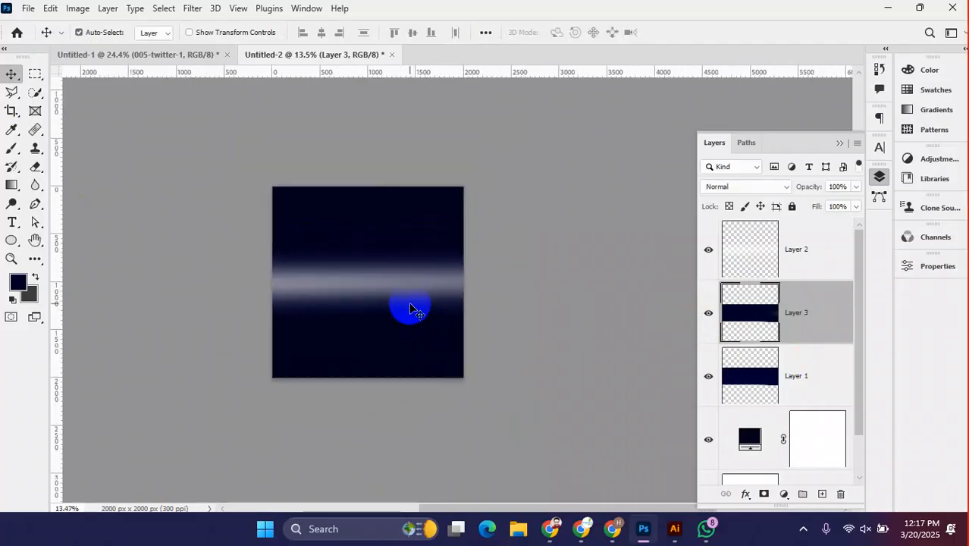
{"action": "scroll", "coordinate": [367, 302], "scroll_direction": "up", "scroll_amount": 3}
- Transform Layer 2, Layer 3 and Layer 1 together, squashing them to 39.32% height and placing them at Y 787.50 px
{"action": "left_click", "coordinate": [383, 298]}
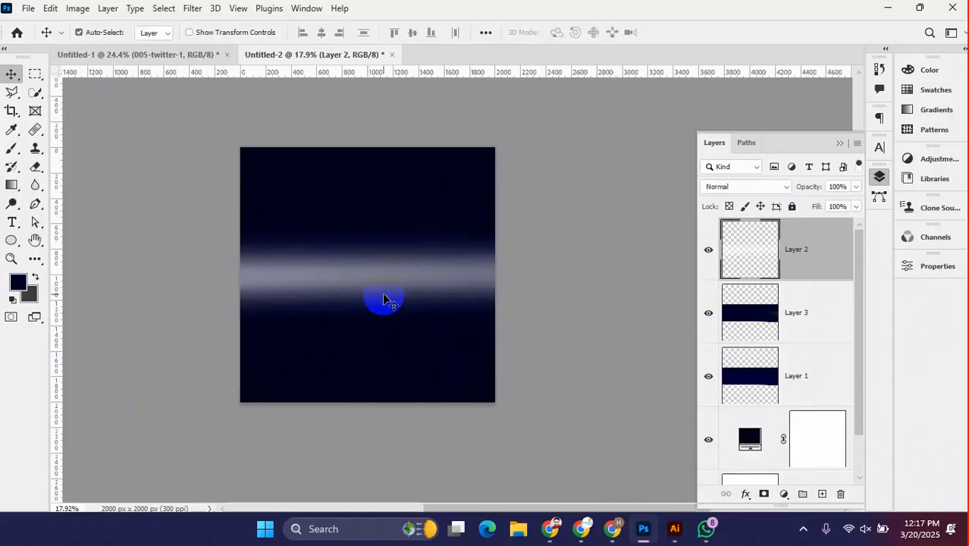
{"action": "left_click", "coordinate": [789, 370], "text": "shift"}
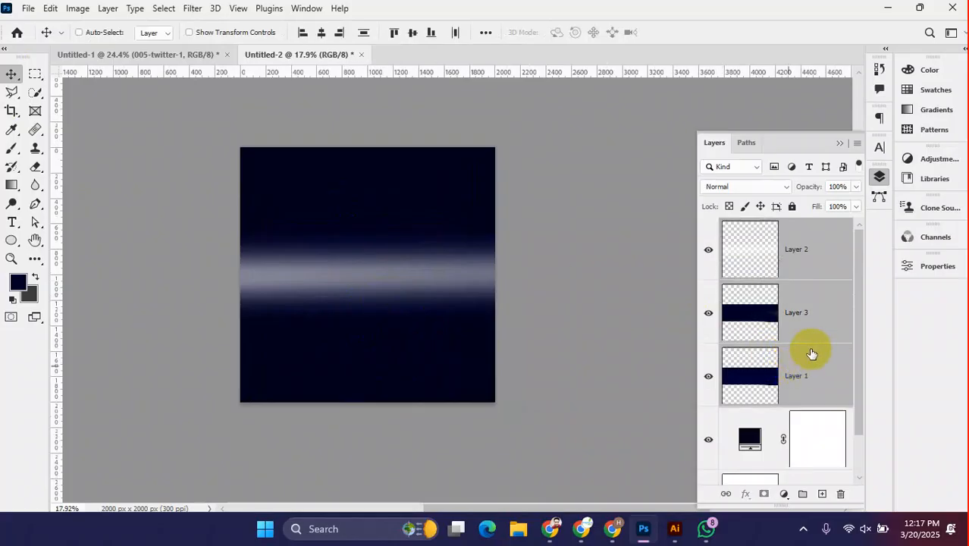
{"action": "key", "text": "ctrl+t"}
{"action": "left_click_drag", "start_coordinate": [368, 320], "coordinate": [372, 265]}
{"action": "key", "text": "ctrl+z"}
{"action": "left_click", "coordinate": [701, 33]}
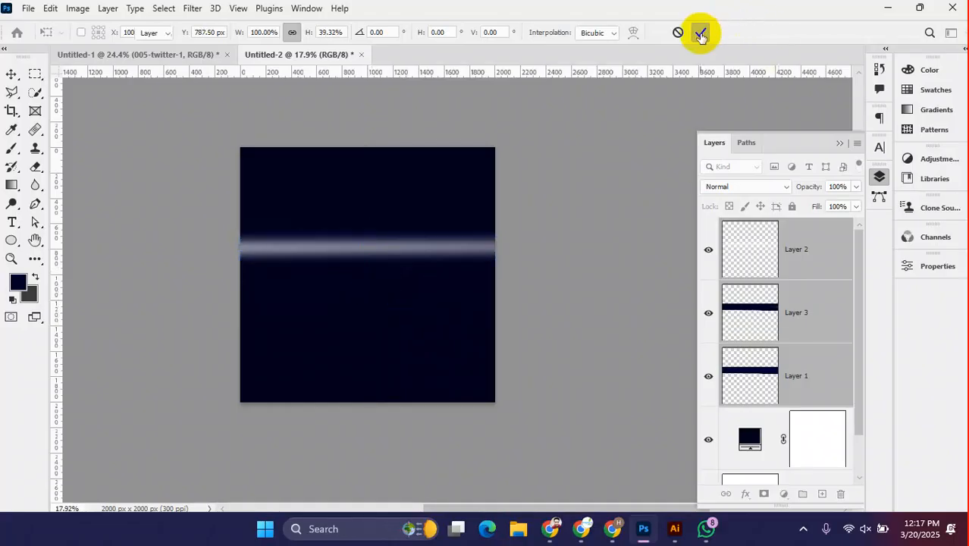
- Try to merge the three strip layers into a single layer
{"action": "scroll", "coordinate": [375, 275], "scroll_direction": "up", "scroll_amount": 3}
{"action": "scroll", "coordinate": [376, 276], "scroll_direction": "down", "scroll_amount": 3}
{"action": "left_click_drag", "start_coordinate": [412, 240], "coordinate": [404, 284]}
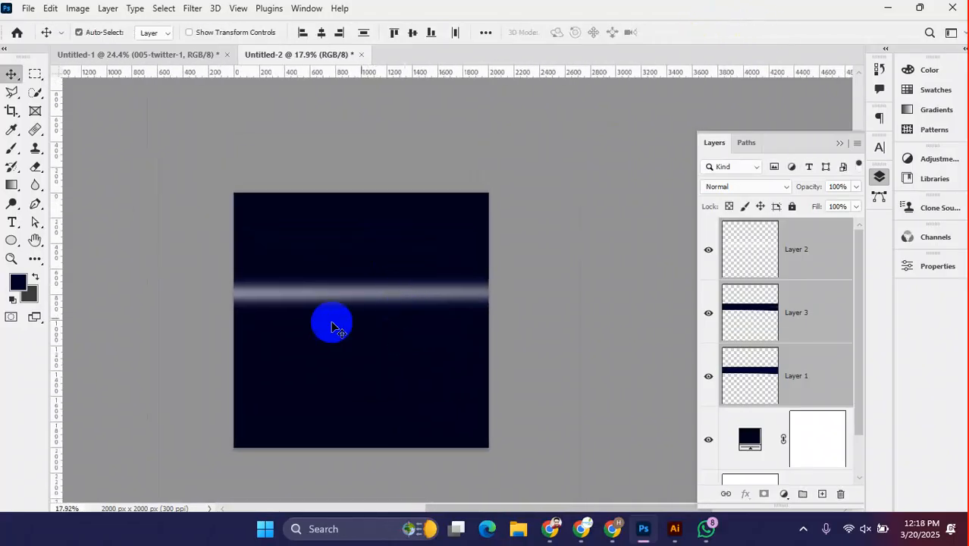
{"action": "scroll", "coordinate": [436, 294], "scroll_direction": "up", "scroll_amount": 1}
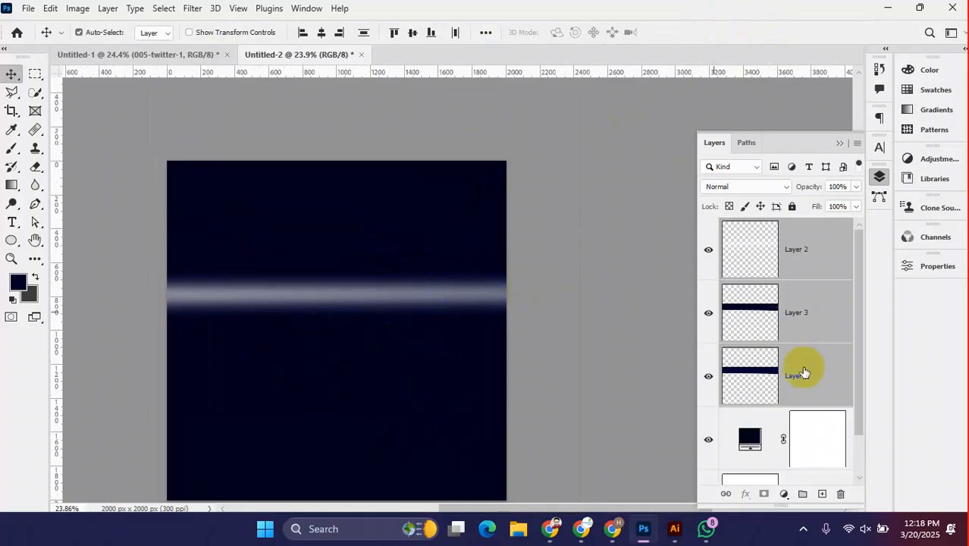
{"action": "key", "text": "ctrl+e"}
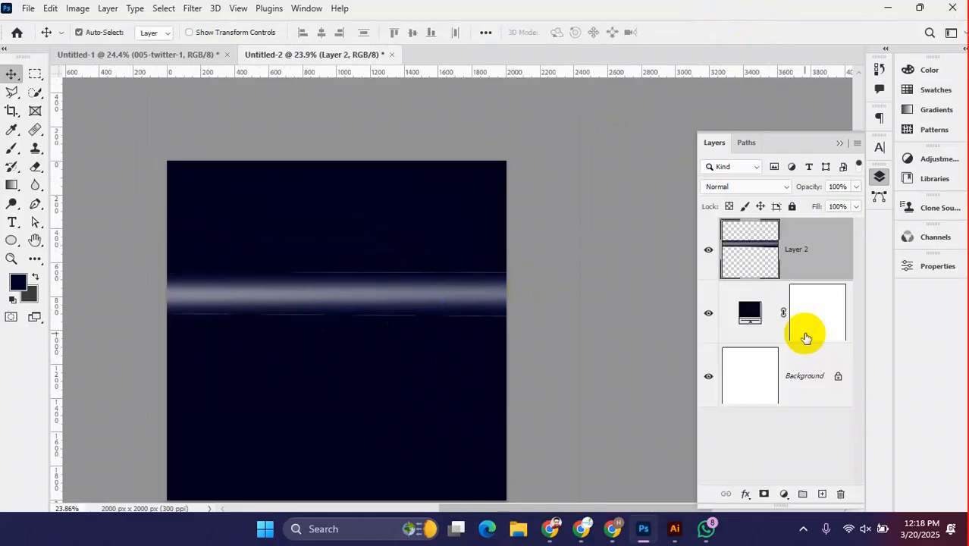
{"action": "key", "text": "ctrl+z"}
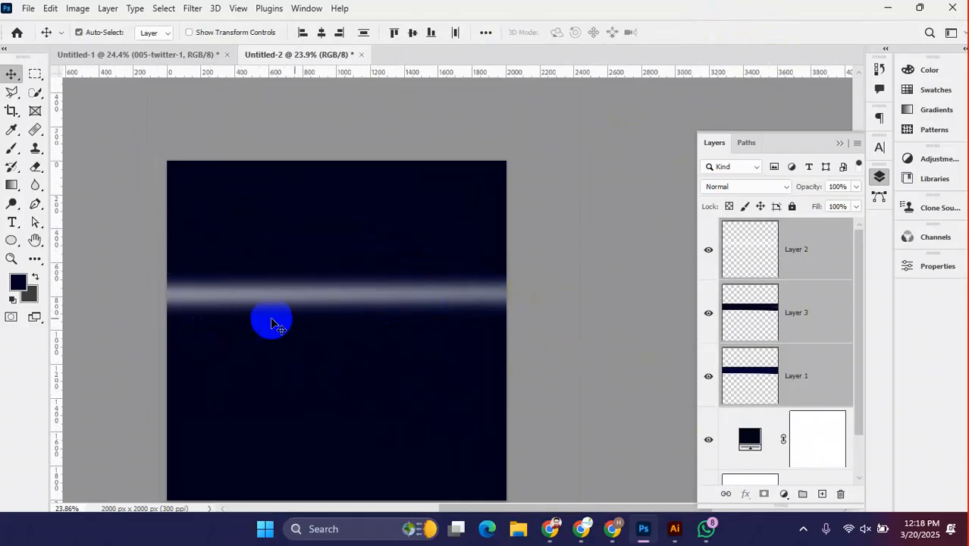
- Select the three strip layers above Color Fill 1 and group them
{"action": "scroll", "coordinate": [346, 328], "scroll_direction": "down", "scroll_amount": 1}
{"action": "scroll", "coordinate": [357, 330], "scroll_direction": "up", "scroll_amount": 1}
{"action": "left_click", "coordinate": [609, 256], "text": "ctrl"}
{"action": "left_click_drag", "start_coordinate": [609, 258], "coordinate": [455, 311]}
{"action": "scroll", "coordinate": [789, 409], "scroll_direction": "down", "scroll_amount": 2}
{"action": "left_click", "coordinate": [730, 388]}
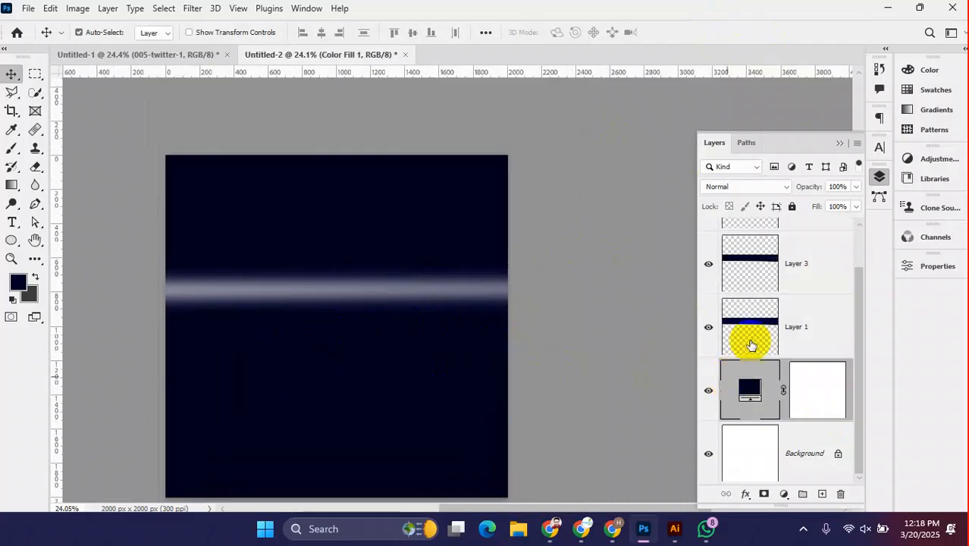
{"action": "left_click", "coordinate": [361, 386]}
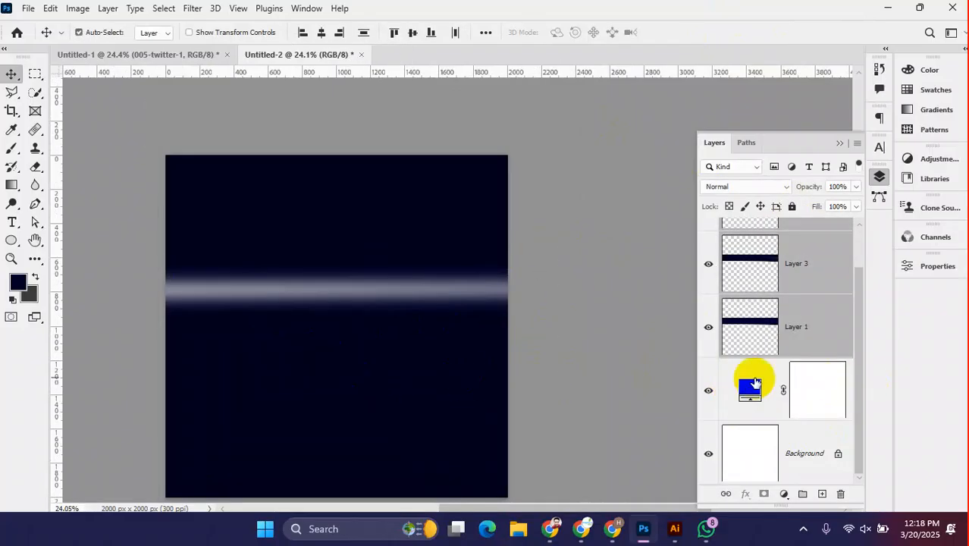
{"action": "key", "text": "ctrl+g"}
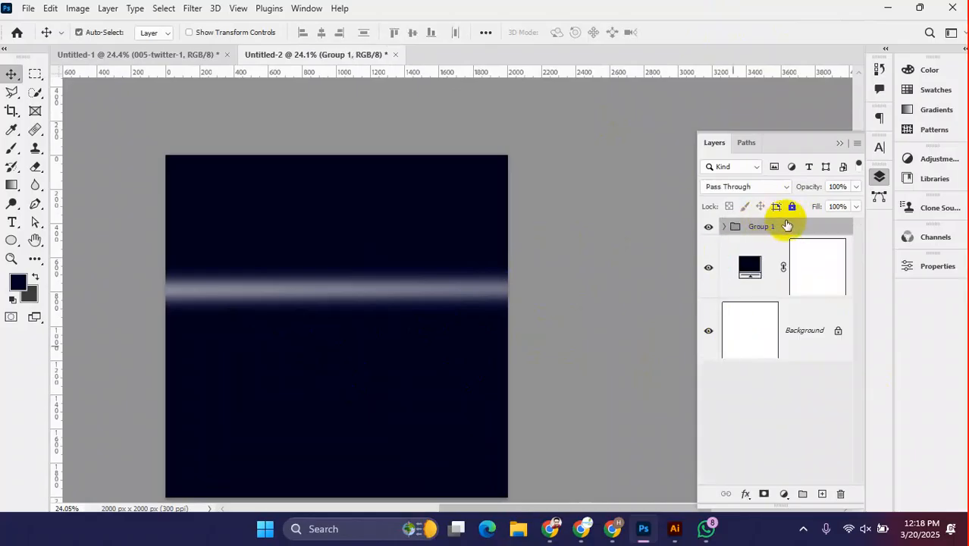
- Duplicate Group 1 and turn the copy into a diagonal beam rotated about -24.77° and widened to about 132.49%, placed below the horizontal strip
{"action": "left_click_drag", "start_coordinate": [786, 231], "coordinate": [823, 493]}
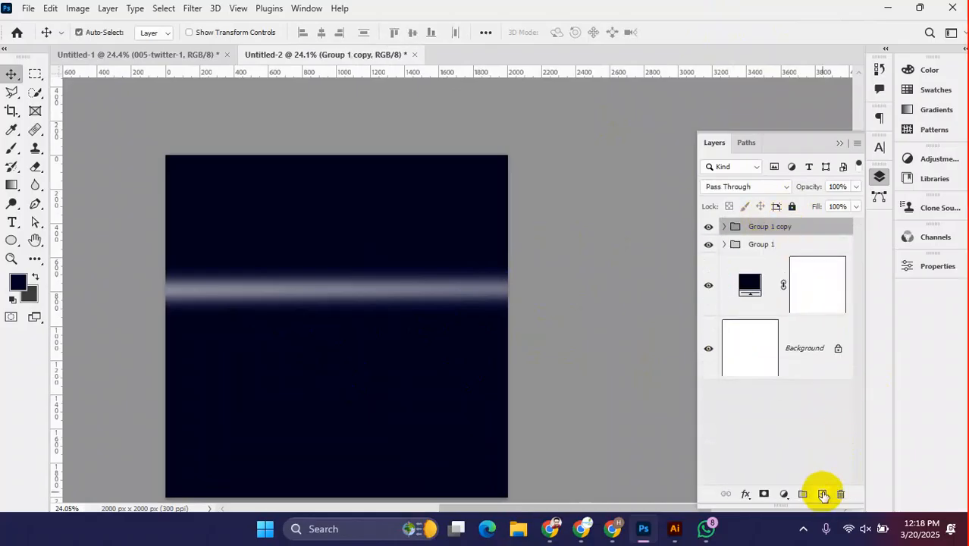
{"action": "key", "text": "ctrl+t"}
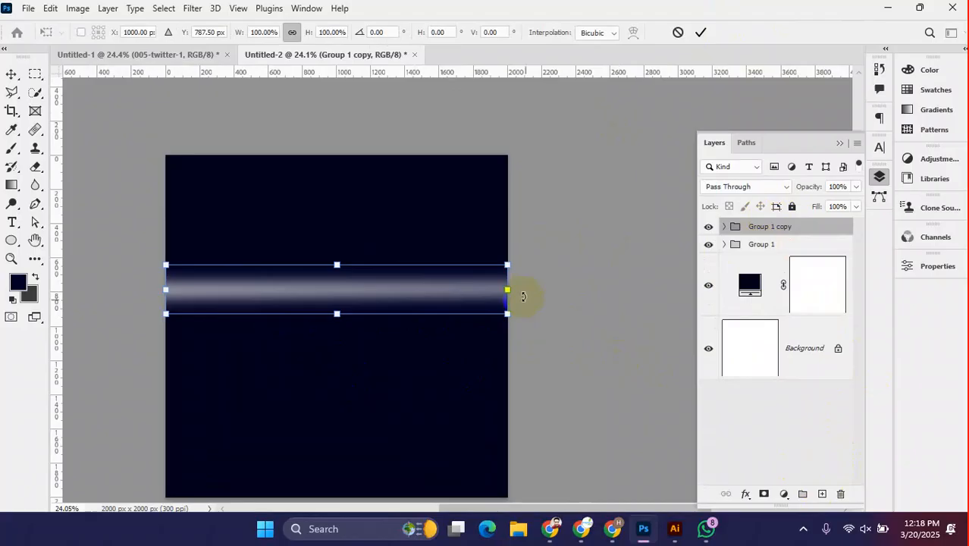
{"action": "left_click_drag", "start_coordinate": [447, 296], "coordinate": [447, 335]}
{"action": "left_click_drag", "start_coordinate": [526, 335], "coordinate": [544, 245]}
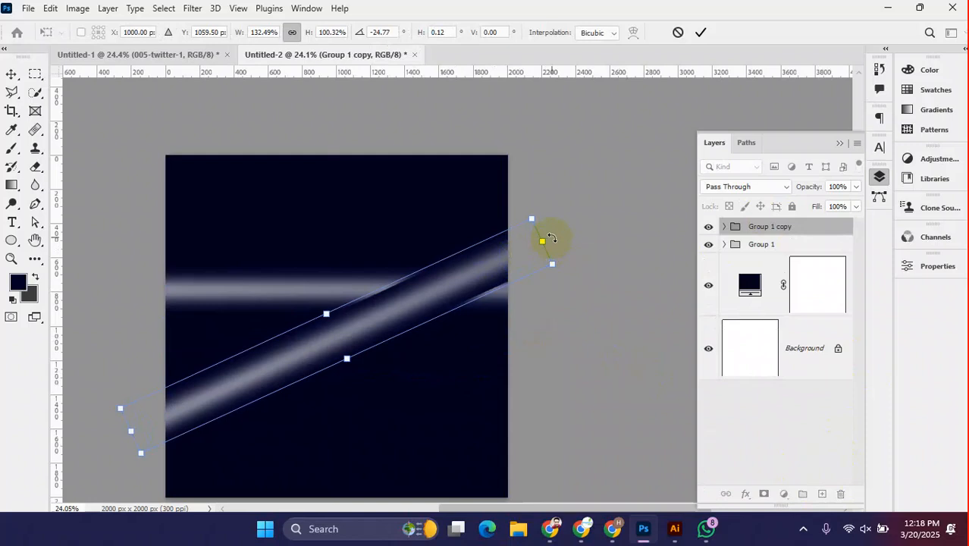
{"action": "left_click_drag", "start_coordinate": [469, 275], "coordinate": [454, 351]}
{"action": "left_click", "coordinate": [699, 36]}
{"action": "scroll", "coordinate": [530, 253], "scroll_direction": "down", "scroll_amount": 3}
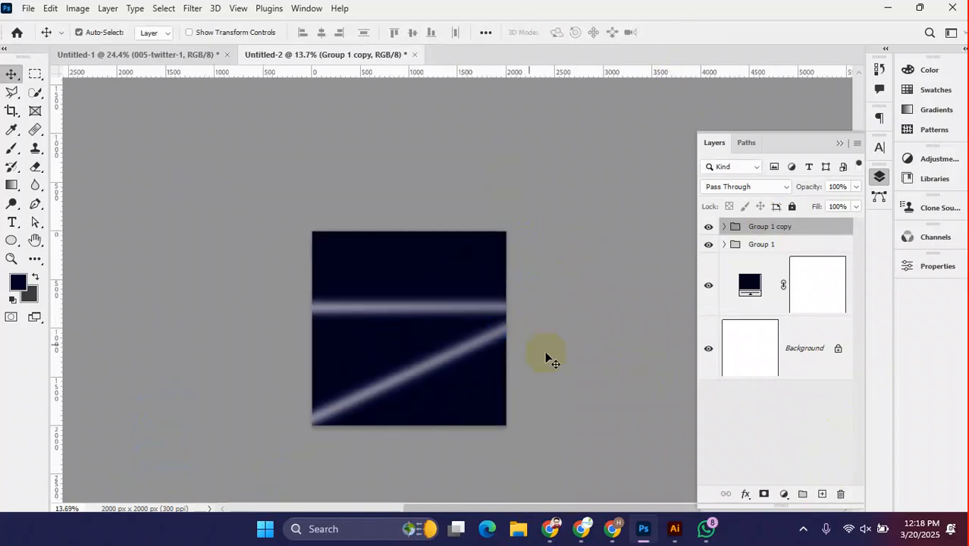
{"action": "scroll", "coordinate": [545, 353], "scroll_direction": "up", "scroll_amount": 3}
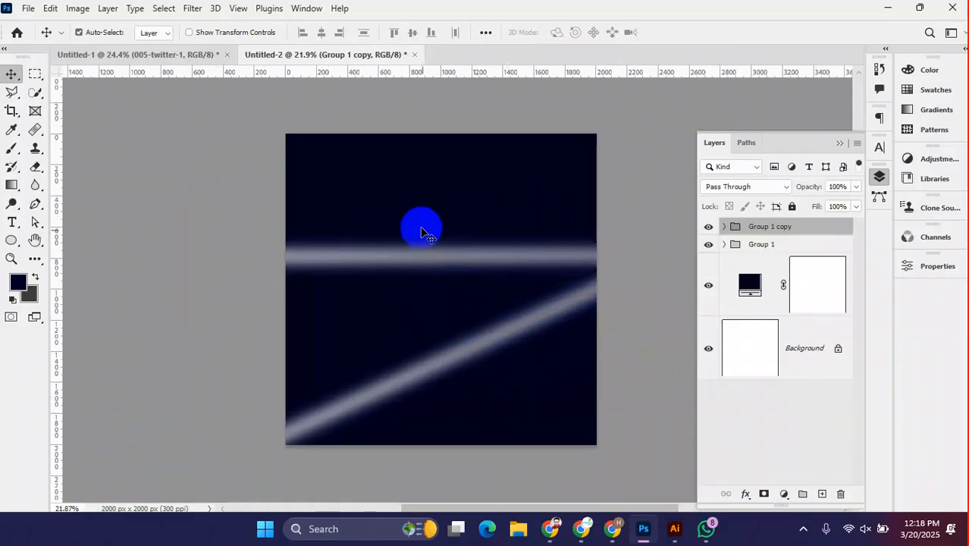
{"action": "scroll", "coordinate": [482, 343], "scroll_direction": "up", "scroll_amount": 1}
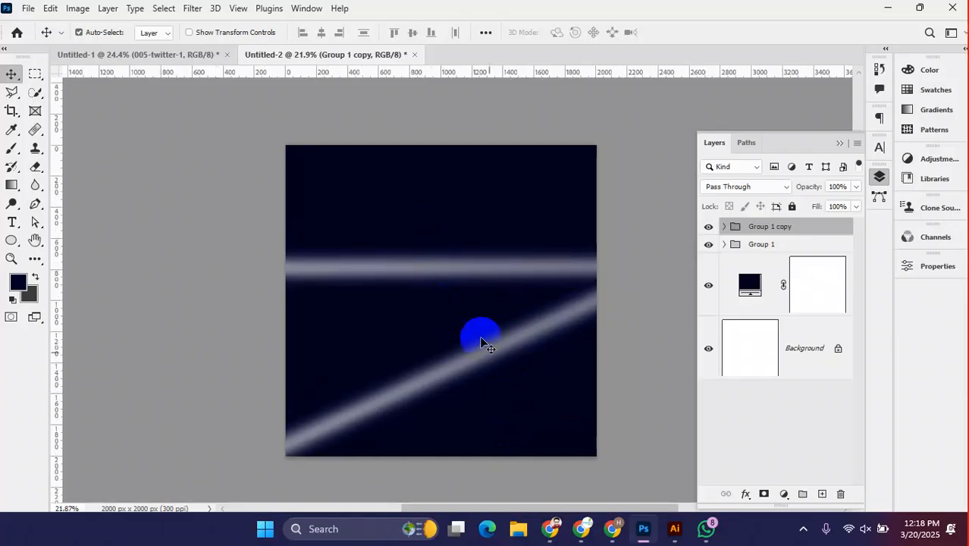
- Open the ring photo BDJ514.jpg from the Downloads folder
{"action": "left_click", "coordinate": [28, 8]}
{"action": "left_click", "coordinate": [42, 38]}
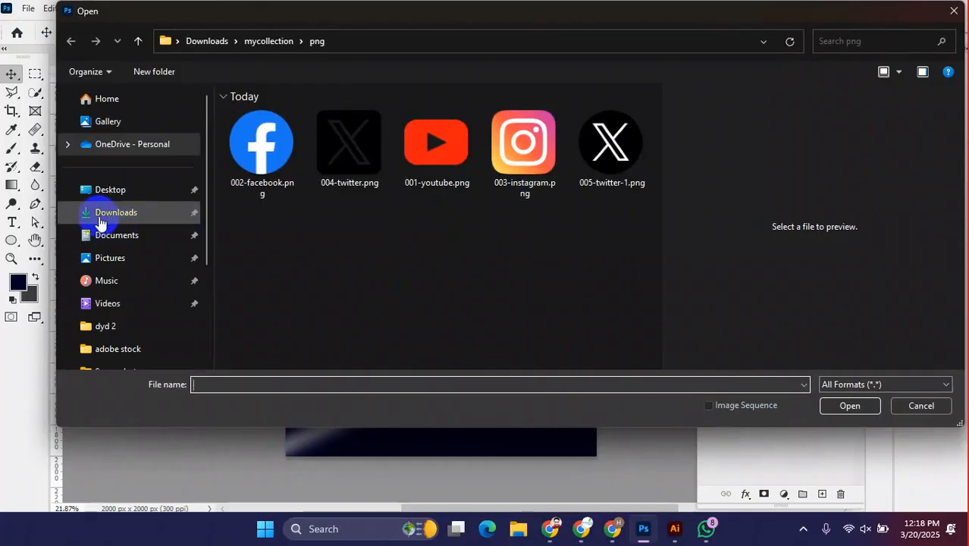
{"action": "left_click", "coordinate": [106, 217]}
{"action": "left_click", "coordinate": [431, 144]}
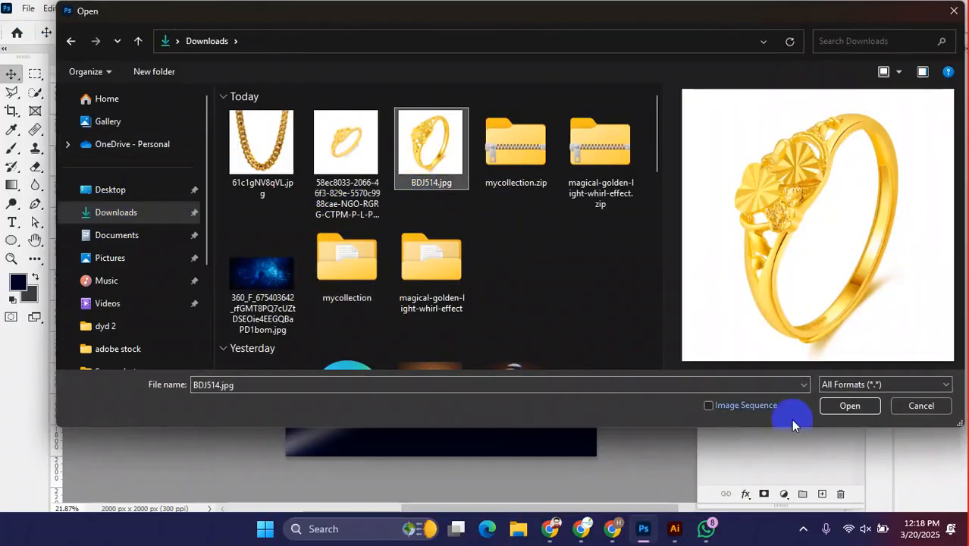
{"action": "left_click", "coordinate": [840, 414]}
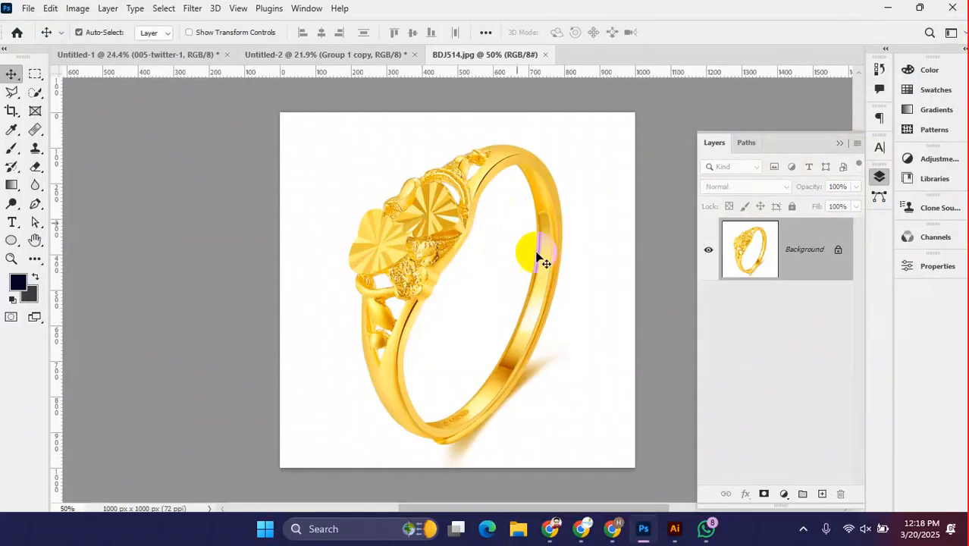
- Duplicate the ring photo's Background layer, hide the original and remove the background from the copy
{"action": "left_click_drag", "start_coordinate": [812, 253], "coordinate": [822, 495]}
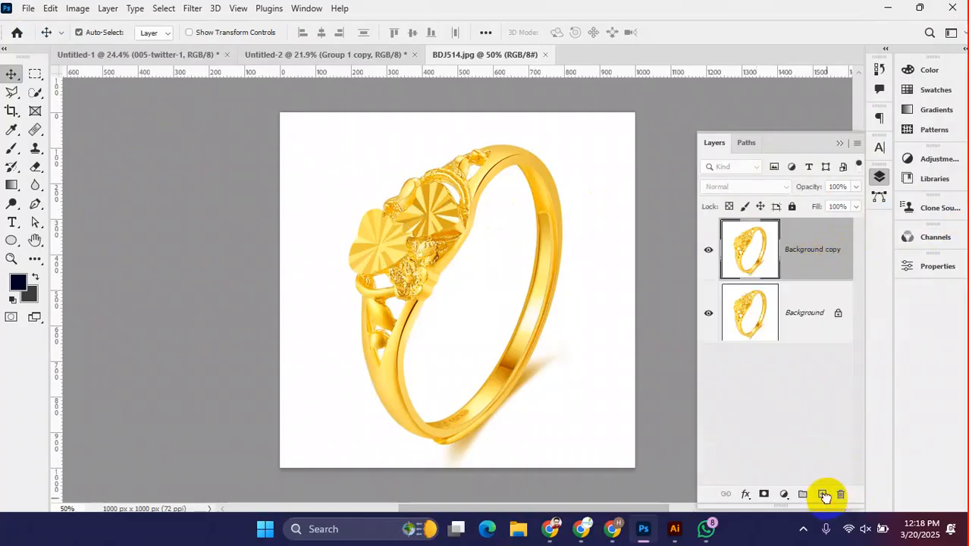
{"action": "left_click", "coordinate": [708, 312]}
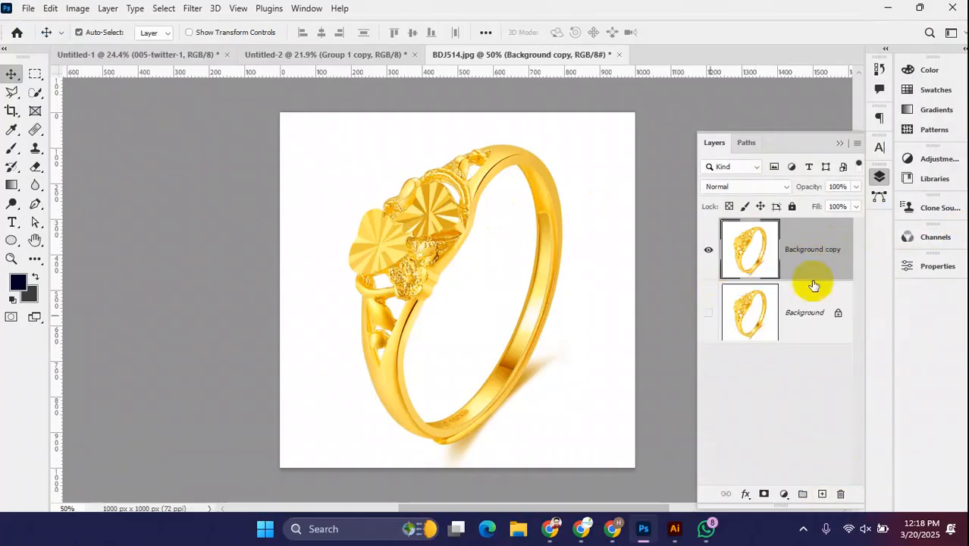
{"action": "left_click", "coordinate": [937, 266]}
{"action": "scroll", "coordinate": [793, 477], "scroll_direction": "down", "scroll_amount": 3}
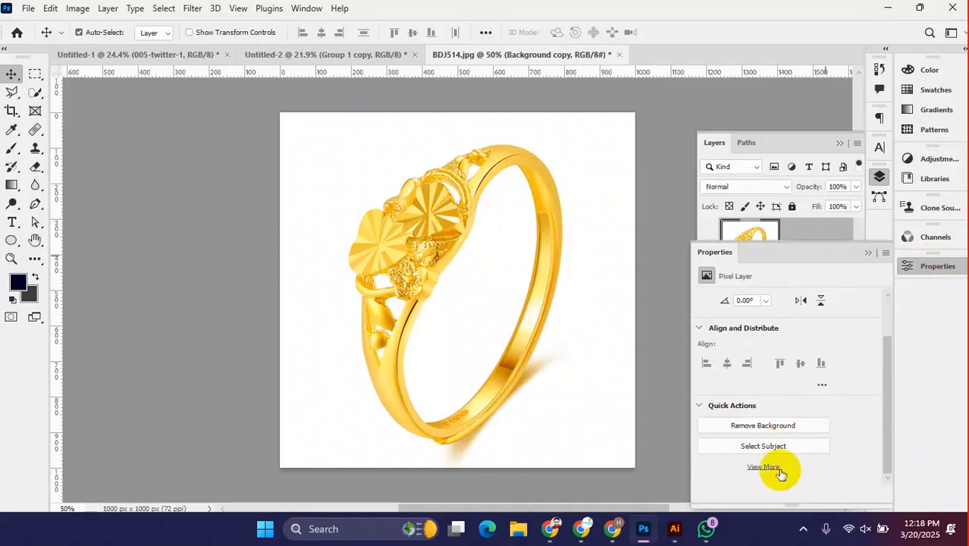
{"action": "left_click", "coordinate": [778, 426]}
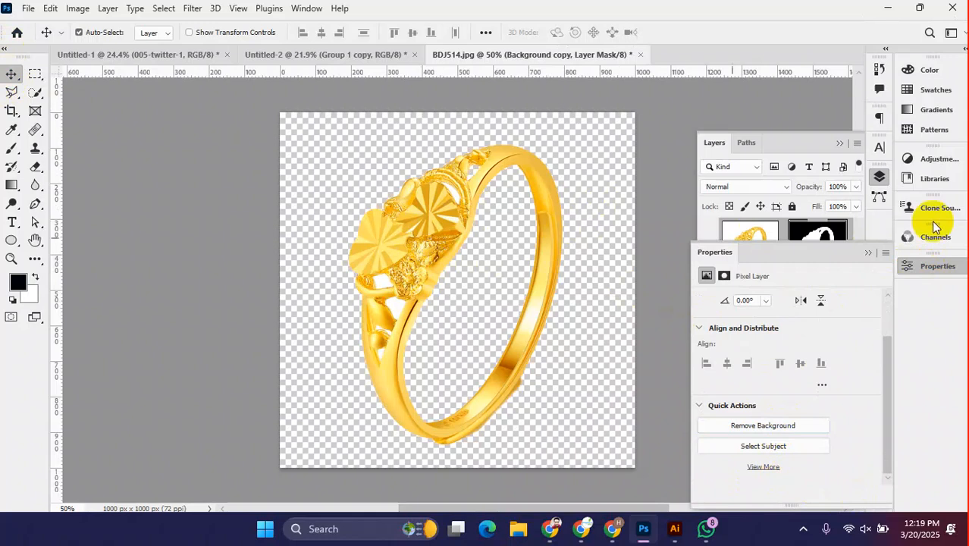
- Convert the masked Background copy ring layer to a smart object
{"action": "left_click", "coordinate": [819, 232]}
{"action": "right_click", "coordinate": [819, 232]}
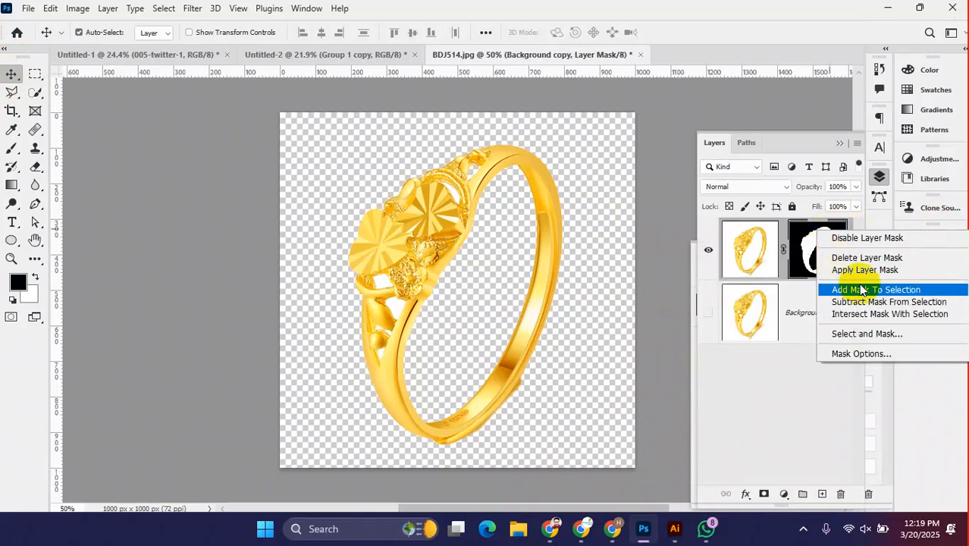
{"action": "left_click", "coordinate": [743, 247]}
{"action": "right_click", "coordinate": [750, 253]}
{"action": "left_click", "coordinate": [725, 388]}
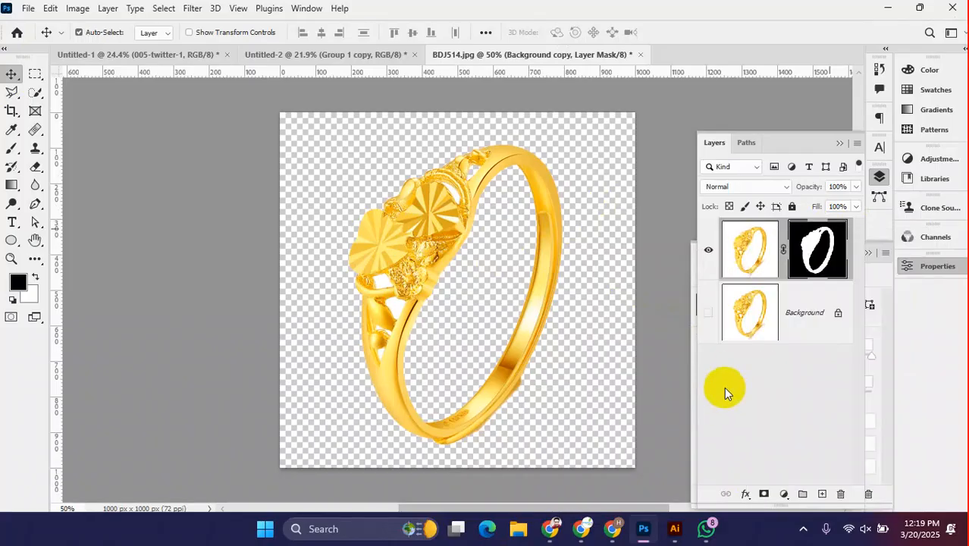
{"action": "left_click_drag", "start_coordinate": [696, 262], "coordinate": [655, 260]}
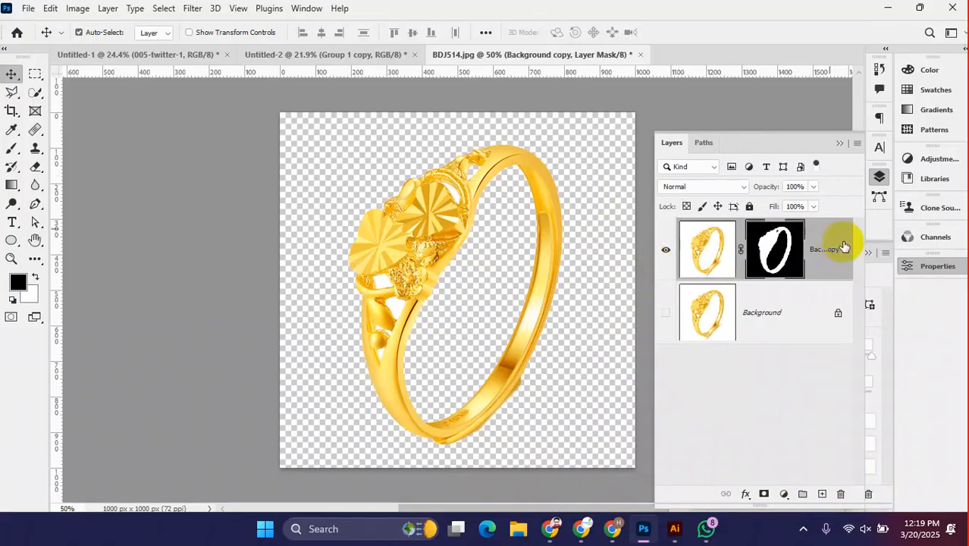
{"action": "right_click", "coordinate": [831, 246]}
{"action": "left_click", "coordinate": [694, 216]}
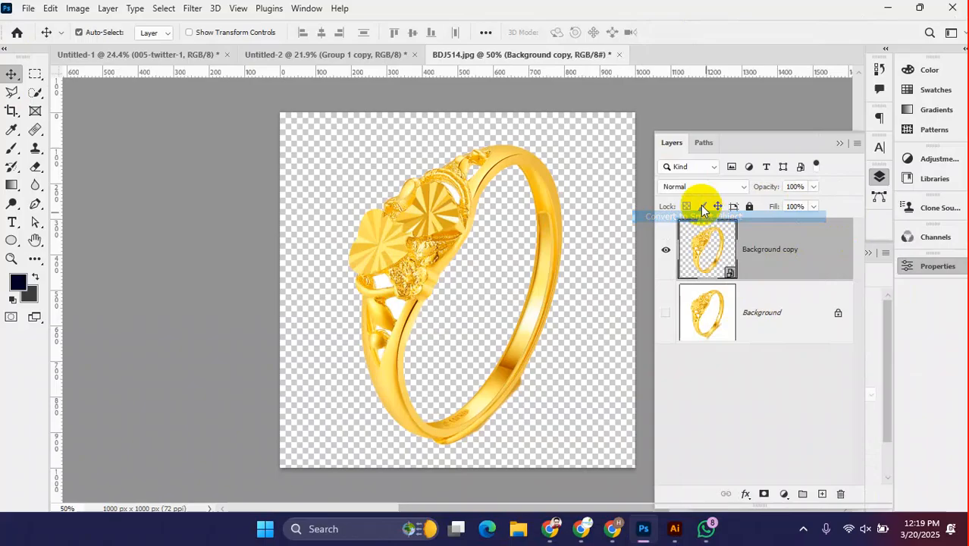
- Bring the cut-out ring into the Untitled-2 document above the beam groups, keeping its size
{"action": "left_click_drag", "start_coordinate": [526, 206], "coordinate": [388, 213]}
{"action": "scroll", "coordinate": [442, 269], "scroll_direction": "up", "scroll_amount": 5}
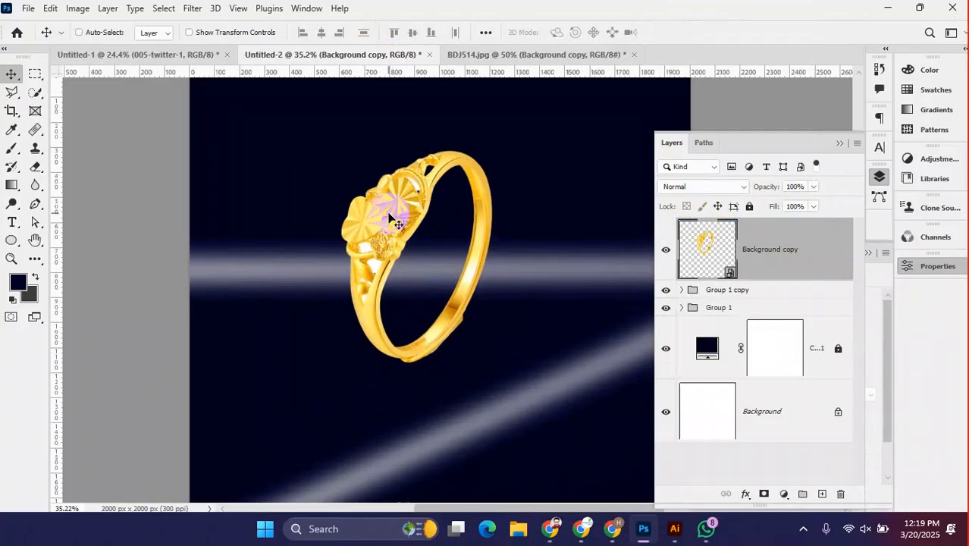
{"action": "key", "text": "ctrl+t"}
{"action": "left_click", "coordinate": [702, 32]}
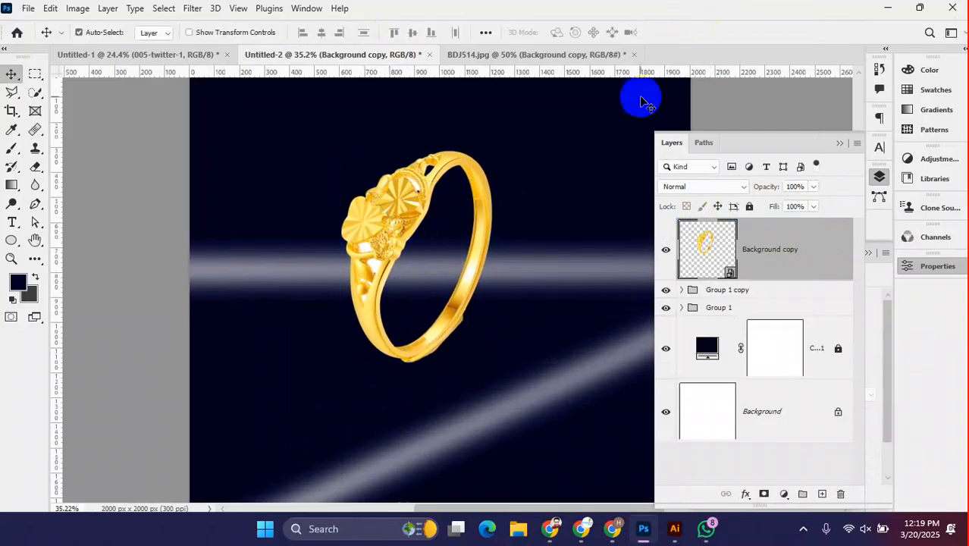
{"action": "left_click_drag", "start_coordinate": [590, 205], "coordinate": [558, 307]}
{"action": "key", "text": "ctrl+t"}
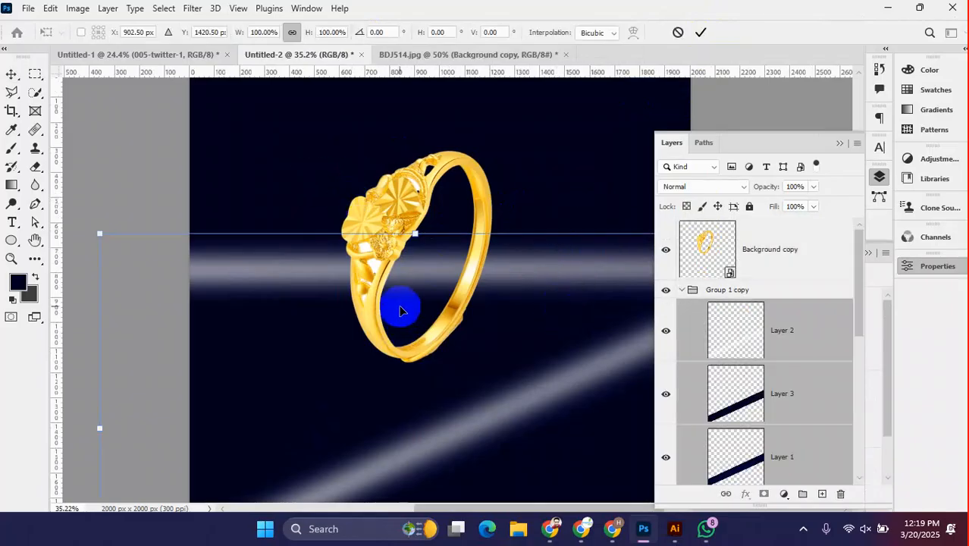
{"action": "scroll", "coordinate": [580, 157], "scroll_direction": "down", "scroll_amount": 2}
{"action": "left_click", "coordinate": [700, 32]}
{"action": "left_click_drag", "start_coordinate": [317, 184], "coordinate": [325, 275]}
{"action": "key", "text": "ctrl+t"}
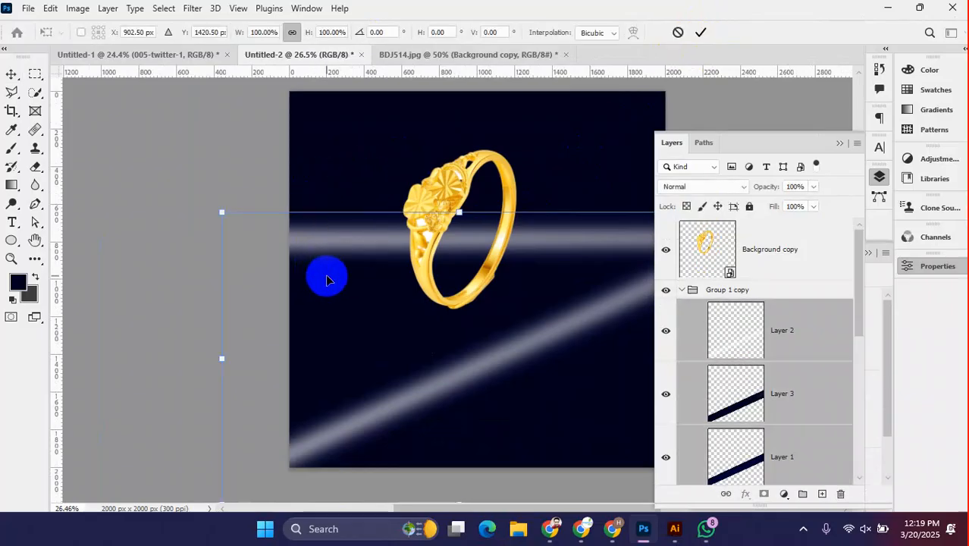
{"action": "left_click", "coordinate": [701, 32]}
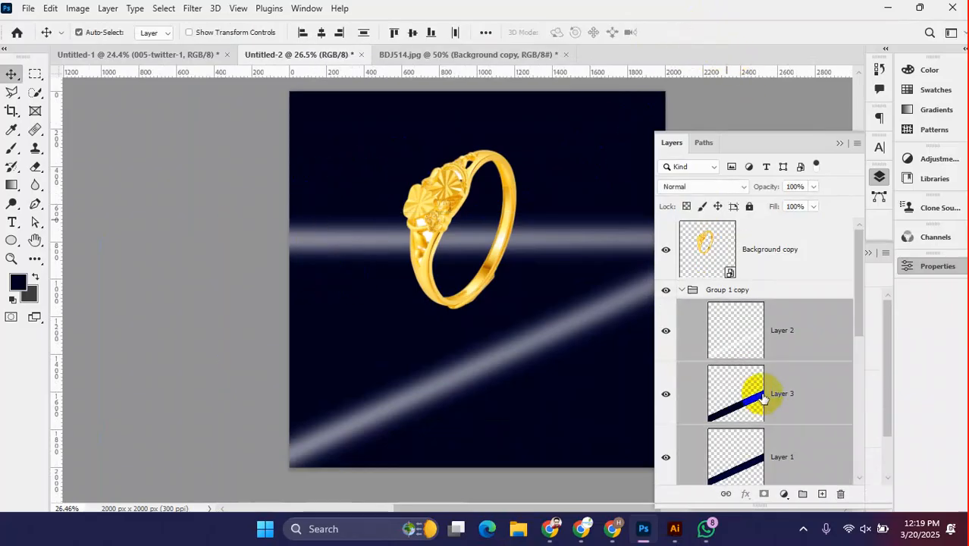
- Stretch the three strip layers in Group 1 to 182.35% height at Y 736.50 px, leaving Group 1 copy out of the transform
{"action": "left_click", "coordinate": [681, 290]}
{"action": "scroll", "coordinate": [777, 385], "scroll_direction": "down", "scroll_amount": 3}
{"action": "scroll", "coordinate": [772, 379], "scroll_direction": "up", "scroll_amount": 3}
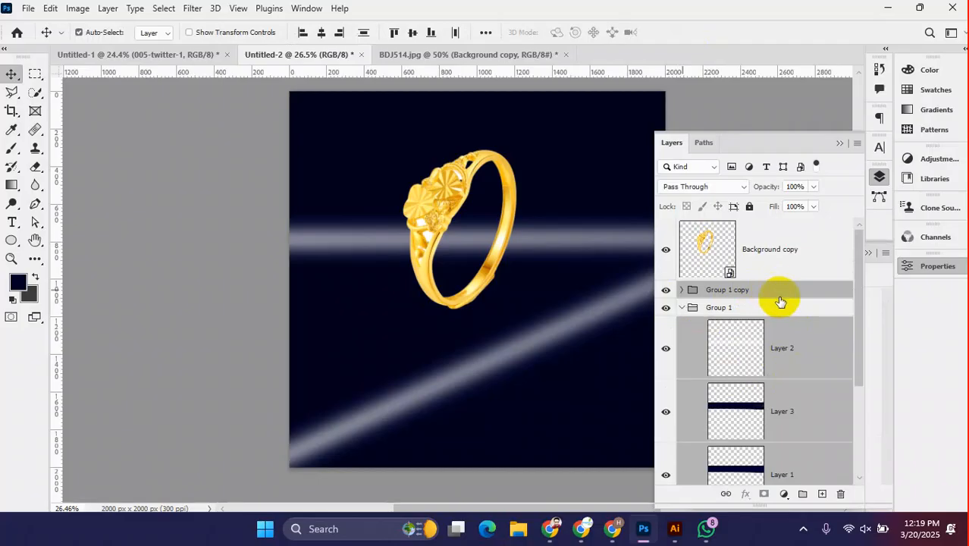
{"action": "left_click", "coordinate": [574, 408], "text": "ctrl"}
{"action": "left_click", "coordinate": [374, 226]}
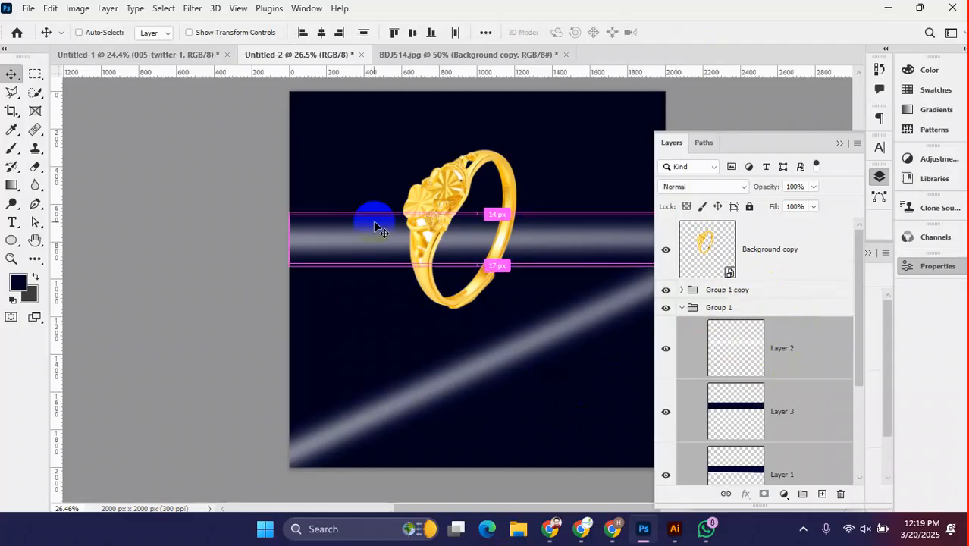
{"action": "key", "text": "ctrl+t"}
{"action": "left_click", "coordinate": [477, 212]}
{"action": "mouse_move", "coordinate": [480, 213]}
{"action": "left_mouse_down"}
{"action": "mouse_move", "coordinate": [484, 167]}
{"action": "mouse_move", "coordinate": [612, 210]}
{"action": "mouse_move", "coordinate": [554, 210]}
{"action": "left_mouse_up"}
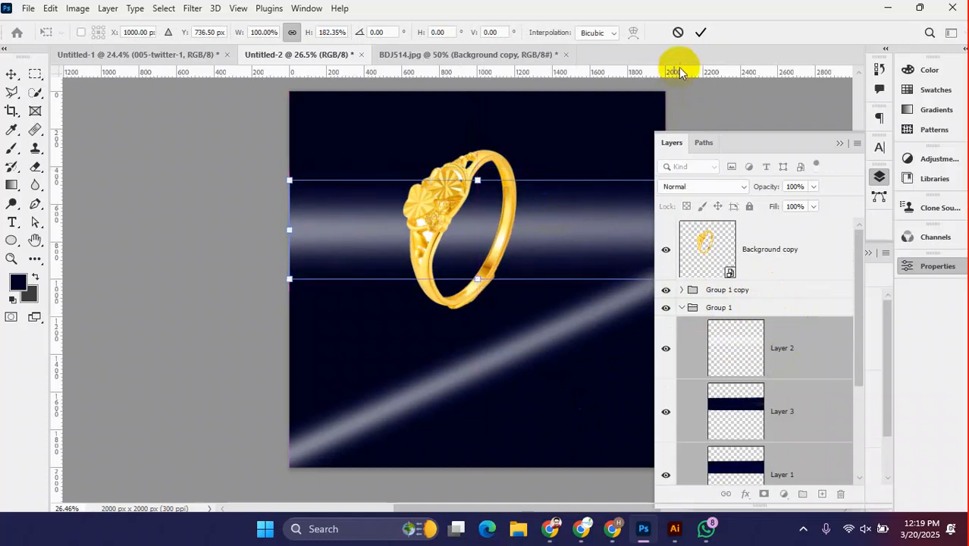
{"action": "left_click", "coordinate": [700, 34]}
- Move the ring slightly upward across the widened horizontal beam and fine-tune its position
{"action": "mouse_move", "coordinate": [437, 201]}
{"action": "left_mouse_down"}
{"action": "mouse_move", "coordinate": [444, 169]}
{"action": "mouse_move", "coordinate": [445, 191]}
{"action": "left_mouse_up"}
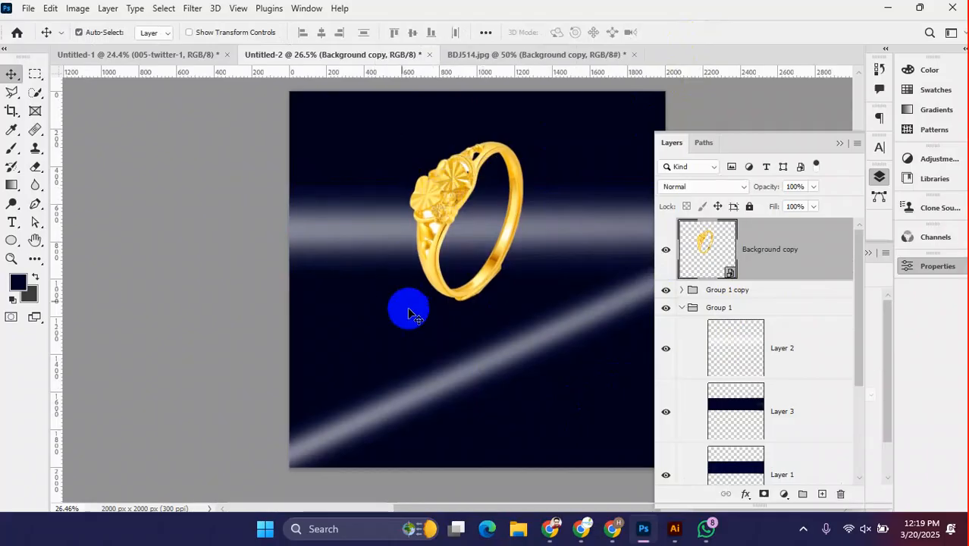
{"action": "scroll", "coordinate": [484, 243], "scroll_direction": "down", "scroll_amount": 5}
{"action": "scroll", "coordinate": [485, 243], "scroll_direction": "up", "scroll_amount": 4}
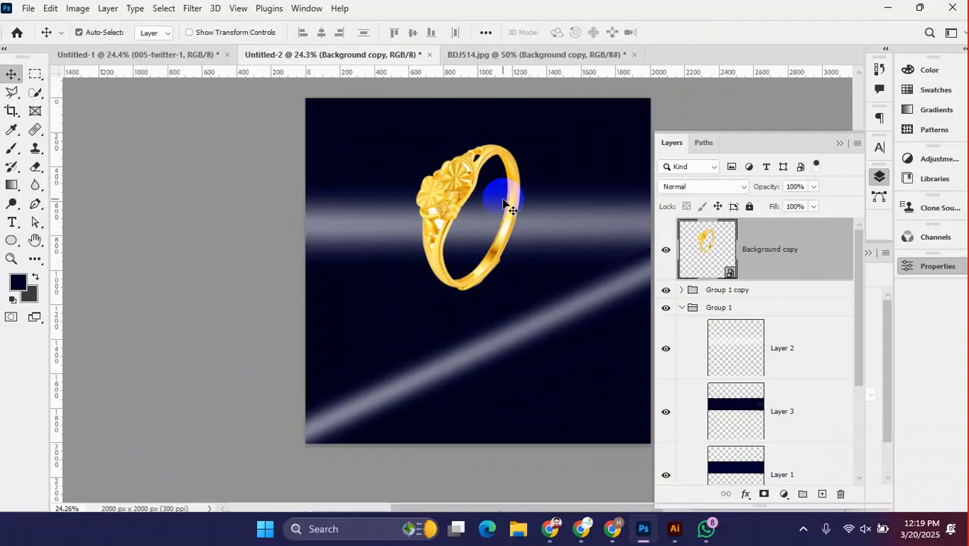
{"action": "scroll", "coordinate": [503, 203], "scroll_direction": "up", "scroll_amount": 7}
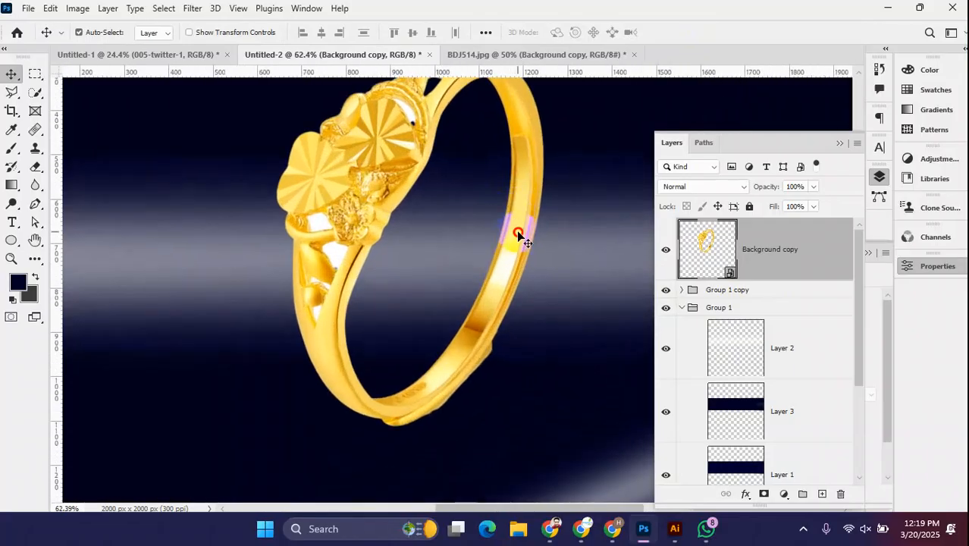
{"action": "left_click_drag", "start_coordinate": [518, 235], "coordinate": [526, 244]}
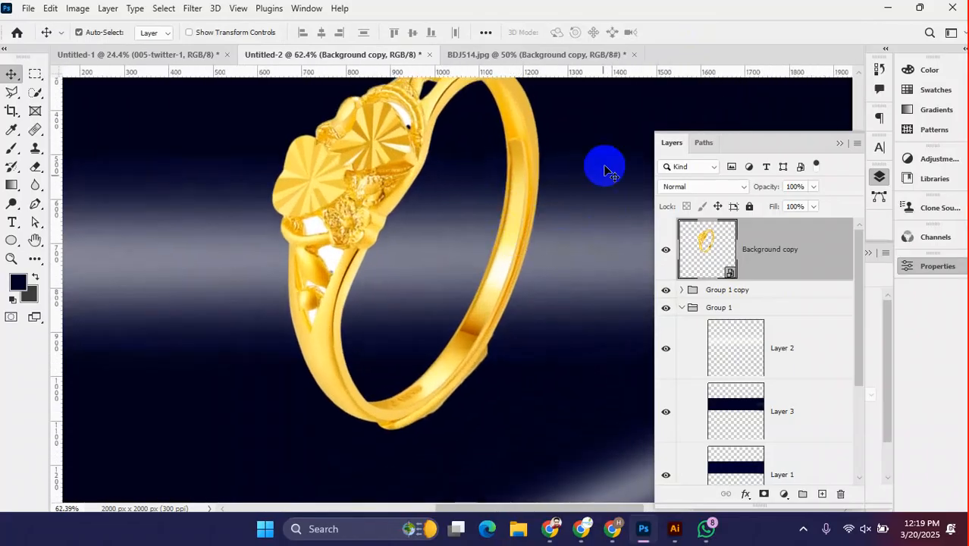
{"action": "scroll", "coordinate": [581, 282], "scroll_direction": "down", "scroll_amount": 4}
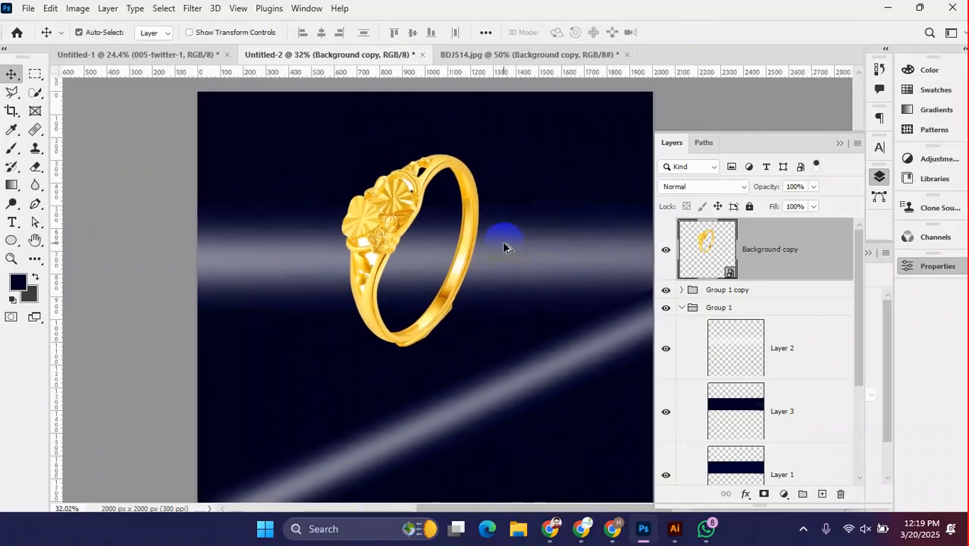
{"action": "scroll", "coordinate": [504, 247], "scroll_direction": "down", "scroll_amount": 2}
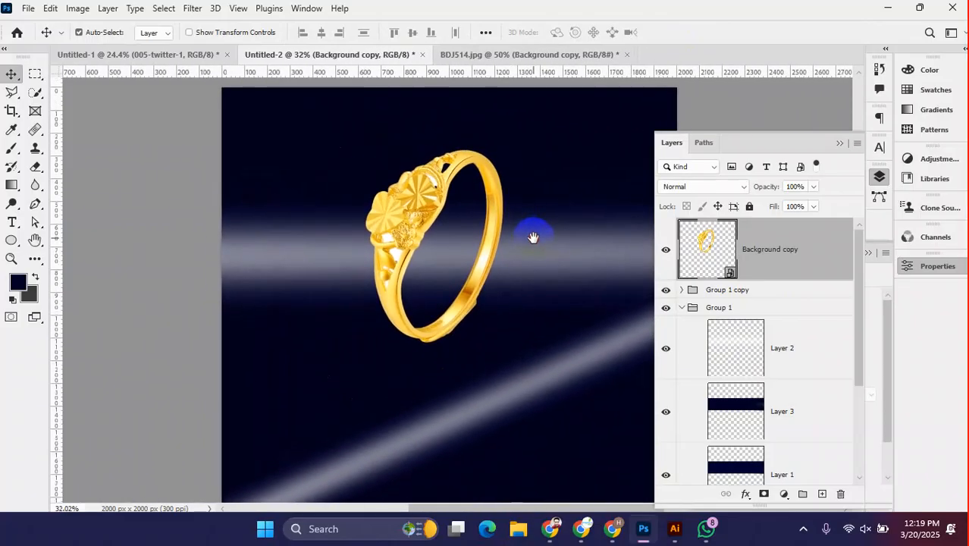
{"action": "scroll", "coordinate": [519, 253], "scroll_direction": "up", "scroll_amount": 1}
{"action": "scroll", "coordinate": [520, 253], "scroll_direction": "up", "scroll_amount": 1}
{"action": "left_click", "coordinate": [734, 255]}
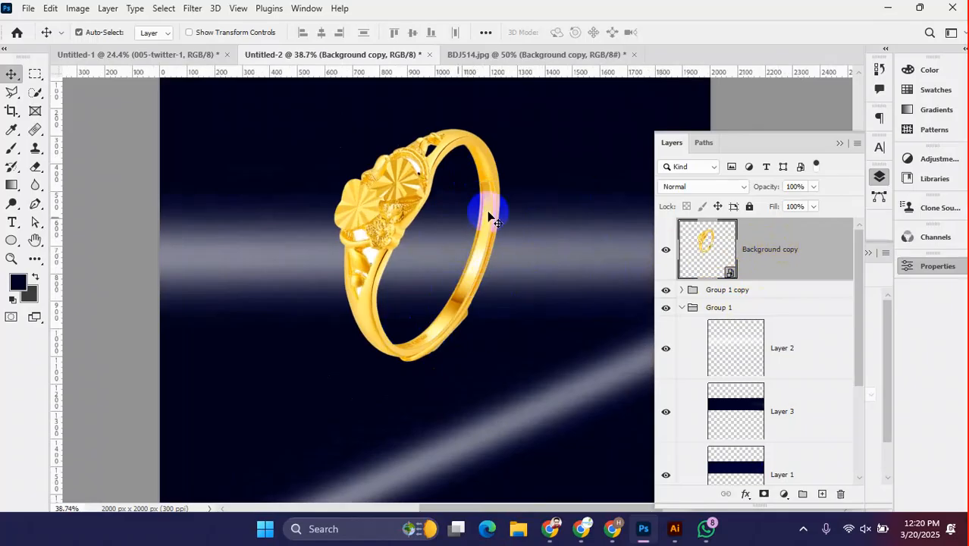
- Load the pixels of Layer 1, the horizontal strip in Group 1, as a selection
{"action": "left_click", "coordinate": [545, 221]}
{"action": "left_click_drag", "start_coordinate": [205, 160], "coordinate": [235, 331]}
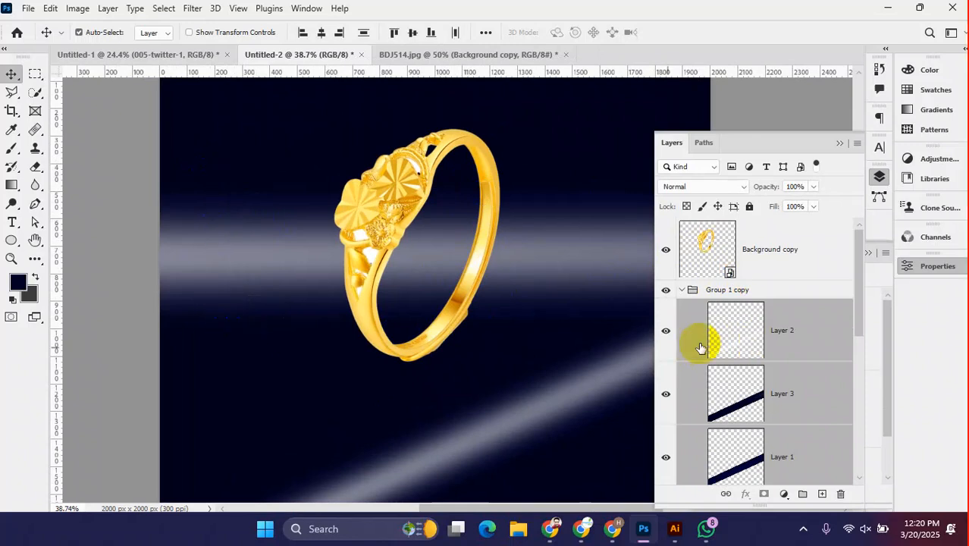
{"action": "scroll", "coordinate": [789, 372], "scroll_direction": "down", "scroll_amount": 5}
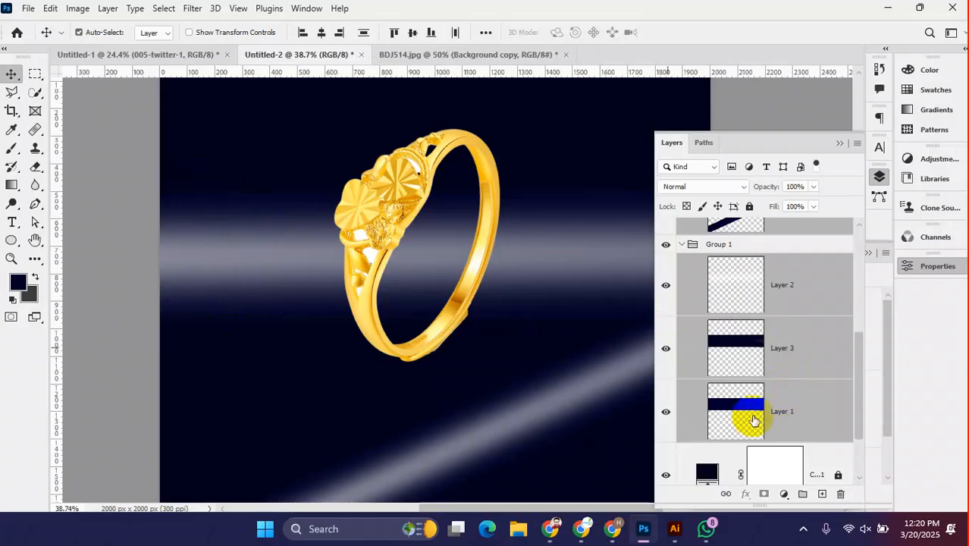
{"action": "left_click", "coordinate": [732, 417]}
{"action": "right_click", "coordinate": [732, 418]}
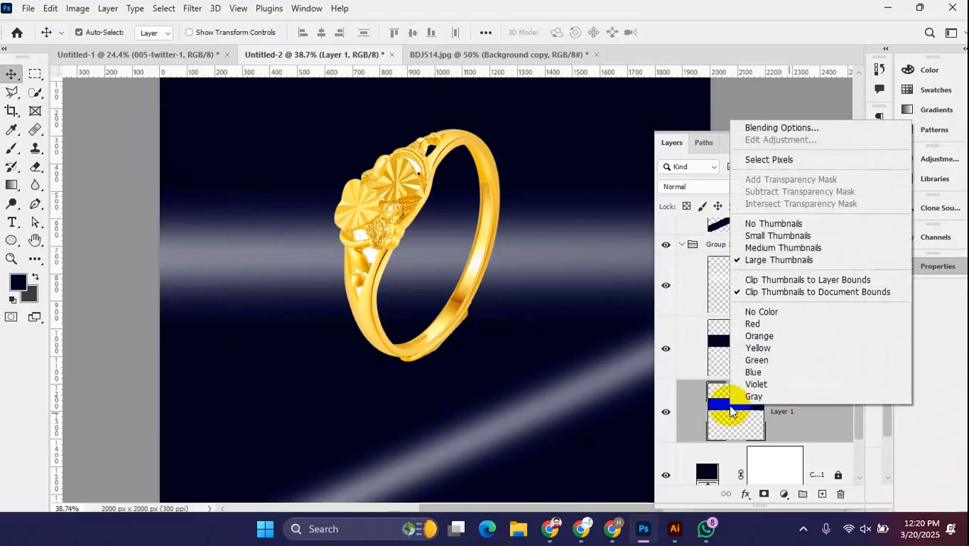
{"action": "left_click", "coordinate": [764, 157]}
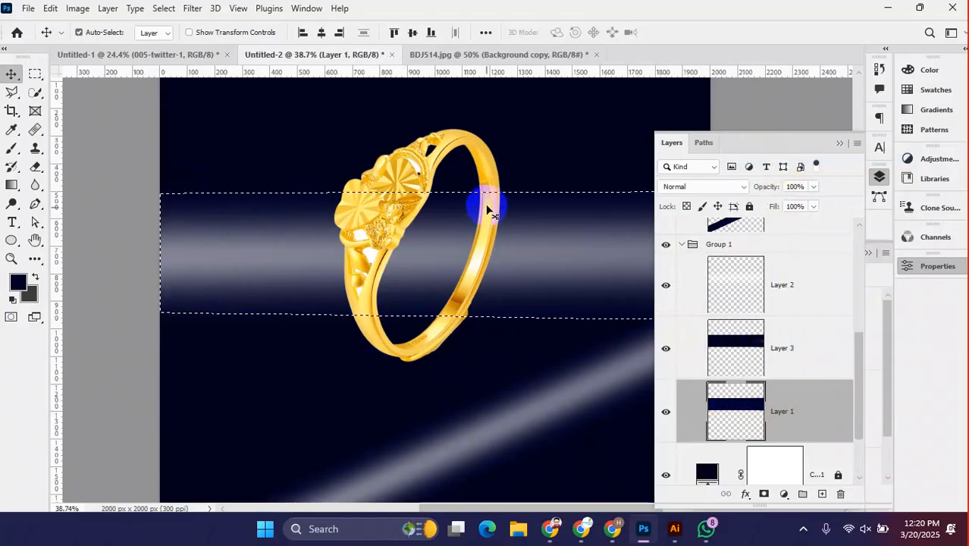
- Rasterize the Background copy ring layer and get the Eraser tool ready for it
{"action": "scroll", "coordinate": [825, 359], "scroll_direction": "up", "scroll_amount": 5}
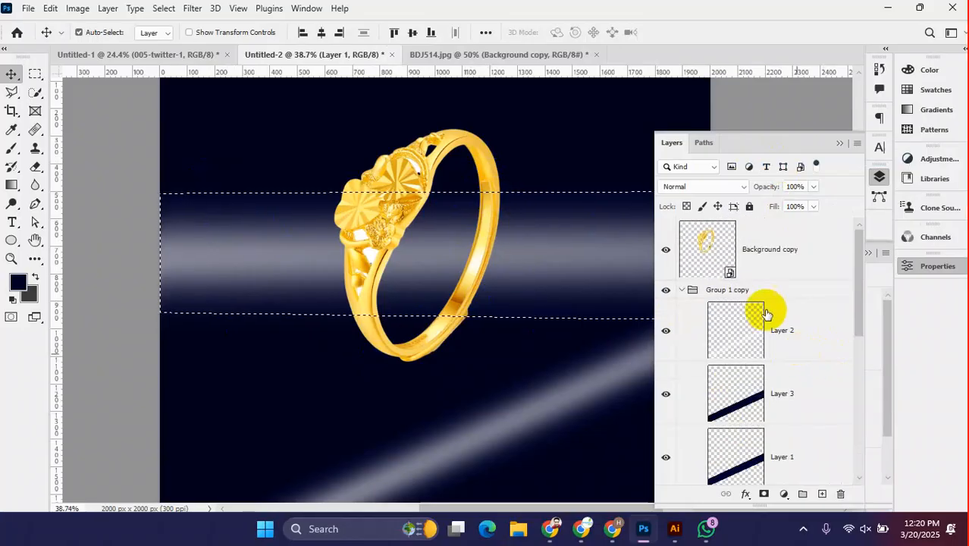
{"action": "left_click", "coordinate": [768, 258]}
{"action": "left_click", "coordinate": [35, 166]}
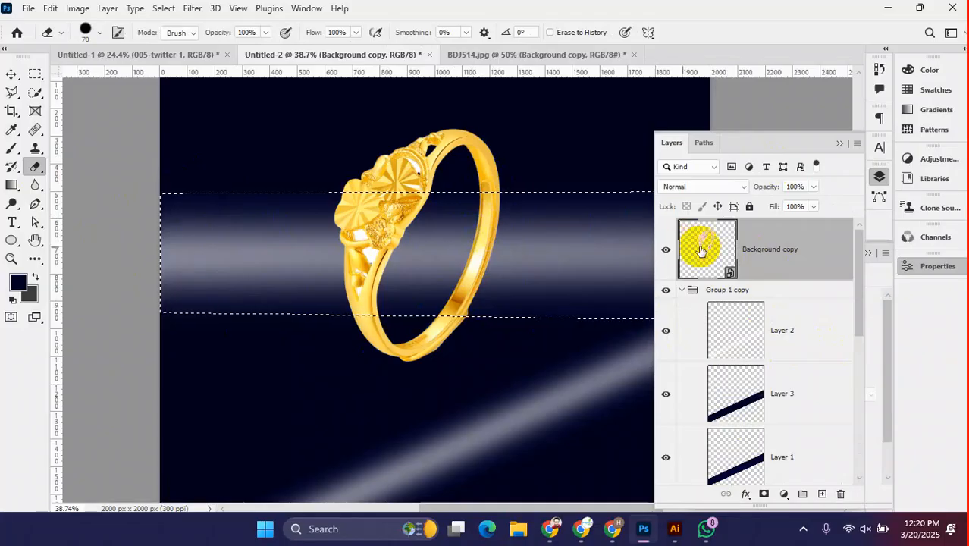
{"action": "right_click", "coordinate": [810, 242]}
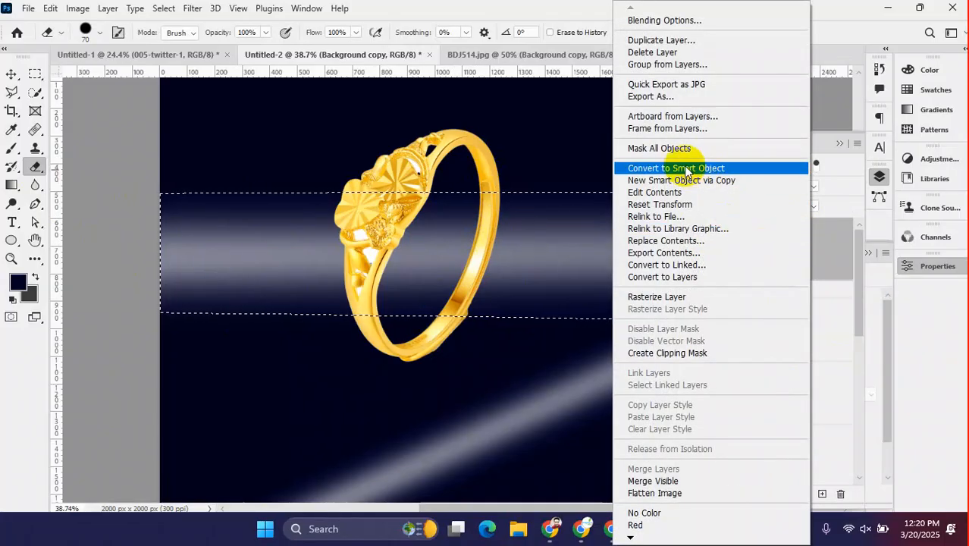
{"action": "left_click", "coordinate": [675, 297]}
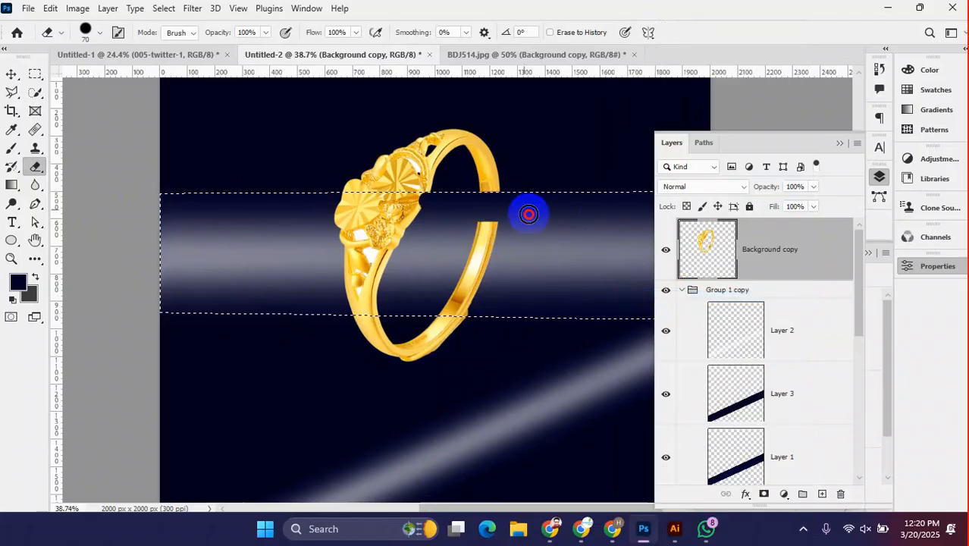
{"action": "left_click_drag", "start_coordinate": [527, 201], "coordinate": [418, 295]}
{"action": "mouse_move", "coordinate": [482, 287]}
{"action": "left_mouse_down"}
{"action": "mouse_move", "coordinate": [454, 306]}
{"action": "mouse_move", "coordinate": [319, 277]}
{"action": "left_mouse_up"}
{"action": "left_click", "coordinate": [12, 75]}
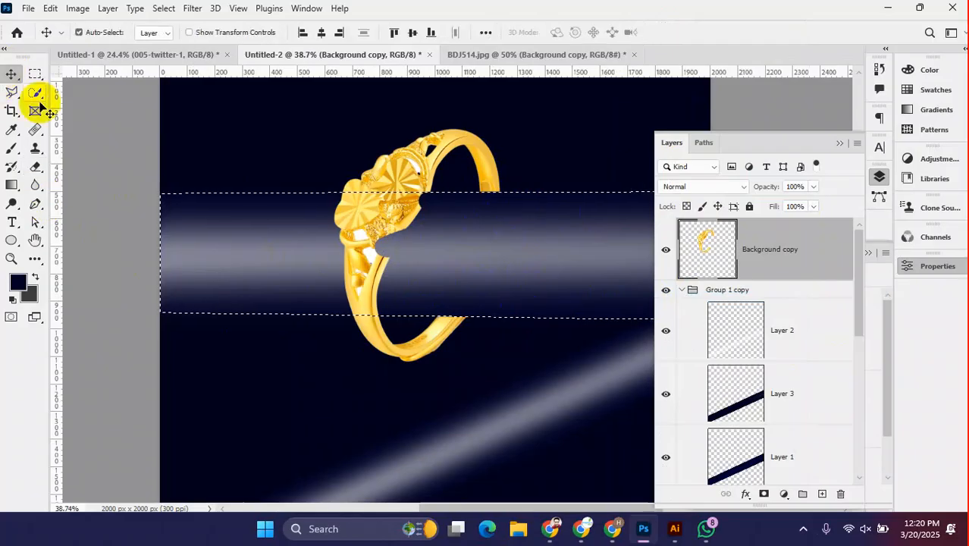
{"action": "scroll", "coordinate": [322, 225], "scroll_direction": "down", "scroll_amount": 2}
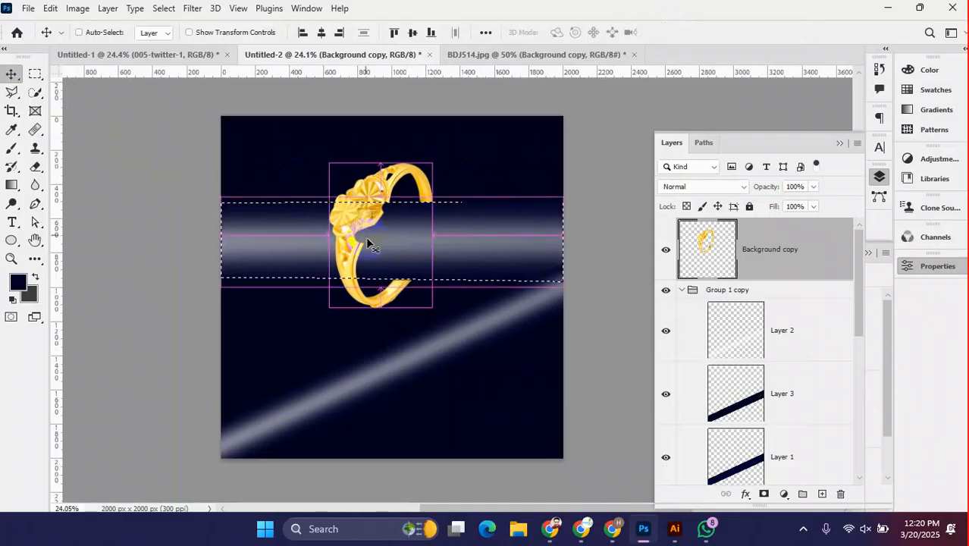
{"action": "scroll", "coordinate": [386, 269], "scroll_direction": "up", "scroll_amount": 2}
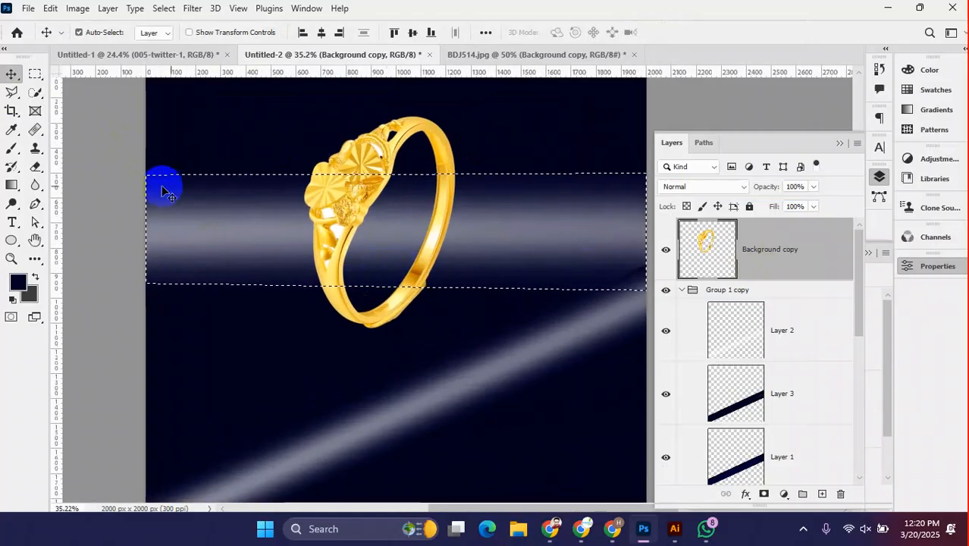
- Erase only the ring's plain back band inside the strip selection, keeping the ornamented front, and clear the selection
{"action": "left_click", "coordinate": [35, 166]}
{"action": "mouse_move", "coordinate": [443, 173]}
{"action": "left_mouse_down"}
{"action": "mouse_move", "coordinate": [431, 236]}
{"action": "mouse_move", "coordinate": [447, 212]}
{"action": "left_mouse_up"}
{"action": "left_click_drag", "start_coordinate": [414, 263], "coordinate": [415, 286]}
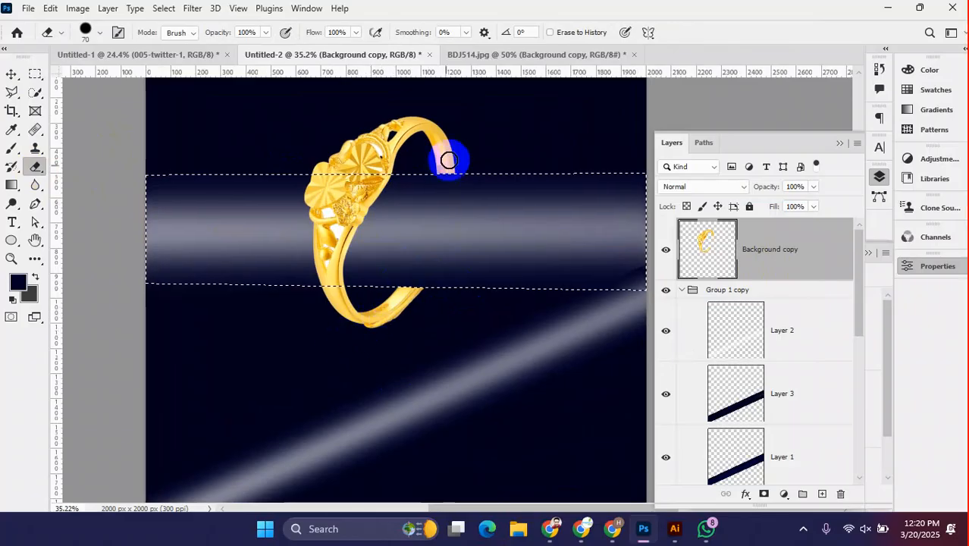
{"action": "left_click", "coordinate": [12, 76]}
{"action": "scroll", "coordinate": [416, 292], "scroll_direction": "down", "scroll_amount": 5}
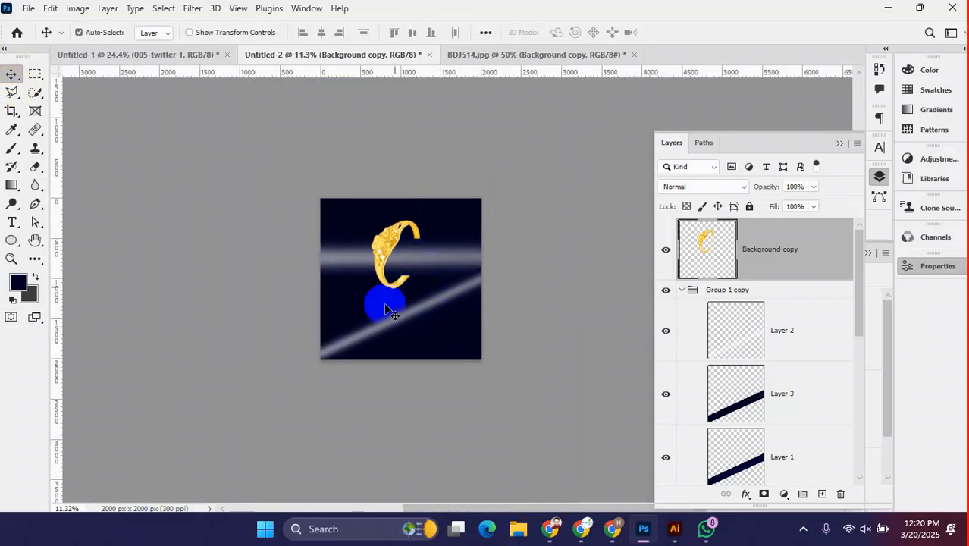
{"action": "scroll", "coordinate": [402, 267], "scroll_direction": "up", "scroll_amount": 5}
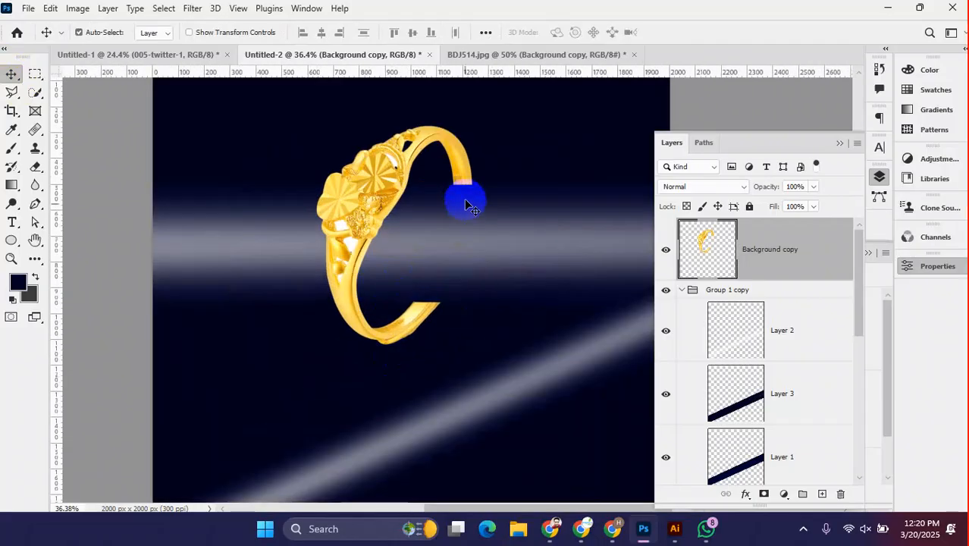
{"action": "scroll", "coordinate": [410, 263], "scroll_direction": "up", "scroll_amount": 3}
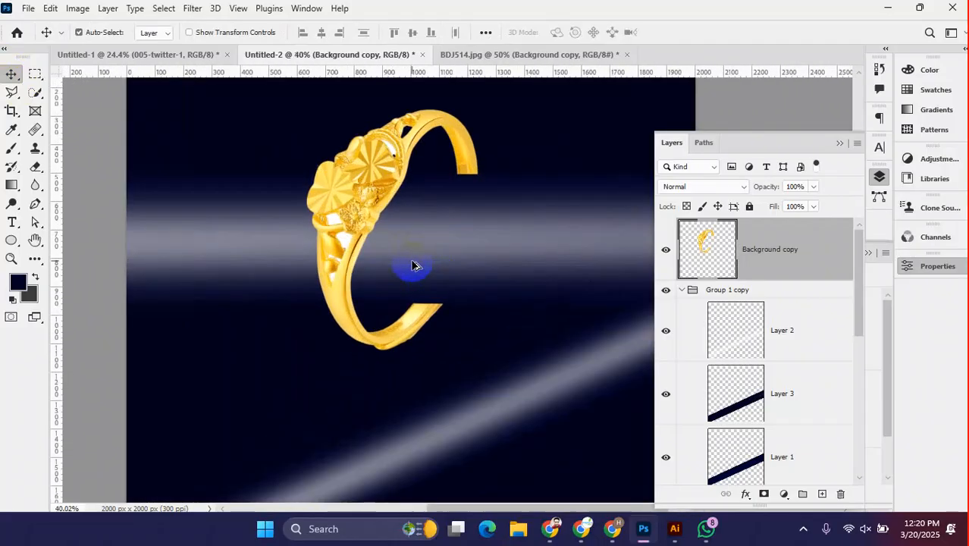
{"action": "scroll", "coordinate": [405, 276], "scroll_direction": "down", "scroll_amount": 2}
- Add a black drop shadow to the ring layer with 61% opacity, 67° angle, 7 px distance, 8% spread and 40 px size
{"action": "left_click_drag", "start_coordinate": [408, 254], "coordinate": [347, 275]}
{"action": "left_click", "coordinate": [310, 201]}
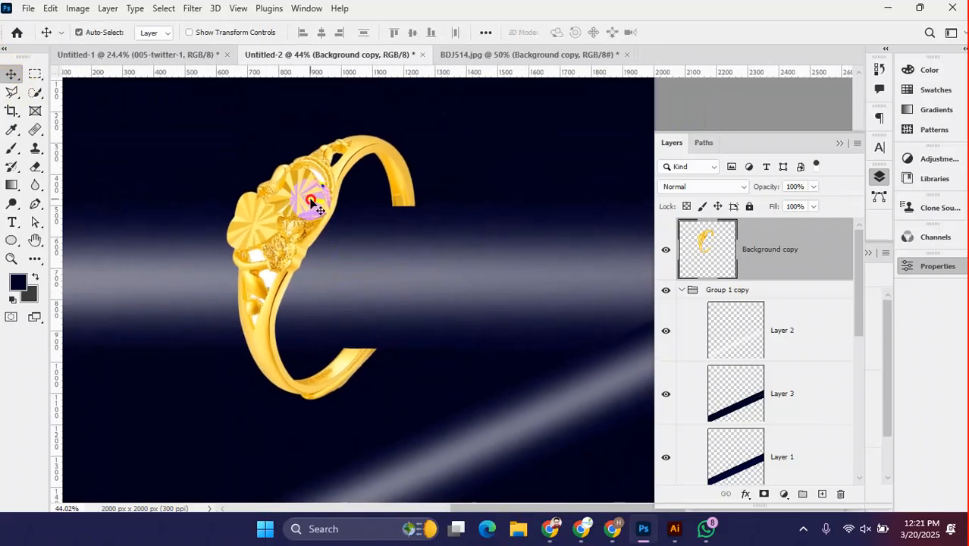
{"action": "left_click", "coordinate": [769, 260]}
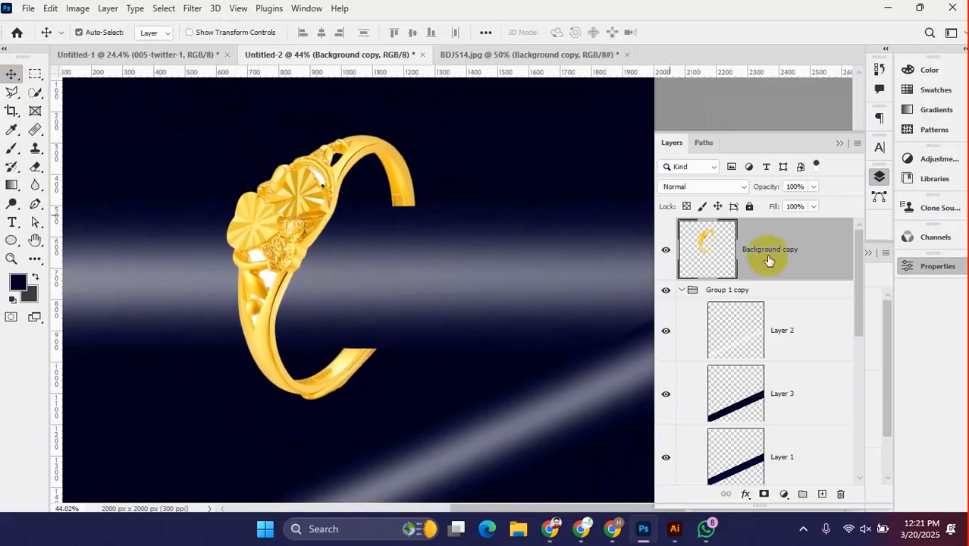
{"action": "right_click", "coordinate": [820, 250]}
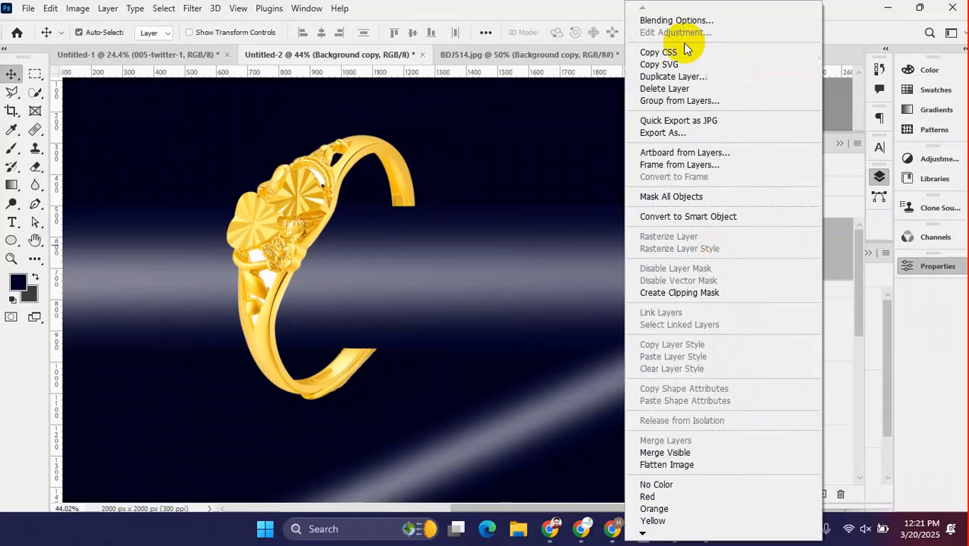
{"action": "left_click", "coordinate": [677, 20]}
{"action": "left_click_drag", "start_coordinate": [559, 82], "coordinate": [721, 51]}
{"action": "left_click", "coordinate": [622, 358]}
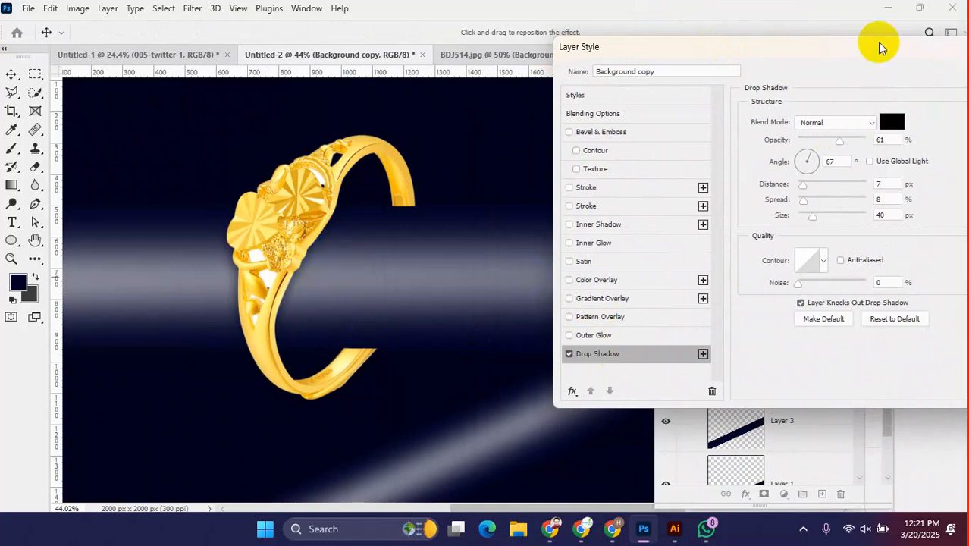
{"action": "left_click_drag", "start_coordinate": [877, 44], "coordinate": [783, 47]}
{"action": "left_click", "coordinate": [935, 79]}
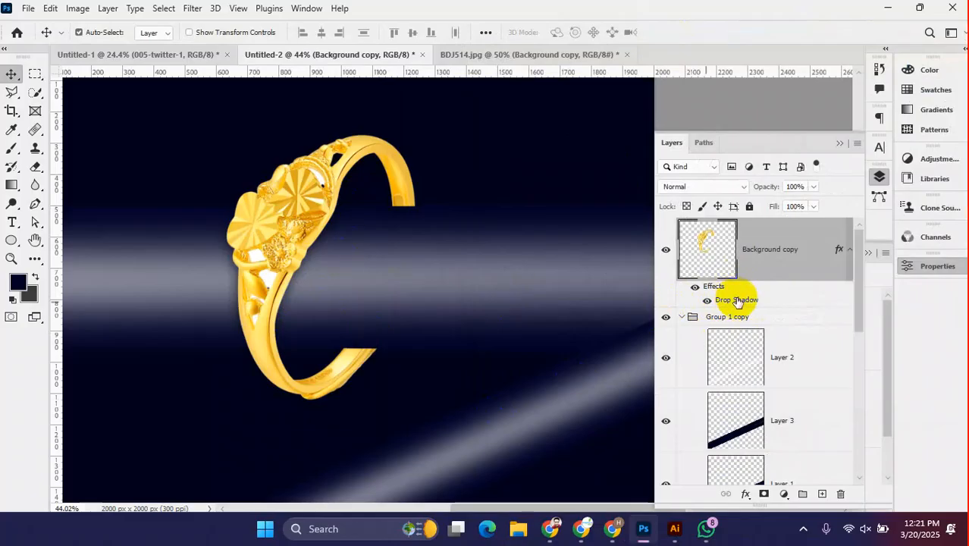
- Separate the ring's drop shadow effect into its own layer
{"action": "right_click", "coordinate": [750, 301]}
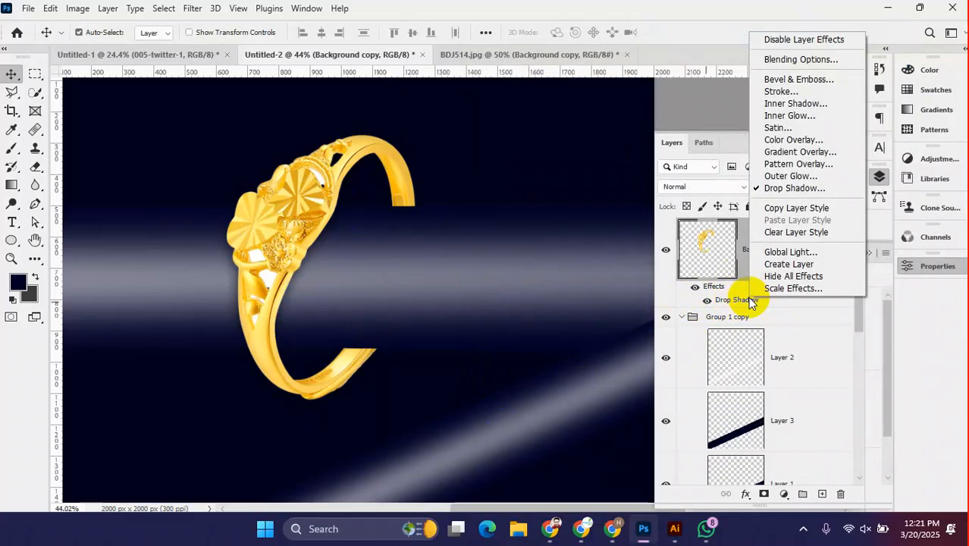
{"action": "left_click", "coordinate": [808, 265]}
{"action": "left_click", "coordinate": [429, 200]}
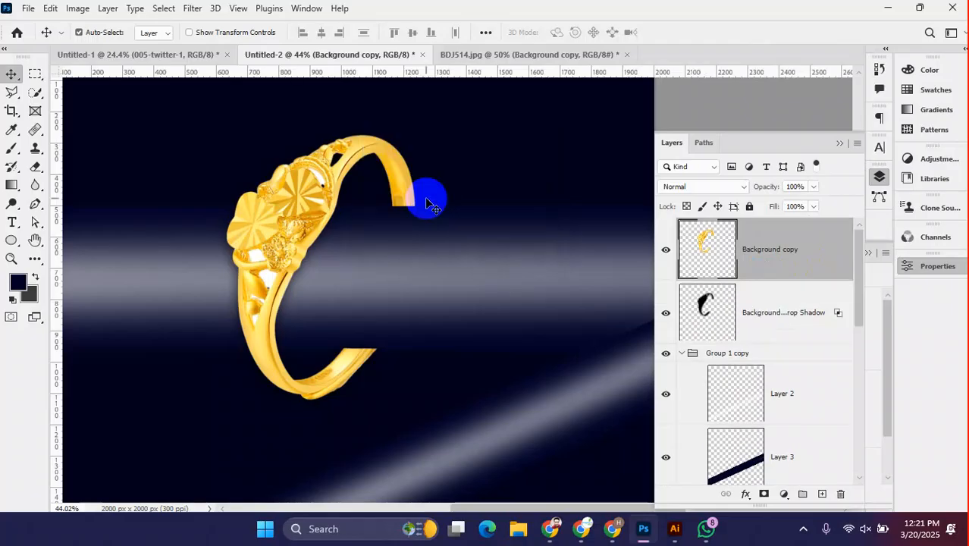
- Try to cast the separated shadow beside the ring by moving, flipping and resizing it across the horizontal beam
{"action": "left_click_drag", "start_coordinate": [309, 253], "coordinate": [530, 238]}
{"action": "key", "text": "ctrl+z"}
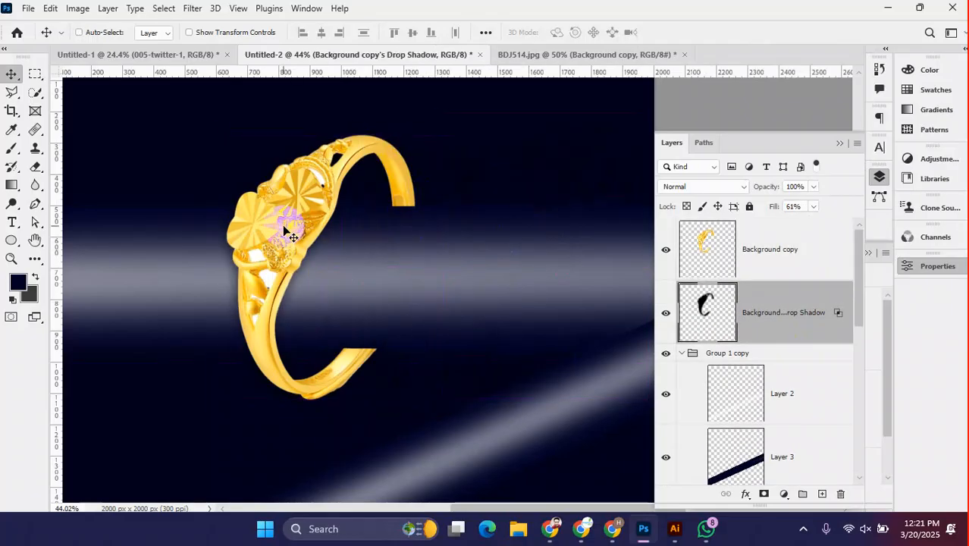
{"action": "key", "text": "ctrl+t"}
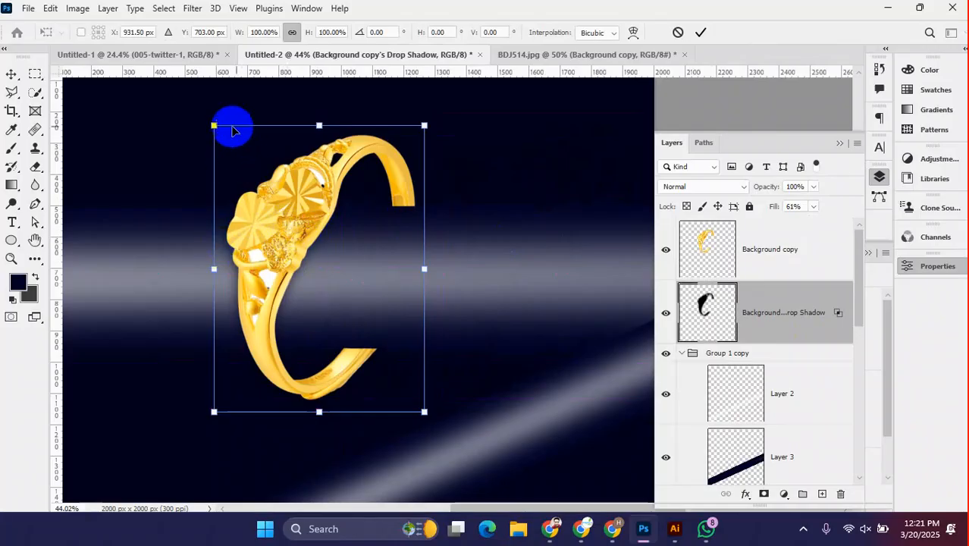
{"action": "left_click_drag", "start_coordinate": [320, 127], "coordinate": [513, 233]}
{"action": "key", "text": "ctrl+z"}
{"action": "left_click_drag", "start_coordinate": [213, 272], "coordinate": [663, 382]}
{"action": "left_click_drag", "start_coordinate": [587, 302], "coordinate": [501, 328]}
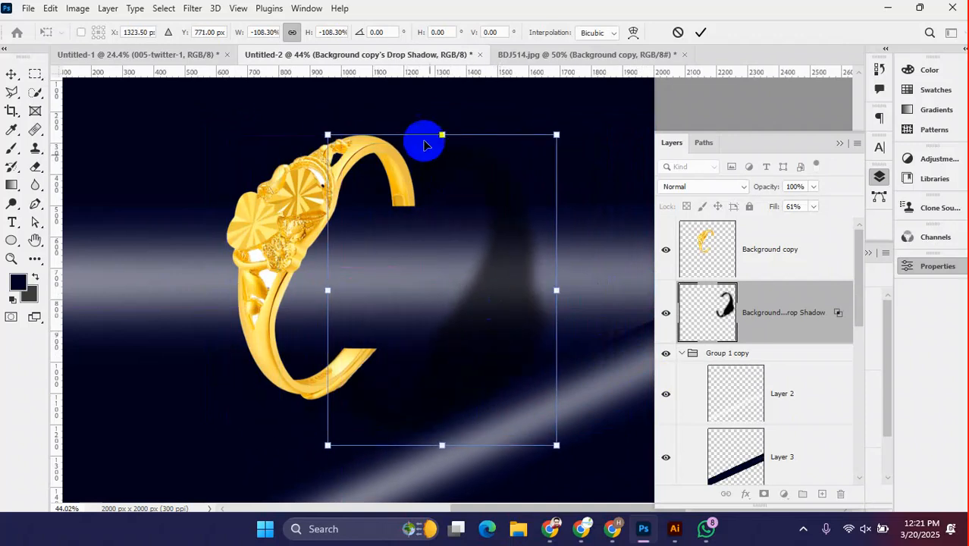
{"action": "left_click_drag", "start_coordinate": [443, 134], "coordinate": [442, 176]}
{"action": "mouse_move", "coordinate": [487, 279]}
{"action": "left_mouse_down"}
{"action": "mouse_move", "coordinate": [495, 256]}
{"action": "mouse_move", "coordinate": [467, 258]}
{"action": "mouse_move", "coordinate": [495, 269]}
{"action": "mouse_move", "coordinate": [495, 281]}
{"action": "left_mouse_up"}
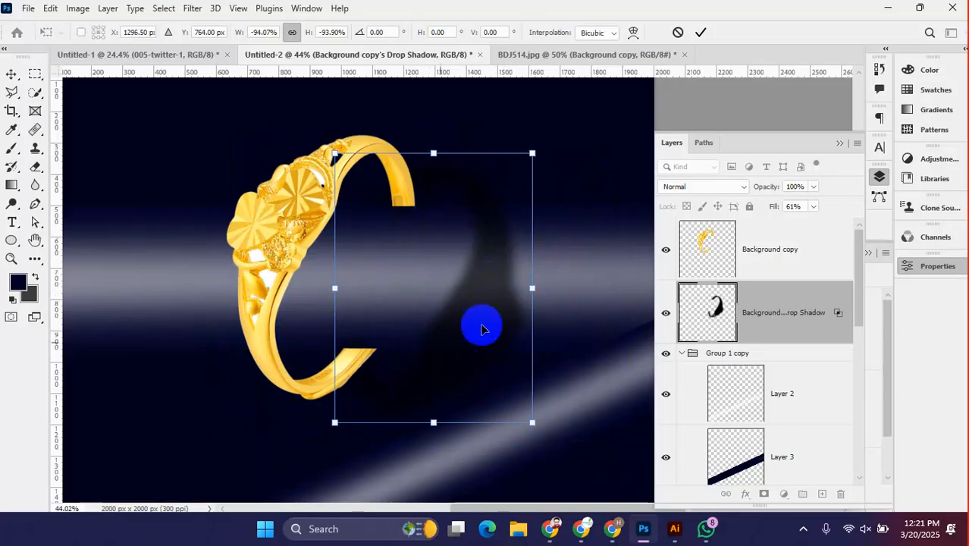
{"action": "left_click", "coordinate": [678, 33]}
{"action": "scroll", "coordinate": [271, 363], "scroll_direction": "down", "scroll_amount": 5}
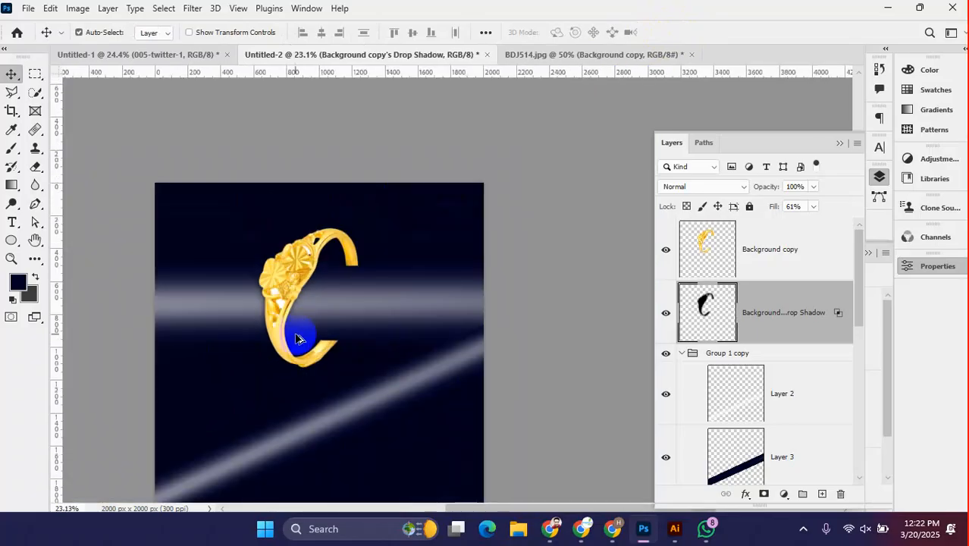
{"action": "scroll", "coordinate": [387, 317], "scroll_direction": "up", "scroll_amount": 4}
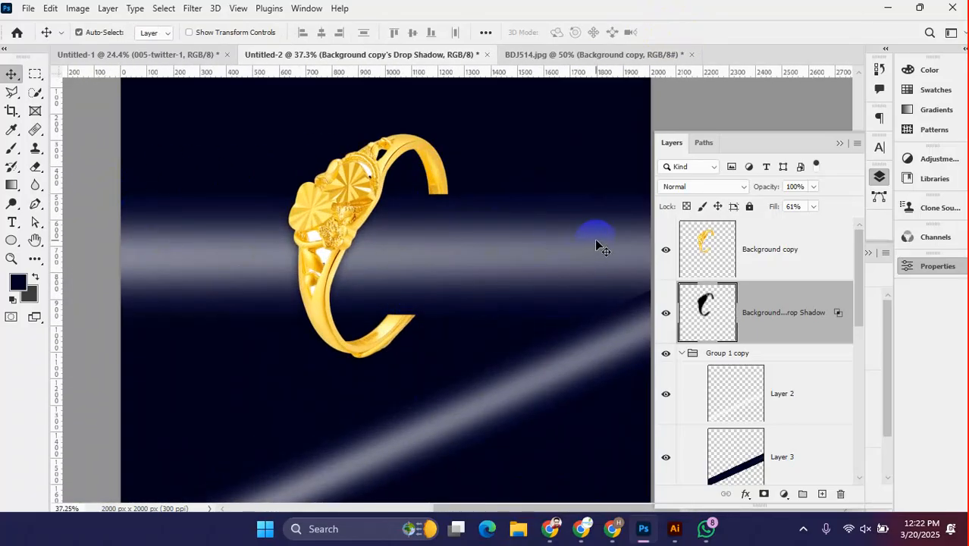
{"action": "scroll", "coordinate": [436, 292], "scroll_direction": "down", "scroll_amount": 2}
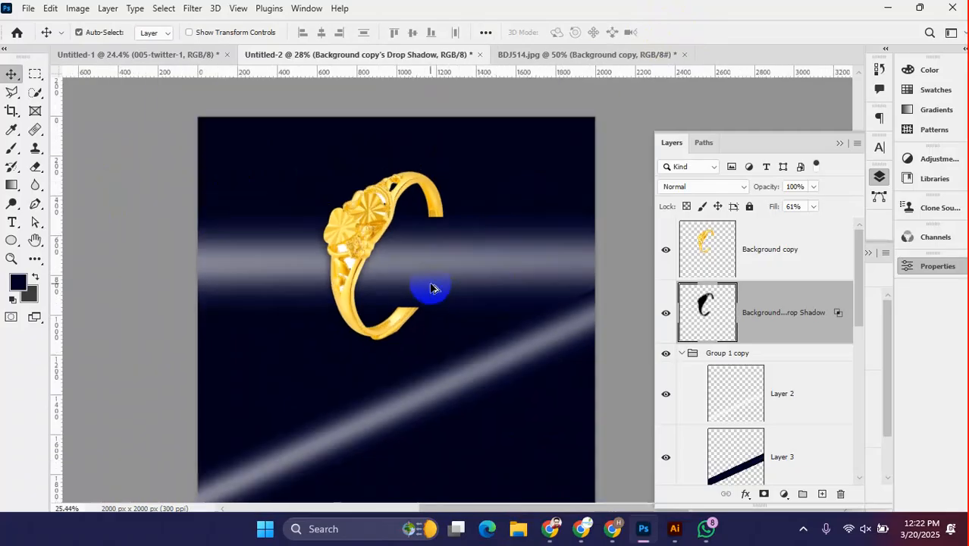
{"action": "scroll", "coordinate": [432, 288], "scroll_direction": "up", "scroll_amount": 1}
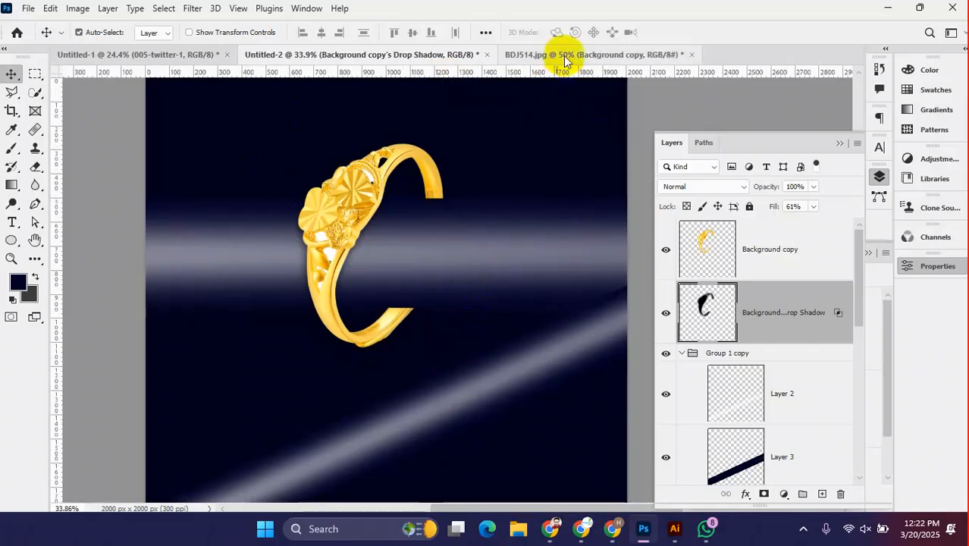
- Create a new white 2000 x 2000 px RGB document at 300 ppi
{"action": "left_click", "coordinate": [563, 56]}
{"action": "left_click", "coordinate": [28, 9]}
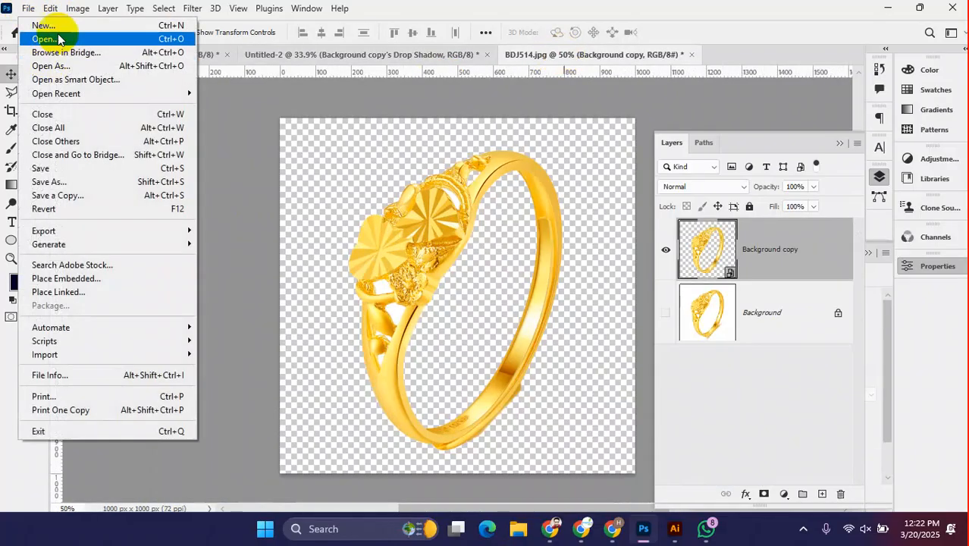
{"action": "left_click", "coordinate": [60, 28]}
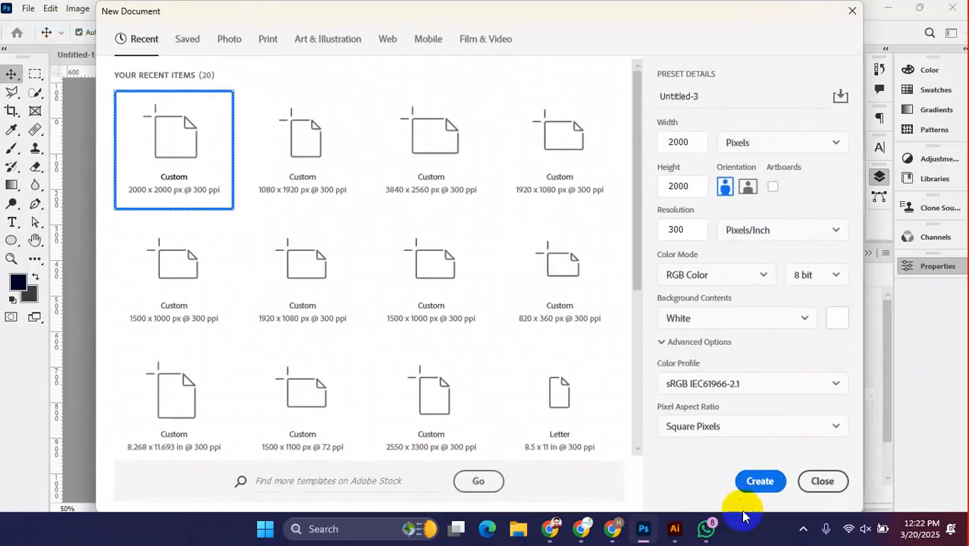
{"action": "left_click", "coordinate": [759, 482]}
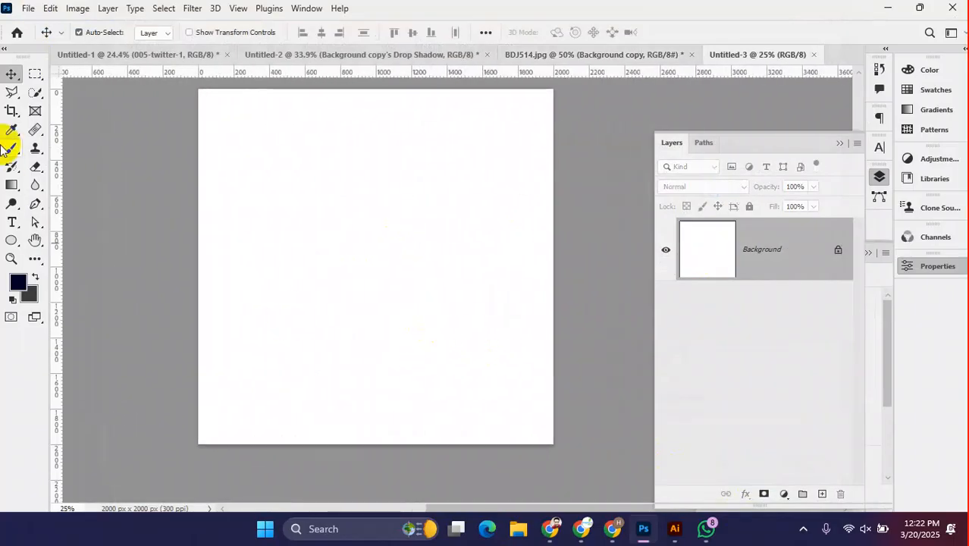
- Draw a wide horizontal rectangle filled with the dark navy foreground colour on a new layer in the upper half of the canvas
{"action": "left_click", "coordinate": [35, 74]}
{"action": "left_click_drag", "start_coordinate": [250, 170], "coordinate": [525, 252]}
{"action": "left_click", "coordinate": [821, 494]}
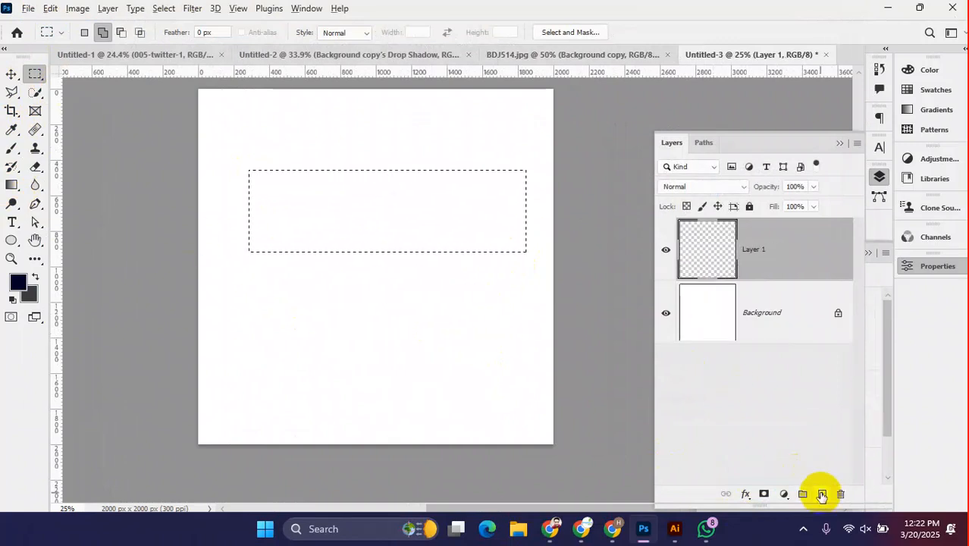
{"action": "key", "text": "alt+BackSpace"}
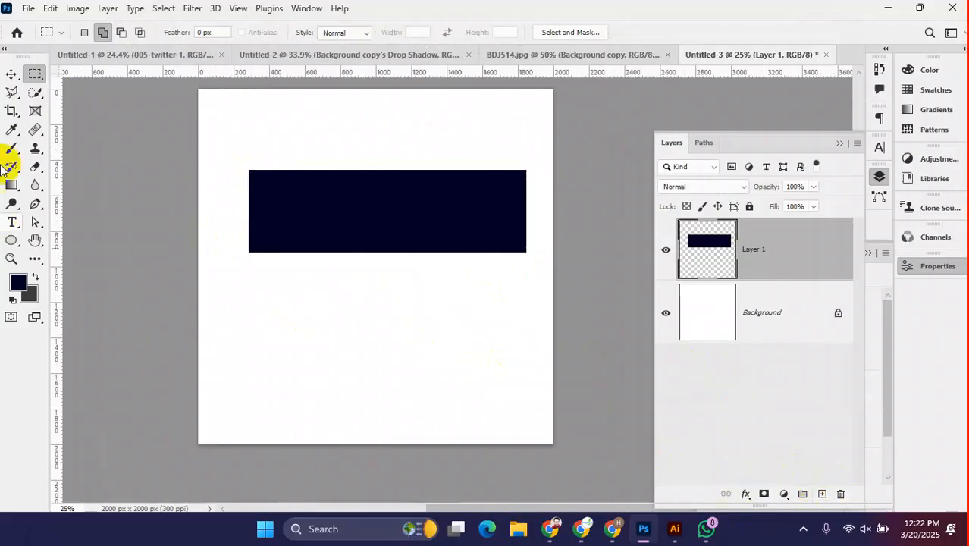
- Move the navy rectangle slightly down and left, and select a thin horizontal strip across its full width near the middle
{"action": "left_click", "coordinate": [10, 73]}
{"action": "left_click_drag", "start_coordinate": [385, 227], "coordinate": [368, 254]}
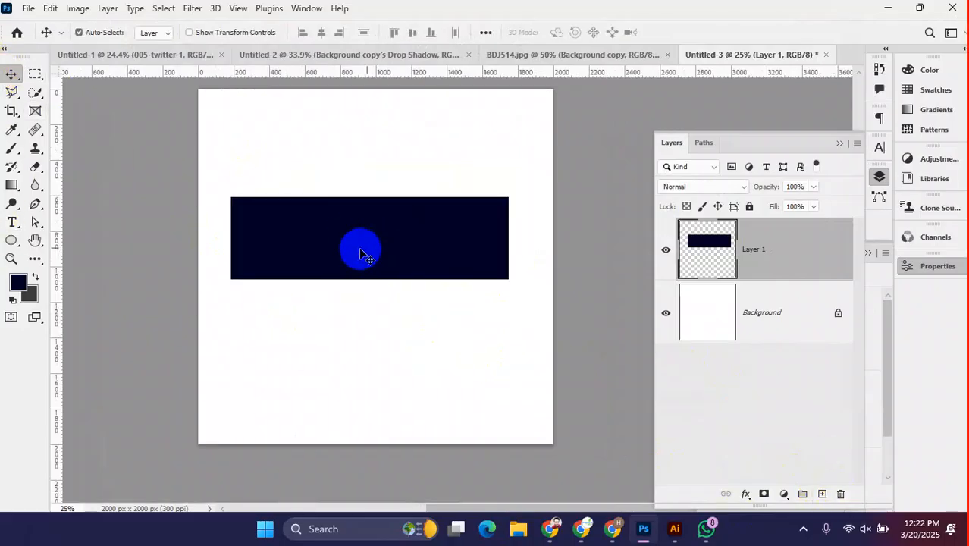
{"action": "left_click", "coordinate": [34, 74]}
{"action": "scroll", "coordinate": [217, 257], "scroll_direction": "up", "scroll_amount": 1}
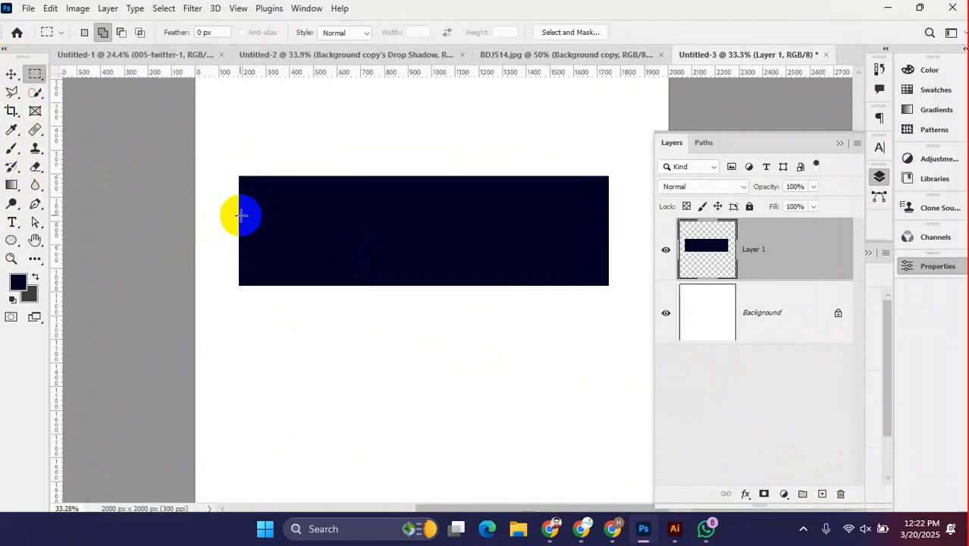
{"action": "left_click_drag", "start_coordinate": [238, 215], "coordinate": [608, 239]}
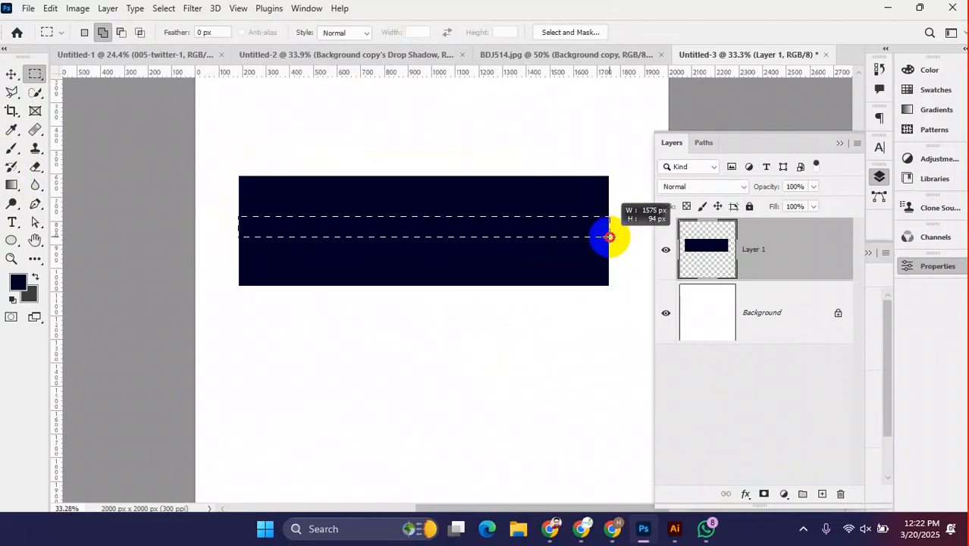
{"action": "left_click_drag", "start_coordinate": [607, 234], "coordinate": [609, 232]}
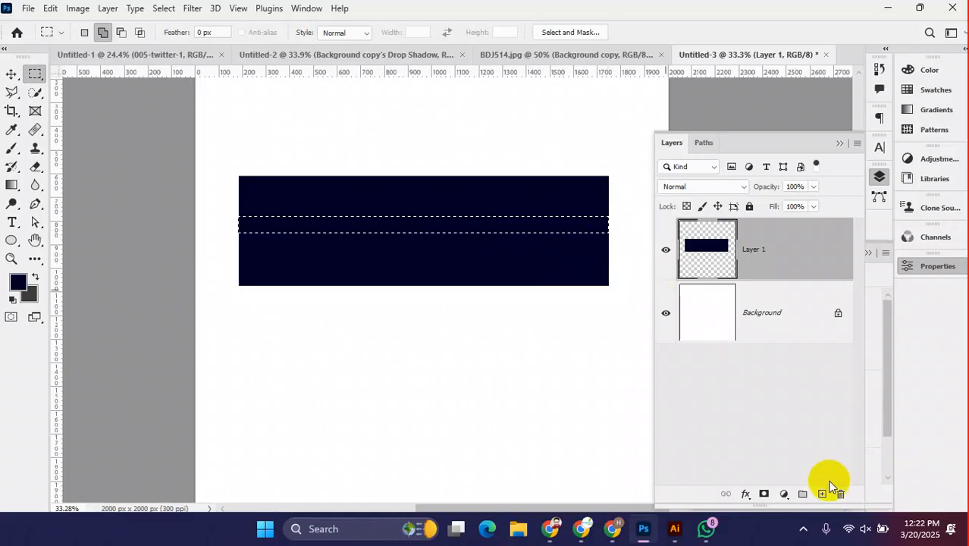
- Fill the selected strip with white (ffffff) on a new layer and deselect it
{"action": "left_click", "coordinate": [821, 495]}
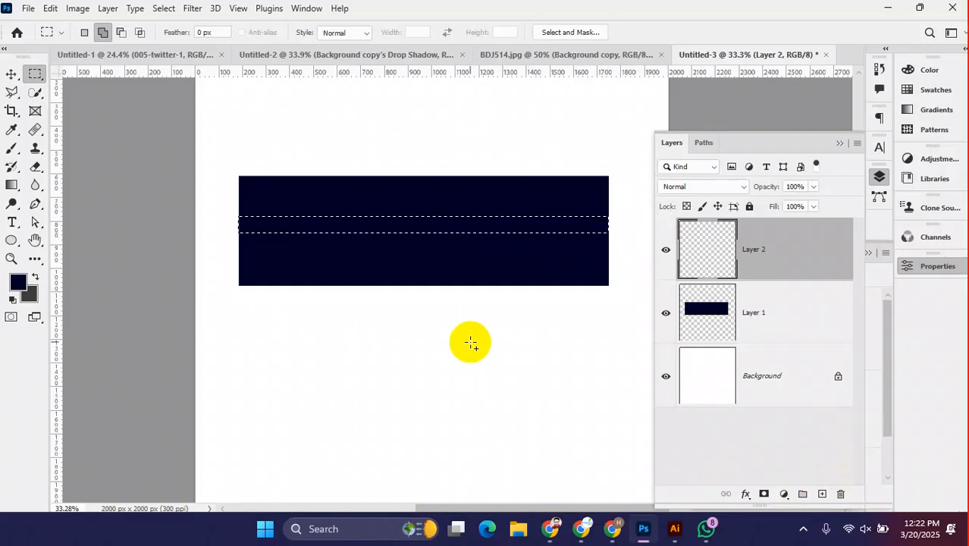
{"action": "left_click", "coordinate": [19, 285]}
{"action": "mouse_move", "coordinate": [519, 281]}
{"action": "left_mouse_down"}
{"action": "mouse_move", "coordinate": [418, 253]}
{"action": "mouse_move", "coordinate": [410, 263]}
{"action": "left_mouse_up"}
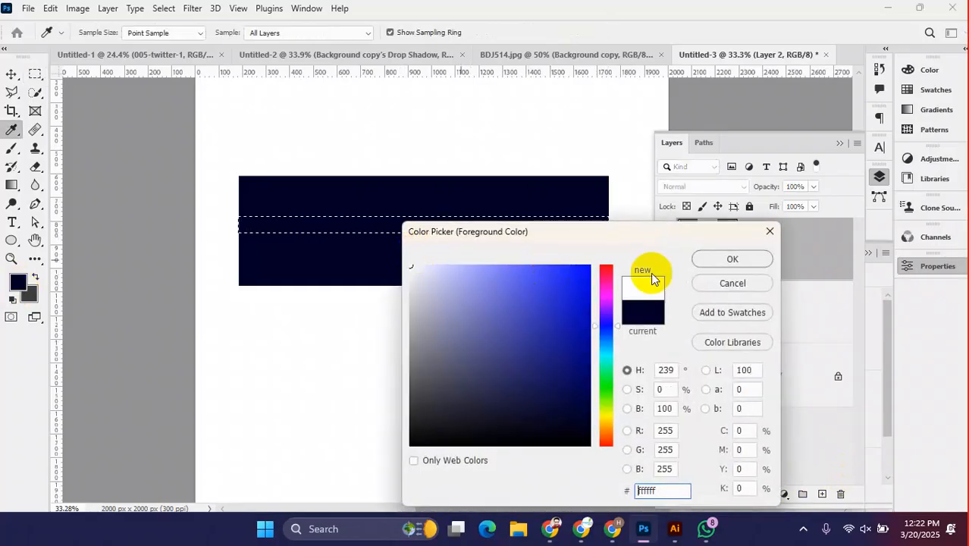
{"action": "left_click", "coordinate": [720, 261]}
{"action": "key", "text": "alt+BackSpace"}
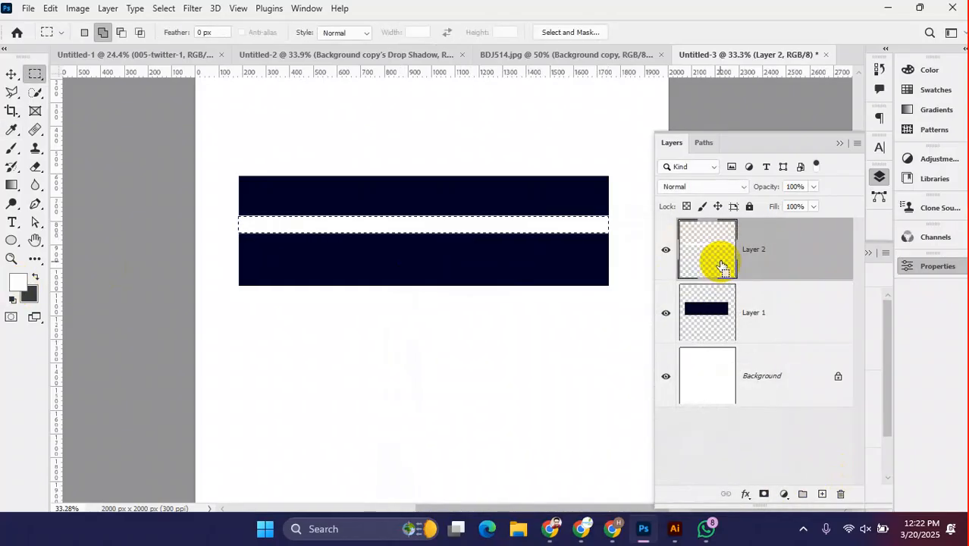
{"action": "key", "text": "ctrl+d"}
{"action": "left_click", "coordinate": [191, 8]}
{"action": "mouse_move", "coordinate": [263, 195]}
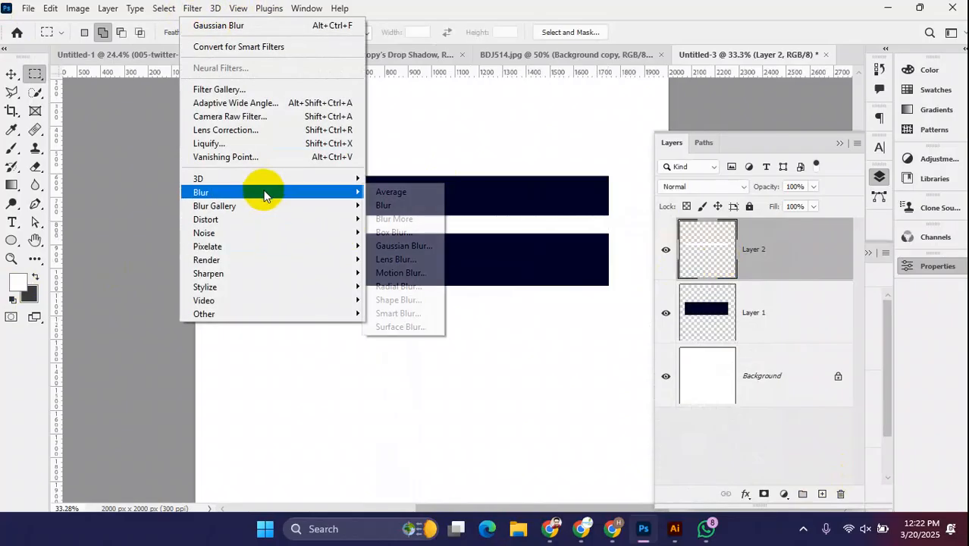
{"action": "left_click", "coordinate": [409, 245]}
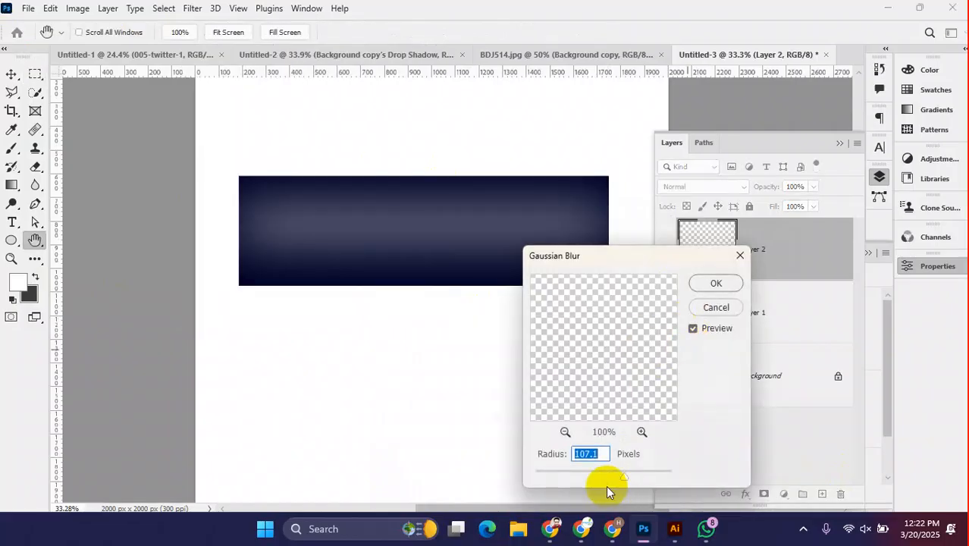
{"action": "left_click_drag", "start_coordinate": [623, 478], "coordinate": [612, 477]}
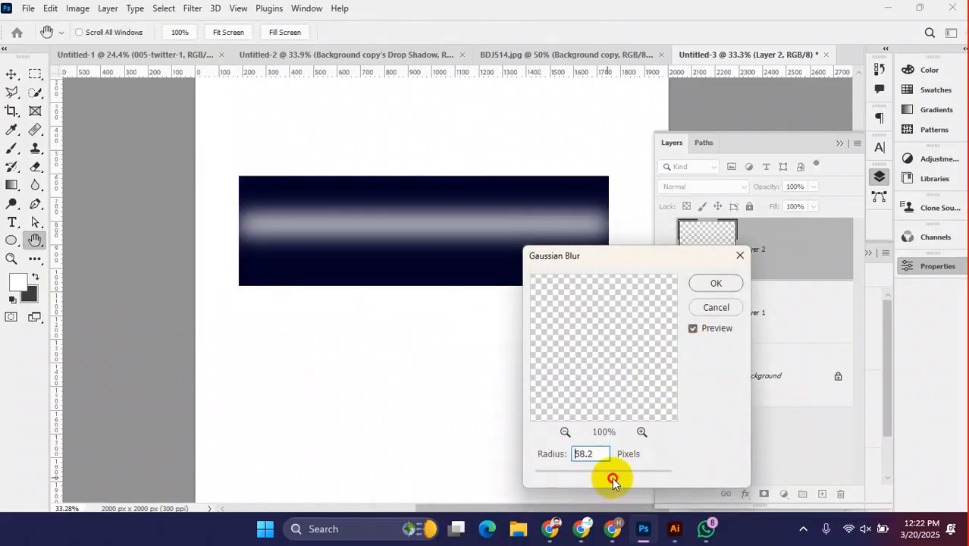
{"action": "left_click", "coordinate": [740, 256]}
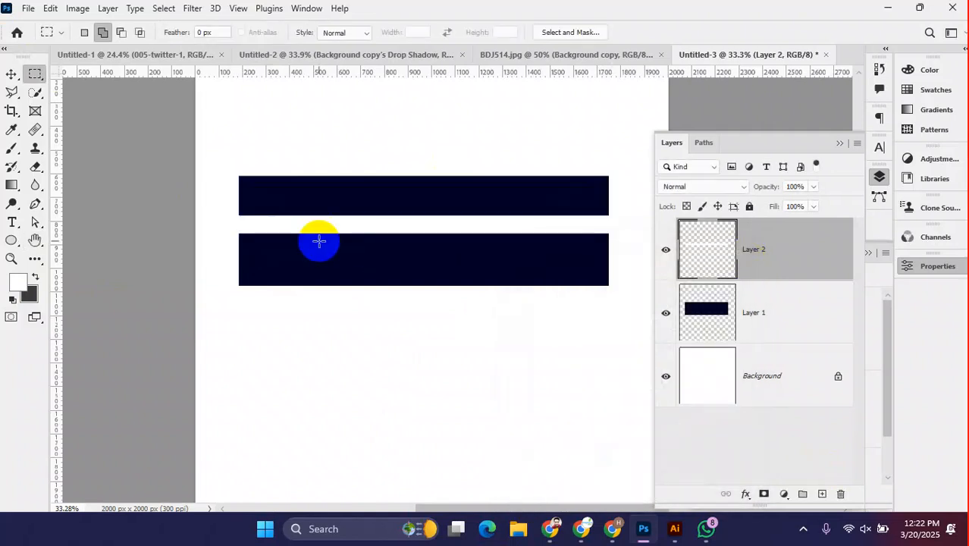
- Apply a Gaussian Blur with a 58.2 pixel radius to the white strip
{"action": "left_click", "coordinate": [192, 8]}
{"action": "mouse_move", "coordinate": [302, 204]}
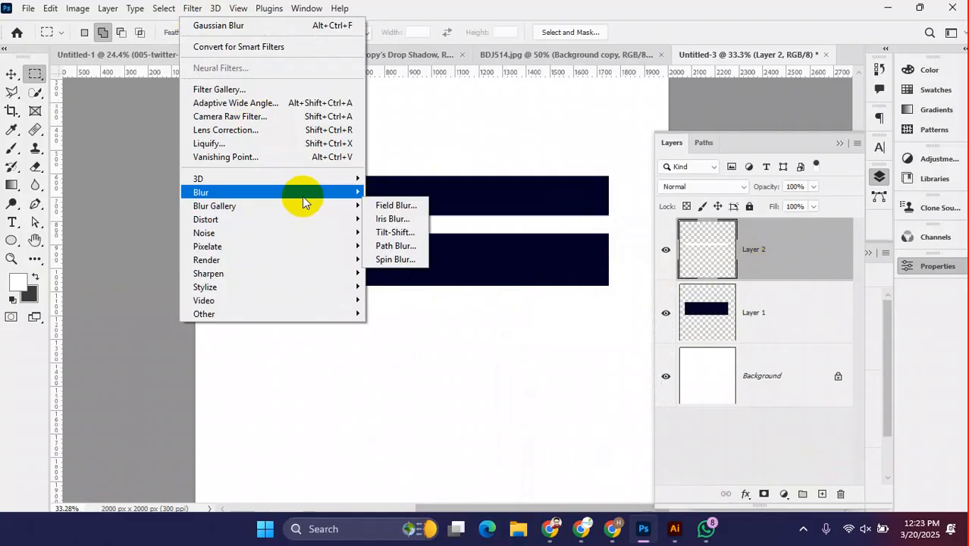
{"action": "left_click", "coordinate": [399, 245]}
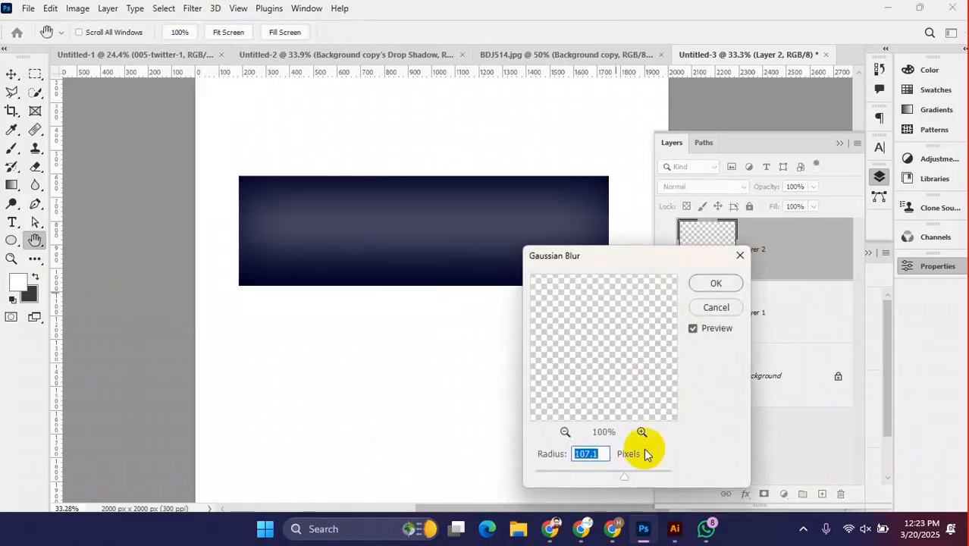
{"action": "left_click_drag", "start_coordinate": [714, 287], "coordinate": [682, 318]}
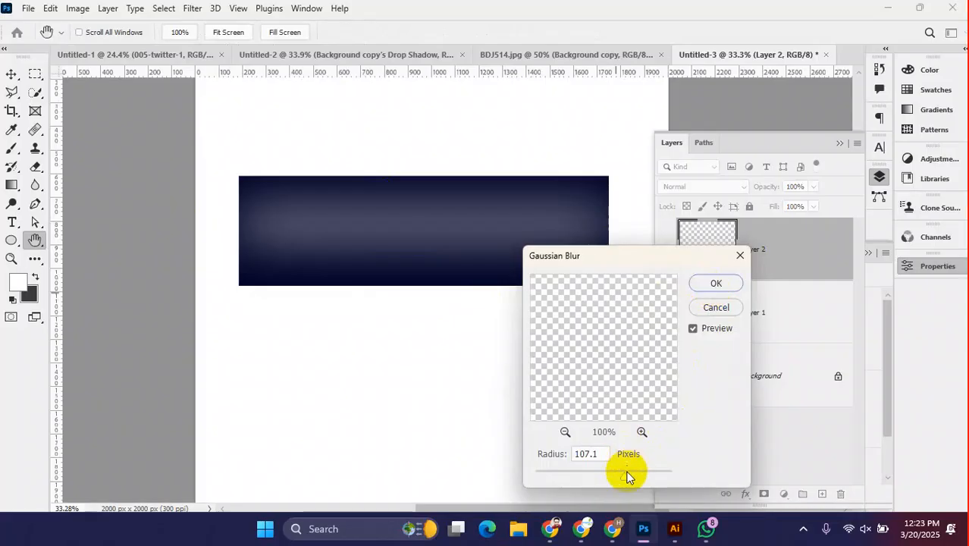
{"action": "left_click_drag", "start_coordinate": [604, 481], "coordinate": [613, 481]}
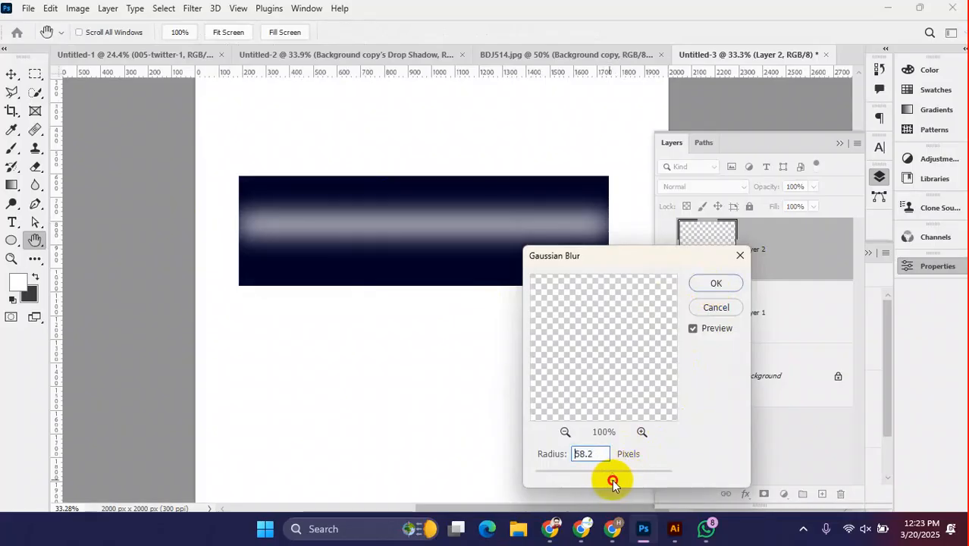
{"action": "left_click", "coordinate": [722, 282]}
- Add a new layer directly above the navy rectangle's layer and select the rectangle's pixels
{"action": "left_click", "coordinate": [784, 329]}
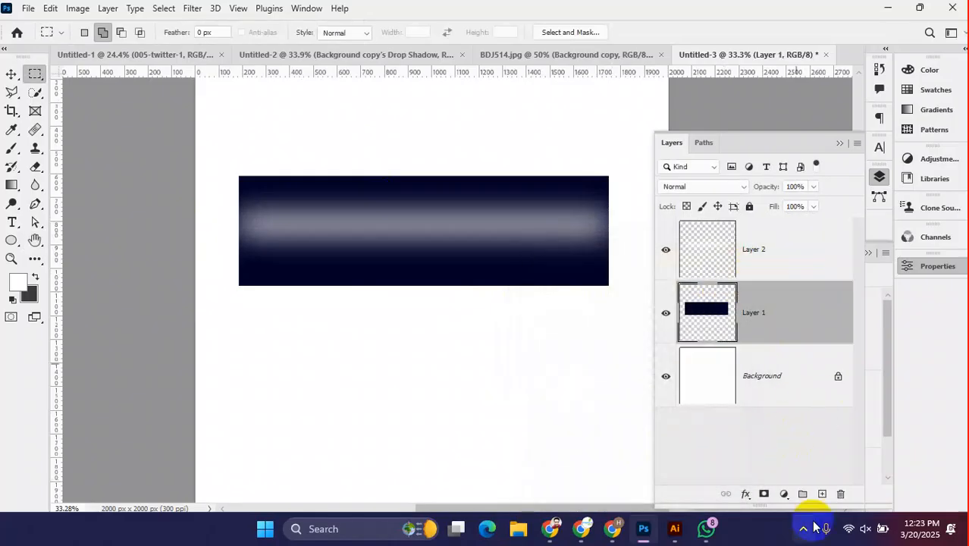
{"action": "left_click", "coordinate": [822, 495]}
{"action": "right_click", "coordinate": [711, 384]}
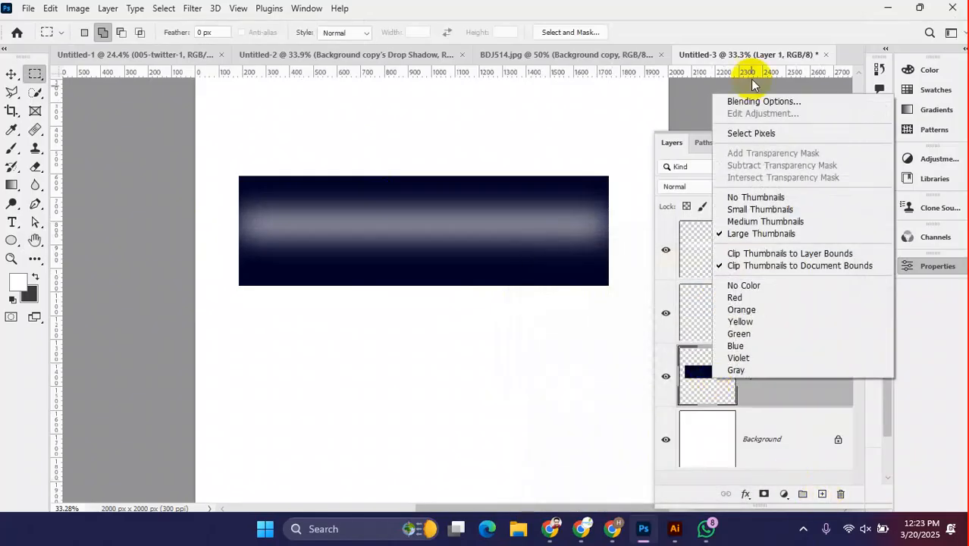
{"action": "left_click", "coordinate": [747, 133]}
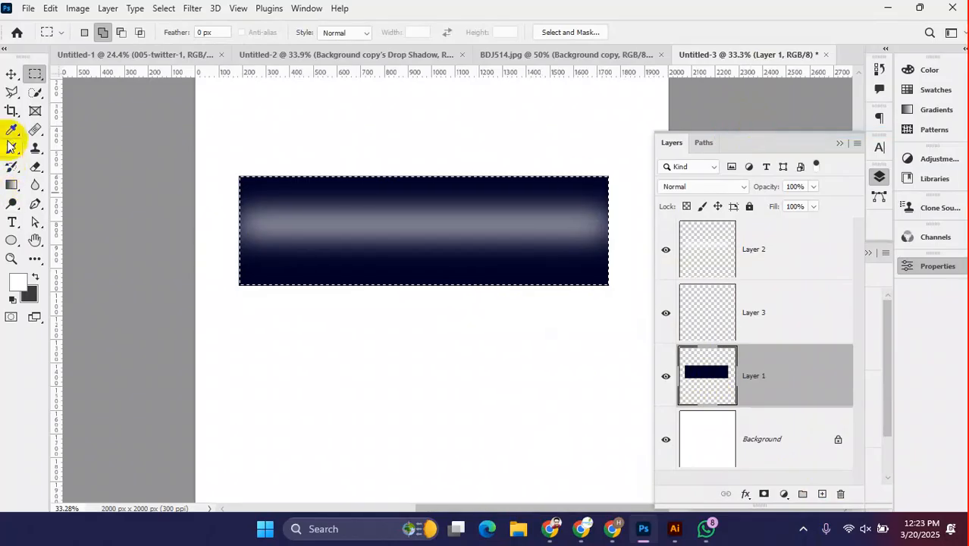
- Try brushing soft white along the rectangle's upper edge with a 900 px brush, and undo the stroke
{"action": "left_click", "coordinate": [12, 150]}
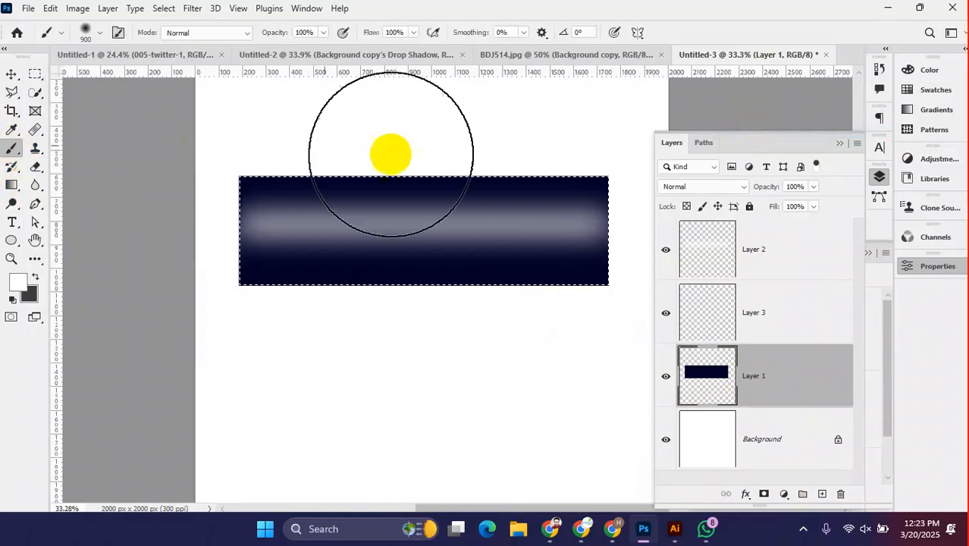
{"action": "left_click_drag", "start_coordinate": [249, 125], "coordinate": [531, 112]}
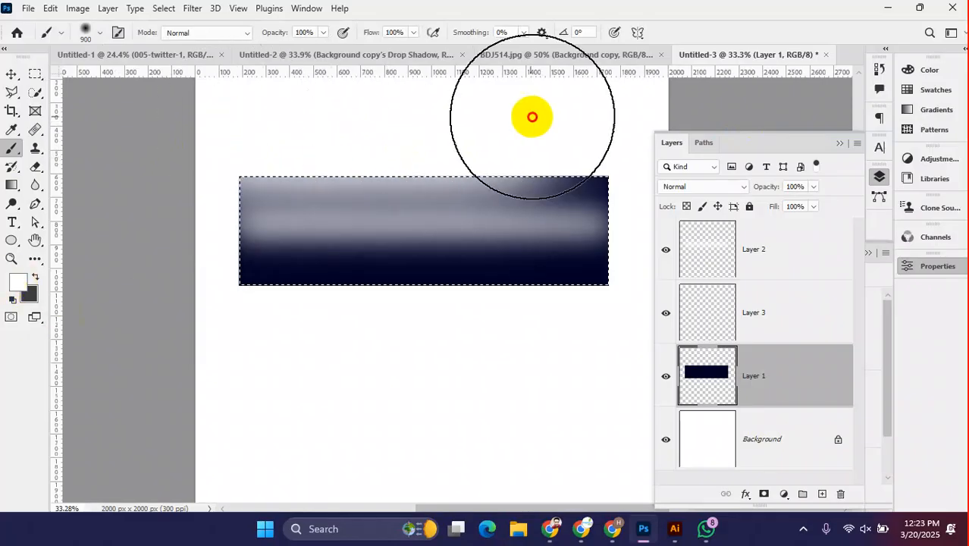
{"action": "key", "text": "ctrl+z"}
- Set the foreground colour to dark navy 000128 and brush along the rectangle's lower edge inside the selection
{"action": "left_click", "coordinate": [17, 283]}
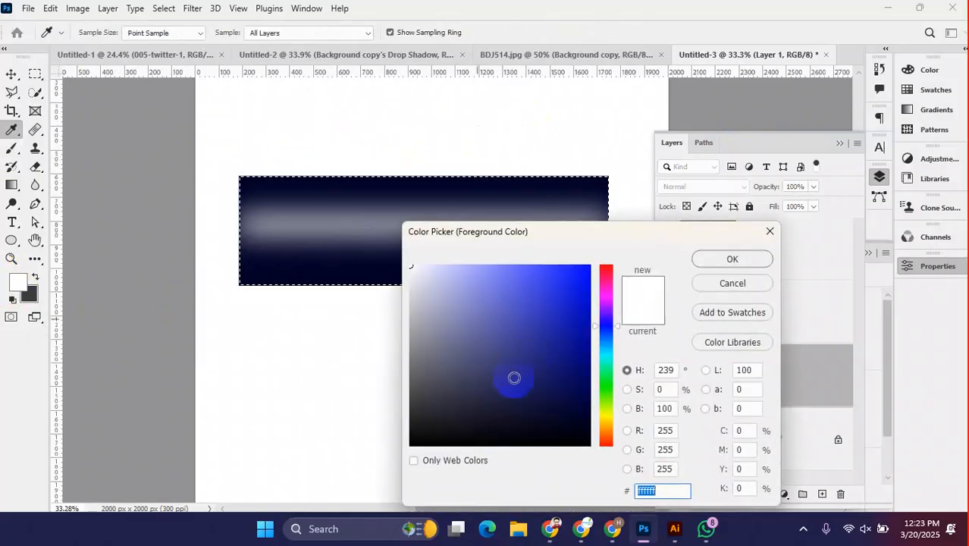
{"action": "left_click_drag", "start_coordinate": [565, 386], "coordinate": [602, 412]}
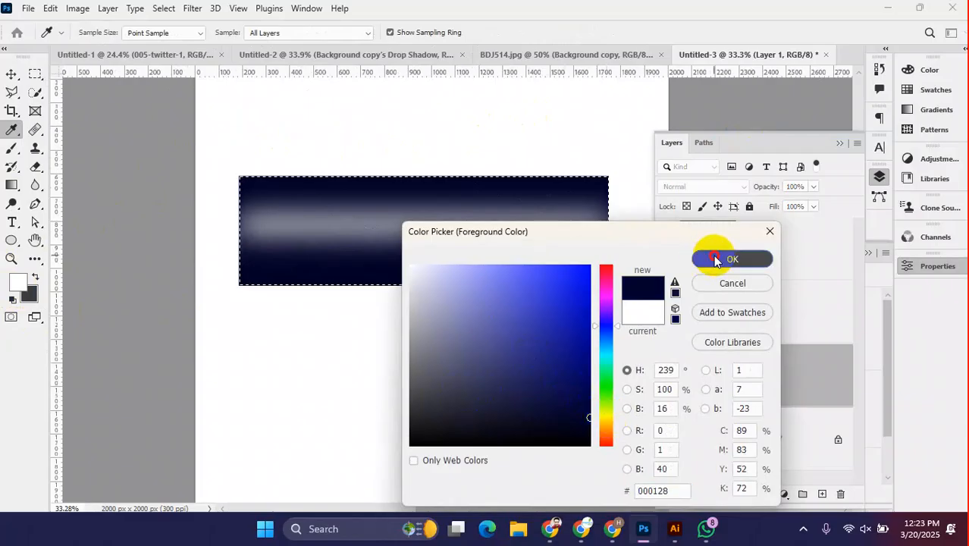
{"action": "left_click", "coordinate": [714, 258]}
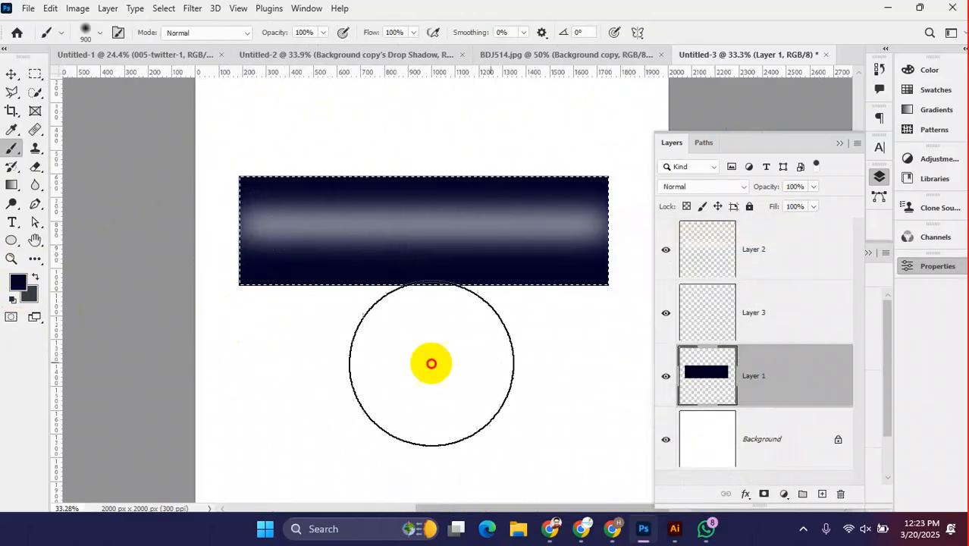
{"action": "mouse_move", "coordinate": [253, 342]}
{"action": "left_mouse_down"}
{"action": "mouse_move", "coordinate": [521, 343]}
{"action": "mouse_move", "coordinate": [217, 340]}
{"action": "mouse_move", "coordinate": [548, 340]}
{"action": "mouse_move", "coordinate": [535, 319]}
{"action": "mouse_move", "coordinate": [201, 326]}
{"action": "left_mouse_up"}
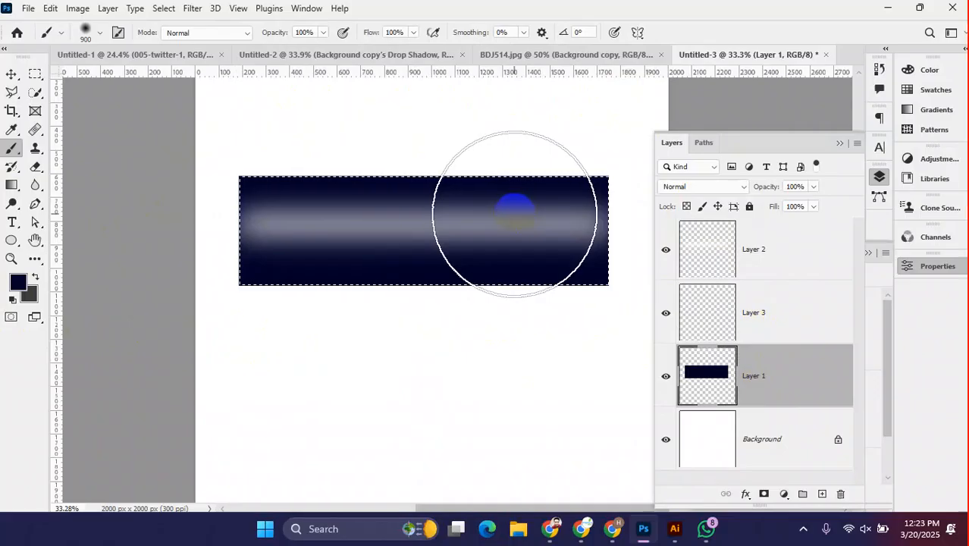
{"action": "left_click", "coordinate": [99, 38]}
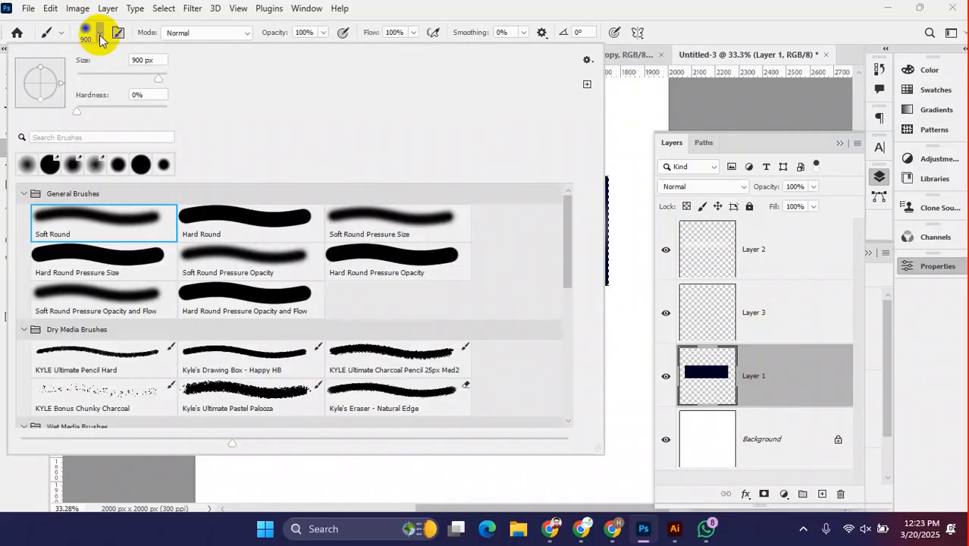
{"action": "left_click", "coordinate": [99, 38]}
- Change the foreground colour to a deep blue and brush it along the rectangle's upper and lower edges
{"action": "left_click", "coordinate": [18, 282]}
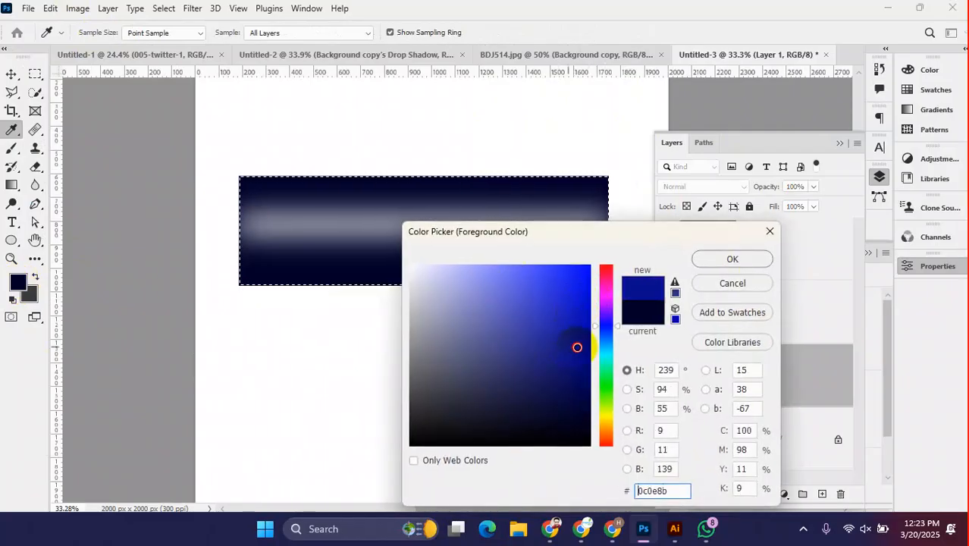
{"action": "left_click", "coordinate": [726, 262]}
{"action": "left_click_drag", "start_coordinate": [237, 106], "coordinate": [639, 120]}
{"action": "mouse_move", "coordinate": [590, 274]}
{"action": "left_mouse_down"}
{"action": "mouse_move", "coordinate": [627, 334]}
{"action": "mouse_move", "coordinate": [478, 373]}
{"action": "mouse_move", "coordinate": [174, 373]}
{"action": "mouse_move", "coordinate": [278, 360]}
{"action": "mouse_move", "coordinate": [559, 361]}
{"action": "mouse_move", "coordinate": [224, 364]}
{"action": "left_mouse_up"}
- Drop the selection and delete the blue rectangle together with the blurred white strip
{"action": "scroll", "coordinate": [448, 318], "scroll_direction": "down", "scroll_amount": 1}
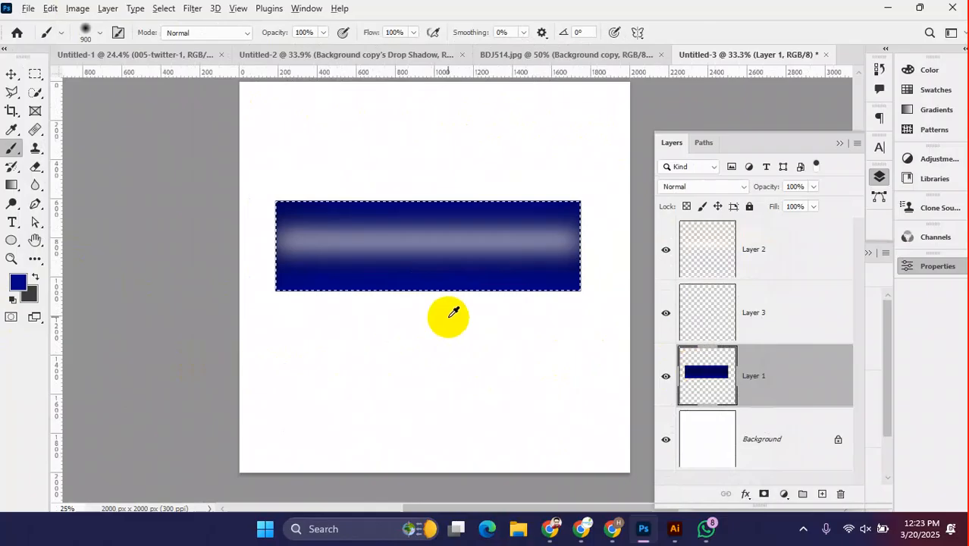
{"action": "scroll", "coordinate": [453, 313], "scroll_direction": "up", "scroll_amount": 1}
{"action": "left_click", "coordinate": [11, 73]}
{"action": "scroll", "coordinate": [427, 332], "scroll_direction": "down", "scroll_amount": 2}
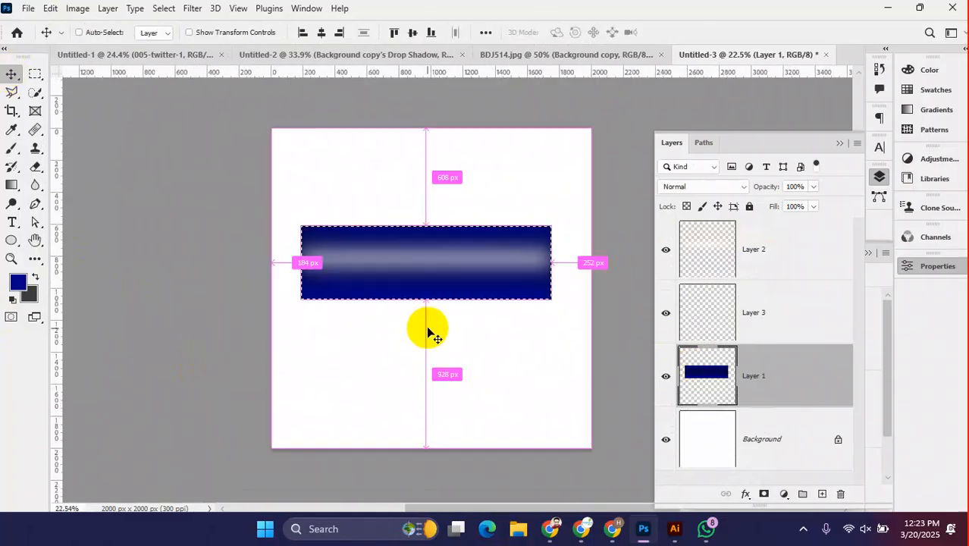
{"action": "scroll", "coordinate": [417, 364], "scroll_direction": "down", "scroll_amount": 1}
{"action": "scroll", "coordinate": [422, 350], "scroll_direction": "up", "scroll_amount": 3}
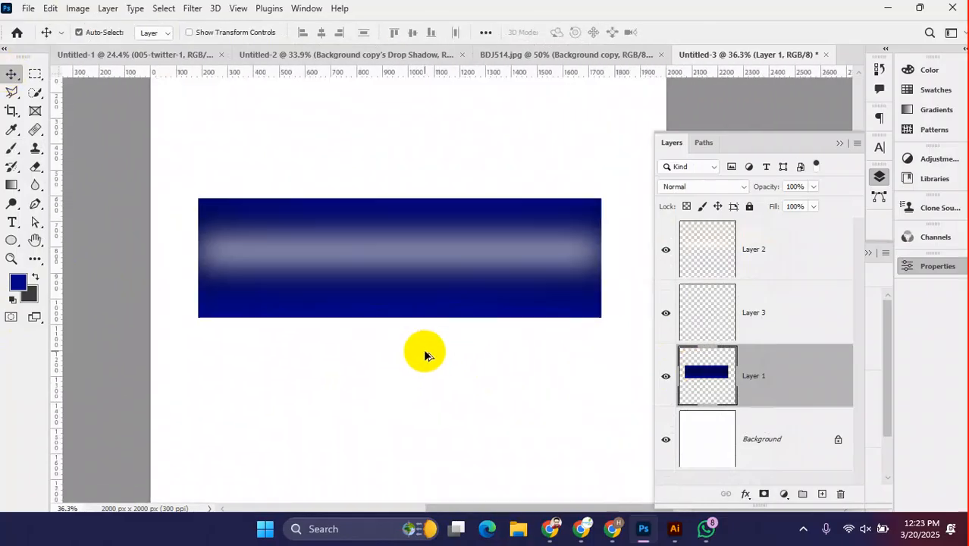
{"action": "scroll", "coordinate": [426, 351], "scroll_direction": "down", "scroll_amount": 1}
{"action": "left_click_drag", "start_coordinate": [443, 166], "coordinate": [394, 415]}
{"action": "key", "text": "Delete"}
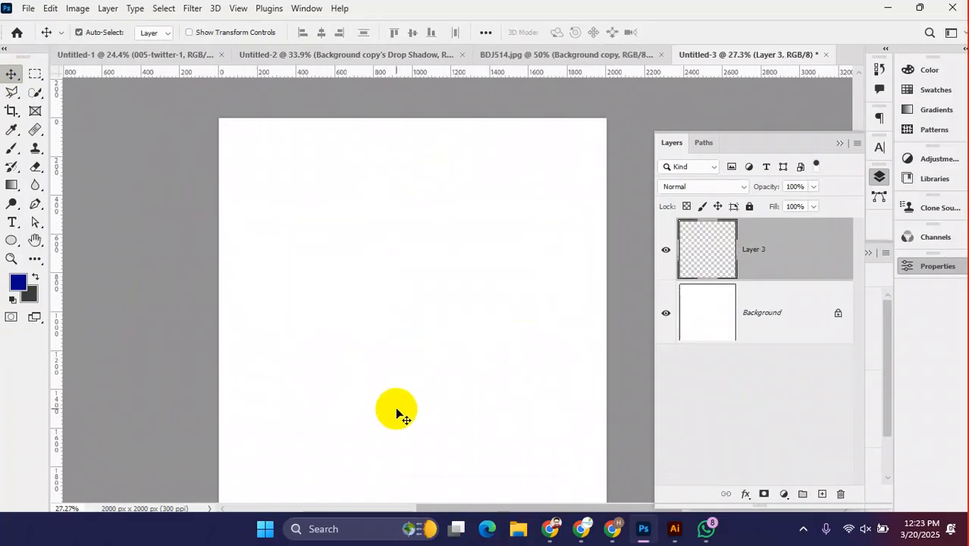
- Add a Solid Color fill layer in dark green 082c00 directly above the Background layer
{"action": "scroll", "coordinate": [424, 305], "scroll_direction": "down", "scroll_amount": 2}
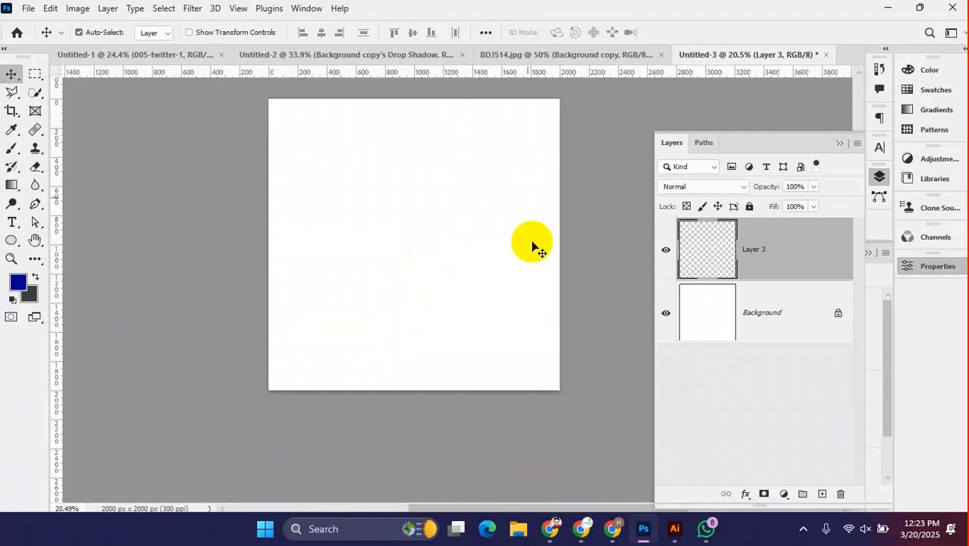
{"action": "scroll", "coordinate": [433, 283], "scroll_direction": "up", "scroll_amount": 2}
{"action": "left_click_drag", "start_coordinate": [428, 281], "coordinate": [432, 279]}
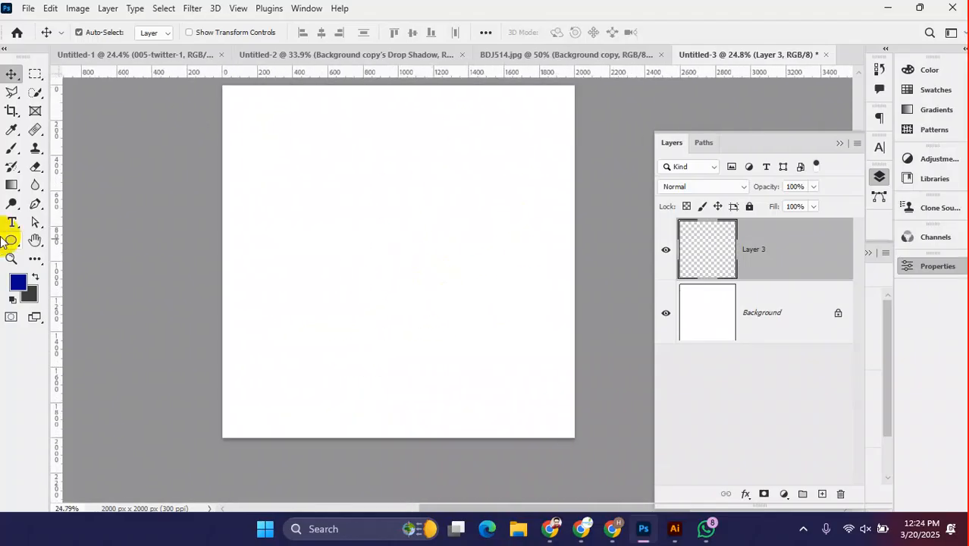
{"action": "left_click_drag", "start_coordinate": [419, 225], "coordinate": [421, 233]}
{"action": "left_click", "coordinate": [790, 325]}
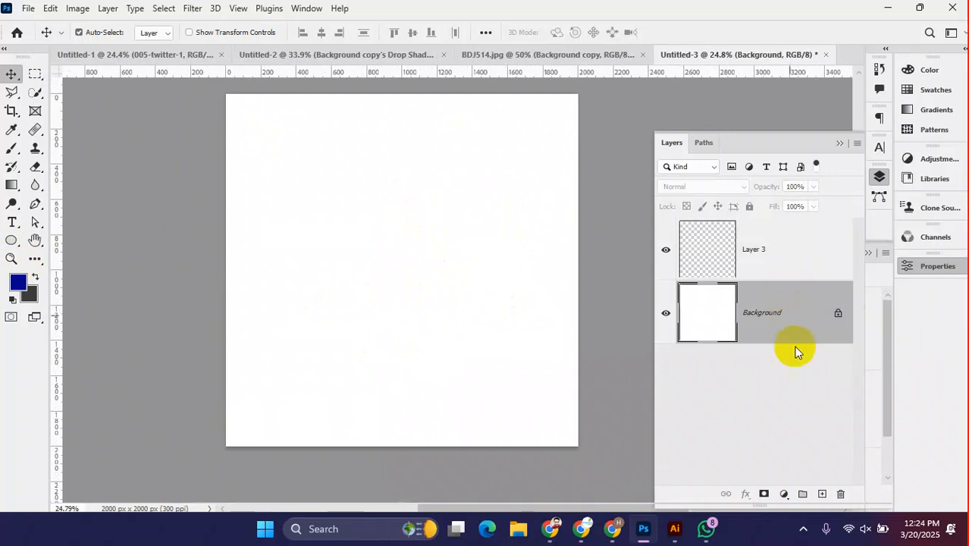
{"action": "left_click", "coordinate": [784, 495]}
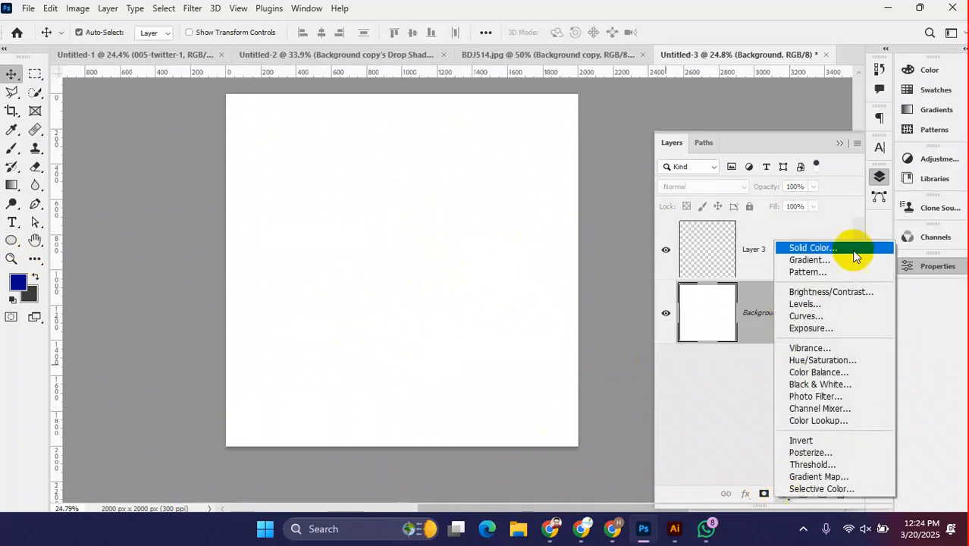
{"action": "left_click", "coordinate": [854, 249]}
{"action": "mouse_move", "coordinate": [594, 358]}
{"action": "left_mouse_down"}
{"action": "mouse_move", "coordinate": [611, 367]}
{"action": "mouse_move", "coordinate": [611, 390]}
{"action": "mouse_move", "coordinate": [602, 389]}
{"action": "mouse_move", "coordinate": [611, 412]}
{"action": "left_mouse_up"}
{"action": "key", "text": "v"}
{"action": "left_click", "coordinate": [721, 257]}
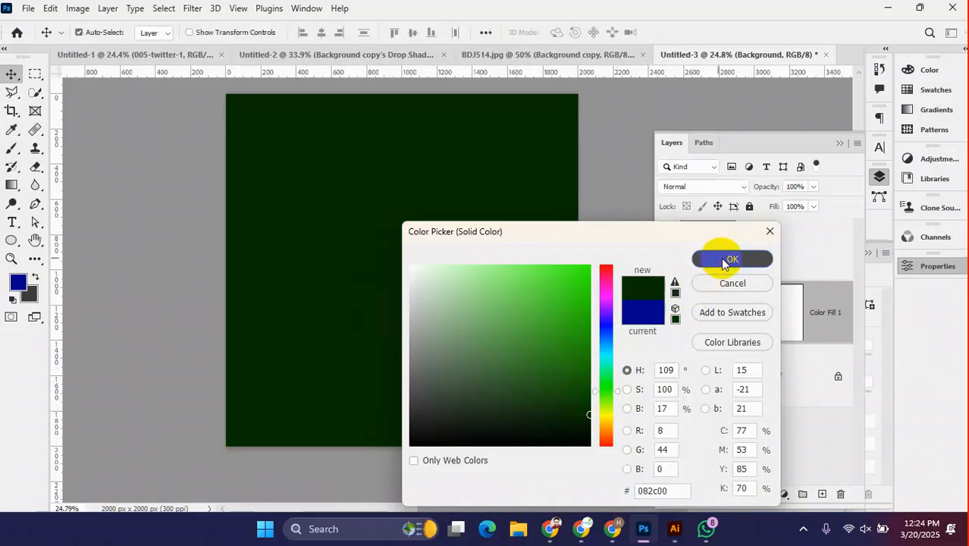
{"action": "left_click_drag", "start_coordinate": [448, 216], "coordinate": [437, 233]}
{"action": "scroll", "coordinate": [395, 256], "scroll_direction": "down", "scroll_amount": 2}
{"action": "left_click_drag", "start_coordinate": [436, 273], "coordinate": [467, 278]}
{"action": "scroll", "coordinate": [420, 251], "scroll_direction": "up", "scroll_amount": 1}
{"action": "scroll", "coordinate": [419, 252], "scroll_direction": "down", "scroll_amount": 2}
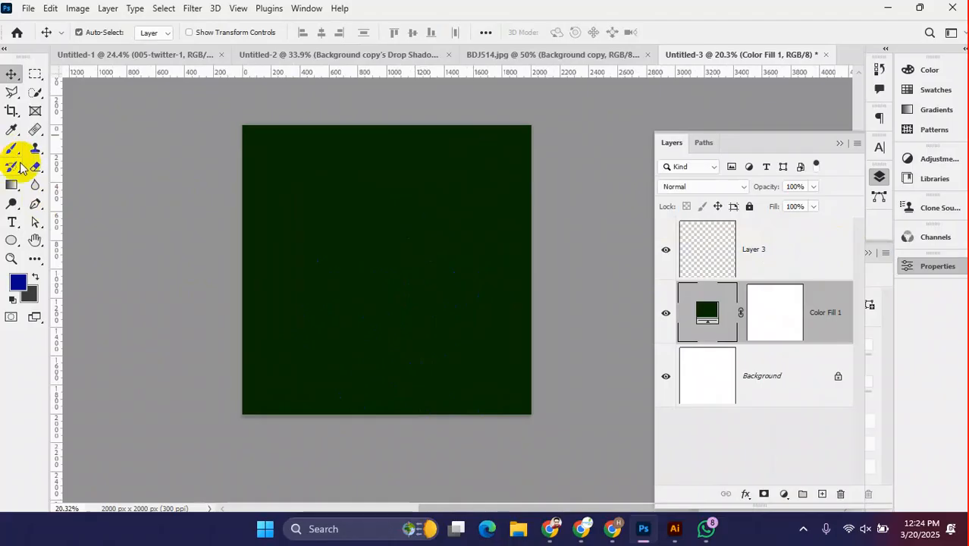
- Make a flat elliptical selection about 980 px wide in the lower half of the canvas
{"action": "right_click", "coordinate": [35, 74]}
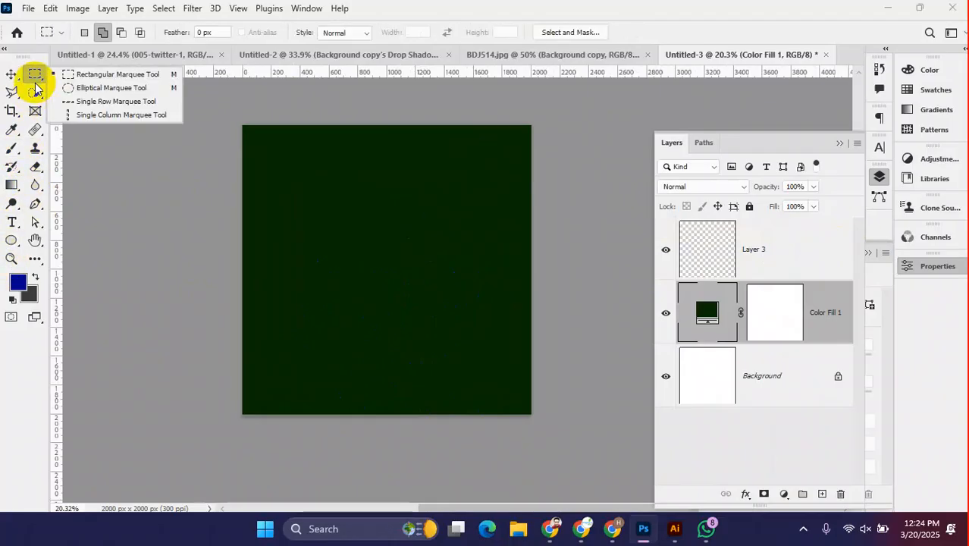
{"action": "left_click", "coordinate": [85, 89]}
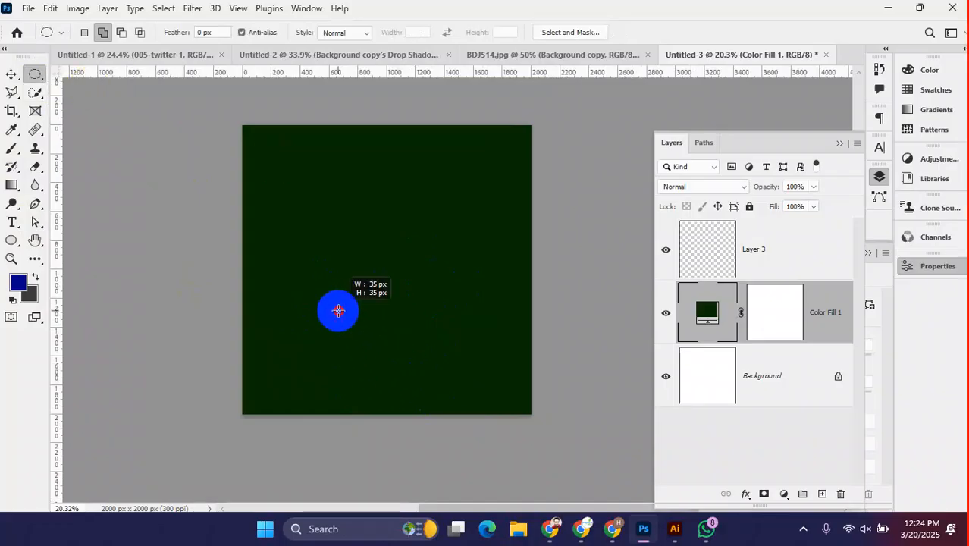
{"action": "left_click_drag", "start_coordinate": [408, 334], "coordinate": [552, 296]}
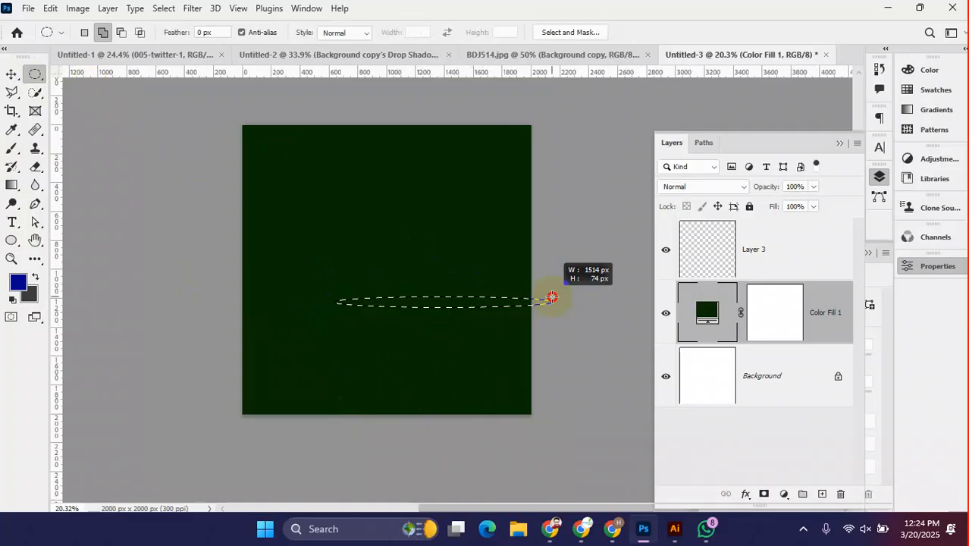
{"action": "left_click_drag", "start_coordinate": [361, 307], "coordinate": [476, 324]}
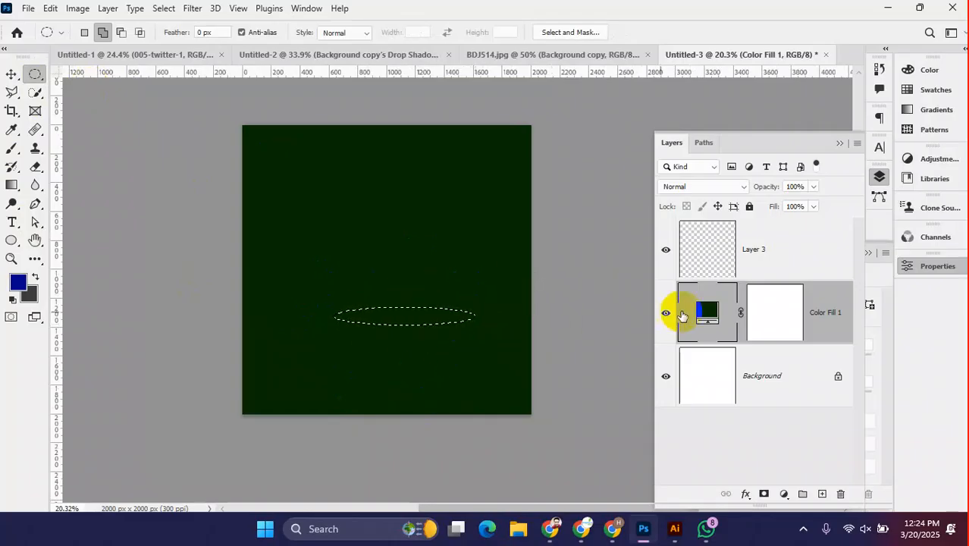
- Fill the elliptical selection with the blue foreground colour on a new layer and centre the ellipse horizontally on the canvas
{"action": "left_click", "coordinate": [822, 494]}
{"action": "left_click", "coordinate": [30, 290]}
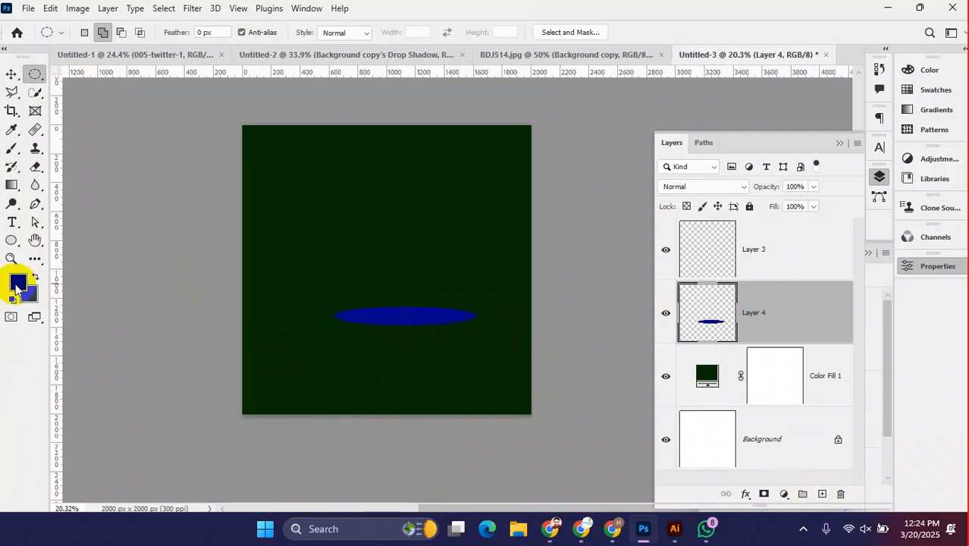
{"action": "left_click", "coordinate": [10, 76]}
{"action": "left_click_drag", "start_coordinate": [426, 332], "coordinate": [405, 329]}
- Make a rectangular selection as wide as the ellipse, from its midline down to the canvas's lower edge
{"action": "left_click", "coordinate": [35, 74]}
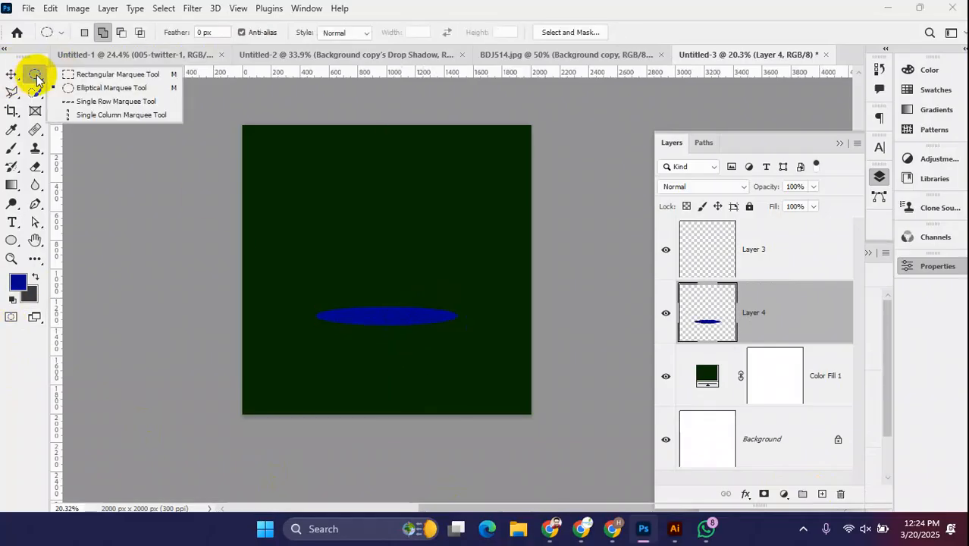
{"action": "left_click", "coordinate": [81, 75]}
{"action": "scroll", "coordinate": [381, 392], "scroll_direction": "up", "scroll_amount": 3}
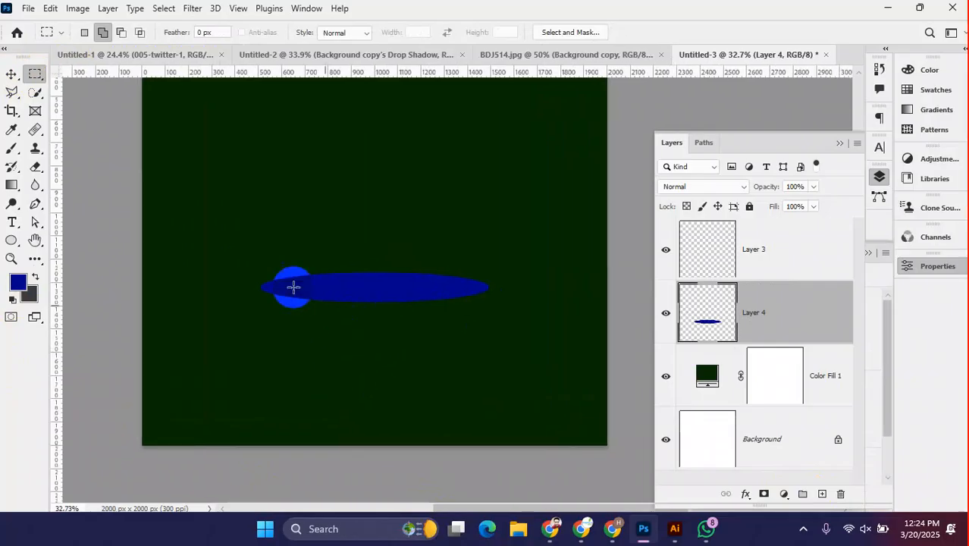
{"action": "left_click_drag", "start_coordinate": [261, 286], "coordinate": [490, 459]}
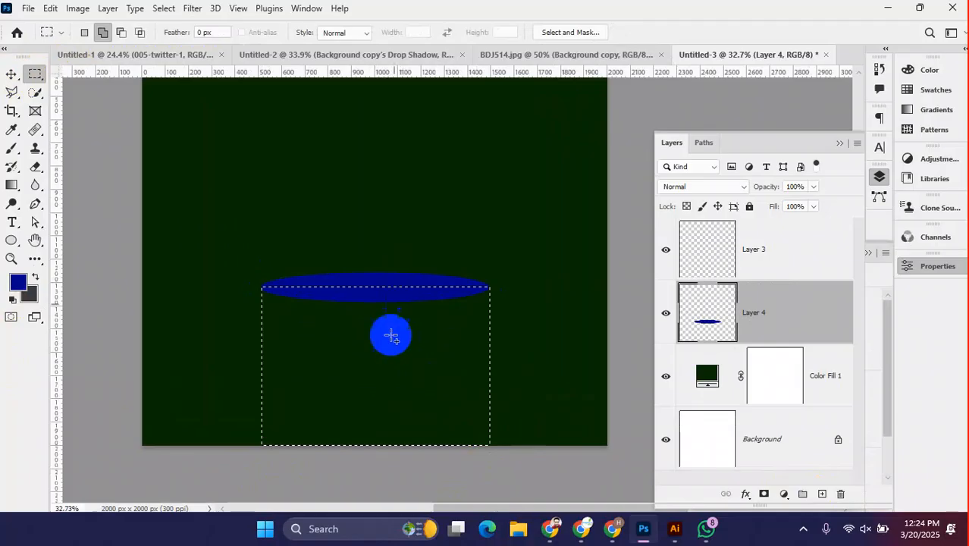
- Set the foreground colour to 000282 and fill the rectangular selection on a new layer below the ellipse layer
{"action": "left_click", "coordinate": [17, 282]}
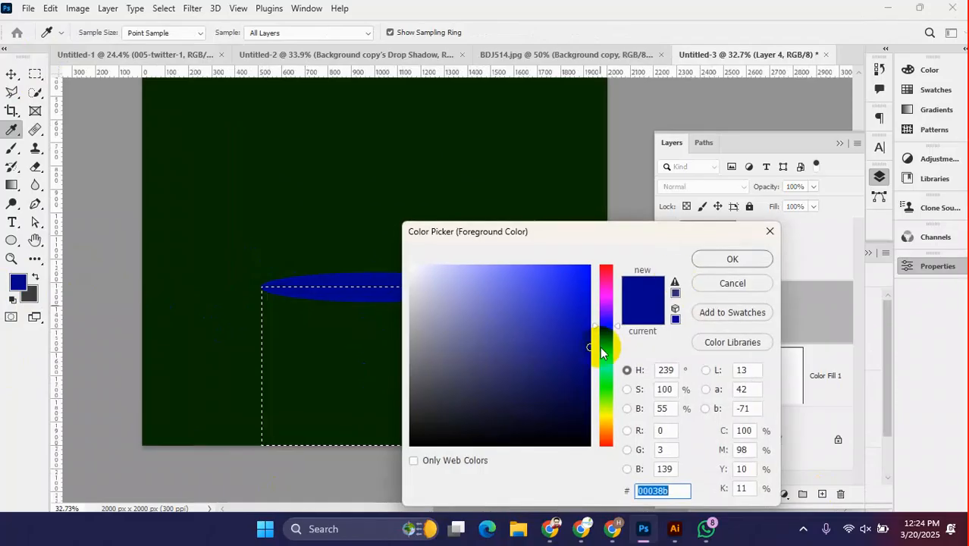
{"action": "left_click", "coordinate": [727, 258]}
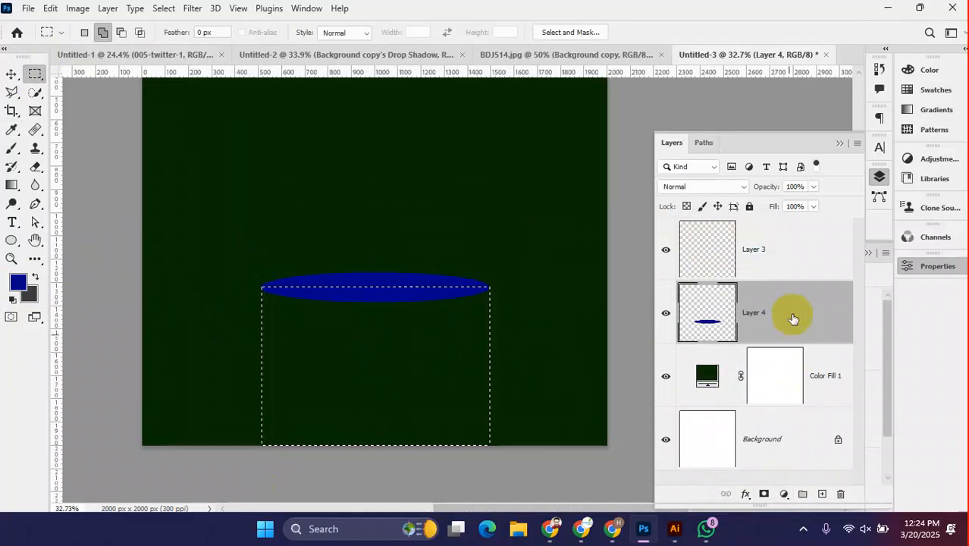
{"action": "left_click", "coordinate": [822, 493]}
{"action": "left_click_drag", "start_coordinate": [787, 303], "coordinate": [794, 393]}
{"action": "key", "text": "alt+BackSpace"}
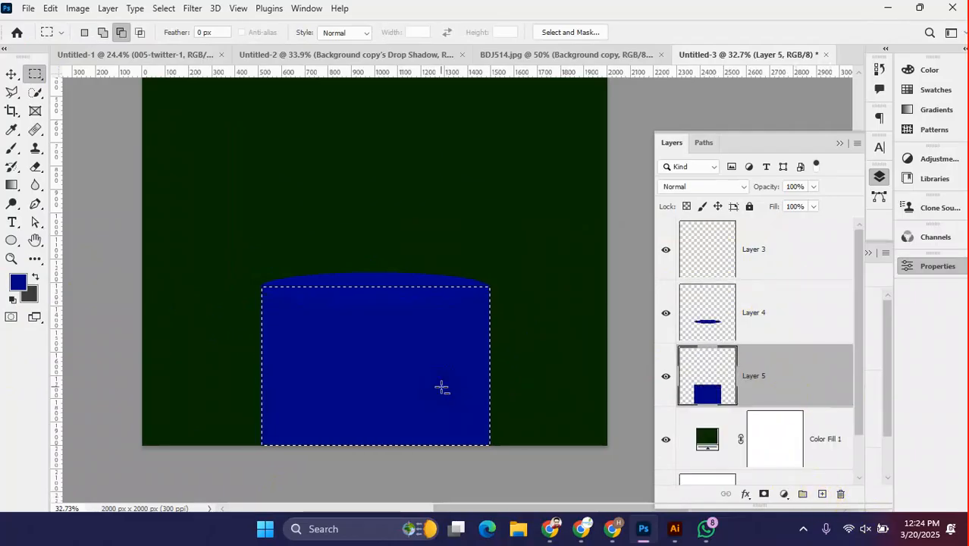
{"action": "scroll", "coordinate": [335, 374], "scroll_direction": "up", "scroll_amount": 3}
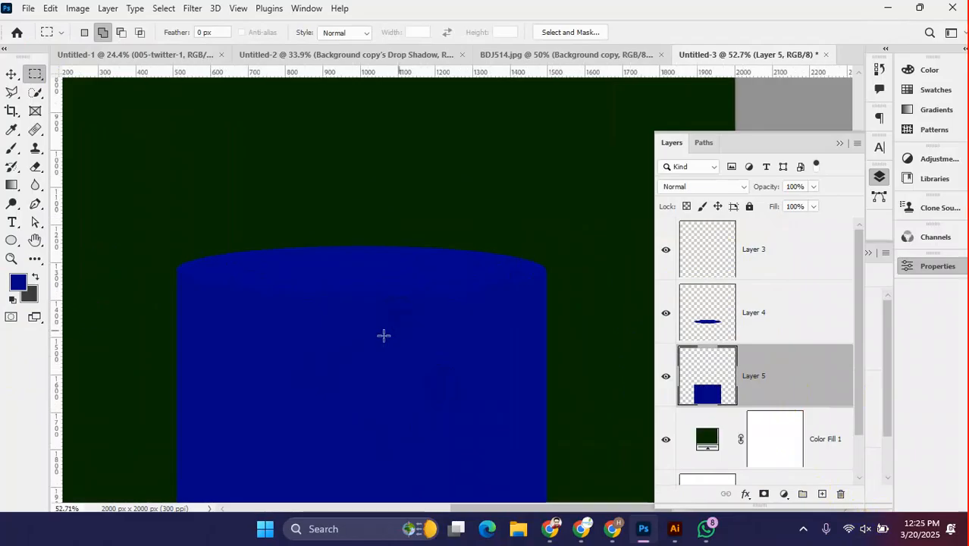
{"action": "scroll", "coordinate": [326, 356], "scroll_direction": "down", "scroll_amount": 3}
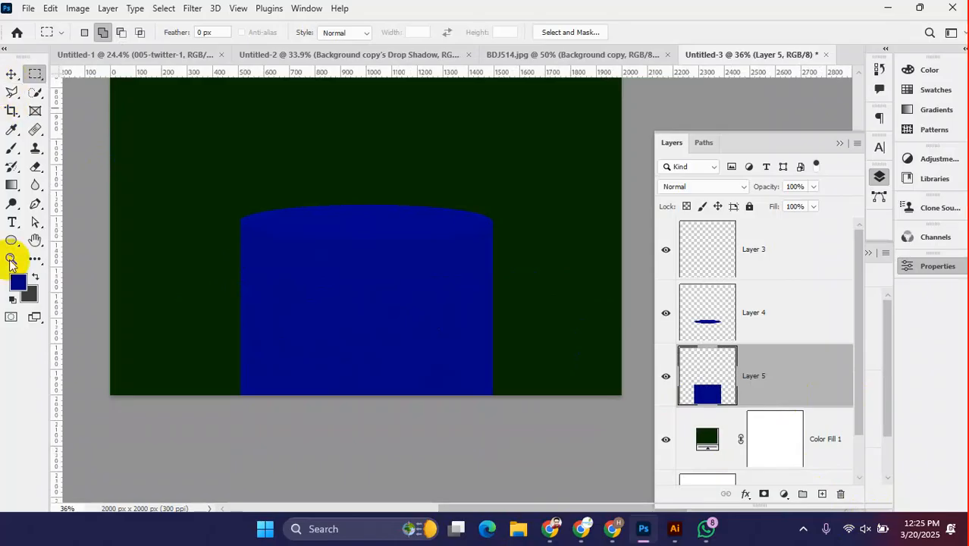
- Load the rectangle's pixels as a selection, brush darker navy shading along its two vertical sides, and deselect
{"action": "left_click", "coordinate": [13, 155]}
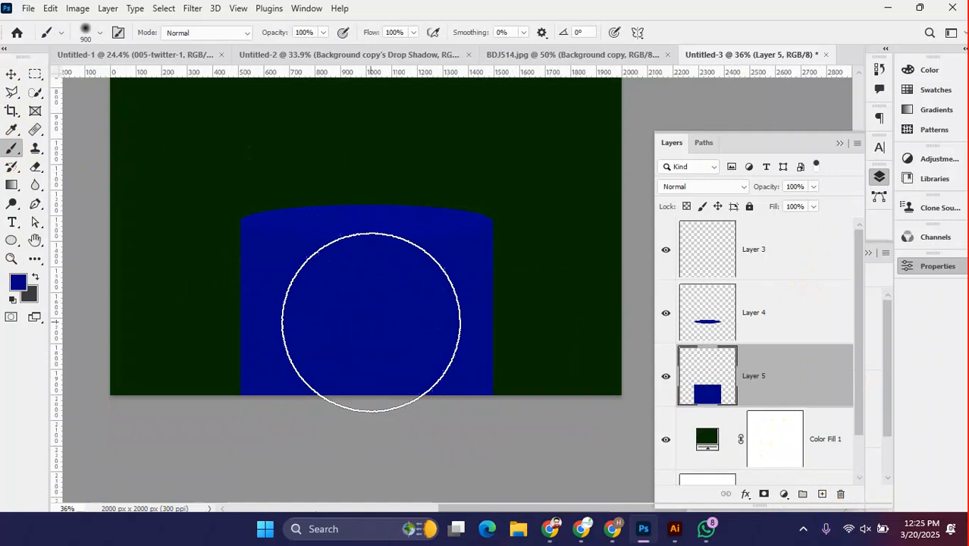
{"action": "right_click", "coordinate": [692, 369]}
{"action": "left_click", "coordinate": [736, 119]}
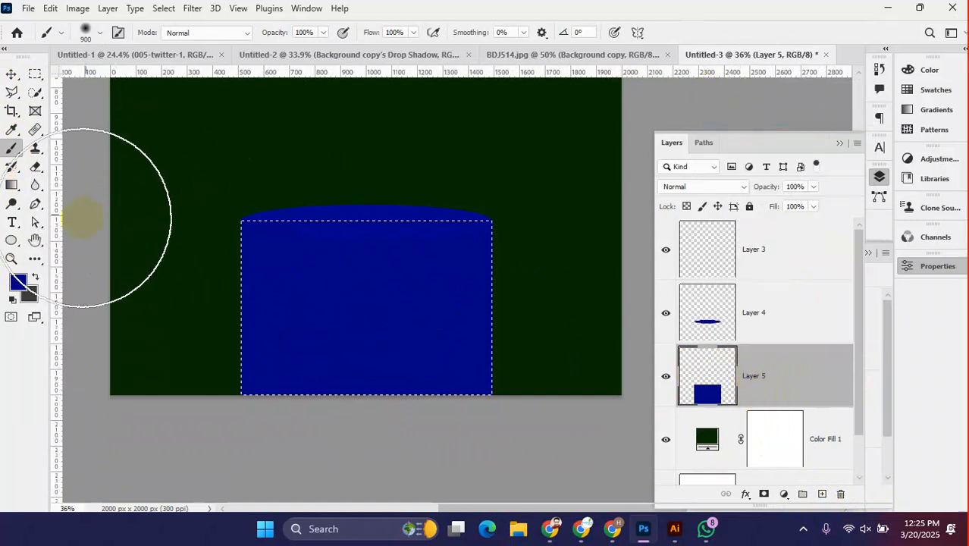
{"action": "left_click", "coordinate": [16, 281]}
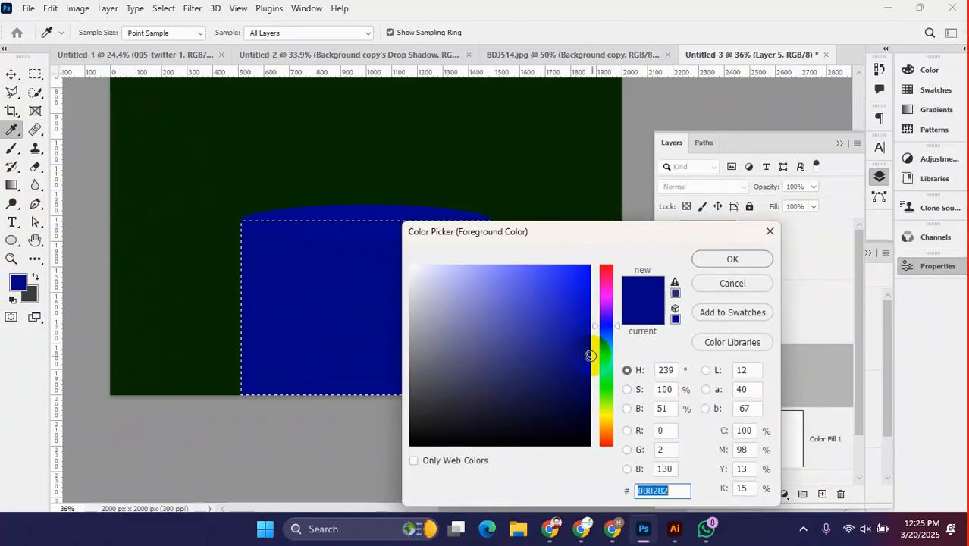
{"action": "left_click", "coordinate": [712, 264]}
{"action": "left_click_drag", "start_coordinate": [548, 200], "coordinate": [554, 490]}
{"action": "left_click_drag", "start_coordinate": [183, 186], "coordinate": [199, 464]}
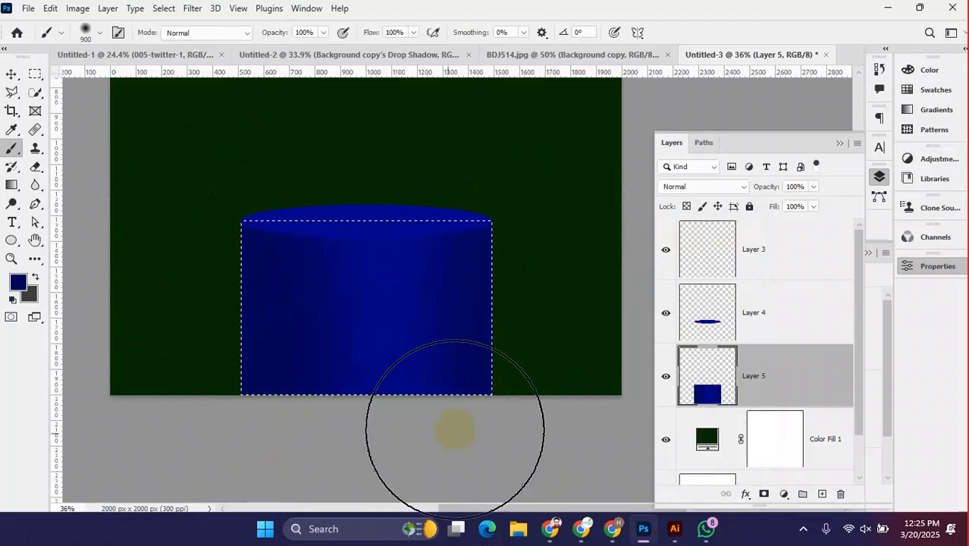
{"action": "left_click", "coordinate": [12, 73]}
{"action": "scroll", "coordinate": [316, 276], "scroll_direction": "down", "scroll_amount": 4}
{"action": "scroll", "coordinate": [368, 325], "scroll_direction": "up", "scroll_amount": 3}
{"action": "key", "text": "ctrl+d"}
- Examine the shaded cylinder and compare it with the ring design in the Untitled-2 document
{"action": "scroll", "coordinate": [347, 291], "scroll_direction": "down", "scroll_amount": 2}
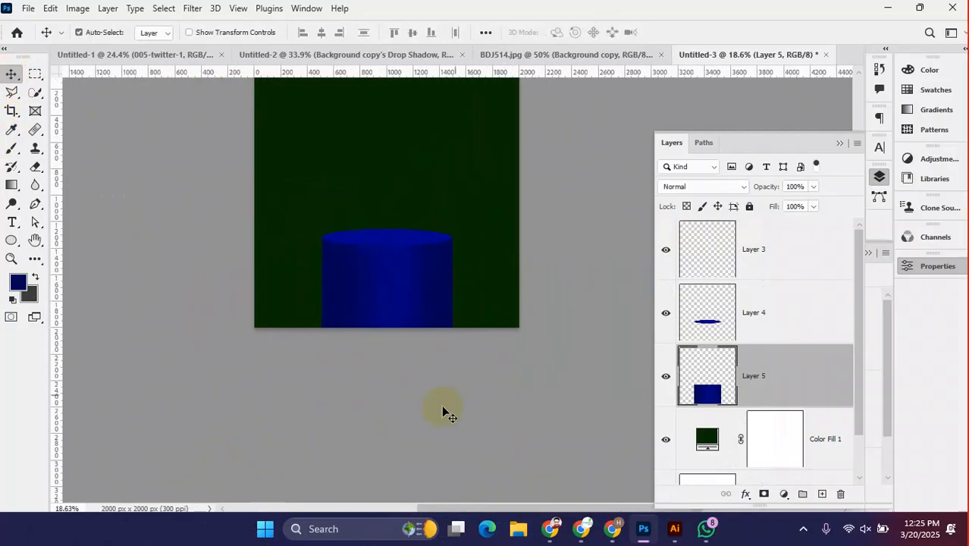
{"action": "scroll", "coordinate": [372, 320], "scroll_direction": "up", "scroll_amount": 3}
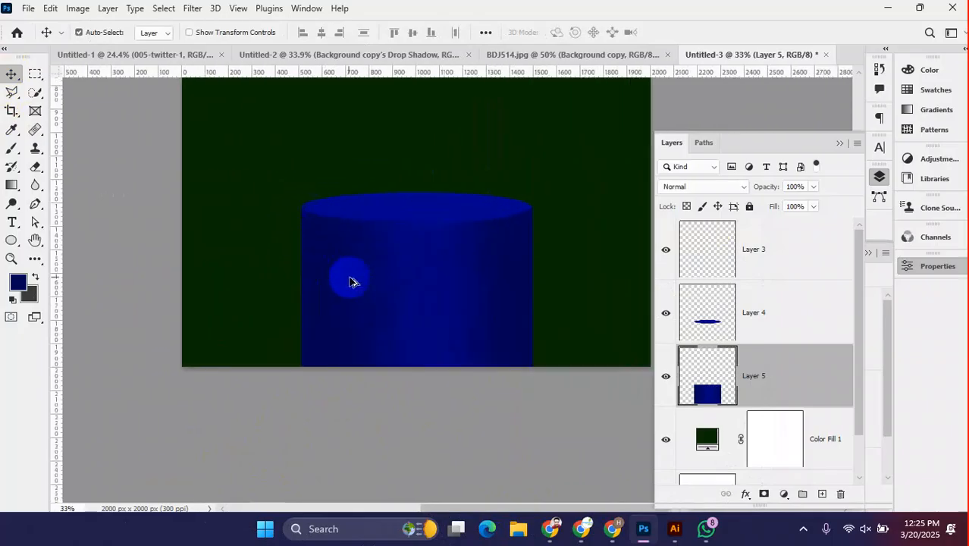
{"action": "scroll", "coordinate": [361, 251], "scroll_direction": "down", "scroll_amount": 1}
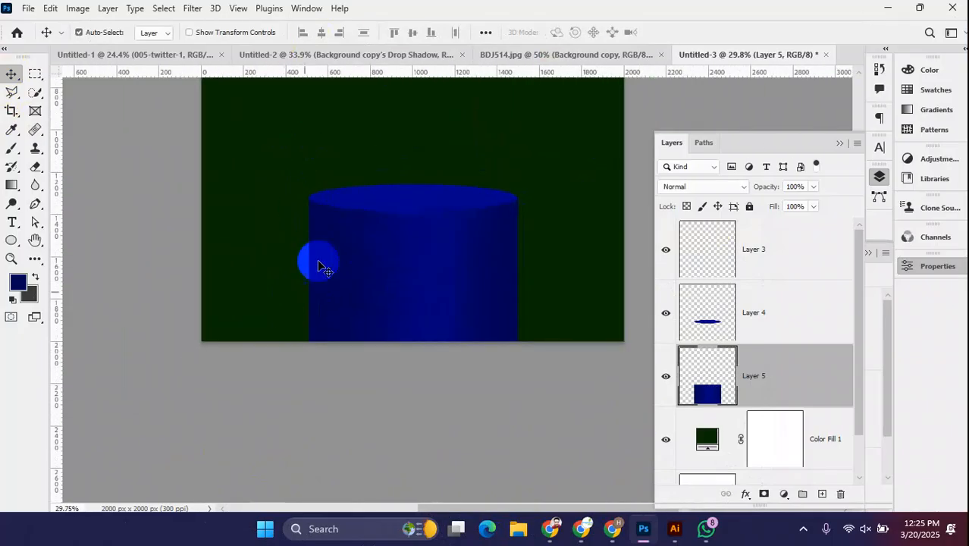
{"action": "left_click", "coordinate": [497, 54]}
{"action": "left_click", "coordinate": [381, 54]}
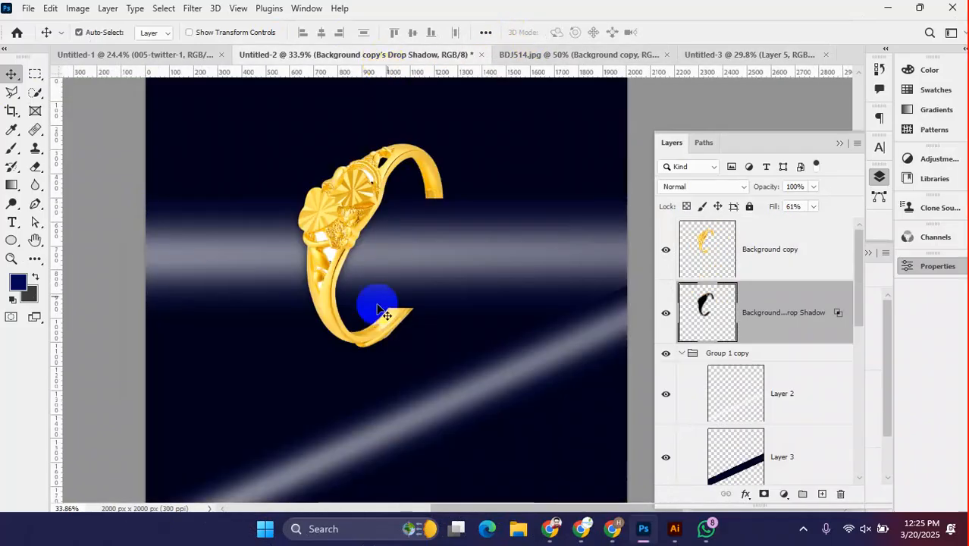
{"action": "left_click", "coordinate": [759, 57]}
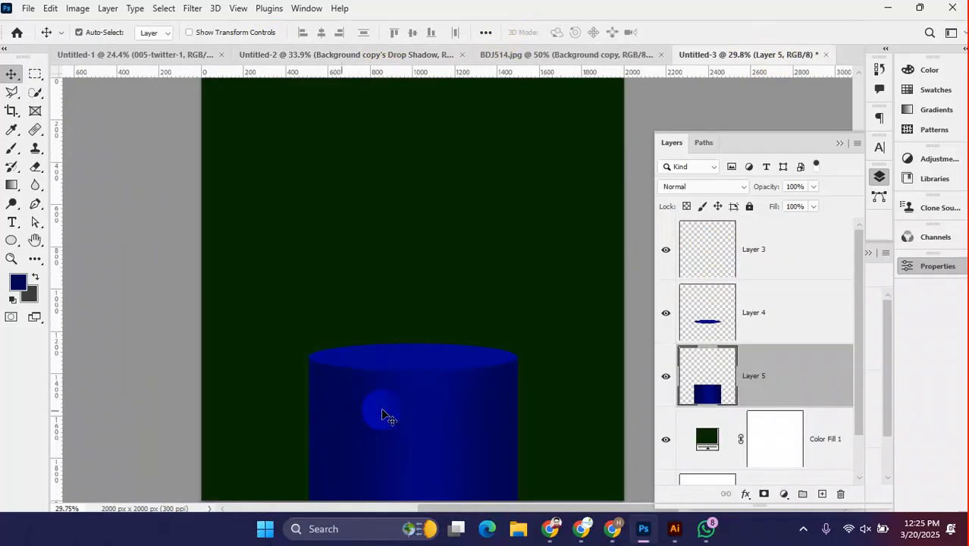
{"action": "scroll", "coordinate": [415, 339], "scroll_direction": "down", "scroll_amount": 2}
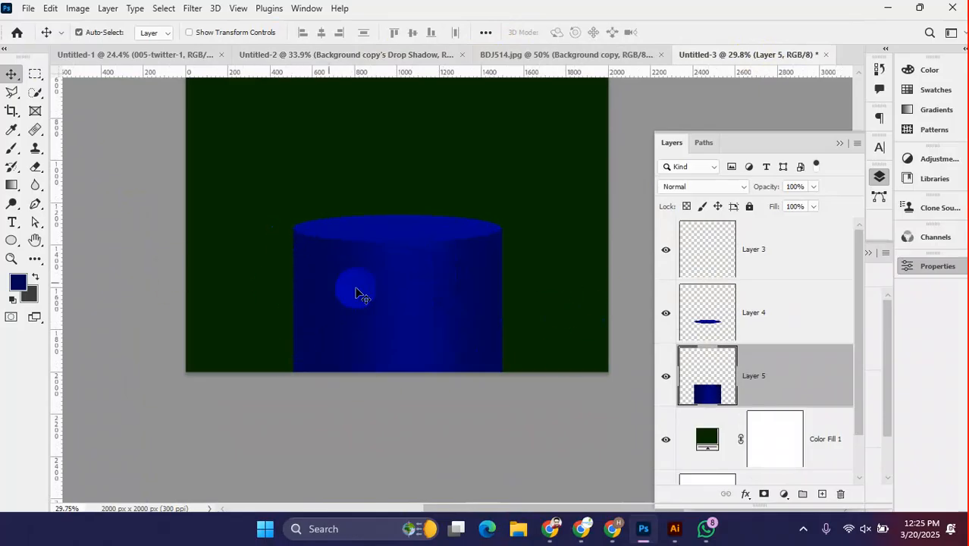
{"action": "scroll", "coordinate": [363, 319], "scroll_direction": "up", "scroll_amount": 3}
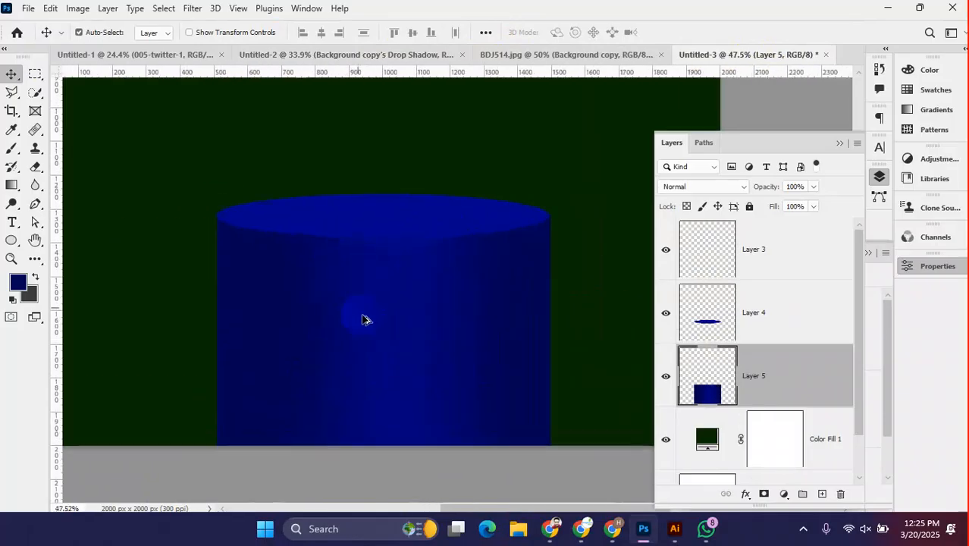
- Load the cylinder body's pixels as a selection for the Brush tool and set the foreground colour to pale e0e0ea
{"action": "left_click", "coordinate": [11, 150]}
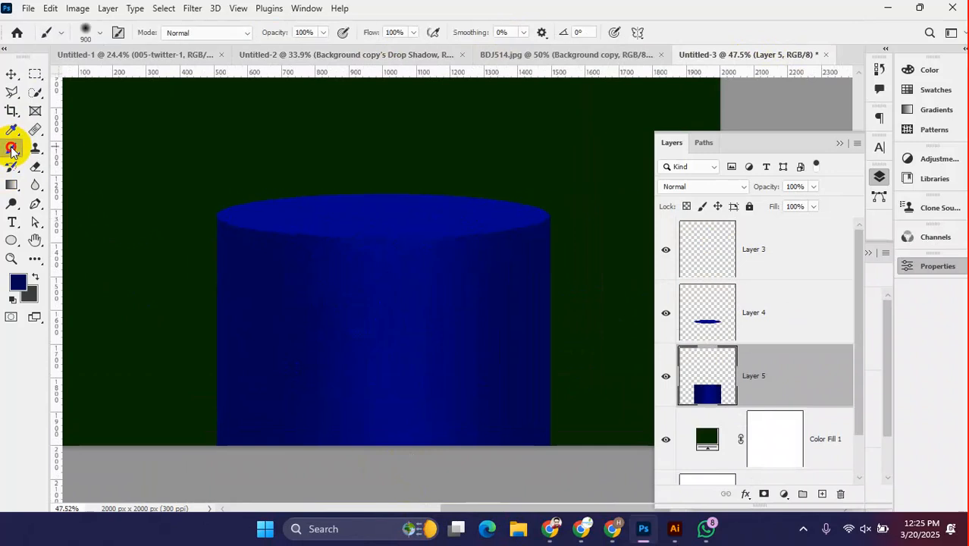
{"action": "right_click", "coordinate": [711, 382]}
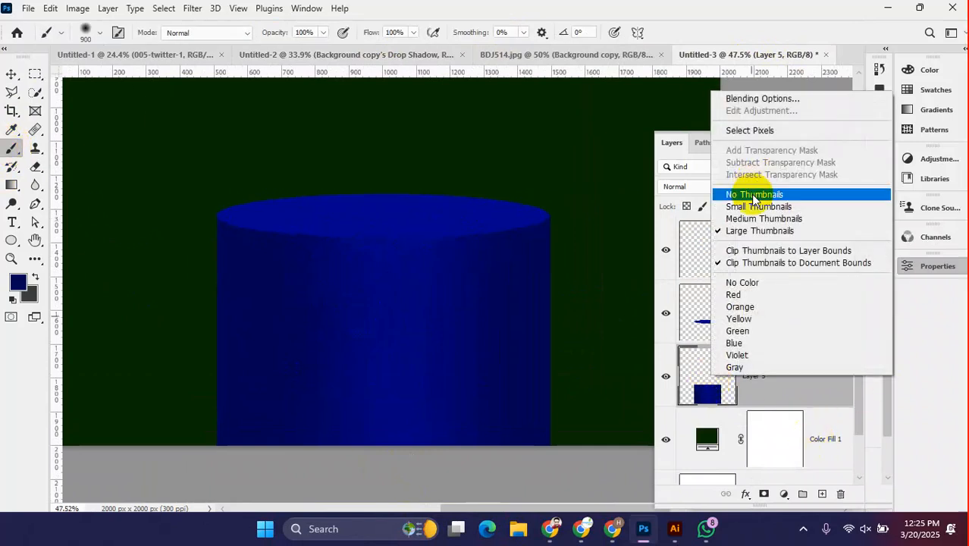
{"action": "left_click", "coordinate": [728, 130]}
{"action": "left_click", "coordinate": [18, 282]}
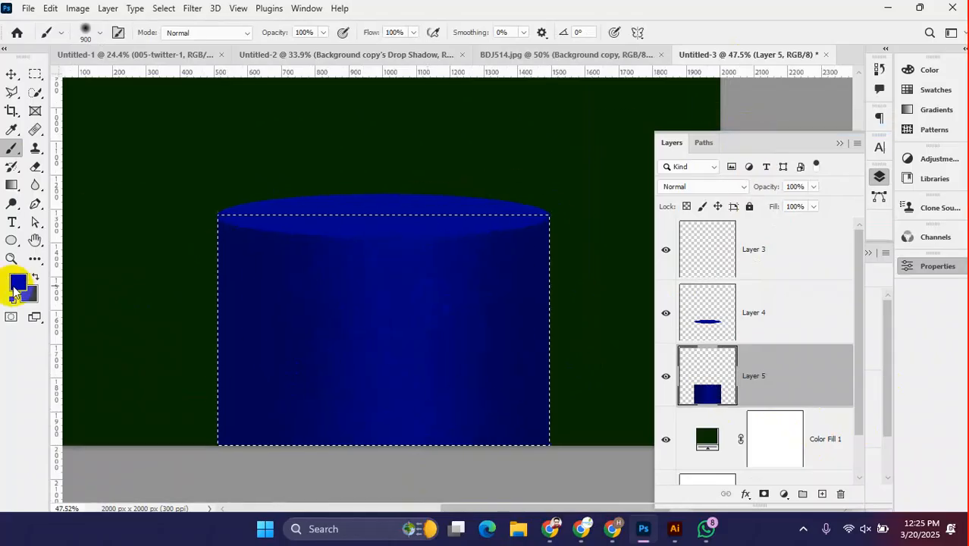
{"action": "left_click", "coordinate": [432, 280]}
{"action": "left_click", "coordinate": [416, 278]}
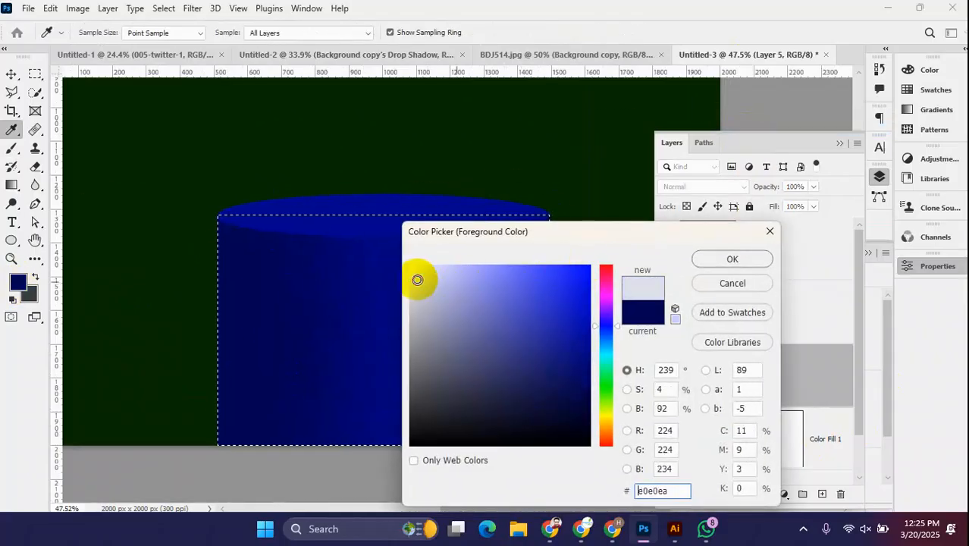
{"action": "left_click", "coordinate": [731, 258]}
- Try a soft pale highlight on the middle of the cylinder body with the brush reduced to 600 px
{"action": "scroll", "coordinate": [439, 265], "scroll_direction": "down", "scroll_amount": 2}
{"action": "key", "text": "bracketleft"}
{"action": "key", "text": "bracketleft"}
{"action": "key", "text": "bracketleft"}
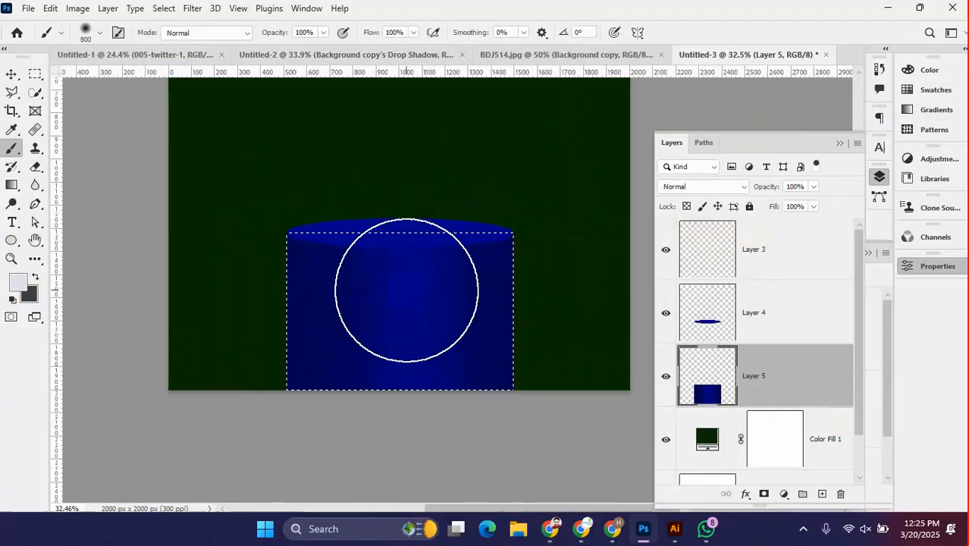
{"action": "left_click", "coordinate": [406, 293]}
{"action": "key", "text": "ctrl+z"}
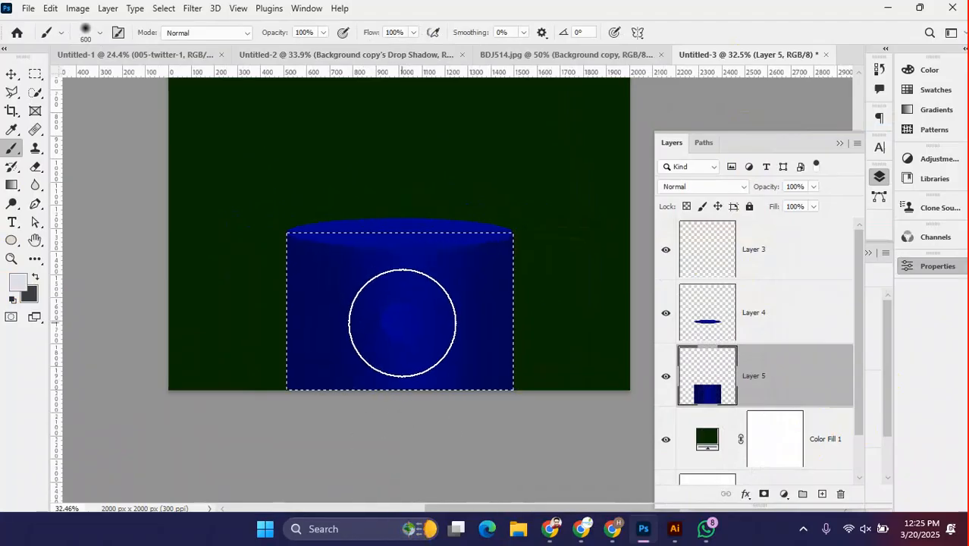
{"action": "left_click", "coordinate": [403, 322]}
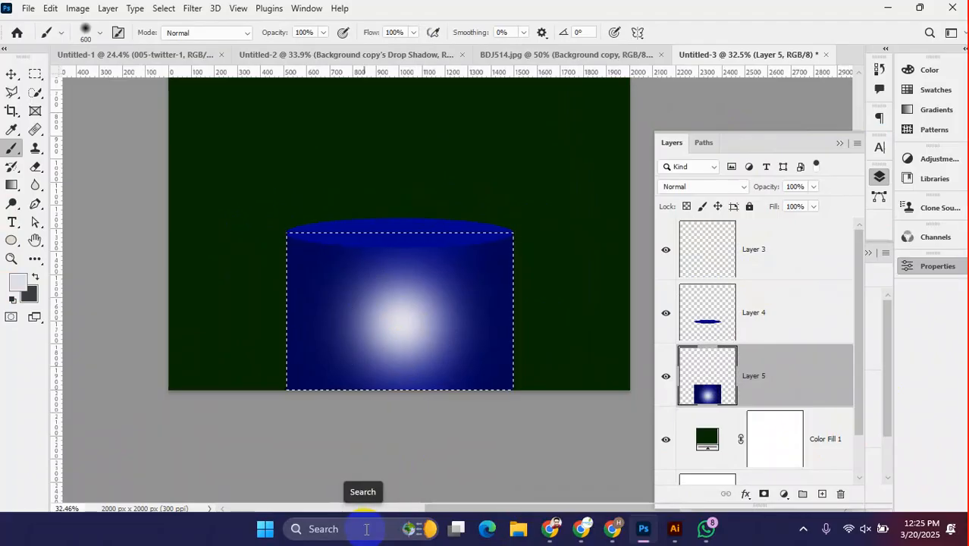
- Cancel the free transform of the cylinder body and undo its pale highlight
{"action": "key", "text": "ctrl+t"}
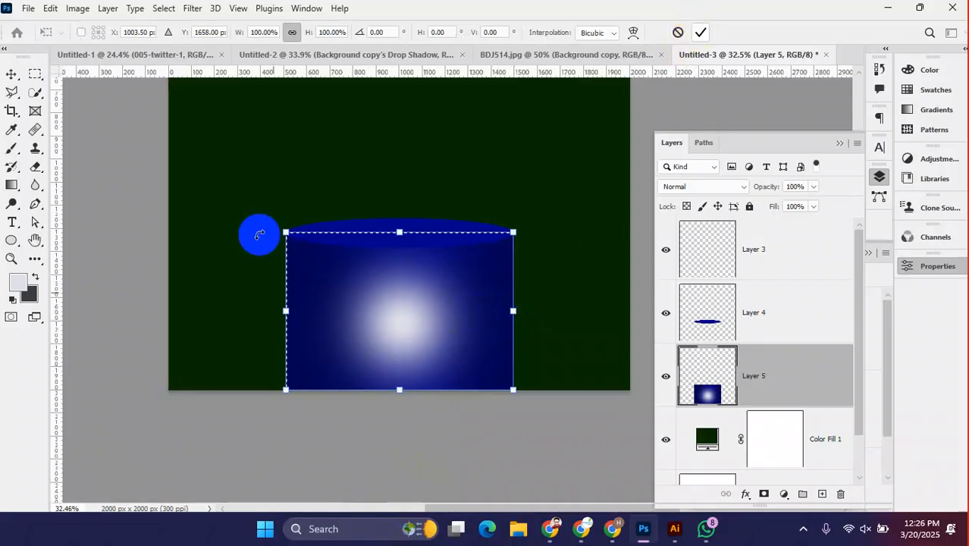
{"action": "left_click", "coordinate": [678, 36]}
{"action": "key", "text": "ctrl+z"}
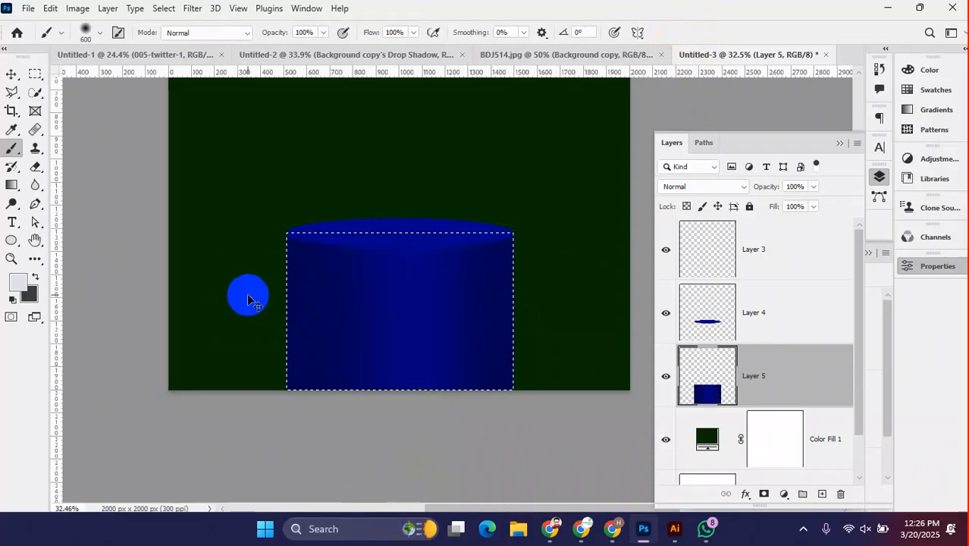
{"action": "left_click", "coordinate": [10, 73]}
{"action": "scroll", "coordinate": [389, 352], "scroll_direction": "down", "scroll_amount": 3}
{"action": "scroll", "coordinate": [403, 370], "scroll_direction": "up", "scroll_amount": 2}
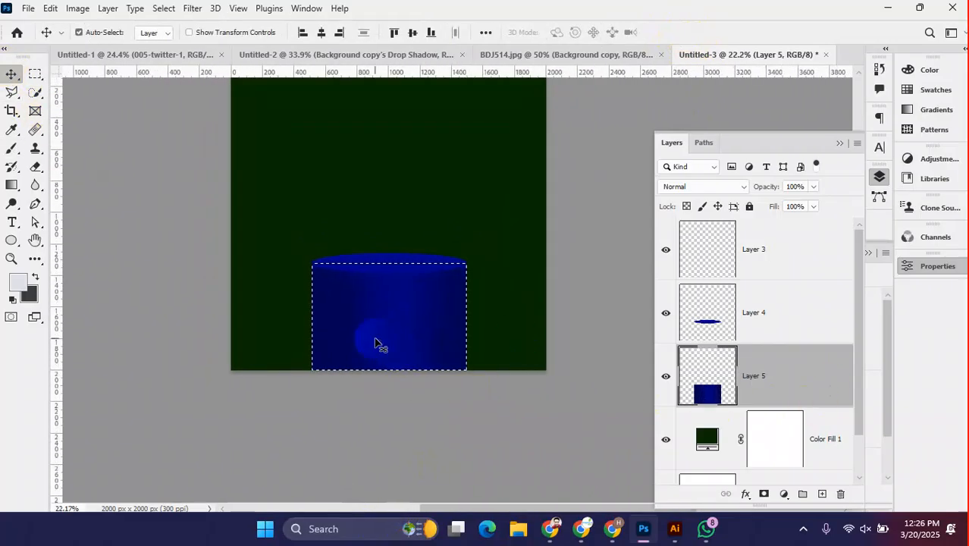
- Deselect the cylinder body and check the whole shaded podium on the canvas
{"action": "scroll", "coordinate": [401, 323], "scroll_direction": "down", "scroll_amount": 5}
{"action": "scroll", "coordinate": [397, 328], "scroll_direction": "up", "scroll_amount": 10}
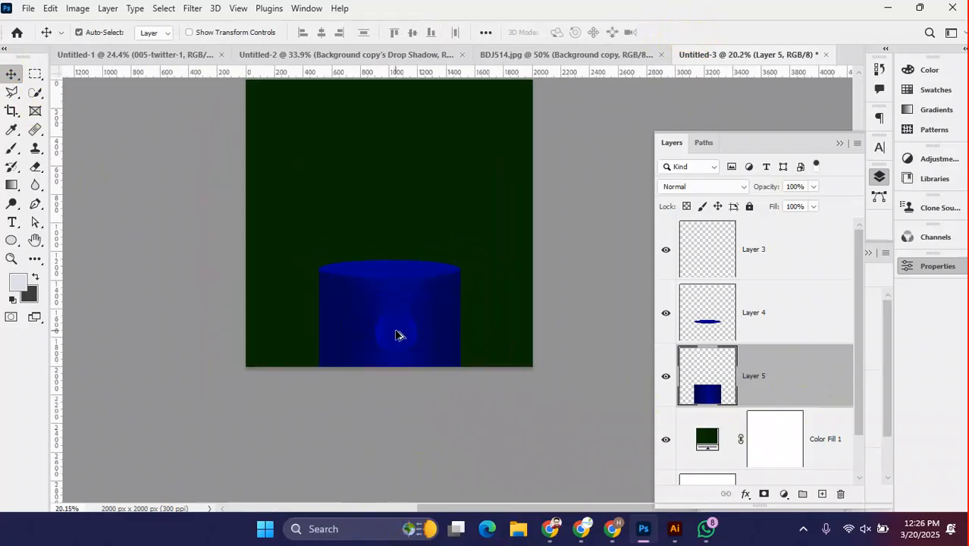
{"action": "scroll", "coordinate": [397, 329], "scroll_direction": "down", "scroll_amount": 5}
{"action": "left_click_drag", "start_coordinate": [444, 283], "coordinate": [425, 352]}
{"action": "scroll", "coordinate": [426, 352], "scroll_direction": "up", "scroll_amount": 5}
{"action": "scroll", "coordinate": [433, 350], "scroll_direction": "down", "scroll_amount": 5}
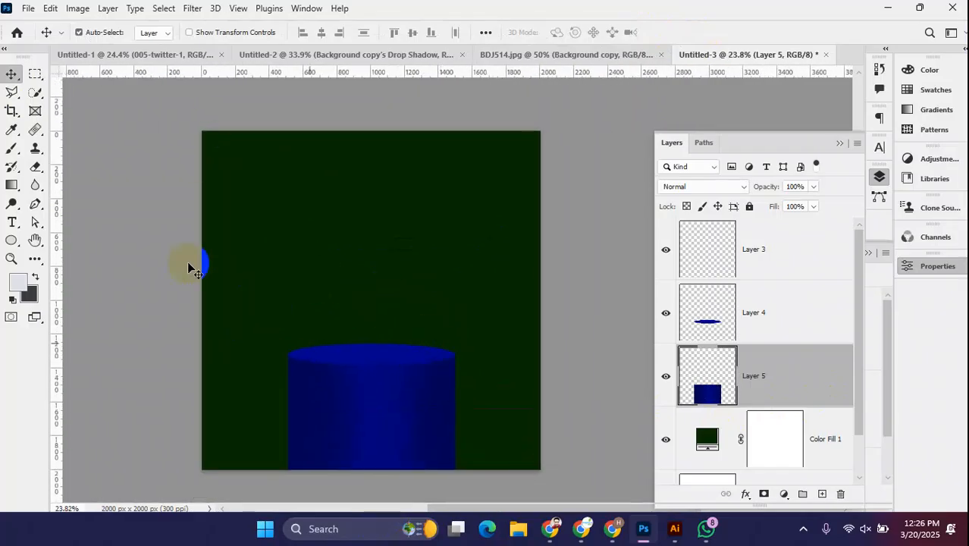
- Start placing an embedded image and browse the folders on drive D: for a product picture
{"action": "left_click", "coordinate": [25, 7]}
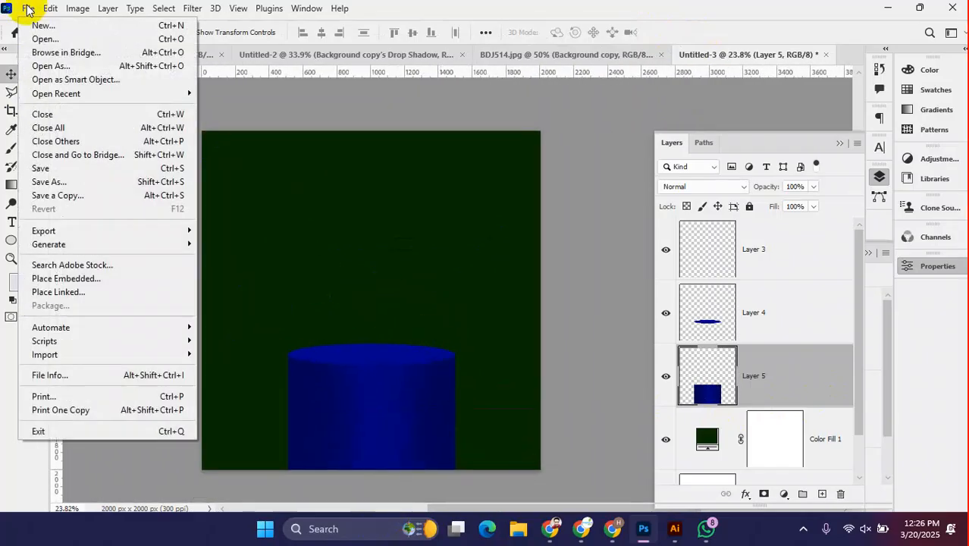
{"action": "left_click", "coordinate": [109, 287]}
{"action": "scroll", "coordinate": [137, 326], "scroll_direction": "down", "scroll_amount": 3}
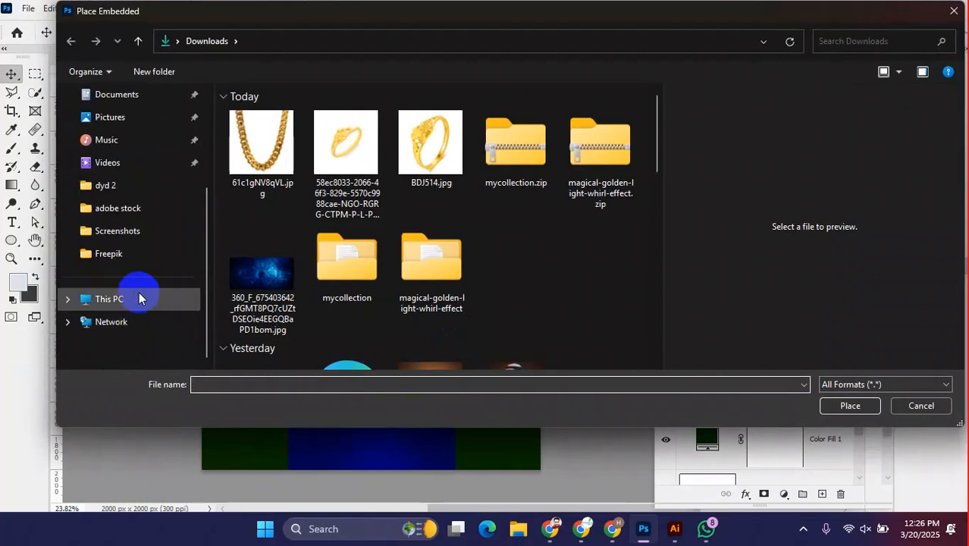
{"action": "left_click", "coordinate": [139, 299]}
{"action": "double_click", "coordinate": [479, 127]}
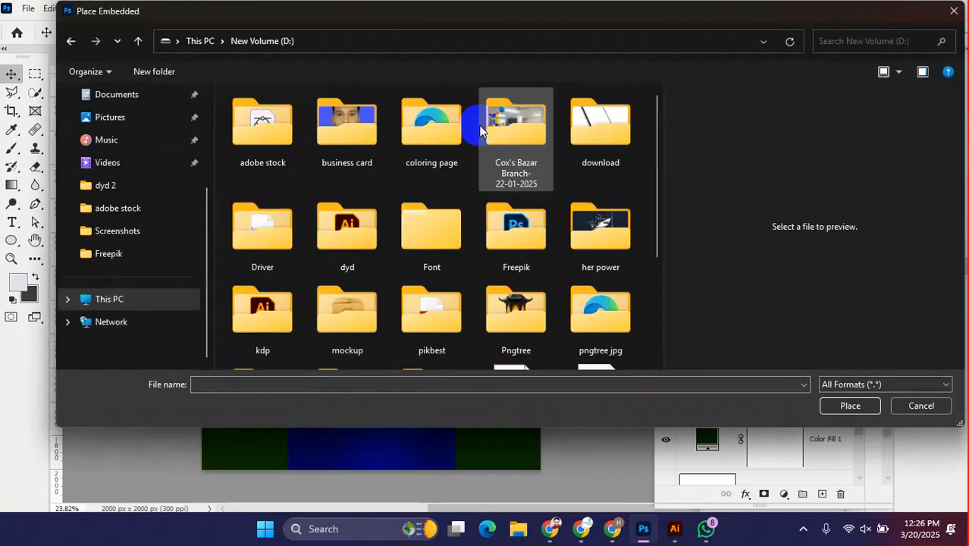
{"action": "scroll", "coordinate": [482, 243], "scroll_direction": "down", "scroll_amount": 2}
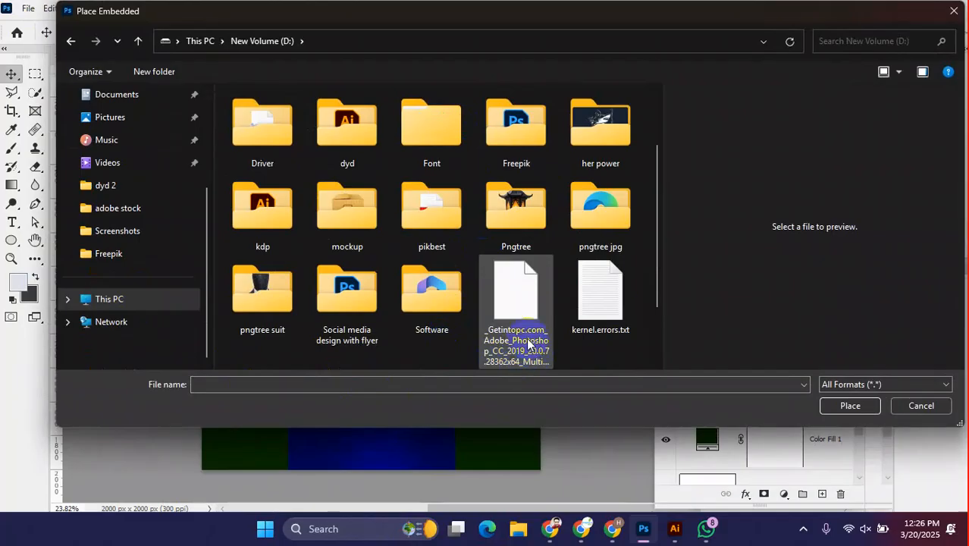
{"action": "left_click_drag", "start_coordinate": [490, 428], "coordinate": [495, 502]}
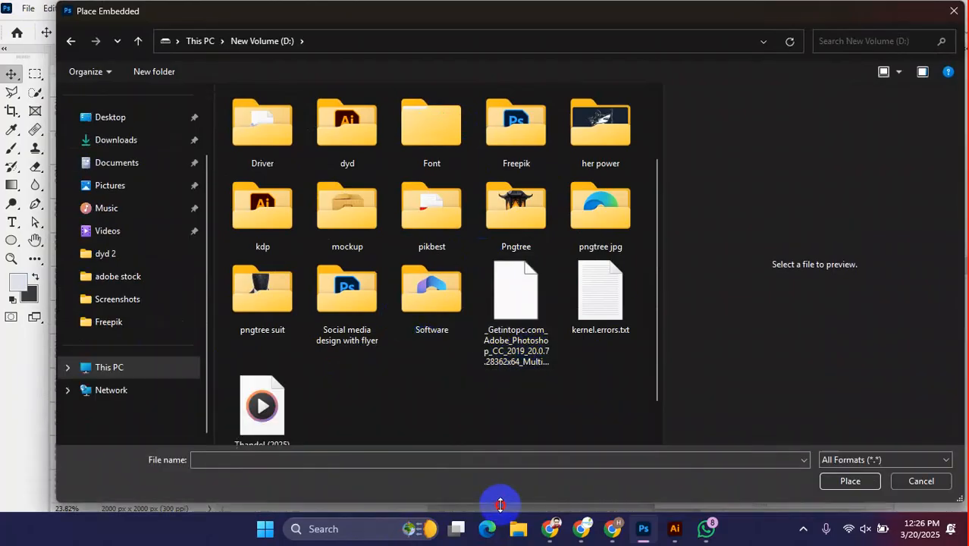
{"action": "scroll", "coordinate": [397, 288], "scroll_direction": "up", "scroll_amount": 1}
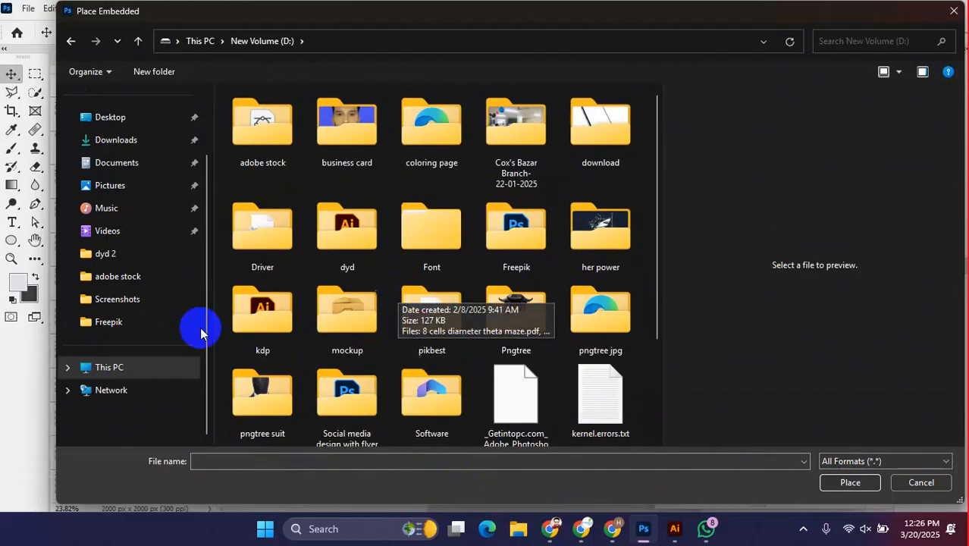
- Place pngegg.png from the image folder inside daulatpur GD2 on drive E: as an embedded image
{"action": "left_click", "coordinate": [144, 370]}
{"action": "double_click", "coordinate": [342, 165]}
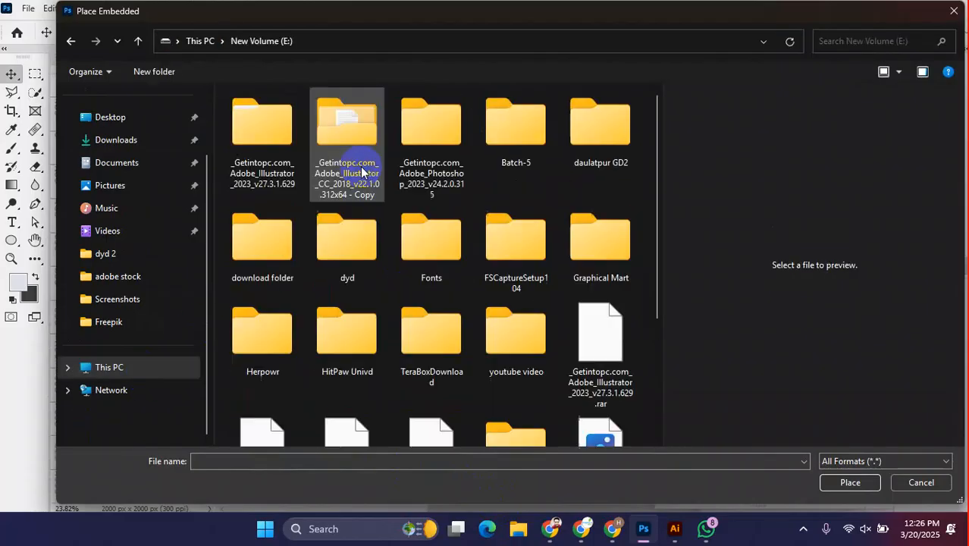
{"action": "double_click", "coordinate": [590, 160]}
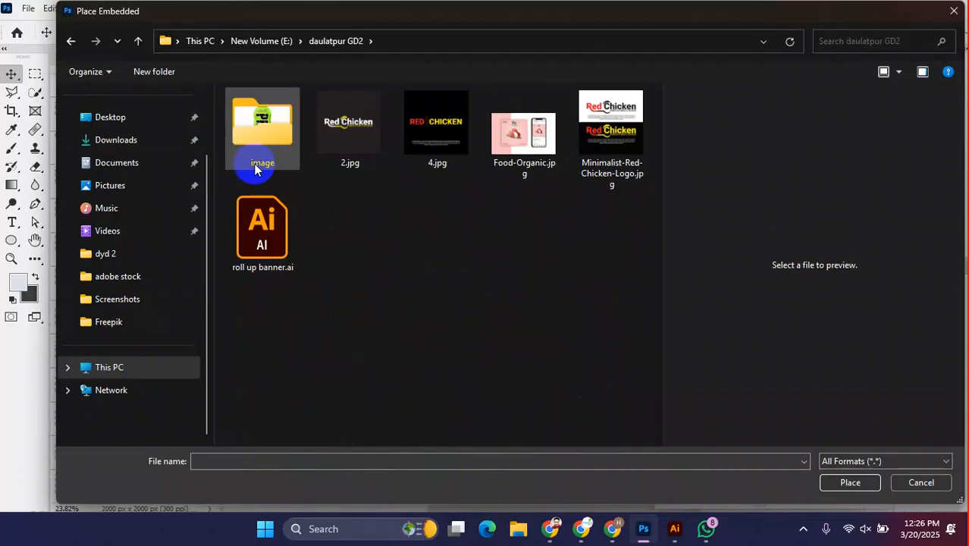
{"action": "double_click", "coordinate": [262, 153]}
{"action": "scroll", "coordinate": [523, 326], "scroll_direction": "down", "scroll_amount": 3}
{"action": "scroll", "coordinate": [515, 338], "scroll_direction": "up", "scroll_amount": 3}
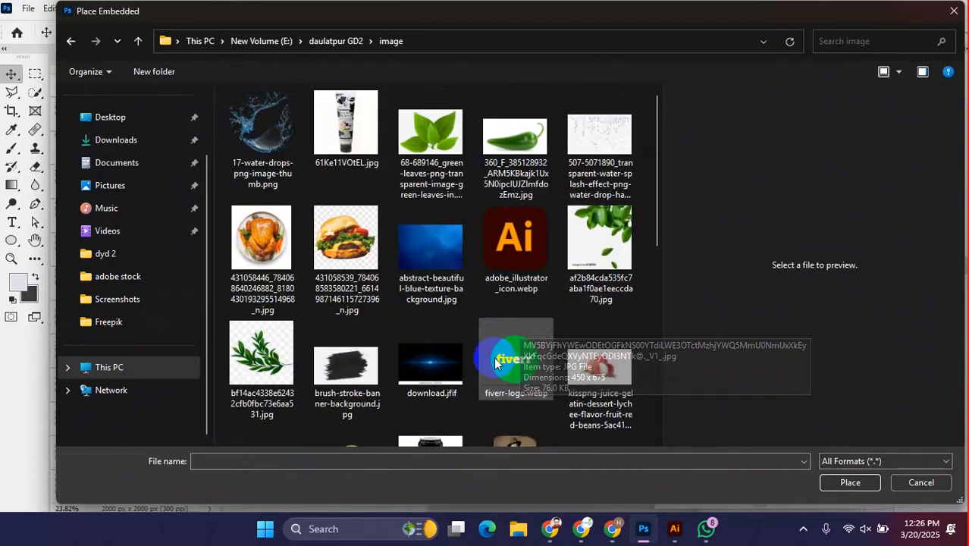
{"action": "scroll", "coordinate": [493, 364], "scroll_direction": "down", "scroll_amount": 6}
{"action": "left_click", "coordinate": [607, 167]}
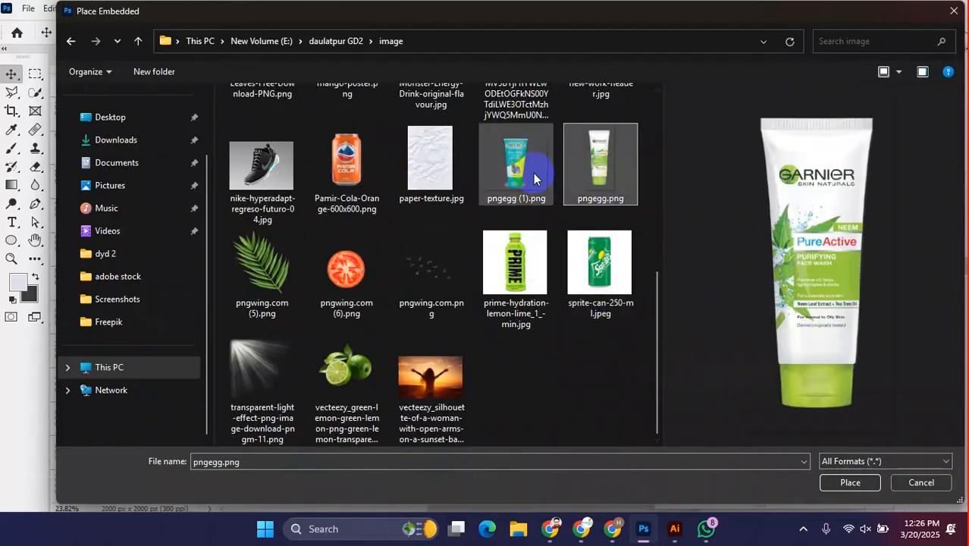
{"action": "left_click", "coordinate": [851, 482]}
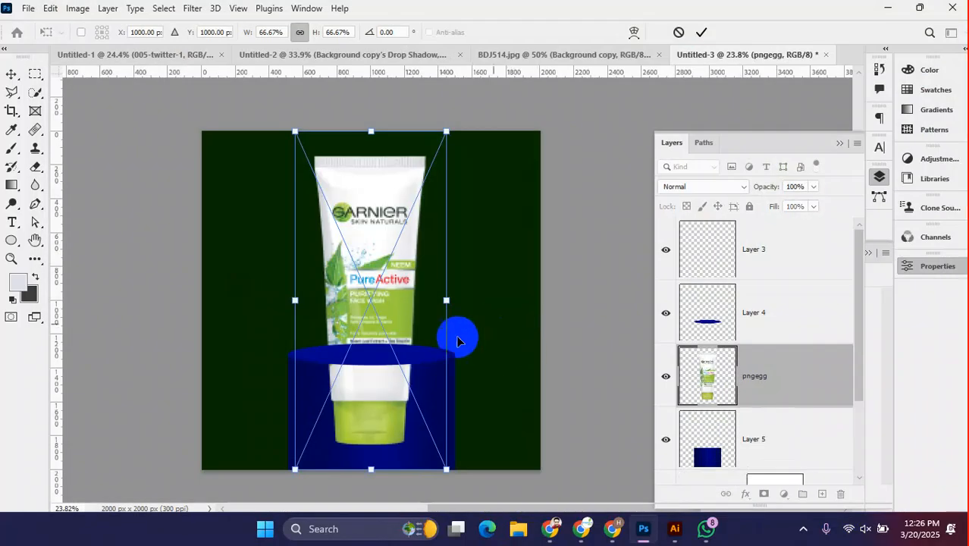
- Scale the placed face wash tube to about 38% and position it upright over the podium's top
{"action": "left_click_drag", "start_coordinate": [373, 131], "coordinate": [373, 273]}
{"action": "left_click_drag", "start_coordinate": [372, 313], "coordinate": [373, 228]}
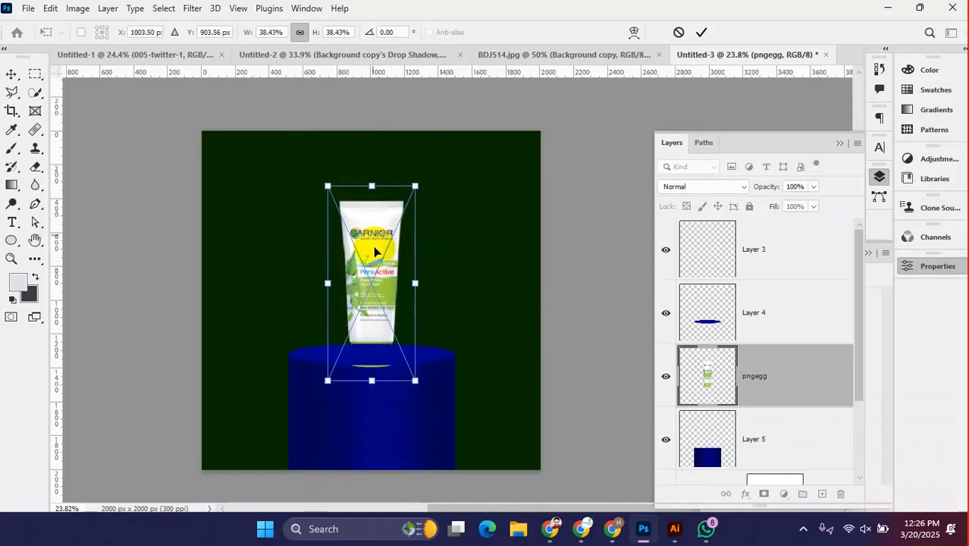
{"action": "left_click", "coordinate": [701, 32]}
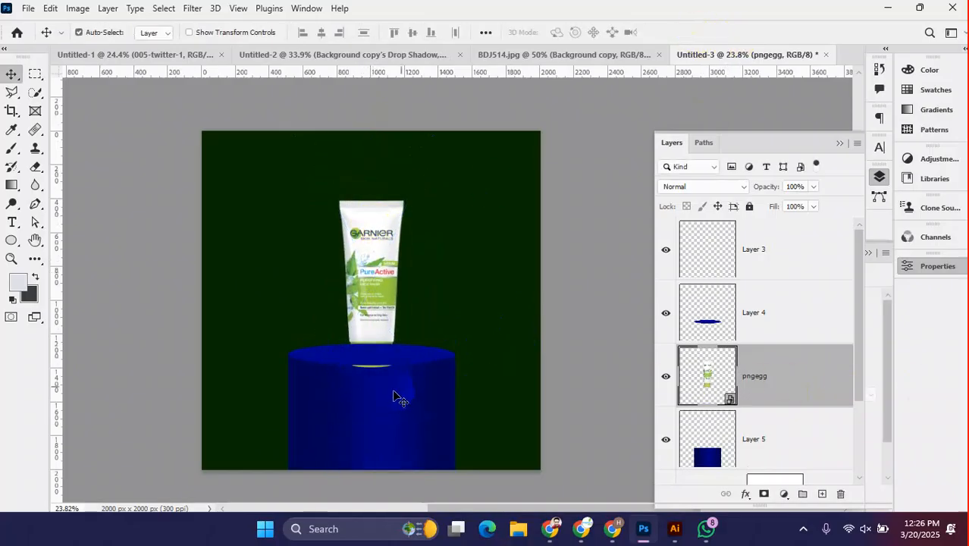
- Move the pngegg layer above Layer 4 and adjust the tube so its cap stands on the podium's top ellipse
{"action": "left_click_drag", "start_coordinate": [744, 399], "coordinate": [762, 317]}
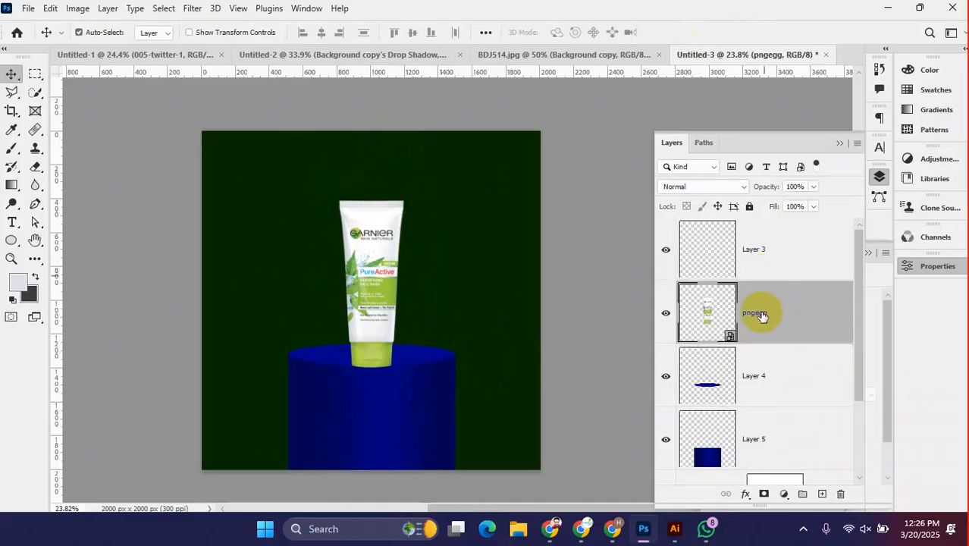
{"action": "mouse_move", "coordinate": [373, 296]}
{"action": "left_mouse_down"}
{"action": "mouse_move", "coordinate": [370, 277]}
{"action": "mouse_move", "coordinate": [363, 302]}
{"action": "mouse_move", "coordinate": [363, 283]}
{"action": "left_mouse_up"}
{"action": "scroll", "coordinate": [399, 273], "scroll_direction": "down", "scroll_amount": 2}
{"action": "scroll", "coordinate": [378, 299], "scroll_direction": "up", "scroll_amount": 5}
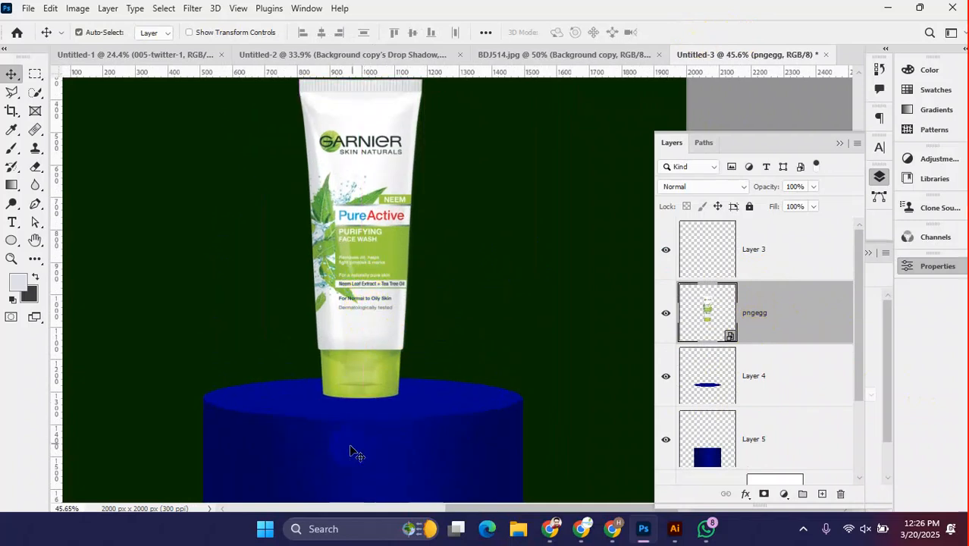
{"action": "scroll", "coordinate": [330, 399], "scroll_direction": "up", "scroll_amount": 4}
{"action": "scroll", "coordinate": [329, 404], "scroll_direction": "up", "scroll_amount": 2}
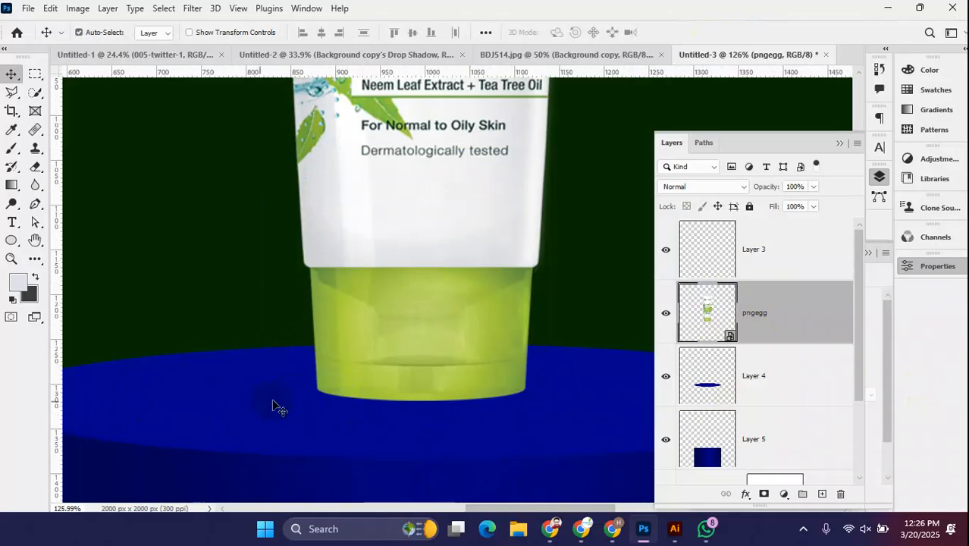
{"action": "scroll", "coordinate": [432, 396], "scroll_direction": "down", "scroll_amount": 5}
{"action": "left_click_drag", "start_coordinate": [434, 348], "coordinate": [416, 346]}
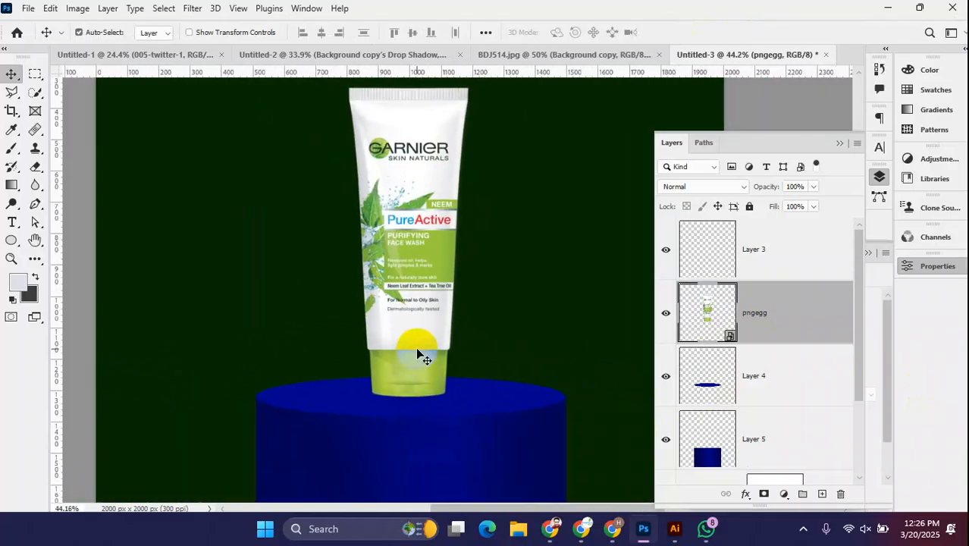
- Add a new layer between Layer 4 and the tube, and set the Brush tool's foreground colour to black 000000
{"action": "scroll", "coordinate": [429, 368], "scroll_direction": "up", "scroll_amount": 2}
{"action": "left_click", "coordinate": [747, 379]}
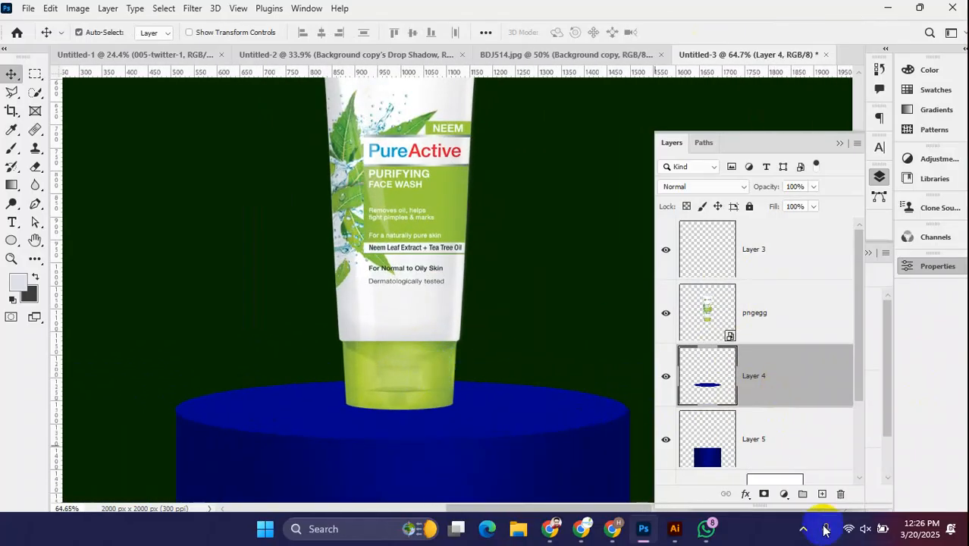
{"action": "left_click", "coordinate": [823, 495]}
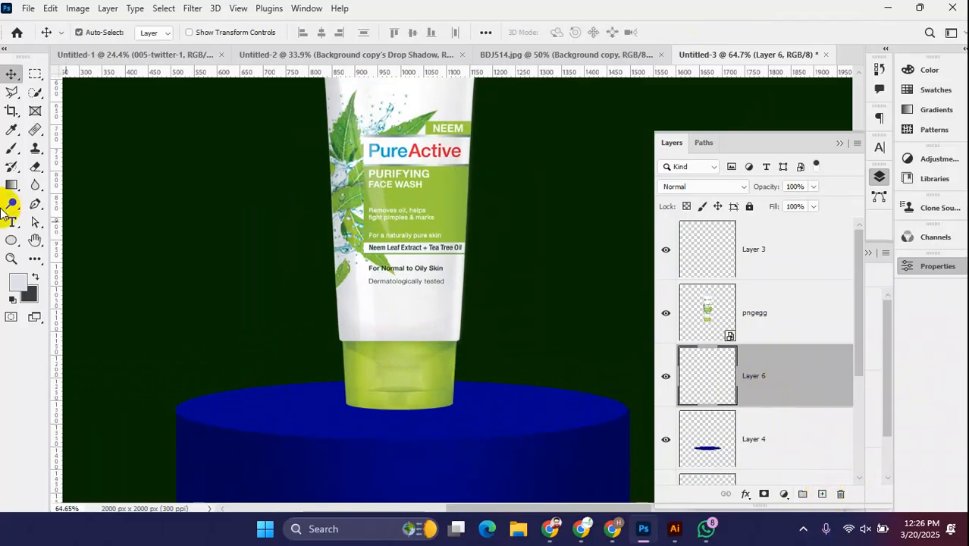
{"action": "left_click", "coordinate": [12, 148]}
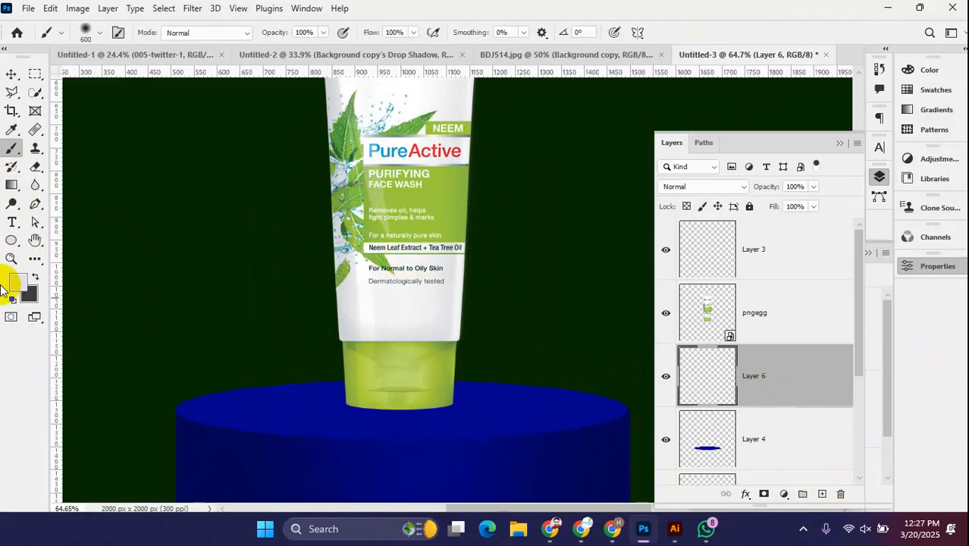
{"action": "left_click", "coordinate": [17, 285]}
{"action": "left_click", "coordinate": [410, 445]}
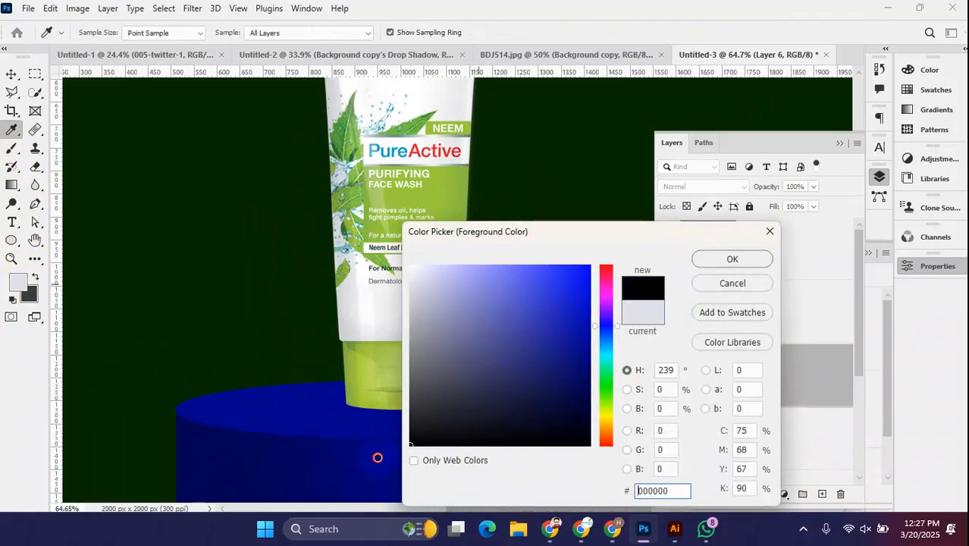
{"action": "left_click", "coordinate": [732, 260]}
- Try a 600 px soft round black dab on the green background beside the tube and undo it
{"action": "scroll", "coordinate": [361, 271], "scroll_direction": "down", "scroll_amount": 2}
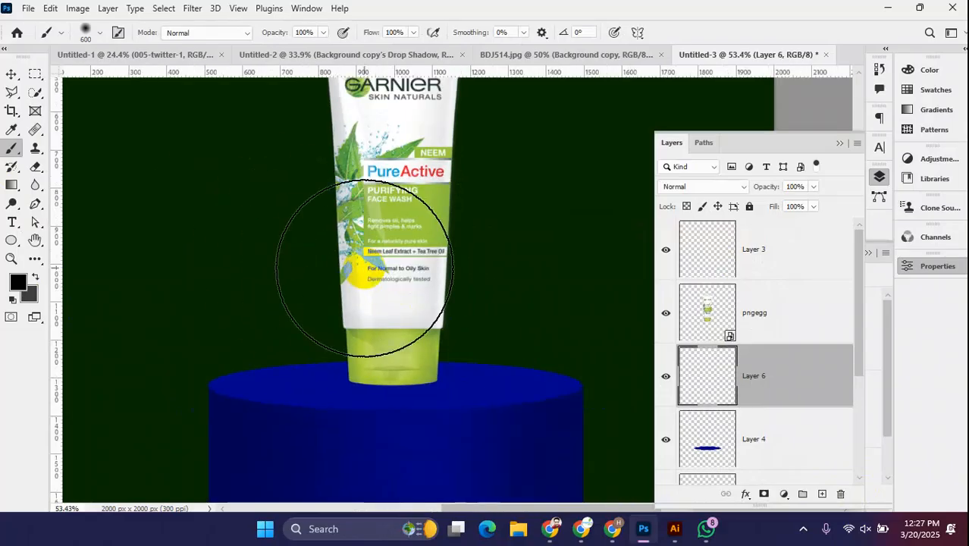
{"action": "left_click_drag", "start_coordinate": [365, 268], "coordinate": [385, 266]}
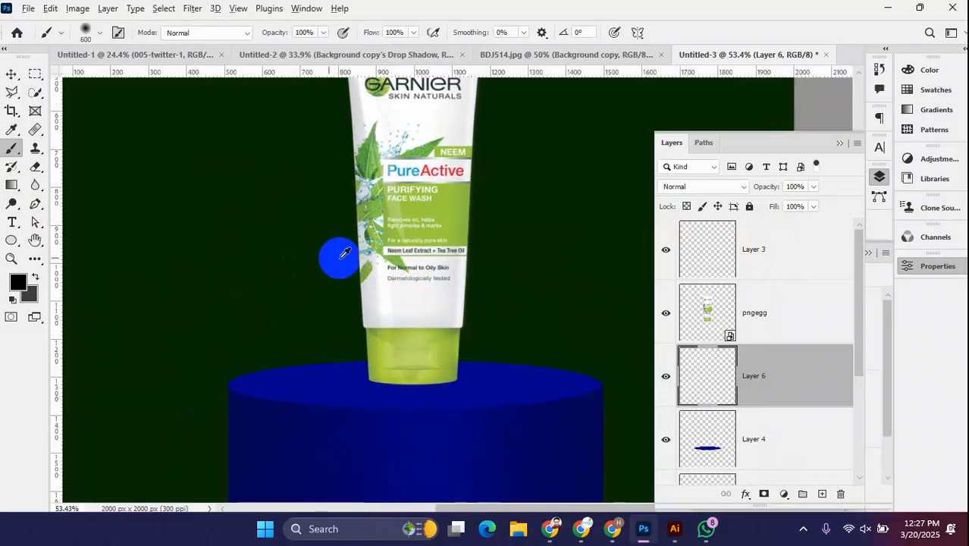
{"action": "scroll", "coordinate": [343, 252], "scroll_direction": "up", "scroll_amount": 1}
{"action": "right_click", "coordinate": [247, 239]}
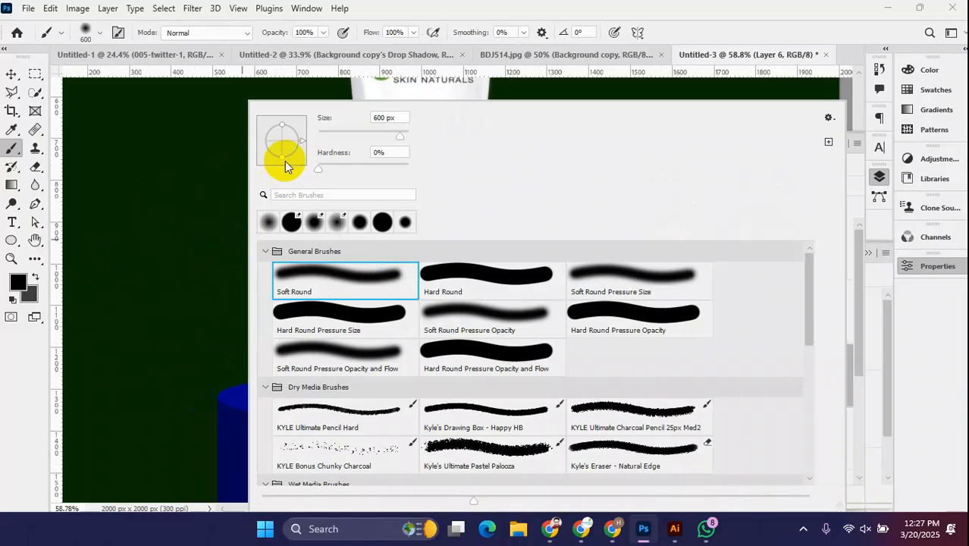
{"action": "left_click", "coordinate": [757, 20]}
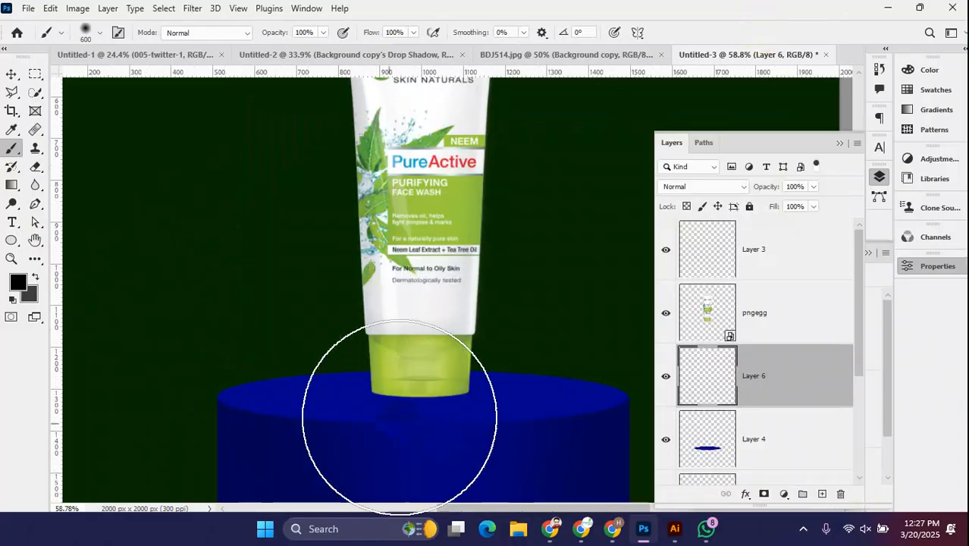
{"action": "left_click", "coordinate": [190, 211]}
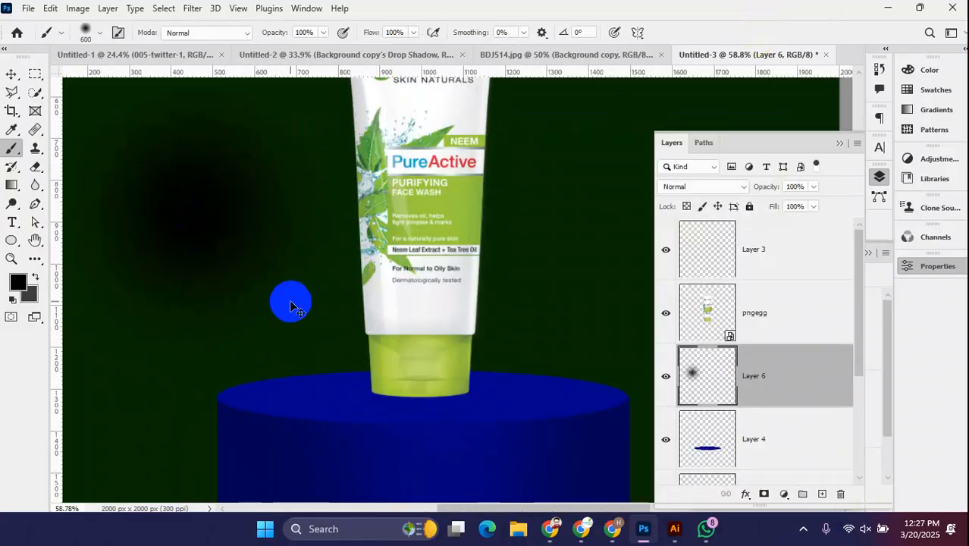
{"action": "key", "text": "ctrl+z"}
- Flatten the soft round brush tip into a thin horizontal ellipse and paint a black contact shadow under the tube
{"action": "right_click", "coordinate": [339, 262]}
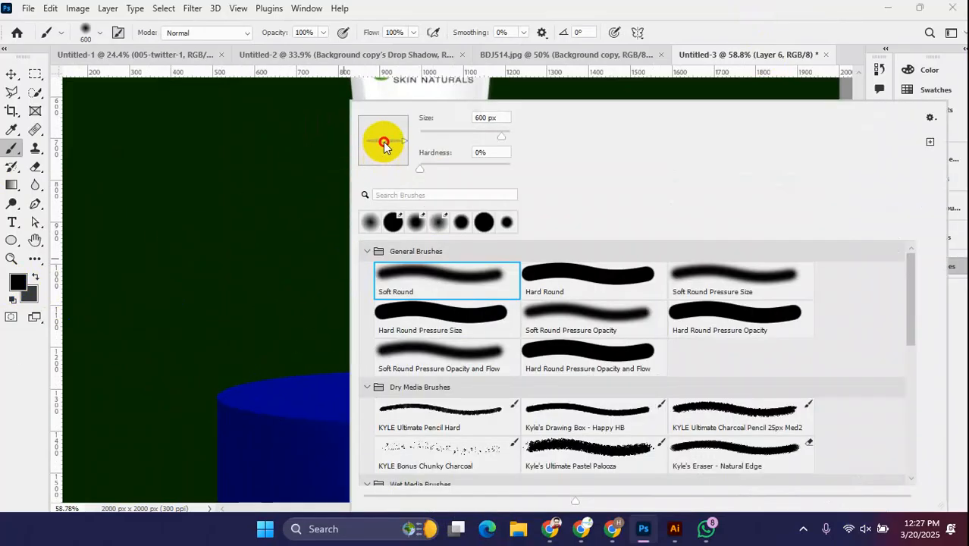
{"action": "left_click_drag", "start_coordinate": [385, 142], "coordinate": [384, 142]}
{"action": "left_click", "coordinate": [470, 17]}
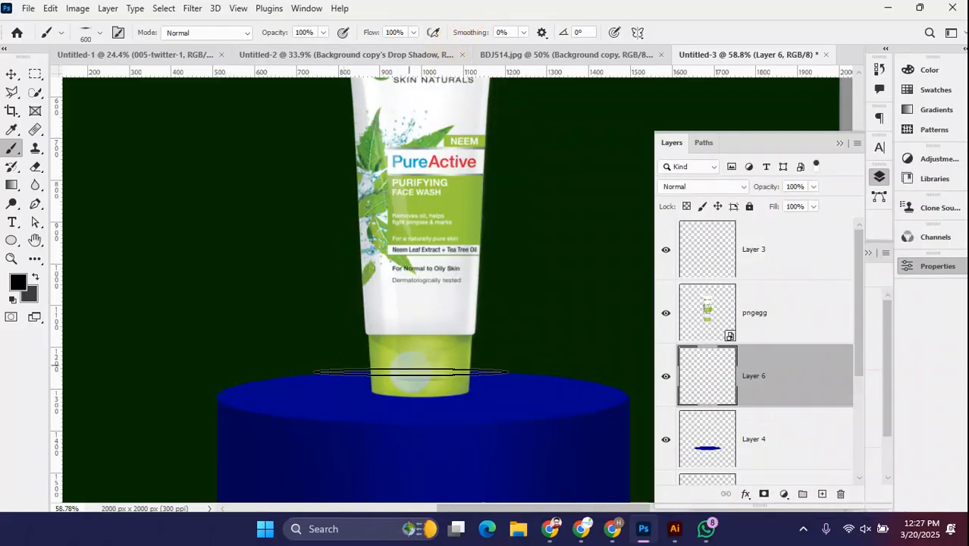
{"action": "left_click", "coordinate": [425, 396]}
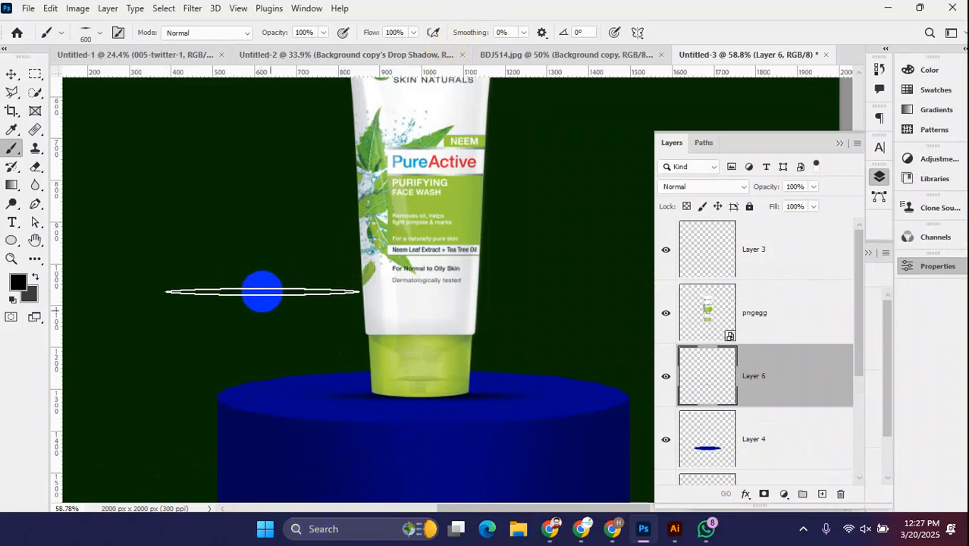
- Try the flattened brush at a -29° angle with one dab on the green background beside the tube
{"action": "right_click", "coordinate": [324, 205]}
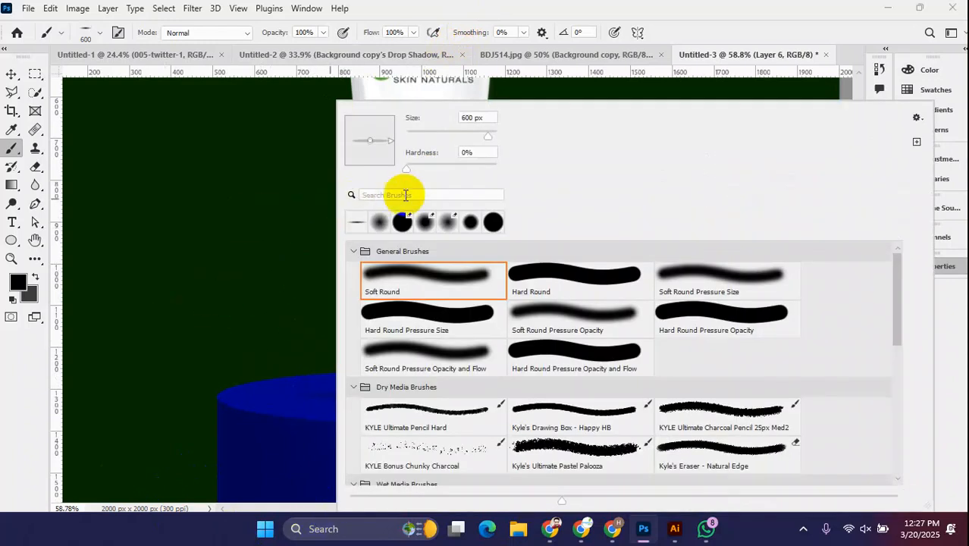
{"action": "left_click_drag", "start_coordinate": [387, 140], "coordinate": [389, 154]}
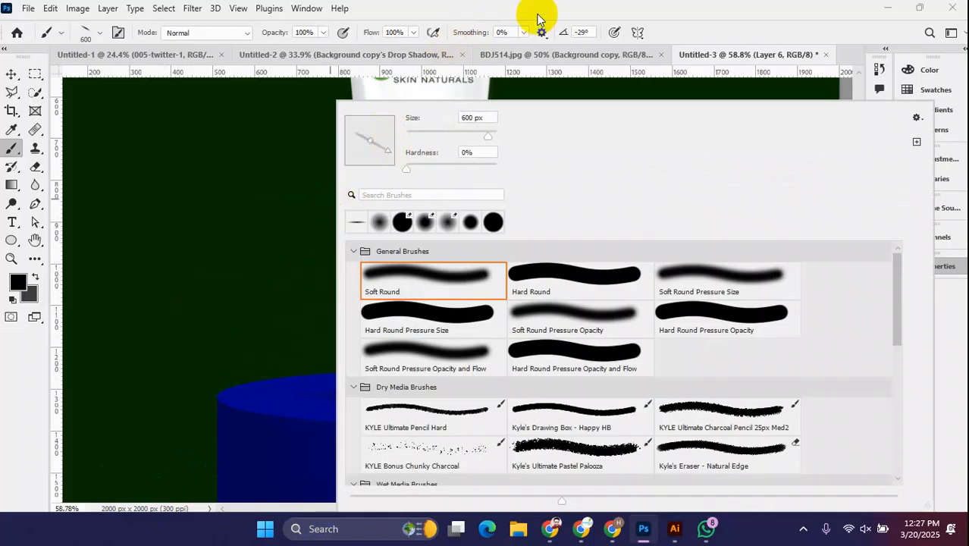
{"action": "left_click", "coordinate": [539, 19]}
{"action": "left_click", "coordinate": [252, 276]}
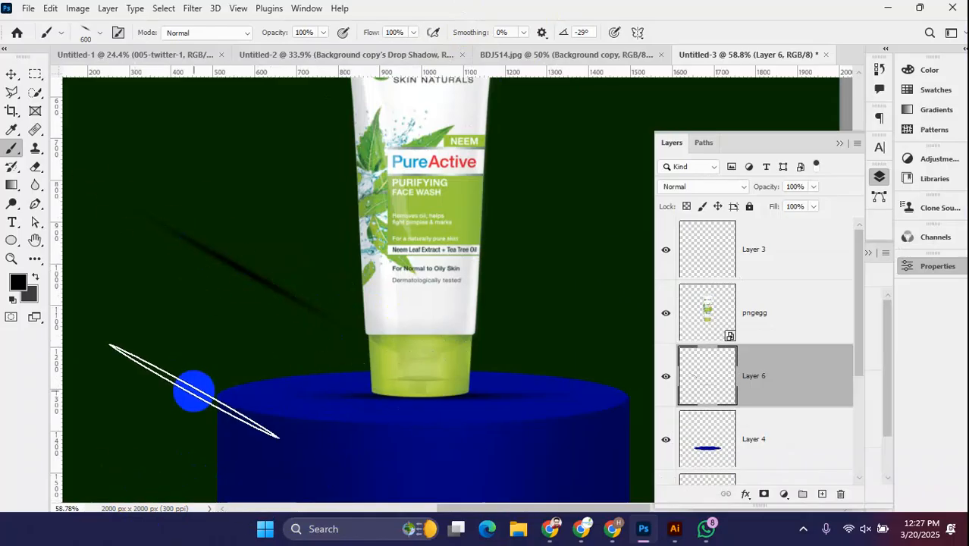
- Lower the opacity of the contact shadow layer, Layer 6, to 55%
{"action": "left_click", "coordinate": [11, 79]}
{"action": "scroll", "coordinate": [480, 398], "scroll_direction": "down", "scroll_amount": 3}
{"action": "scroll", "coordinate": [480, 402], "scroll_direction": "up", "scroll_amount": 5}
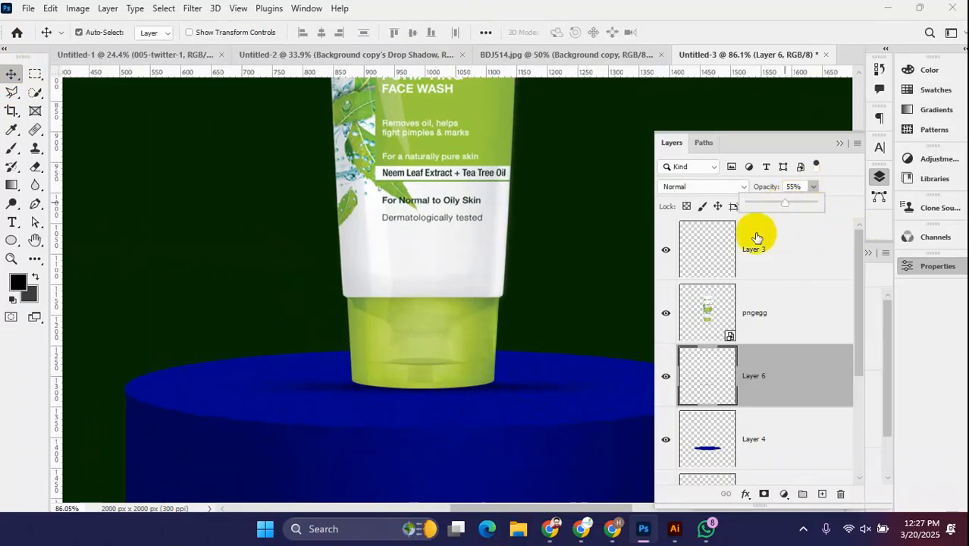
- Duplicate the pngegg tube layer and select the original tube layer beneath the copy
{"action": "scroll", "coordinate": [442, 373], "scroll_direction": "down", "scroll_amount": 5}
{"action": "scroll", "coordinate": [406, 375], "scroll_direction": "up", "scroll_amount": 3}
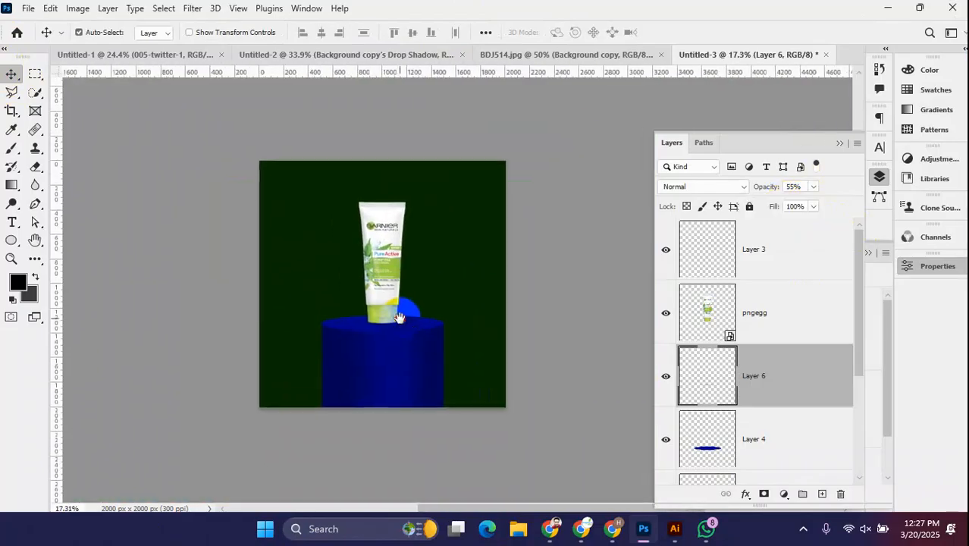
{"action": "left_click", "coordinate": [393, 192]}
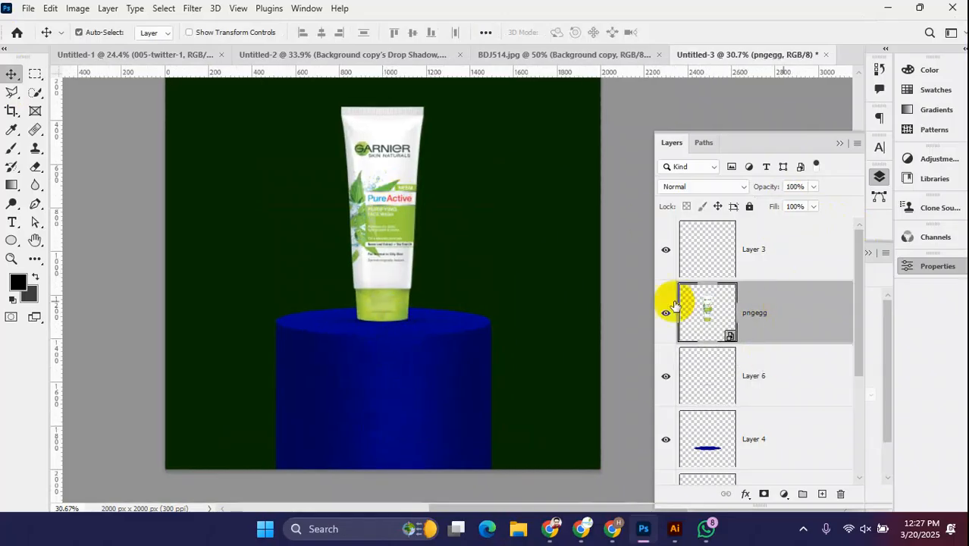
{"action": "key", "text": "ctrl+j"}
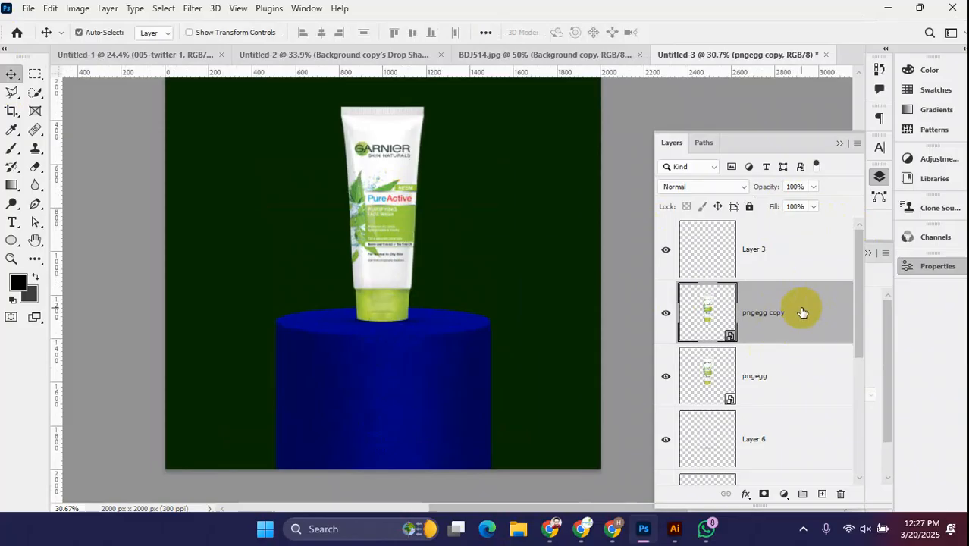
{"action": "left_click", "coordinate": [774, 378]}
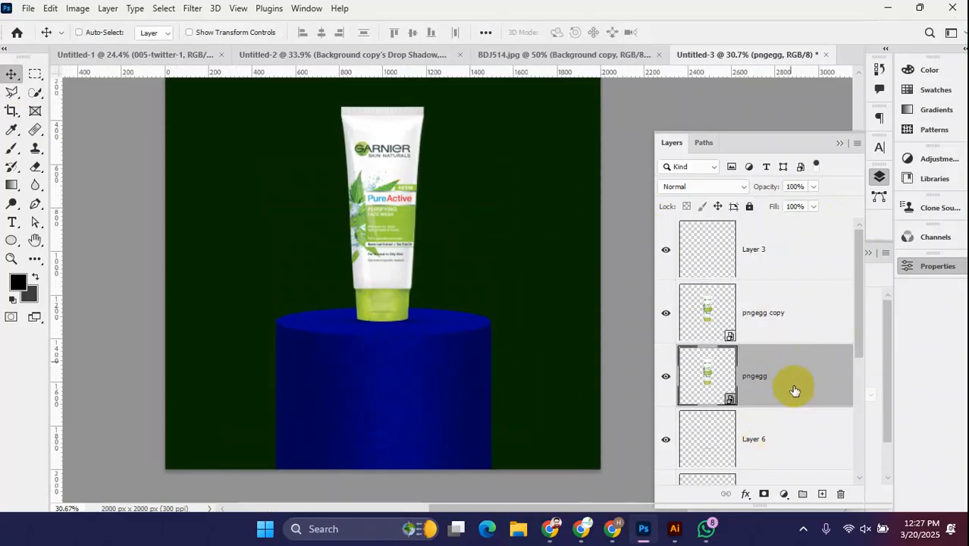
{"action": "key", "text": "ctrl+t"}
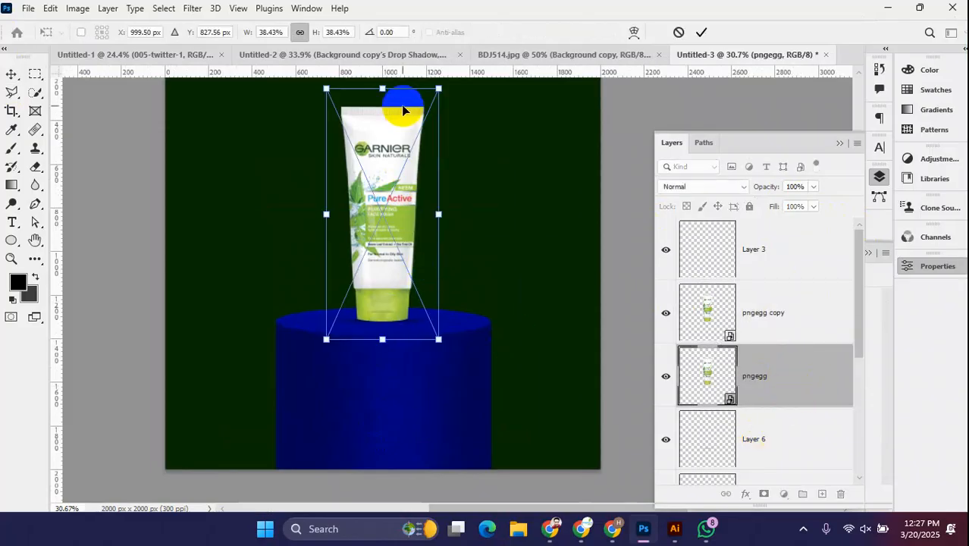
{"action": "scroll", "coordinate": [436, 262], "scroll_direction": "down", "scroll_amount": 4}
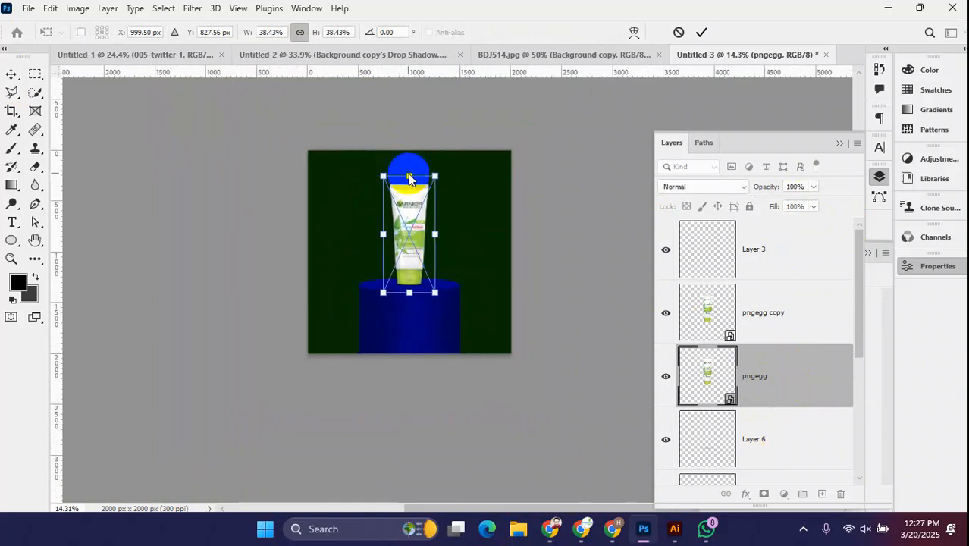
{"action": "left_click_drag", "start_coordinate": [409, 175], "coordinate": [411, 442]}
{"action": "left_click_drag", "start_coordinate": [414, 325], "coordinate": [411, 303]}
{"action": "scroll", "coordinate": [411, 271], "scroll_direction": "up", "scroll_amount": 6}
{"action": "key", "text": "super"}
{"action": "key", "text": "super"}
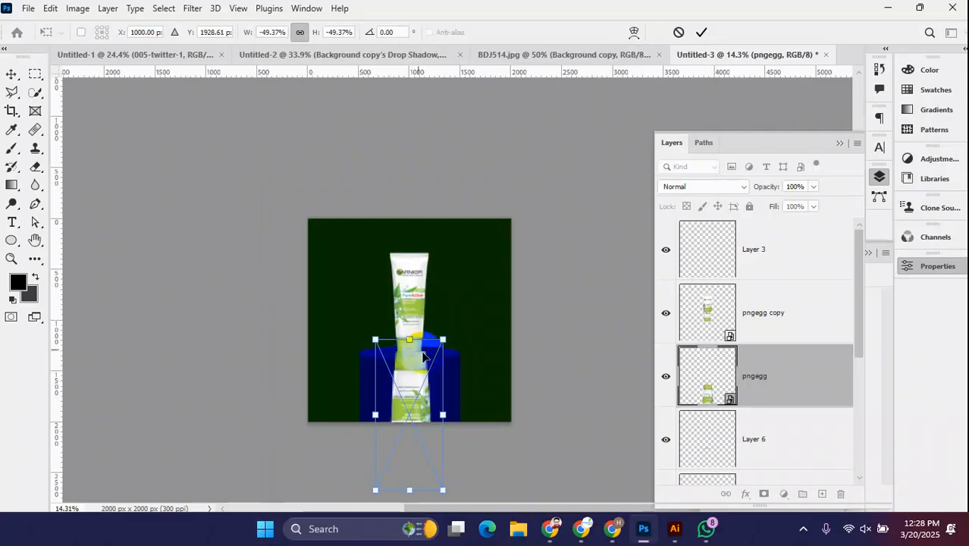
{"action": "scroll", "coordinate": [411, 355], "scroll_direction": "up", "scroll_amount": 17}
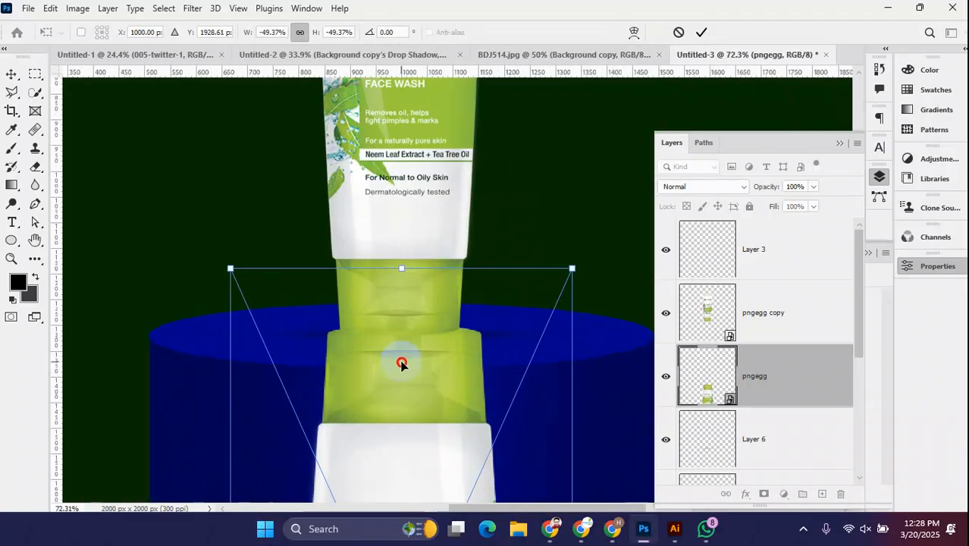
{"action": "left_click_drag", "start_coordinate": [417, 385], "coordinate": [411, 402]}
{"action": "scroll", "coordinate": [408, 379], "scroll_direction": "down", "scroll_amount": 5}
{"action": "scroll", "coordinate": [408, 379], "scroll_direction": "down", "scroll_amount": 4}
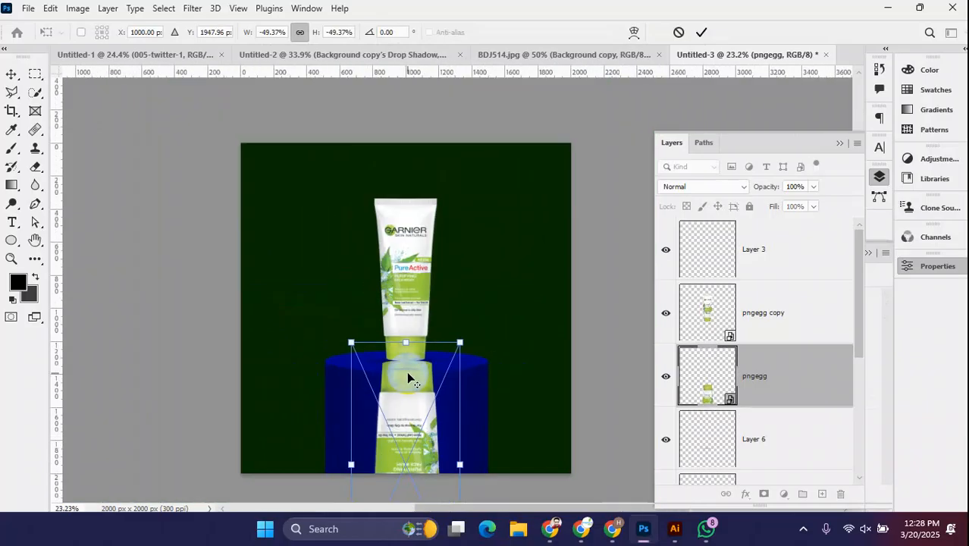
{"action": "left_click", "coordinate": [681, 32]}
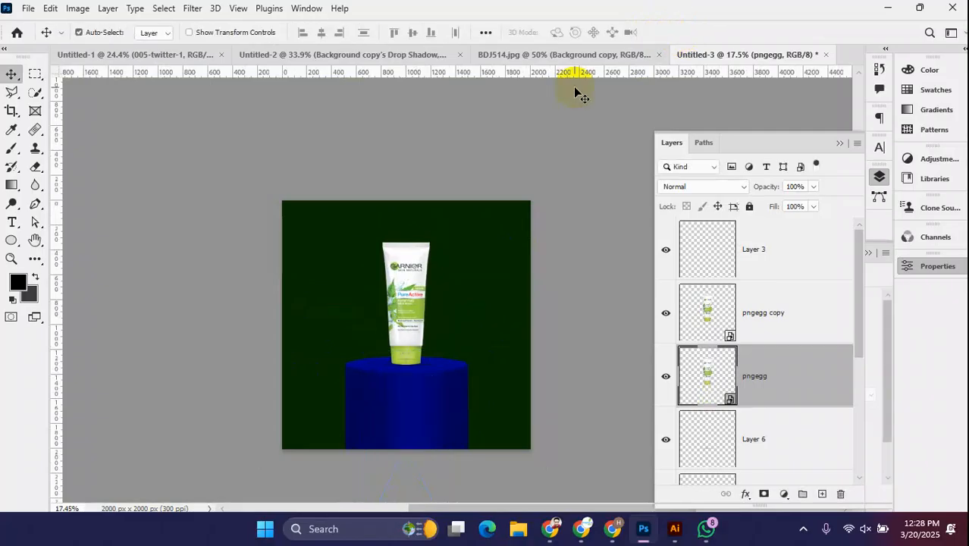
- Flip the original pngegg layer vertically and place it cap to cap directly below the upright tube as its reflection
{"action": "key", "text": "ctrl+t"}
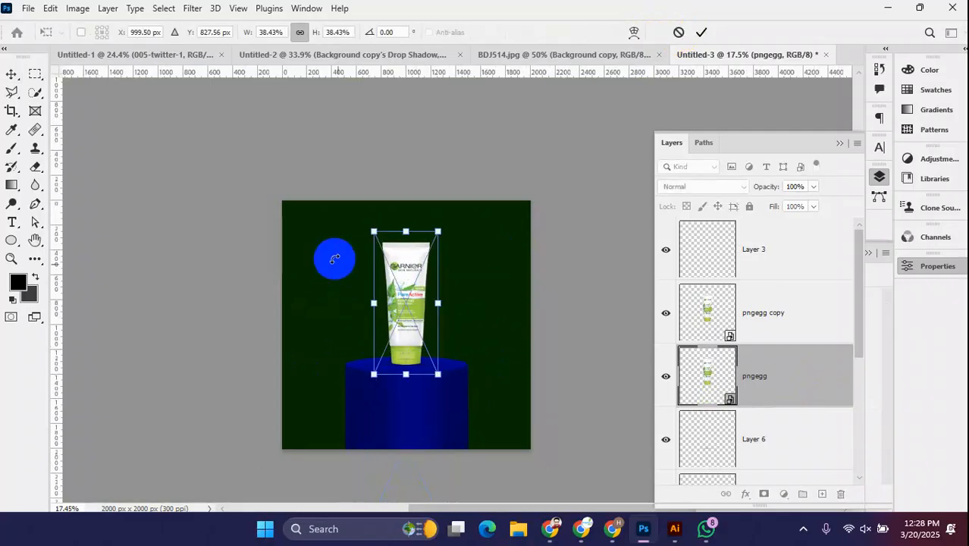
{"action": "right_click", "coordinate": [399, 232]}
{"action": "left_click", "coordinate": [447, 505]}
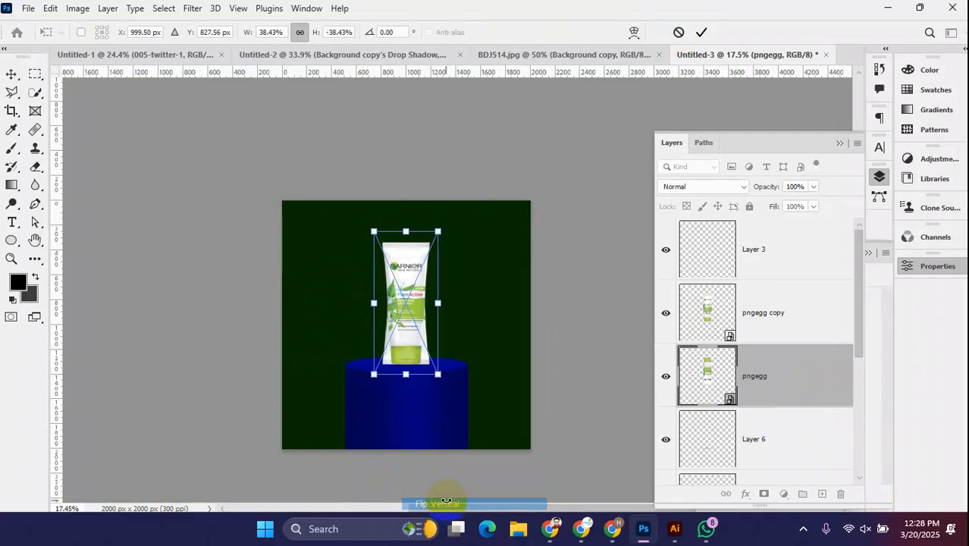
{"action": "left_click_drag", "start_coordinate": [411, 281], "coordinate": [411, 416]}
{"action": "scroll", "coordinate": [411, 402], "scroll_direction": "up", "scroll_amount": 10}
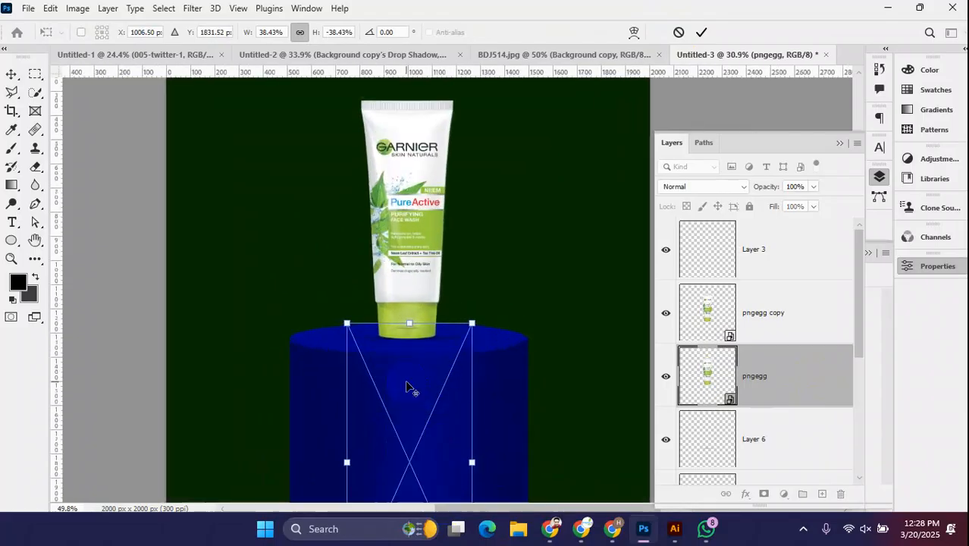
{"action": "left_click_drag", "start_coordinate": [405, 310], "coordinate": [454, 363]}
{"action": "left_click", "coordinate": [702, 32]}
- Move the contact shadow layer, Layer 6, above the flipped pngegg layer in the layer order
{"action": "left_click_drag", "start_coordinate": [746, 442], "coordinate": [761, 351]}
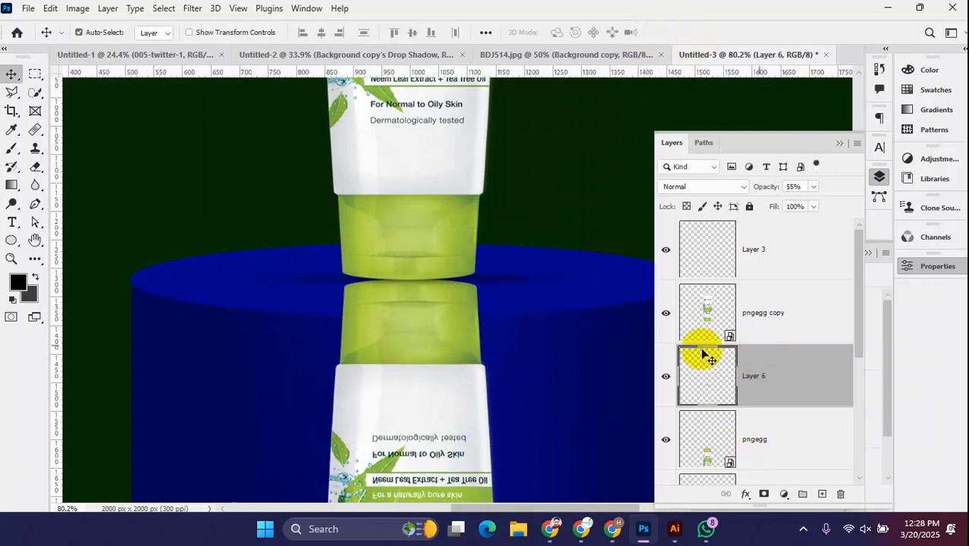
{"action": "scroll", "coordinate": [364, 370], "scroll_direction": "down", "scroll_amount": 5}
{"action": "scroll", "coordinate": [371, 368], "scroll_direction": "up", "scroll_amount": 3}
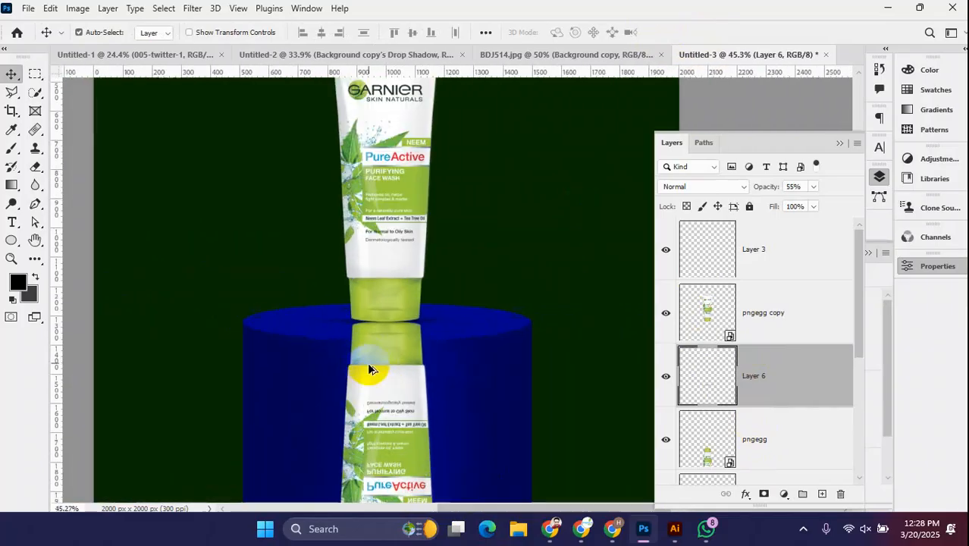
{"action": "left_click", "coordinate": [384, 418]}
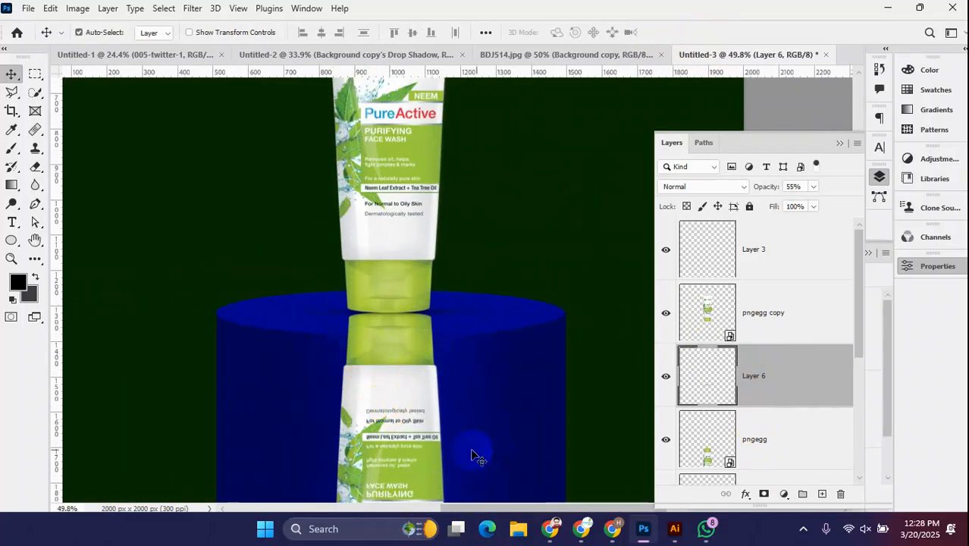
{"action": "scroll", "coordinate": [810, 319], "scroll_direction": "down", "scroll_amount": 3}
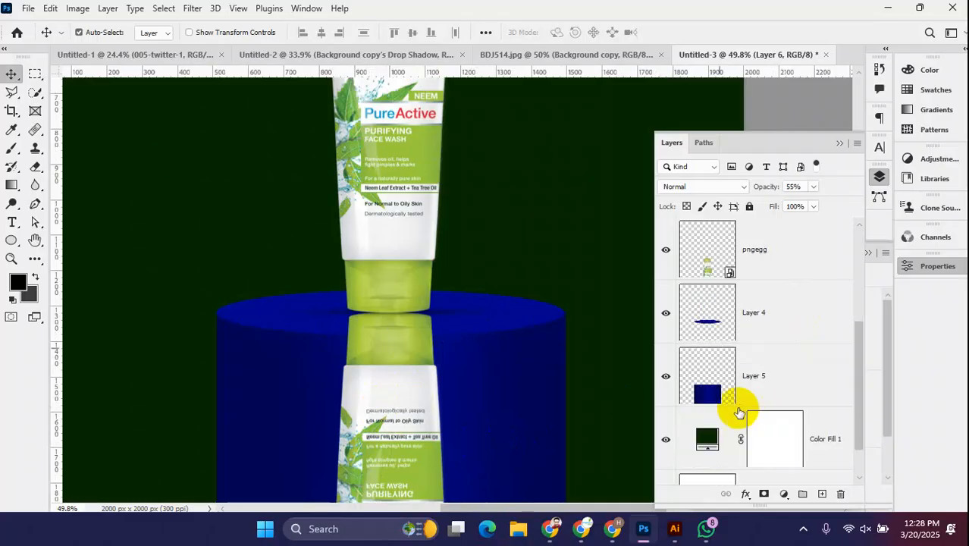
- Load the pixels of the podium's body layer, Layer 5, as a selection
{"action": "left_click", "coordinate": [545, 314]}
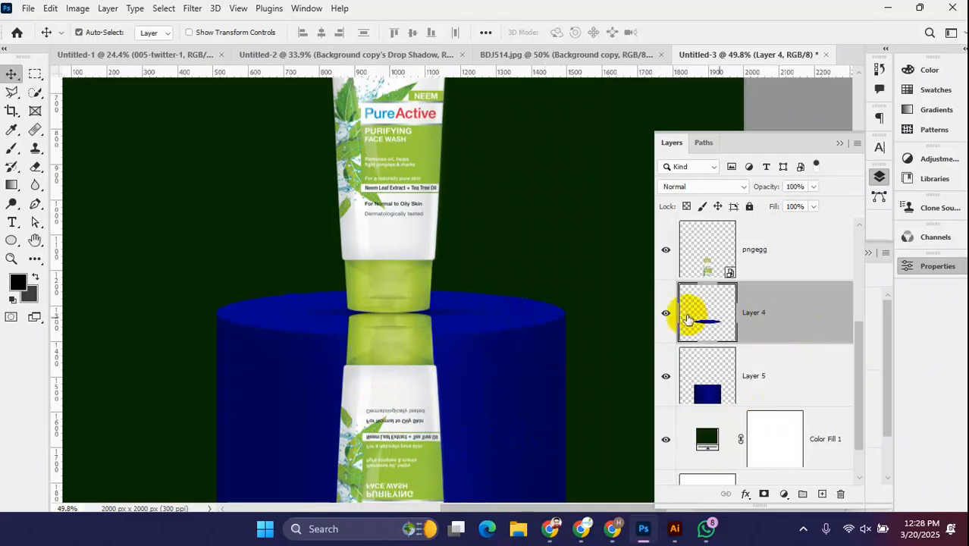
{"action": "right_click", "coordinate": [712, 375]}
{"action": "left_click", "coordinate": [750, 130]}
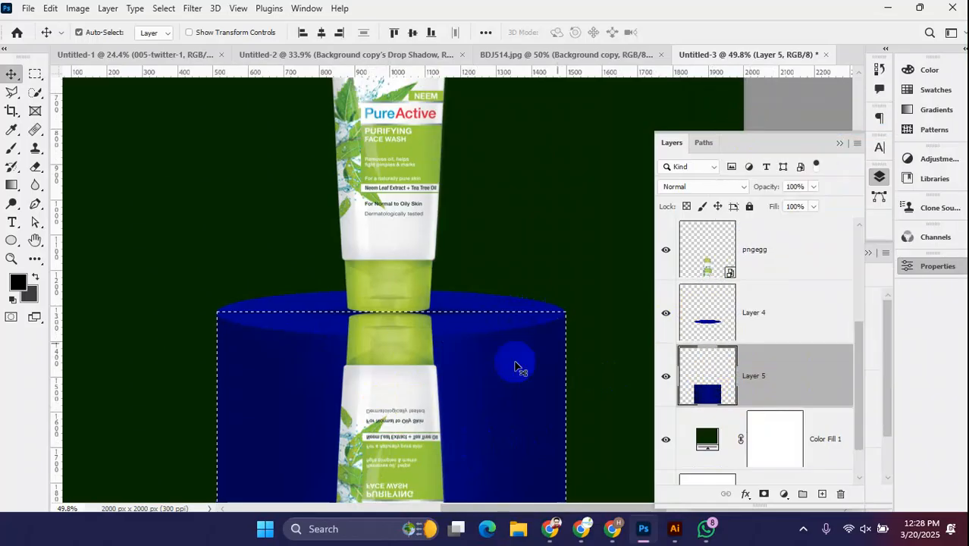
{"action": "scroll", "coordinate": [404, 346], "scroll_direction": "down", "scroll_amount": 2}
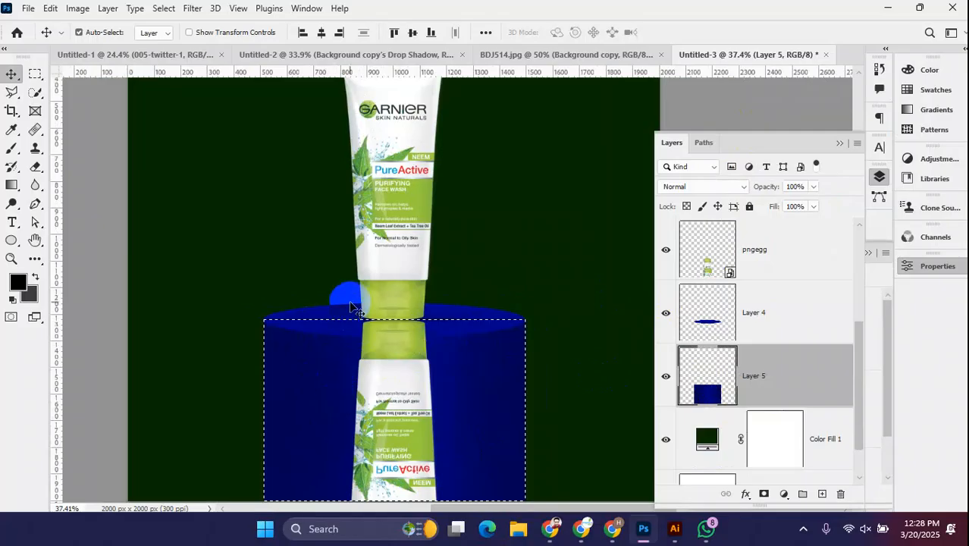
- Load the pixels of the podium's top ellipse, Layer 4, as a selection and invert that selection
{"action": "left_click", "coordinate": [709, 313]}
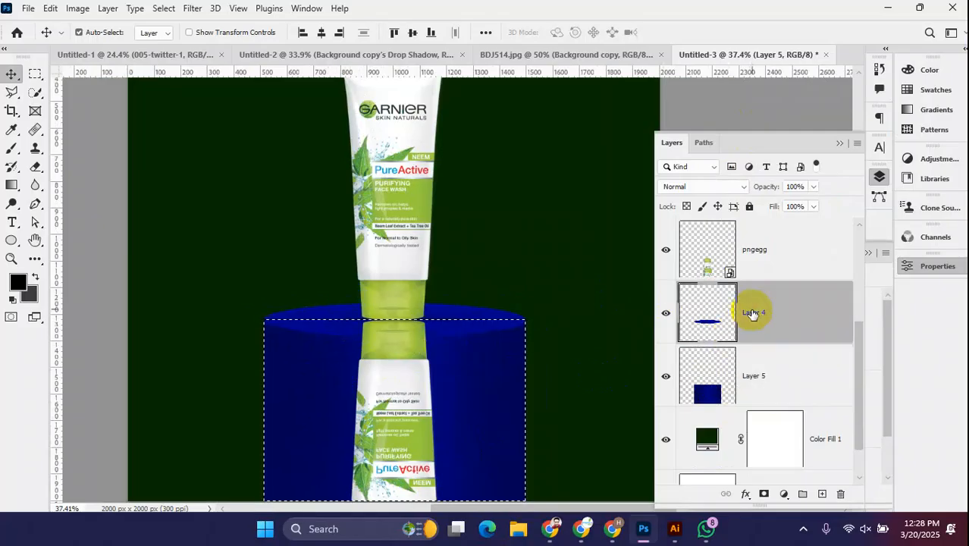
{"action": "right_click", "coordinate": [704, 313]}
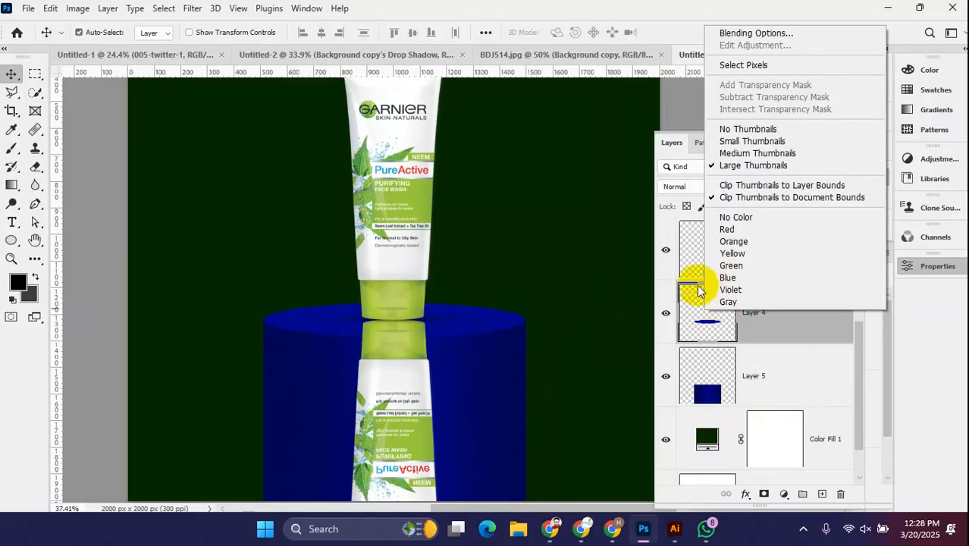
{"action": "left_click", "coordinate": [745, 68]}
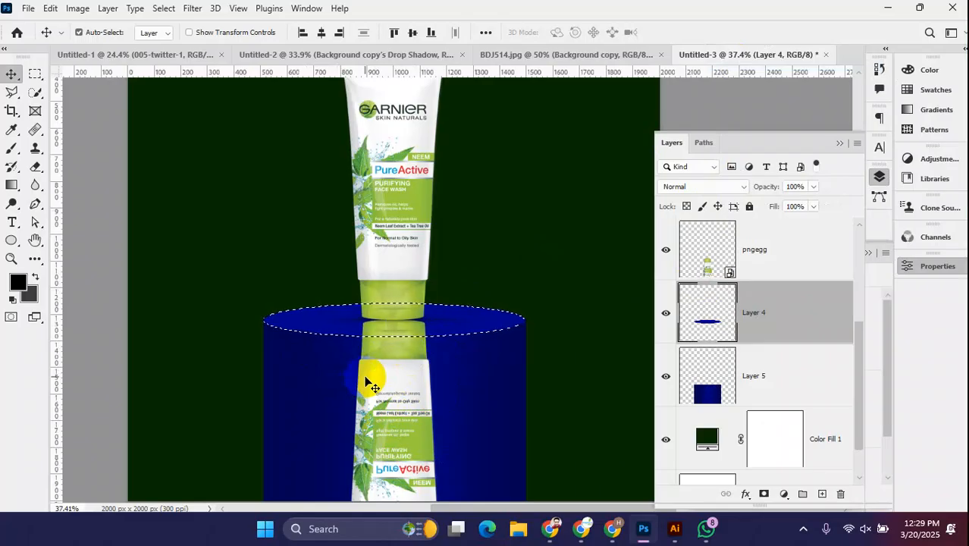
{"action": "left_click", "coordinate": [163, 9]}
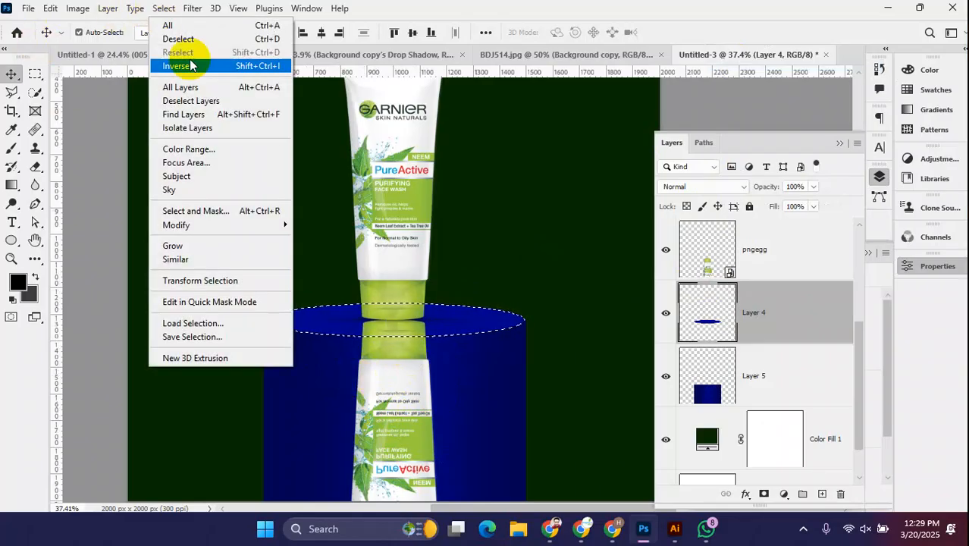
{"action": "left_click", "coordinate": [250, 68]}
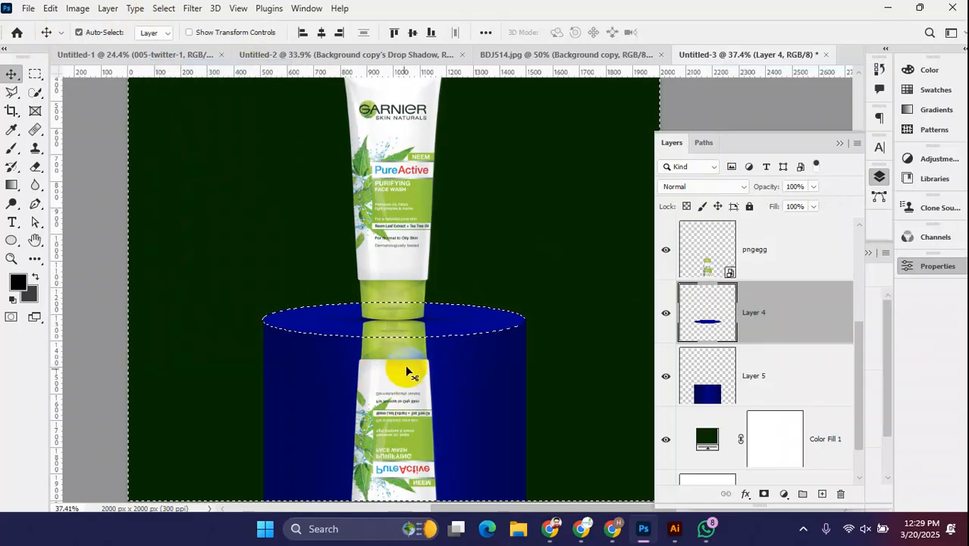
{"action": "scroll", "coordinate": [405, 369], "scroll_direction": "down", "scroll_amount": 2}
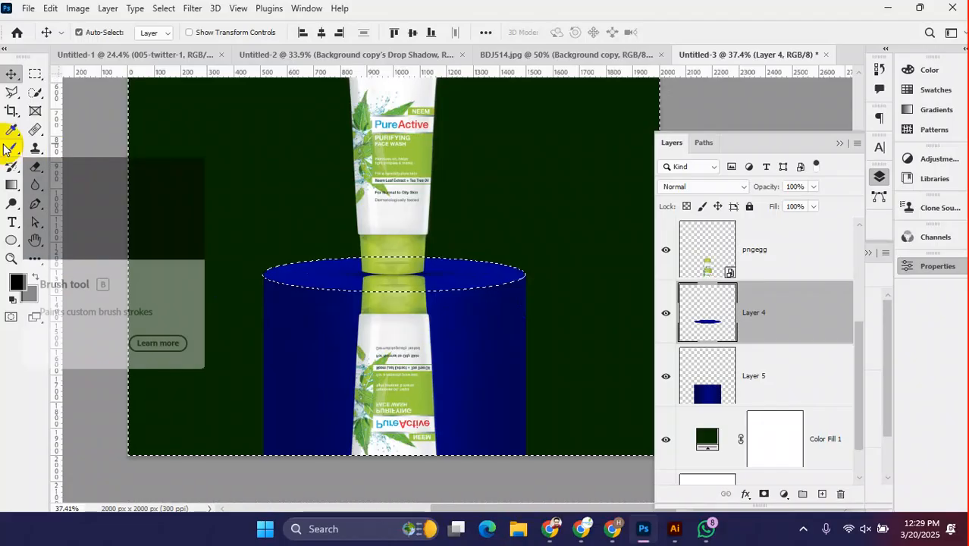
- Rasterize the flipped pngegg layer and erase its reflection outside the podium's top ellipse with a 900 px eraser
{"action": "left_click", "coordinate": [36, 168]}
{"action": "left_click", "coordinate": [85, 167]}
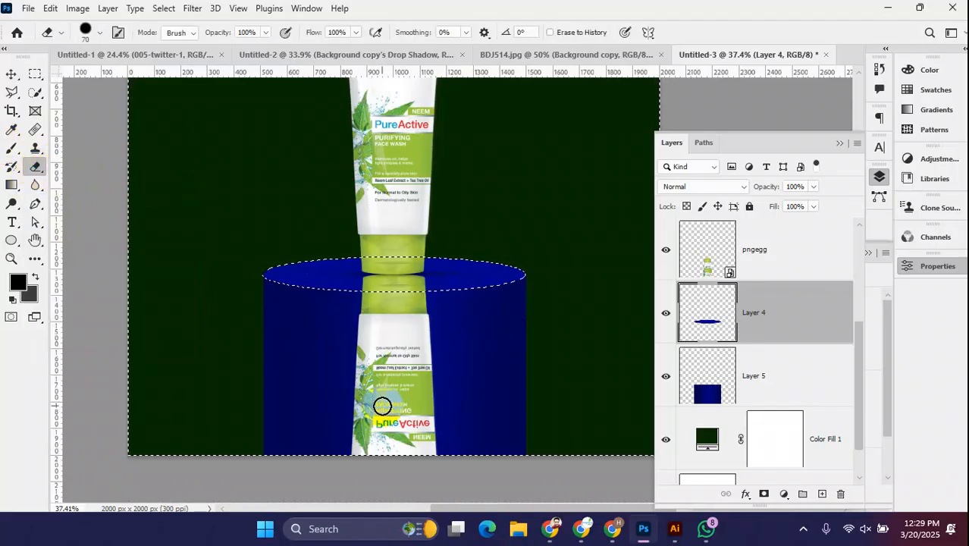
{"action": "key", "text": "bracketright"}
{"action": "key", "text": "bracketright"}
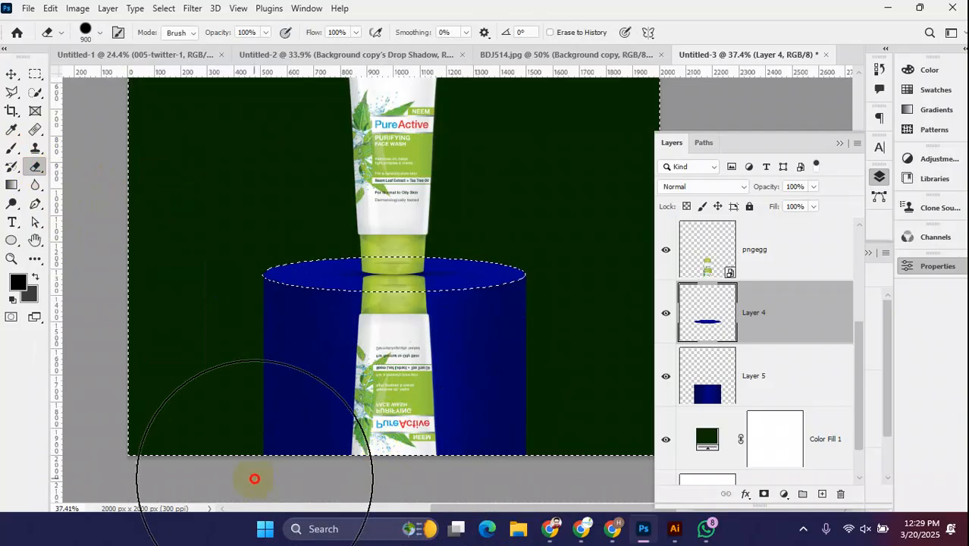
{"action": "left_click", "coordinate": [802, 258]}
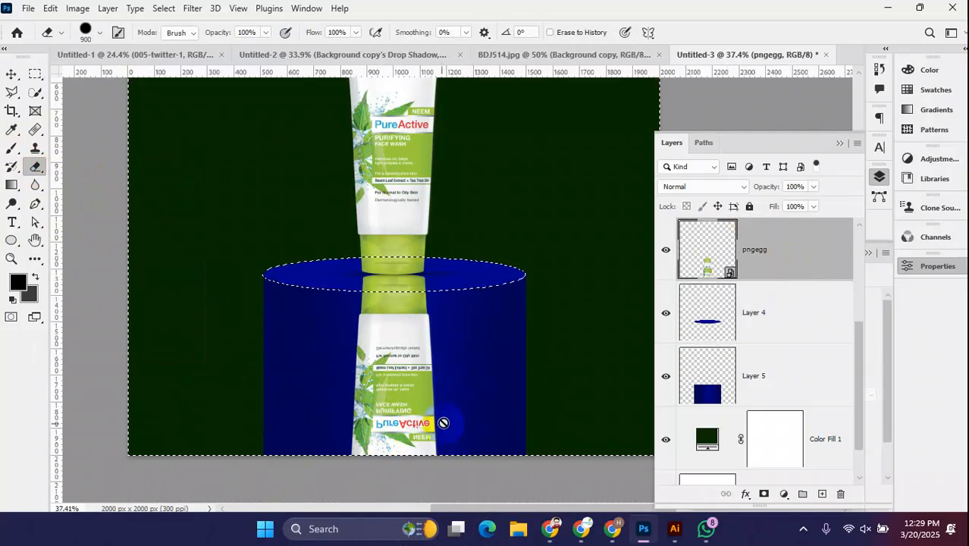
{"action": "right_click", "coordinate": [764, 259]}
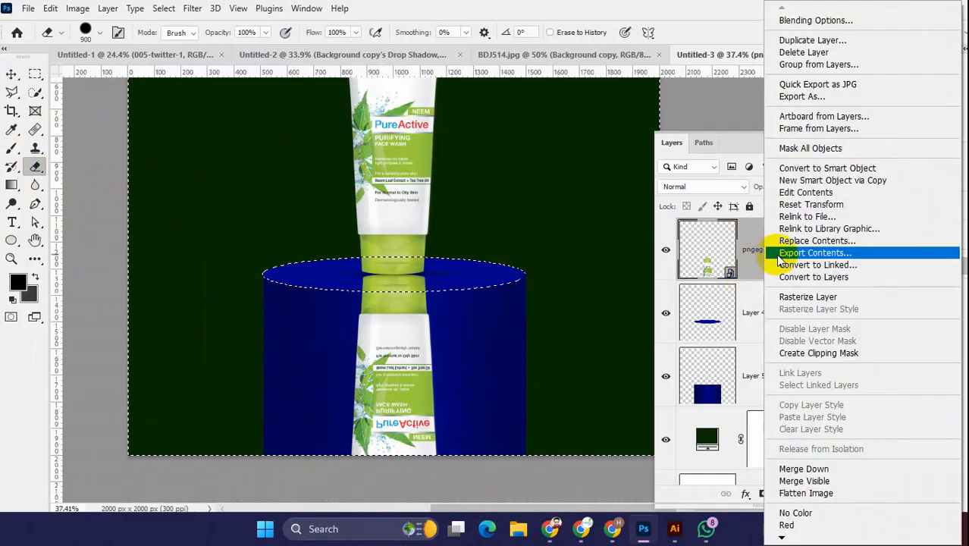
{"action": "left_click", "coordinate": [817, 301]}
{"action": "mouse_move", "coordinate": [250, 485]}
{"action": "left_mouse_down"}
{"action": "mouse_move", "coordinate": [314, 444]}
{"action": "mouse_move", "coordinate": [320, 418]}
{"action": "mouse_move", "coordinate": [354, 419]}
{"action": "mouse_move", "coordinate": [357, 372]}
{"action": "left_mouse_up"}
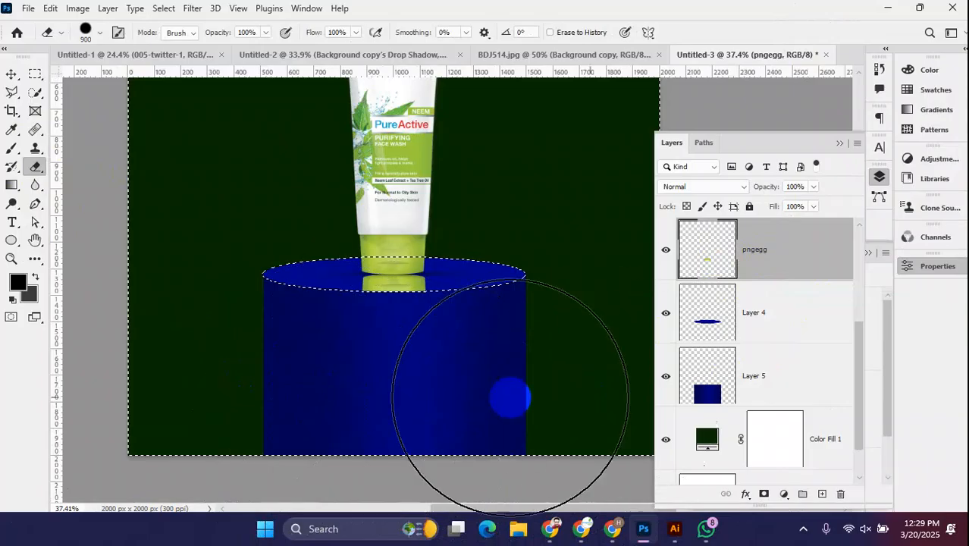
- Lower the opacity of the reflection layer, pngegg, to 46% and clear the selection
{"action": "left_click", "coordinate": [12, 74]}
{"action": "scroll", "coordinate": [769, 282], "scroll_direction": "up", "scroll_amount": 3}
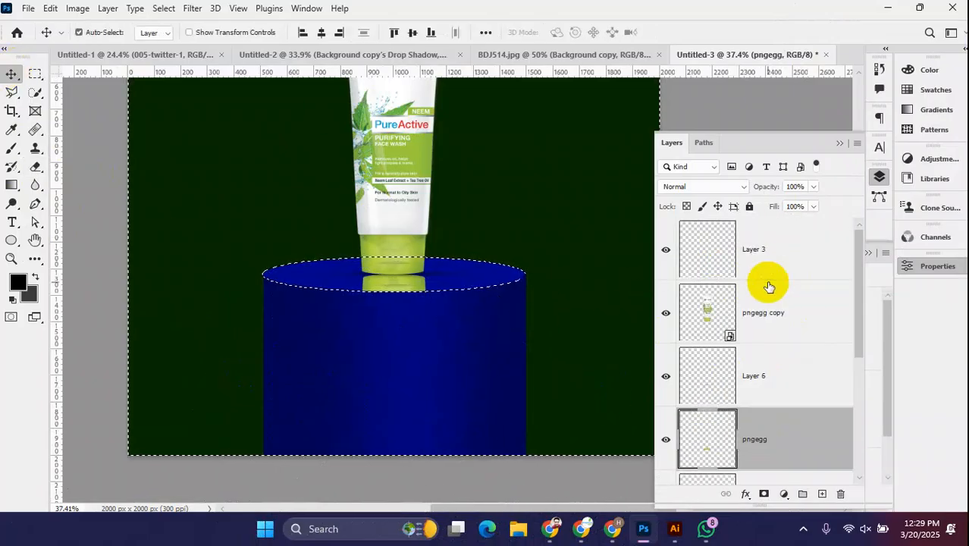
{"action": "left_click", "coordinate": [813, 187]}
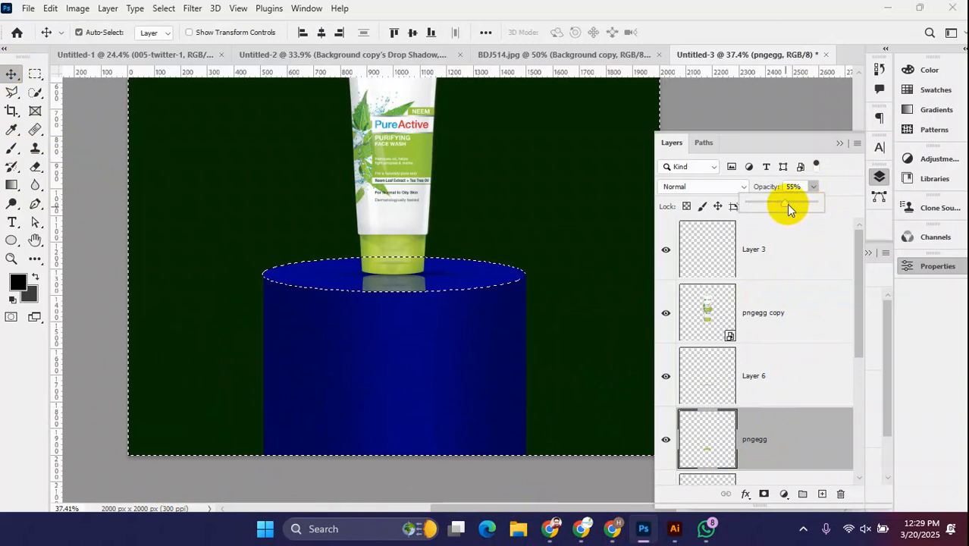
{"action": "left_click", "coordinate": [804, 143]}
{"action": "key", "text": "ctrl+d"}
{"action": "scroll", "coordinate": [375, 305], "scroll_direction": "down", "scroll_amount": 10}
{"action": "left_click_drag", "start_coordinate": [390, 265], "coordinate": [394, 339]}
{"action": "scroll", "coordinate": [393, 349], "scroll_direction": "up", "scroll_amount": 5}
- Recolor the Color Fill 1 background with the light green 92c33e sampled from the tube's label
{"action": "scroll", "coordinate": [394, 348], "scroll_direction": "down", "scroll_amount": 5}
{"action": "scroll", "coordinate": [756, 430], "scroll_direction": "down", "scroll_amount": 5}
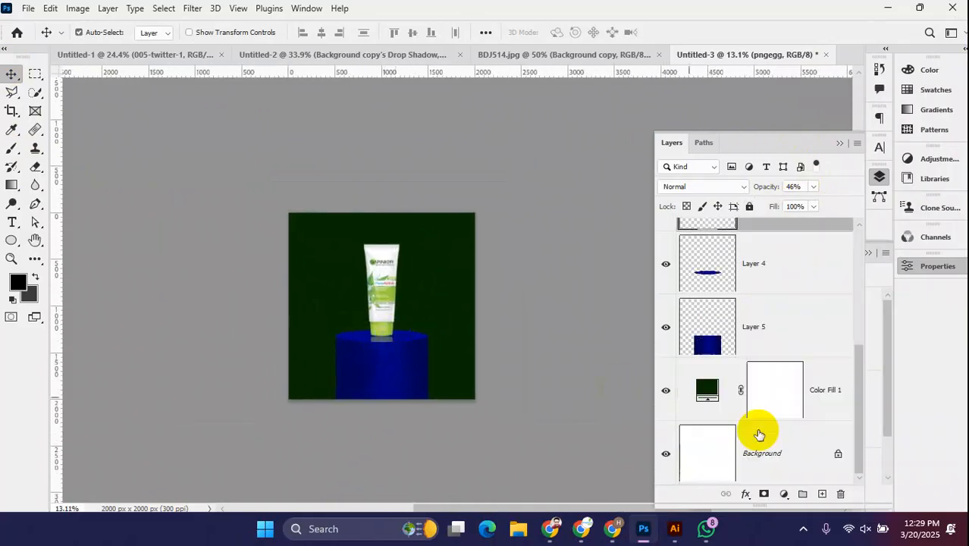
{"action": "double_click", "coordinate": [705, 388]}
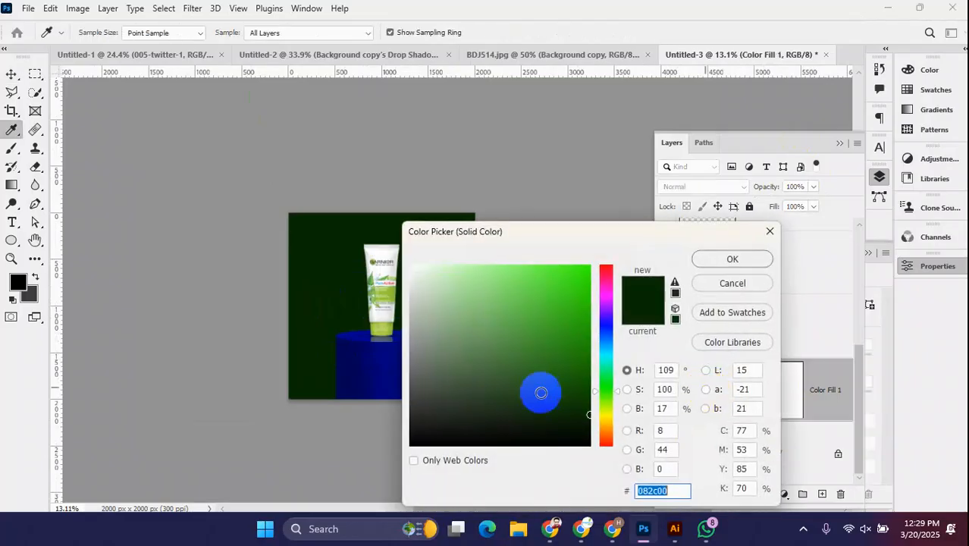
{"action": "left_click", "coordinate": [392, 296]}
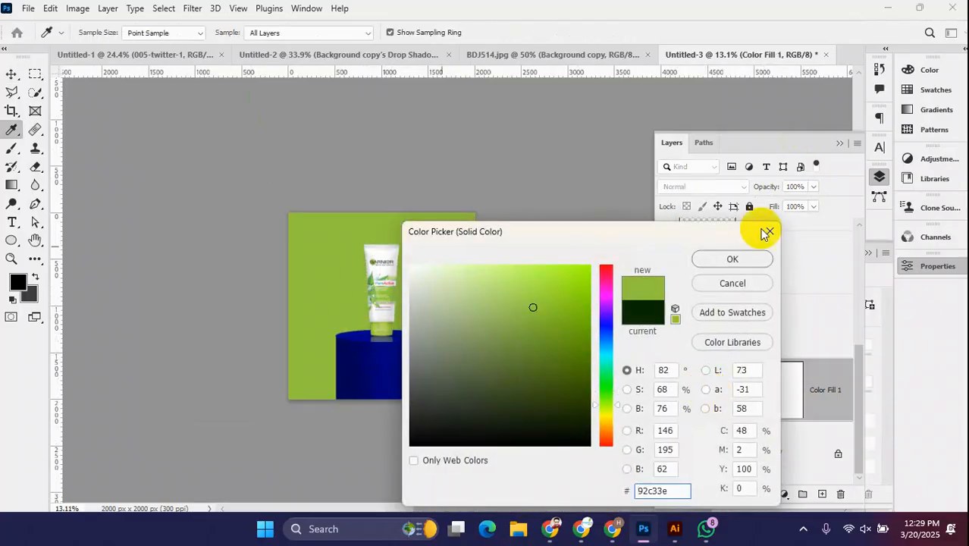
{"action": "left_click", "coordinate": [722, 258]}
{"action": "scroll", "coordinate": [444, 334], "scroll_direction": "up", "scroll_amount": 8}
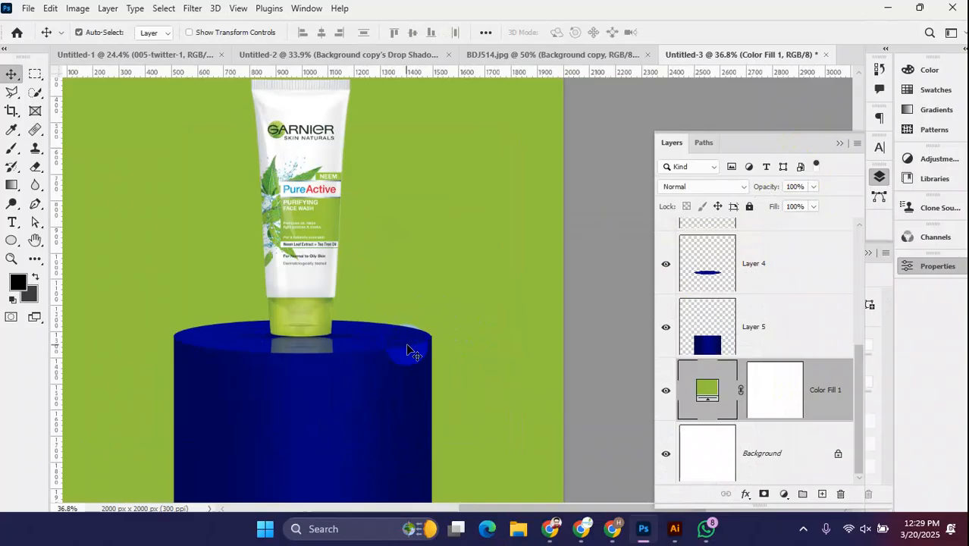
- Recolor the Color Fill 1 background with a dark navy blue sampled from the podium and adjusted in brightness
{"action": "double_click", "coordinate": [703, 394]}
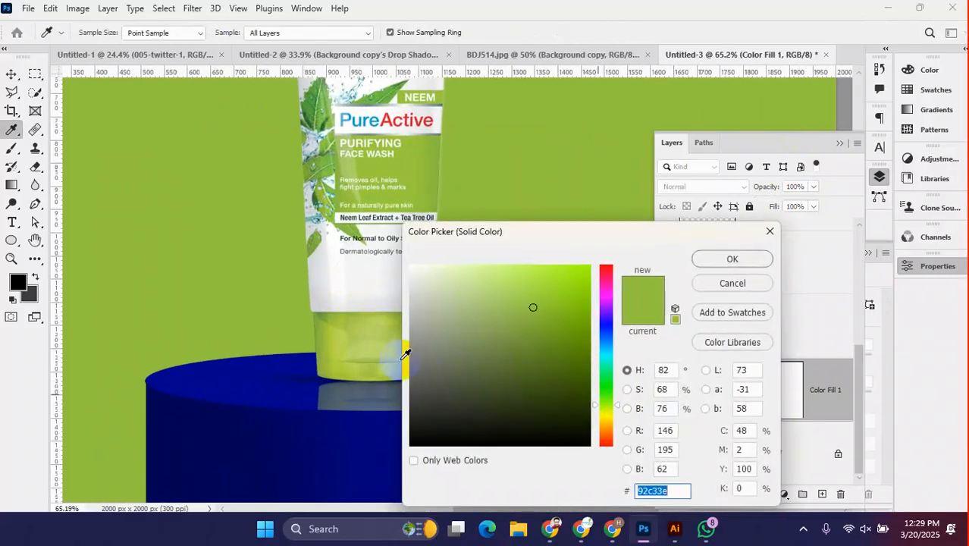
{"action": "left_click", "coordinate": [246, 392]}
{"action": "left_click", "coordinate": [273, 435]}
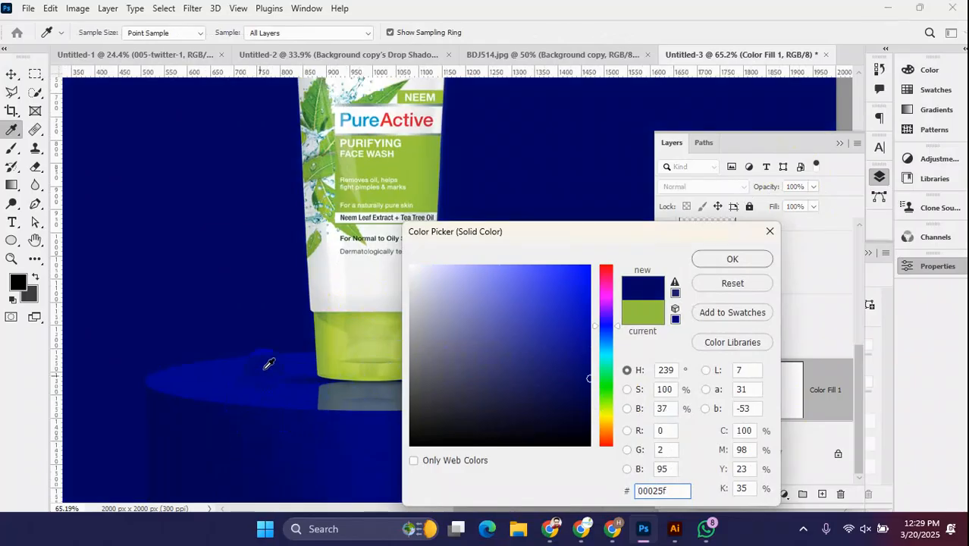
{"action": "left_click_drag", "start_coordinate": [591, 348], "coordinate": [591, 381]}
{"action": "left_click", "coordinate": [719, 259]}
{"action": "scroll", "coordinate": [301, 353], "scroll_direction": "down", "scroll_amount": 3}
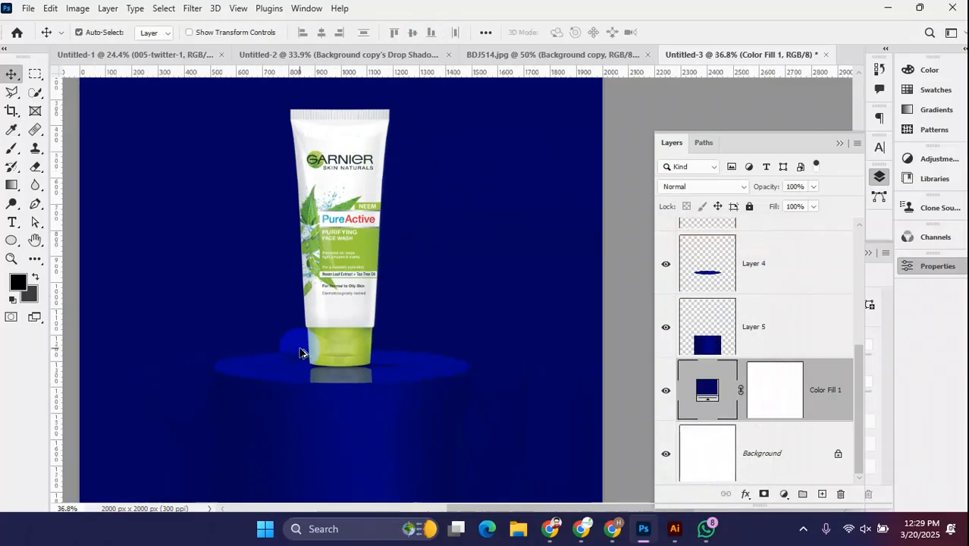
{"action": "scroll", "coordinate": [302, 353], "scroll_direction": "down", "scroll_amount": 3}
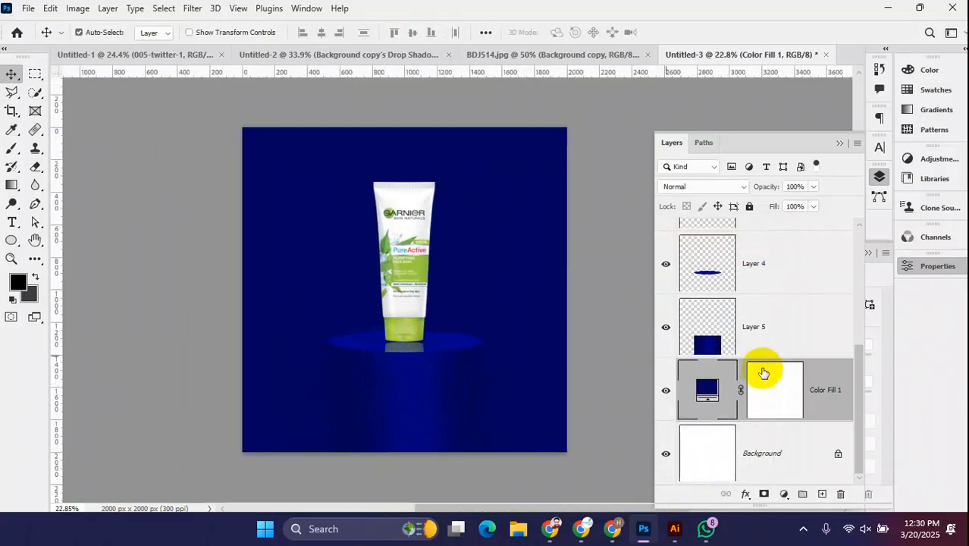
- Lock the Color Fill 1 layer and spread the tube and podium into two sets, the original further left and a duplicate on the right
{"action": "left_click", "coordinate": [749, 207]}
{"action": "left_click_drag", "start_coordinate": [447, 341], "coordinate": [351, 415]}
{"action": "left_click_drag", "start_coordinate": [416, 389], "coordinate": [484, 384]}
- Scale the duplicated tube and podium to 67.51% and place them in the design's lower right, centred at X 1471.50 px, Y 1641.50 px
{"action": "key", "text": "ctrl+t"}
{"action": "left_click_drag", "start_coordinate": [491, 180], "coordinate": [495, 281]}
{"action": "left_click_drag", "start_coordinate": [489, 414], "coordinate": [474, 422]}
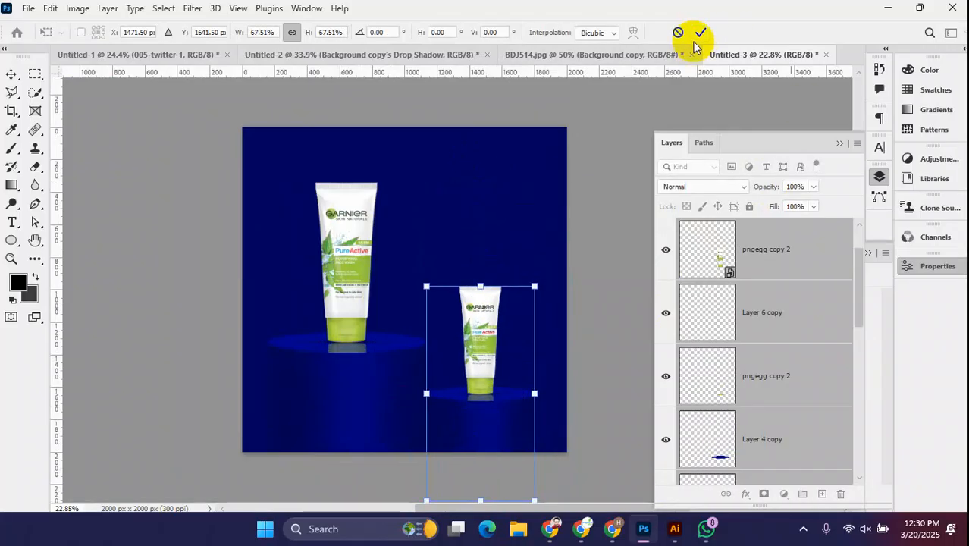
{"action": "left_click", "coordinate": [701, 32]}
- Add the white text GARNIER in Roboto Regular to the right of the large tube's upper half and start a free transform on it
{"action": "scroll", "coordinate": [465, 394], "scroll_direction": "down", "scroll_amount": 3}
{"action": "scroll", "coordinate": [476, 297], "scroll_direction": "up", "scroll_amount": 5}
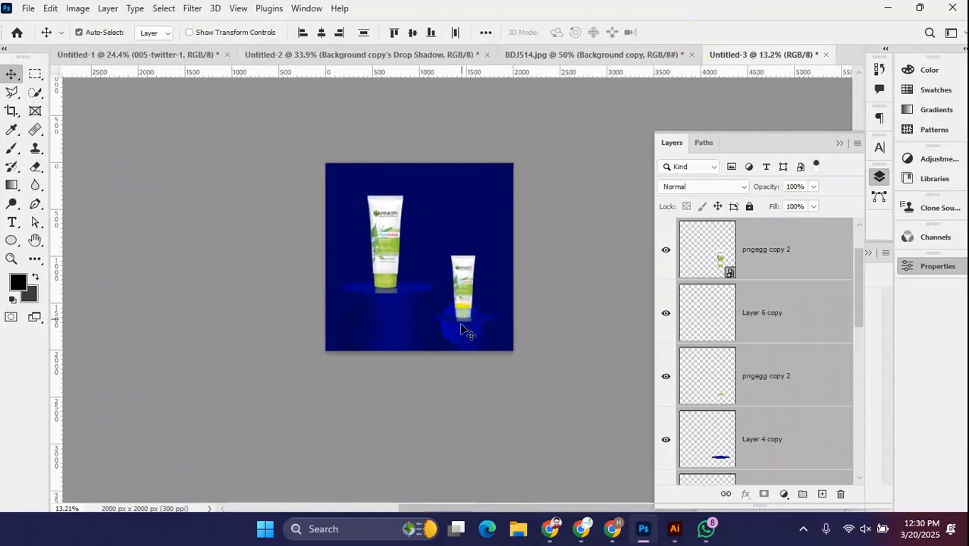
{"action": "scroll", "coordinate": [414, 277], "scroll_direction": "down", "scroll_amount": 2}
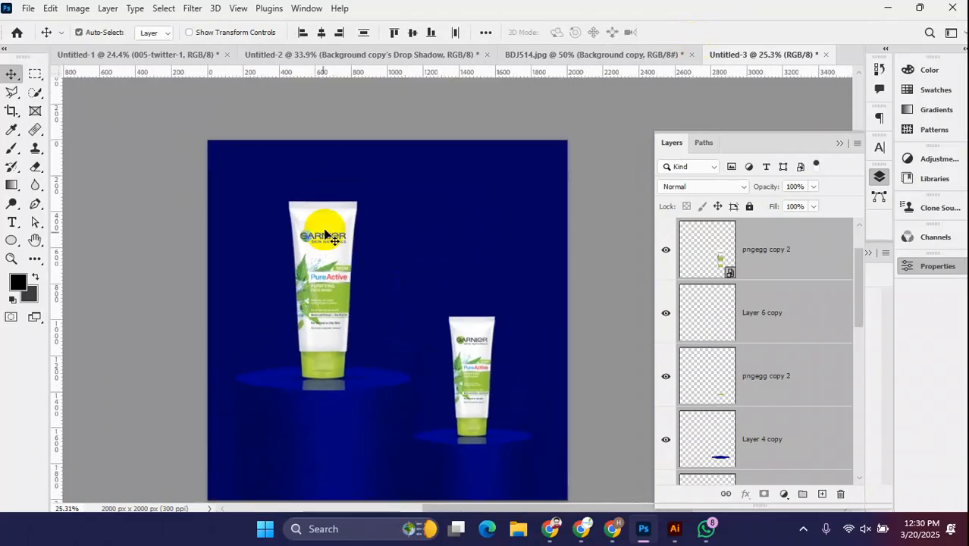
{"action": "scroll", "coordinate": [375, 250], "scroll_direction": "up", "scroll_amount": 4}
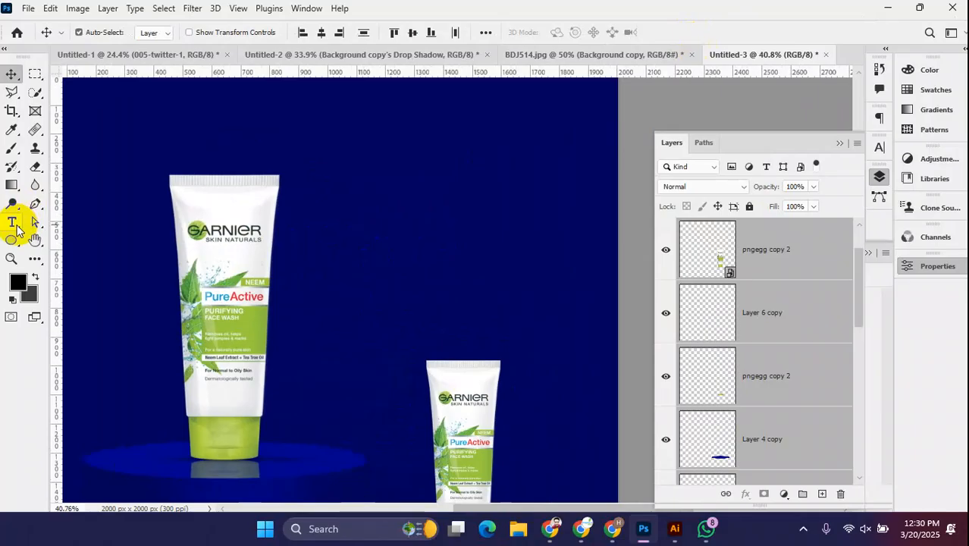
{"action": "key", "text": "t"}
{"action": "left_click", "coordinate": [374, 232]}
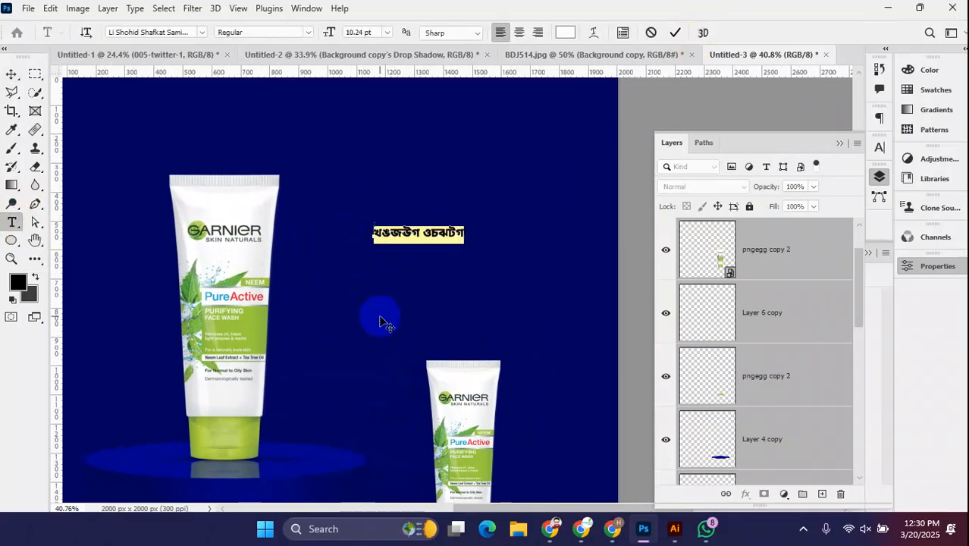
{"action": "left_click", "coordinate": [178, 33]}
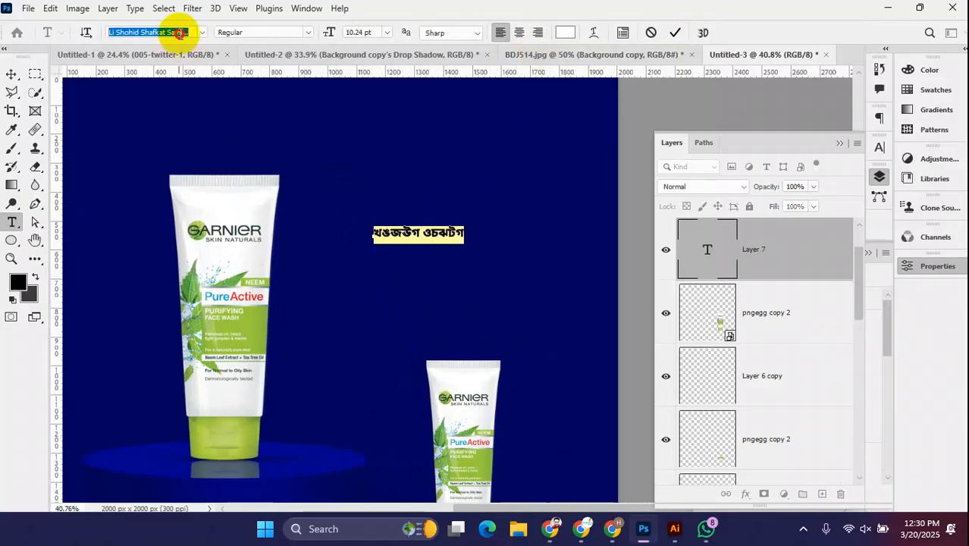
{"action": "type", "text": "Roboto"}
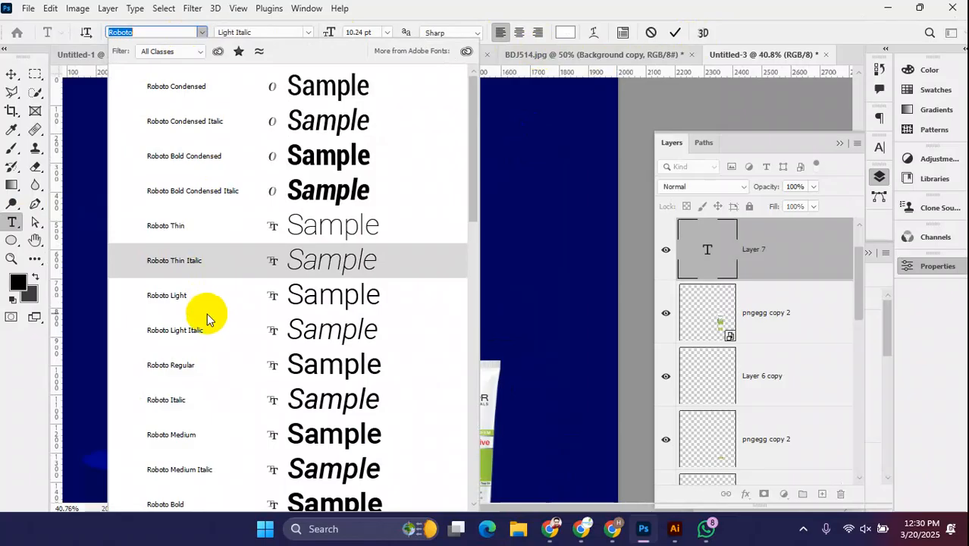
{"action": "left_click", "coordinate": [203, 370]}
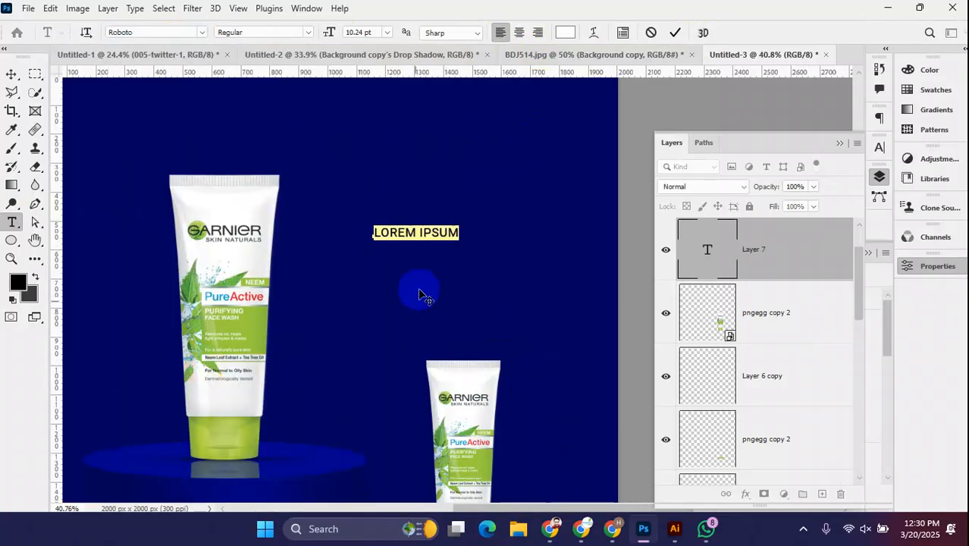
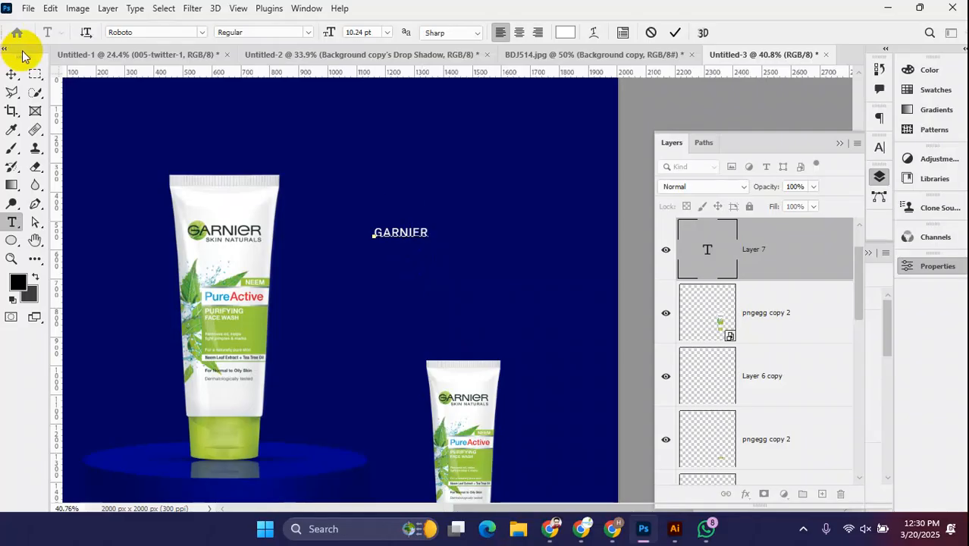
{"action": "left_click", "coordinate": [12, 76]}
{"action": "left_click", "coordinate": [429, 236]}
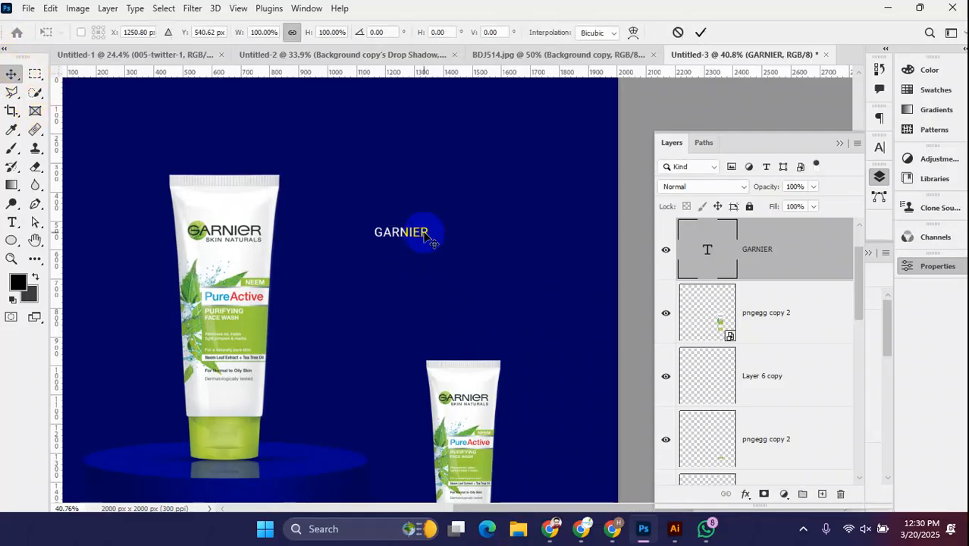
- Enlarge the GARNIER text to about 490% and position it beside the large tube, above the small one
{"action": "left_click_drag", "start_coordinate": [427, 241], "coordinate": [547, 295]}
{"action": "left_click_drag", "start_coordinate": [524, 263], "coordinate": [442, 182]}
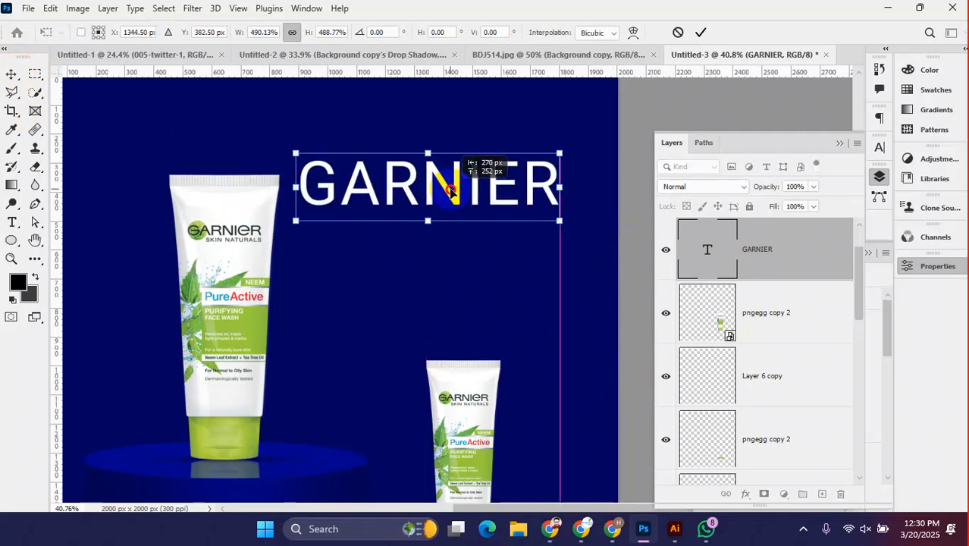
{"action": "left_click", "coordinate": [701, 31]}
{"action": "scroll", "coordinate": [353, 263], "scroll_direction": "down", "scroll_amount": 5}
{"action": "left_click_drag", "start_coordinate": [390, 258], "coordinate": [409, 287]}
{"action": "left_click_drag", "start_coordinate": [437, 243], "coordinate": [439, 285]}
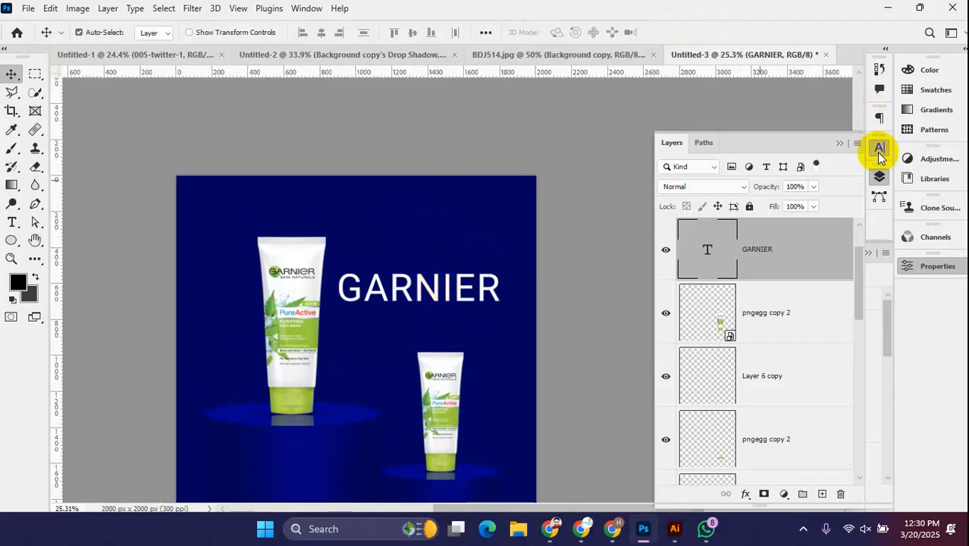
- Set the GARNIER heading's Roboto font style to Black, then deselect the text layer
{"action": "left_click", "coordinate": [880, 147]}
{"action": "left_click", "coordinate": [848, 169]}
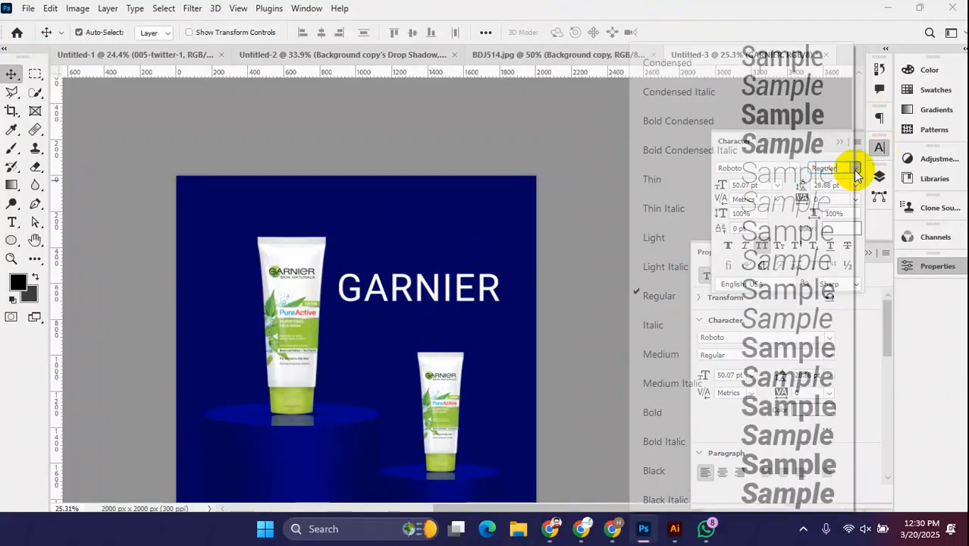
{"action": "left_click", "coordinate": [778, 471]}
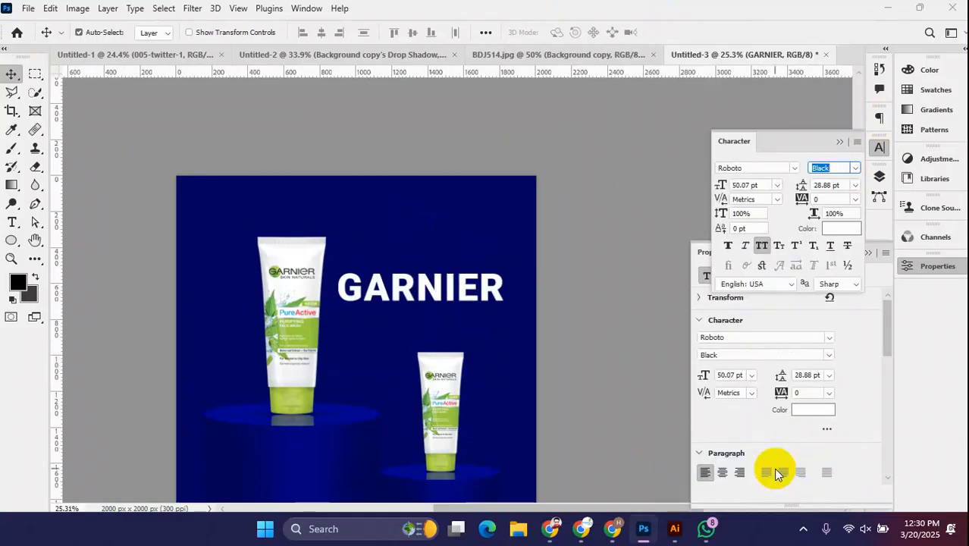
{"action": "left_click", "coordinate": [429, 326]}
{"action": "scroll", "coordinate": [427, 317], "scroll_direction": "down", "scroll_amount": 4}
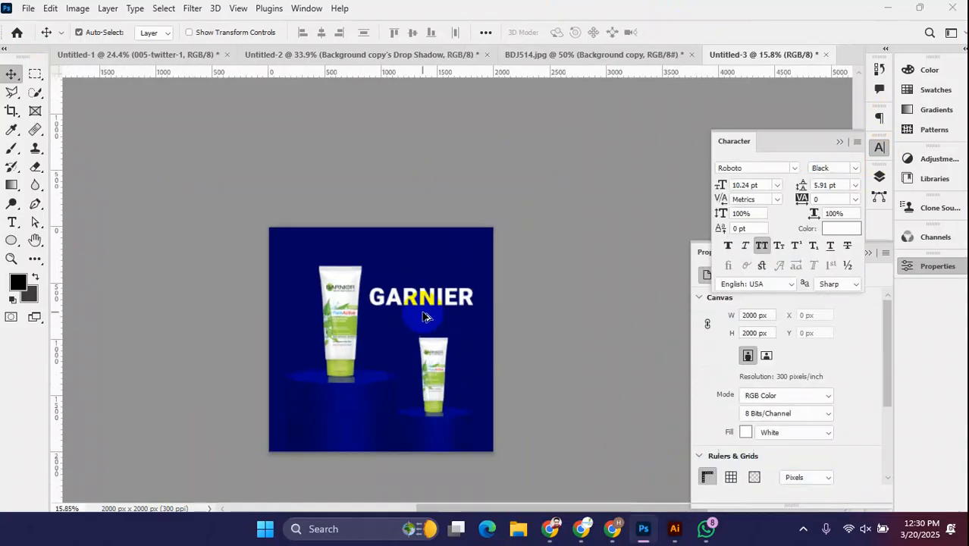
{"action": "left_click_drag", "start_coordinate": [427, 314], "coordinate": [347, 263]}
{"action": "scroll", "coordinate": [318, 246], "scroll_direction": "up", "scroll_amount": 5}
{"action": "scroll", "coordinate": [318, 247], "scroll_direction": "up", "scroll_amount": 2}
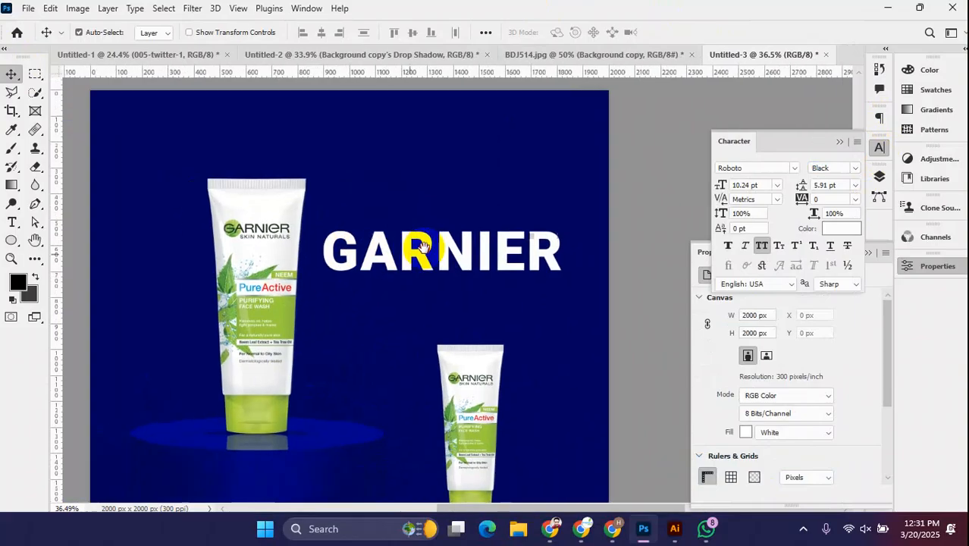
{"action": "scroll", "coordinate": [396, 273], "scroll_direction": "down", "scroll_amount": 3}
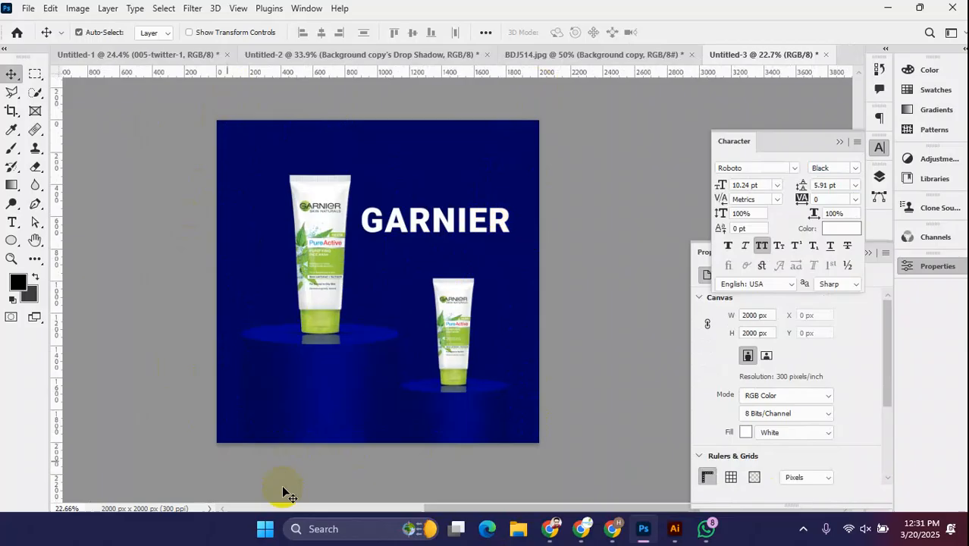
- Choose the Brush tool and add a new empty layer directly above the blue colour fill layer
{"action": "left_click", "coordinate": [11, 149]}
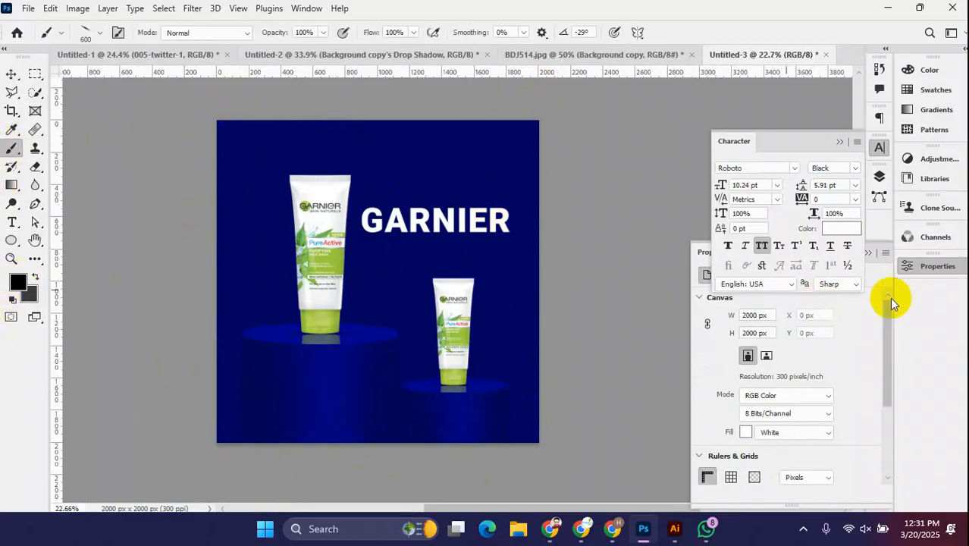
{"action": "left_click", "coordinate": [870, 253]}
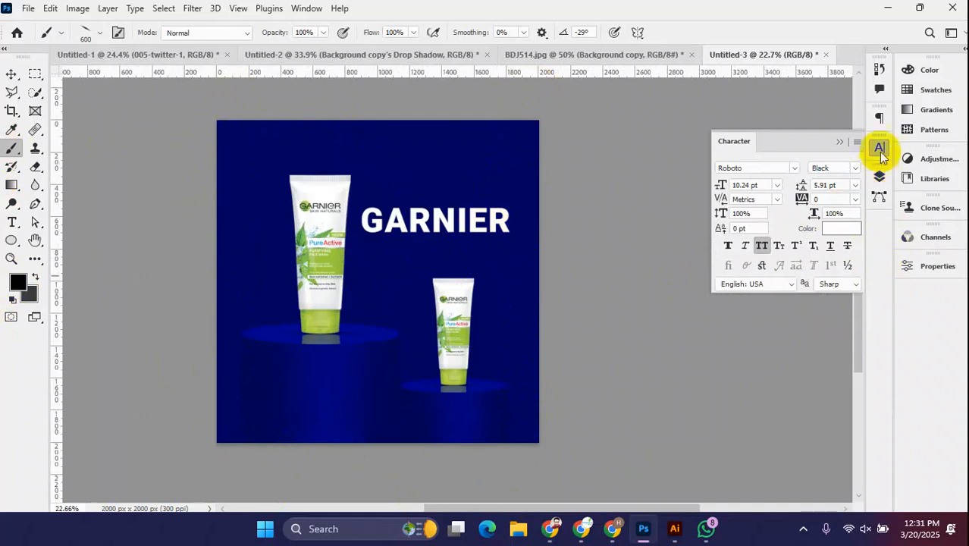
{"action": "left_click", "coordinate": [880, 176]}
{"action": "scroll", "coordinate": [755, 390], "scroll_direction": "down", "scroll_amount": 5}
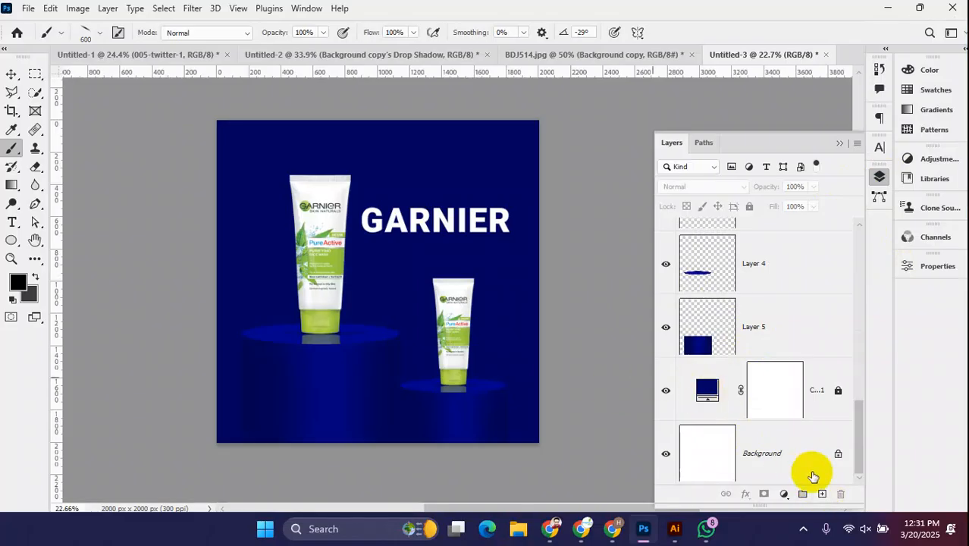
{"action": "left_click", "coordinate": [823, 494]}
{"action": "scroll", "coordinate": [797, 255], "scroll_direction": "down", "scroll_amount": 1}
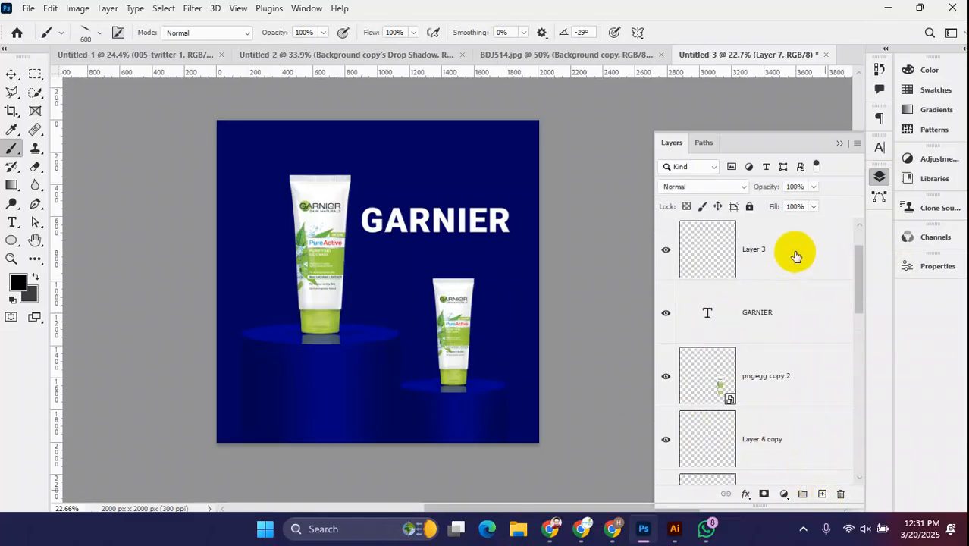
{"action": "scroll", "coordinate": [782, 341], "scroll_direction": "up", "scroll_amount": 1}
{"action": "scroll", "coordinate": [781, 409], "scroll_direction": "down", "scroll_amount": 5}
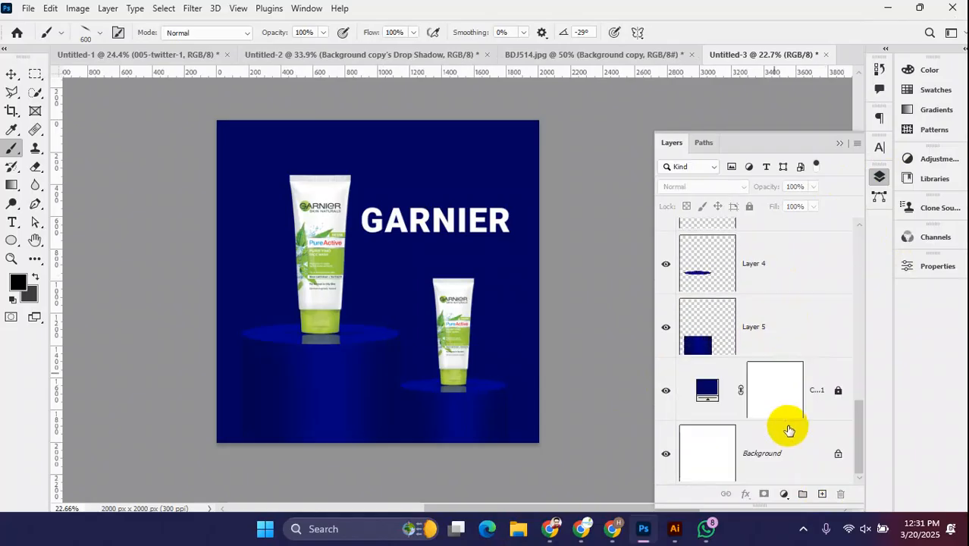
{"action": "left_click", "coordinate": [813, 394]}
{"action": "left_click", "coordinate": [821, 495]}
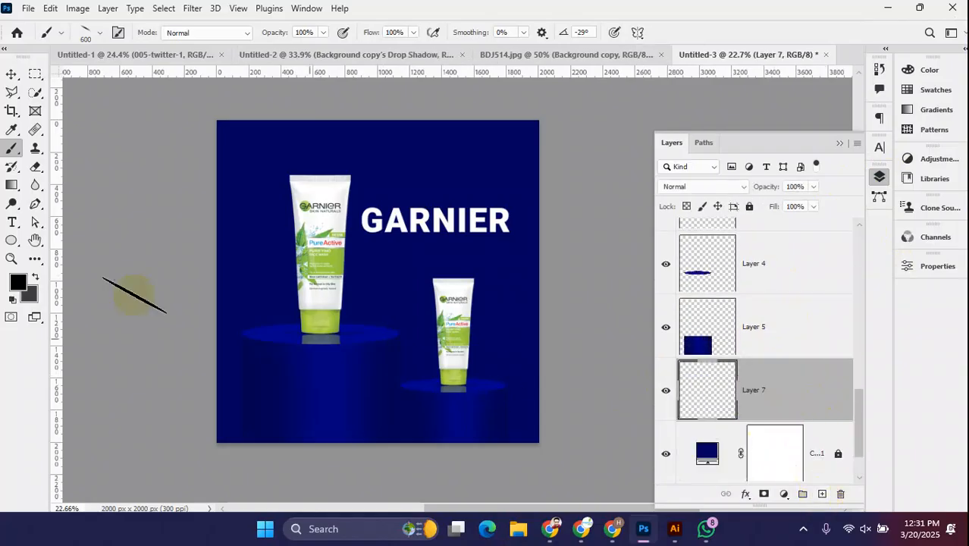
- Set the foreground colour to blue 0003a7 and return to the Brush tool
{"action": "left_click", "coordinate": [18, 283]}
{"action": "left_click", "coordinate": [550, 301]}
{"action": "left_click_drag", "start_coordinate": [550, 301], "coordinate": [612, 314]}
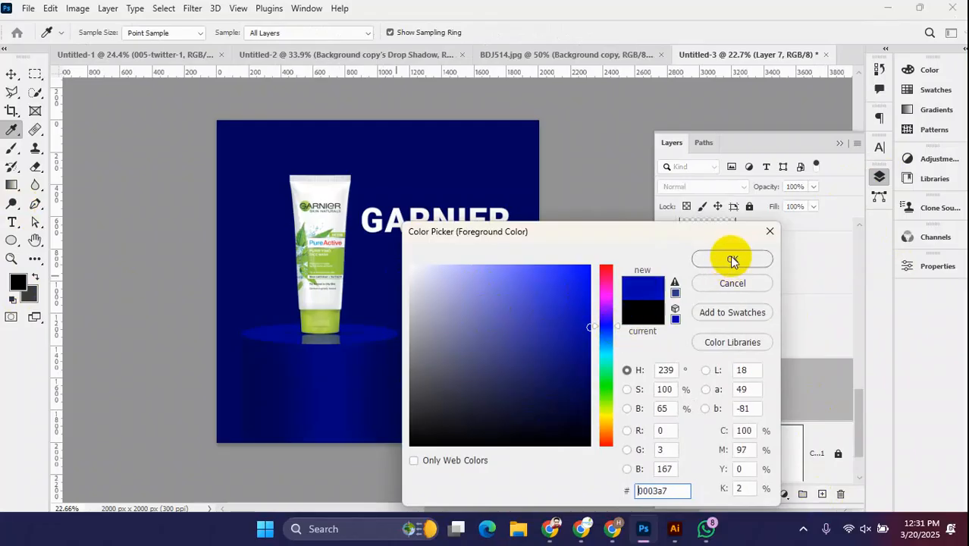
{"action": "left_click", "coordinate": [732, 258]}
{"action": "key", "text": "b"}
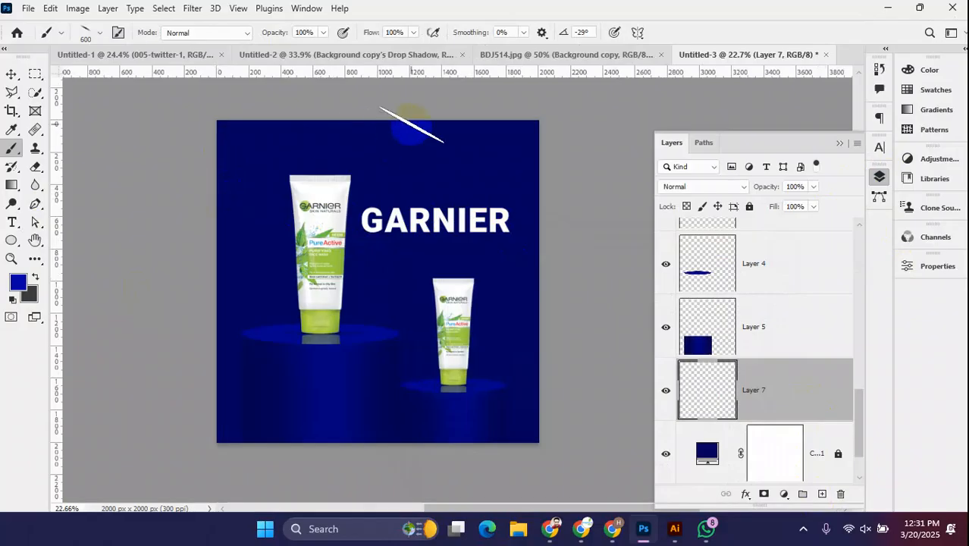
- Switch to the Soft Round brush at a 0° angle and try a vertical blue stroke along the canvas's left edge
{"action": "right_click", "coordinate": [430, 162]}
{"action": "mouse_move", "coordinate": [424, 157]}
{"action": "left_mouse_down"}
{"action": "mouse_move", "coordinate": [447, 148]}
{"action": "mouse_move", "coordinate": [430, 160]}
{"action": "left_mouse_up"}
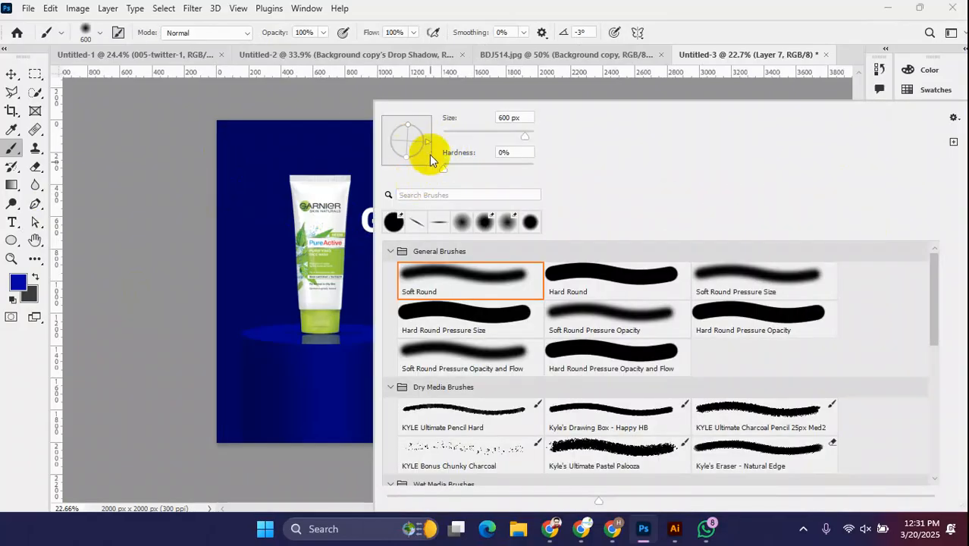
{"action": "left_click", "coordinate": [726, 6]}
{"action": "left_click_drag", "start_coordinate": [204, 112], "coordinate": [200, 518]}
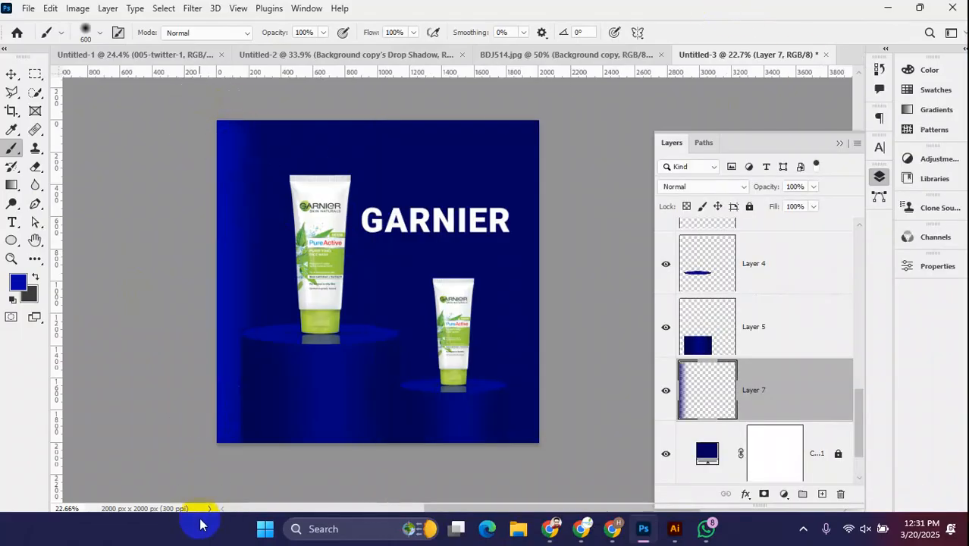
- Enlarge the soft brush to 1000 px with 0% hardness and paint blue glows in both upper corners of the canvas
{"action": "key", "text": "]"}
{"action": "key", "text": "]"}
{"action": "key", "text": "]"}
{"action": "right_click", "coordinate": [183, 176]}
{"action": "right_click", "coordinate": [422, 145]}
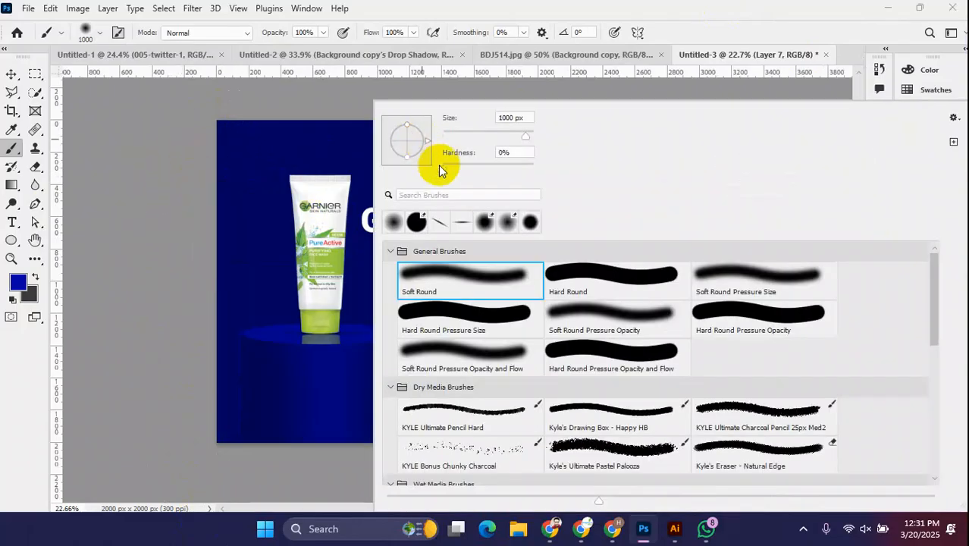
{"action": "left_click_drag", "start_coordinate": [444, 169], "coordinate": [433, 173]}
{"action": "left_click", "coordinate": [436, 7]}
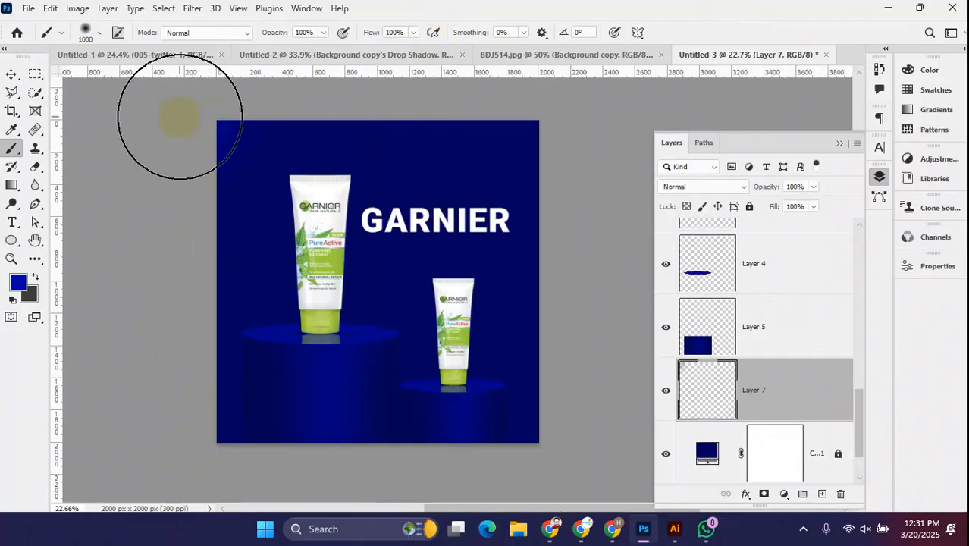
{"action": "left_click", "coordinate": [180, 117]}
{"action": "left_click", "coordinate": [574, 126]}
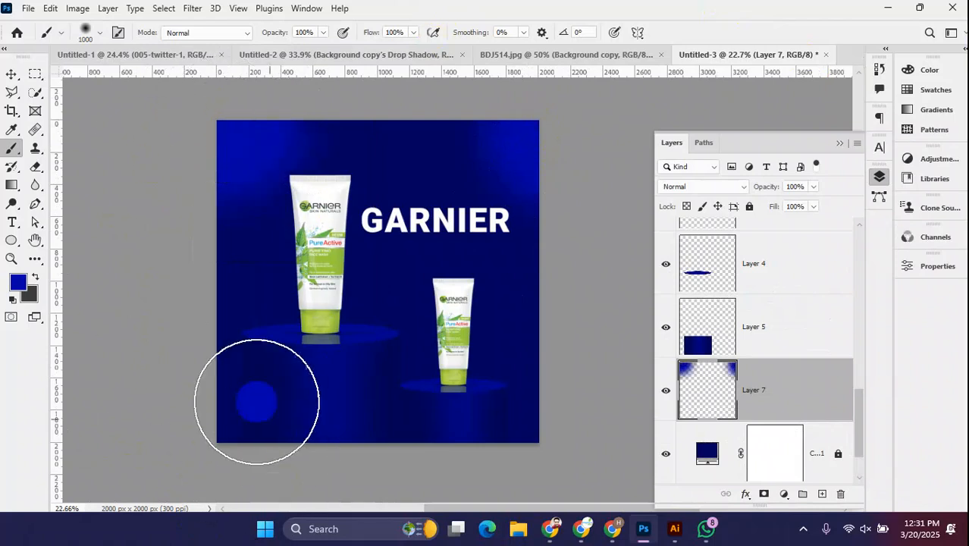
- Enlarge the brush to 1800 px and paint a large soft blue glow behind the tubes at the canvas centre
{"action": "scroll", "coordinate": [227, 421], "scroll_direction": "down", "scroll_amount": 2}
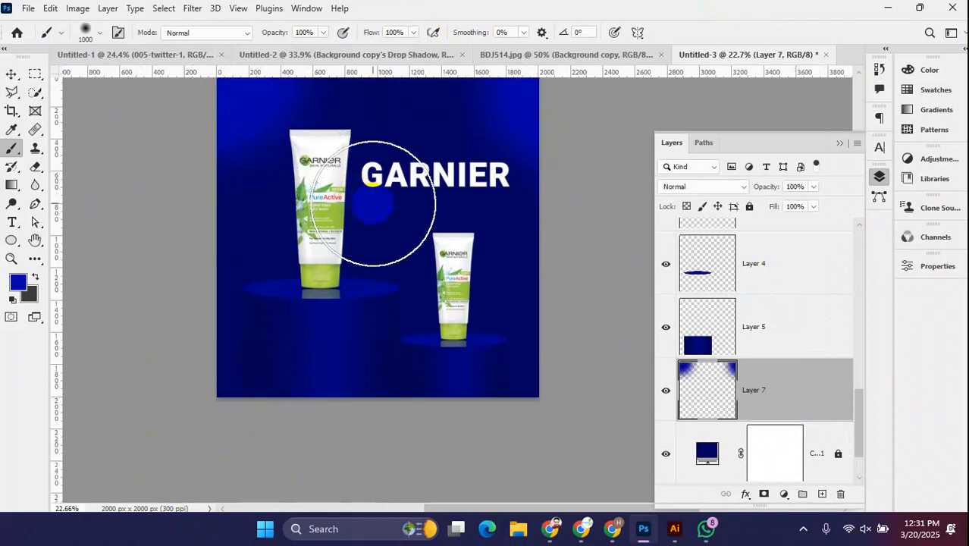
{"action": "key", "text": "bracketright"}
{"action": "key", "text": "bracketright"}
{"action": "key", "text": "bracketright"}
{"action": "key", "text": "bracketright"}
{"action": "key", "text": "bracketright"}
{"action": "key", "text": "bracketright"}
{"action": "key", "text": "bracketright"}
{"action": "key", "text": "bracketright"}
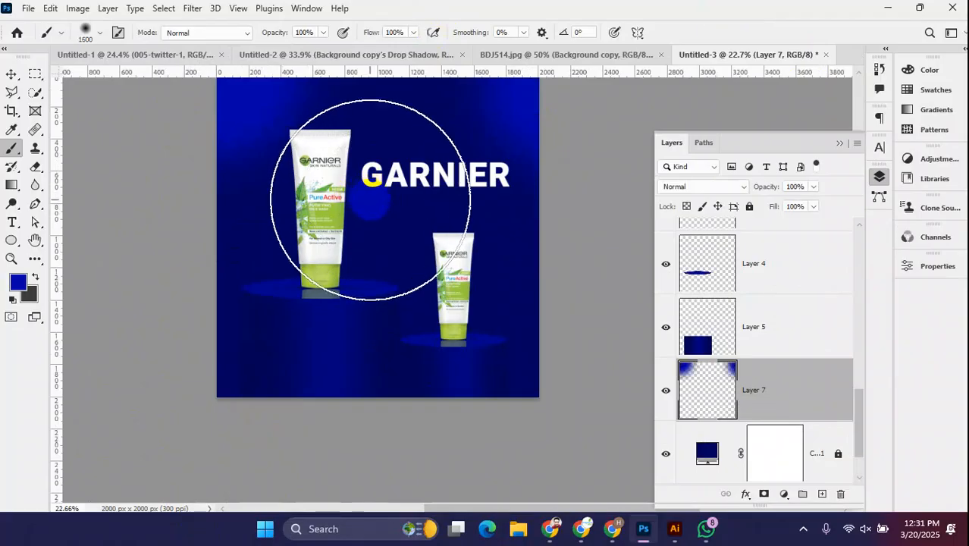
{"action": "left_click", "coordinate": [372, 210]}
{"action": "scroll", "coordinate": [446, 360], "scroll_direction": "down", "scroll_amount": 3}
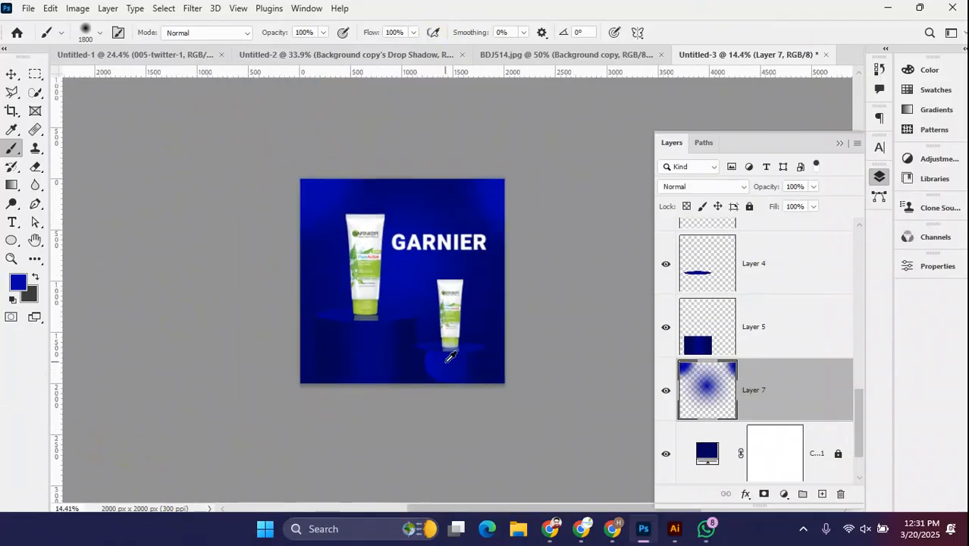
{"action": "left_click", "coordinate": [11, 74]}
{"action": "scroll", "coordinate": [425, 284], "scroll_direction": "up", "scroll_amount": 5}
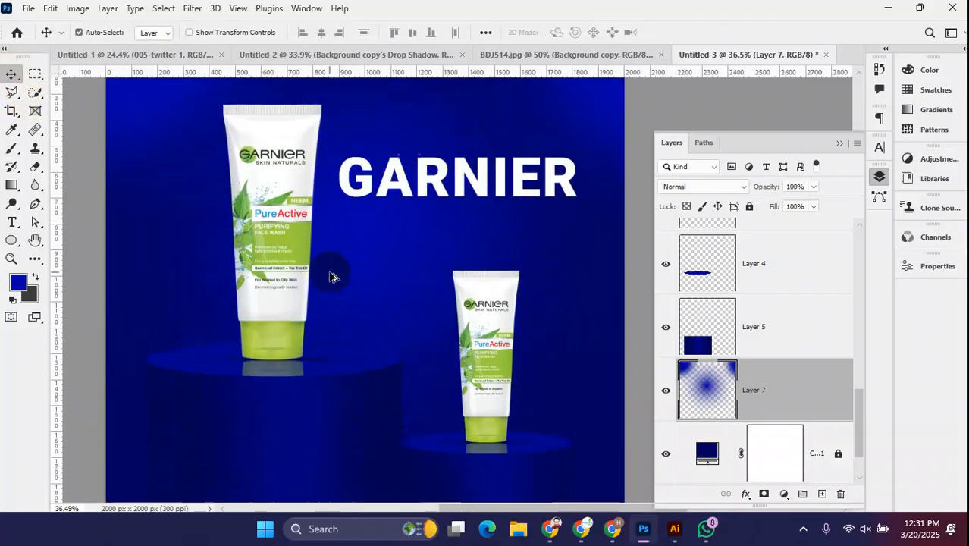
- Add a new layer above the blue glow layer and sample the green of the large tube's label as foreground colour
{"action": "left_click", "coordinate": [822, 494]}
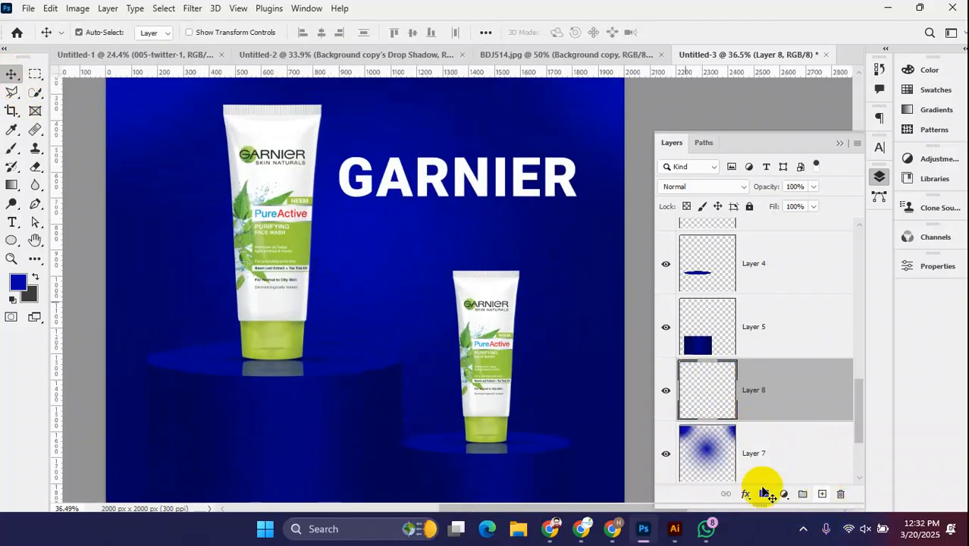
{"action": "key", "text": "i"}
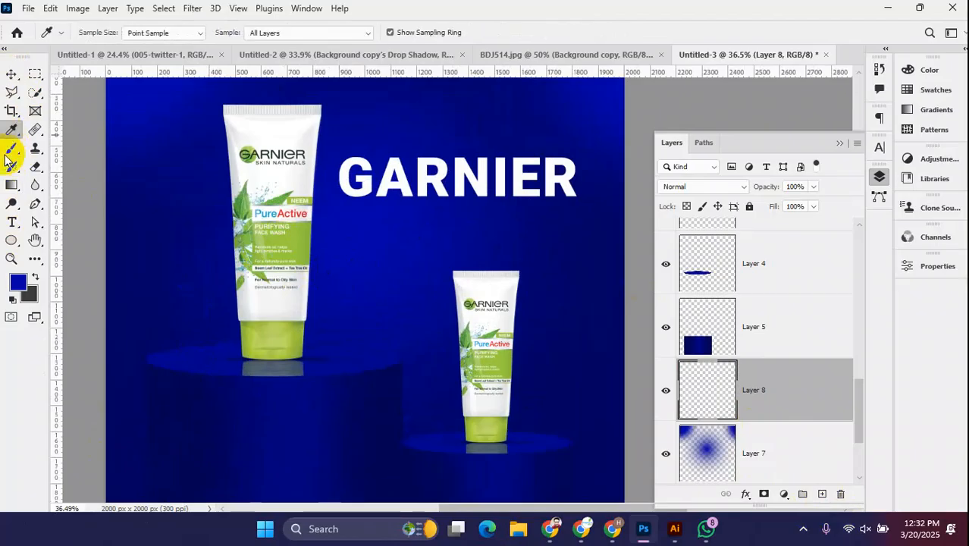
{"action": "left_click", "coordinate": [301, 243]}
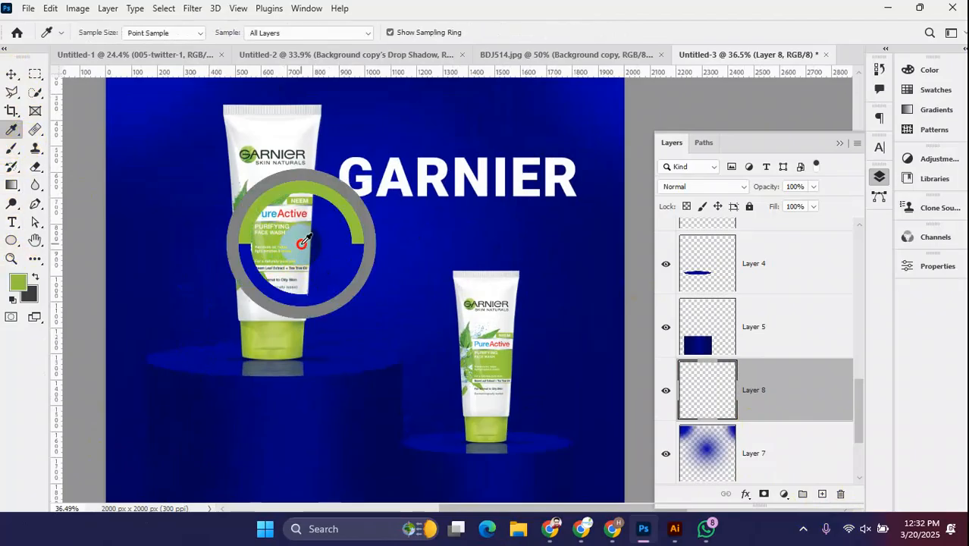
- Try a soft green glow between the two tubes with a 1200 px brush, then undo it
{"action": "left_click", "coordinate": [12, 148]}
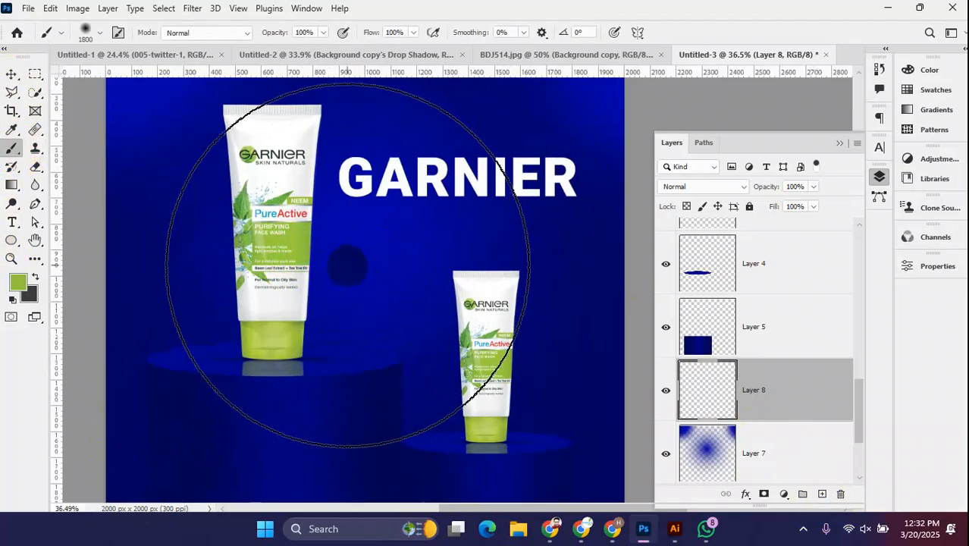
{"action": "key", "text": "bracketleft"}
{"action": "key", "text": "bracketleft"}
{"action": "key", "text": "bracketleft"}
{"action": "key", "text": "bracketleft"}
{"action": "key", "text": "bracketleft"}
{"action": "key", "text": "bracketleft"}
{"action": "left_click", "coordinate": [353, 254]}
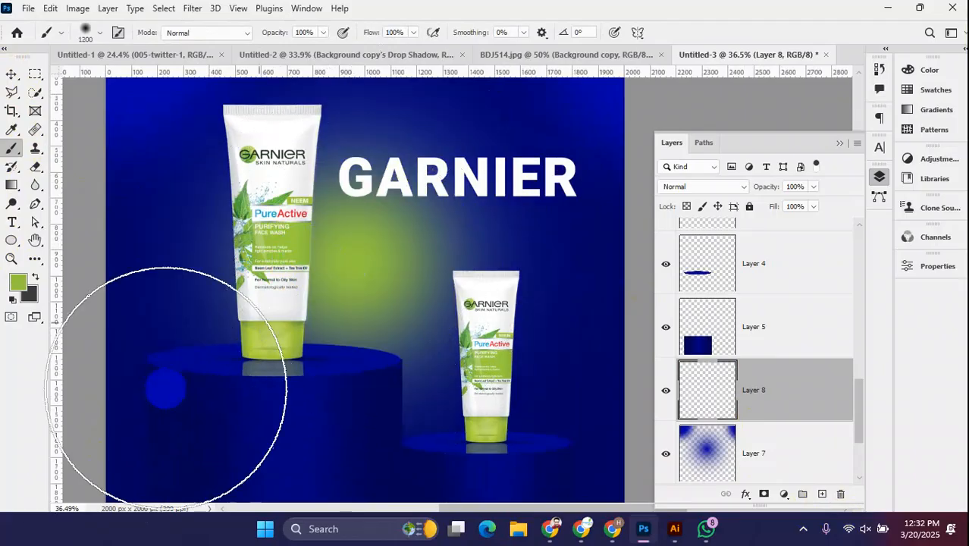
{"action": "scroll", "coordinate": [352, 378], "scroll_direction": "down", "scroll_amount": 3}
{"action": "key", "text": "ctrl+z"}
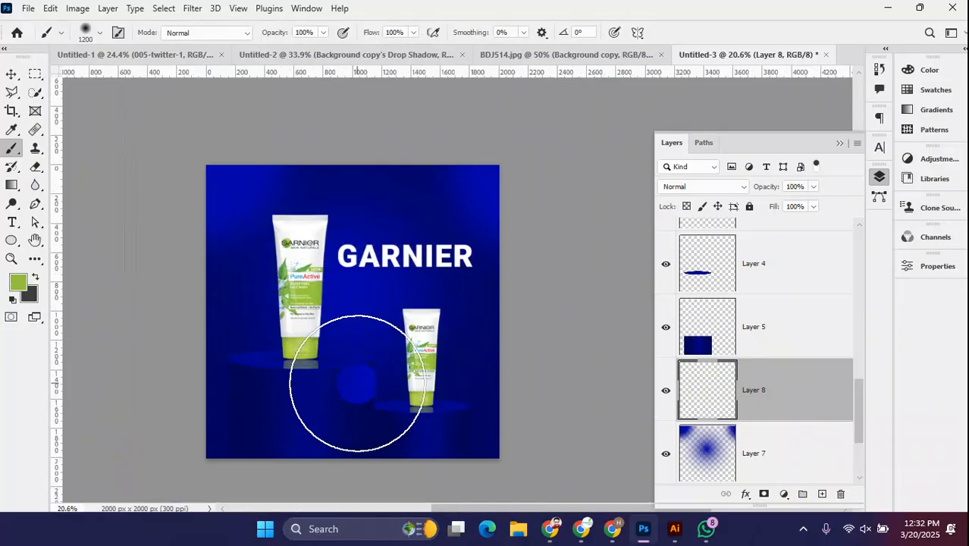
{"action": "left_click", "coordinate": [11, 73]}
- Examine the overall composition and the large tube's label and podium up close
{"action": "scroll", "coordinate": [368, 287], "scroll_direction": "down", "scroll_amount": 5}
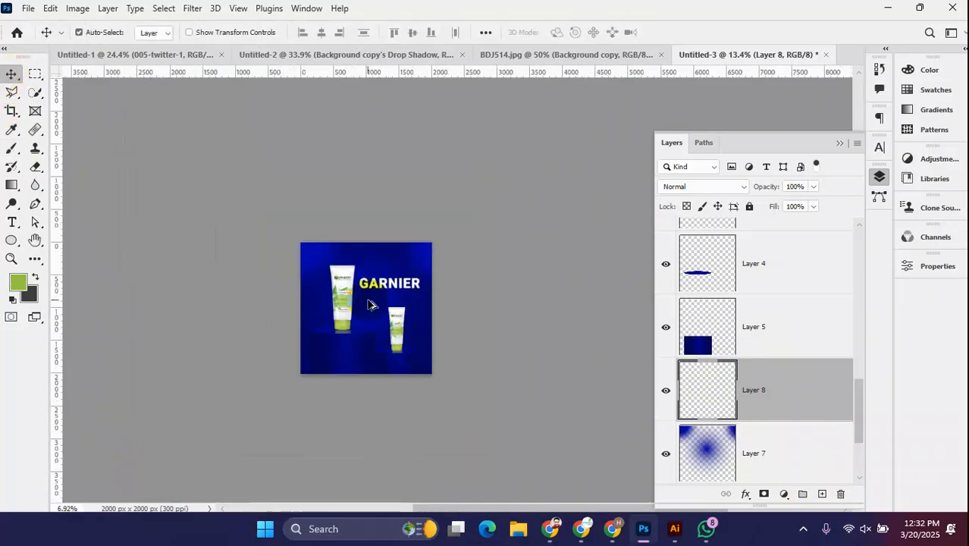
{"action": "scroll", "coordinate": [374, 329], "scroll_direction": "up", "scroll_amount": 3}
{"action": "scroll", "coordinate": [376, 326], "scroll_direction": "up", "scroll_amount": 2}
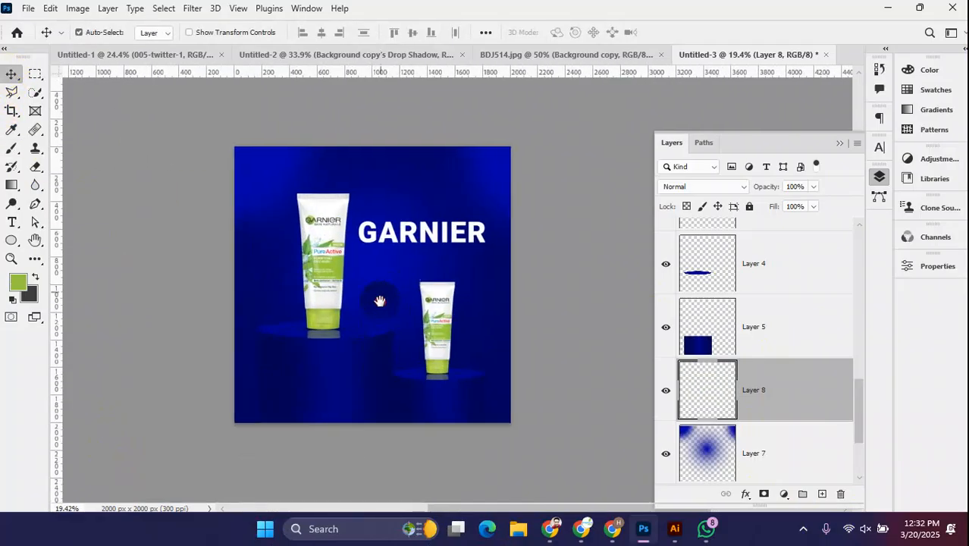
{"action": "scroll", "coordinate": [359, 255], "scroll_direction": "up", "scroll_amount": 2}
{"action": "scroll", "coordinate": [399, 235], "scroll_direction": "down", "scroll_amount": 4}
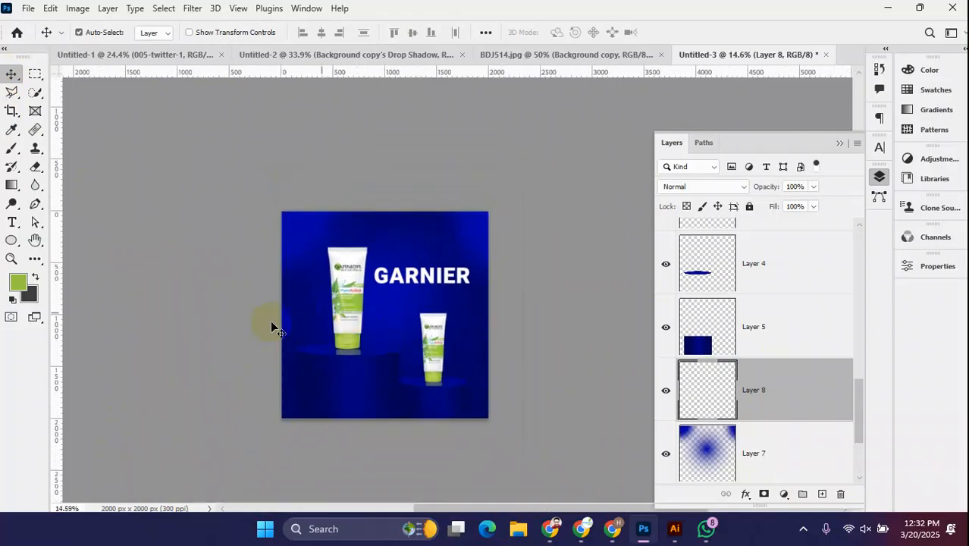
{"action": "scroll", "coordinate": [393, 366], "scroll_direction": "up", "scroll_amount": 1}
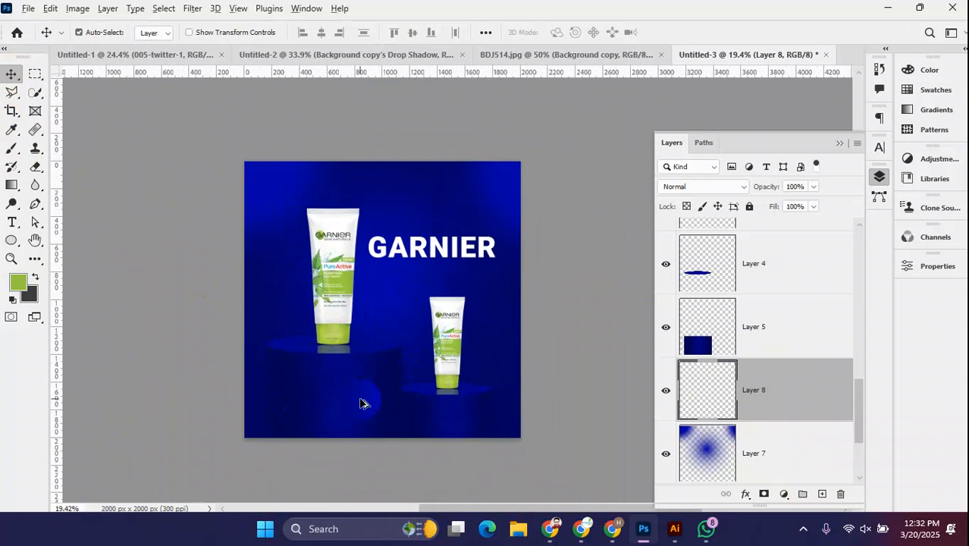
{"action": "scroll", "coordinate": [361, 398], "scroll_direction": "up", "scroll_amount": 2}
{"action": "scroll", "coordinate": [353, 383], "scroll_direction": "down", "scroll_amount": 1}
{"action": "scroll", "coordinate": [322, 397], "scroll_direction": "up", "scroll_amount": 3}
{"action": "scroll", "coordinate": [331, 316], "scroll_direction": "up", "scroll_amount": 2}
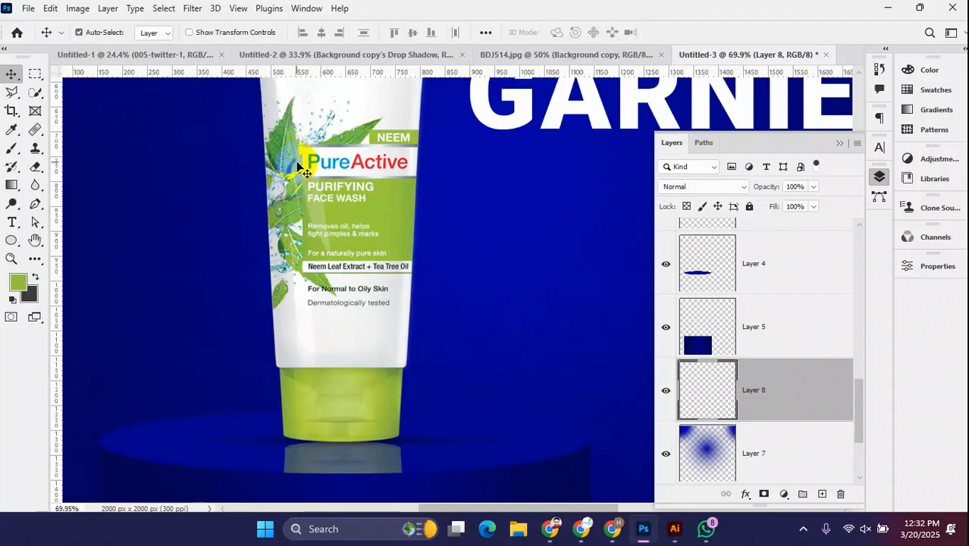
- Switch to Chrome and search Google Images for "leaf png" in a new tab
{"action": "scroll", "coordinate": [288, 303], "scroll_direction": "down", "scroll_amount": 4}
{"action": "scroll", "coordinate": [273, 319], "scroll_direction": "down", "scroll_amount": 2}
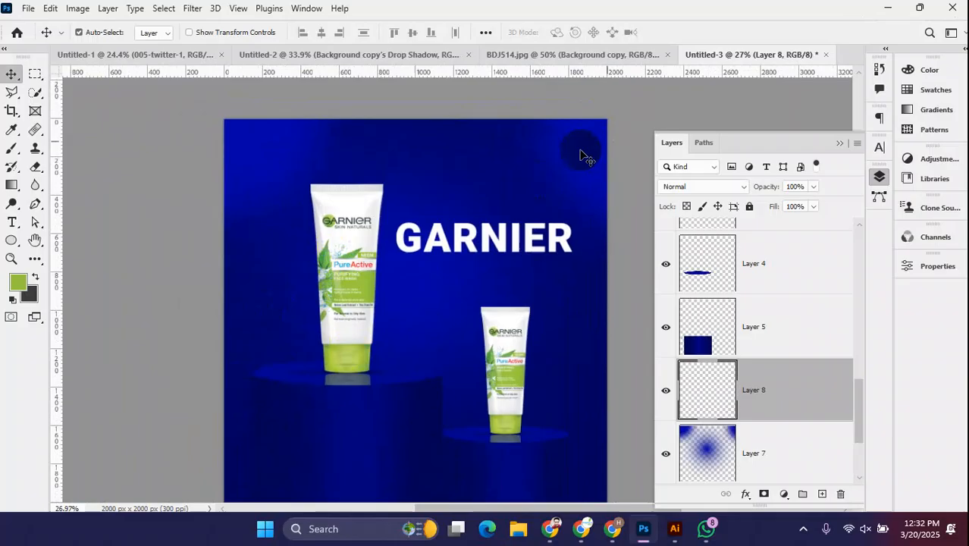
{"action": "scroll", "coordinate": [511, 349], "scroll_direction": "down", "scroll_amount": 2}
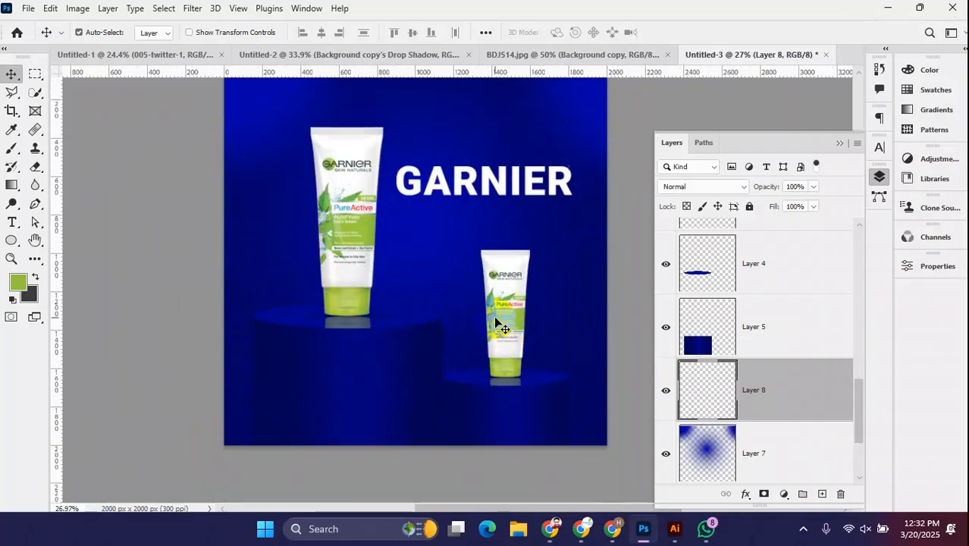
{"action": "scroll", "coordinate": [496, 324], "scroll_direction": "up", "scroll_amount": 1}
{"action": "left_click", "coordinate": [582, 529]}
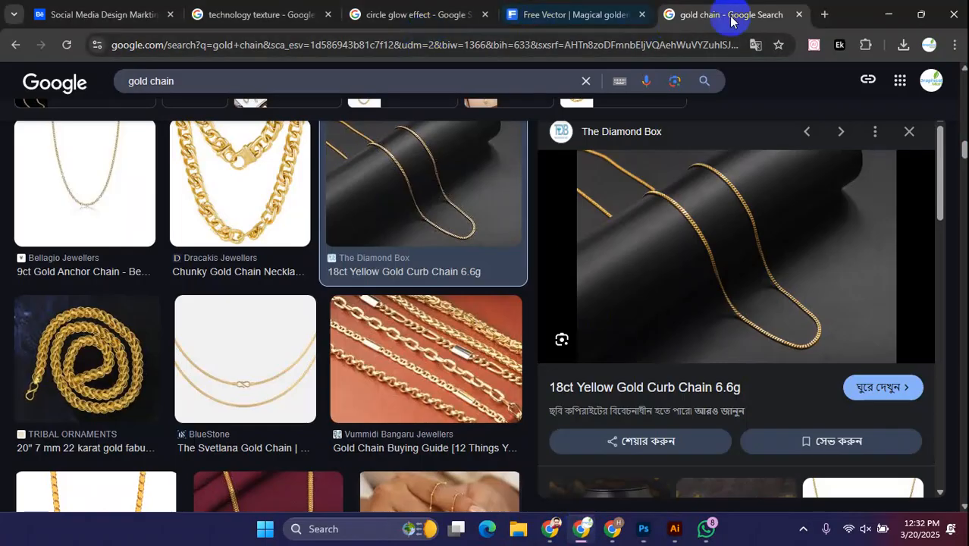
{"action": "left_click", "coordinate": [819, 19]}
{"action": "type", "text": "lea"}
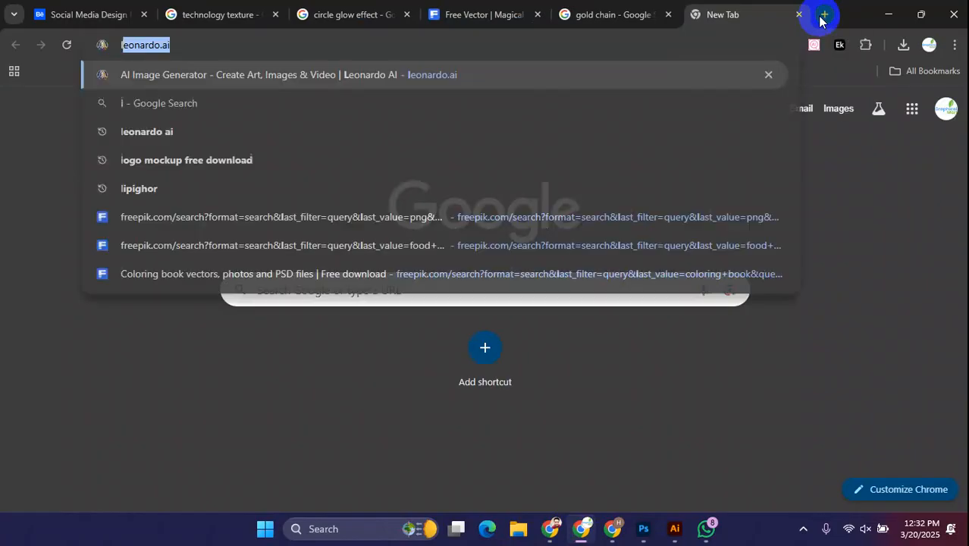
{"action": "type", "text": "f png"}
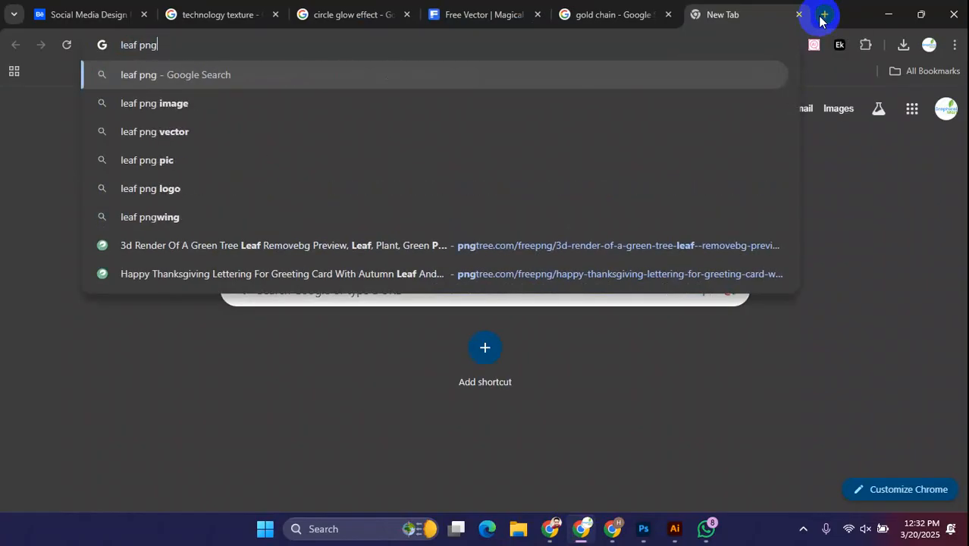
{"action": "key", "text": "Return"}
{"action": "scroll", "coordinate": [372, 297], "scroll_direction": "down", "scroll_amount": 2}
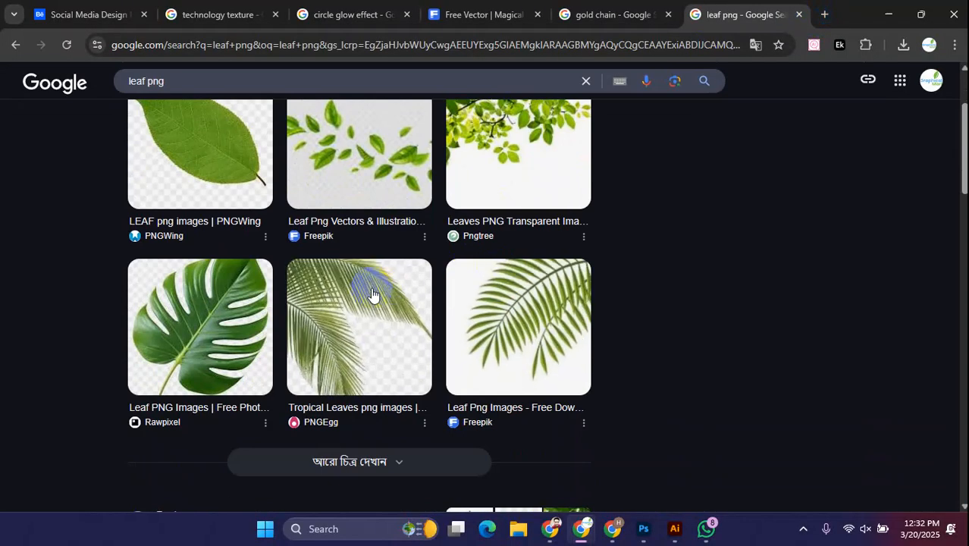
{"action": "scroll", "coordinate": [320, 363], "scroll_direction": "up", "scroll_amount": 3}
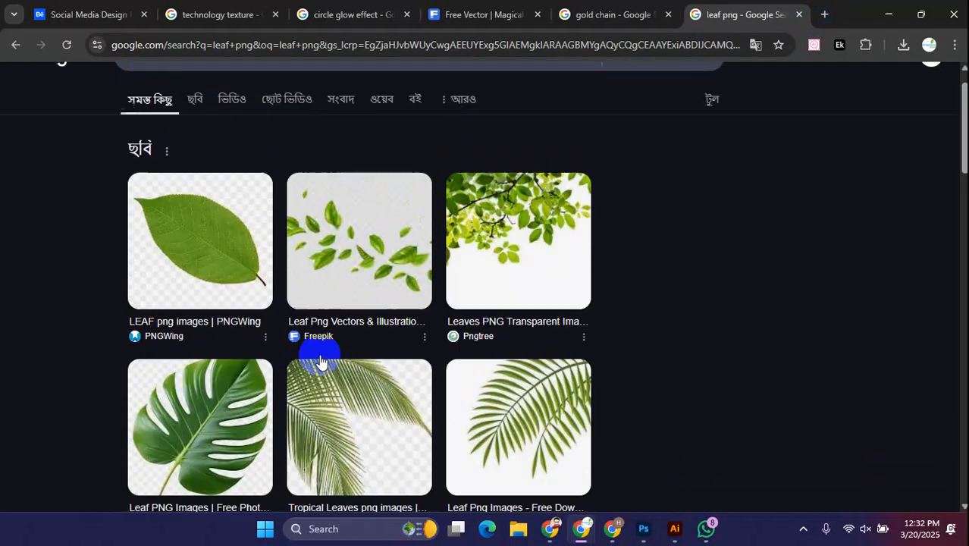
{"action": "left_click", "coordinate": [194, 144]}
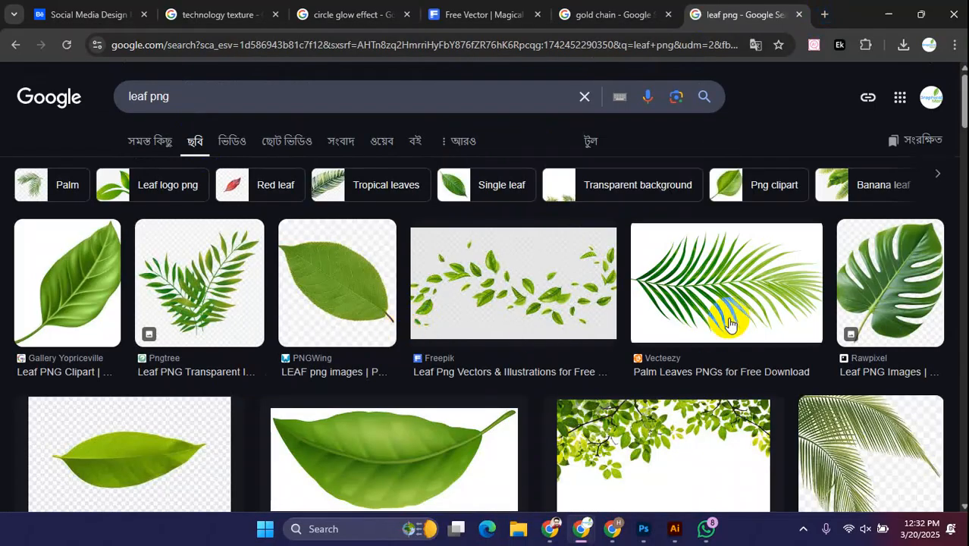
- Save the green palm leaf image from Vecteezy to the Downloads folder as a WEBP file
{"action": "left_click", "coordinate": [728, 315]}
{"action": "right_click", "coordinate": [728, 282]}
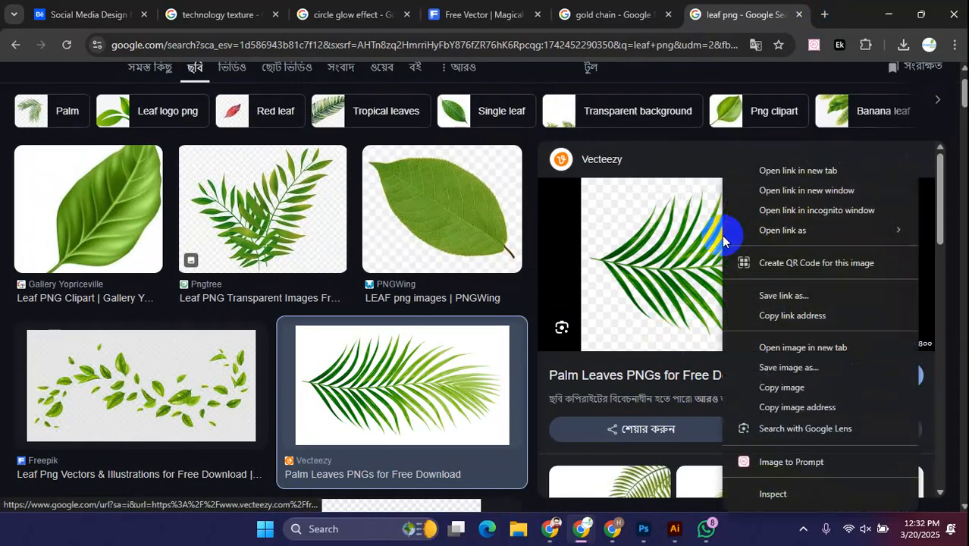
{"action": "left_click", "coordinate": [795, 388]}
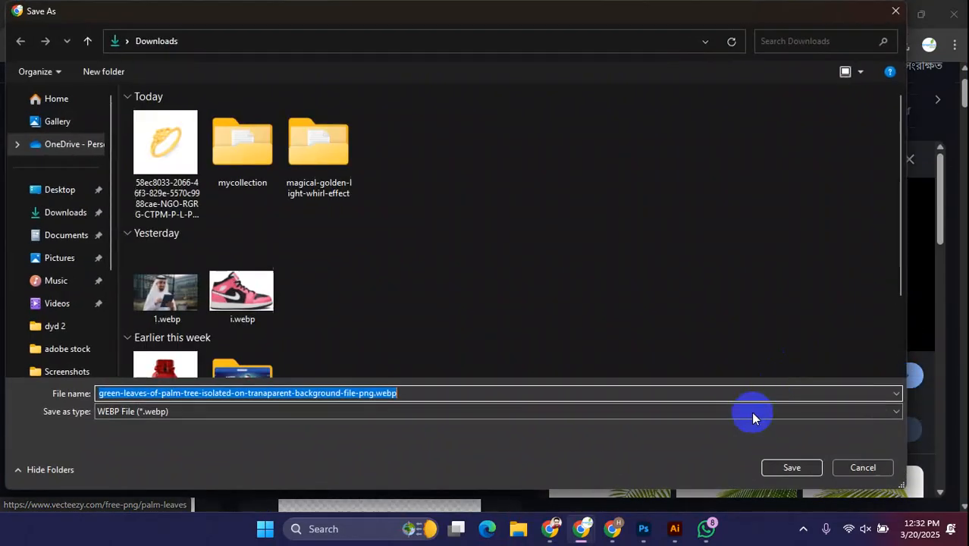
{"action": "left_click", "coordinate": [789, 468]}
- Switch back to Photoshop and open the palm leaf WEBP file from the Downloads folder
{"action": "left_click", "coordinate": [643, 530]}
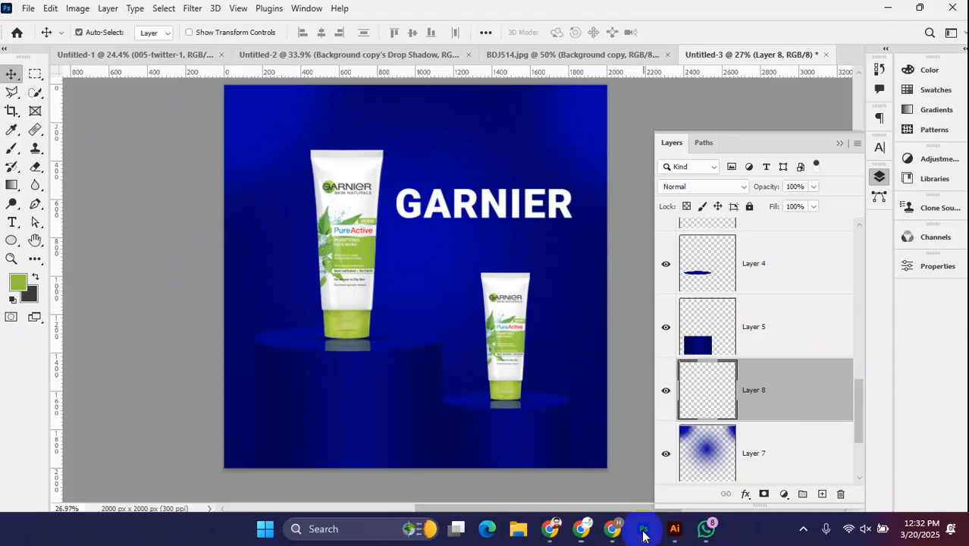
{"action": "left_click", "coordinate": [28, 9]}
{"action": "left_click", "coordinate": [38, 36]}
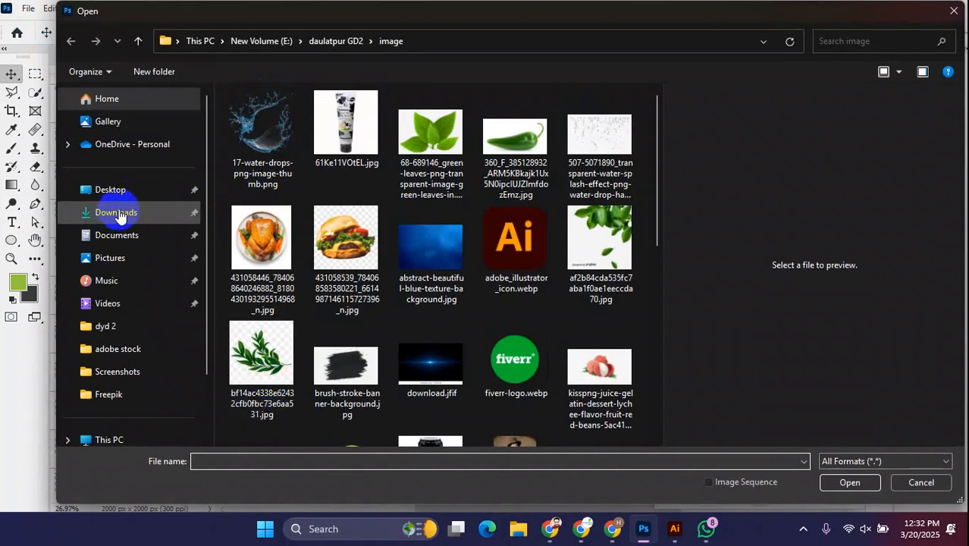
{"action": "left_click", "coordinate": [124, 212]}
{"action": "left_click", "coordinate": [262, 152]}
{"action": "left_click", "coordinate": [850, 483]}
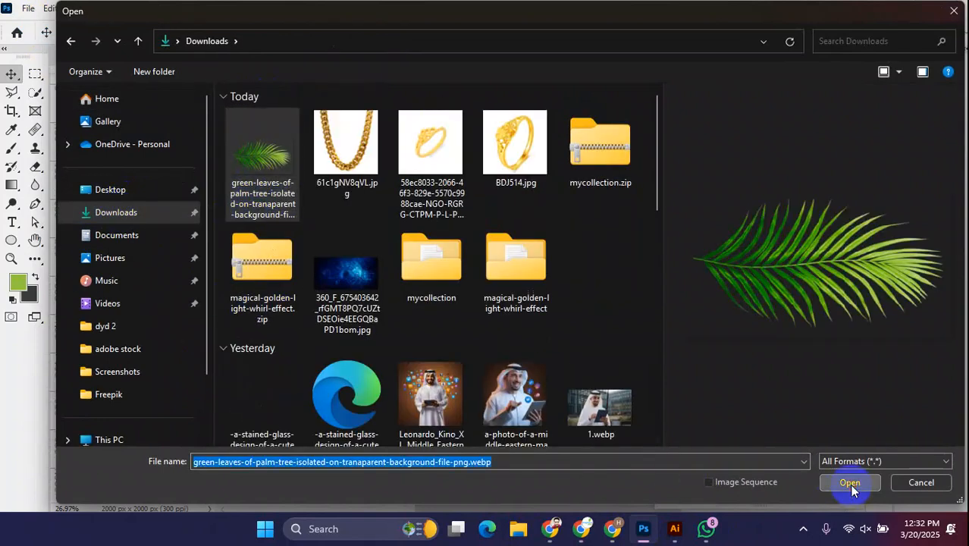
- Bring the palm leaf into the Garnier ad and rotate it to hang down from the canvas's upper-left corner
{"action": "left_click_drag", "start_coordinate": [451, 295], "coordinate": [208, 216]}
{"action": "key", "text": "ctrl+t"}
{"action": "scroll", "coordinate": [242, 264], "scroll_direction": "down", "scroll_amount": 3}
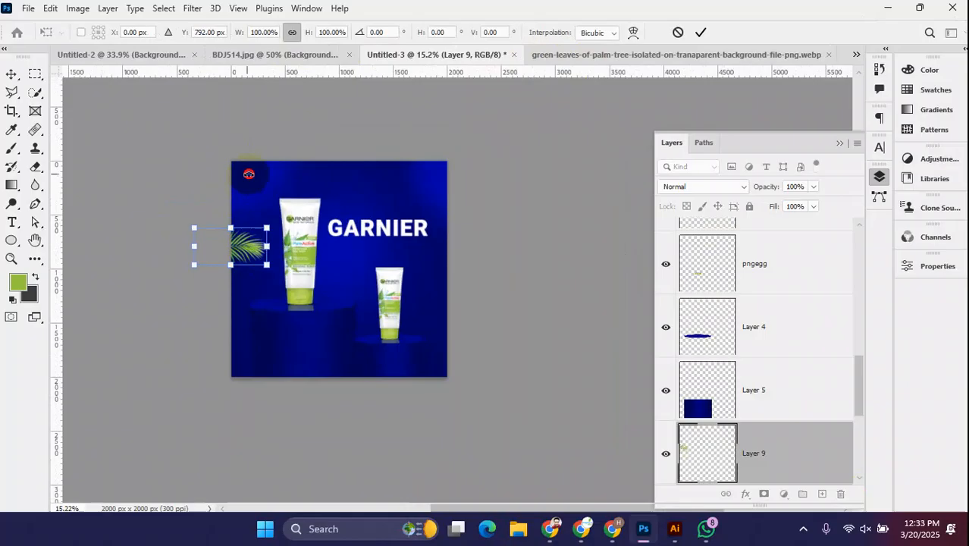
{"action": "left_click_drag", "start_coordinate": [244, 244], "coordinate": [287, 240]}
- Duplicate the palm leaf, flip the copy horizontally and place it in the canvas's upper-right corner
{"action": "left_click_drag", "start_coordinate": [260, 198], "coordinate": [488, 196]}
{"action": "left_click", "coordinate": [701, 32]}
{"action": "scroll", "coordinate": [248, 185], "scroll_direction": "up", "scroll_amount": 2}
{"action": "scroll", "coordinate": [246, 184], "scroll_direction": "up", "scroll_amount": 3}
{"action": "scroll", "coordinate": [246, 195], "scroll_direction": "down", "scroll_amount": 3}
{"action": "scroll", "coordinate": [248, 197], "scroll_direction": "down", "scroll_amount": 1}
{"action": "key", "text": "ctrl+t"}
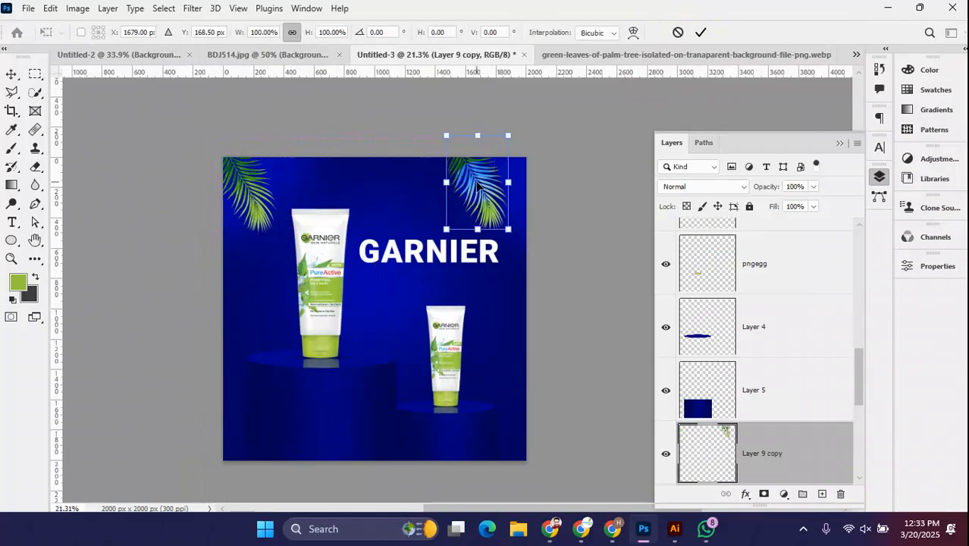
{"action": "right_click", "coordinate": [480, 185]}
{"action": "left_click", "coordinate": [531, 463]}
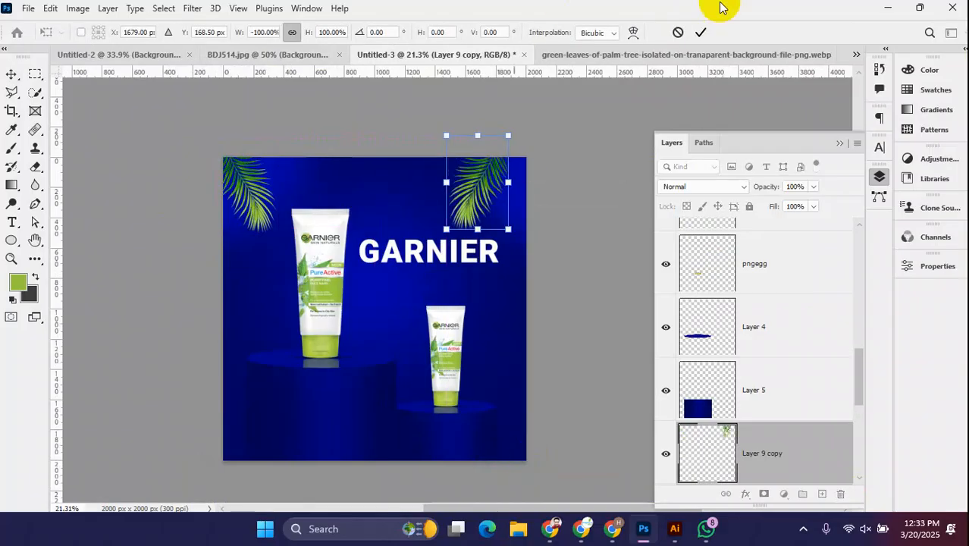
{"action": "left_click", "coordinate": [702, 34]}
{"action": "left_click_drag", "start_coordinate": [481, 186], "coordinate": [510, 182]}
- Examine the overall composition with the palm leaves in both upper corners
{"action": "scroll", "coordinate": [321, 206], "scroll_direction": "down", "scroll_amount": 7}
{"action": "scroll", "coordinate": [326, 215], "scroll_direction": "up", "scroll_amount": 11}
{"action": "scroll", "coordinate": [507, 197], "scroll_direction": "down", "scroll_amount": 6}
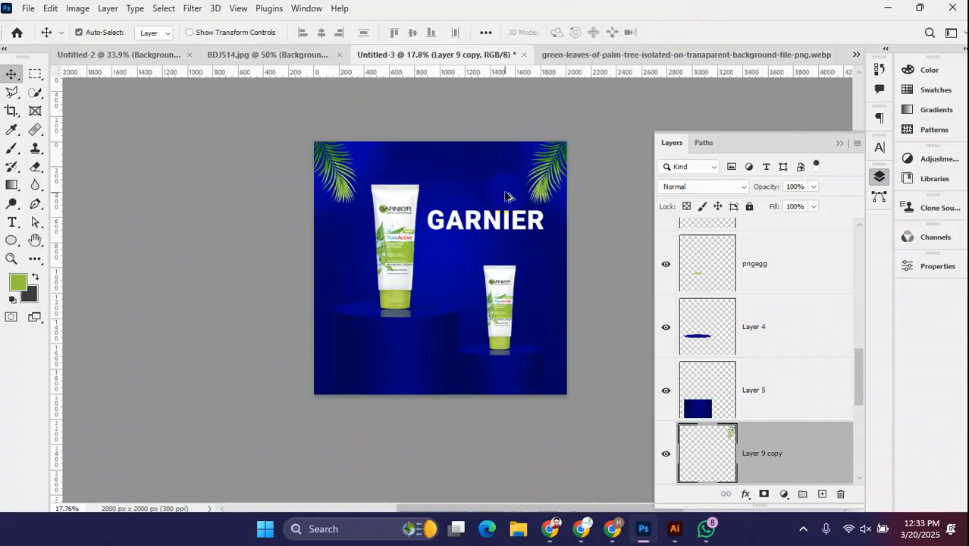
{"action": "scroll", "coordinate": [375, 199], "scroll_direction": "up", "scroll_amount": 4}
{"action": "scroll", "coordinate": [374, 199], "scroll_direction": "up", "scroll_amount": 2}
{"action": "scroll", "coordinate": [472, 232], "scroll_direction": "down", "scroll_amount": 2}
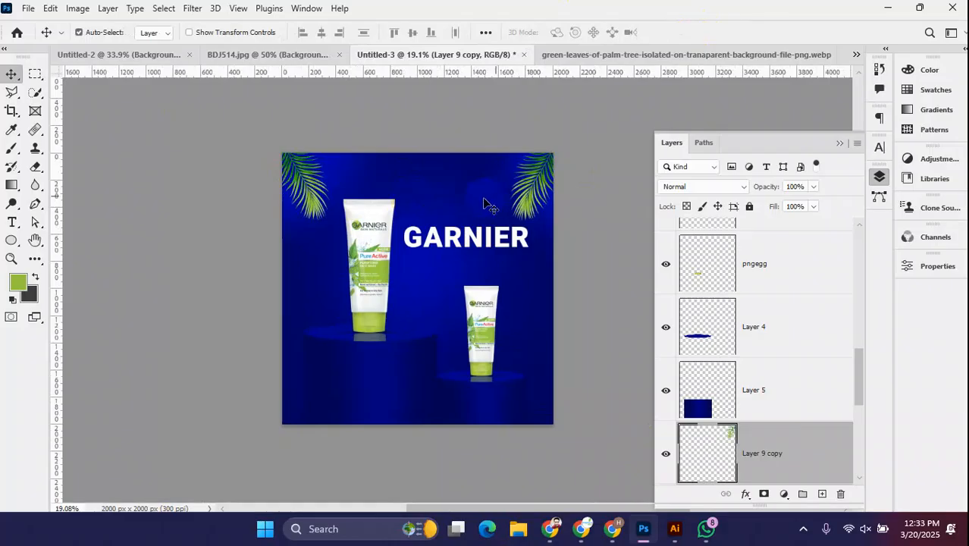
{"action": "scroll", "coordinate": [402, 211], "scroll_direction": "up", "scroll_amount": 3}
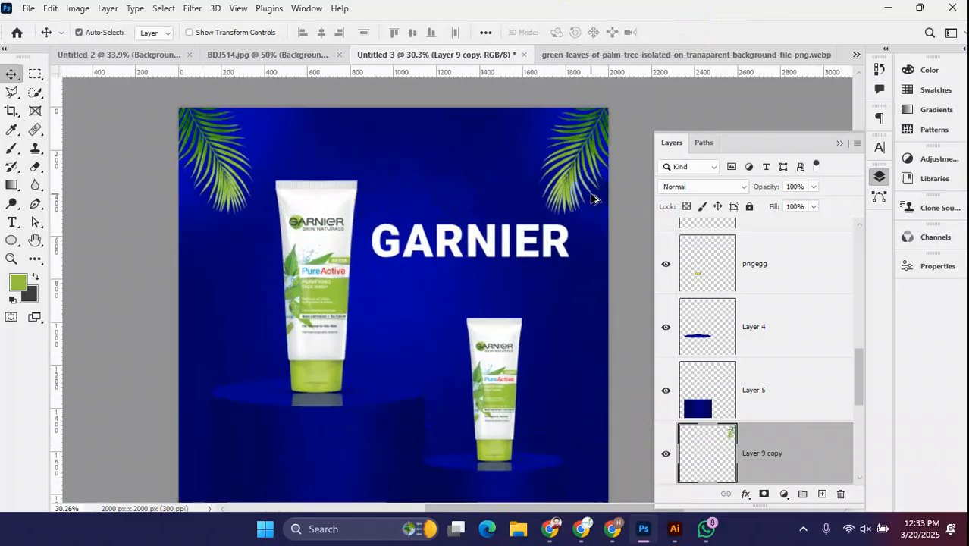
{"action": "scroll", "coordinate": [444, 228], "scroll_direction": "down", "scroll_amount": 3}
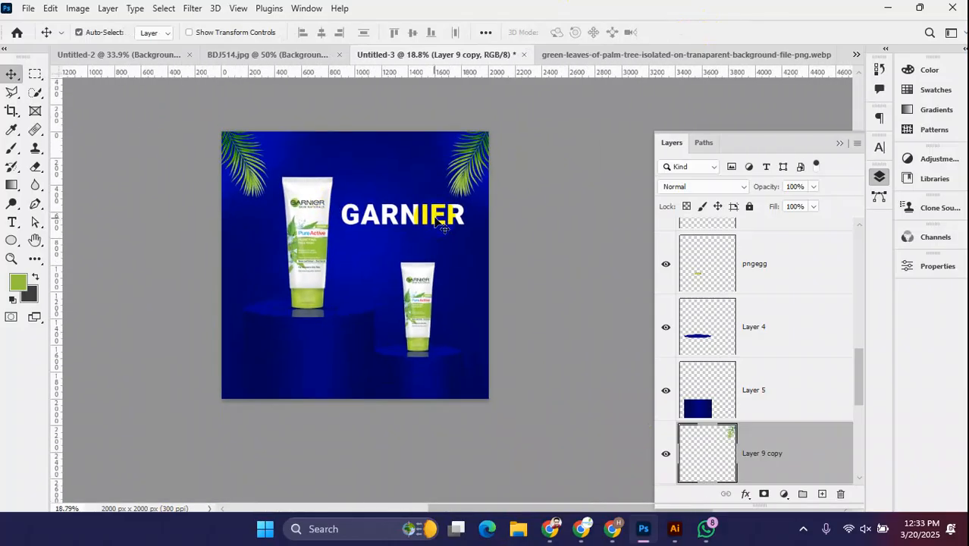
- Group all layers from the topmost down to Color Fill 1 and hide the group
{"action": "scroll", "coordinate": [769, 373], "scroll_direction": "down", "scroll_amount": 3}
{"action": "scroll", "coordinate": [772, 379], "scroll_direction": "up", "scroll_amount": 10}
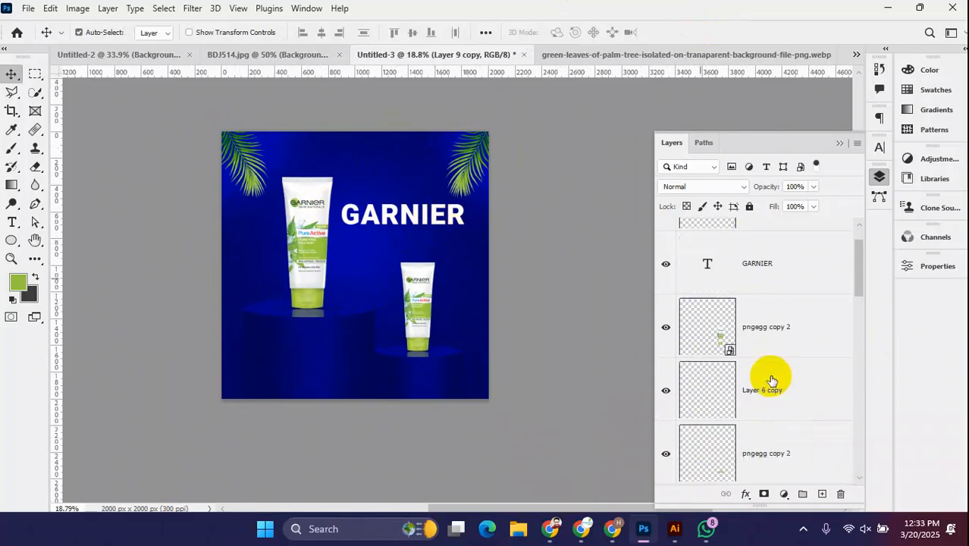
{"action": "left_click", "coordinate": [764, 255]}
{"action": "scroll", "coordinate": [781, 296], "scroll_direction": "down", "scroll_amount": 10}
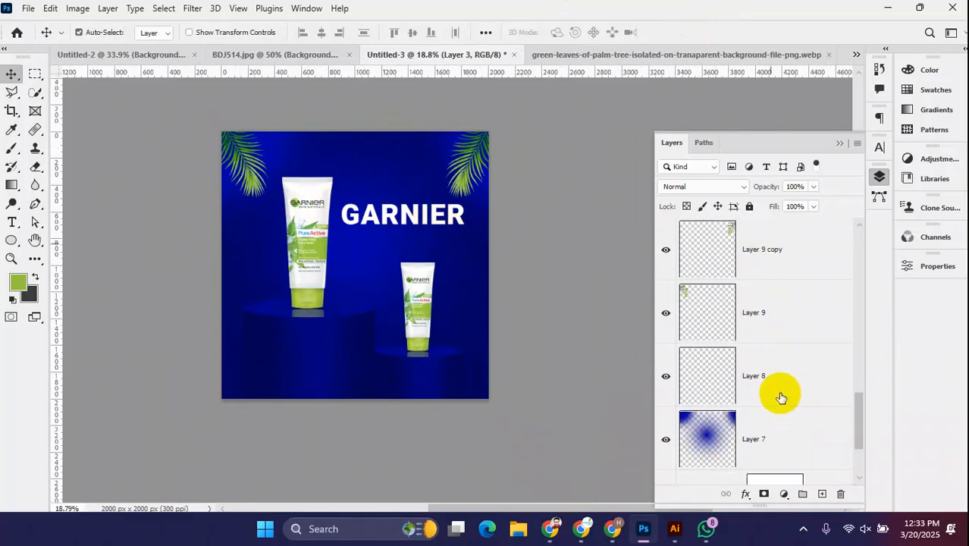
{"action": "left_click", "coordinate": [819, 406], "text": "shift"}
{"action": "left_click", "coordinate": [838, 392]}
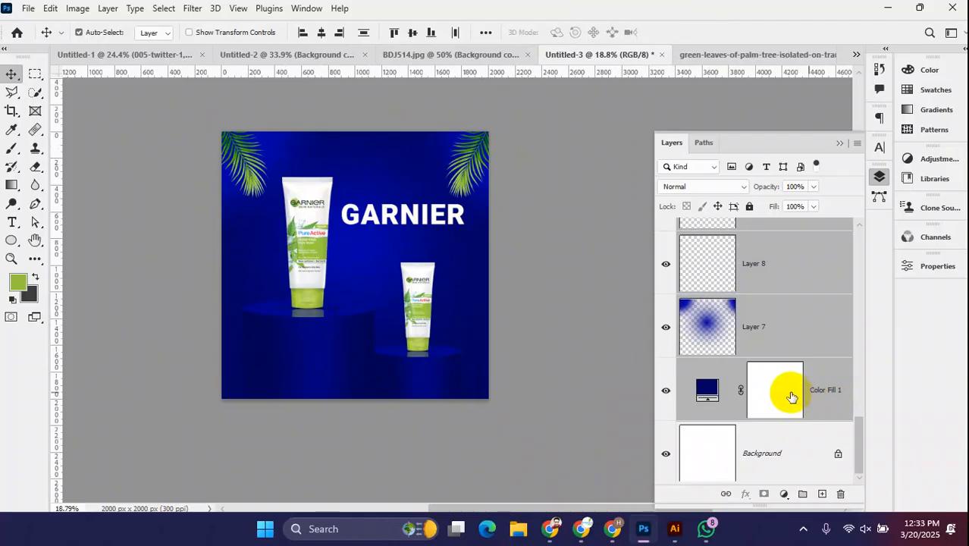
{"action": "key", "text": "ctrl+g"}
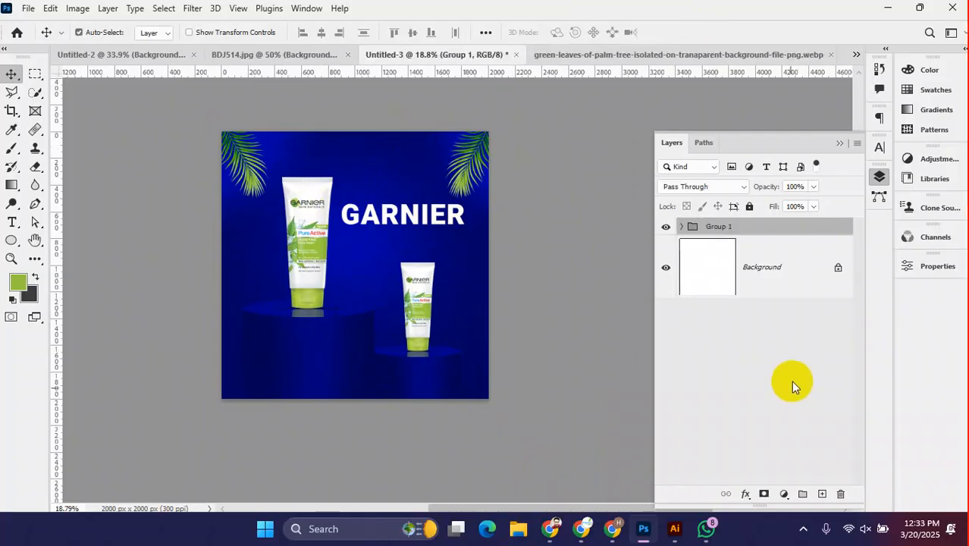
{"action": "left_click", "coordinate": [665, 227]}
- Add a new layer above the Background and cover the whole canvas in the sampled green with a large soft brush
{"action": "left_click", "coordinate": [769, 272]}
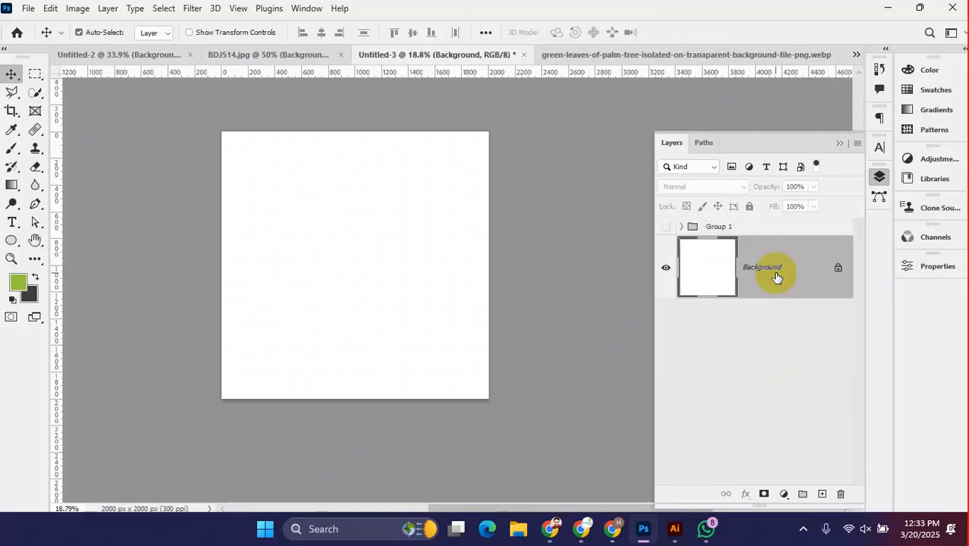
{"action": "left_click", "coordinate": [821, 495]}
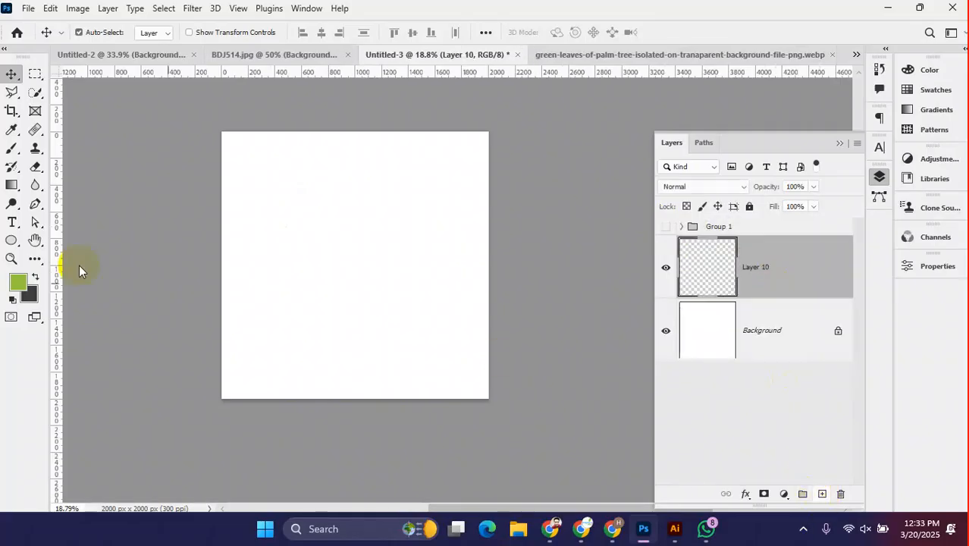
{"action": "left_click", "coordinate": [11, 149]}
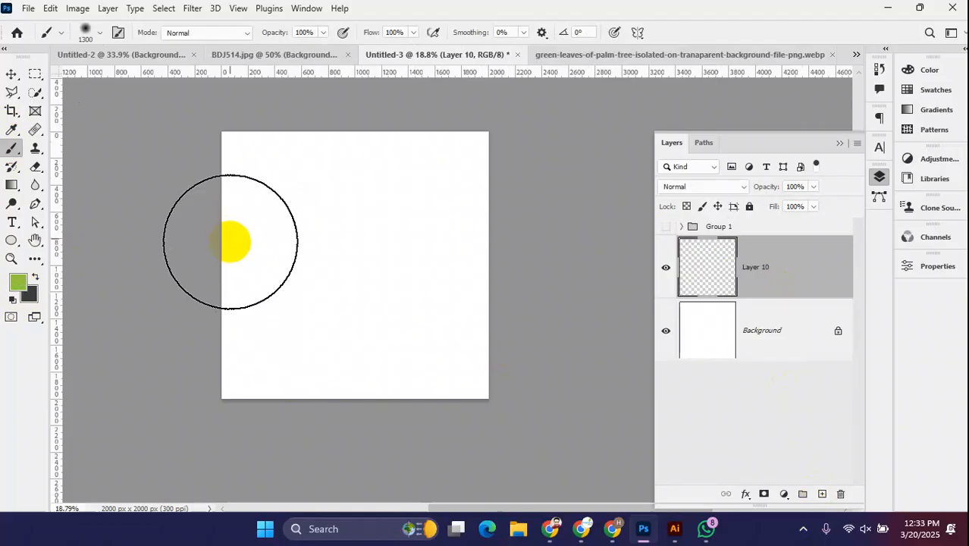
{"action": "mouse_move", "coordinate": [178, 187]}
{"action": "left_mouse_down"}
{"action": "mouse_move", "coordinate": [124, 169]}
{"action": "mouse_move", "coordinate": [565, 245]}
{"action": "mouse_move", "coordinate": [259, 400]}
{"action": "mouse_move", "coordinate": [223, 150]}
{"action": "mouse_move", "coordinate": [418, 238]}
{"action": "left_mouse_up"}
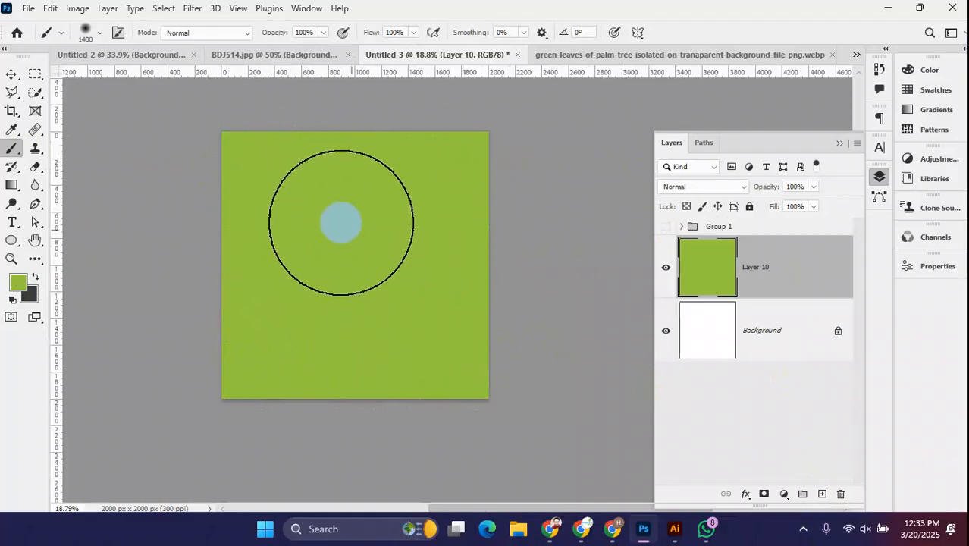
- Flatten the 1400 px soft round brush tip into a thin horizontal ellipse and set the foreground to a darker green
{"action": "right_click", "coordinate": [339, 220]}
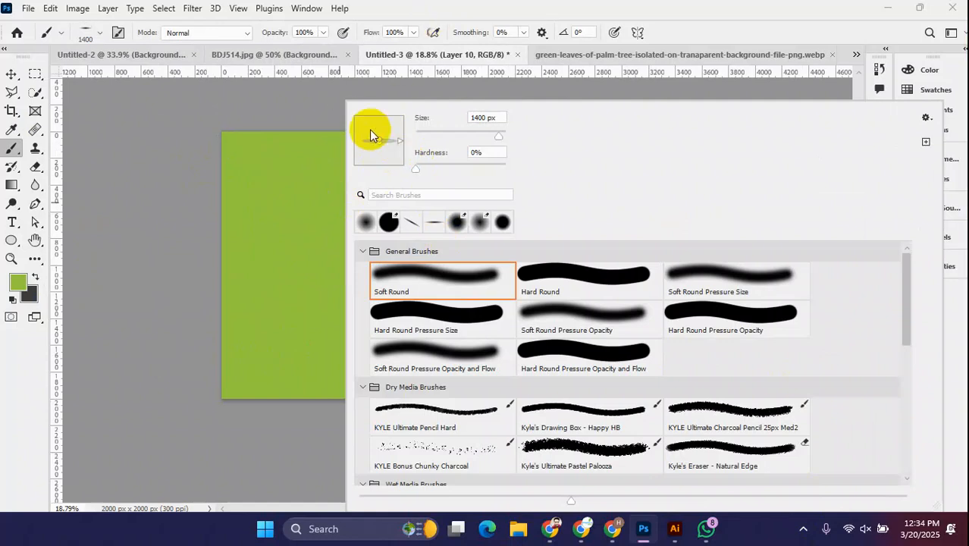
{"action": "left_click", "coordinate": [452, 5]}
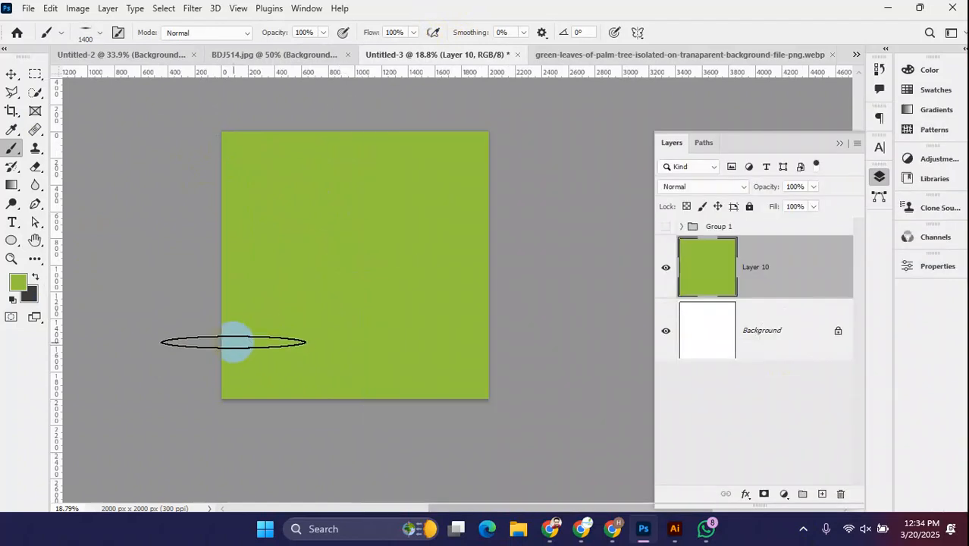
{"action": "left_click", "coordinate": [20, 285]}
{"action": "left_click_drag", "start_coordinate": [533, 309], "coordinate": [562, 356]}
{"action": "left_click", "coordinate": [719, 261]}
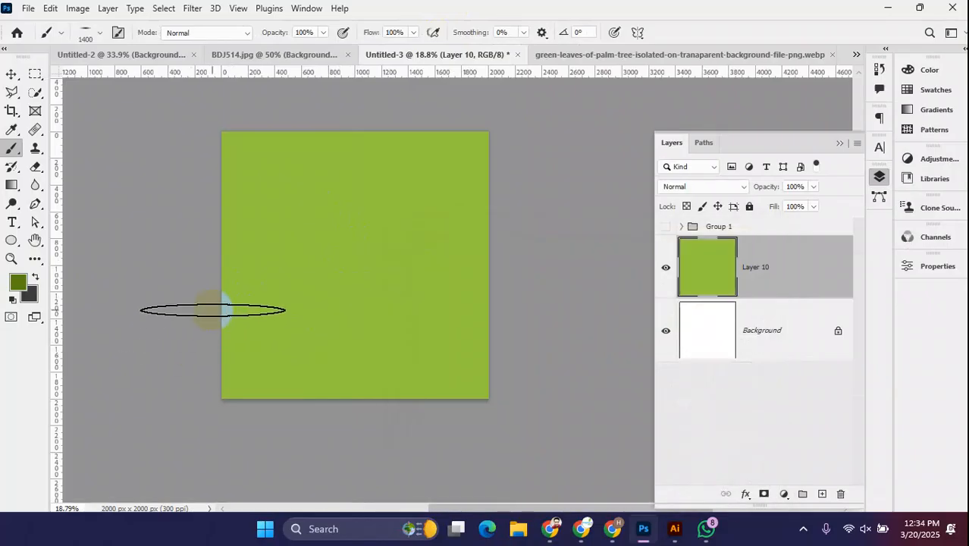
- Try dark green strokes across the lower part of the green layer with the flattened brush, then undo them
{"action": "left_click_drag", "start_coordinate": [206, 310], "coordinate": [592, 389]}
{"action": "key", "text": "ctrl+z"}
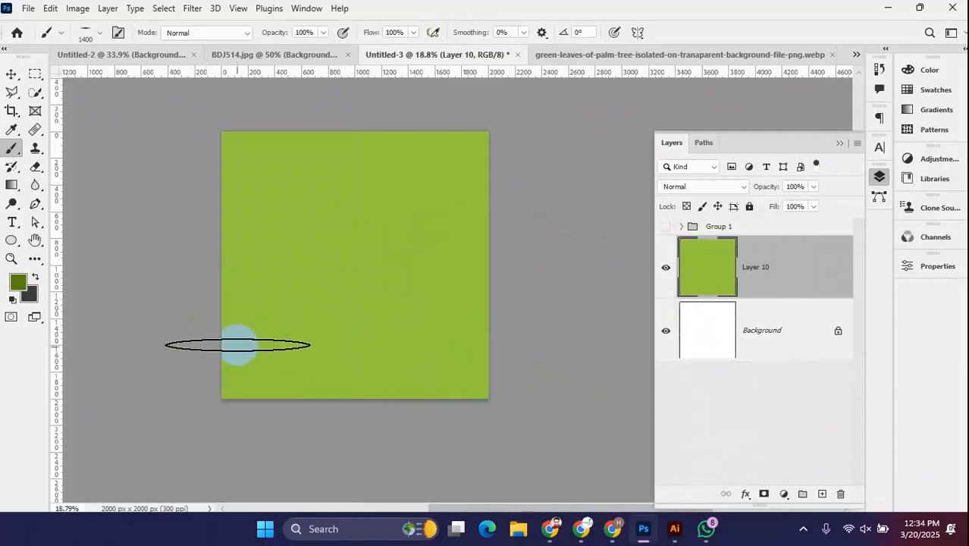
{"action": "mouse_move", "coordinate": [216, 306]}
{"action": "left_mouse_down"}
{"action": "mouse_move", "coordinate": [506, 308]}
{"action": "mouse_move", "coordinate": [397, 396]}
{"action": "mouse_move", "coordinate": [342, 339]}
{"action": "mouse_move", "coordinate": [244, 377]}
{"action": "mouse_move", "coordinate": [331, 397]}
{"action": "mouse_move", "coordinate": [369, 387]}
{"action": "mouse_move", "coordinate": [412, 346]}
{"action": "mouse_move", "coordinate": [246, 366]}
{"action": "mouse_move", "coordinate": [398, 407]}
{"action": "left_mouse_up"}
{"action": "key", "text": "ctrl+z"}
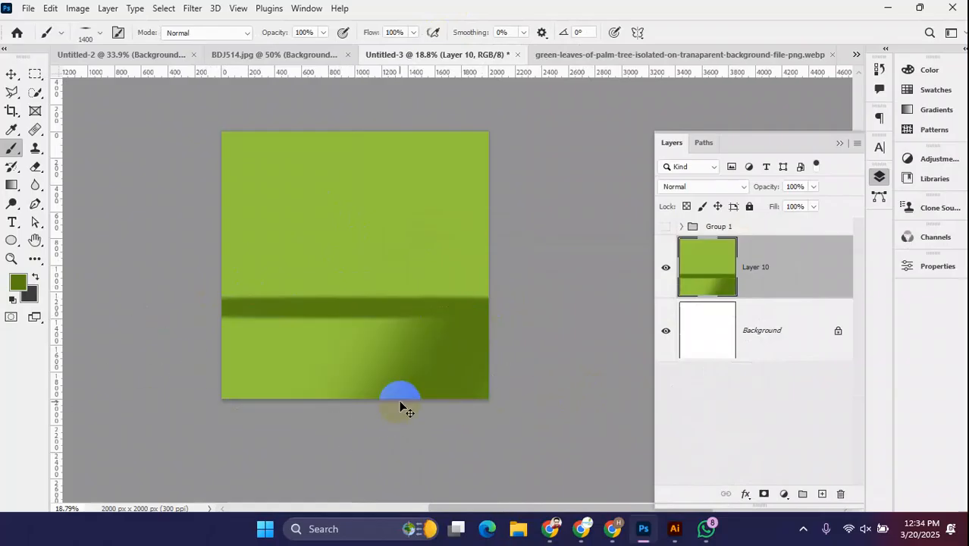
{"action": "key", "text": "ctrl+z"}
{"action": "key", "text": "ctrl+z"}
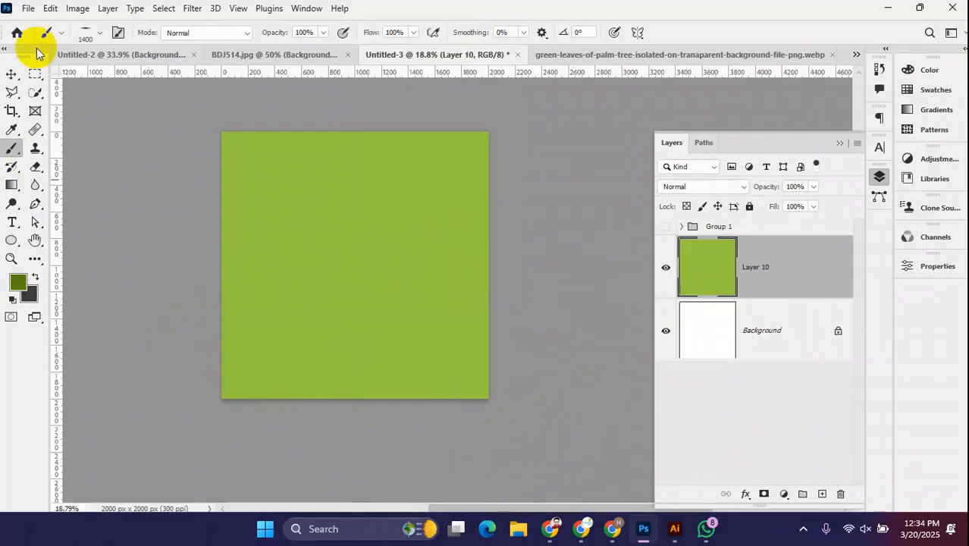
- Try filling a full-width selection about 853 px tall across the lower canvas with dark green on a new layer
{"action": "left_click", "coordinate": [34, 77]}
{"action": "left_click_drag", "start_coordinate": [558, 396], "coordinate": [574, 435]}
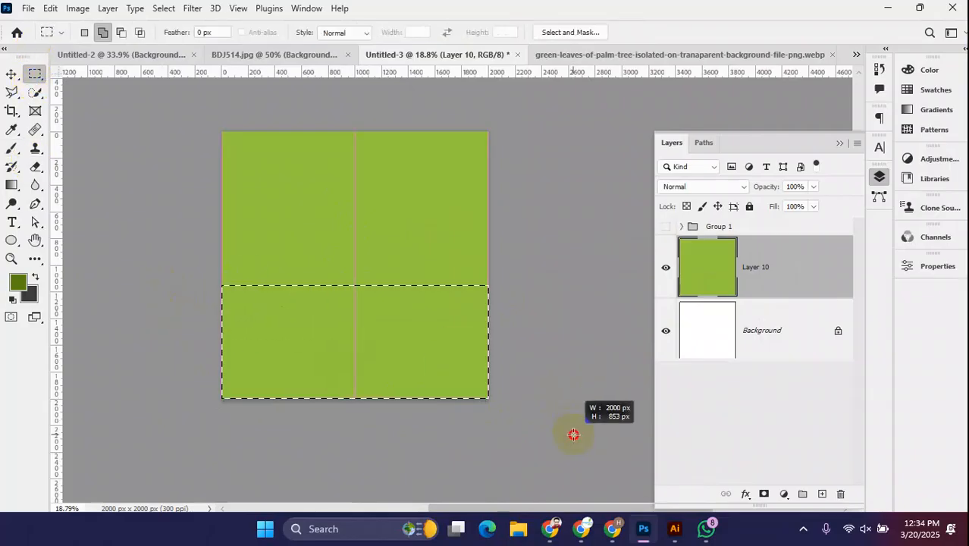
{"action": "left_click", "coordinate": [11, 148]}
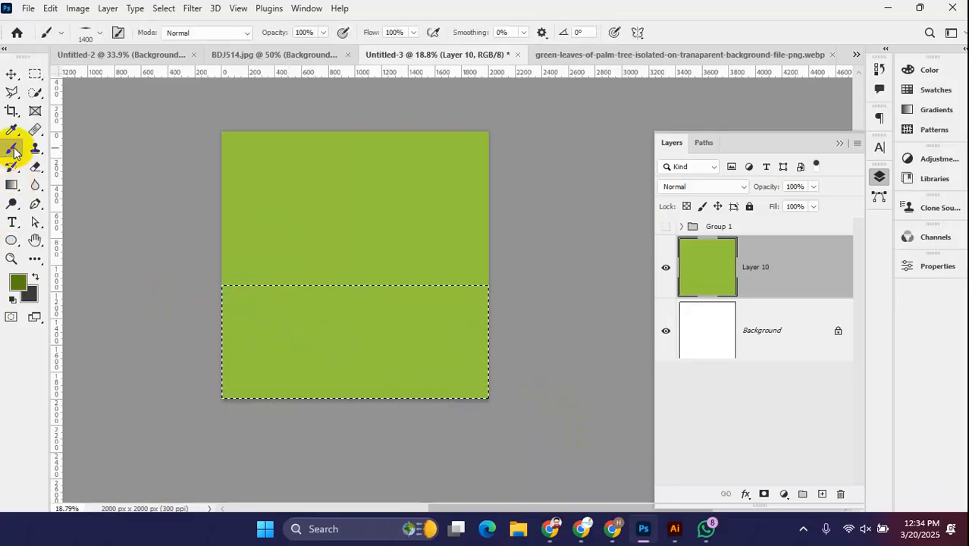
{"action": "left_click", "coordinate": [826, 497]}
{"action": "mouse_move", "coordinate": [195, 289]}
{"action": "left_mouse_down"}
{"action": "mouse_move", "coordinate": [173, 362]}
{"action": "mouse_move", "coordinate": [358, 323]}
{"action": "mouse_move", "coordinate": [173, 340]}
{"action": "mouse_move", "coordinate": [239, 342]}
{"action": "mouse_move", "coordinate": [272, 316]}
{"action": "mouse_move", "coordinate": [489, 388]}
{"action": "mouse_move", "coordinate": [350, 363]}
{"action": "mouse_move", "coordinate": [219, 406]}
{"action": "mouse_move", "coordinate": [391, 346]}
{"action": "left_mouse_up"}
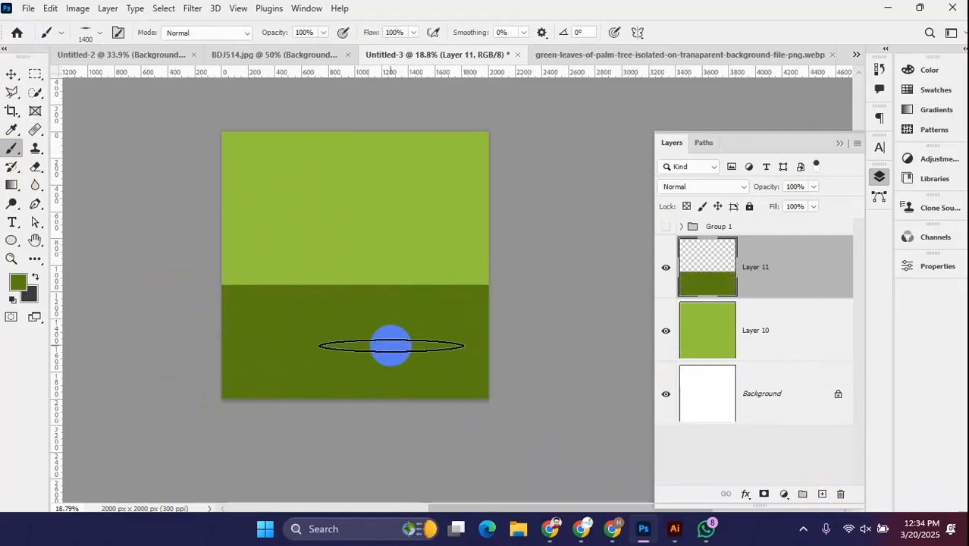
{"action": "scroll", "coordinate": [391, 345], "scroll_direction": "down", "scroll_amount": 3}
{"action": "scroll", "coordinate": [387, 343], "scroll_direction": "down", "scroll_amount": 2}
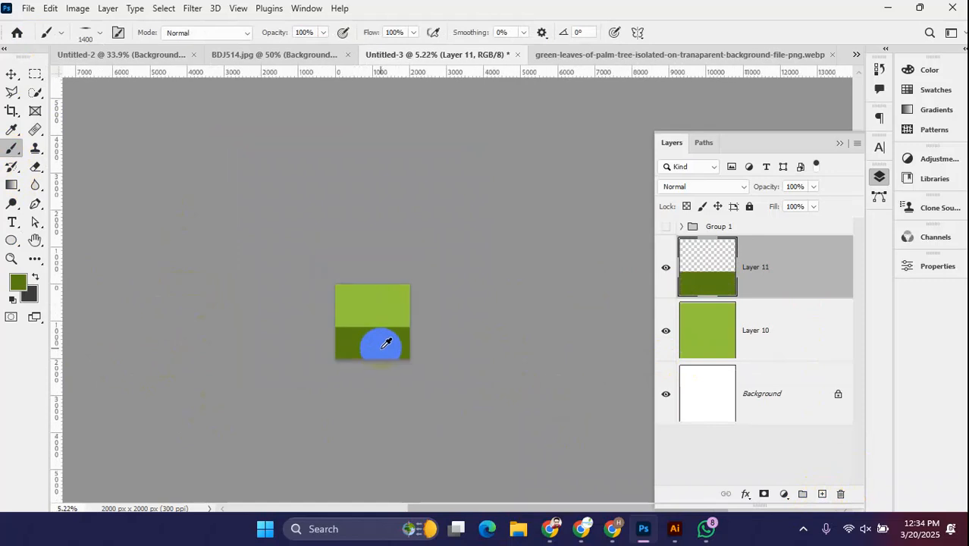
{"action": "scroll", "coordinate": [385, 338], "scroll_direction": "up", "scroll_amount": 2}
{"action": "scroll", "coordinate": [395, 330], "scroll_direction": "up", "scroll_amount": 4}
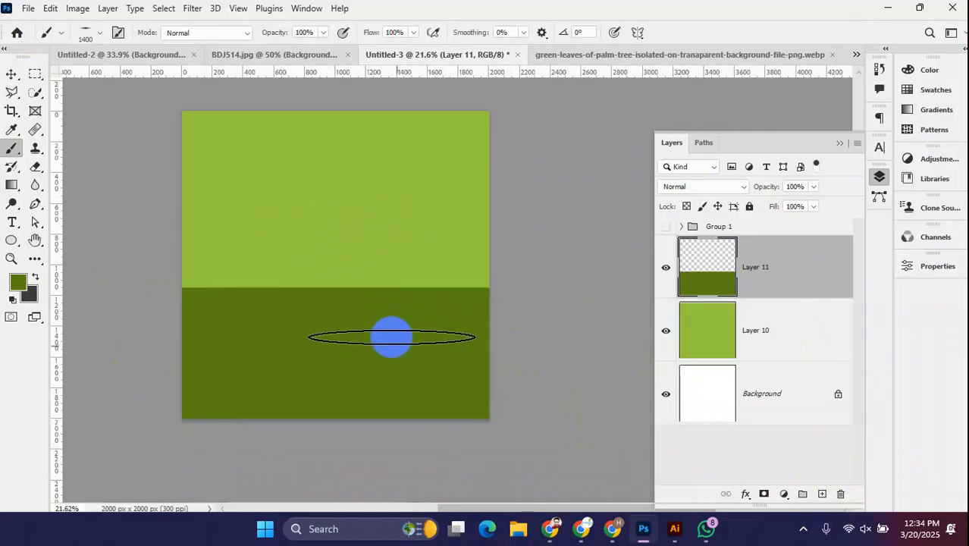
{"action": "left_click", "coordinate": [11, 73]}
{"action": "scroll", "coordinate": [333, 259], "scroll_direction": "down", "scroll_amount": 4}
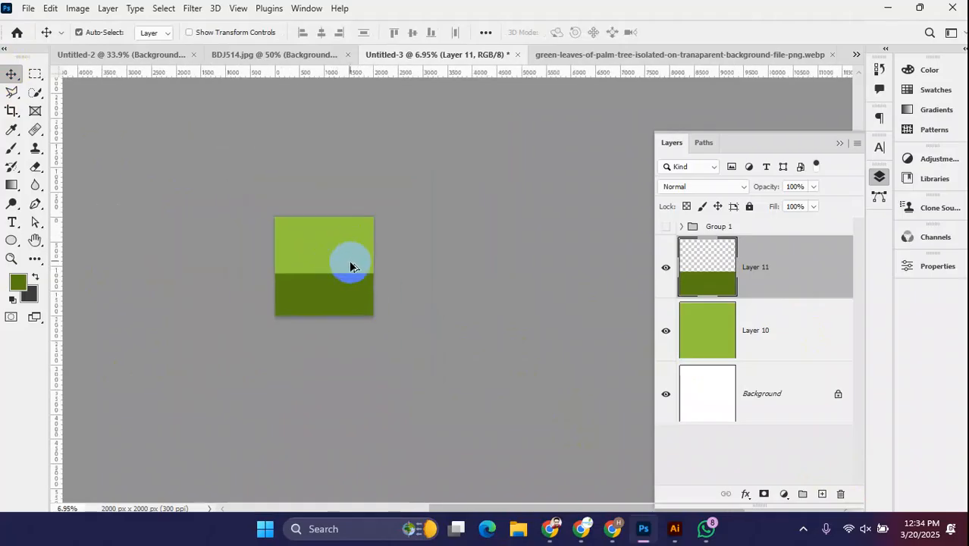
{"action": "scroll", "coordinate": [351, 265], "scroll_direction": "up", "scroll_amount": 2}
- Undo the dark green floor and the green background layer back to the plain white Background below hidden Group 1
{"action": "key", "text": "ctrl+z"}
{"action": "key", "text": "ctrl+z"}
{"action": "key", "text": "ctrl+z"}
{"action": "key", "text": "ctrl+z"}
{"action": "key", "text": "ctrl+z"}
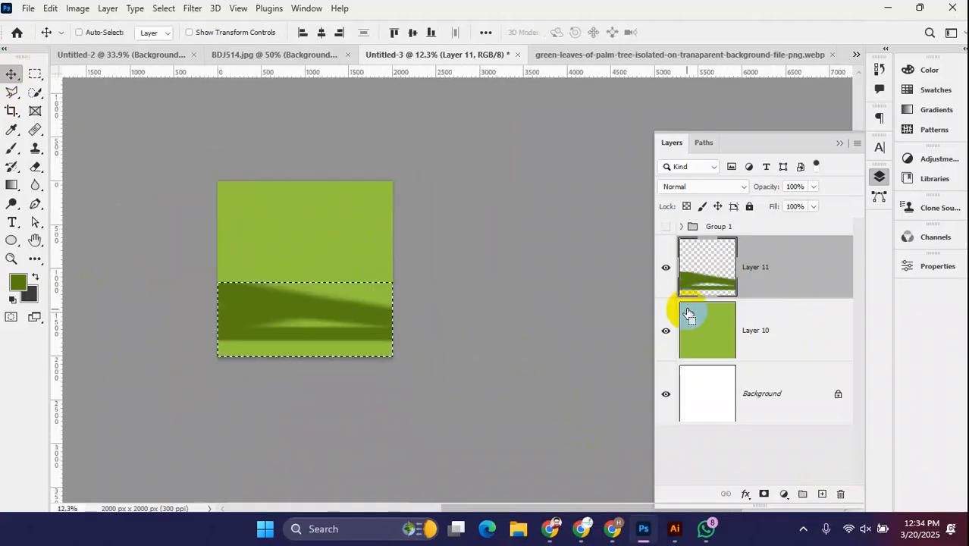
{"action": "key", "text": "ctrl+z"}
{"action": "key", "text": "ctrl+z"}
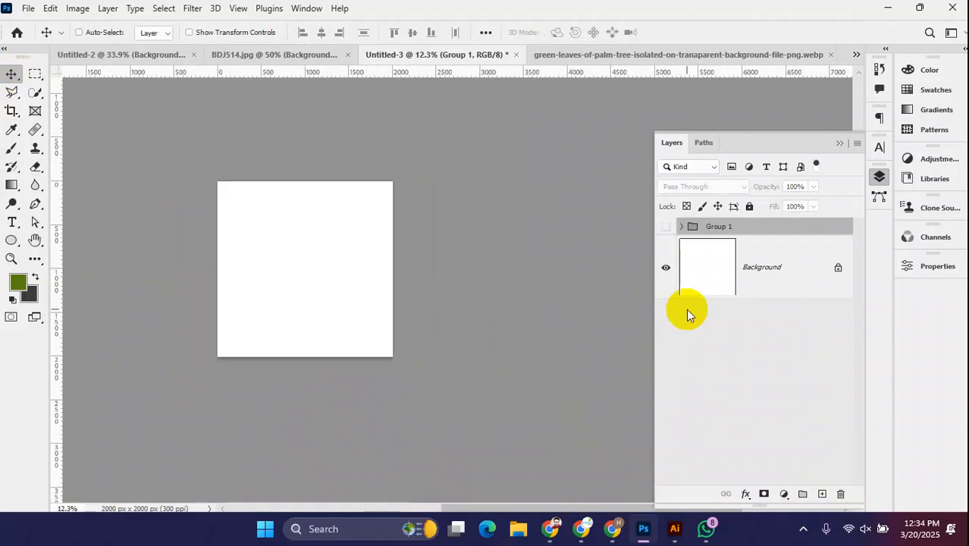
- Close the palm leaf webp document without saving its changes and return to the Untitled-3 document
{"action": "left_click", "coordinate": [84, 56]}
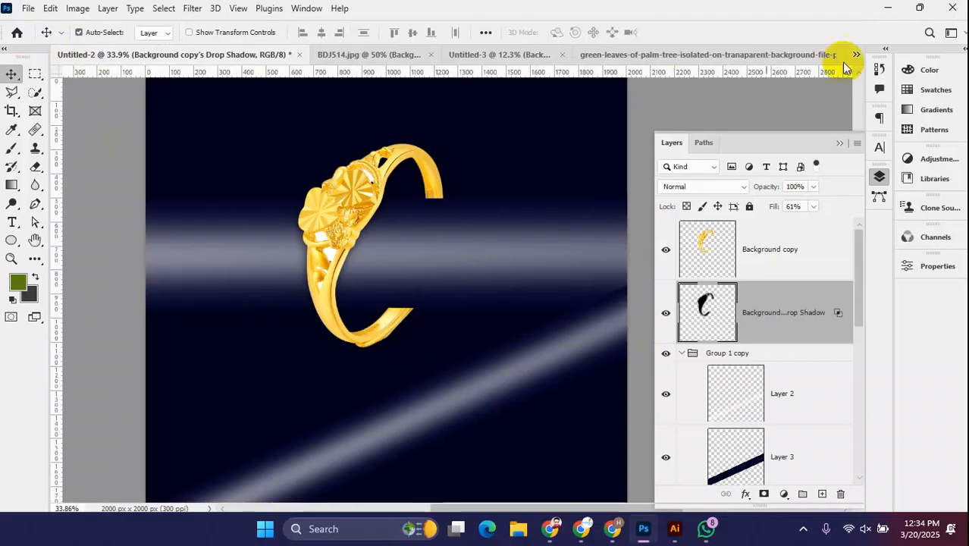
{"action": "left_click", "coordinate": [789, 56]}
{"action": "left_click", "coordinate": [821, 55]}
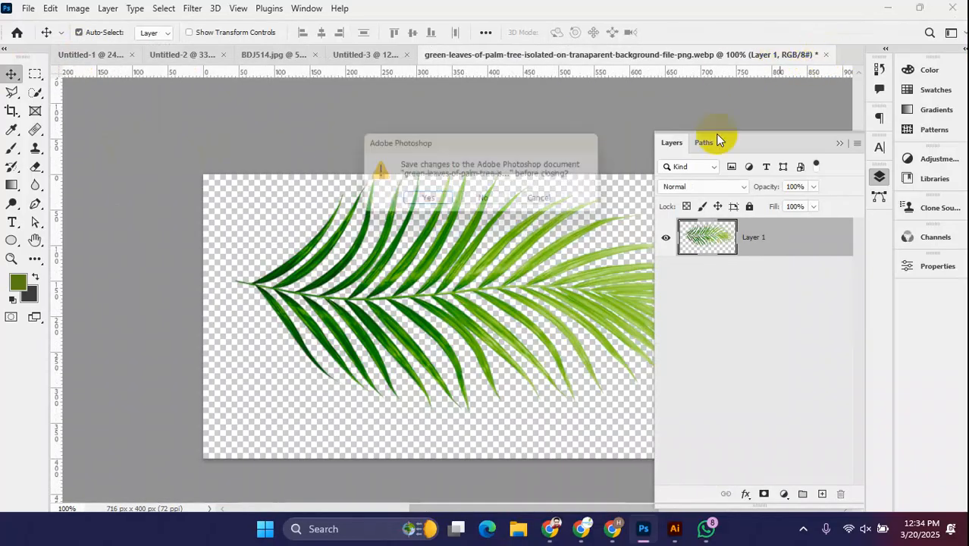
{"action": "left_click", "coordinate": [494, 199]}
{"action": "left_click", "coordinate": [745, 55]}
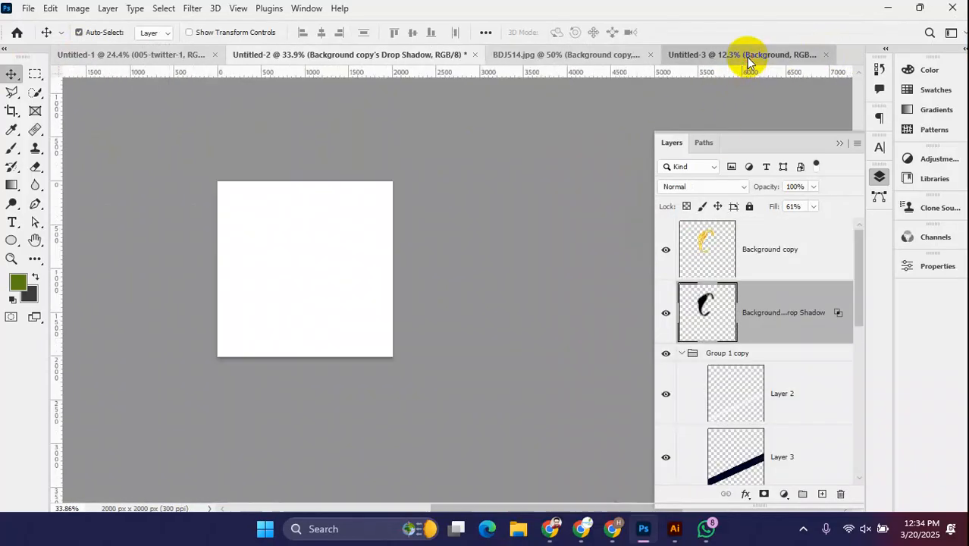
- Draw a tall dark green rectangle down from above the canvas's upper edge and duplicate it twice side by side
{"action": "scroll", "coordinate": [299, 270], "scroll_direction": "up", "scroll_amount": 3, "text": "alt"}
{"action": "left_click_drag", "start_coordinate": [299, 270], "coordinate": [354, 262]}
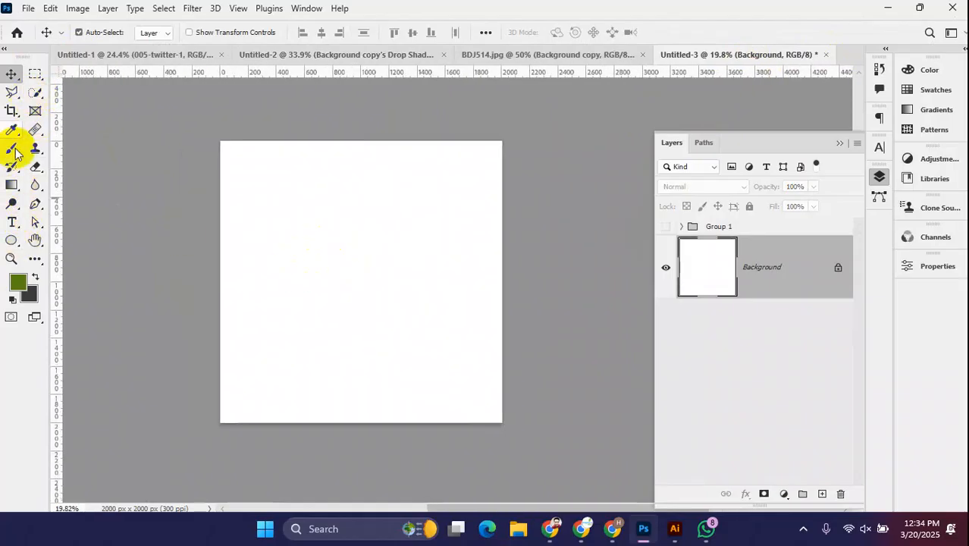
{"action": "right_click", "coordinate": [15, 239]}
{"action": "left_click", "coordinate": [76, 238]}
{"action": "left_click_drag", "start_coordinate": [265, 97], "coordinate": [305, 289]}
{"action": "left_click", "coordinate": [11, 74]}
{"action": "left_click_drag", "start_coordinate": [295, 203], "coordinate": [426, 222]}
- Even out the horizontal spacing between the three green bars
{"action": "left_click", "coordinate": [404, 313]}
{"action": "left_click_drag", "start_coordinate": [412, 333], "coordinate": [412, 304]}
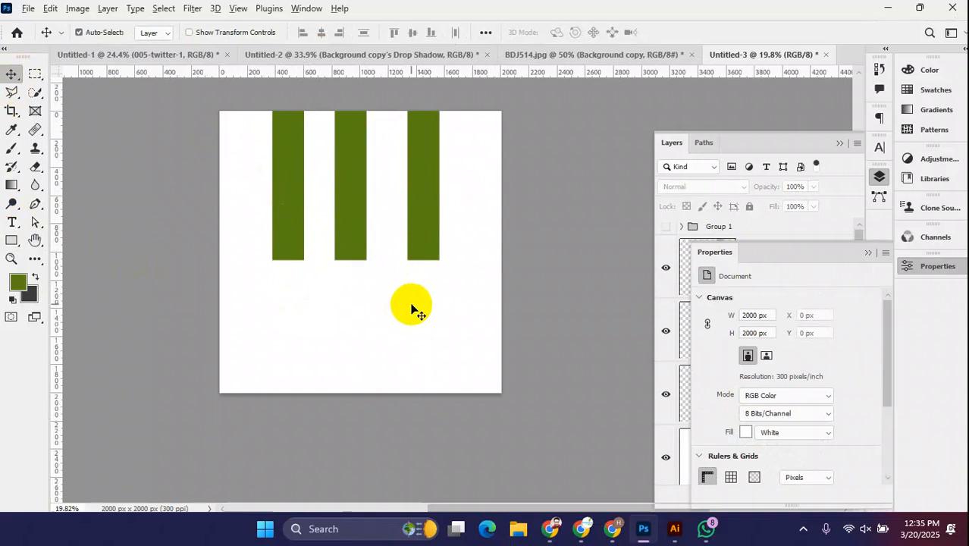
{"action": "scroll", "coordinate": [410, 305], "scroll_direction": "down", "scroll_amount": 1}
{"action": "left_click_drag", "start_coordinate": [357, 240], "coordinate": [359, 234]}
- Duplicate the three green bars straight down so the copies cover the lower half of the canvas
{"action": "left_click_drag", "start_coordinate": [292, 318], "coordinate": [464, 211]}
{"action": "scroll", "coordinate": [443, 216], "scroll_direction": "down", "scroll_amount": 1}
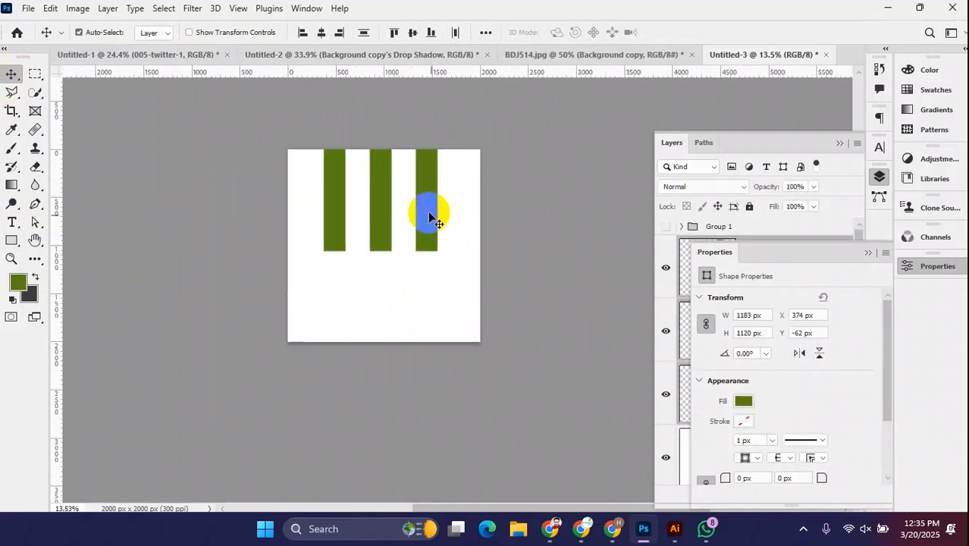
{"action": "left_click_drag", "start_coordinate": [428, 180], "coordinate": [427, 288]}
{"action": "scroll", "coordinate": [430, 297], "scroll_direction": "up", "scroll_amount": 3}
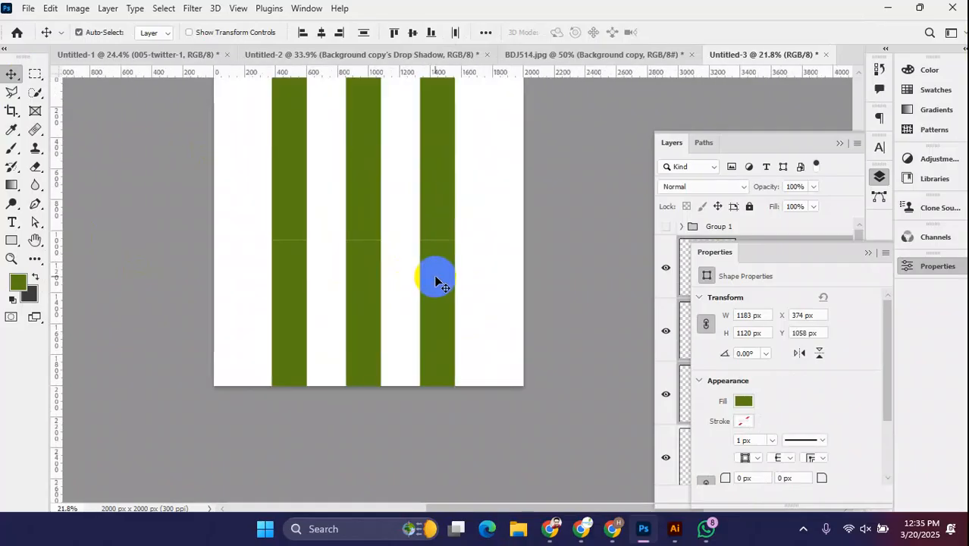
{"action": "left_click", "coordinate": [869, 254]}
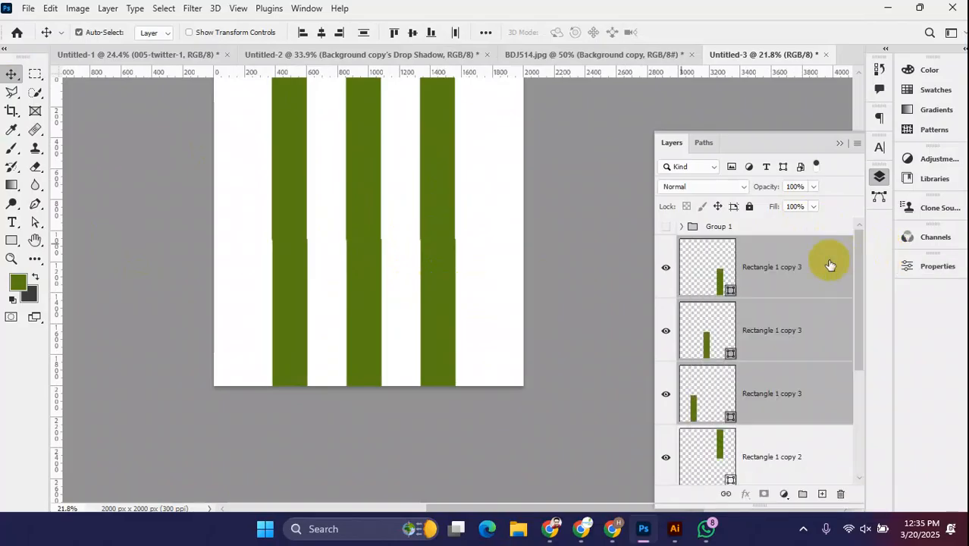
- Group the three lower bars and the three upper bars into two separate layer groups
{"action": "scroll", "coordinate": [766, 303], "scroll_direction": "down", "scroll_amount": 4}
{"action": "scroll", "coordinate": [776, 358], "scroll_direction": "up", "scroll_amount": 2}
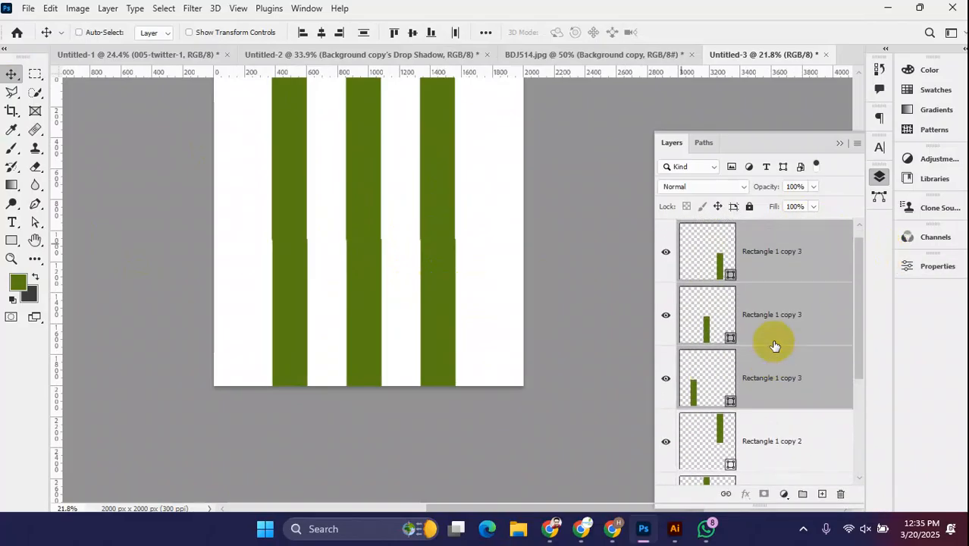
{"action": "key", "text": "ctrl+g"}
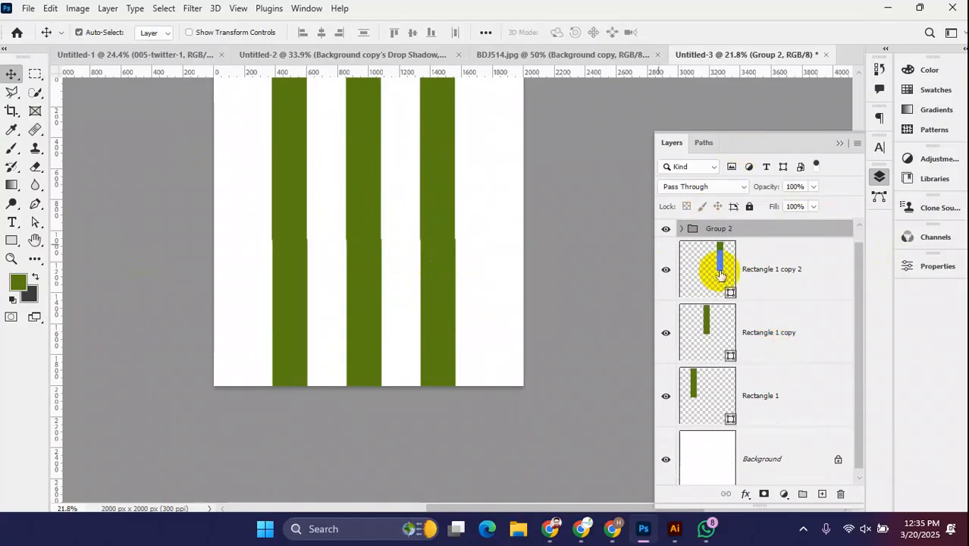
{"action": "left_click", "coordinate": [778, 287]}
{"action": "left_click", "coordinate": [782, 385], "text": "shift"}
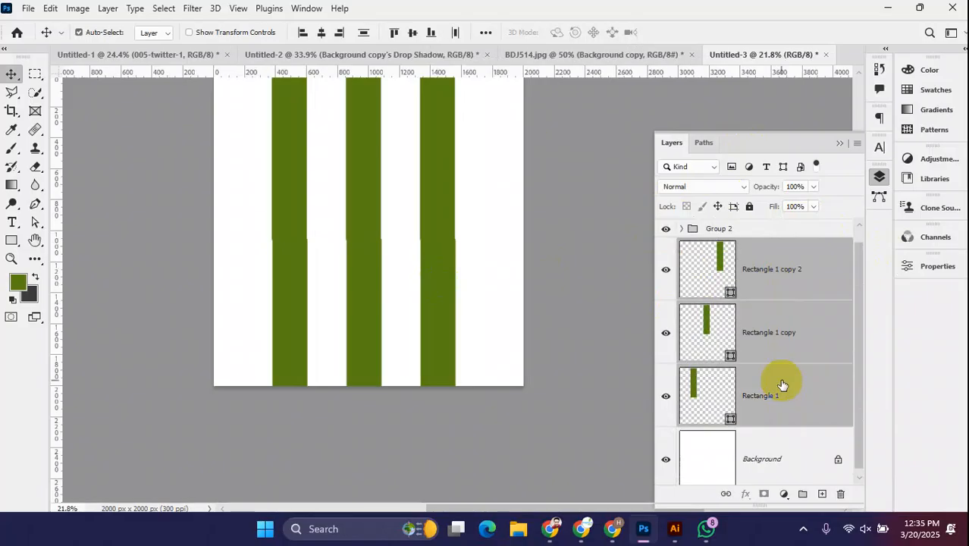
{"action": "key", "text": "ctrl+g"}
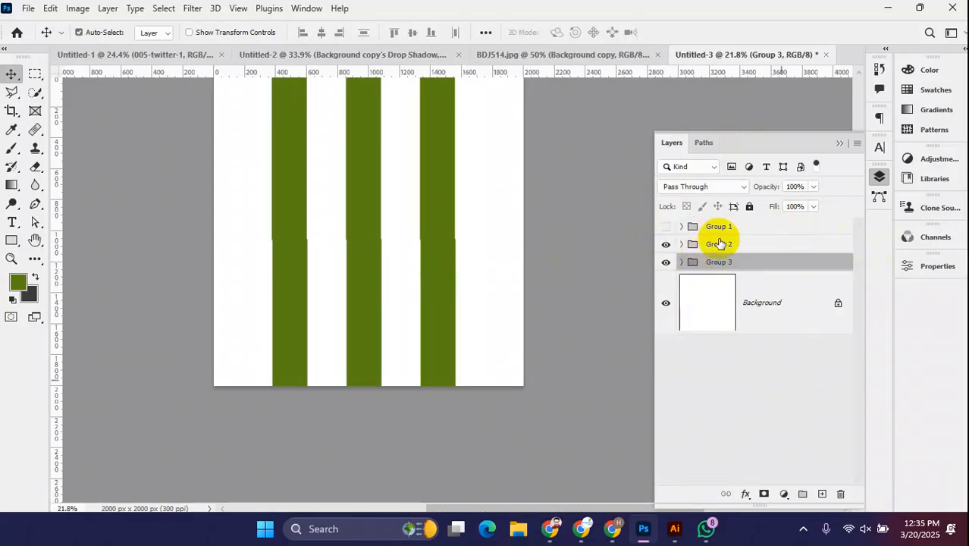
{"action": "left_click_drag", "start_coordinate": [734, 244], "coordinate": [744, 278]}
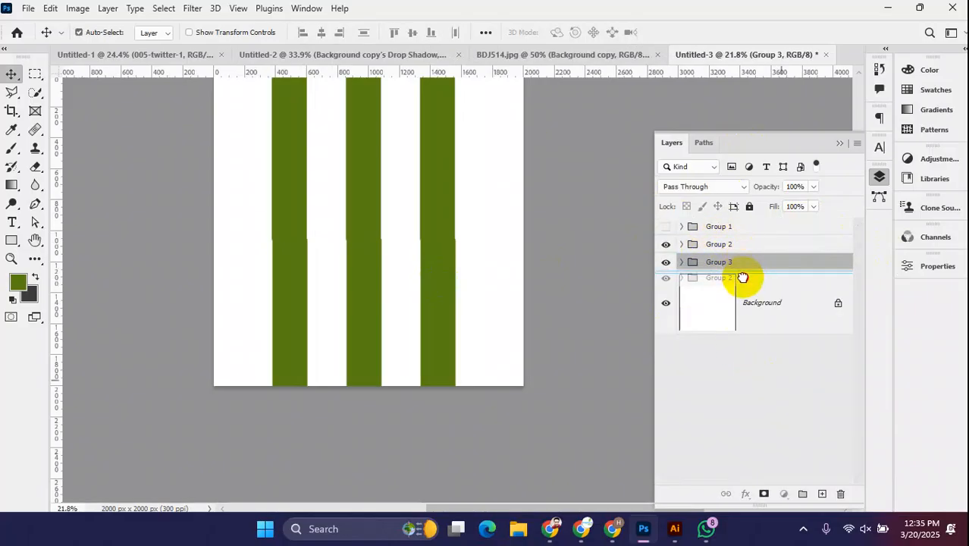
{"action": "left_click_drag", "start_coordinate": [746, 243], "coordinate": [758, 279]}
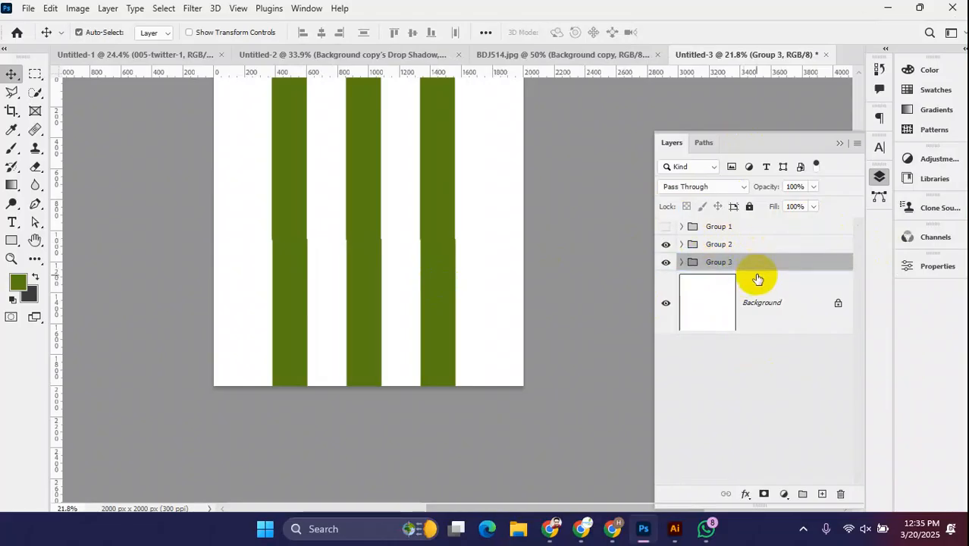
- Select the three lower bars and nudge them into line with the upper bars
{"action": "left_click_drag", "start_coordinate": [488, 298], "coordinate": [210, 313]}
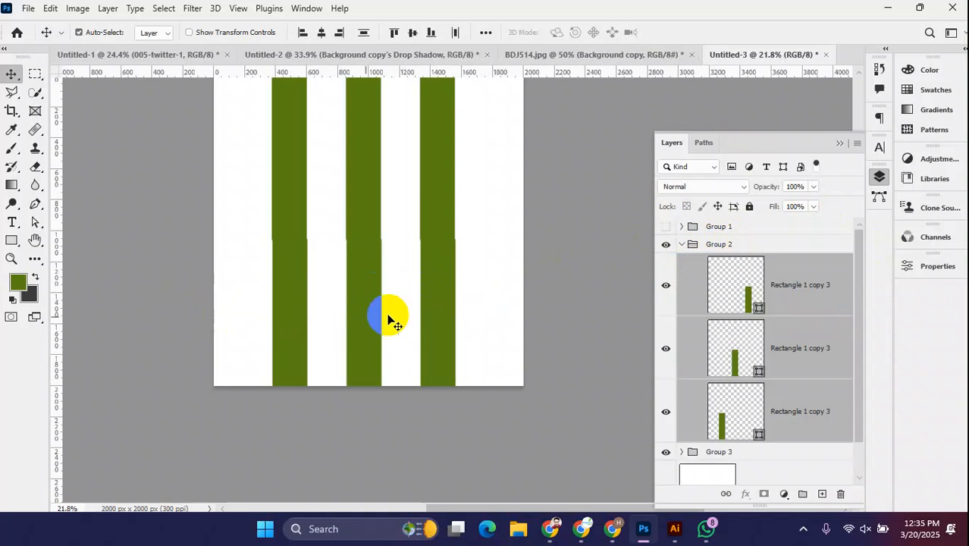
{"action": "mouse_move", "coordinate": [369, 303]}
{"action": "left_mouse_down"}
{"action": "mouse_move", "coordinate": [359, 302]}
{"action": "mouse_move", "coordinate": [367, 307]}
{"action": "left_mouse_up"}
{"action": "scroll", "coordinate": [353, 299], "scroll_direction": "up", "scroll_amount": 3}
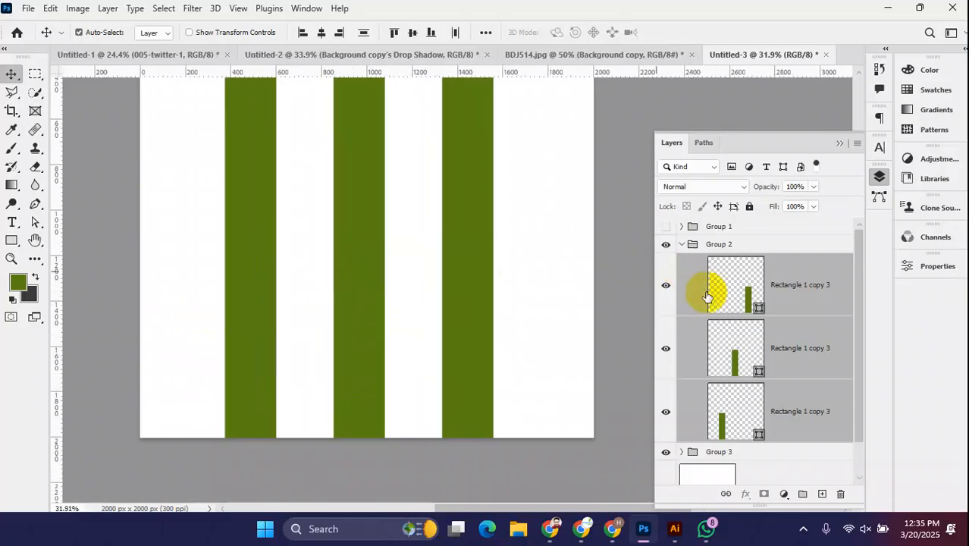
- Change the fill of the rightmost lower bar to the darker green 436801
{"action": "scroll", "coordinate": [728, 292], "scroll_direction": "down", "scroll_amount": 1}
{"action": "double_click", "coordinate": [758, 267]}
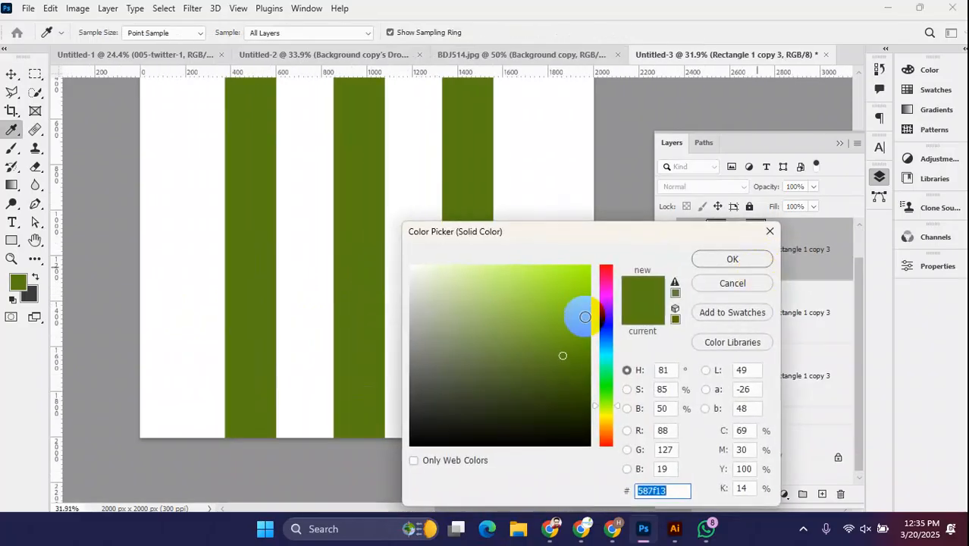
{"action": "left_click_drag", "start_coordinate": [565, 358], "coordinate": [588, 372]}
{"action": "left_click", "coordinate": [732, 259]}
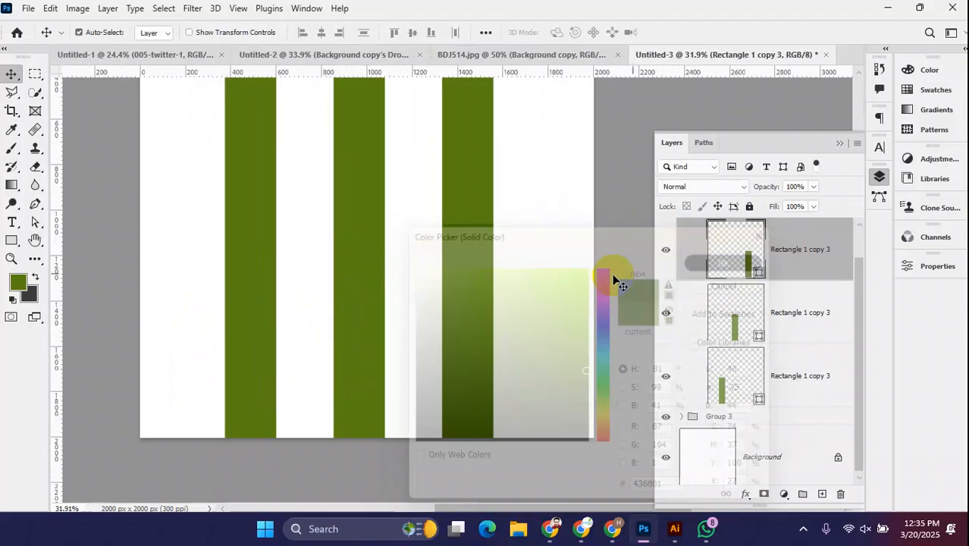
- Recolor the middle and leftmost lower bars with the darker green 436801 sampled from the already recolored bars
{"action": "scroll", "coordinate": [498, 267], "scroll_direction": "down", "scroll_amount": 1}
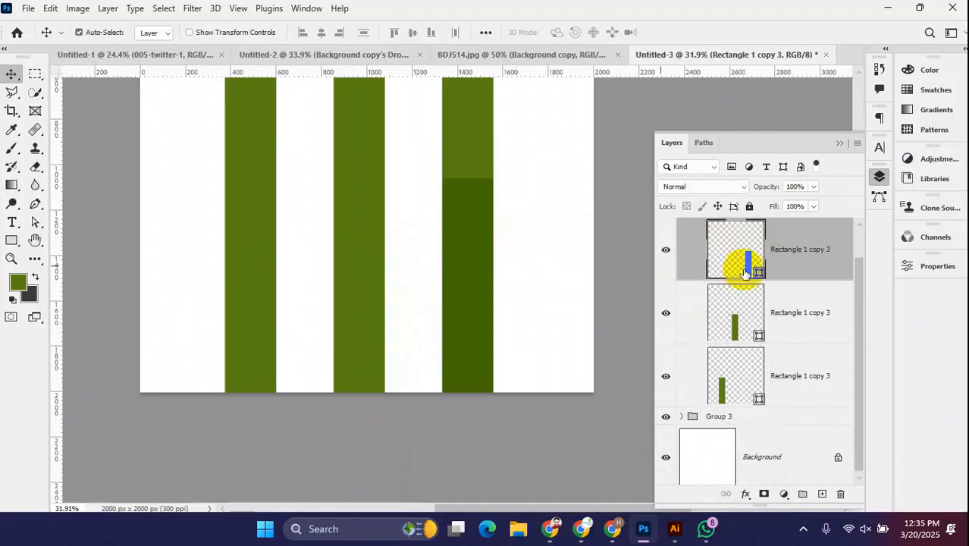
{"action": "double_click", "coordinate": [758, 336]}
{"action": "left_click_drag", "start_coordinate": [544, 234], "coordinate": [542, 321]}
{"action": "left_click", "coordinate": [472, 252]}
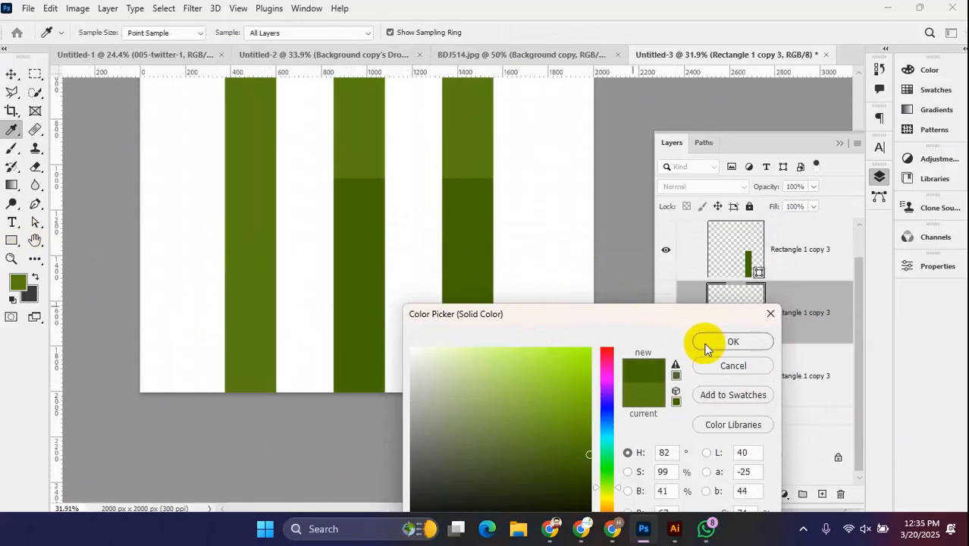
{"action": "left_click", "coordinate": [733, 342]}
{"action": "double_click", "coordinate": [757, 400]}
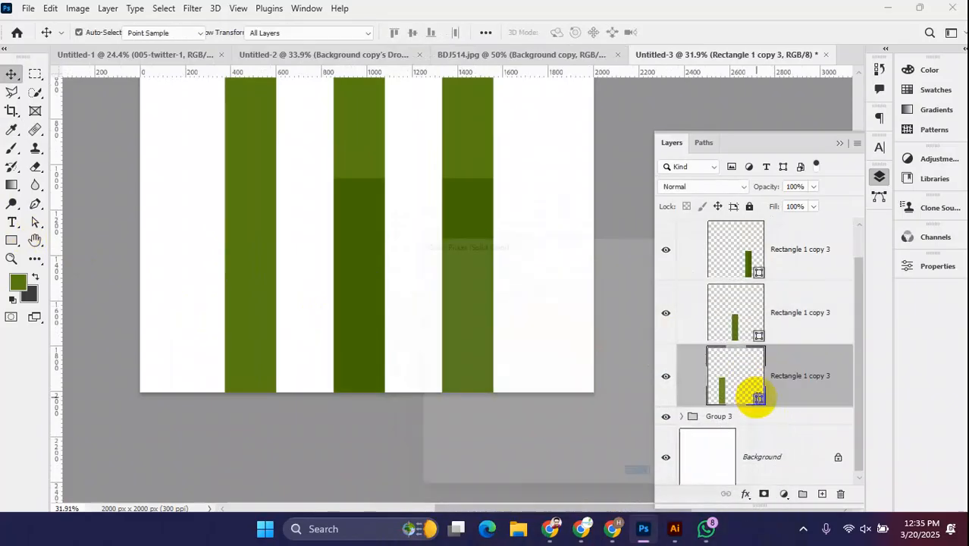
{"action": "left_click", "coordinate": [337, 240]}
{"action": "key", "text": "alt"}
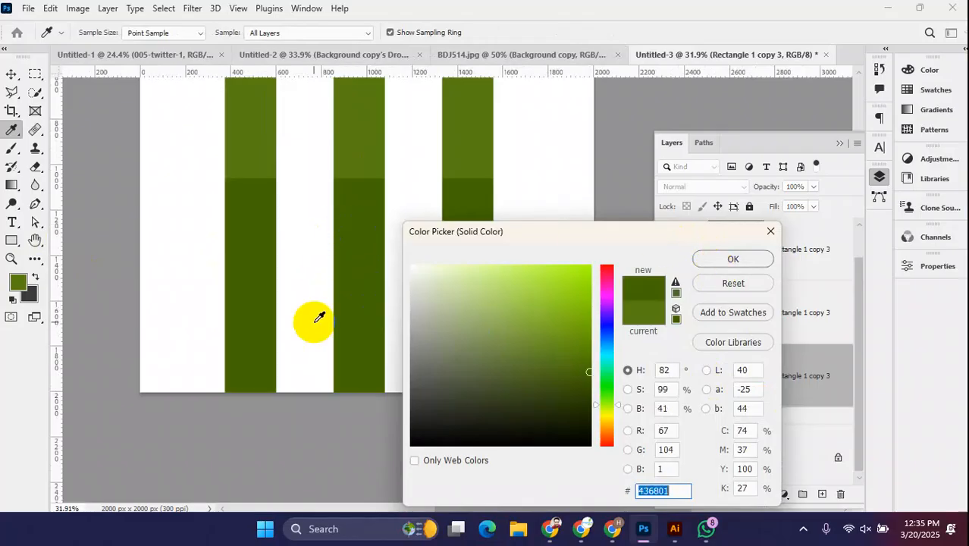
{"action": "left_click", "coordinate": [705, 259]}
- Apply a Perspective transform to the three lower bars, widening their bottom edge to 354.10% so they fan out as floor stripes
{"action": "scroll", "coordinate": [337, 265], "scroll_direction": "down", "scroll_amount": 5}
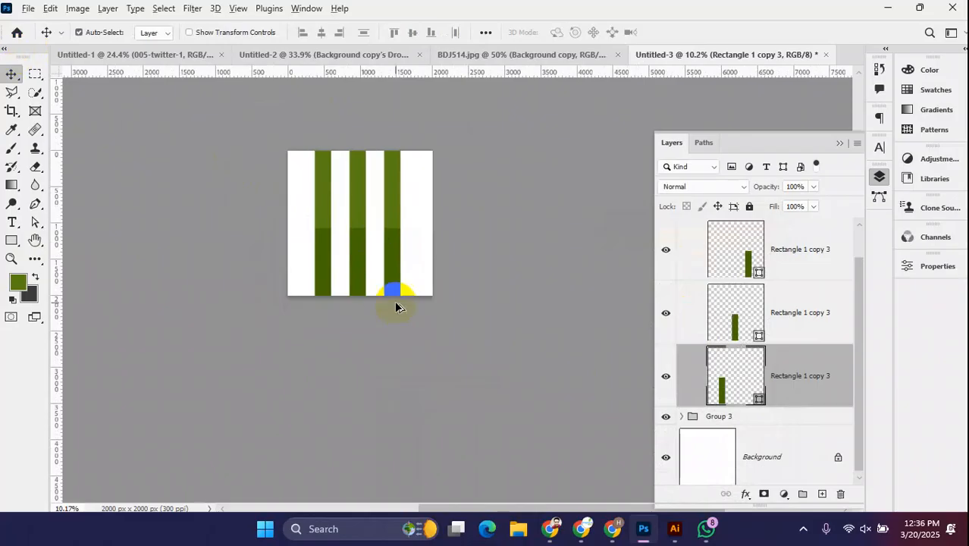
{"action": "scroll", "coordinate": [396, 288], "scroll_direction": "up", "scroll_amount": 2}
{"action": "left_click_drag", "start_coordinate": [410, 286], "coordinate": [220, 283]}
{"action": "key", "text": "ctrl+t"}
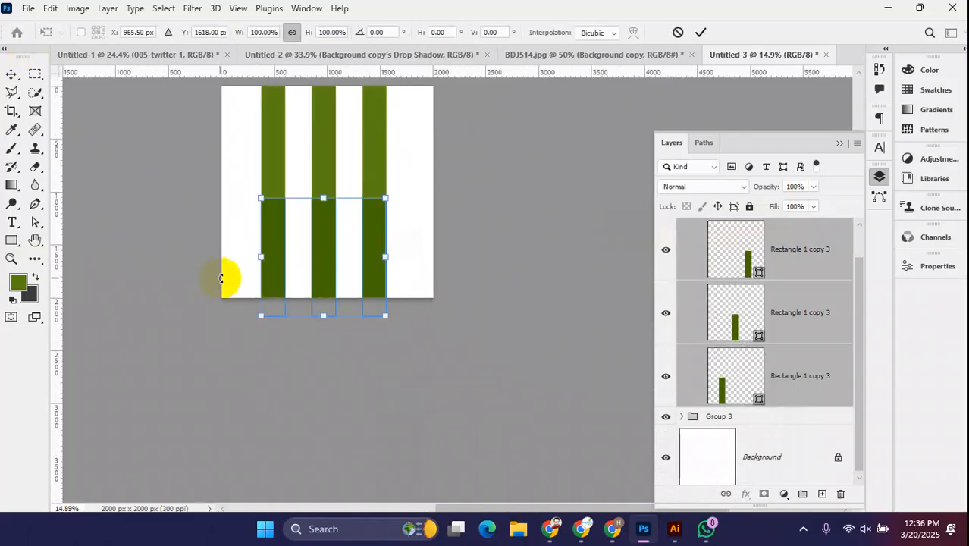
{"action": "right_click", "coordinate": [372, 250]}
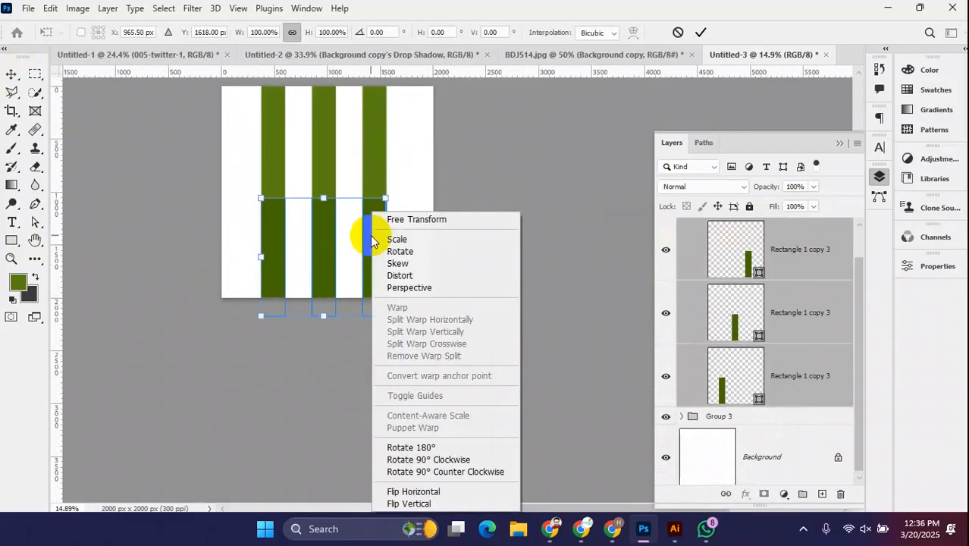
{"action": "left_click", "coordinate": [430, 293]}
{"action": "left_click_drag", "start_coordinate": [386, 320], "coordinate": [545, 324]}
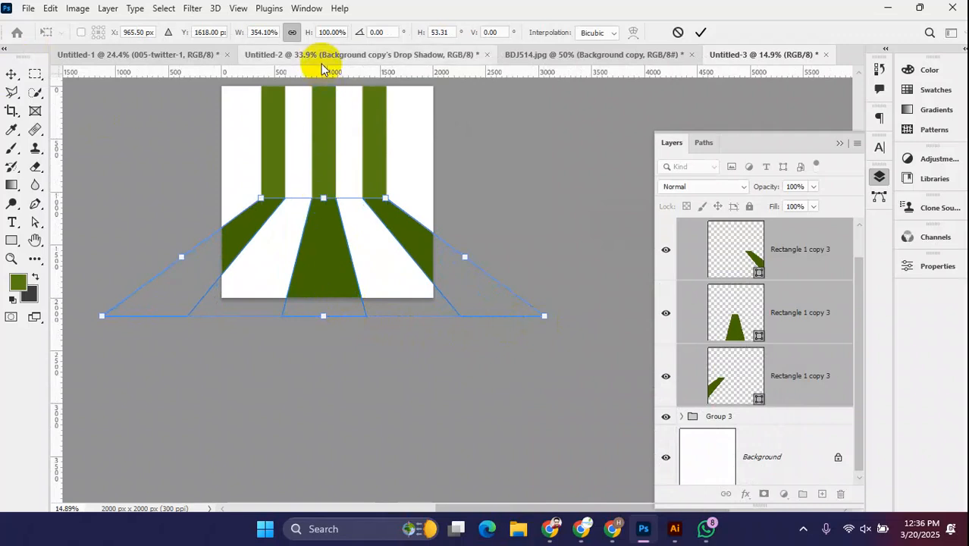
{"action": "left_click", "coordinate": [699, 34]}
{"action": "scroll", "coordinate": [341, 243], "scroll_direction": "up", "scroll_amount": 3}
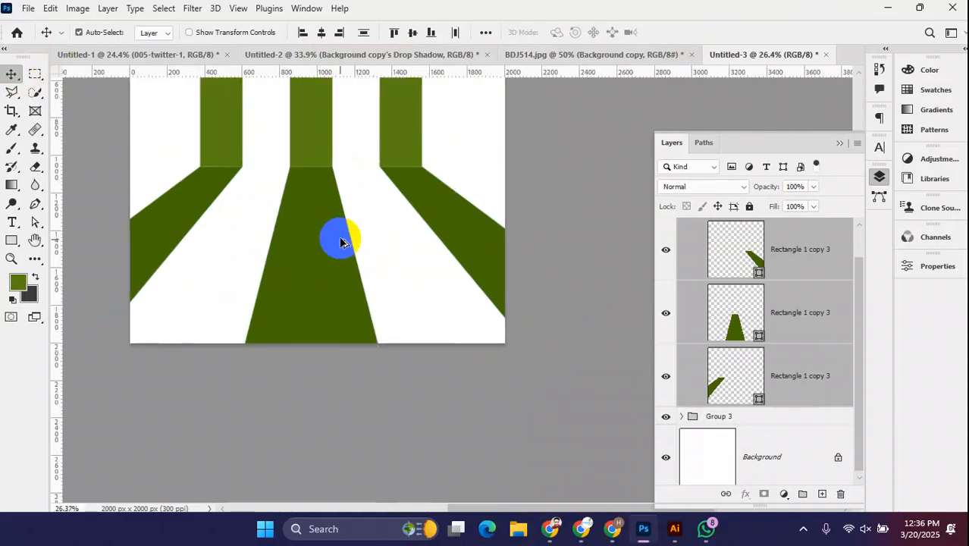
- Select the three upper bars and inspect the seams where they meet the floor stripes
{"action": "scroll", "coordinate": [340, 243], "scroll_direction": "up", "scroll_amount": 8}
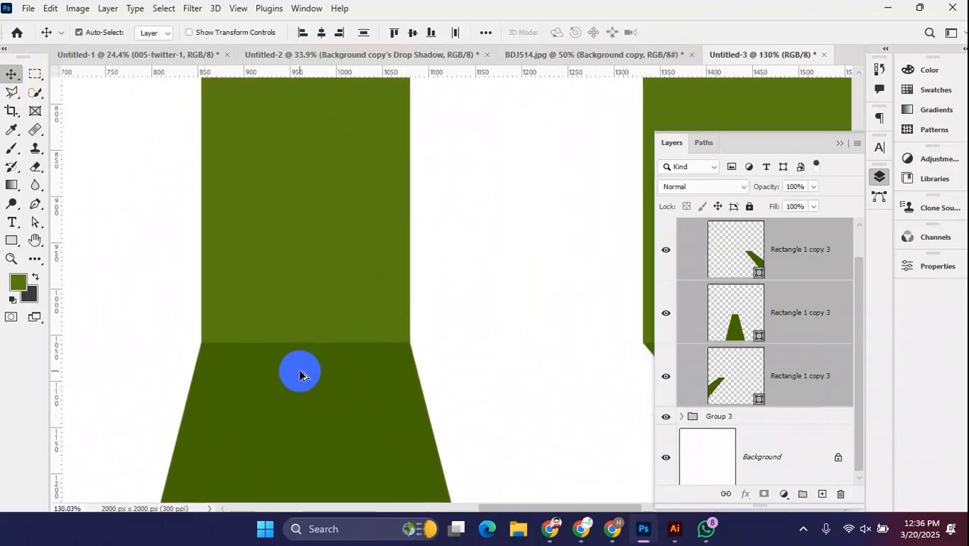
{"action": "scroll", "coordinate": [300, 375], "scroll_direction": "down", "scroll_amount": 10}
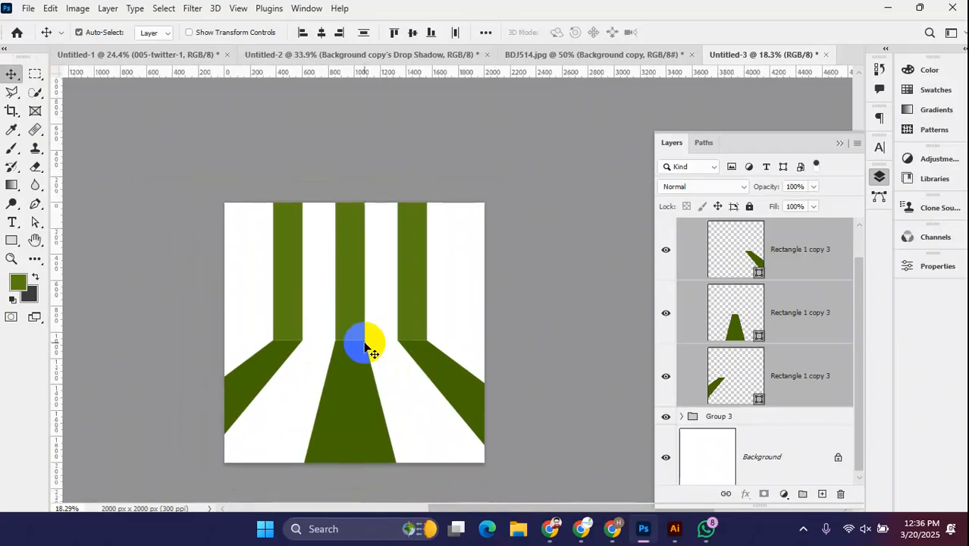
{"action": "scroll", "coordinate": [301, 212], "scroll_direction": "up", "scroll_amount": 3}
{"action": "left_click", "coordinate": [277, 314]}
{"action": "left_click", "coordinate": [396, 340], "text": "shift"}
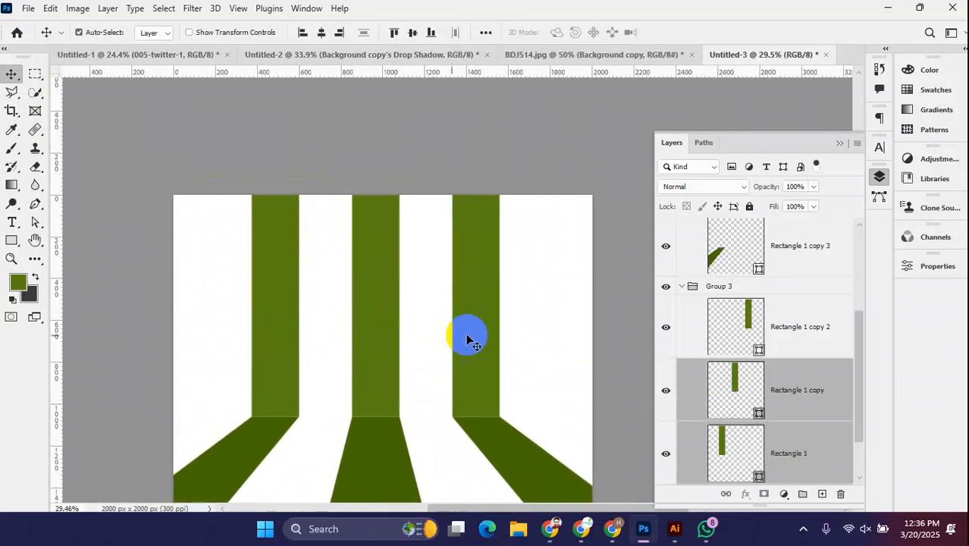
{"action": "left_click", "coordinate": [472, 337], "text": "shift"}
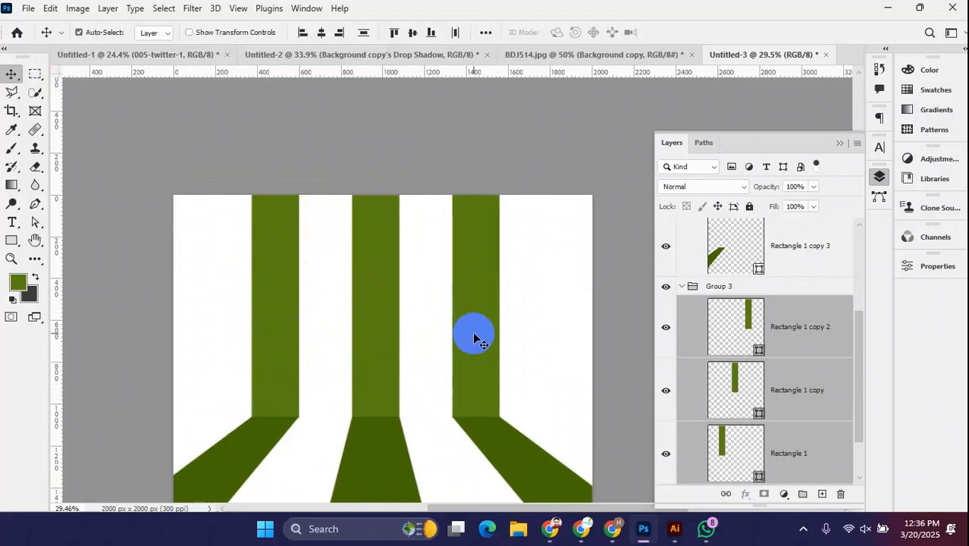
{"action": "scroll", "coordinate": [383, 419], "scroll_direction": "down", "scroll_amount": 2}
{"action": "scroll", "coordinate": [389, 411], "scroll_direction": "up", "scroll_amount": 5}
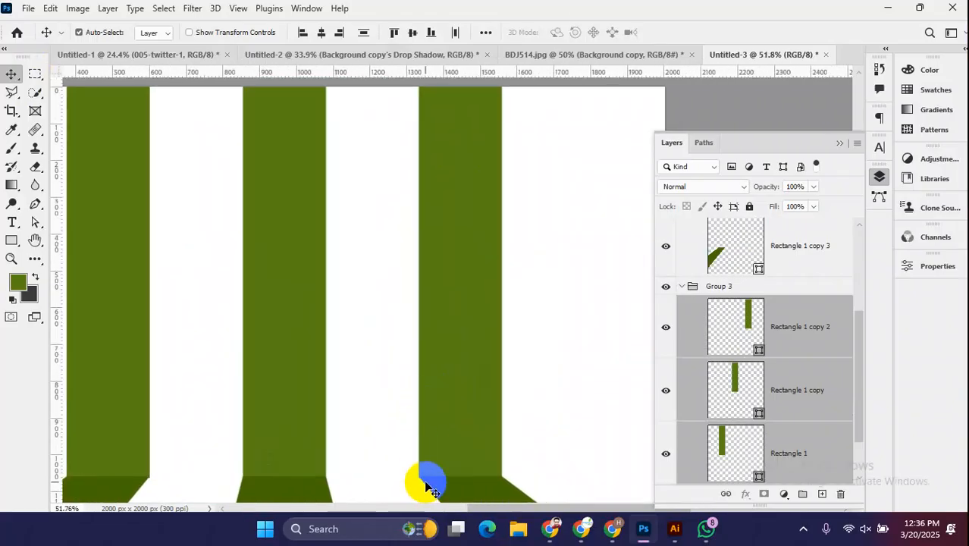
{"action": "scroll", "coordinate": [389, 397], "scroll_direction": "down", "scroll_amount": 6}
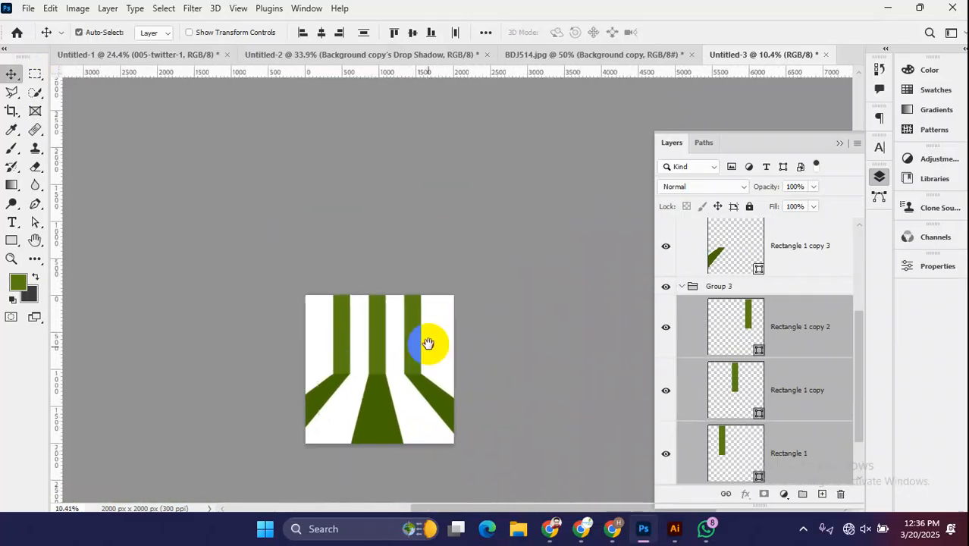
{"action": "scroll", "coordinate": [379, 383], "scroll_direction": "up", "scroll_amount": 1}
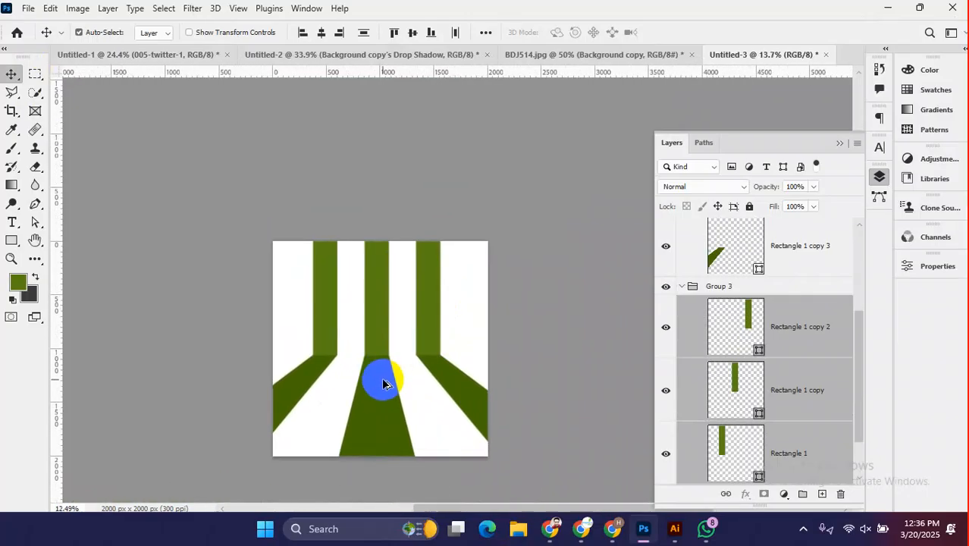
- Start placing an embedded image and browse to the image folder inside daulatpur GD2 on drive E
{"action": "left_click", "coordinate": [29, 9]}
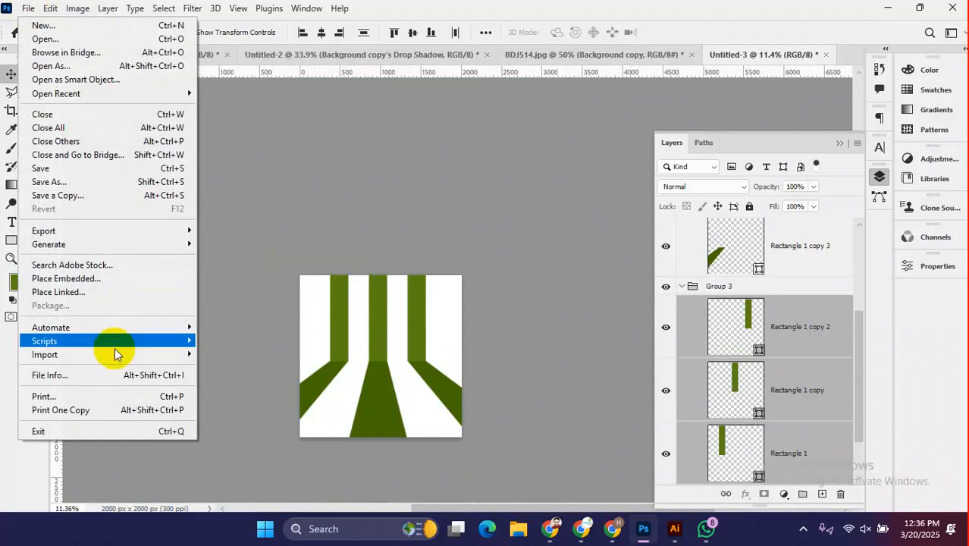
{"action": "left_click", "coordinate": [114, 280]}
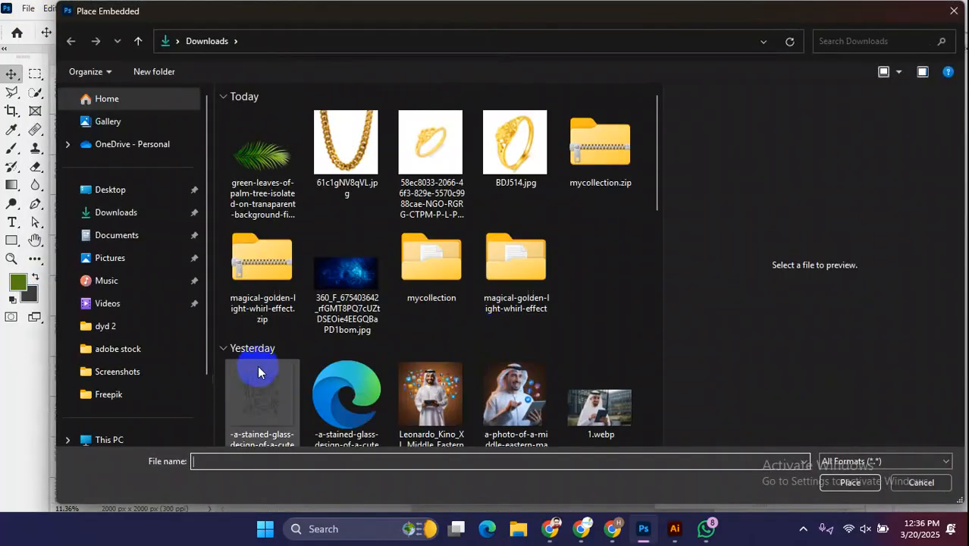
{"action": "left_click", "coordinate": [136, 438]}
{"action": "double_click", "coordinate": [437, 137]}
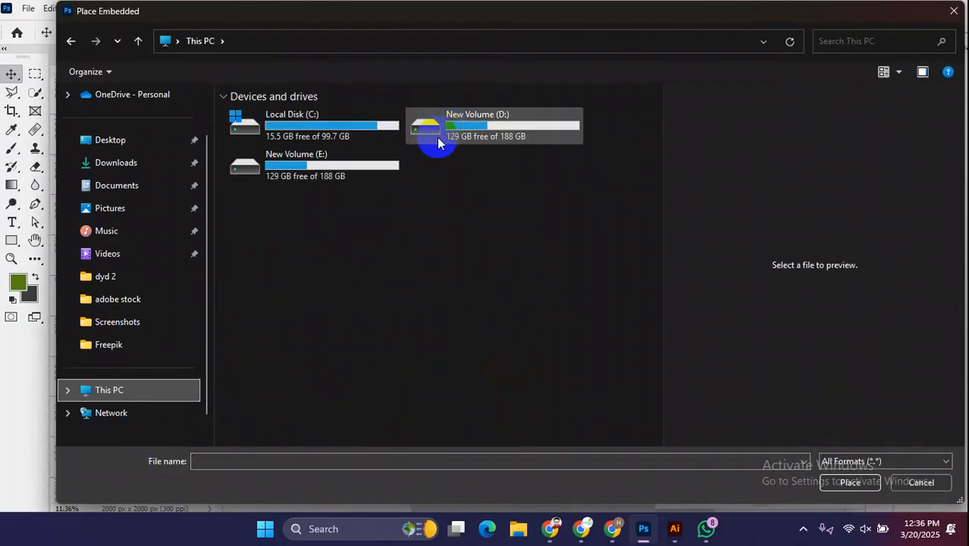
{"action": "left_click", "coordinate": [614, 155]}
{"action": "double_click", "coordinate": [614, 156]}
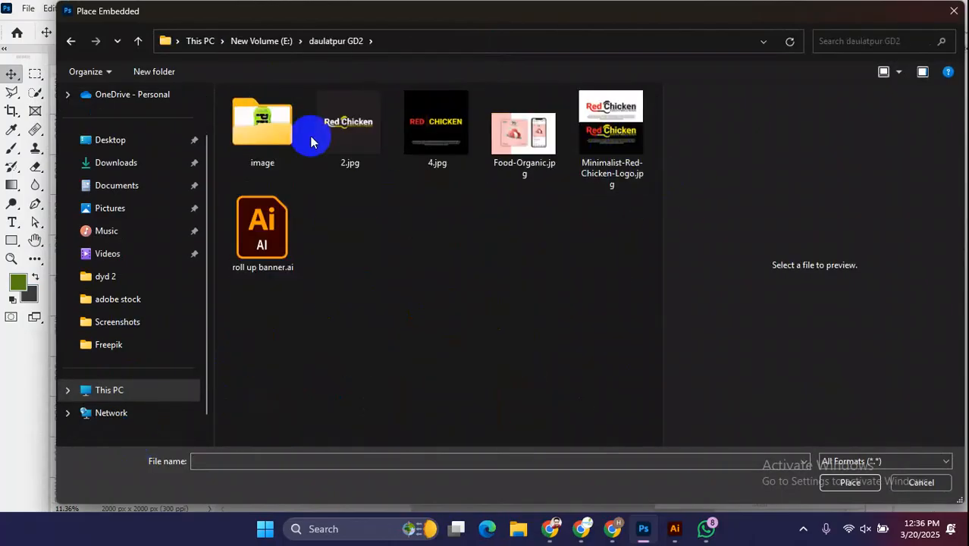
{"action": "double_click", "coordinate": [299, 137]}
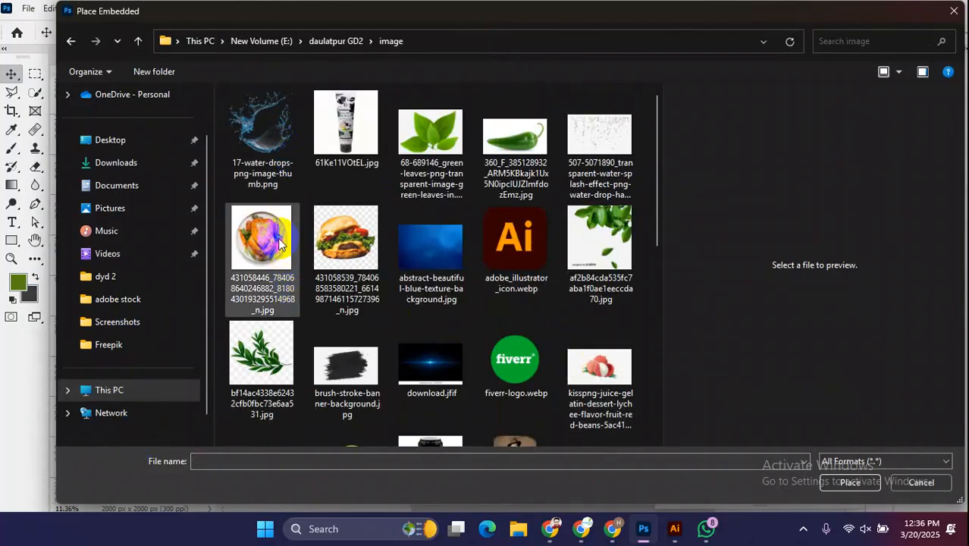
{"action": "scroll", "coordinate": [326, 227], "scroll_direction": "down", "scroll_amount": 5}
{"action": "scroll", "coordinate": [329, 236], "scroll_direction": "up", "scroll_amount": 2}
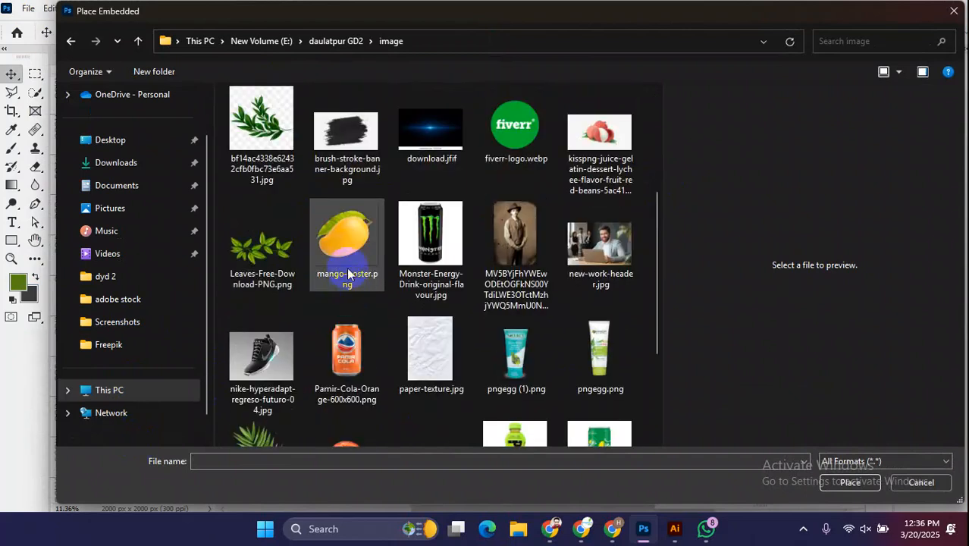
{"action": "scroll", "coordinate": [352, 273], "scroll_direction": "down", "scroll_amount": 2}
{"action": "scroll", "coordinate": [354, 288], "scroll_direction": "up", "scroll_amount": 4}
{"action": "left_click", "coordinate": [354, 295]}
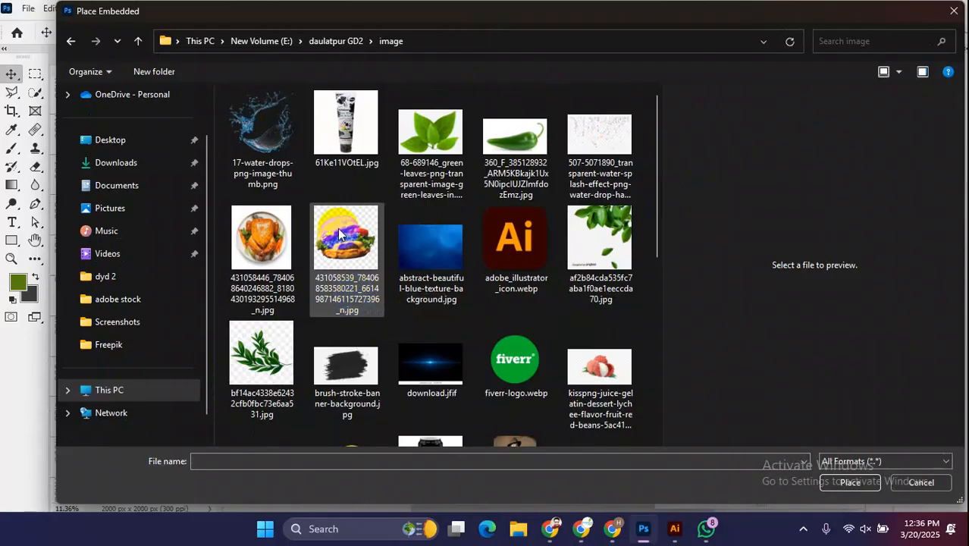
{"action": "left_click", "coordinate": [866, 487]}
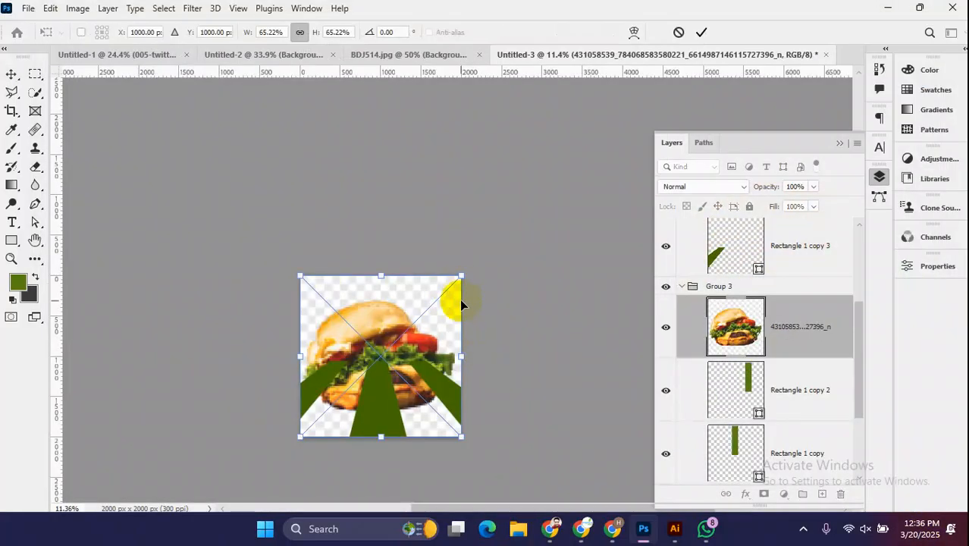
{"action": "scroll", "coordinate": [408, 350], "scroll_direction": "up", "scroll_amount": 3}
{"action": "left_click", "coordinate": [702, 32]}
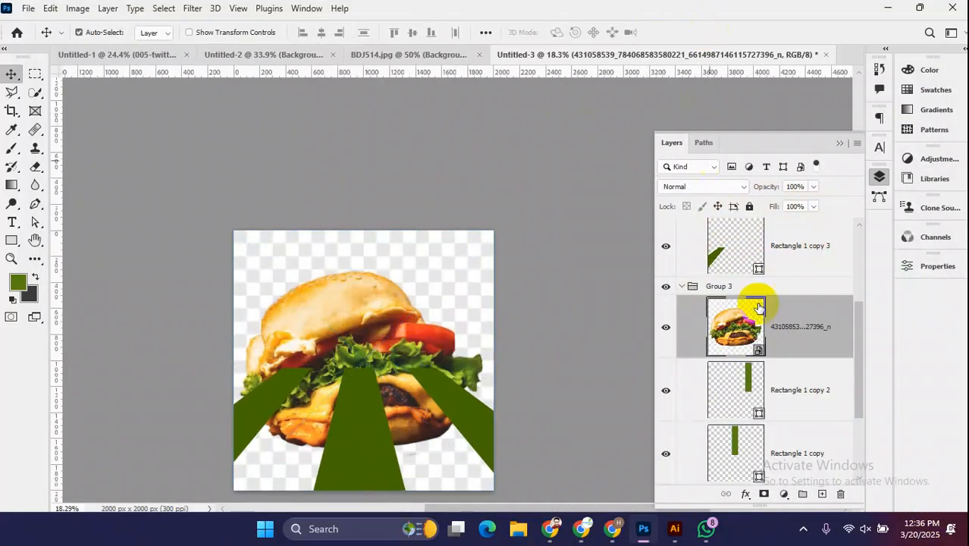
- Rasterize the placed burger layer into a regular pixel layer
{"action": "left_click", "coordinate": [926, 267]}
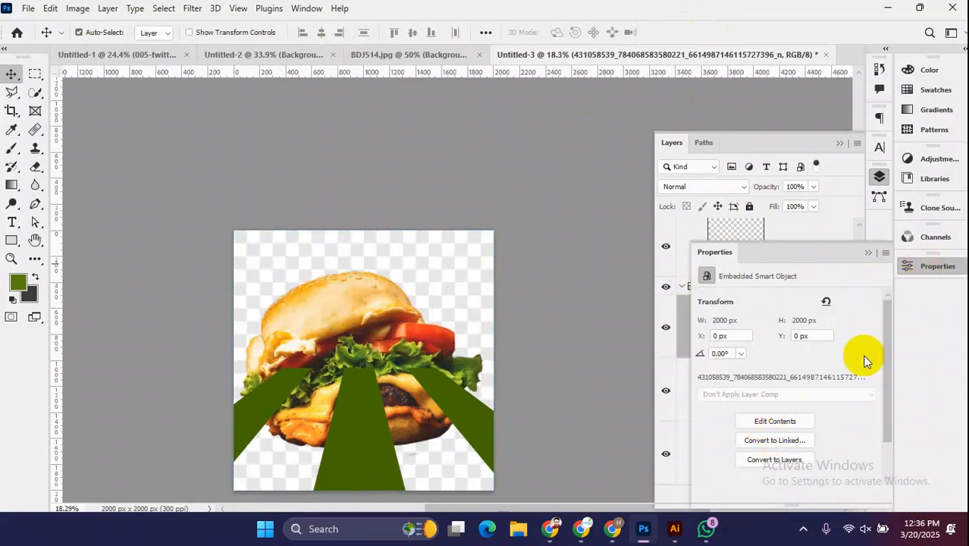
{"action": "left_click", "coordinate": [926, 268]}
{"action": "left_click", "coordinate": [924, 272]}
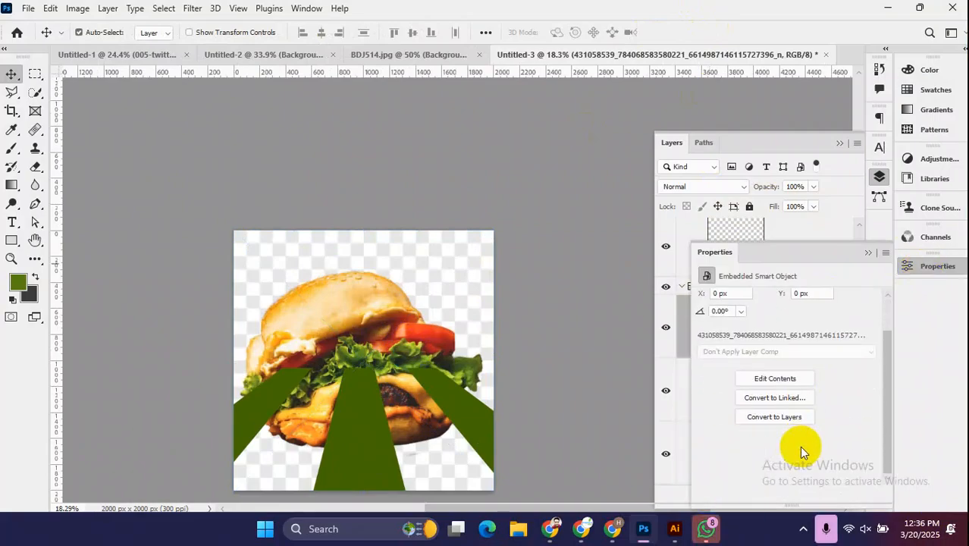
{"action": "scroll", "coordinate": [834, 402], "scroll_direction": "up", "scroll_amount": 3}
{"action": "left_click", "coordinate": [925, 267]}
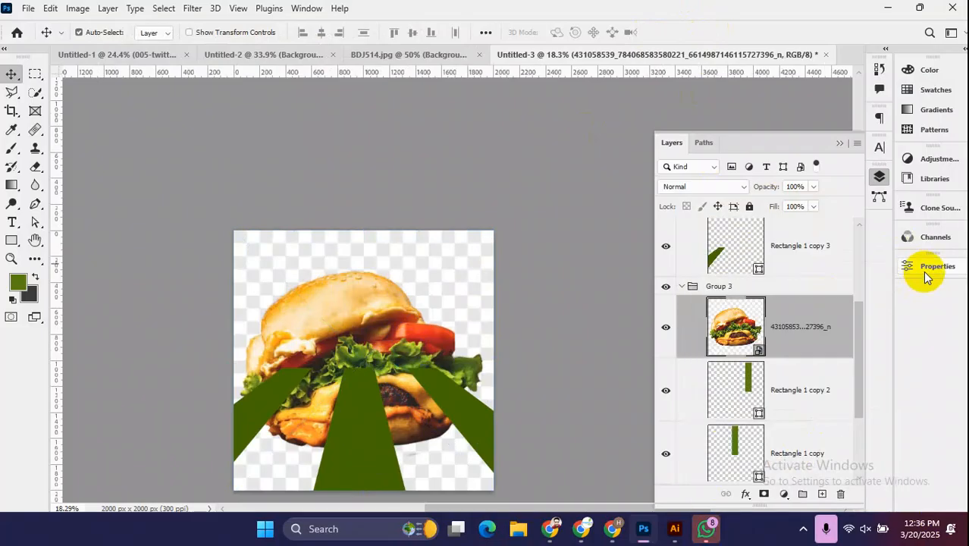
{"action": "right_click", "coordinate": [810, 314]}
{"action": "left_click", "coordinate": [687, 298]}
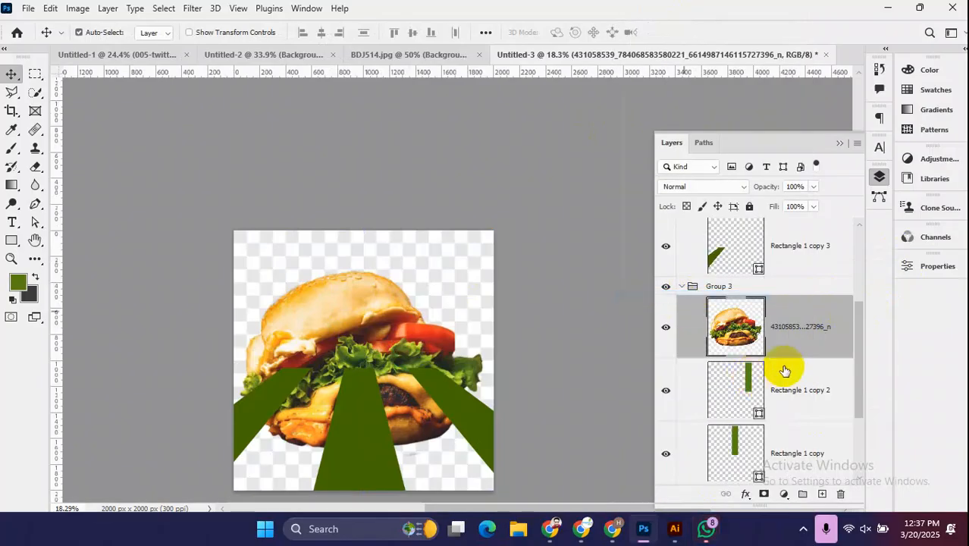
- Remove the checkered background from the burger layer with the Remove Background quick action
{"action": "left_click", "coordinate": [931, 266]}
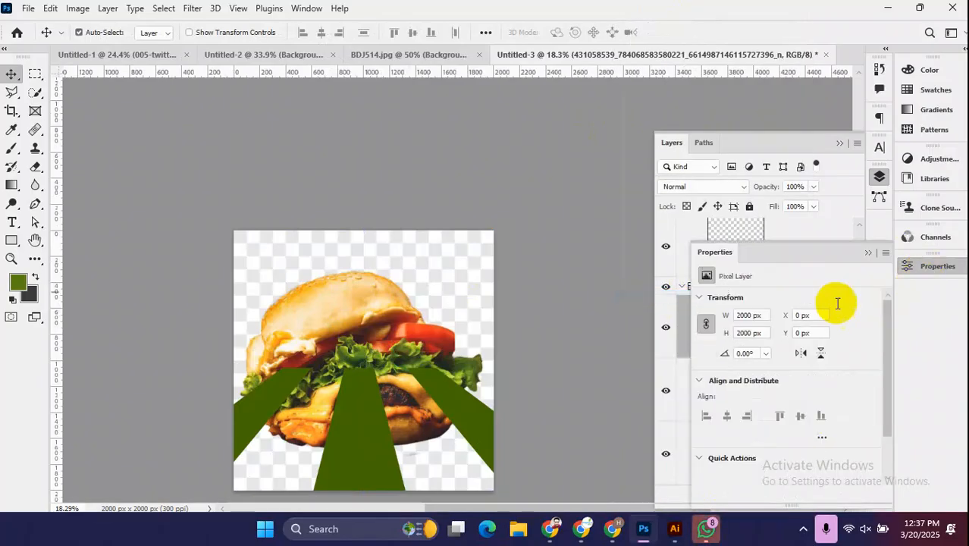
{"action": "scroll", "coordinate": [773, 466], "scroll_direction": "down", "scroll_amount": 3}
{"action": "left_click", "coordinate": [760, 429]}
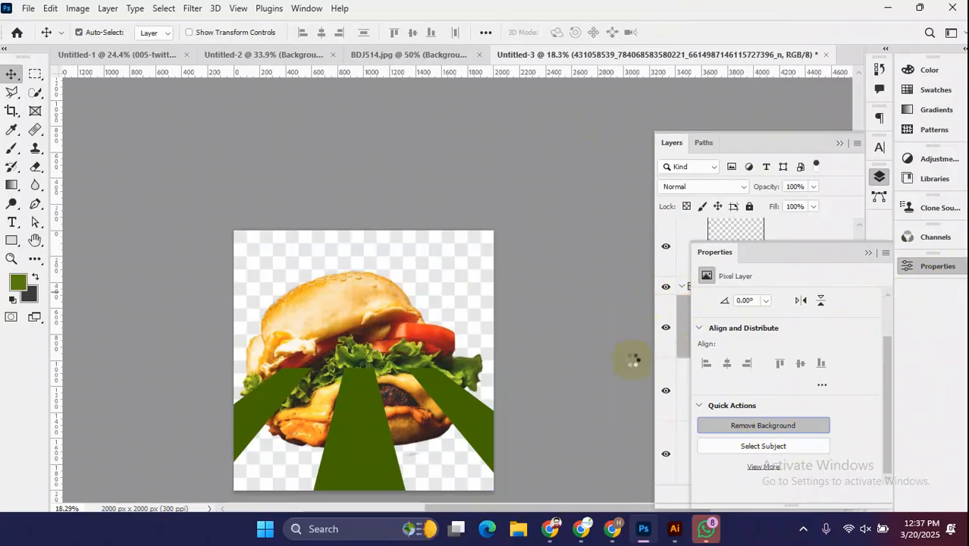
{"action": "scroll", "coordinate": [411, 383], "scroll_direction": "down", "scroll_amount": 5}
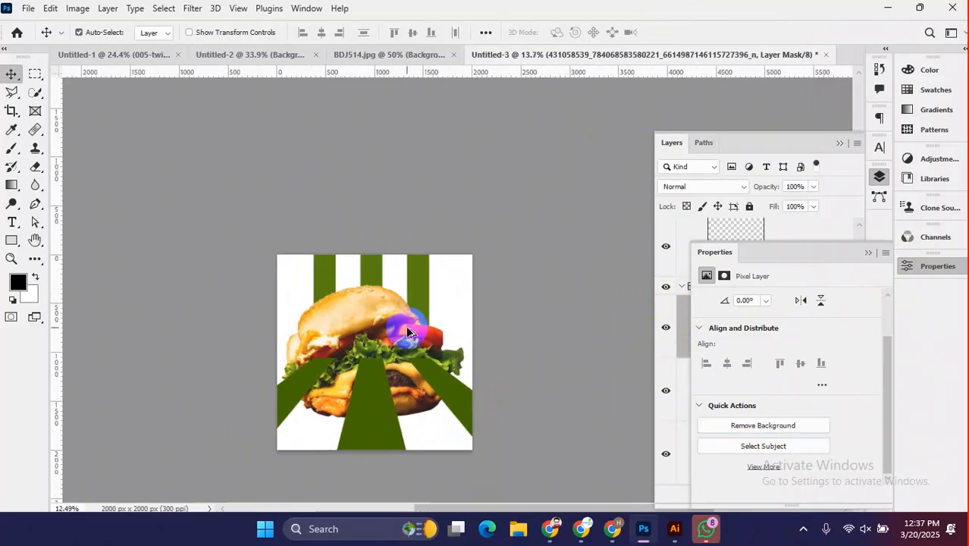
{"action": "left_click", "coordinate": [868, 255]}
- Convert the masked burger layer to a smart object
{"action": "scroll", "coordinate": [359, 358], "scroll_direction": "up", "scroll_amount": 3}
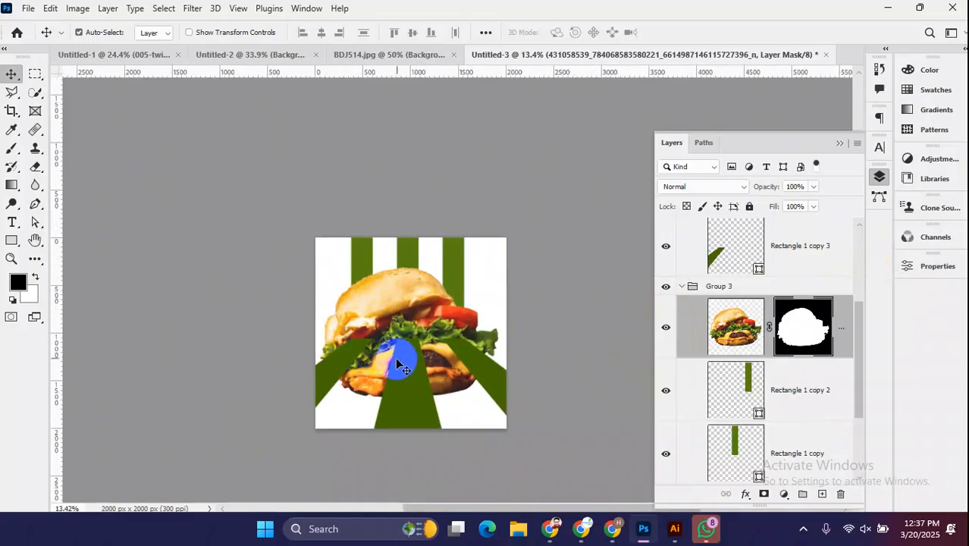
{"action": "scroll", "coordinate": [396, 362], "scroll_direction": "up", "scroll_amount": 3}
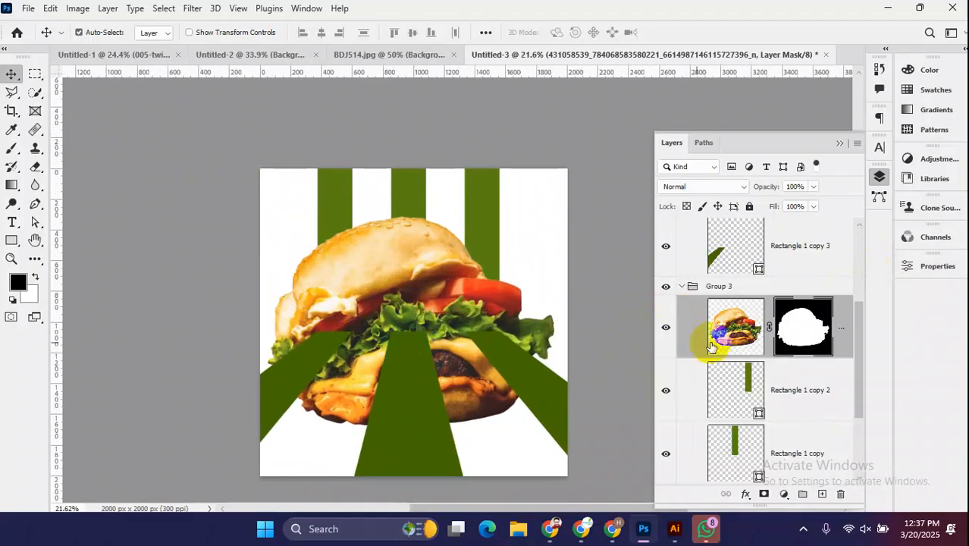
{"action": "right_click", "coordinate": [816, 319]}
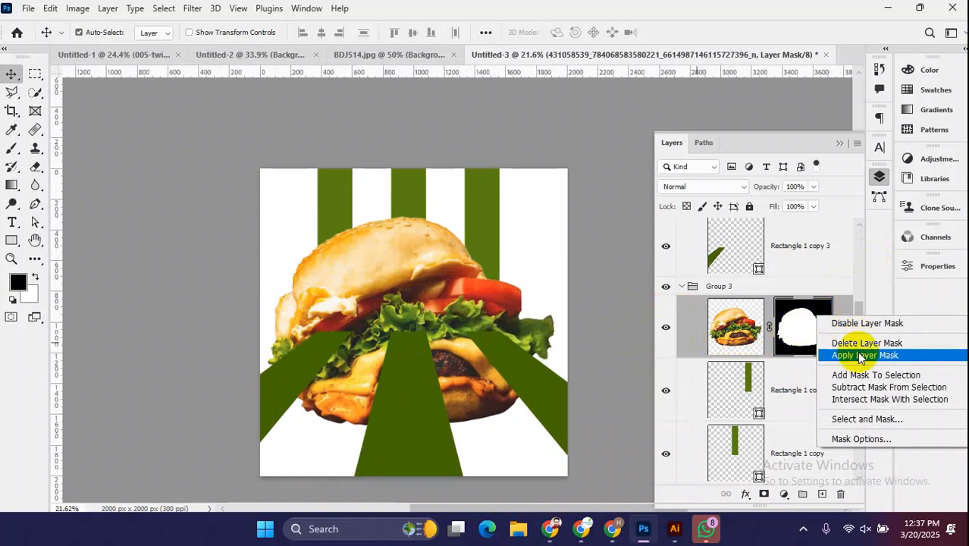
{"action": "left_click", "coordinate": [747, 338]}
{"action": "right_click", "coordinate": [688, 324]}
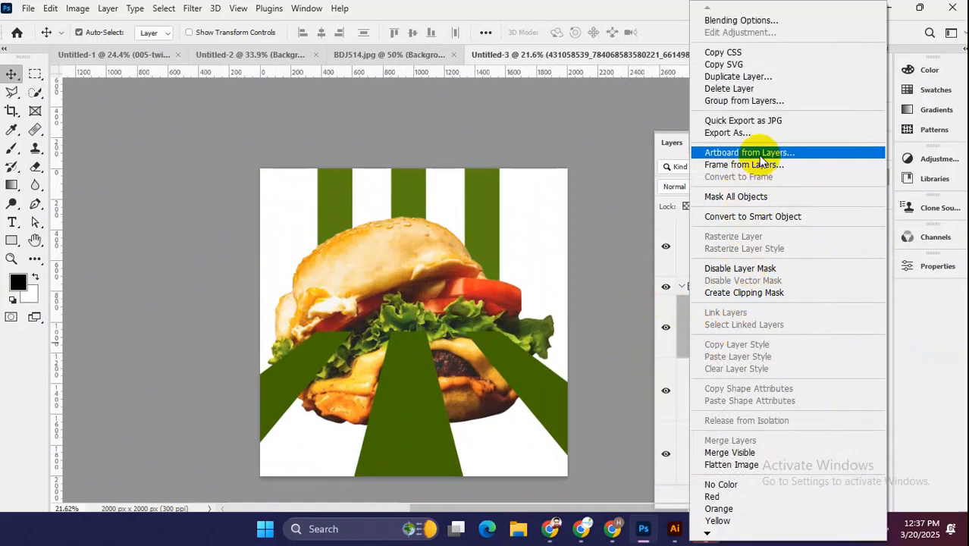
{"action": "left_click", "coordinate": [768, 220]}
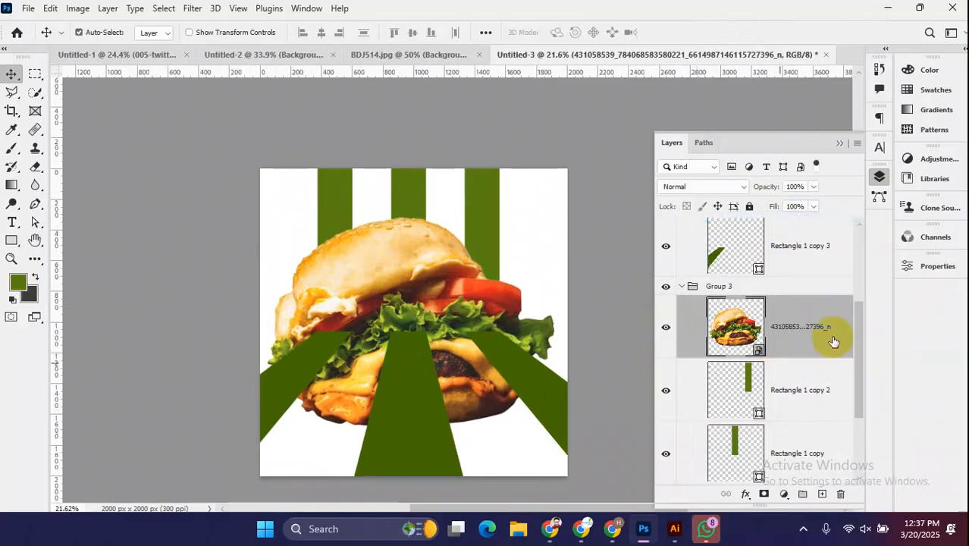
- Move the burger layer out of Group 3 to just above Group 2, in front of all the stripes
{"action": "left_click_drag", "start_coordinate": [818, 333], "coordinate": [804, 230]}
{"action": "left_click_drag", "start_coordinate": [794, 359], "coordinate": [784, 255]}
{"action": "scroll", "coordinate": [802, 371], "scroll_direction": "up", "scroll_amount": 1}
{"action": "left_click_drag", "start_coordinate": [801, 368], "coordinate": [788, 237]}
{"action": "scroll", "coordinate": [543, 350], "scroll_direction": "down", "scroll_amount": 2}
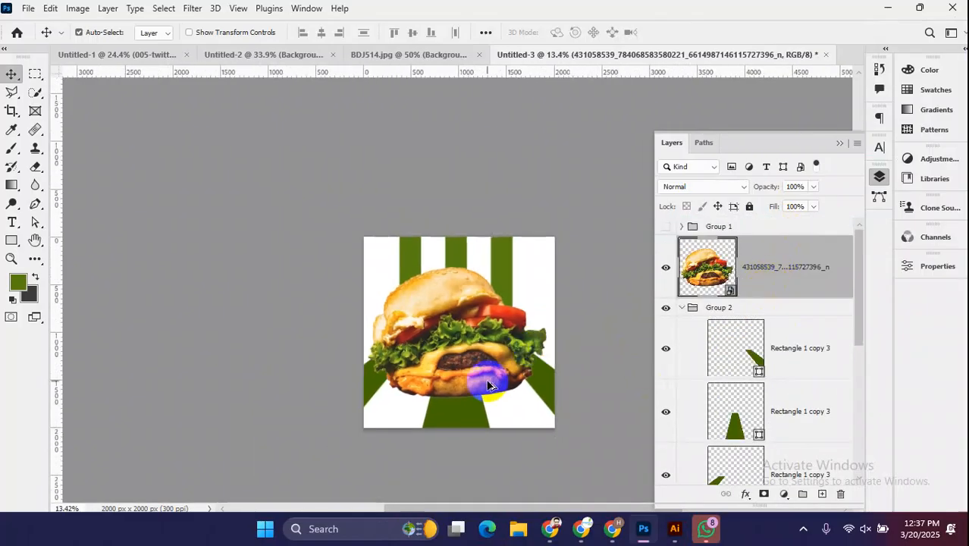
- Scale the burger down and position it centrally where the wall bars meet the floor stripes
{"action": "key", "text": "ctrl+t"}
{"action": "left_click_drag", "start_coordinate": [457, 267], "coordinate": [457, 300]}
{"action": "left_click_drag", "start_coordinate": [463, 352], "coordinate": [466, 327]}
{"action": "left_click", "coordinate": [703, 35]}
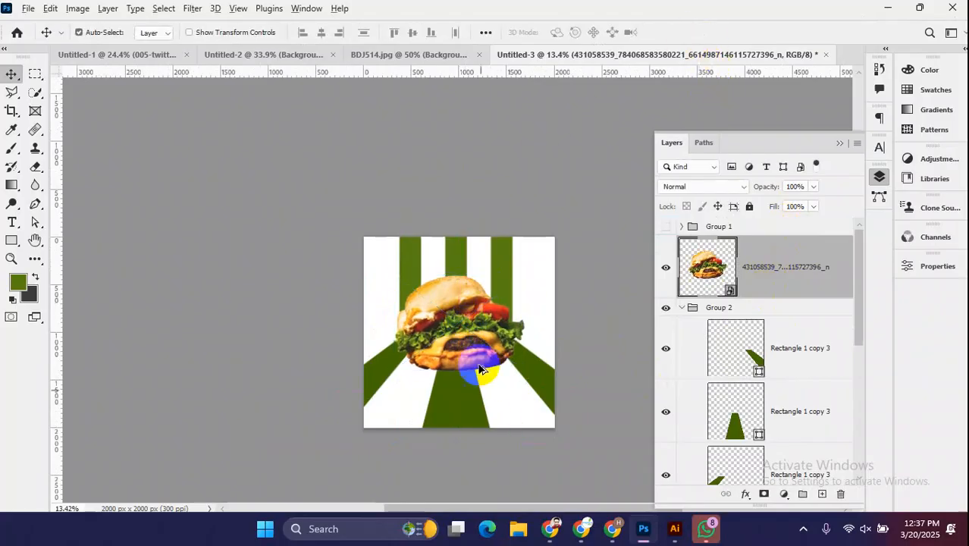
{"action": "scroll", "coordinate": [452, 339], "scroll_direction": "up", "scroll_amount": 5}
{"action": "left_click_drag", "start_coordinate": [472, 309], "coordinate": [476, 306]}
{"action": "scroll", "coordinate": [476, 306], "scroll_direction": "down", "scroll_amount": 4}
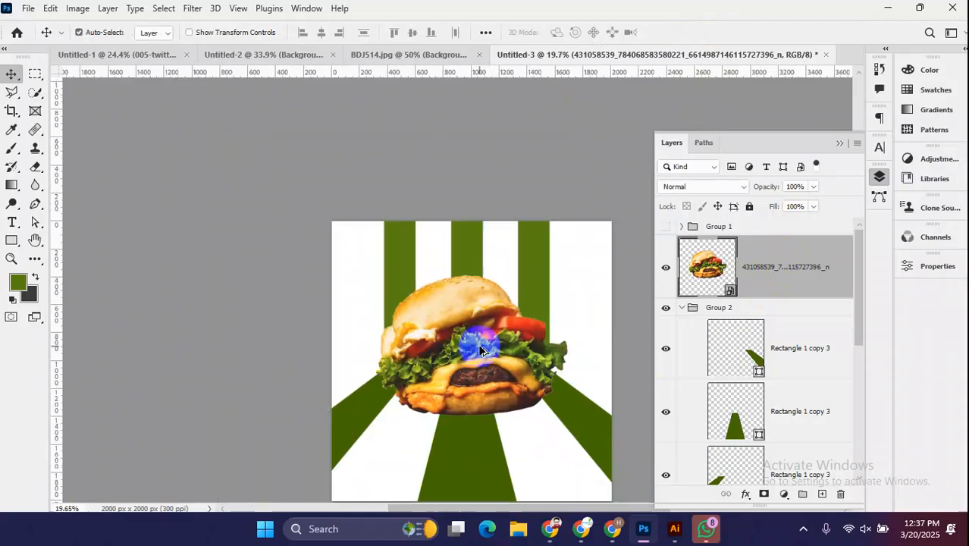
- Add a Solid Color fill layer just above the Background, sampling the burger bun and shifting the color to a saturated orange-yellow
{"action": "scroll", "coordinate": [804, 349], "scroll_direction": "down", "scroll_amount": 5}
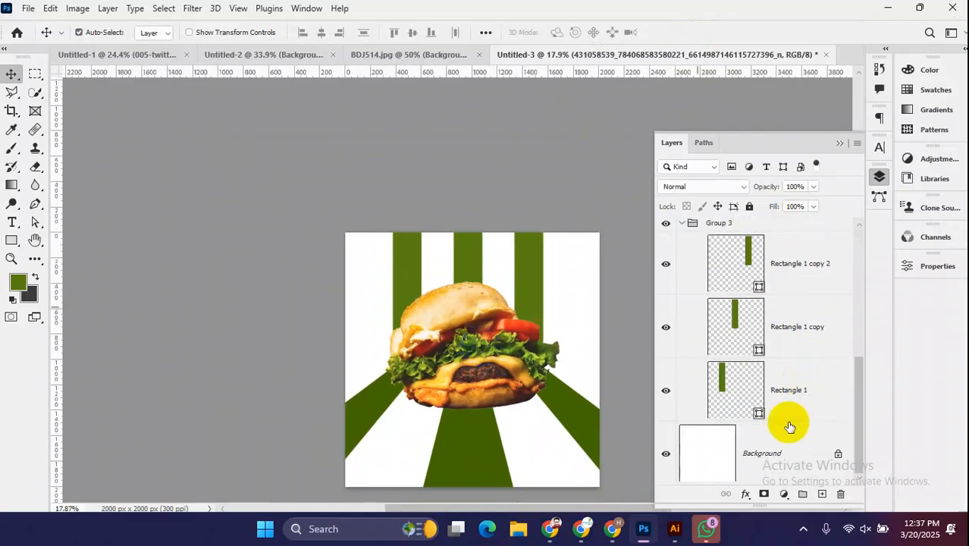
{"action": "left_click", "coordinate": [795, 460]}
{"action": "left_click", "coordinate": [784, 493]}
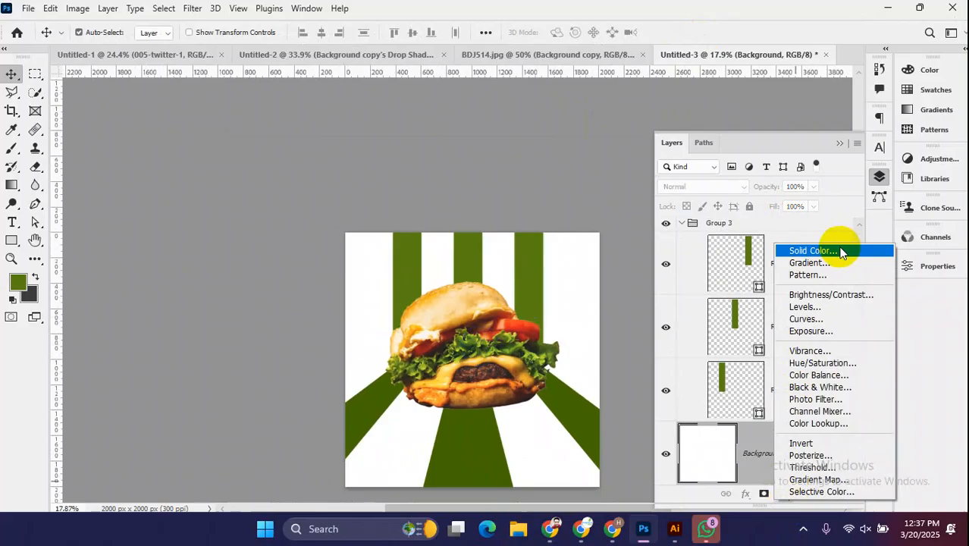
{"action": "left_click", "coordinate": [812, 250]}
{"action": "left_click_drag", "start_coordinate": [460, 254], "coordinate": [541, 248]}
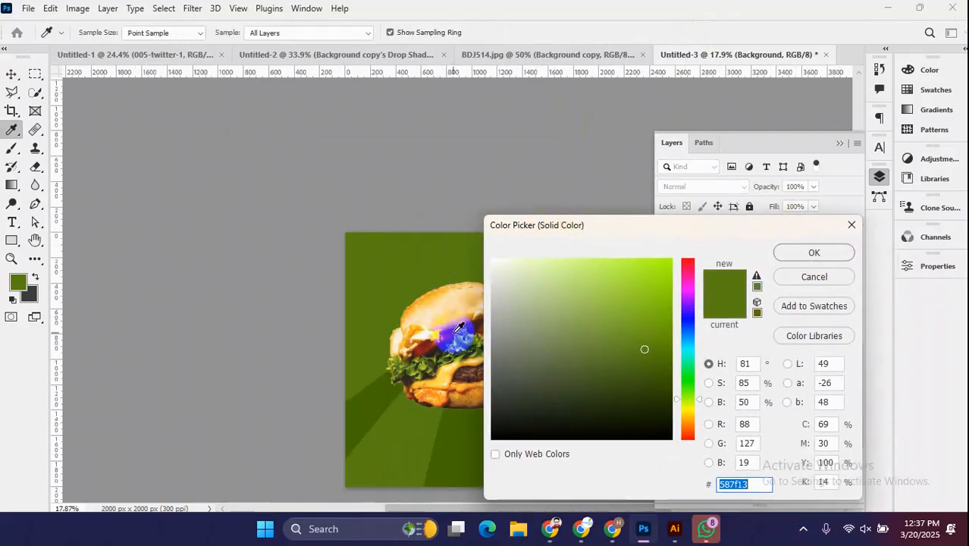
{"action": "left_click", "coordinate": [460, 306]}
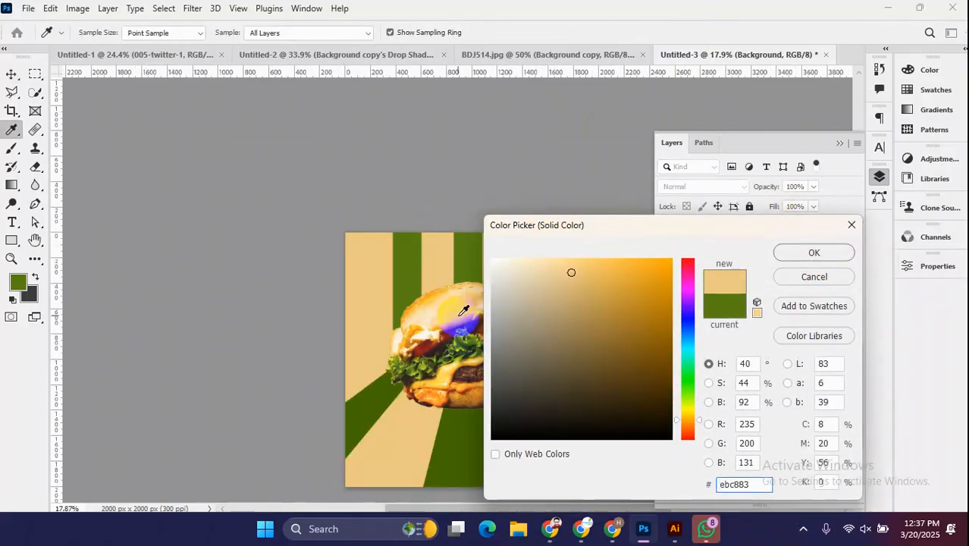
{"action": "mouse_move", "coordinate": [605, 286]}
{"action": "left_mouse_down"}
{"action": "mouse_move", "coordinate": [619, 264]}
{"action": "mouse_move", "coordinate": [680, 265]}
{"action": "left_mouse_up"}
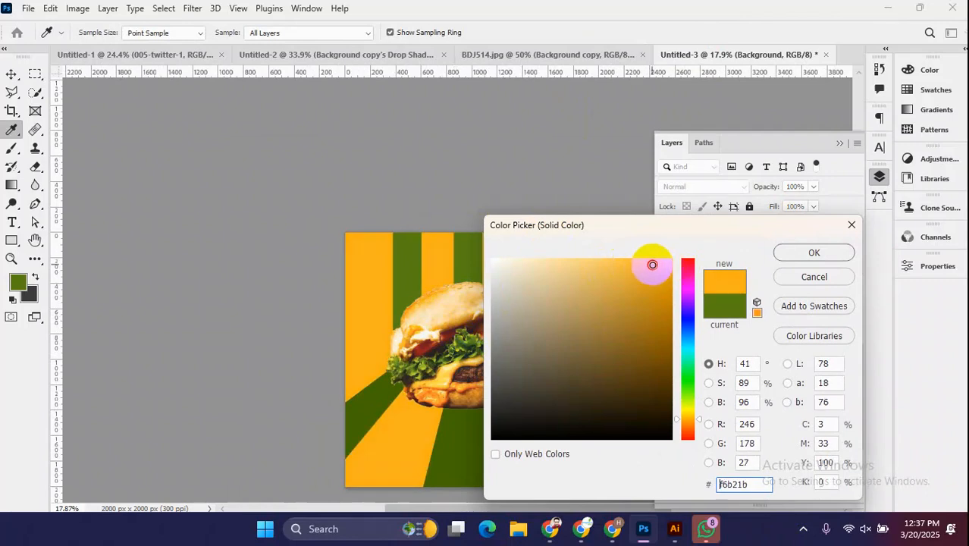
{"action": "key", "text": "v"}
{"action": "left_click", "coordinate": [811, 251]}
- Delete the three tapered floor stripes from Group 2 and hide the burger layer
{"action": "scroll", "coordinate": [444, 388], "scroll_direction": "down", "scroll_amount": 5}
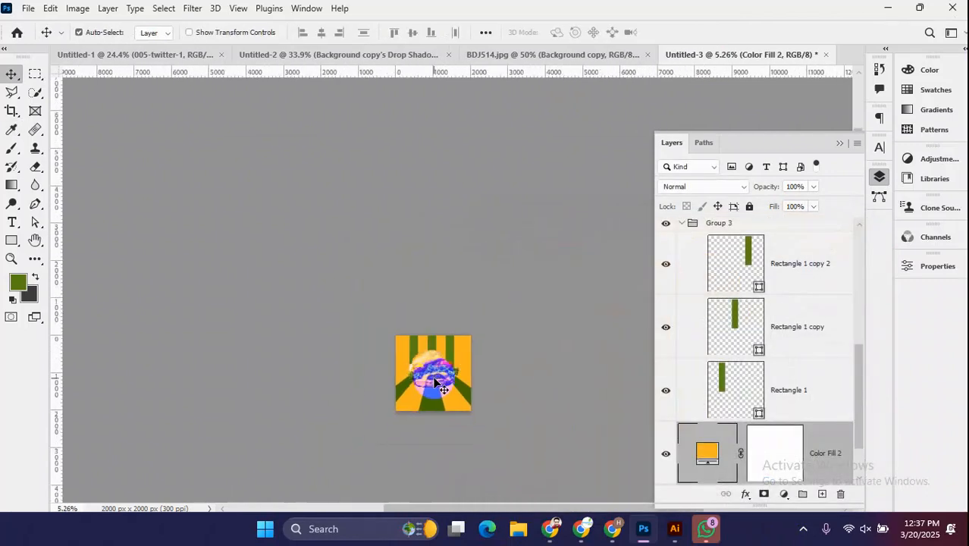
{"action": "scroll", "coordinate": [442, 389], "scroll_direction": "up", "scroll_amount": 10}
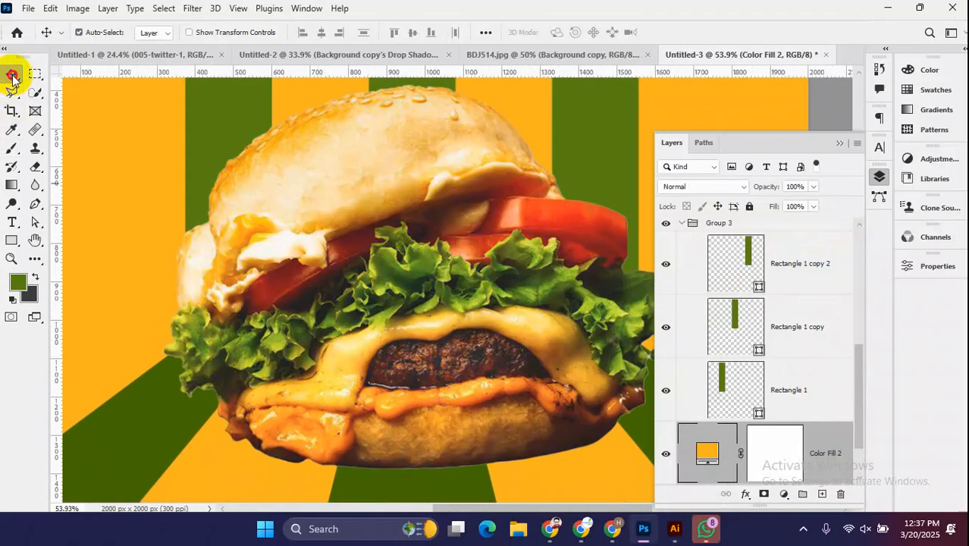
{"action": "scroll", "coordinate": [477, 326], "scroll_direction": "down", "scroll_amount": 7}
{"action": "left_click", "coordinate": [472, 385]}
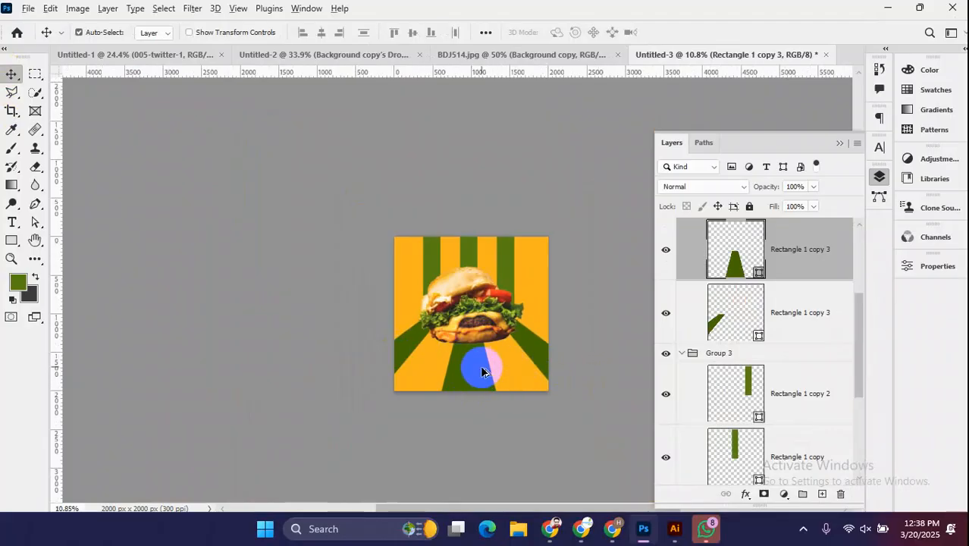
{"action": "scroll", "coordinate": [482, 372], "scroll_direction": "up", "scroll_amount": 1}
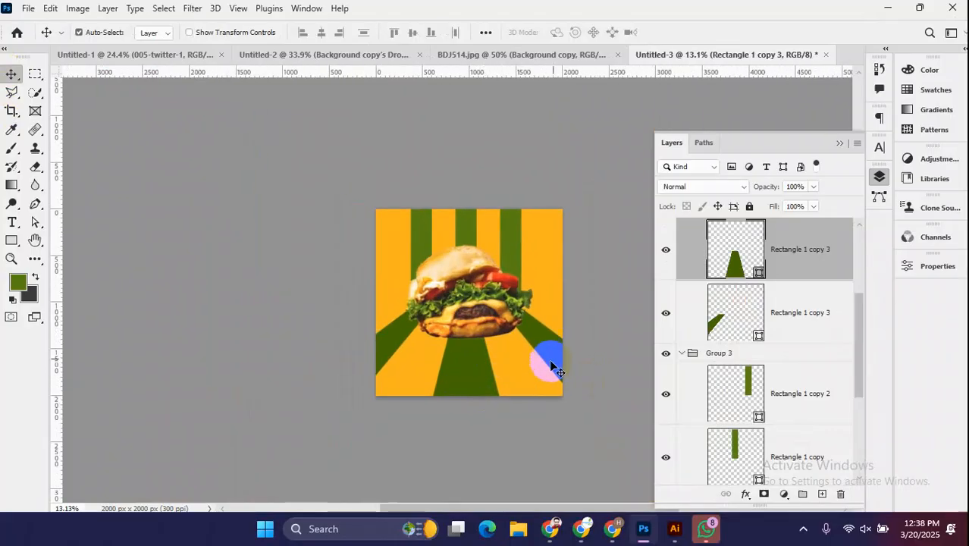
{"action": "key", "text": "Delete"}
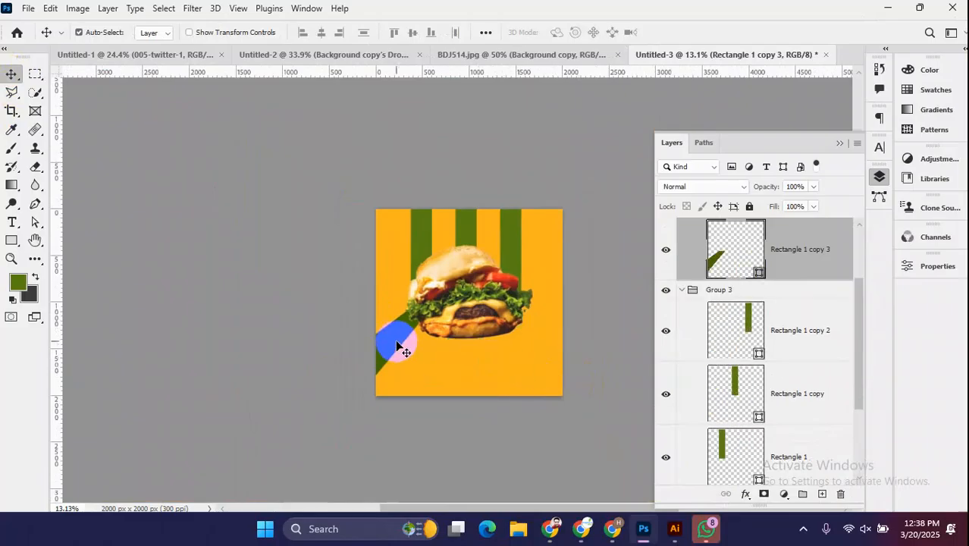
{"action": "key", "text": "Delete"}
{"action": "left_click", "coordinate": [503, 322]}
{"action": "left_click", "coordinate": [665, 250]}
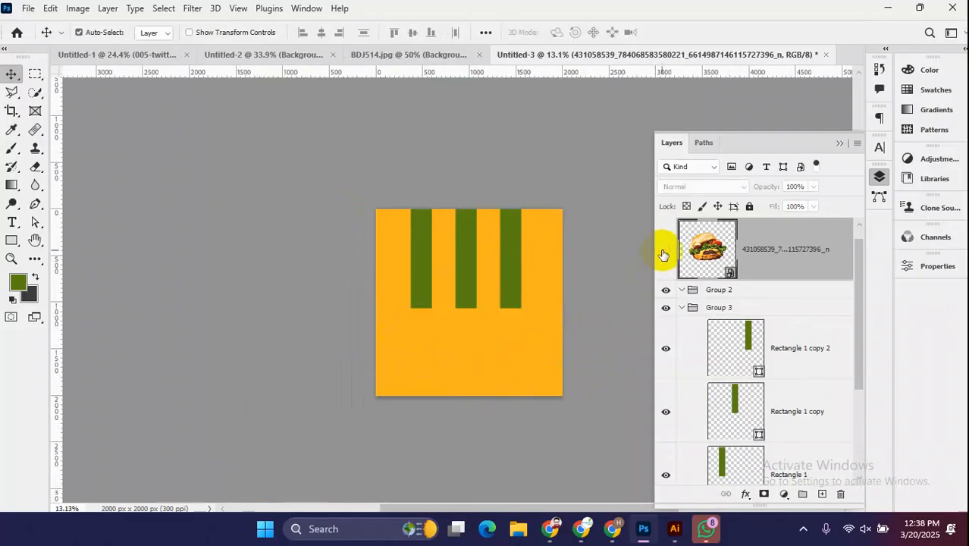
- Draw a rectangle about 1190 × 936 px from the lower ends of the wall bars down to the canvas's bottom edge
{"action": "scroll", "coordinate": [459, 328], "scroll_direction": "up", "scroll_amount": 3}
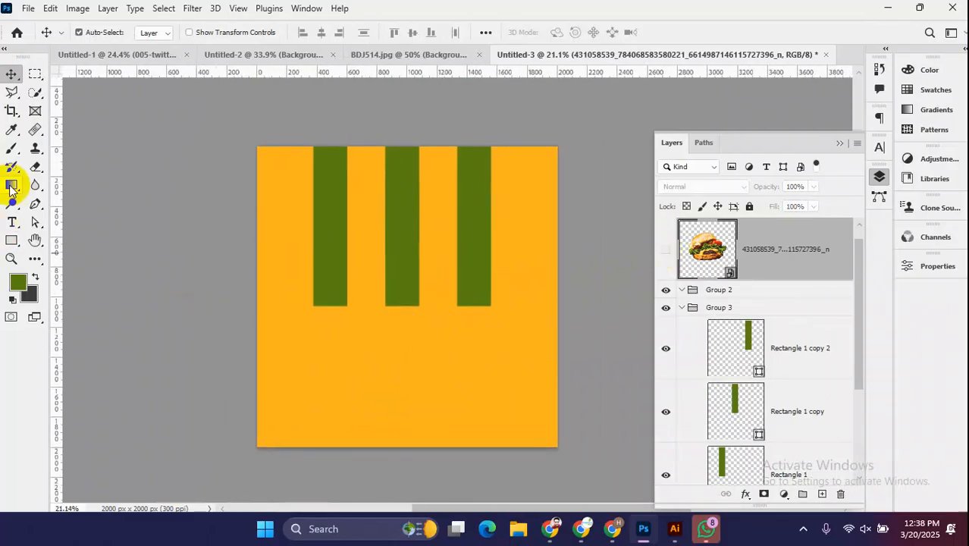
{"action": "left_click", "coordinate": [10, 242]}
{"action": "scroll", "coordinate": [347, 311], "scroll_direction": "up", "scroll_amount": 2}
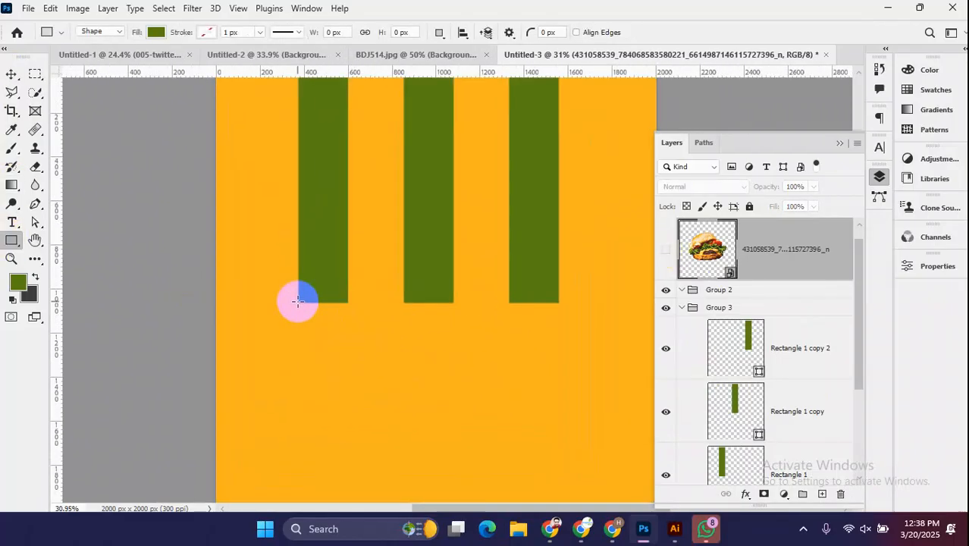
{"action": "left_click_drag", "start_coordinate": [298, 301], "coordinate": [558, 426]}
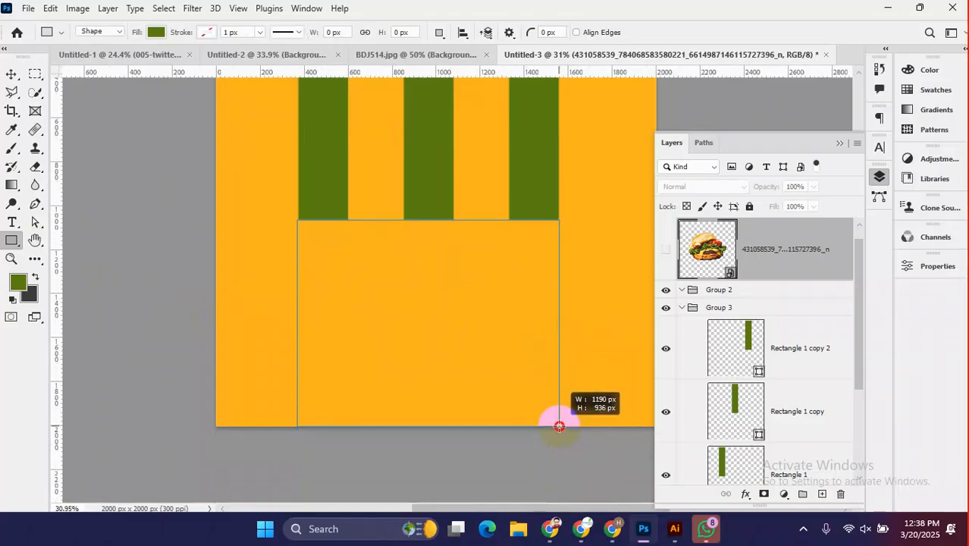
{"action": "left_click_drag", "start_coordinate": [559, 427], "coordinate": [559, 426]}
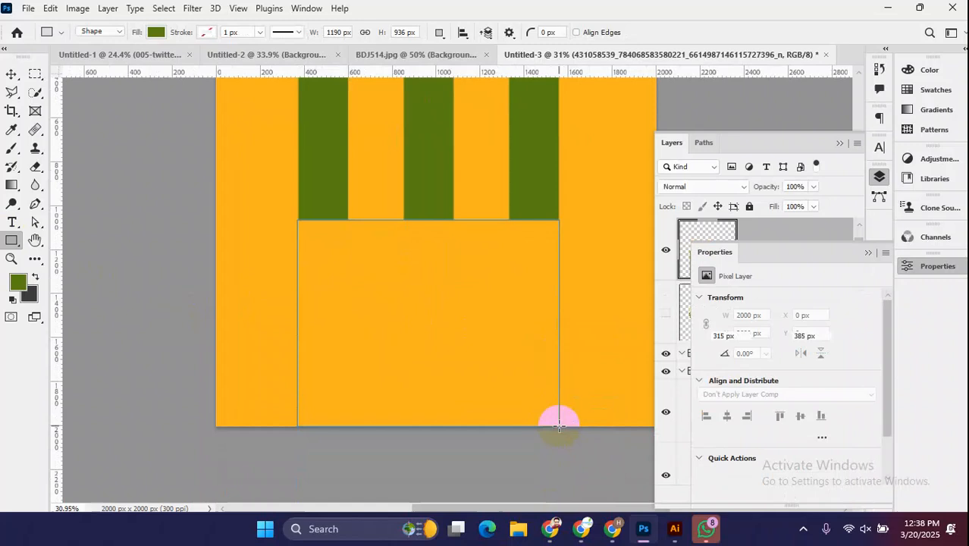
- Set the fill color of the new floor rectangle to the darker green 3c5d01
{"action": "left_click", "coordinate": [11, 74]}
{"action": "left_click", "coordinate": [16, 282]}
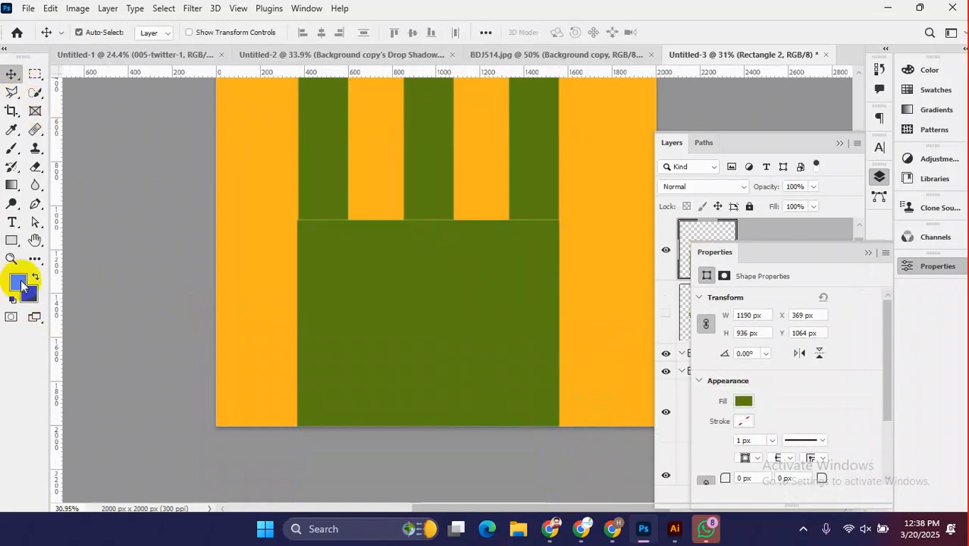
{"action": "left_click", "coordinate": [808, 277]}
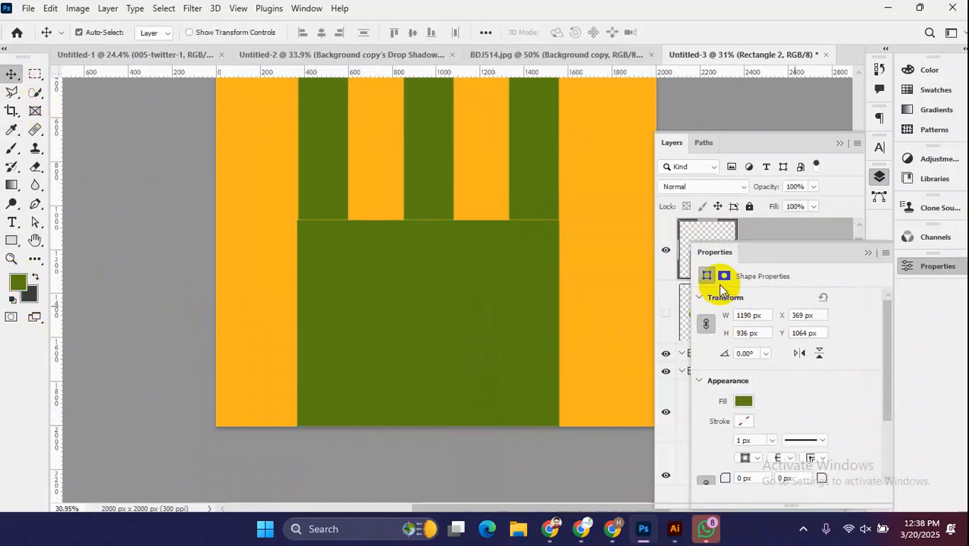
{"action": "left_click", "coordinate": [866, 253]}
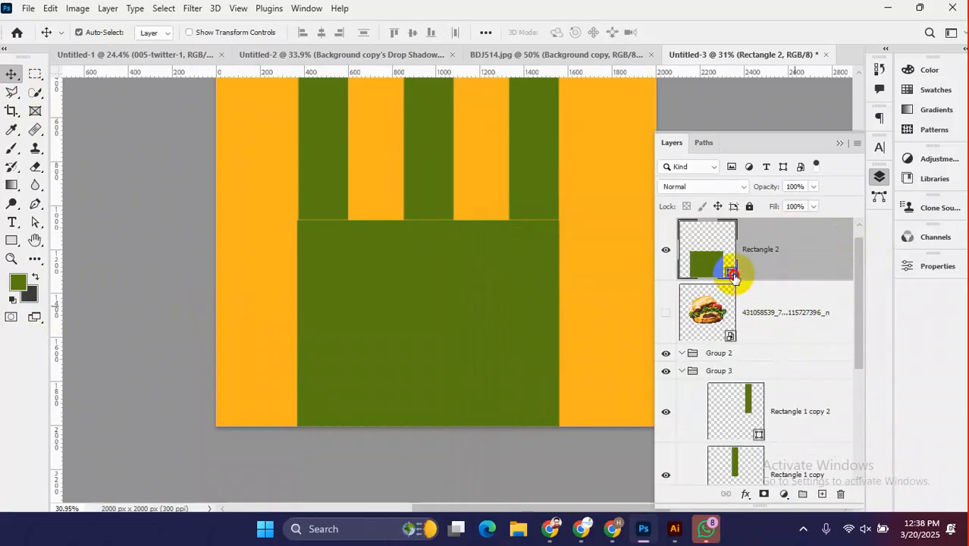
{"action": "double_click", "coordinate": [731, 274]}
{"action": "left_click_drag", "start_coordinate": [644, 351], "coordinate": [669, 373]}
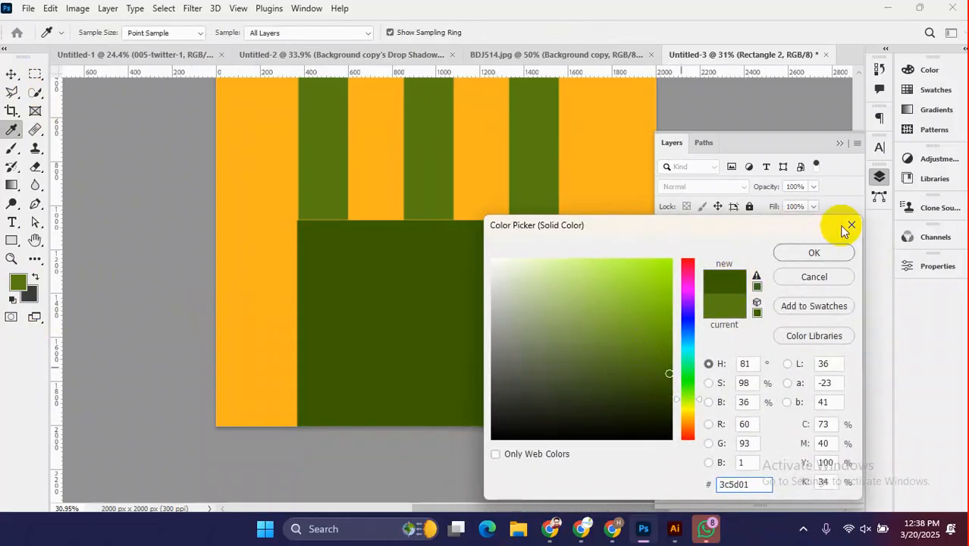
{"action": "left_click", "coordinate": [815, 253]}
- Apply a Perspective transform to the floor rectangle, flaring its lower edge well beyond both sides of the canvas
{"action": "scroll", "coordinate": [383, 331], "scroll_direction": "down", "scroll_amount": 6}
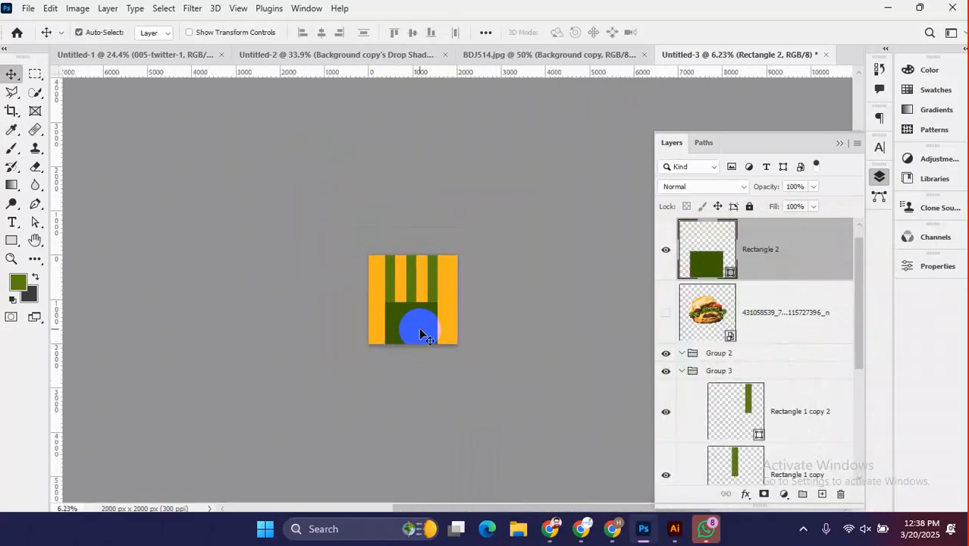
{"action": "scroll", "coordinate": [424, 335], "scroll_direction": "up", "scroll_amount": 2}
{"action": "key", "text": "ctrl+t"}
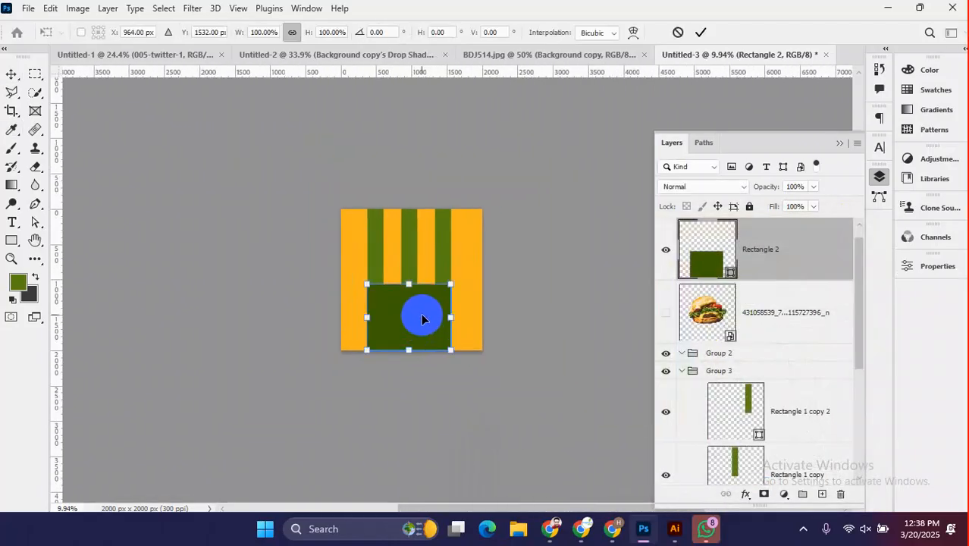
{"action": "right_click", "coordinate": [423, 319]}
{"action": "left_click", "coordinate": [469, 91]}
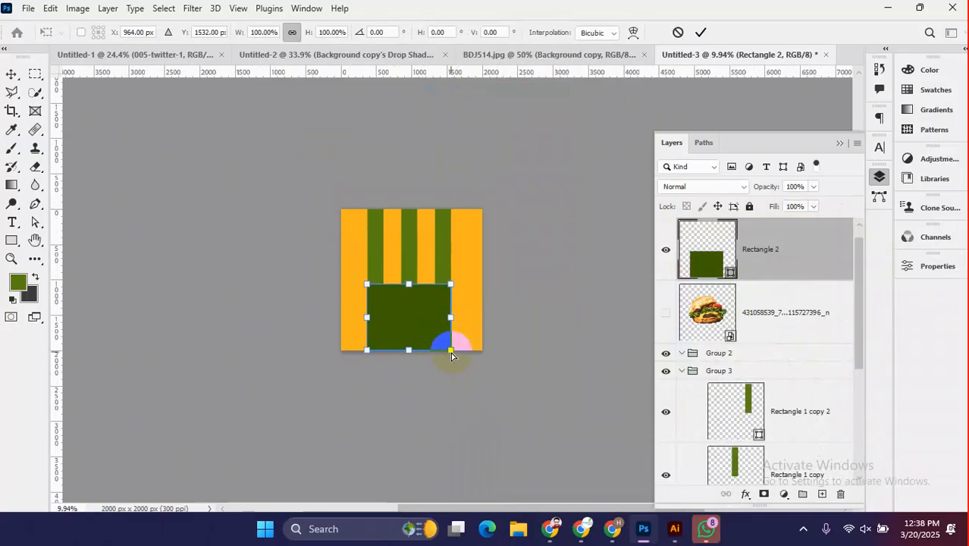
{"action": "left_click_drag", "start_coordinate": [451, 354], "coordinate": [594, 414]}
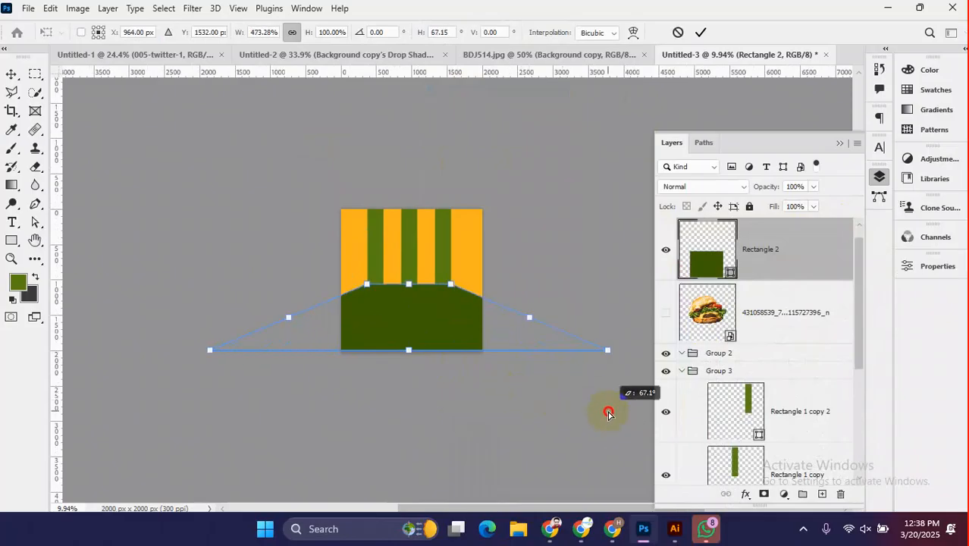
{"action": "left_click_drag", "start_coordinate": [536, 351], "coordinate": [532, 421]}
{"action": "left_click", "coordinate": [700, 33]}
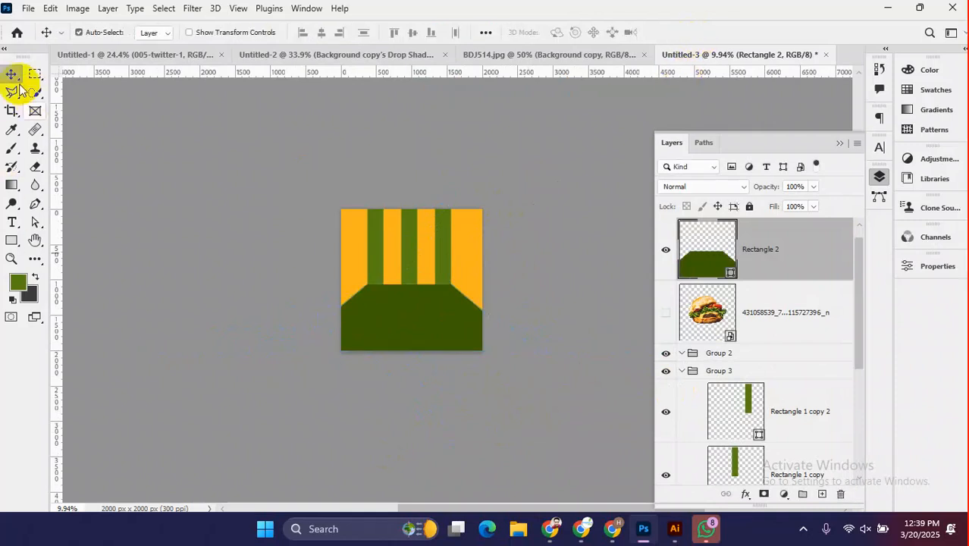
- Move the Rectangle 2 floor layer below the Rectangle 1 layer, behind all the wall bars
{"action": "left_click_drag", "start_coordinate": [413, 277], "coordinate": [467, 383]}
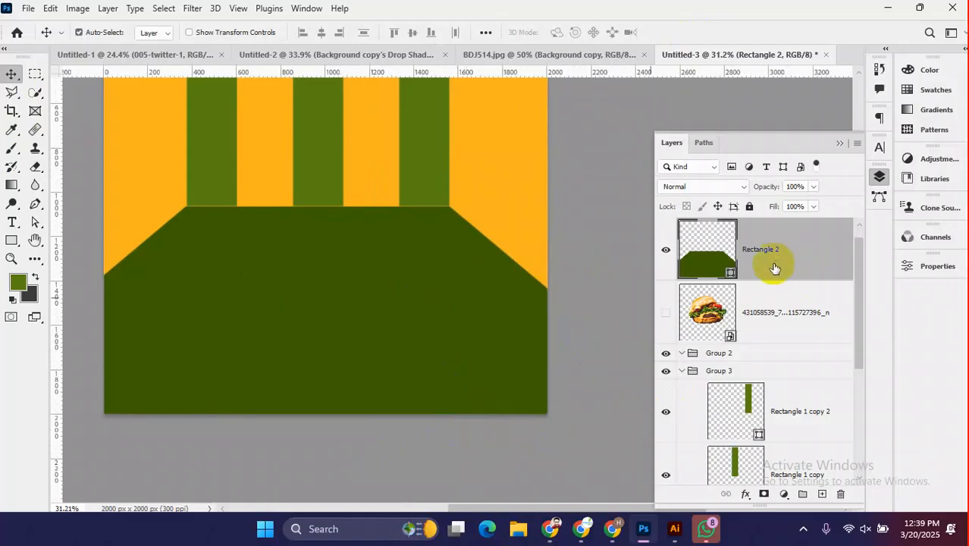
{"action": "left_click_drag", "start_coordinate": [783, 248], "coordinate": [794, 341]}
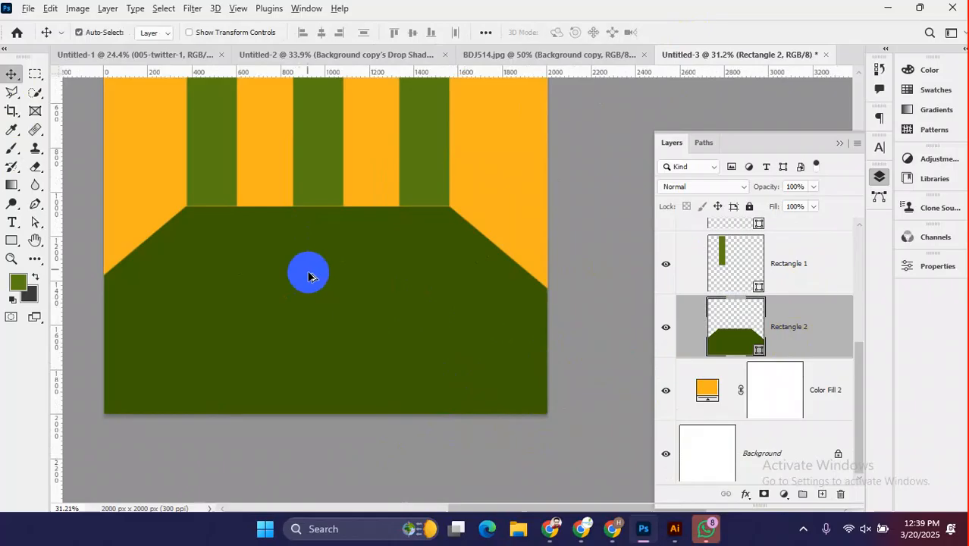
{"action": "scroll", "coordinate": [308, 273], "scroll_direction": "down", "scroll_amount": 6}
{"action": "left_click_drag", "start_coordinate": [318, 271], "coordinate": [364, 310]}
{"action": "scroll", "coordinate": [744, 353], "scroll_direction": "up", "scroll_amount": 1}
{"action": "scroll", "coordinate": [740, 341], "scroll_direction": "up", "scroll_amount": 3}
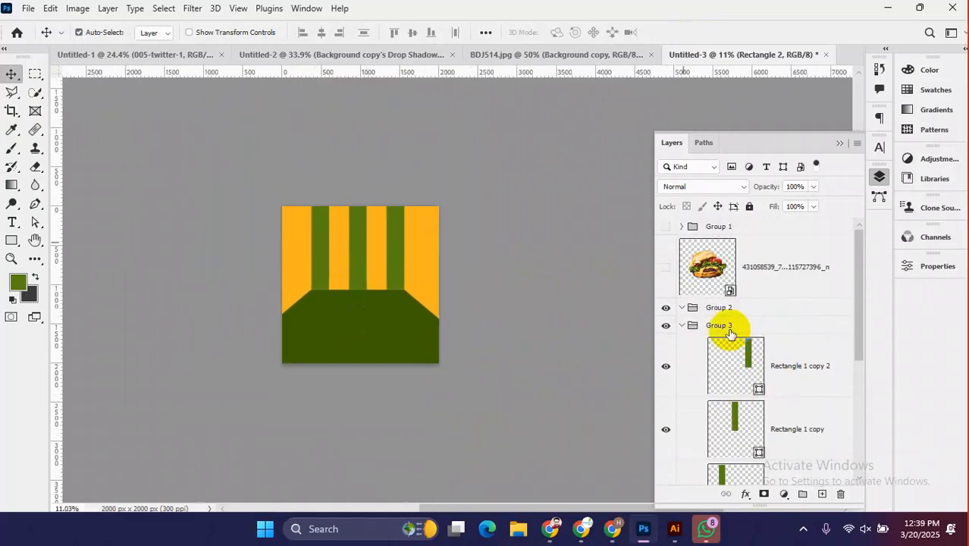
- Show the burger layer again to check it against the new wall and floor
{"action": "left_click", "coordinate": [666, 268]}
{"action": "scroll", "coordinate": [362, 283], "scroll_direction": "up", "scroll_amount": 1}
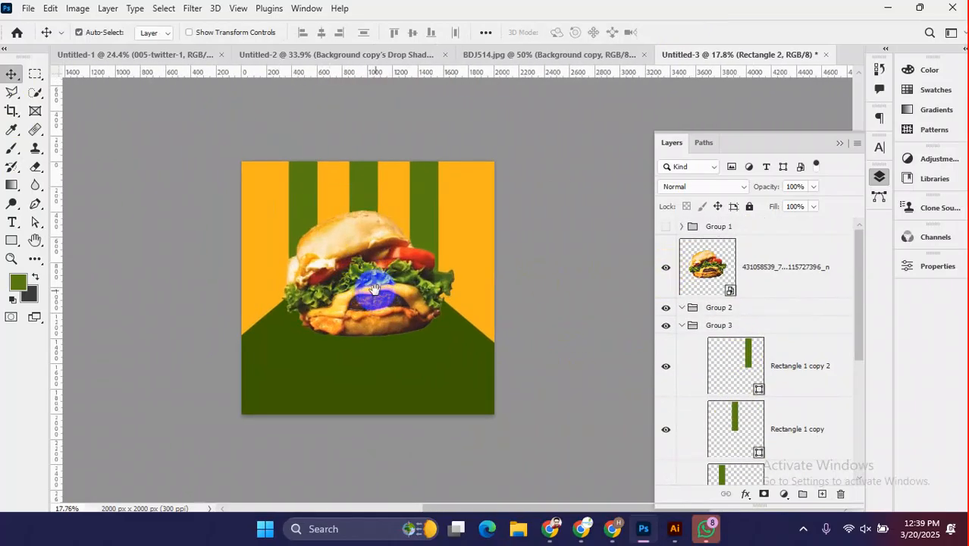
{"action": "scroll", "coordinate": [340, 383], "scroll_direction": "up", "scroll_amount": 4}
{"action": "scroll", "coordinate": [352, 375], "scroll_direction": "down", "scroll_amount": 1}
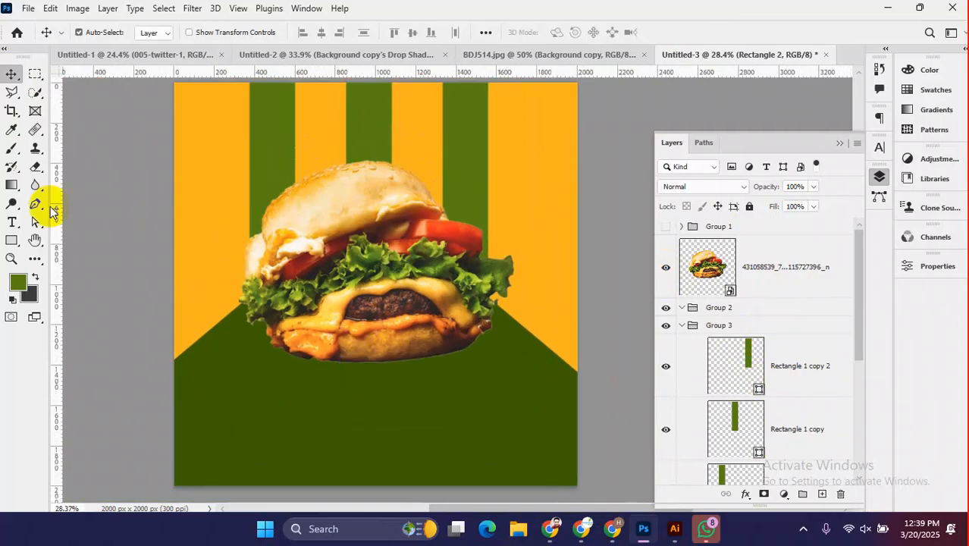
- Add a new layer beneath the burger and paint a dark gray contact shadow under it with the flattened soft 1400 px brush
{"action": "left_click", "coordinate": [781, 282]}
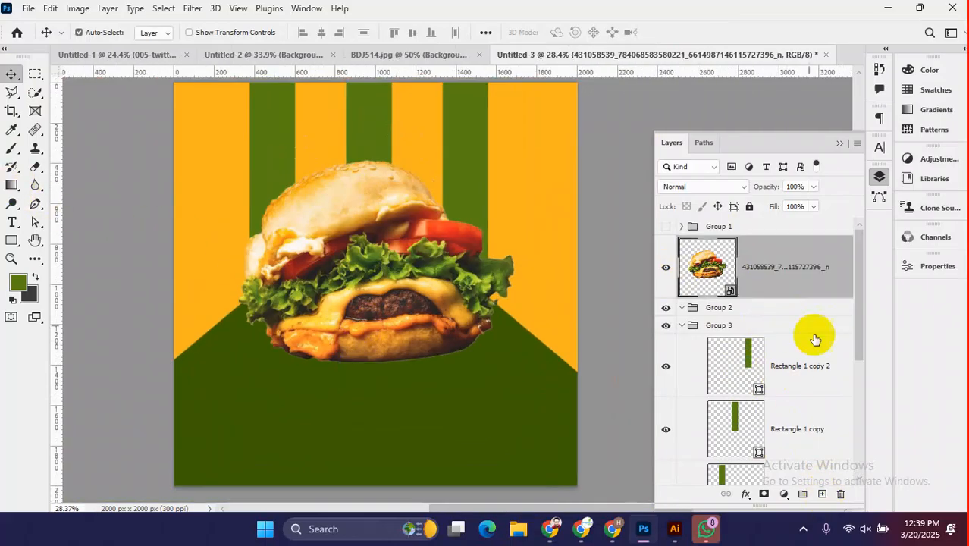
{"action": "left_click", "coordinate": [822, 495], "text": "ctrl"}
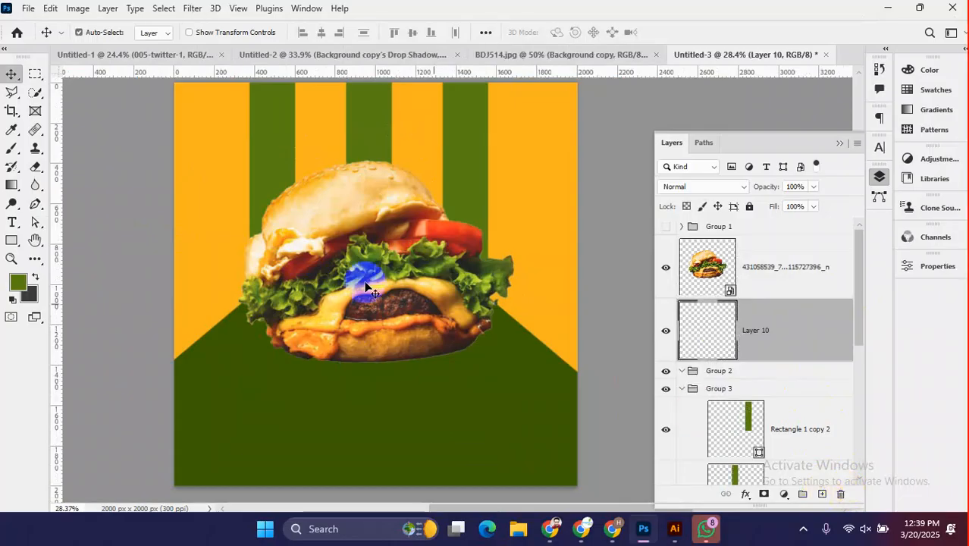
{"action": "left_click", "coordinate": [12, 150]}
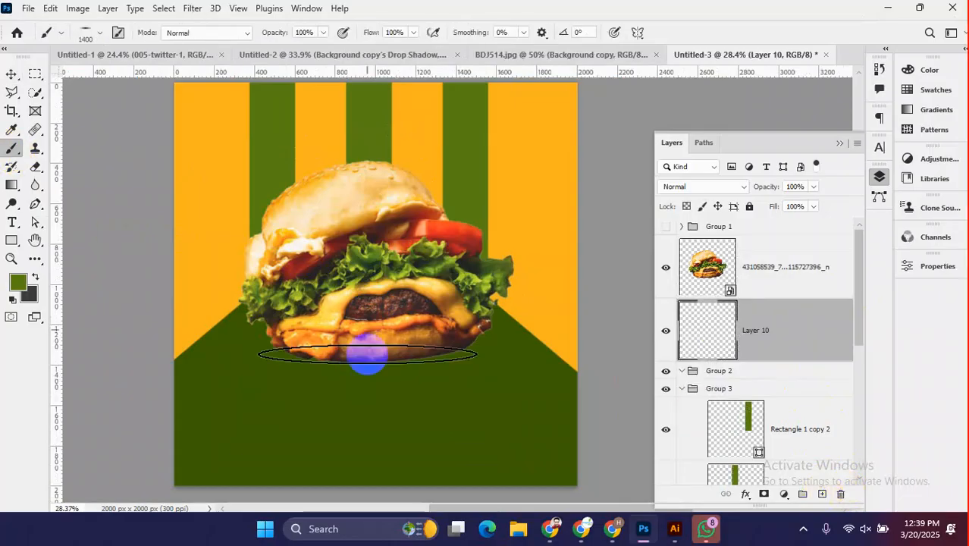
{"action": "right_click", "coordinate": [371, 306]}
{"action": "left_click", "coordinate": [549, 6]}
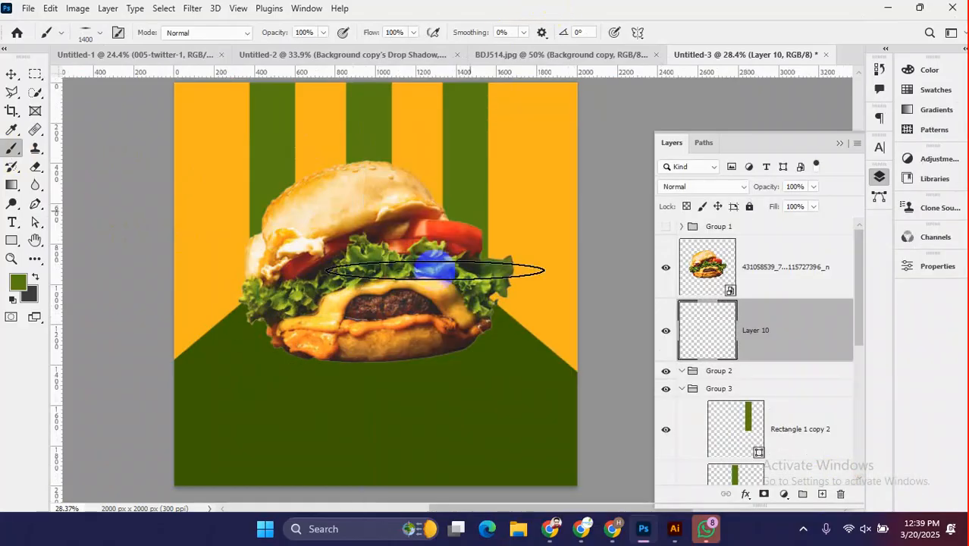
{"action": "left_click", "coordinate": [34, 278]}
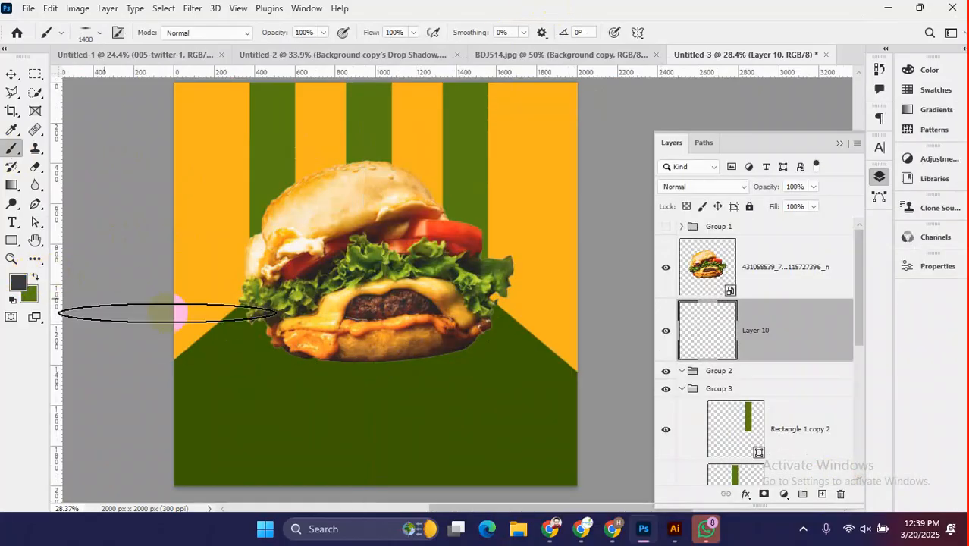
{"action": "left_click", "coordinate": [377, 346]}
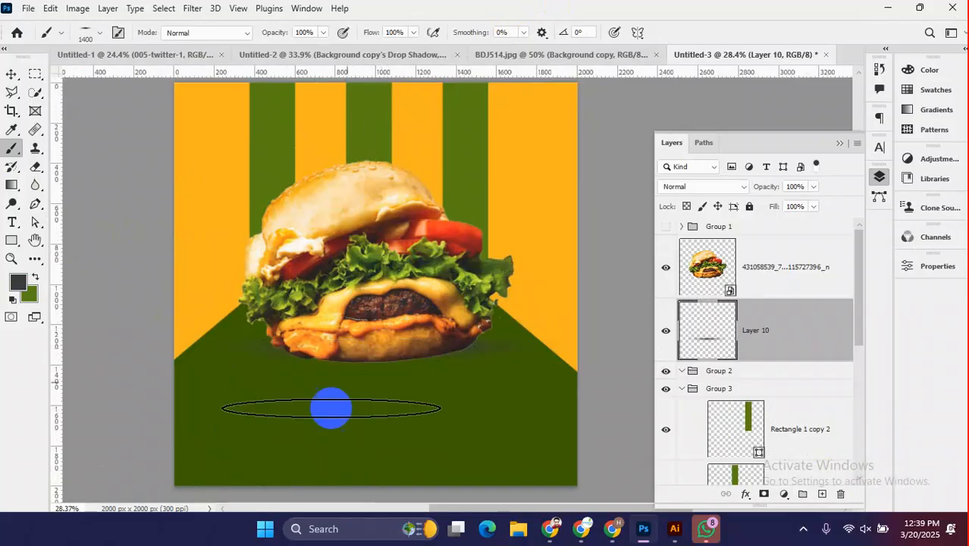
- Set the brush color to pure black and paint the contact shadow under the burger on Layer 10
{"action": "left_click", "coordinate": [371, 353]}
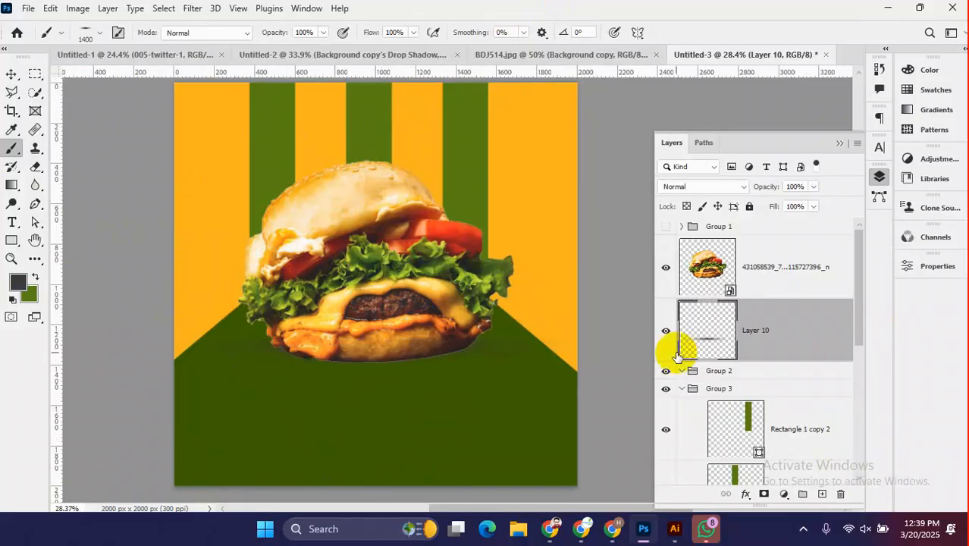
{"action": "left_click", "coordinate": [18, 282]}
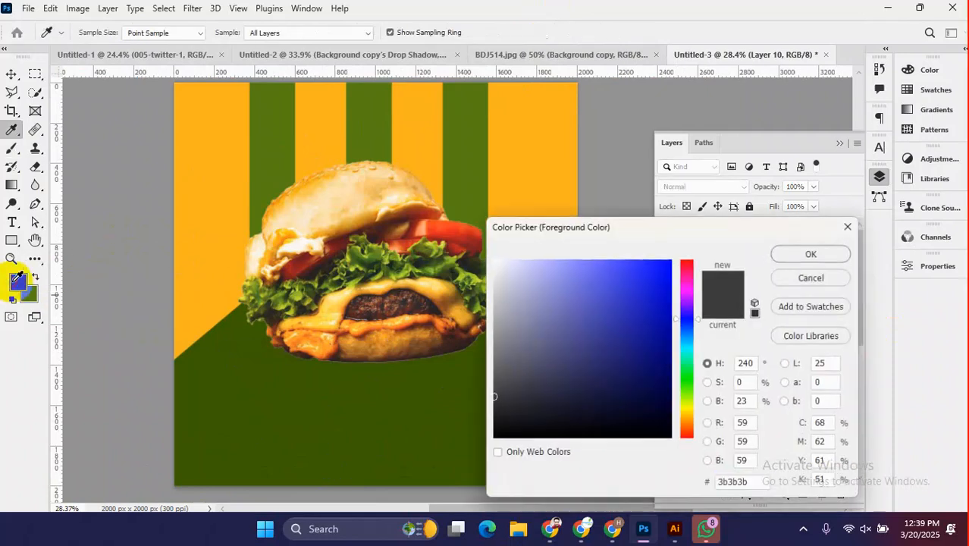
{"action": "left_click_drag", "start_coordinate": [610, 349], "coordinate": [455, 453]}
{"action": "left_click", "coordinate": [834, 253]}
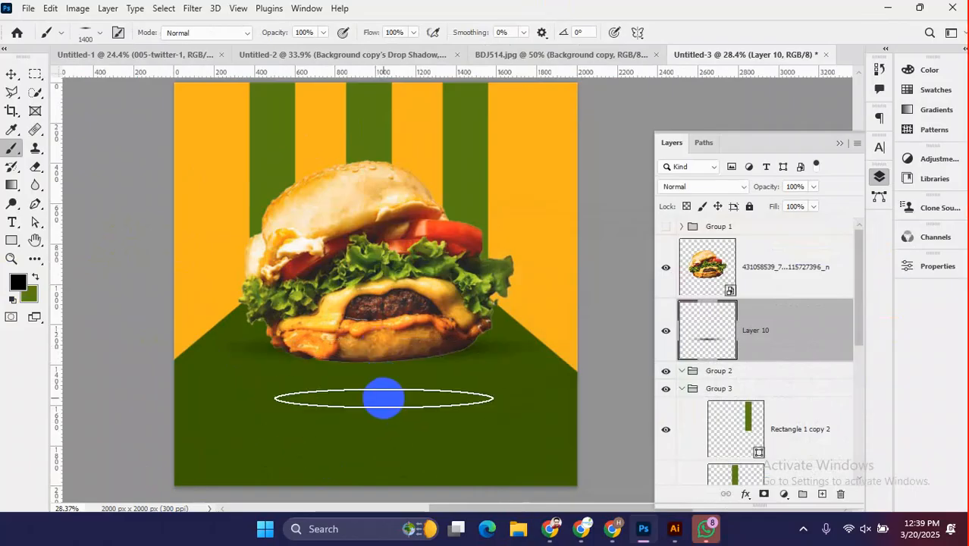
- Duplicate the Layer 10 shadow four times and merge all five shadow layers into one
{"action": "key", "text": "ctrl+j"}
{"action": "key", "text": "ctrl+j"}
{"action": "key", "text": "ctrl+j"}
{"action": "key", "text": "ctrl+j"}
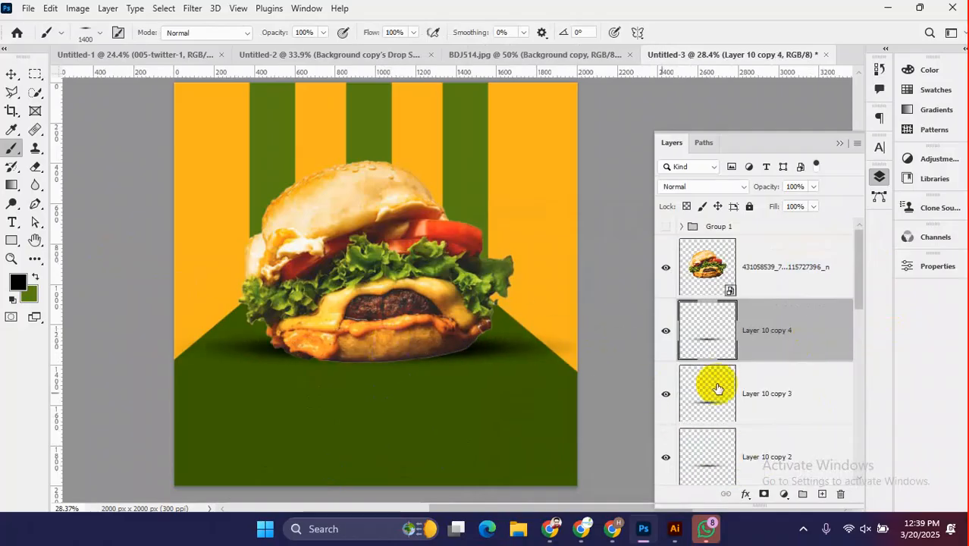
{"action": "scroll", "coordinate": [788, 380], "scroll_direction": "down", "scroll_amount": 3}
{"action": "scroll", "coordinate": [785, 402], "scroll_direction": "down", "scroll_amount": 4}
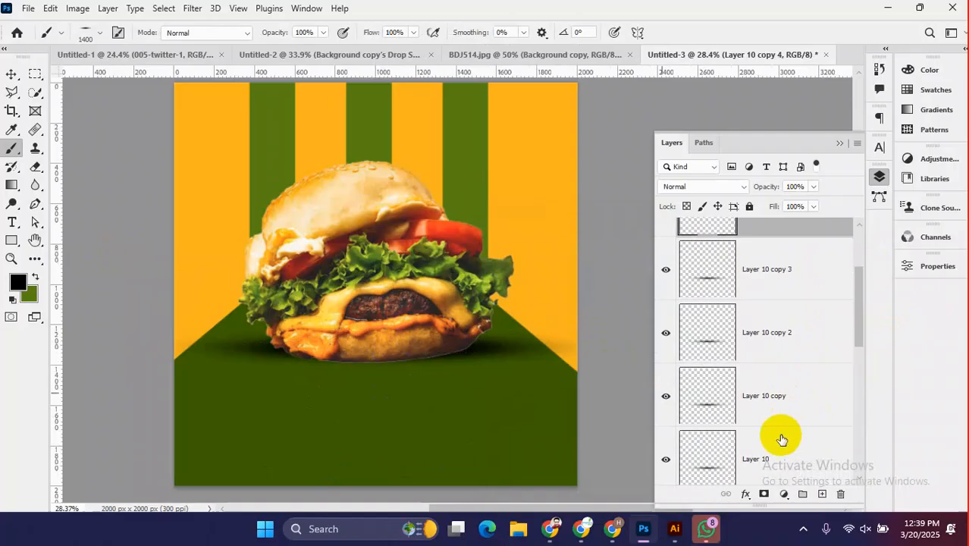
{"action": "left_click", "coordinate": [785, 394], "text": "shift"}
{"action": "scroll", "coordinate": [785, 394], "scroll_direction": "up", "scroll_amount": 4}
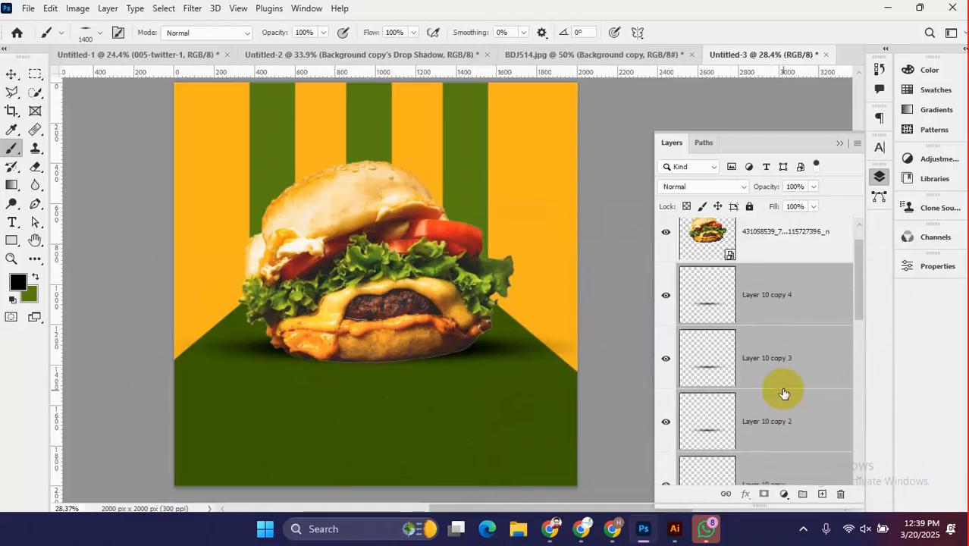
{"action": "key", "text": "ctrl+e"}
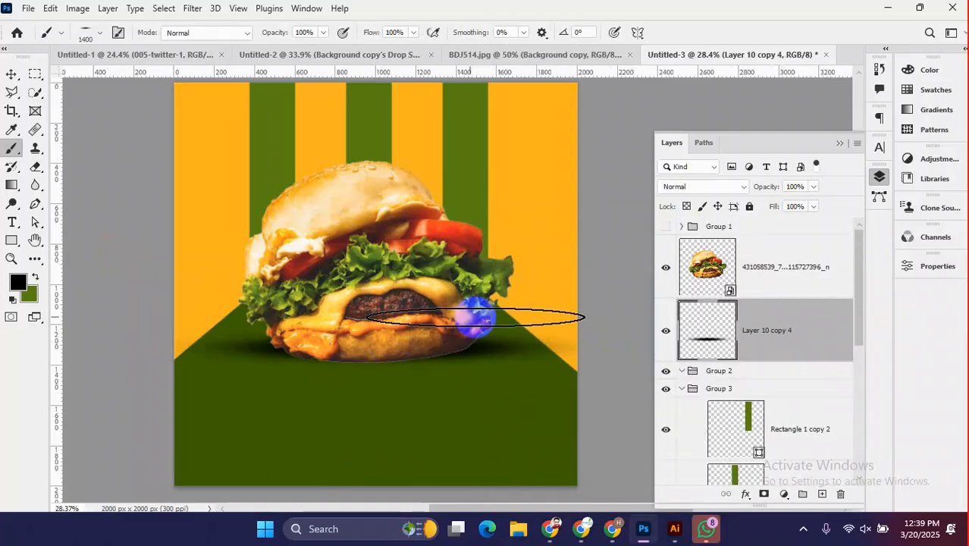
- Move the merged shadow slightly down beneath the burger's base and lower its layer opacity to 73%
{"action": "left_click", "coordinate": [10, 72]}
{"action": "key", "text": "ctrl+t"}
{"action": "left_click_drag", "start_coordinate": [457, 355], "coordinate": [475, 362]}
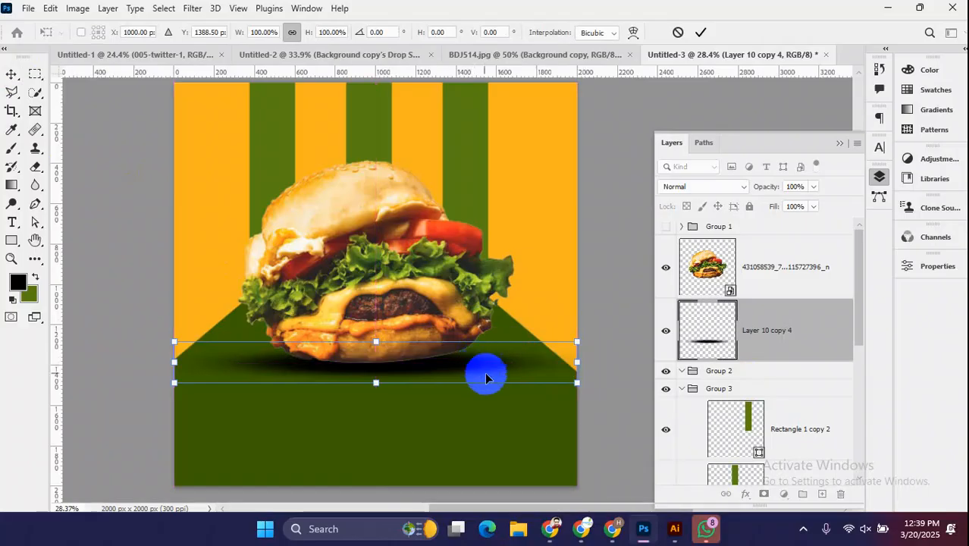
{"action": "left_click", "coordinate": [700, 33]}
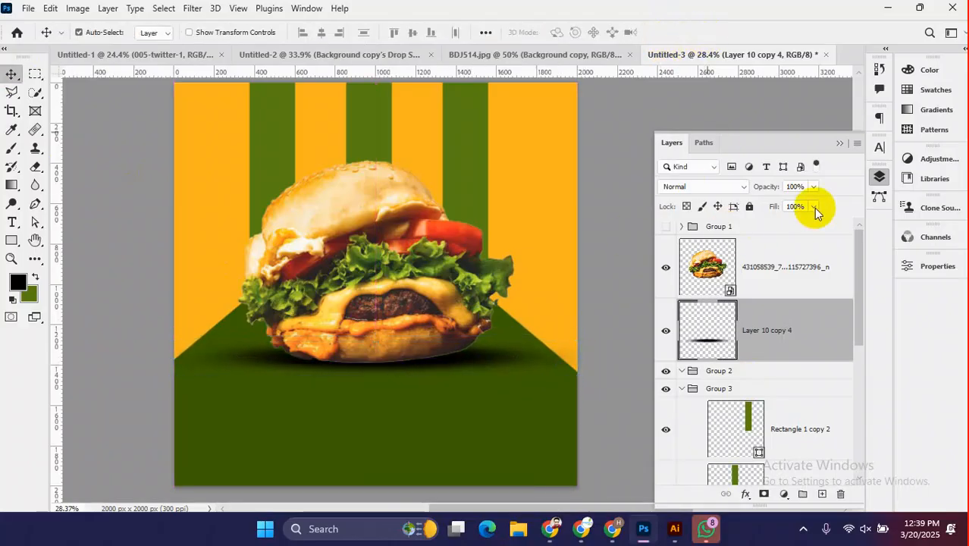
{"action": "left_click_drag", "start_coordinate": [797, 209], "coordinate": [796, 209]}
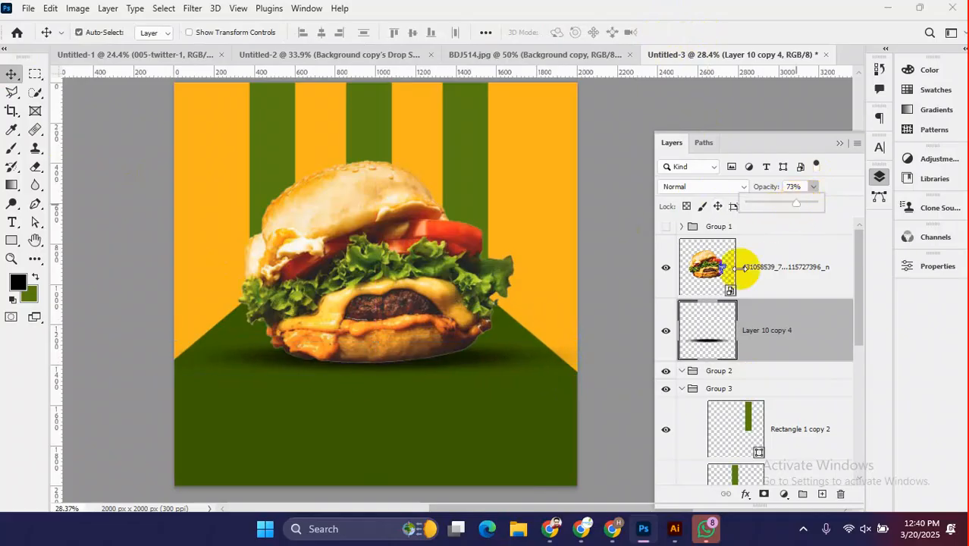
- Preview the design in Save for Web at 100%, inspect the burger's lower edge and shadow, and close it without saving
{"action": "left_click", "coordinate": [361, 388]}
{"action": "scroll", "coordinate": [358, 383], "scroll_direction": "down", "scroll_amount": 5}
{"action": "scroll", "coordinate": [375, 375], "scroll_direction": "up", "scroll_amount": 4}
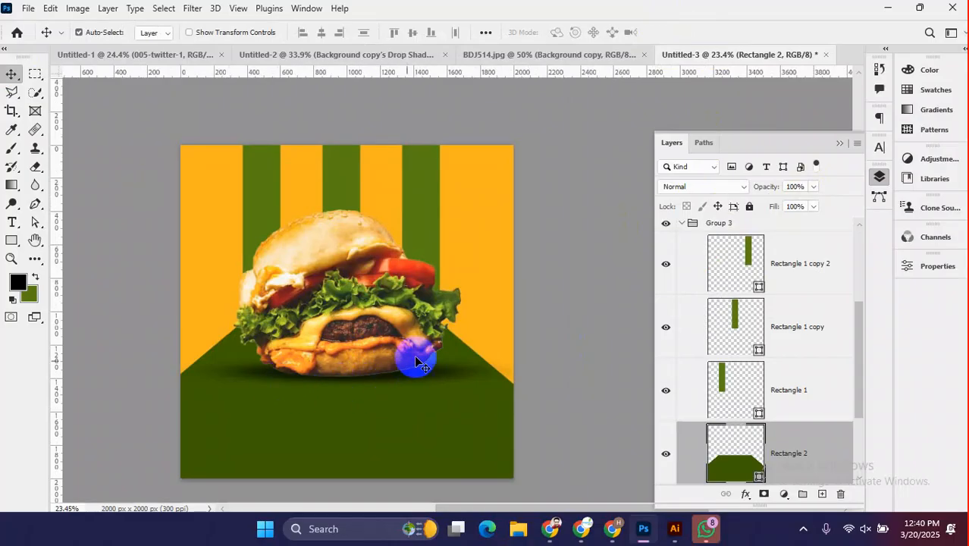
{"action": "scroll", "coordinate": [379, 364], "scroll_direction": "down", "scroll_amount": 4}
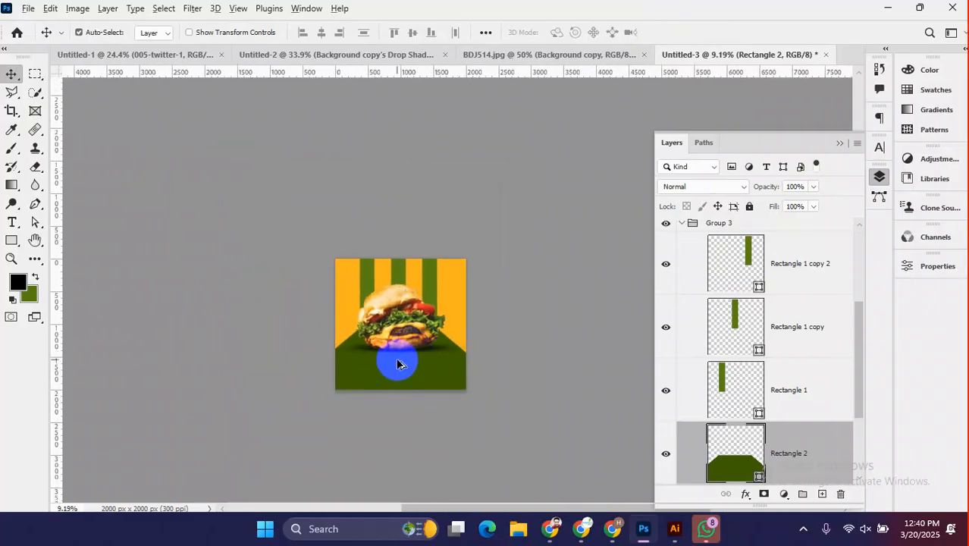
{"action": "scroll", "coordinate": [398, 364], "scroll_direction": "up", "scroll_amount": 2}
{"action": "left_click", "coordinate": [27, 7]}
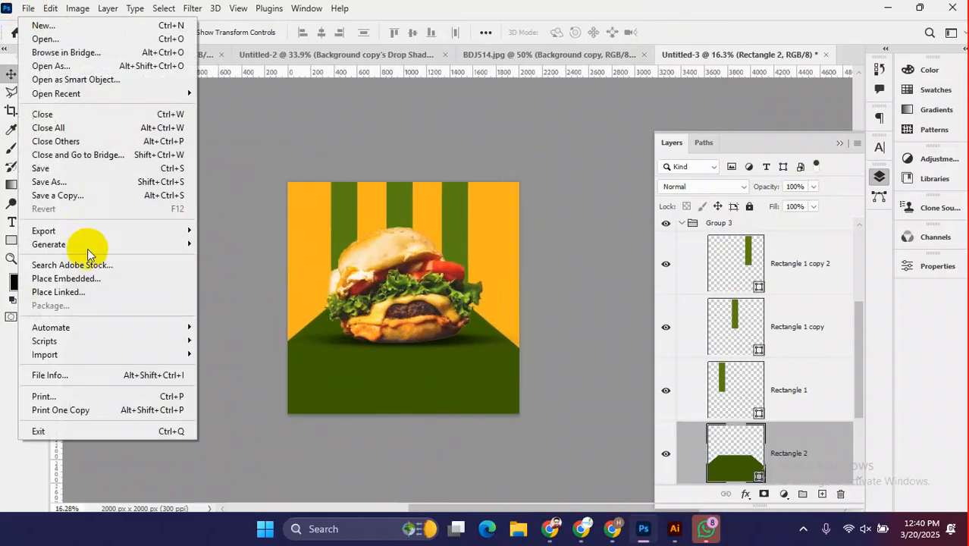
{"action": "mouse_move", "coordinate": [152, 230]}
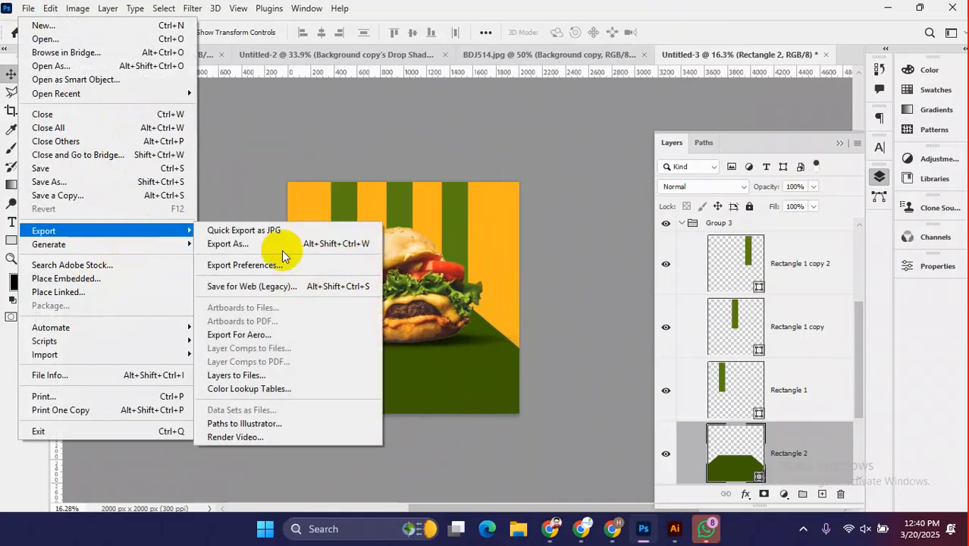
{"action": "left_click", "coordinate": [287, 286]}
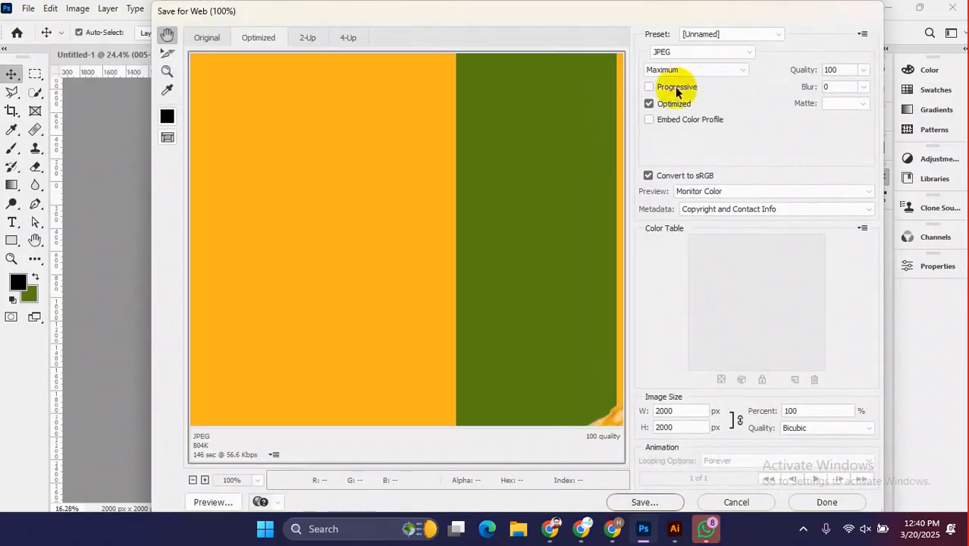
{"action": "left_click_drag", "start_coordinate": [495, 302], "coordinate": [388, 232]}
{"action": "left_click_drag", "start_coordinate": [461, 325], "coordinate": [364, 128]}
{"action": "left_click_drag", "start_coordinate": [445, 274], "coordinate": [372, 303]}
{"action": "left_click_drag", "start_coordinate": [502, 274], "coordinate": [468, 310]}
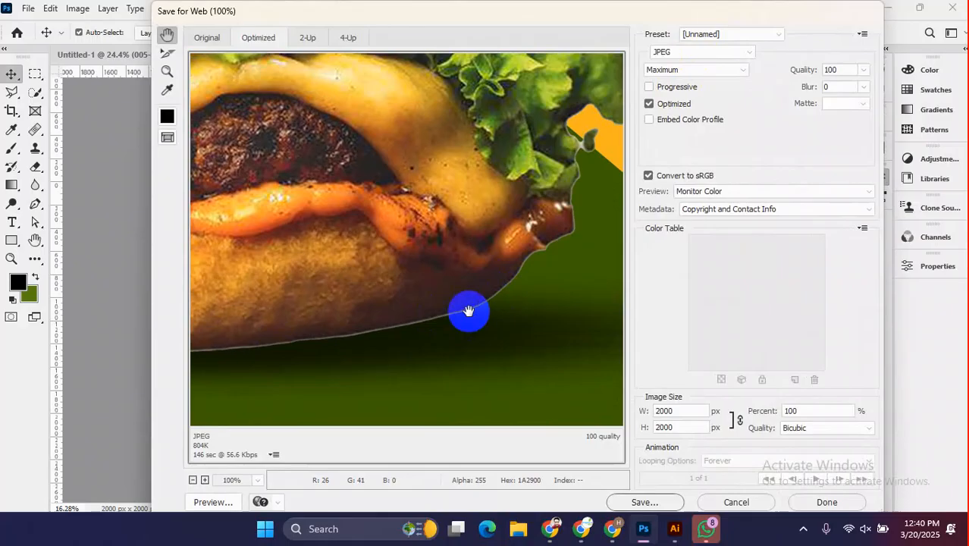
{"action": "left_click", "coordinate": [747, 509]}
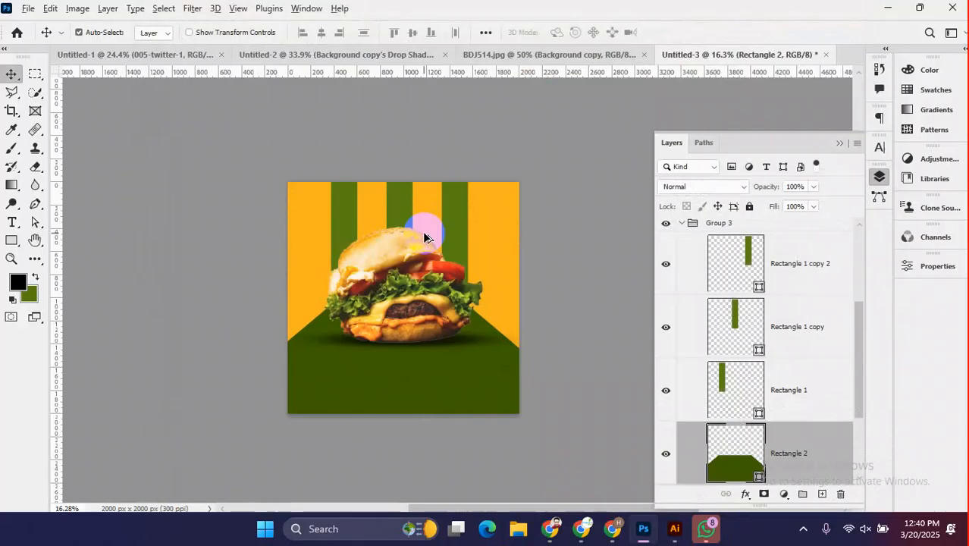
- Load the burger layer's pixels as a selection
{"action": "scroll", "coordinate": [413, 281], "scroll_direction": "down", "scroll_amount": 3}
{"action": "scroll", "coordinate": [432, 288], "scroll_direction": "up", "scroll_amount": 3}
{"action": "left_click", "coordinate": [438, 296]}
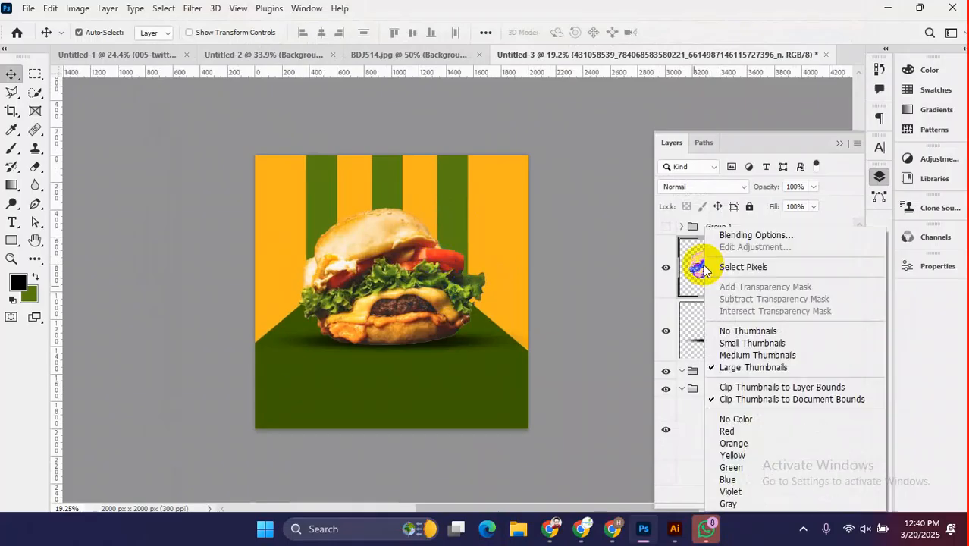
{"action": "right_click", "coordinate": [699, 258]}
{"action": "left_click", "coordinate": [762, 273]}
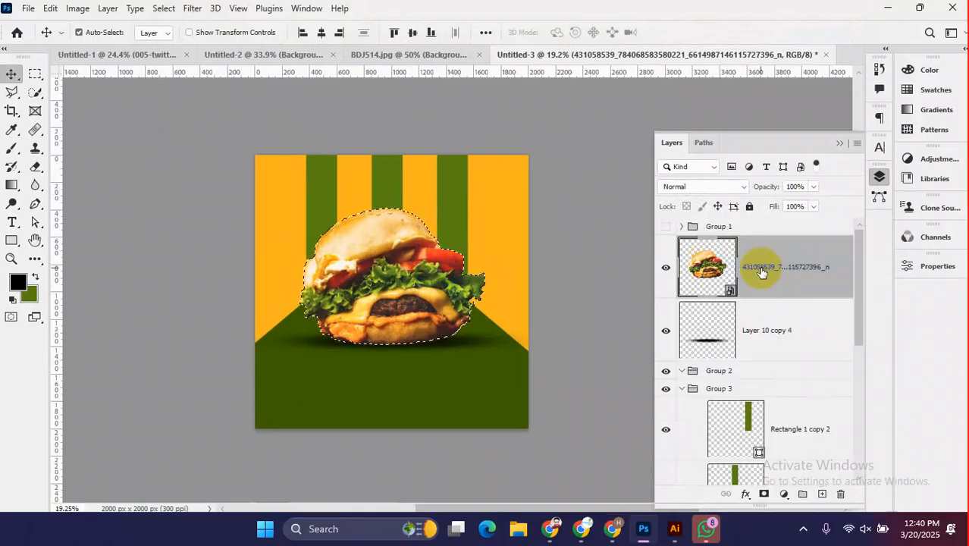
{"action": "left_click", "coordinate": [192, 9]}
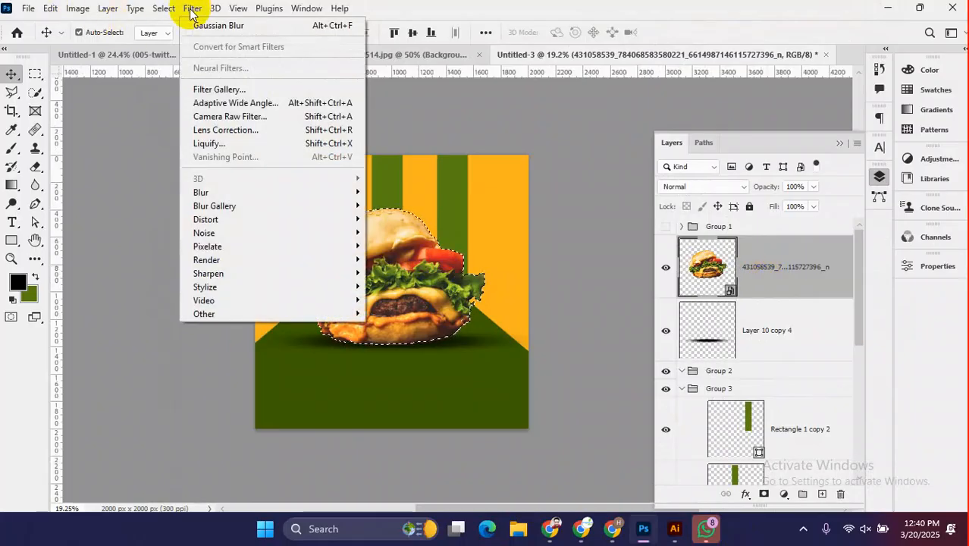
{"action": "mouse_move", "coordinate": [249, 314]}
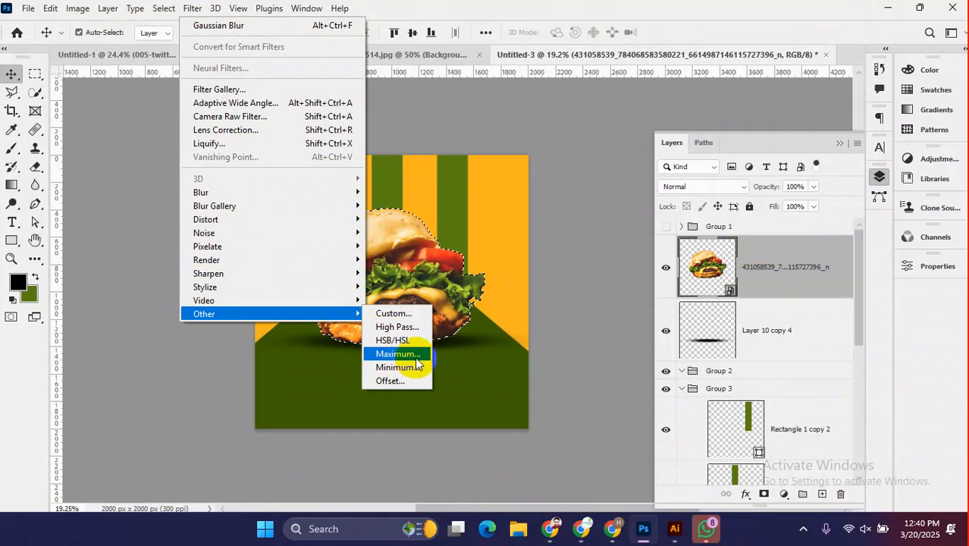
{"action": "left_click", "coordinate": [410, 328]}
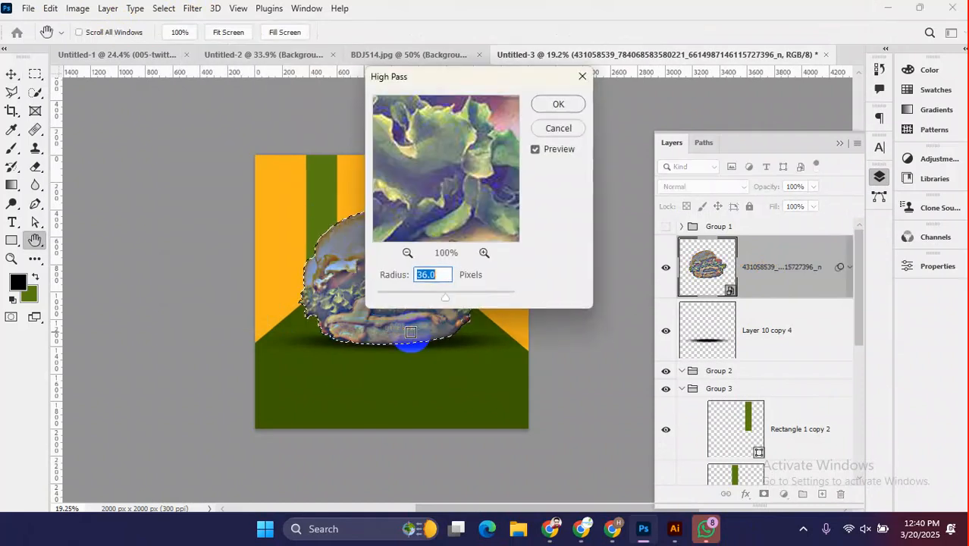
{"action": "left_click", "coordinate": [552, 128]}
- Apply the Maximum filter to the selected burger with a radius of 1.1 pixels, preserving Roundness
{"action": "left_click", "coordinate": [194, 15]}
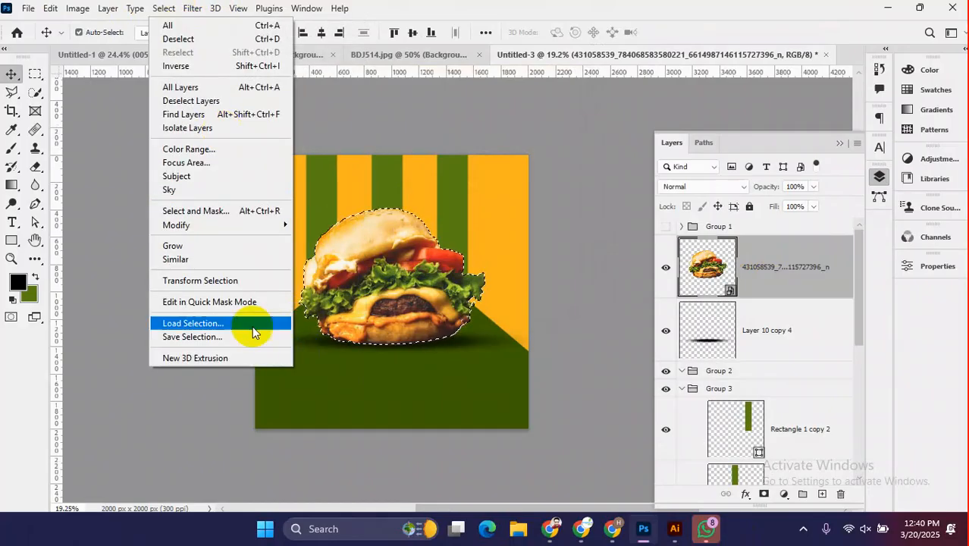
{"action": "mouse_move", "coordinate": [314, 313]}
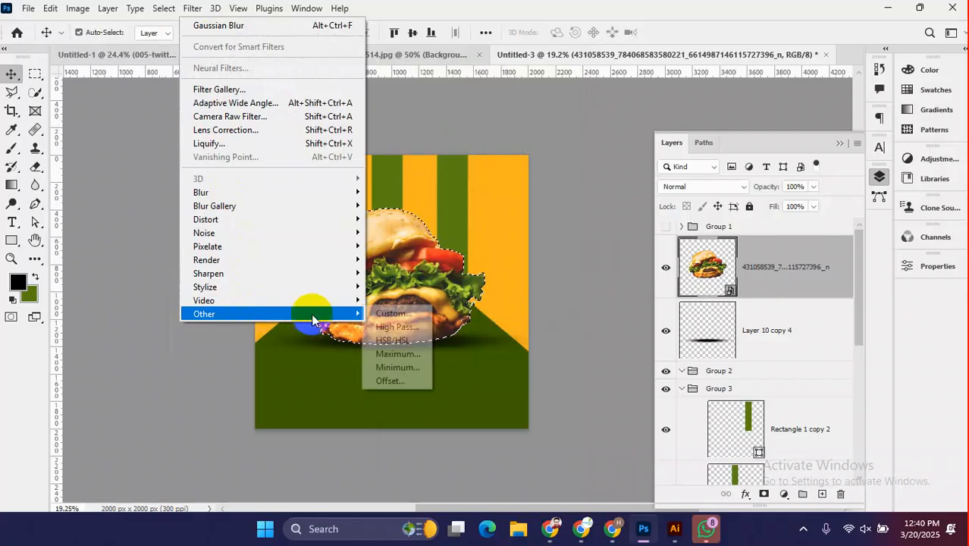
{"action": "left_click", "coordinate": [412, 361]}
{"action": "left_click_drag", "start_coordinate": [454, 70], "coordinate": [614, 108]}
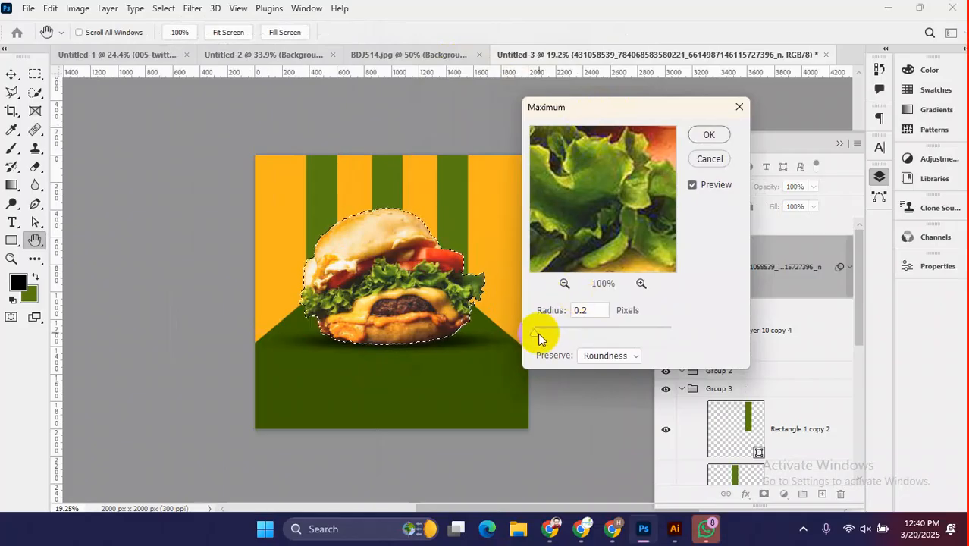
{"action": "left_click_drag", "start_coordinate": [539, 336], "coordinate": [541, 339]}
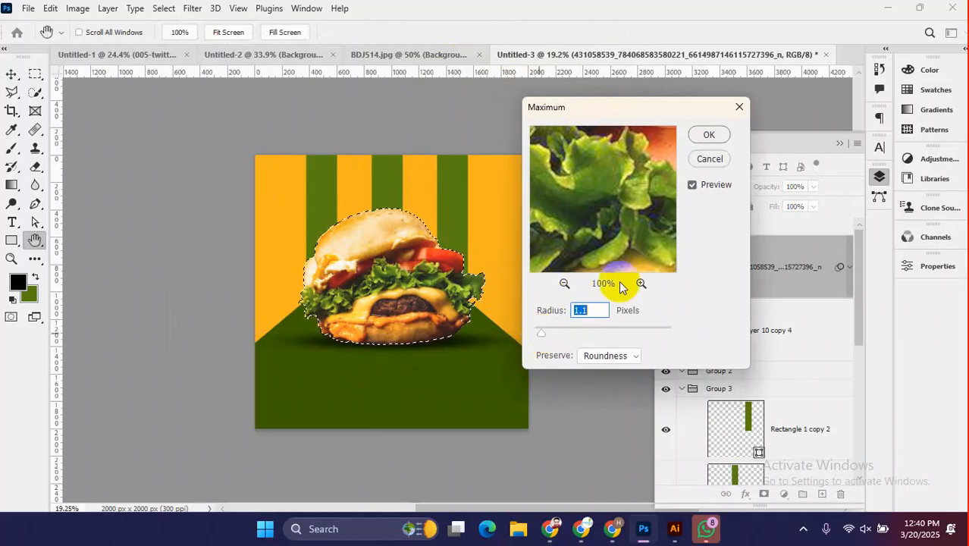
{"action": "left_click", "coordinate": [708, 134]}
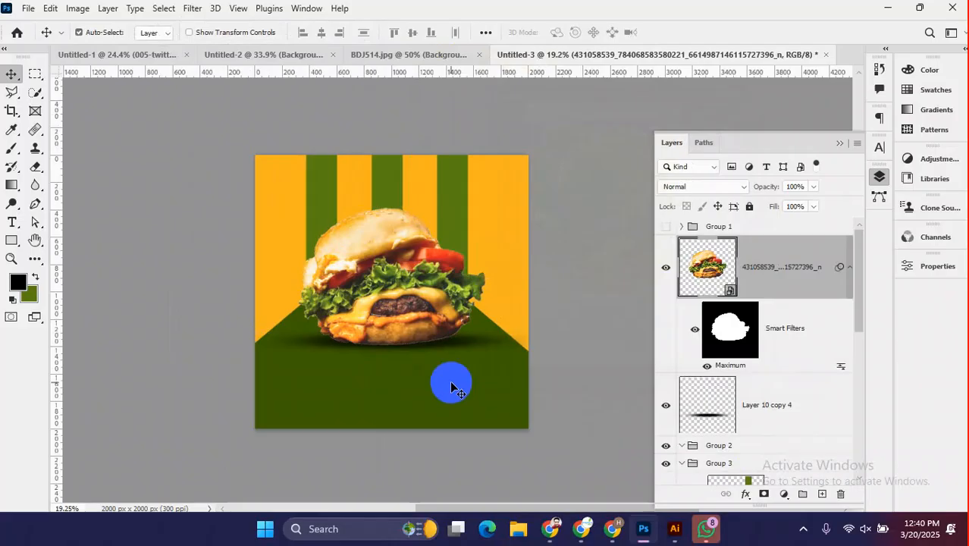
- Examine the filtered burger's lower edge up close and the whole composition, and bring up the BDJ514.jpg ring document
{"action": "scroll", "coordinate": [403, 355], "scroll_direction": "up", "scroll_amount": 5}
{"action": "scroll", "coordinate": [394, 349], "scroll_direction": "up", "scroll_amount": 5}
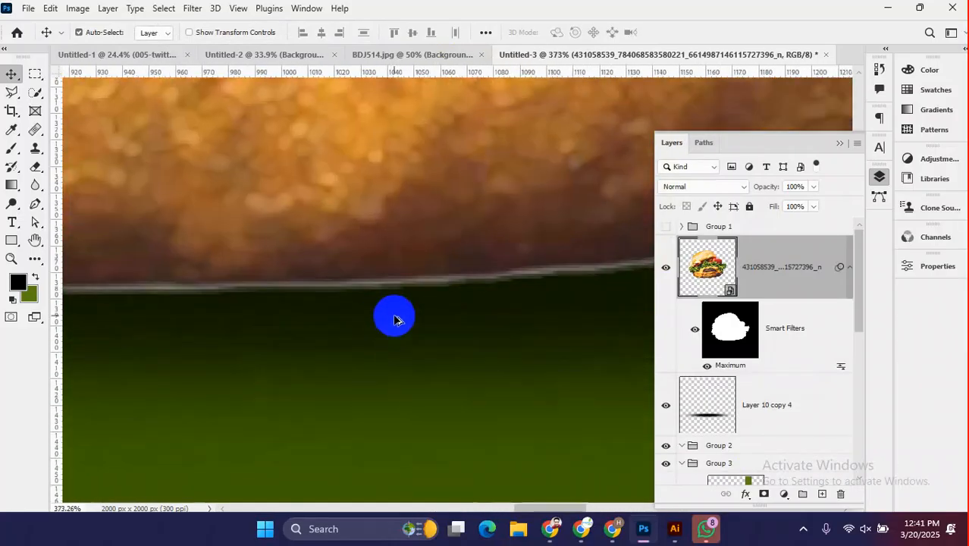
{"action": "scroll", "coordinate": [361, 337], "scroll_direction": "down", "scroll_amount": 6}
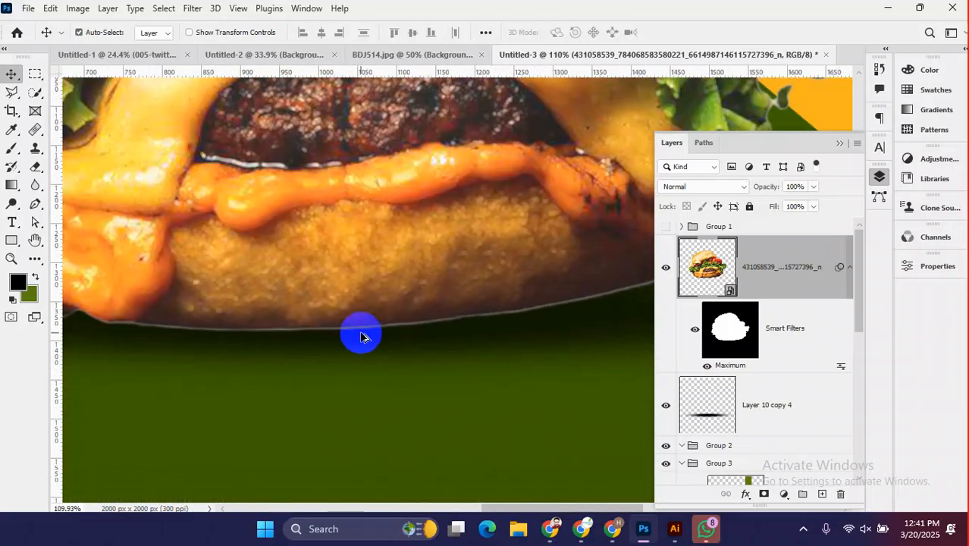
{"action": "scroll", "coordinate": [362, 332], "scroll_direction": "up", "scroll_amount": 5}
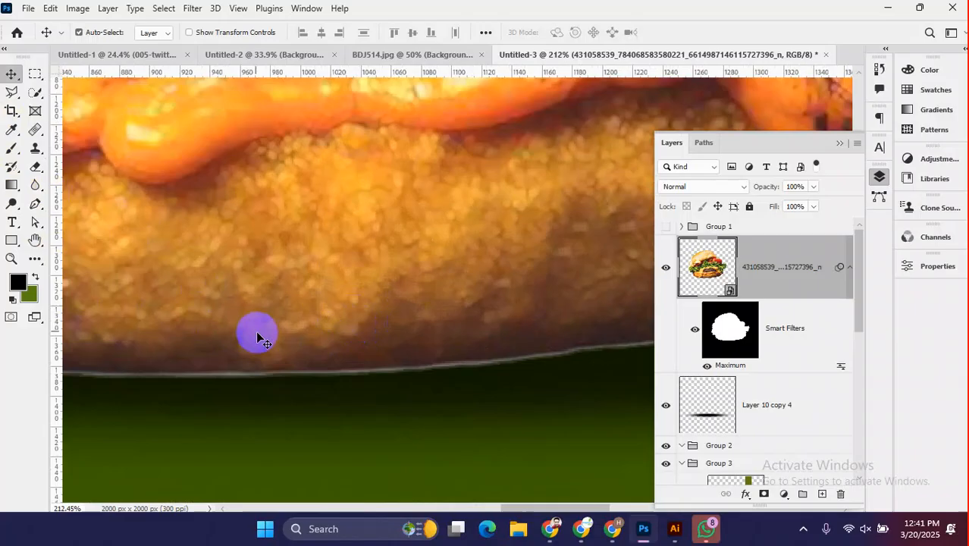
{"action": "scroll", "coordinate": [332, 307], "scroll_direction": "down", "scroll_amount": 4}
{"action": "scroll", "coordinate": [333, 307], "scroll_direction": "down", "scroll_amount": 8}
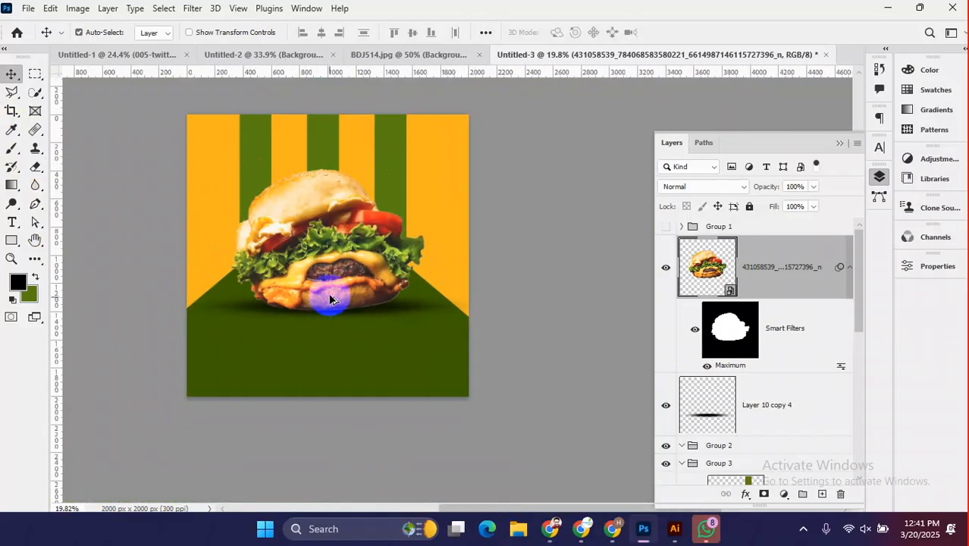
{"action": "scroll", "coordinate": [349, 301], "scroll_direction": "up", "scroll_amount": 4}
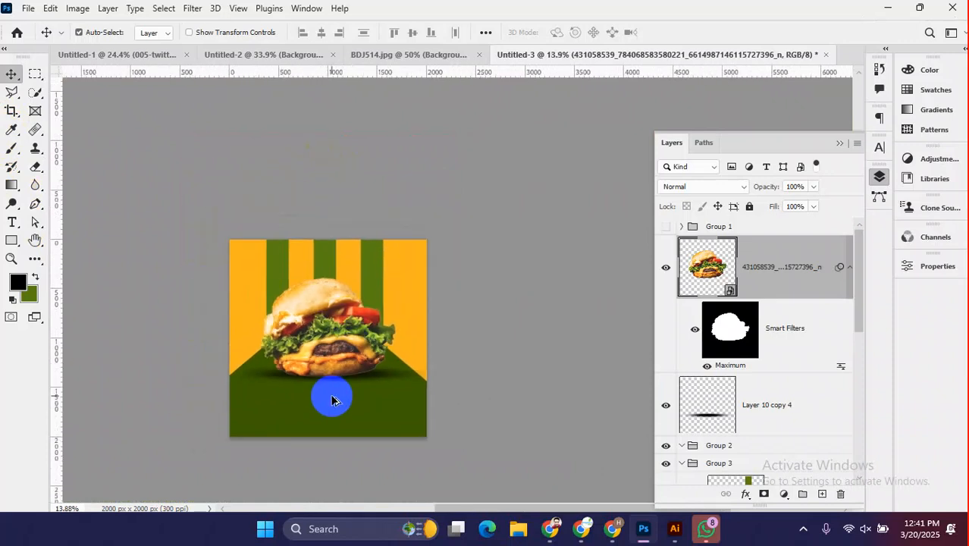
{"action": "left_click_drag", "start_coordinate": [335, 226], "coordinate": [334, 310]}
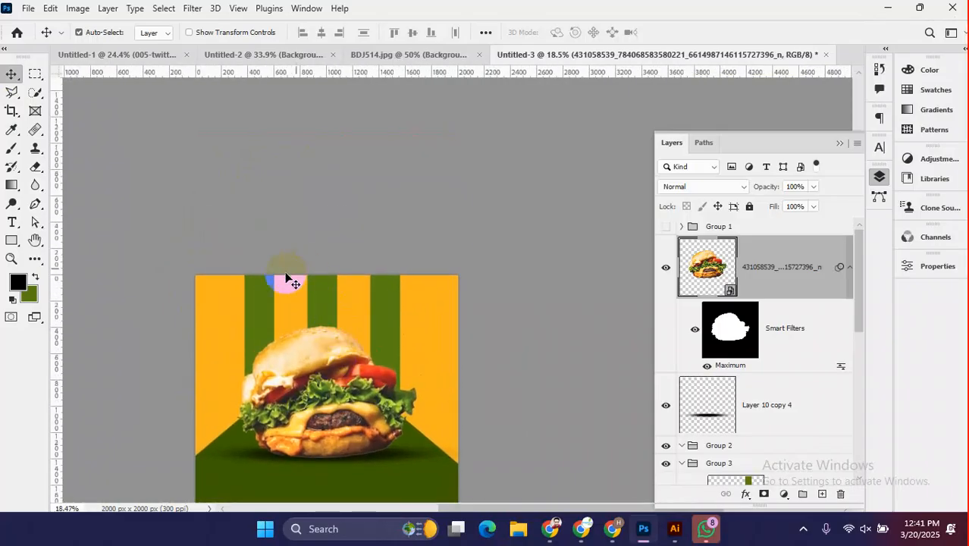
{"action": "scroll", "coordinate": [358, 326], "scroll_direction": "down", "scroll_amount": 2}
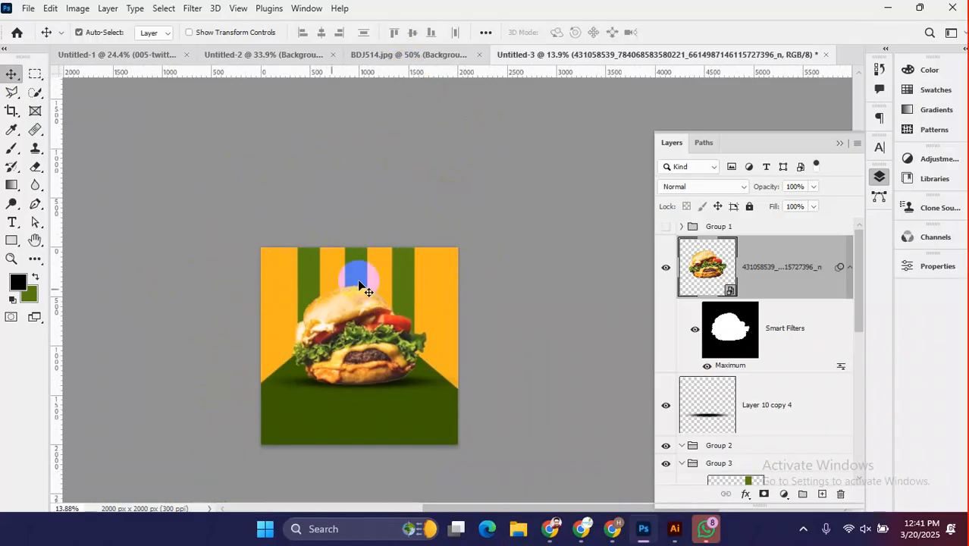
{"action": "left_click", "coordinate": [415, 56]}
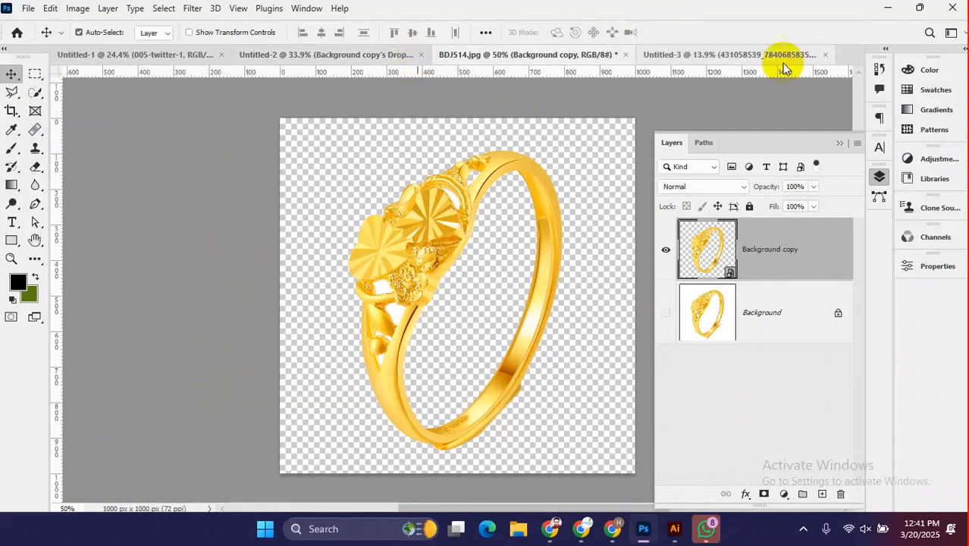
- Create a new 2000 x 2000 px document at 300 ppi in RGB with a white background
{"action": "left_click", "coordinate": [28, 8]}
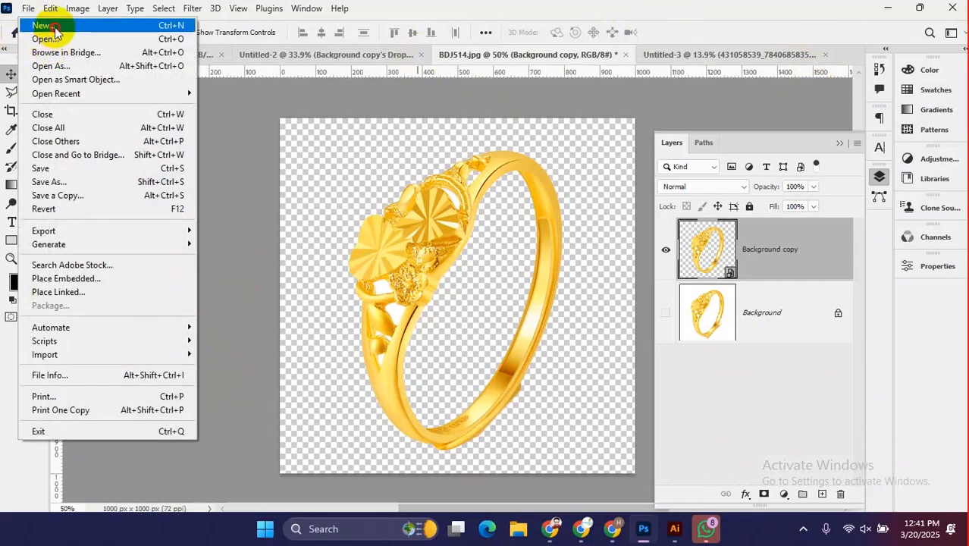
{"action": "left_click", "coordinate": [28, 26]}
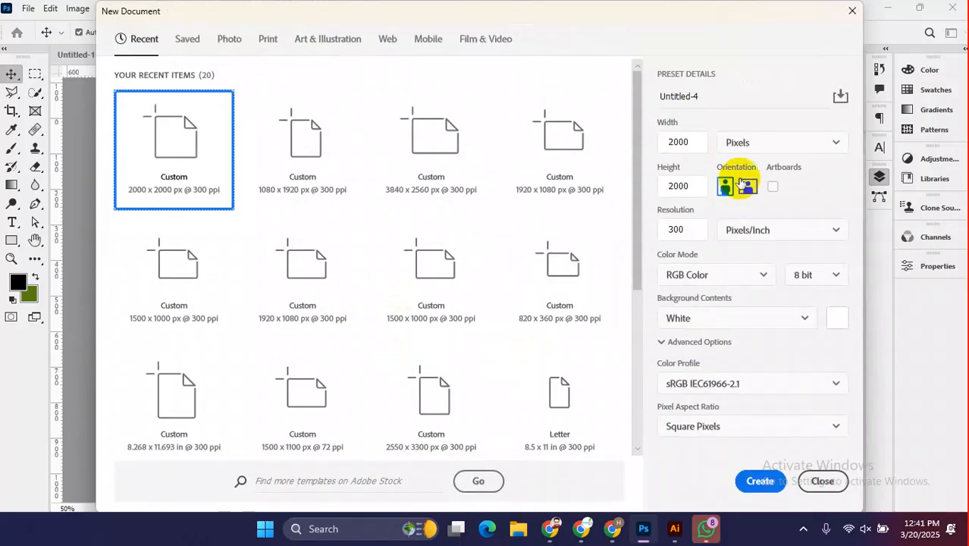
{"action": "left_click", "coordinate": [760, 481]}
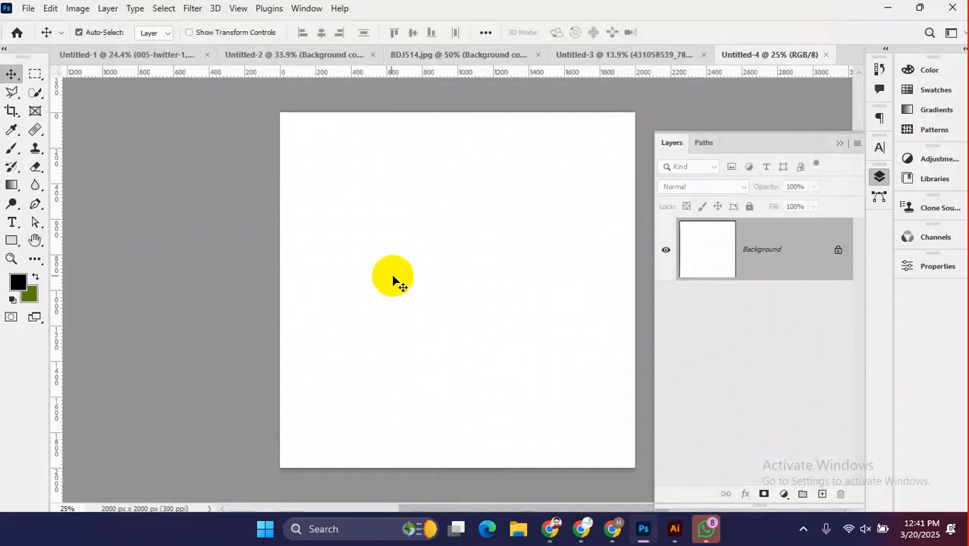
- Add a Solid Color fill layer in dark grey 232323 over the white background
{"action": "left_click_drag", "start_coordinate": [458, 266], "coordinate": [433, 272]}
{"action": "left_click", "coordinate": [784, 494]}
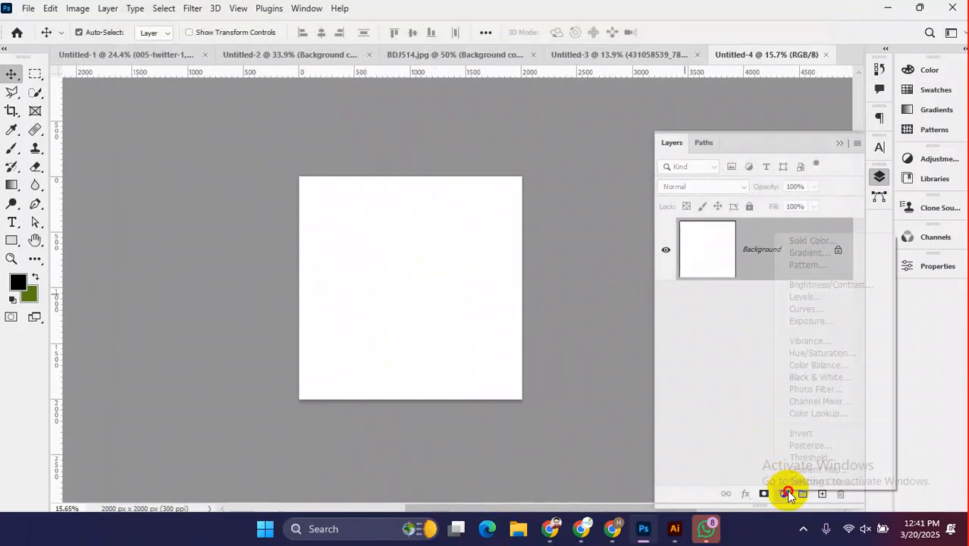
{"action": "left_click", "coordinate": [828, 242]}
{"action": "mouse_move", "coordinate": [559, 387]}
{"action": "left_mouse_down"}
{"action": "mouse_move", "coordinate": [493, 387]}
{"action": "mouse_move", "coordinate": [489, 415]}
{"action": "left_mouse_up"}
{"action": "left_click", "coordinate": [790, 255]}
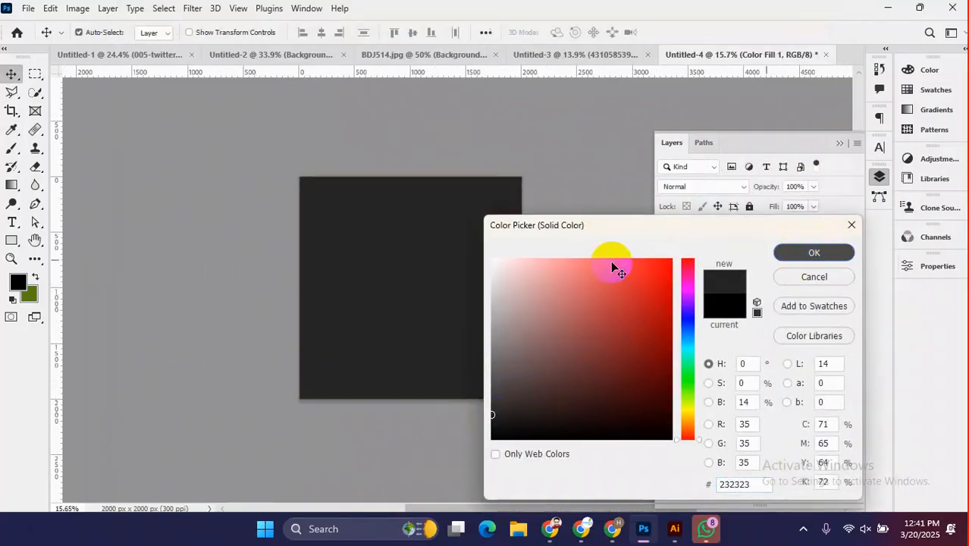
- Outline a tall four-sided selection with a slanted lower edge, running down from above the canvas, using the Polygonal Lasso
{"action": "scroll", "coordinate": [413, 209], "scroll_direction": "down", "scroll_amount": 3}
{"action": "scroll", "coordinate": [398, 192], "scroll_direction": "up", "scroll_amount": 4}
{"action": "left_click_drag", "start_coordinate": [397, 194], "coordinate": [361, 229]}
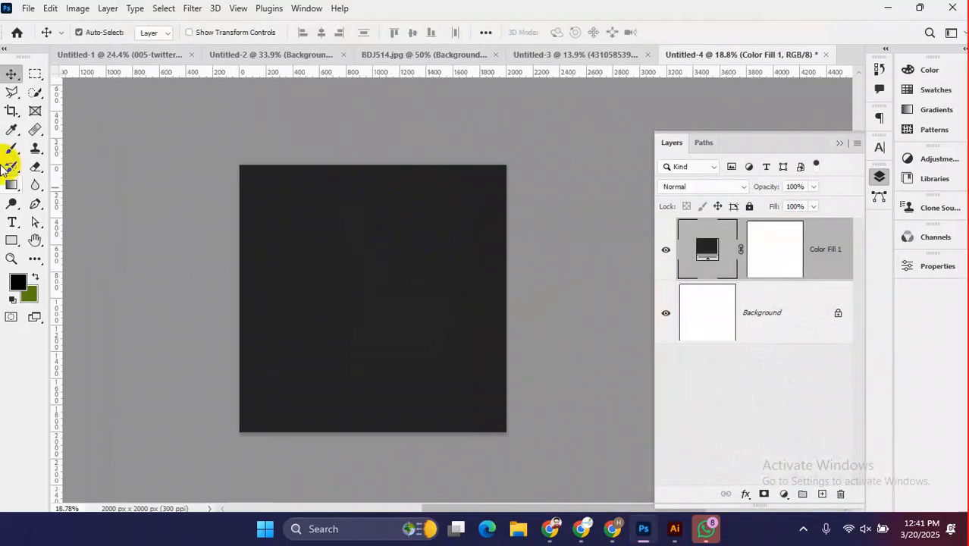
{"action": "left_click", "coordinate": [11, 91]}
{"action": "left_click", "coordinate": [314, 146]}
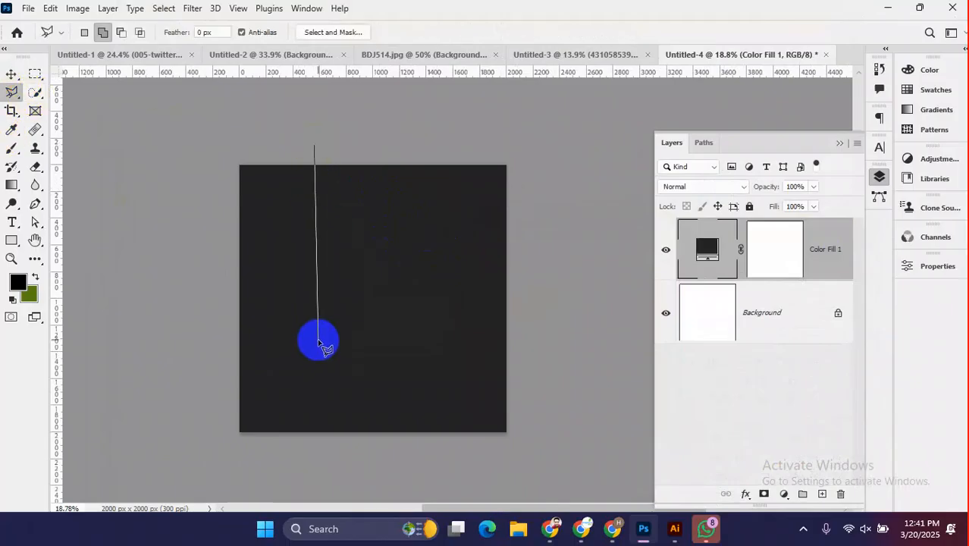
{"action": "left_click", "coordinate": [319, 340]}
{"action": "left_click", "coordinate": [417, 325]}
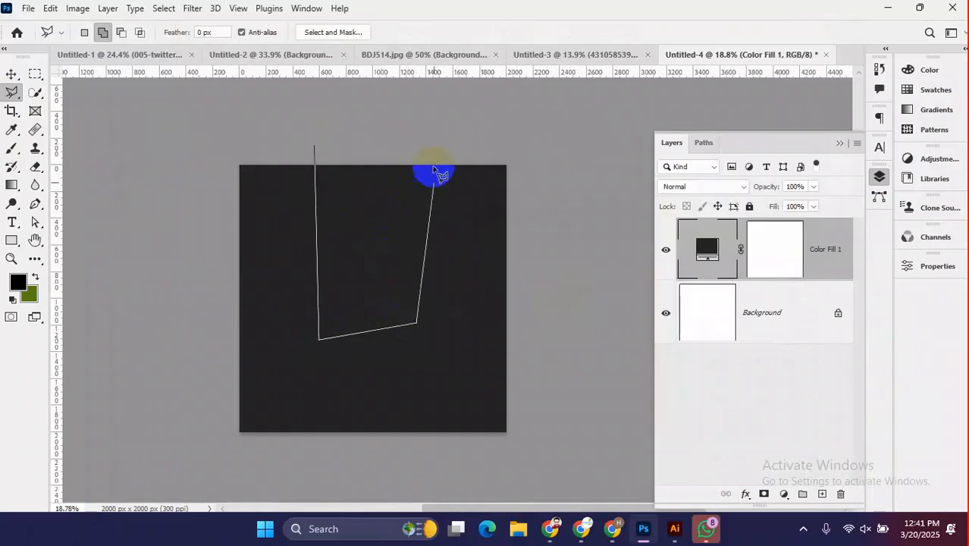
{"action": "left_click", "coordinate": [314, 147]}
- Fill the selection with dark blue 00006b on a new layer and deselect it
{"action": "left_click", "coordinate": [822, 494]}
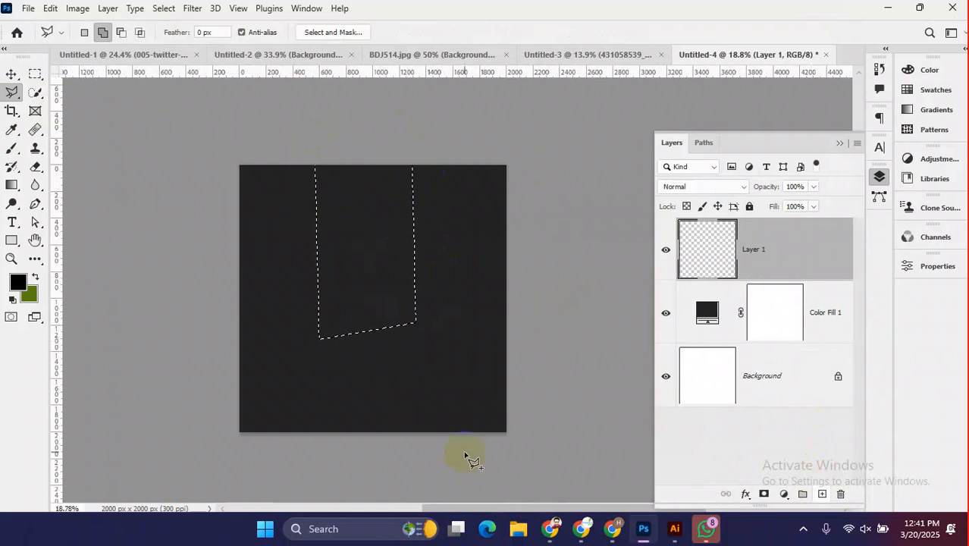
{"action": "left_click", "coordinate": [18, 283]}
{"action": "left_click", "coordinate": [673, 343]}
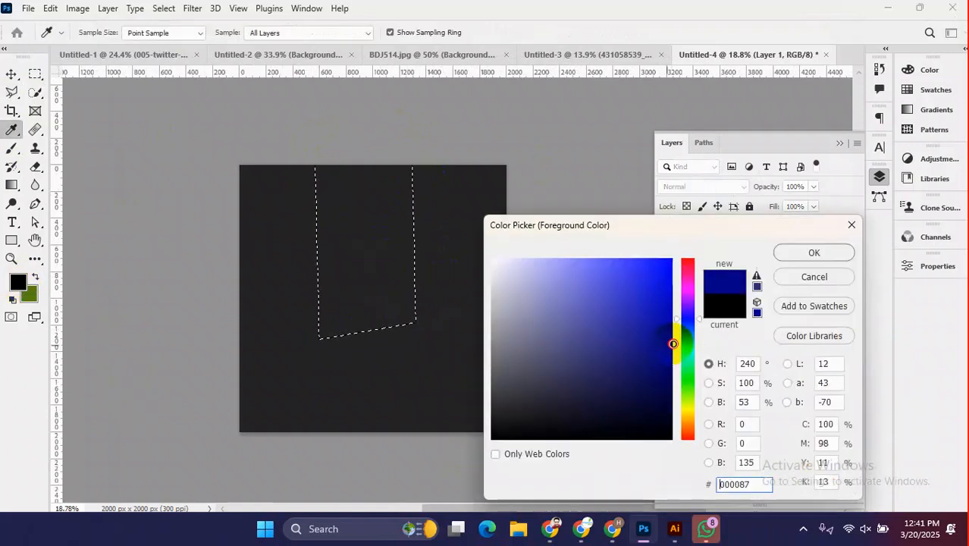
{"action": "left_click", "coordinate": [832, 255]}
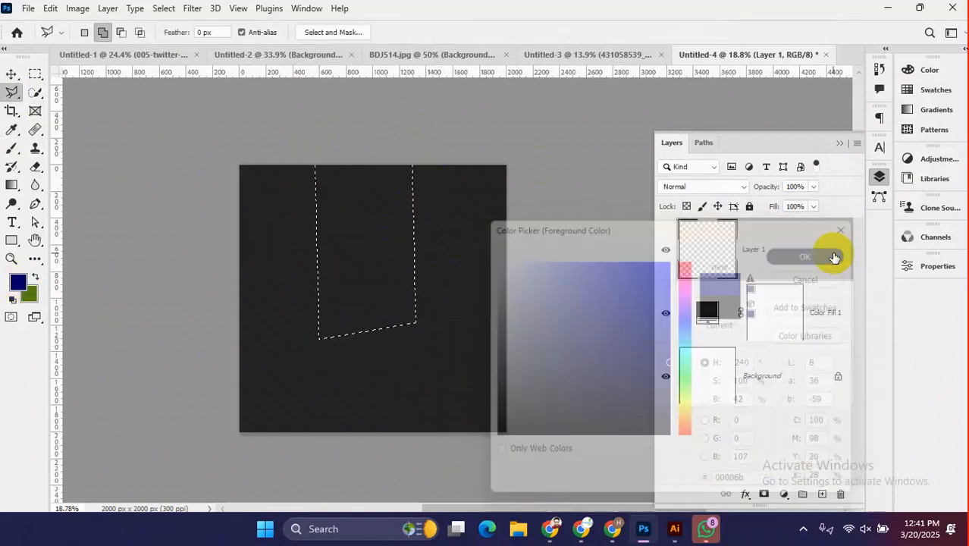
{"action": "key", "text": "alt+BackSpace"}
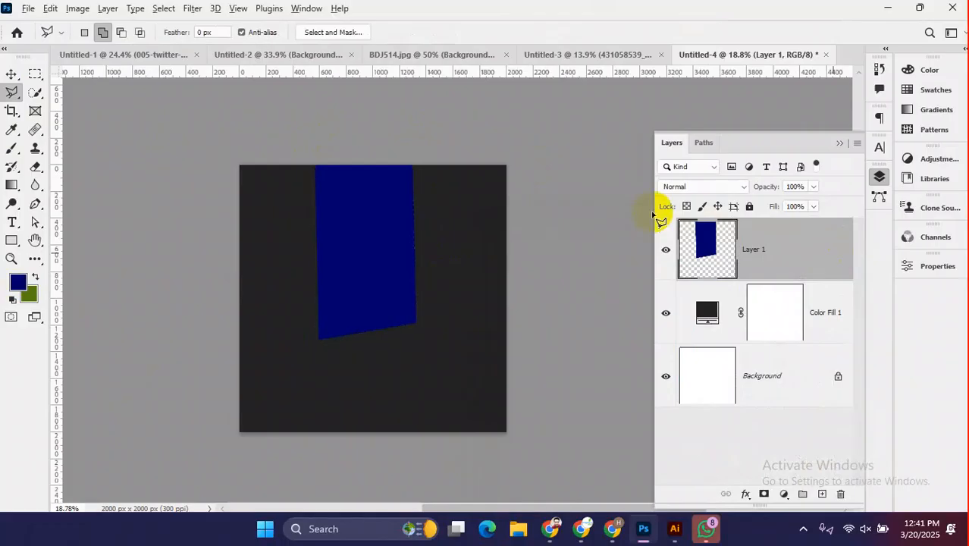
- Outline a narrow four-sided strip along the blue panel's right edge with the Polygonal Lasso, sloping its lower end upward
{"action": "scroll", "coordinate": [414, 245], "scroll_direction": "up", "scroll_amount": 5}
{"action": "left_click_drag", "start_coordinate": [489, 252], "coordinate": [361, 251]}
{"action": "scroll", "coordinate": [286, 178], "scroll_direction": "up", "scroll_amount": 3}
{"action": "left_click_drag", "start_coordinate": [282, 137], "coordinate": [317, 189]}
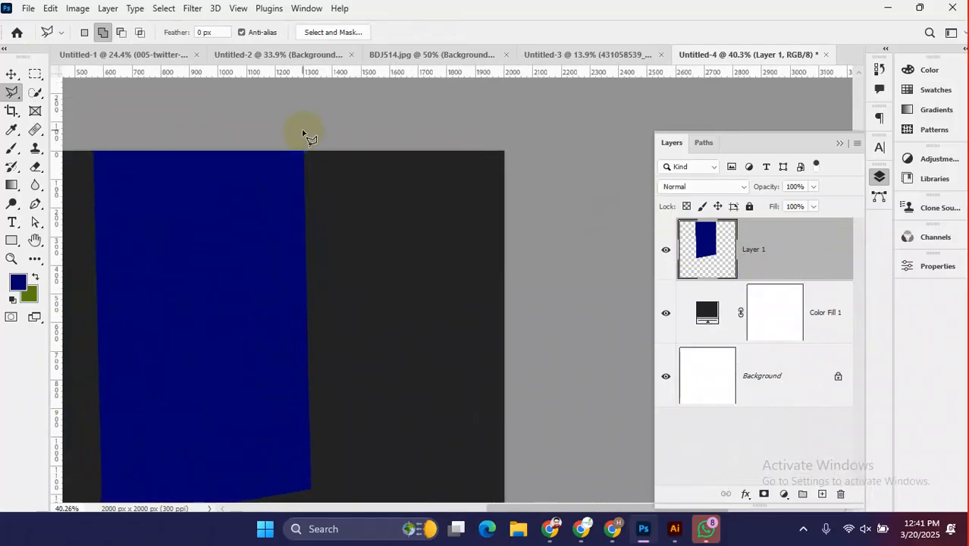
{"action": "left_click_drag", "start_coordinate": [383, 321], "coordinate": [392, 313]}
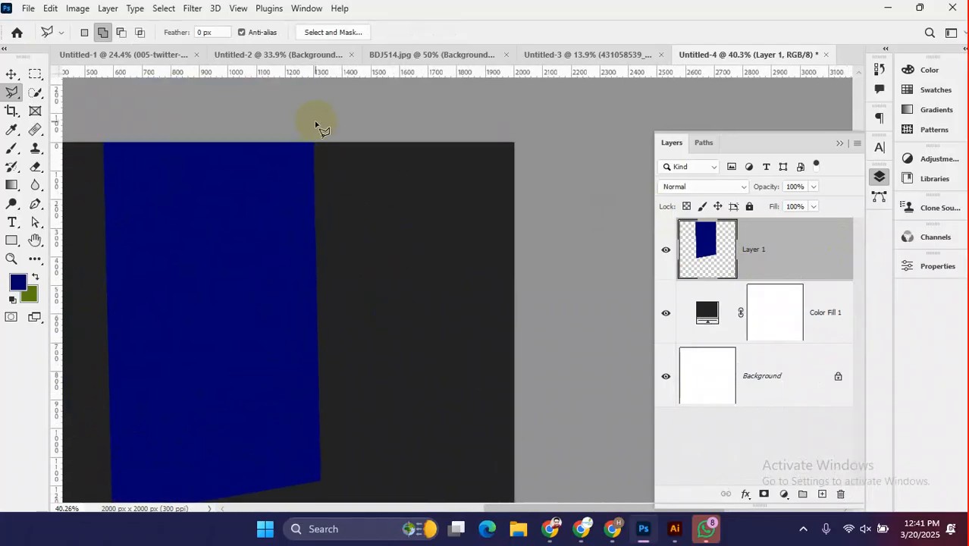
{"action": "scroll", "coordinate": [322, 333], "scroll_direction": "down", "scroll_amount": 2}
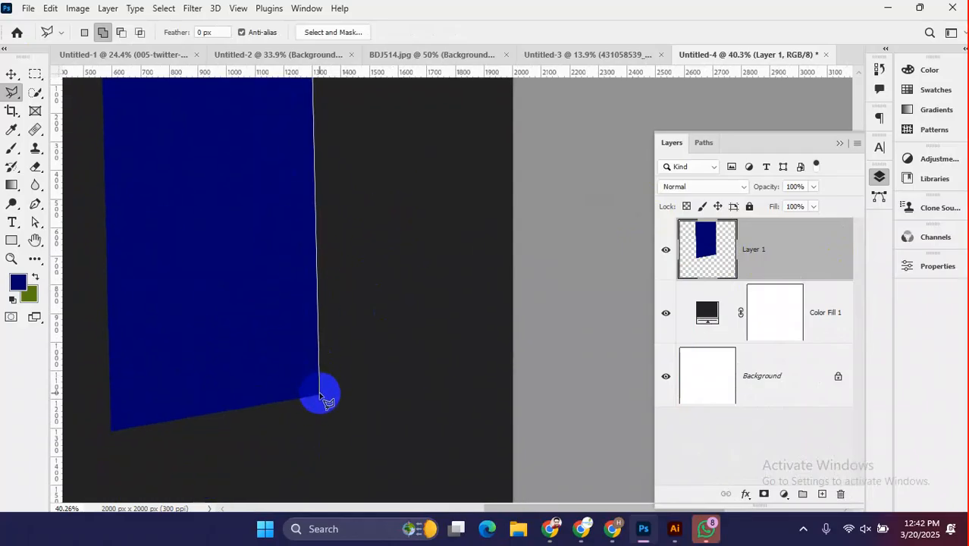
{"action": "left_click", "coordinate": [320, 393]}
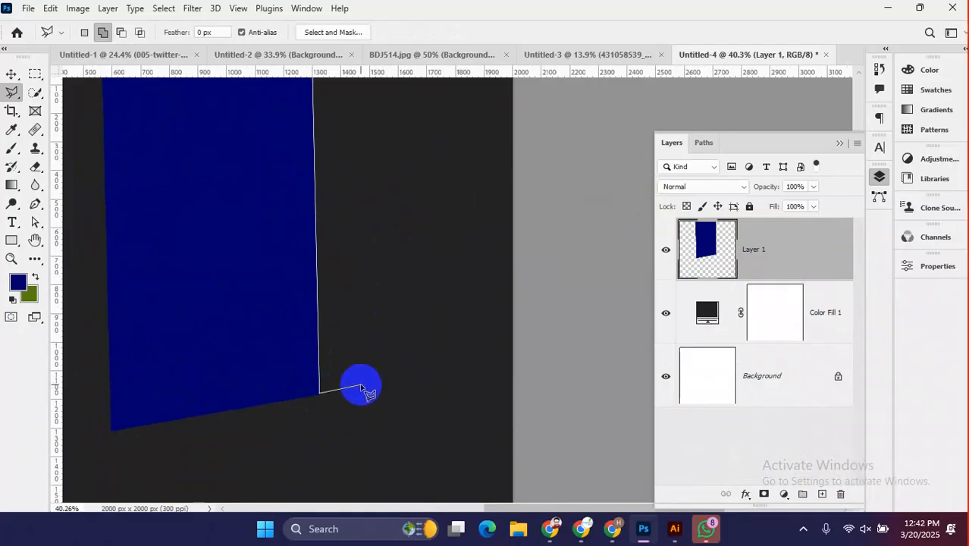
{"action": "left_click", "coordinate": [361, 383]}
{"action": "scroll", "coordinate": [371, 436], "scroll_direction": "up", "scroll_amount": 5}
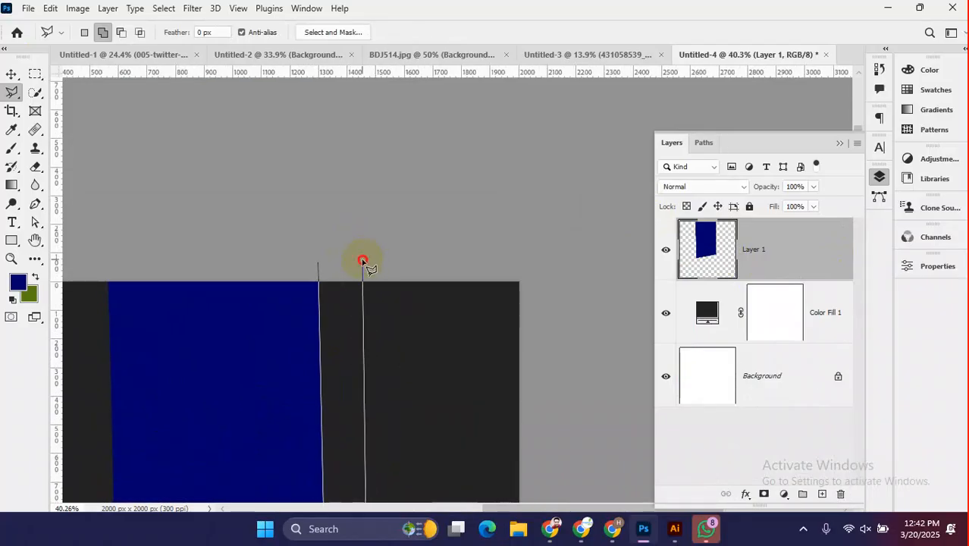
{"action": "left_click", "coordinate": [319, 265]}
- Fill the strip selection with a darker blue on a new layer and deselect it
{"action": "scroll", "coordinate": [342, 274], "scroll_direction": "down", "scroll_amount": 5}
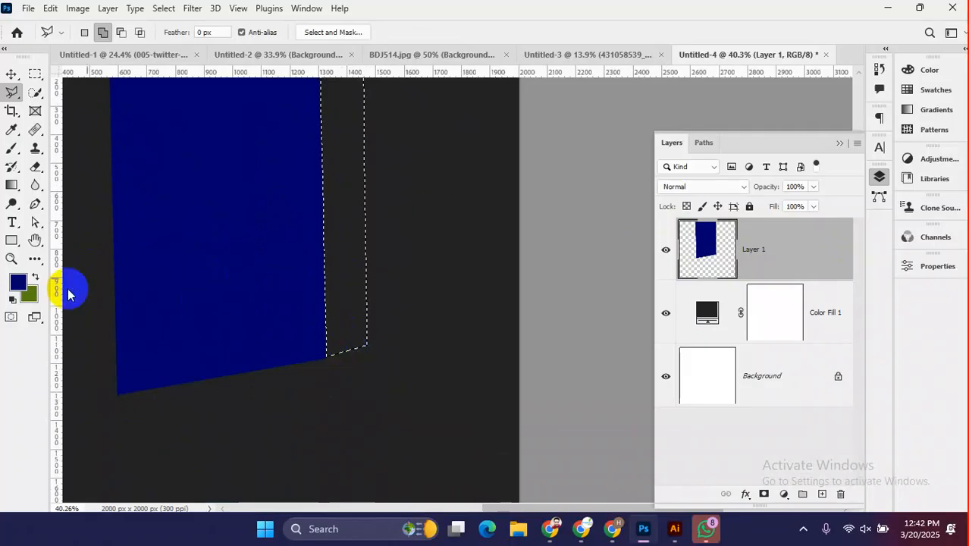
{"action": "left_click", "coordinate": [18, 282]}
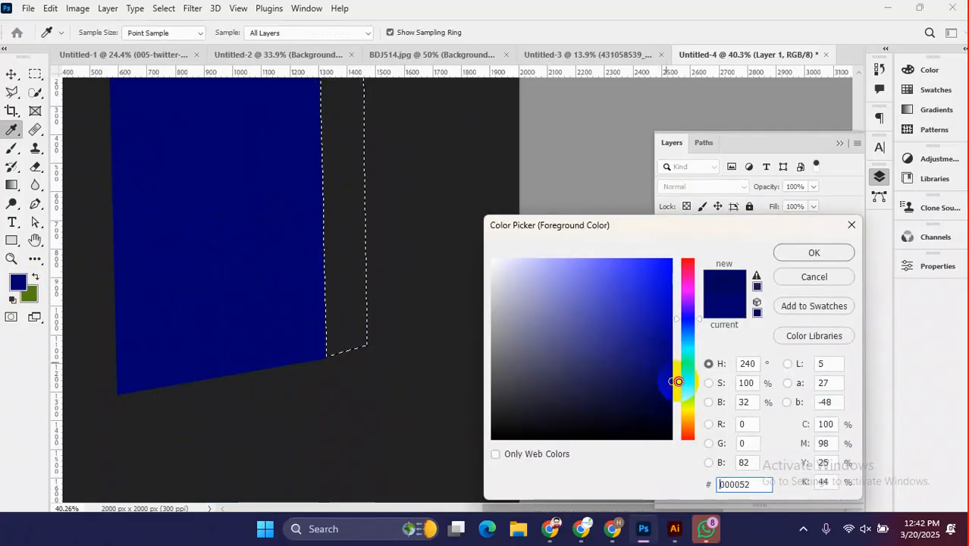
{"action": "left_click", "coordinate": [814, 253]}
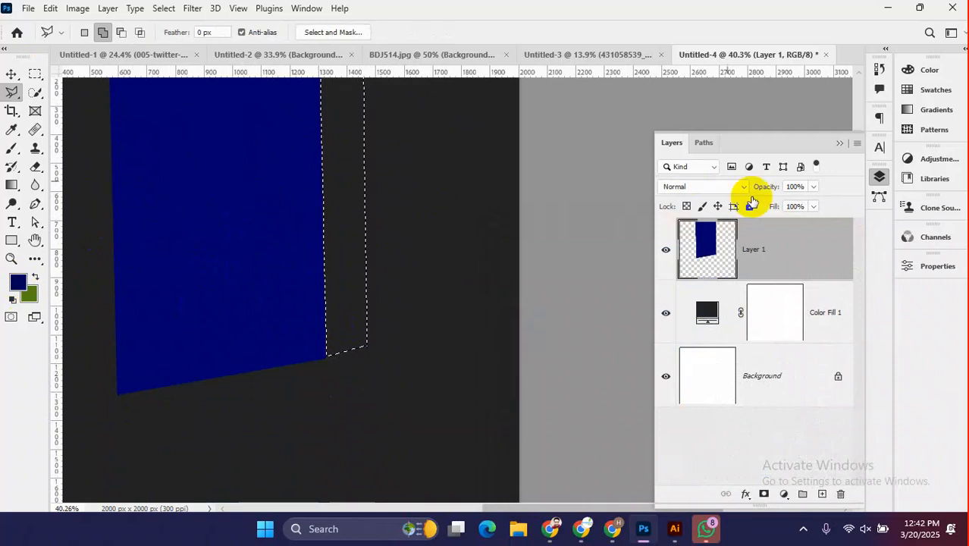
{"action": "left_click", "coordinate": [822, 493]}
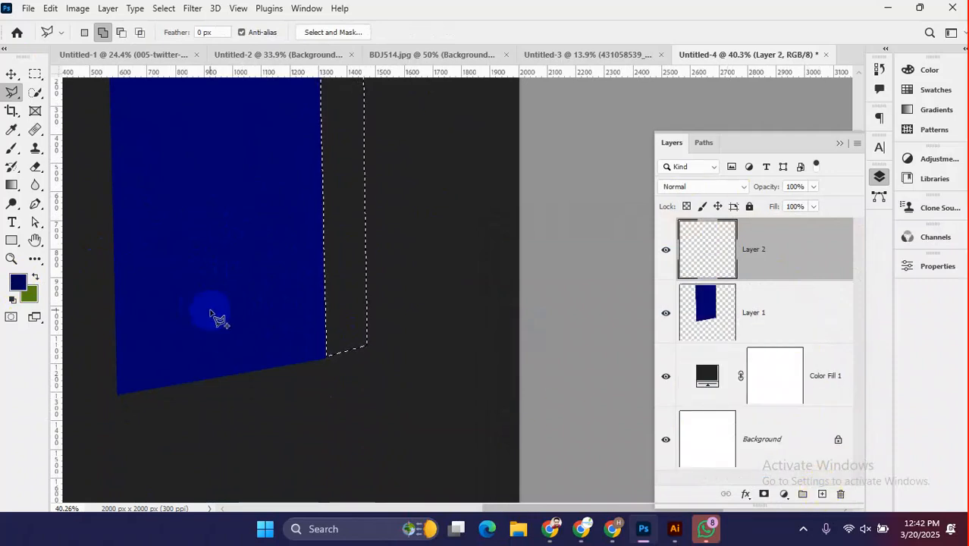
{"action": "key", "text": "alt+BackSpace"}
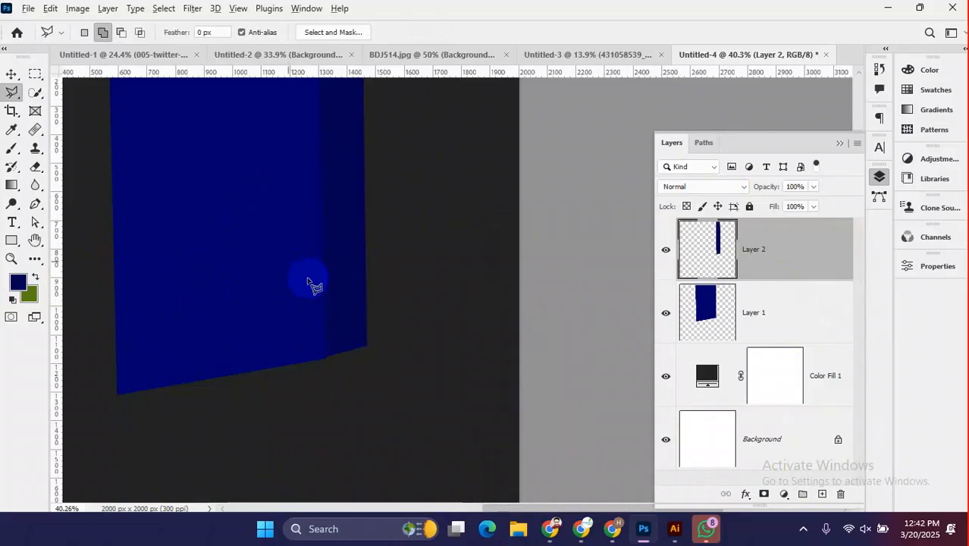
- Lock the dark grey Color Fill 1 layer so it cannot be selected or moved on the canvas
{"action": "scroll", "coordinate": [364, 310], "scroll_direction": "down", "scroll_amount": 3}
{"action": "scroll", "coordinate": [353, 206], "scroll_direction": "up", "scroll_amount": 3}
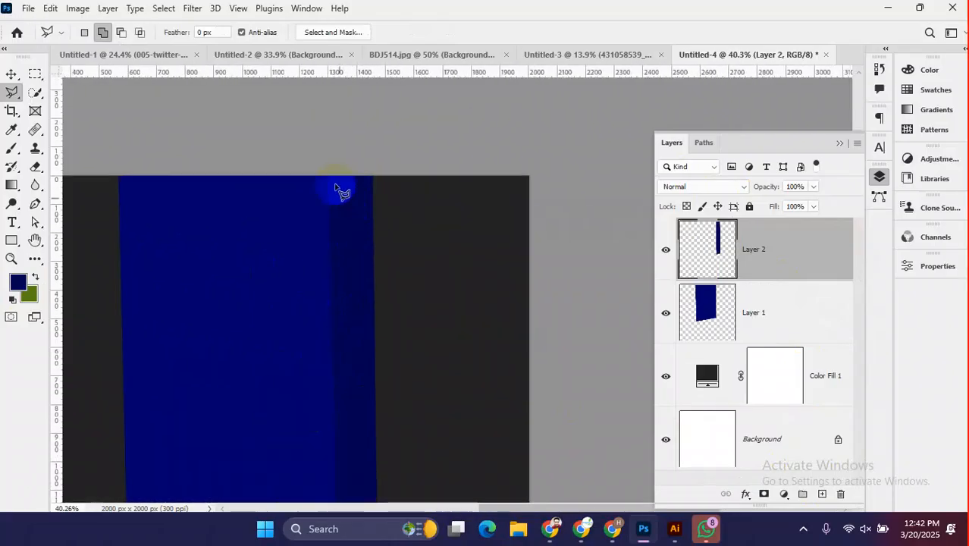
{"action": "scroll", "coordinate": [340, 250], "scroll_direction": "down", "scroll_amount": 5}
{"action": "scroll", "coordinate": [334, 338], "scroll_direction": "up", "scroll_amount": 5}
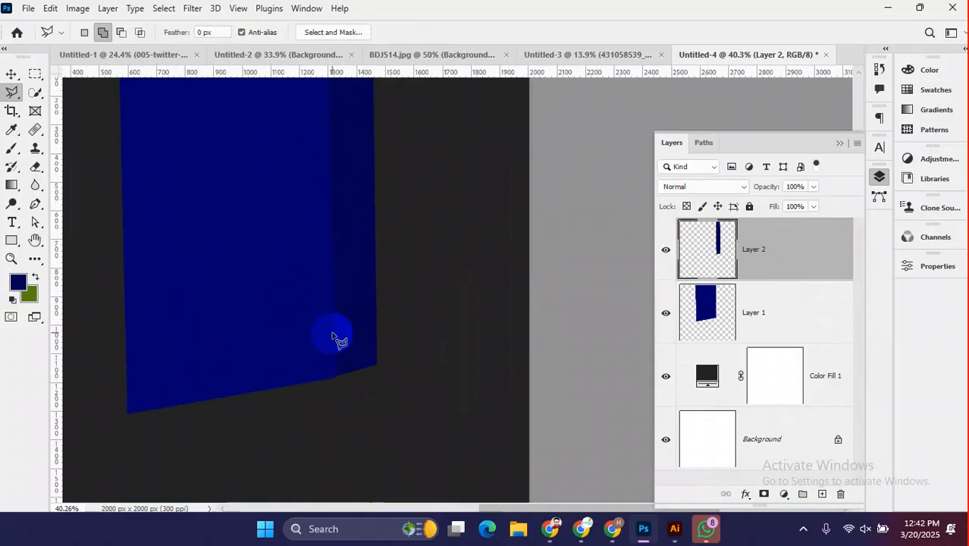
{"action": "scroll", "coordinate": [316, 263], "scroll_direction": "down", "scroll_amount": 2}
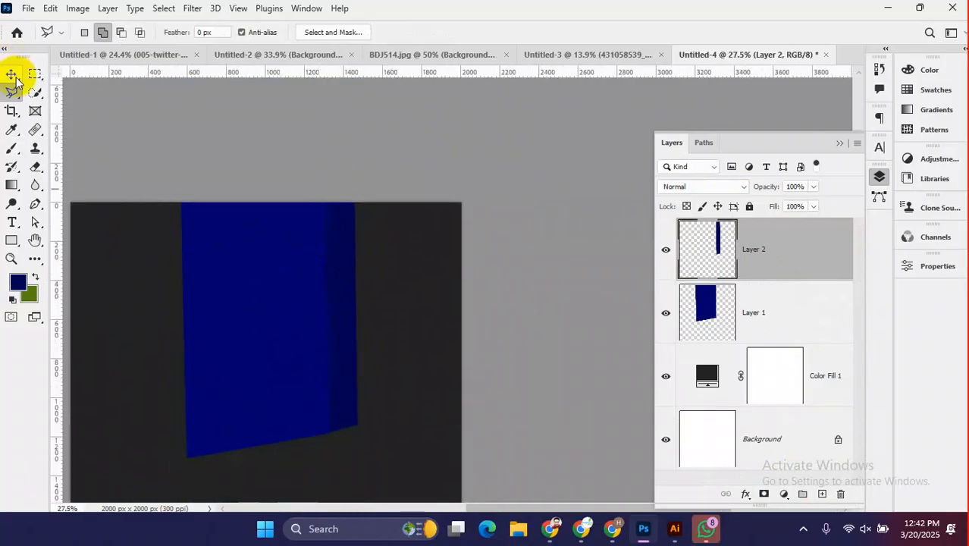
{"action": "left_click", "coordinate": [12, 74]}
{"action": "scroll", "coordinate": [442, 238], "scroll_direction": "down", "scroll_amount": 2}
{"action": "left_click", "coordinate": [797, 364]}
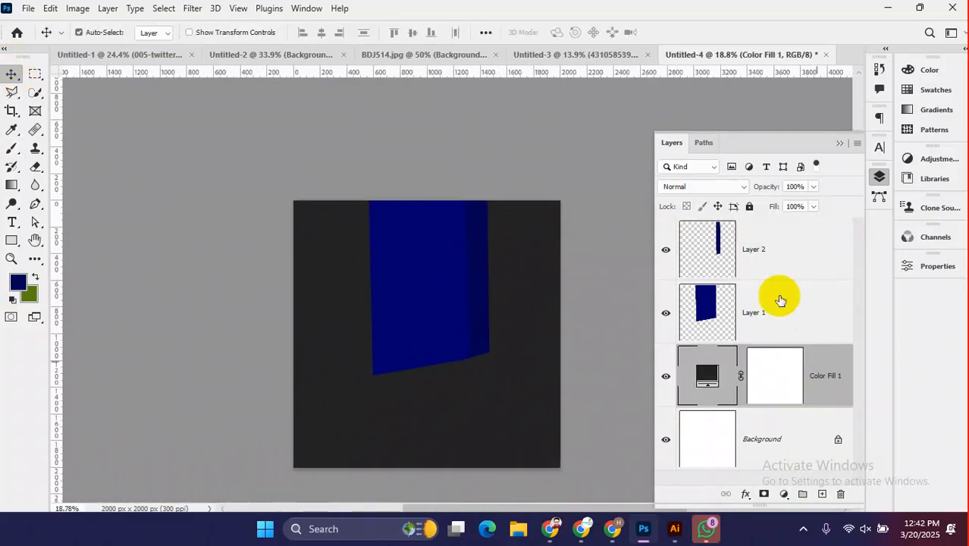
{"action": "left_click", "coordinate": [749, 206]}
- Try duplicating the blue panel and its side strip down and to the left, and undo the copies
{"action": "scroll", "coordinate": [513, 313], "scroll_direction": "up", "scroll_amount": 3}
{"action": "left_click_drag", "start_coordinate": [543, 240], "coordinate": [251, 380]}
{"action": "scroll", "coordinate": [339, 290], "scroll_direction": "down", "scroll_amount": 2}
{"action": "left_click_drag", "start_coordinate": [358, 282], "coordinate": [319, 256]}
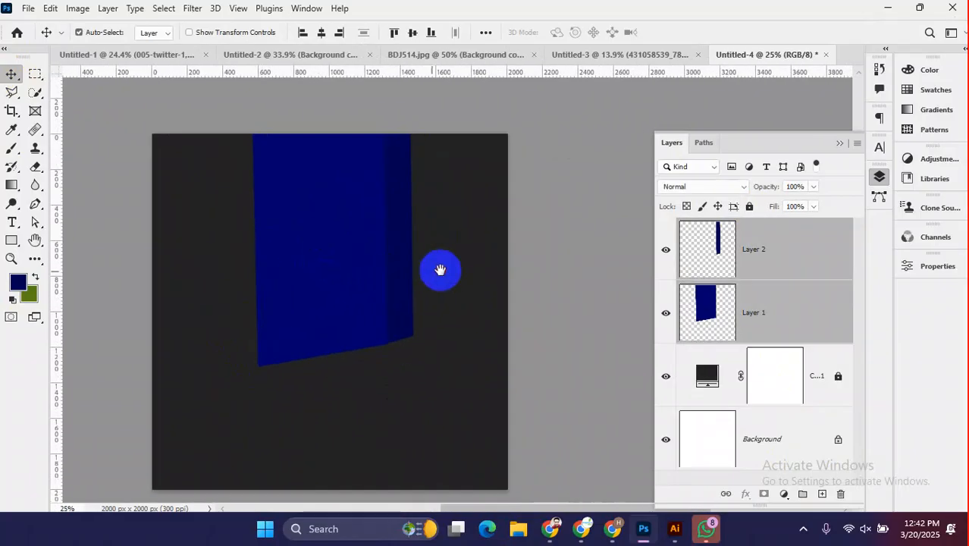
{"action": "left_click_drag", "start_coordinate": [440, 270], "coordinate": [458, 267]}
{"action": "left_click_drag", "start_coordinate": [392, 261], "coordinate": [301, 283]}
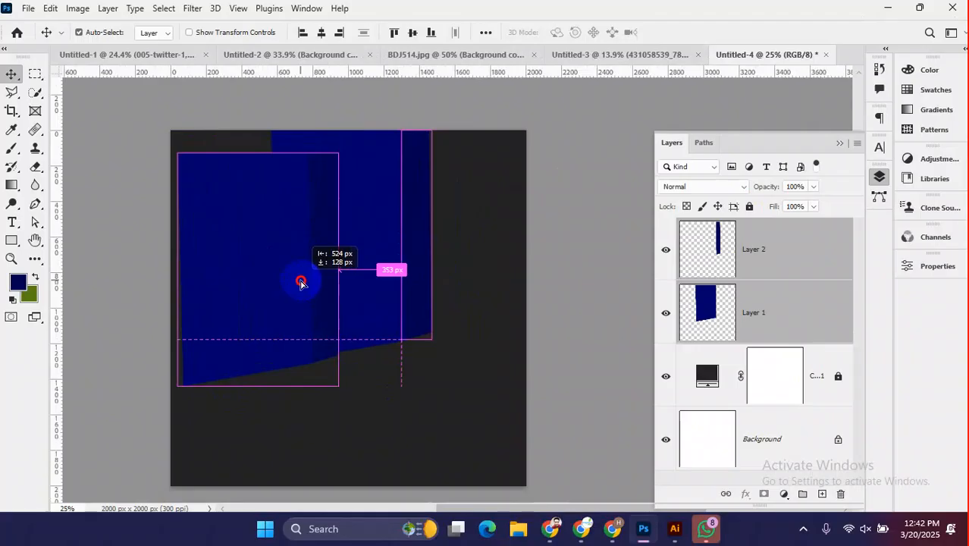
{"action": "left_click_drag", "start_coordinate": [298, 277], "coordinate": [300, 278]}
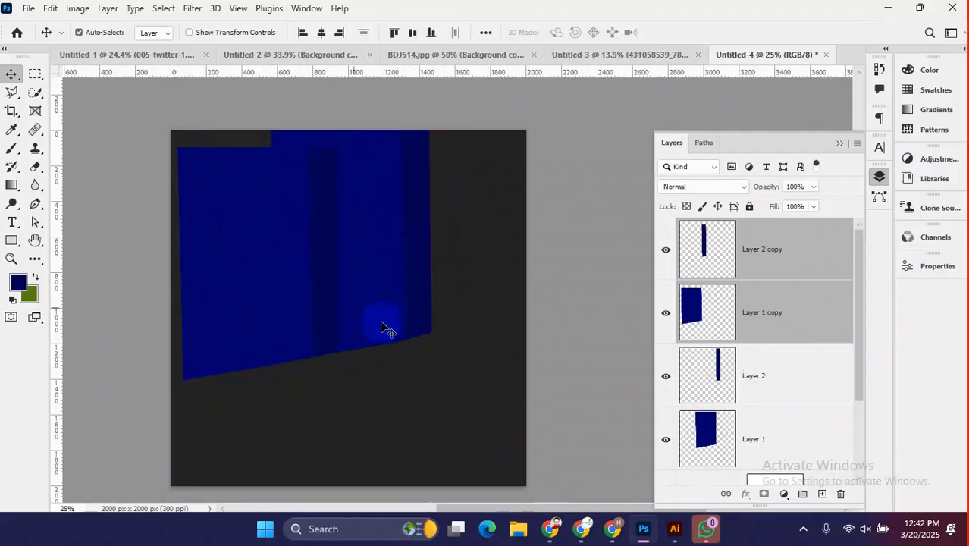
{"action": "key", "text": "ctrl+z"}
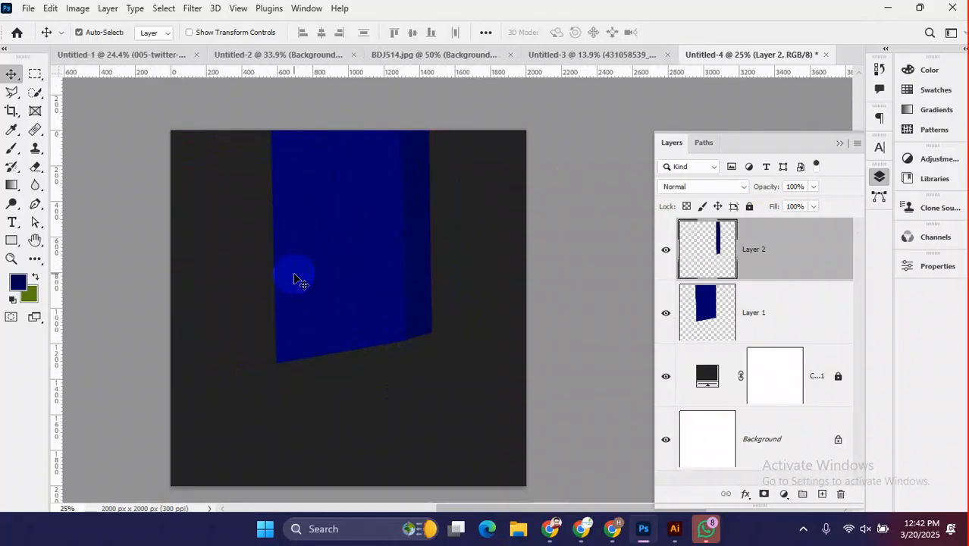
- Scale the blue panel and its side strip together to 119.45% and keep them flush with the canvas's upper edge
{"action": "scroll", "coordinate": [386, 183], "scroll_direction": "up", "scroll_amount": 3}
{"action": "scroll", "coordinate": [385, 183], "scroll_direction": "down", "scroll_amount": 3}
{"action": "left_click_drag", "start_coordinate": [434, 201], "coordinate": [440, 225]}
{"action": "left_click_drag", "start_coordinate": [488, 198], "coordinate": [213, 298]}
{"action": "key", "text": "ctrl+t"}
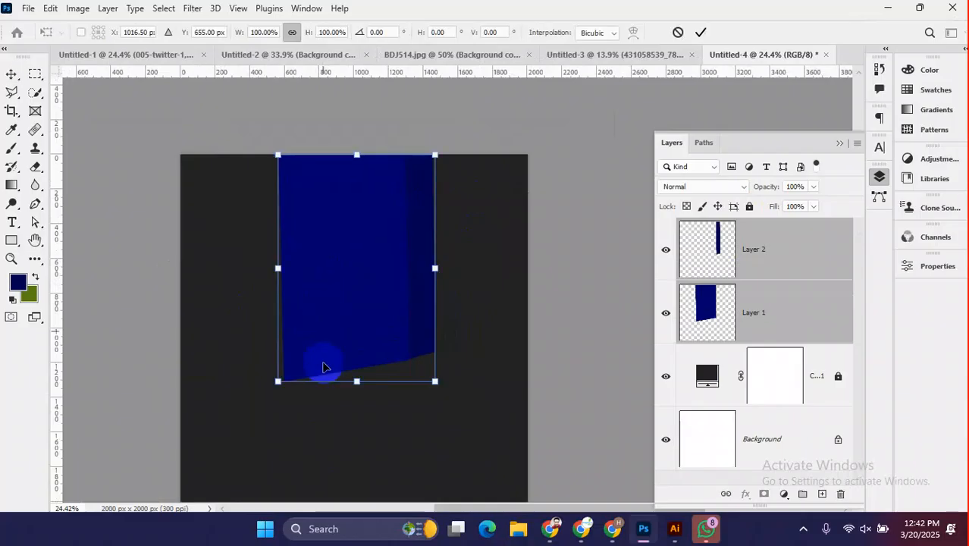
{"action": "left_click_drag", "start_coordinate": [359, 387], "coordinate": [358, 426]}
{"action": "left_click_drag", "start_coordinate": [374, 331], "coordinate": [369, 331]}
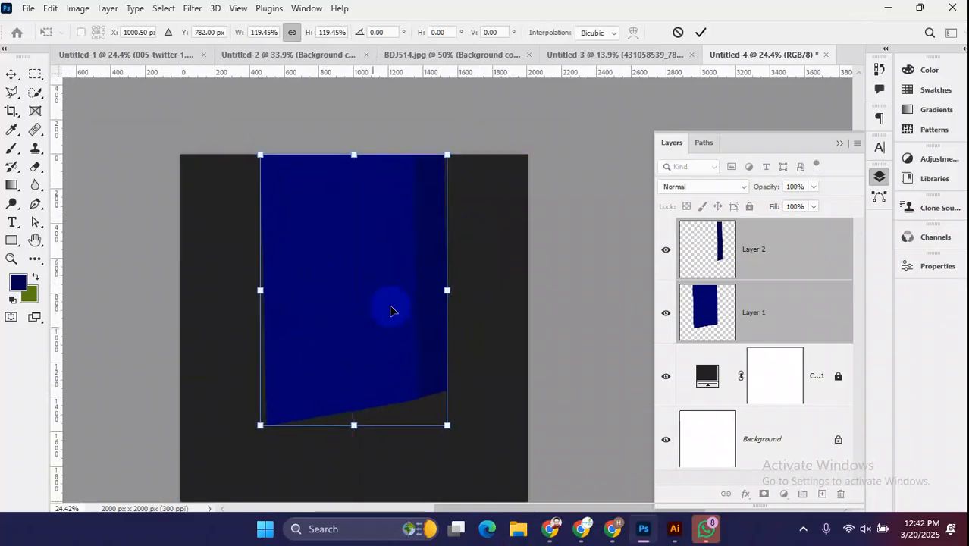
{"action": "left_click", "coordinate": [701, 32]}
- Move the panel and its side strip toward the canvas's right side and place a duplicate of the pair to the left
{"action": "scroll", "coordinate": [296, 294], "scroll_direction": "down", "scroll_amount": 5}
{"action": "scroll", "coordinate": [298, 295], "scroll_direction": "up", "scroll_amount": 10}
{"action": "left_click_drag", "start_coordinate": [301, 293], "coordinate": [337, 260]}
{"action": "scroll", "coordinate": [335, 255], "scroll_direction": "down", "scroll_amount": 6}
{"action": "left_click_drag", "start_coordinate": [498, 214], "coordinate": [254, 344]}
{"action": "left_click_drag", "start_coordinate": [366, 308], "coordinate": [412, 299]}
{"action": "left_click_drag", "start_coordinate": [430, 291], "coordinate": [316, 302]}
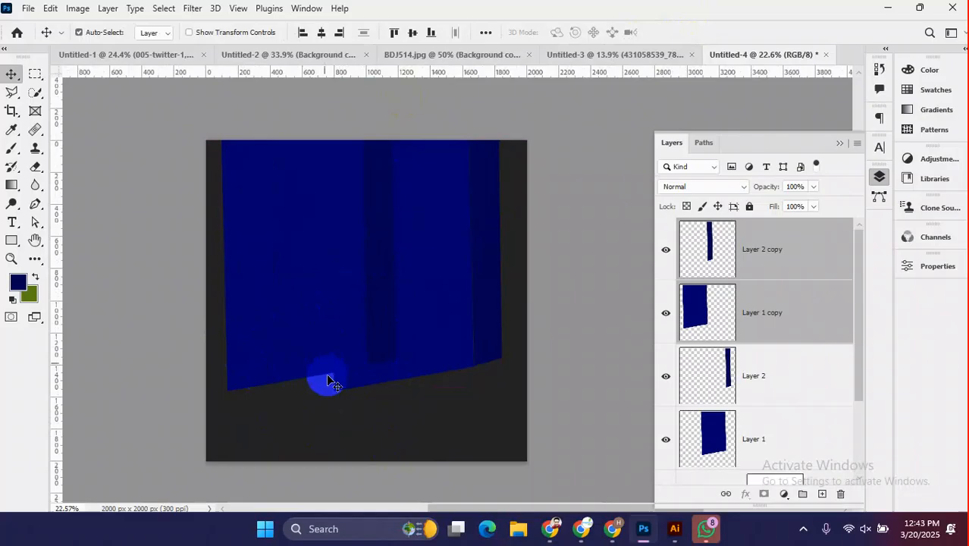
- Stretch the duplicated panel and side strip downward to 111.06% height, keeping their upper edge in place
{"action": "key", "text": "ctrl+t"}
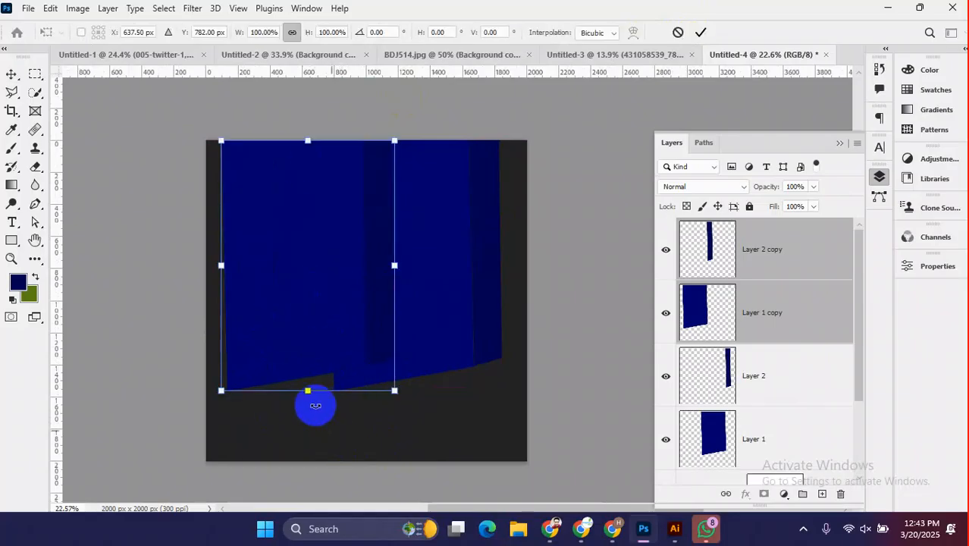
{"action": "left_click_drag", "start_coordinate": [308, 391], "coordinate": [307, 418]}
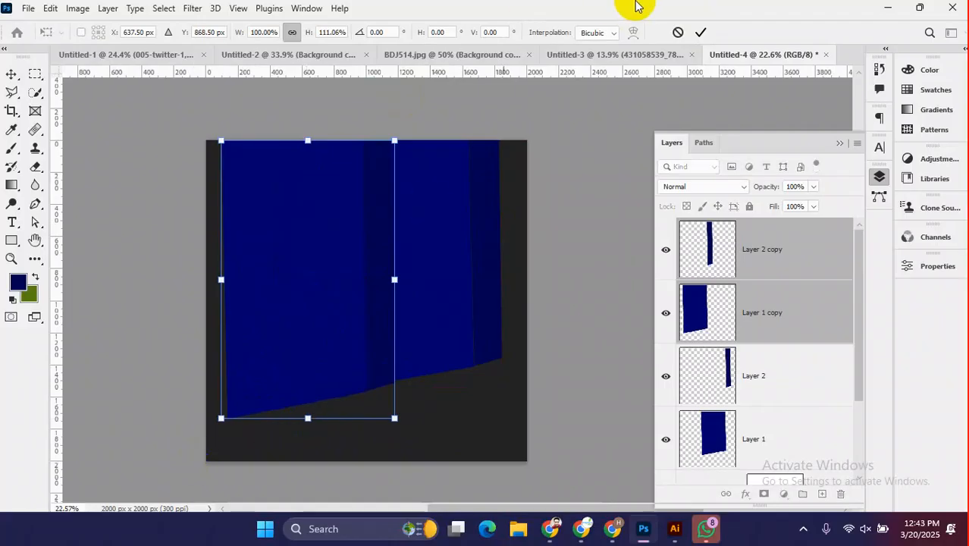
{"action": "left_click", "coordinate": [698, 34]}
{"action": "scroll", "coordinate": [322, 273], "scroll_direction": "down", "scroll_amount": 1}
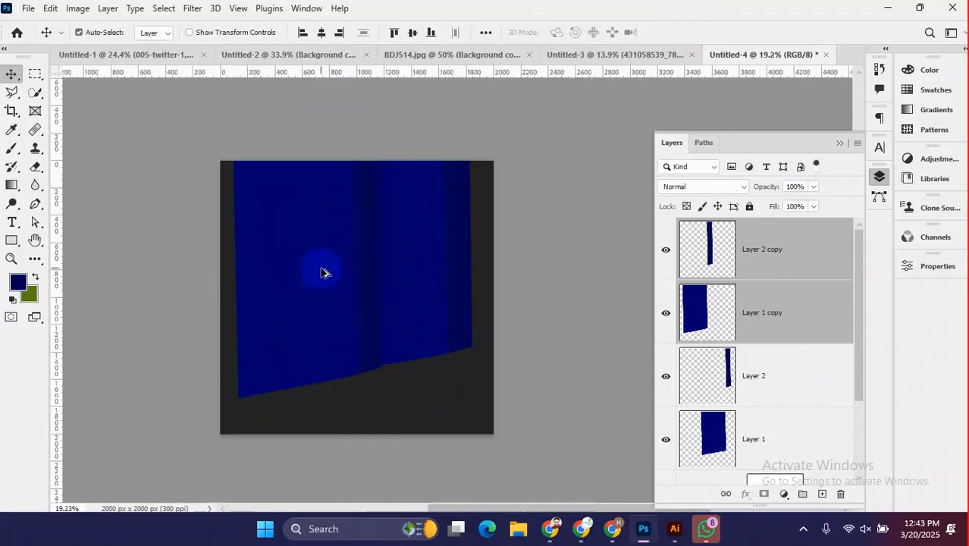
- Open the gold chain image 61c1gNV8qVL.jpg from the Downloads folder
{"action": "left_click", "coordinate": [27, 9]}
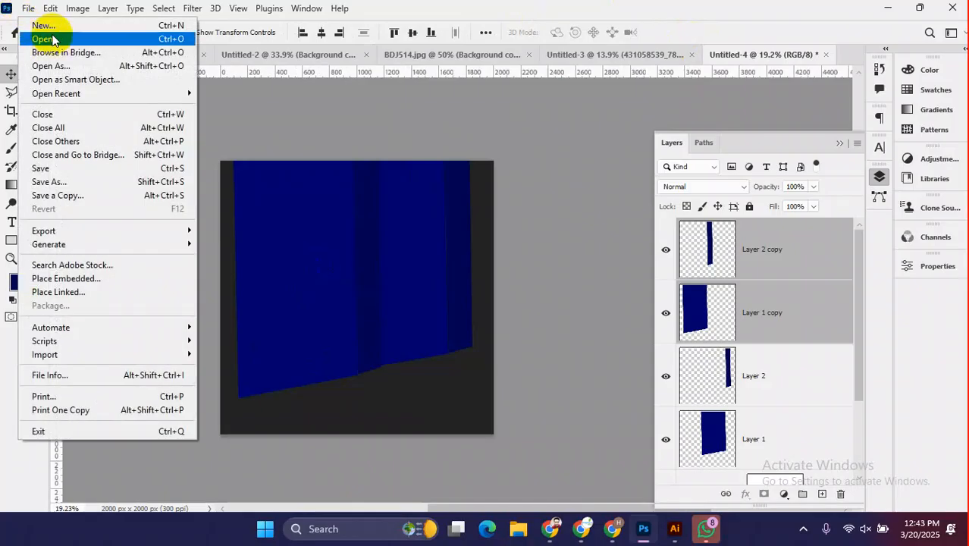
{"action": "left_click", "coordinate": [42, 65]}
{"action": "left_click", "coordinate": [116, 213]}
{"action": "left_click", "coordinate": [346, 144]}
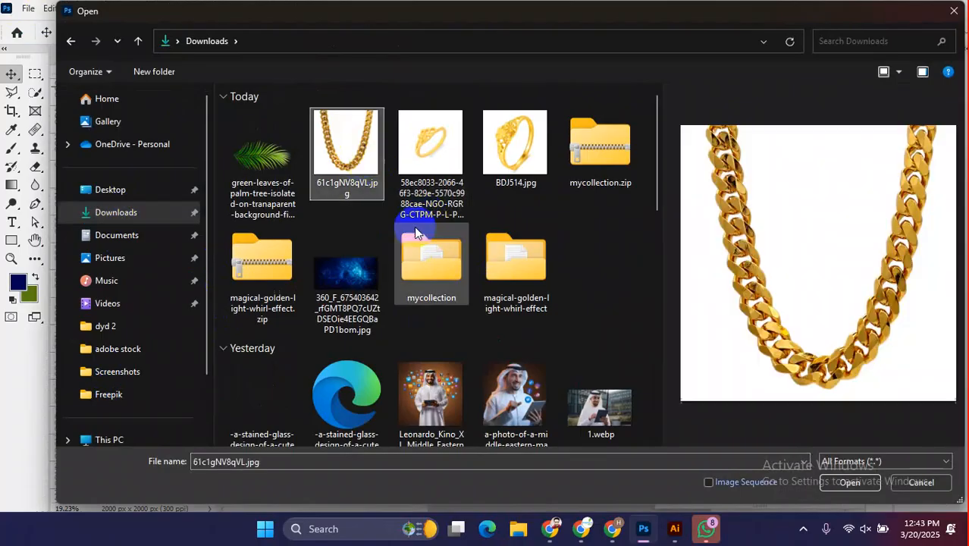
{"action": "left_click", "coordinate": [850, 482]}
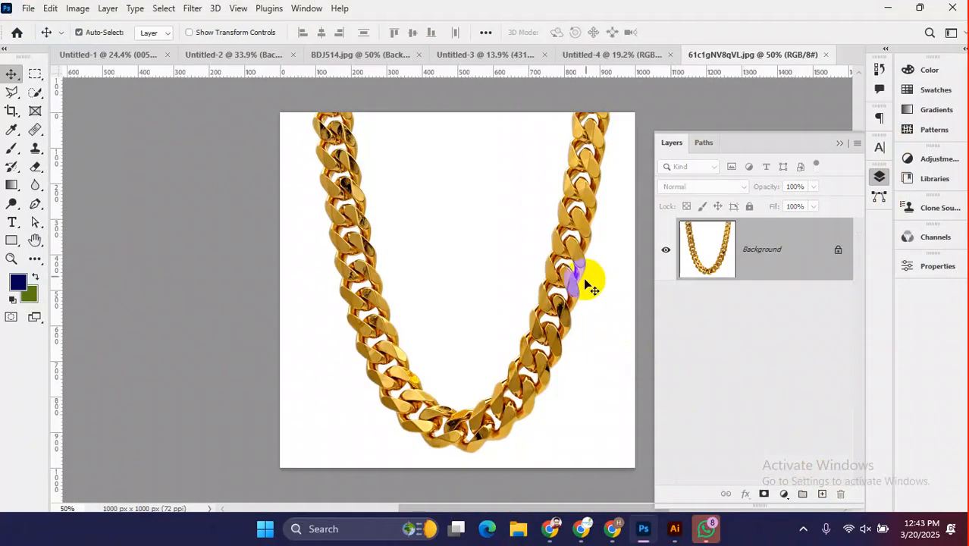
- Unlock the chain image's Background layer and try the Remove Background quick action on it
{"action": "left_click", "coordinate": [835, 251]}
{"action": "left_click", "coordinate": [940, 266]}
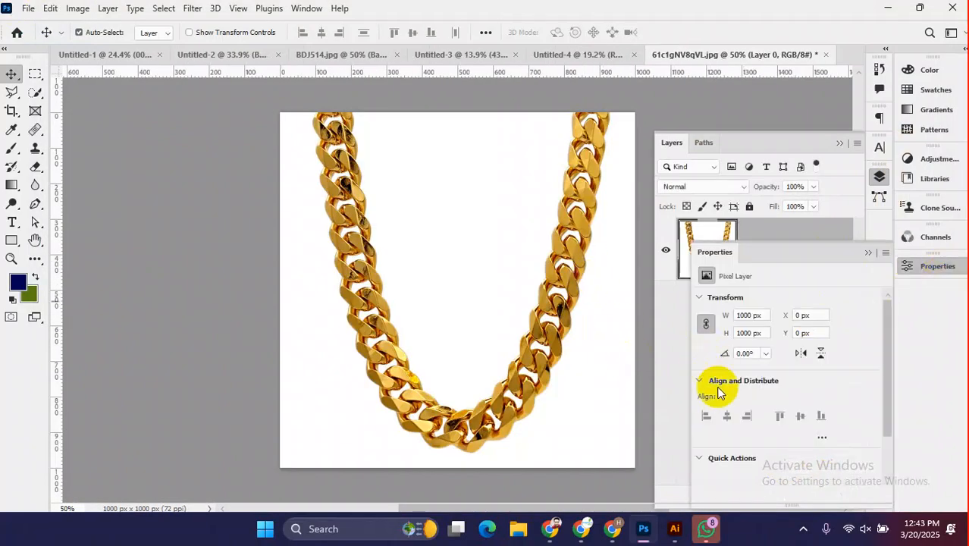
{"action": "scroll", "coordinate": [785, 446], "scroll_direction": "down", "scroll_amount": 2}
{"action": "left_click", "coordinate": [771, 428]}
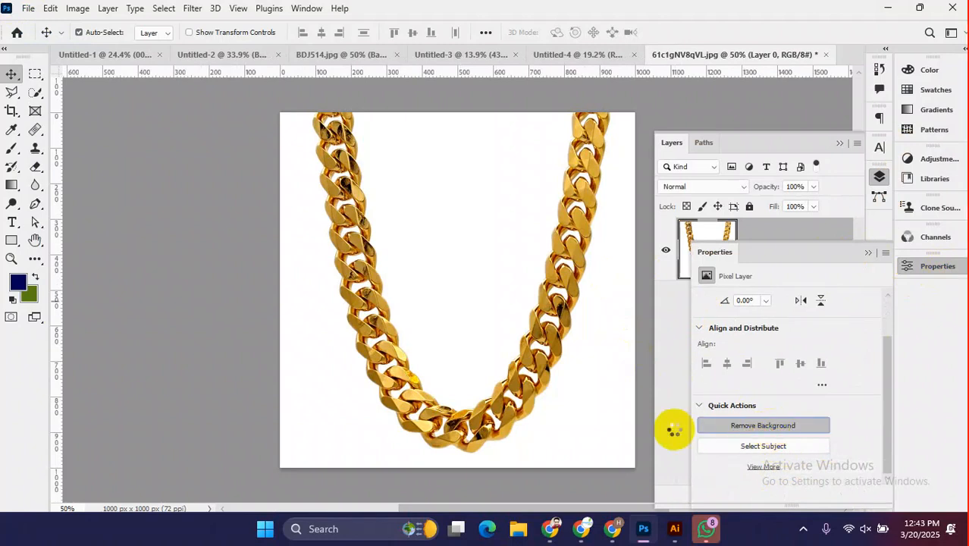
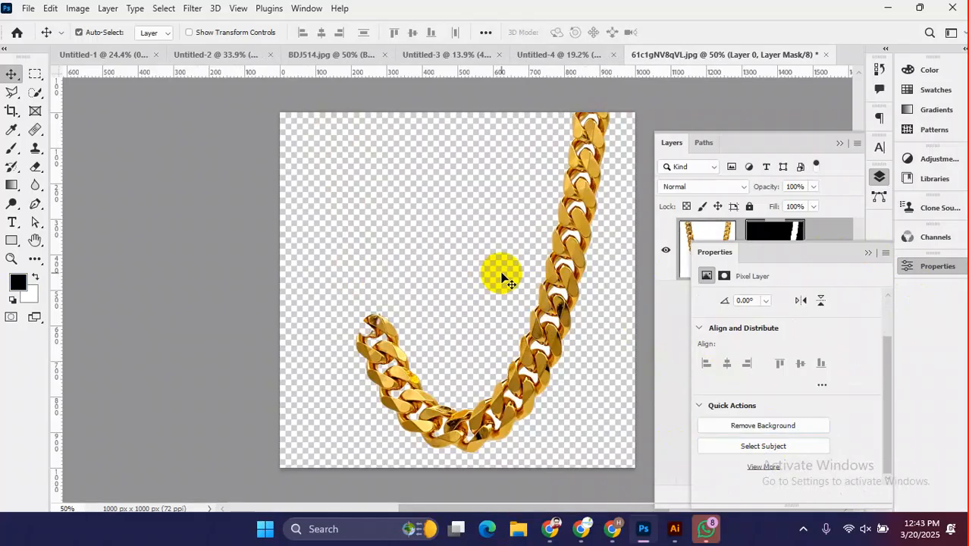
{"action": "left_click", "coordinate": [868, 255]}
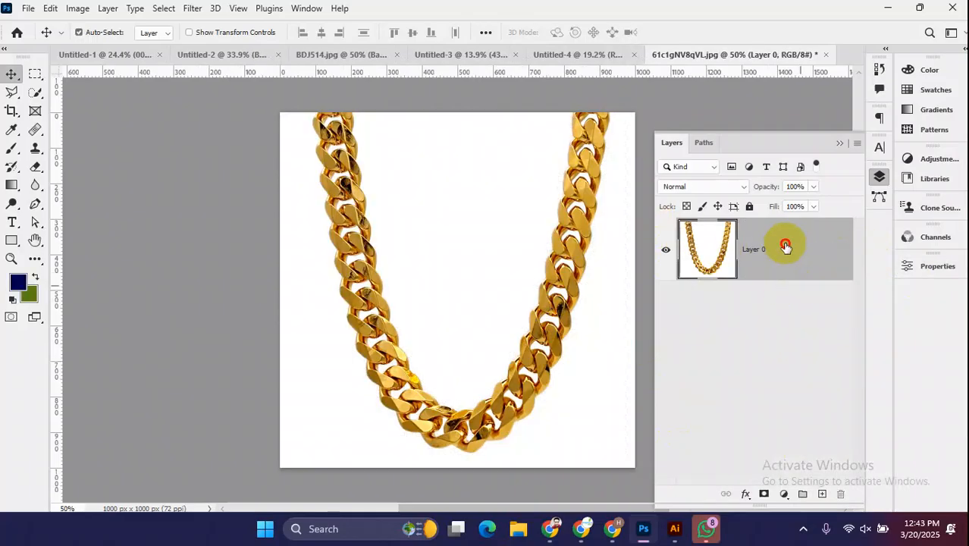
- Duplicate the chain layer and apply Remove Background to the copy
{"action": "left_click_drag", "start_coordinate": [783, 244], "coordinate": [826, 493]}
{"action": "left_click", "coordinate": [927, 265]}
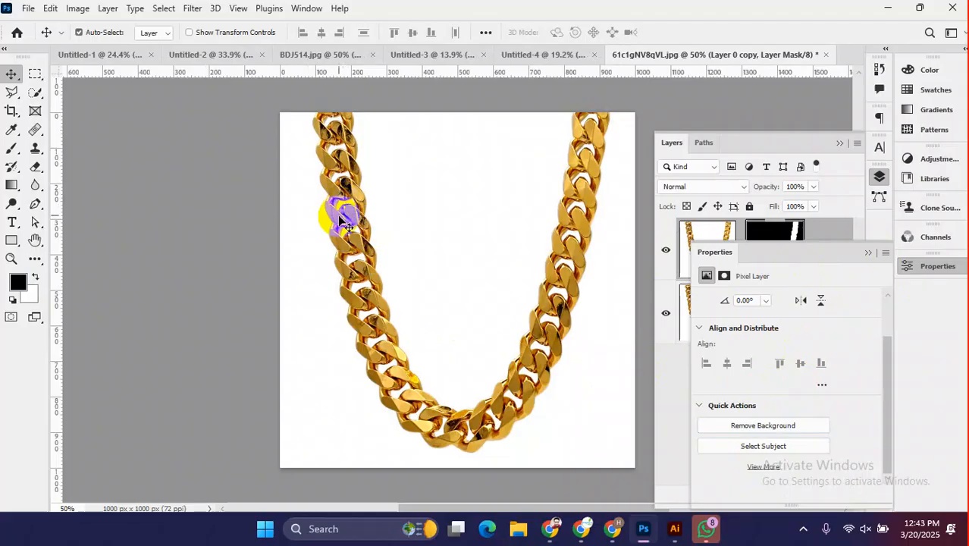
{"action": "left_click", "coordinate": [868, 252]}
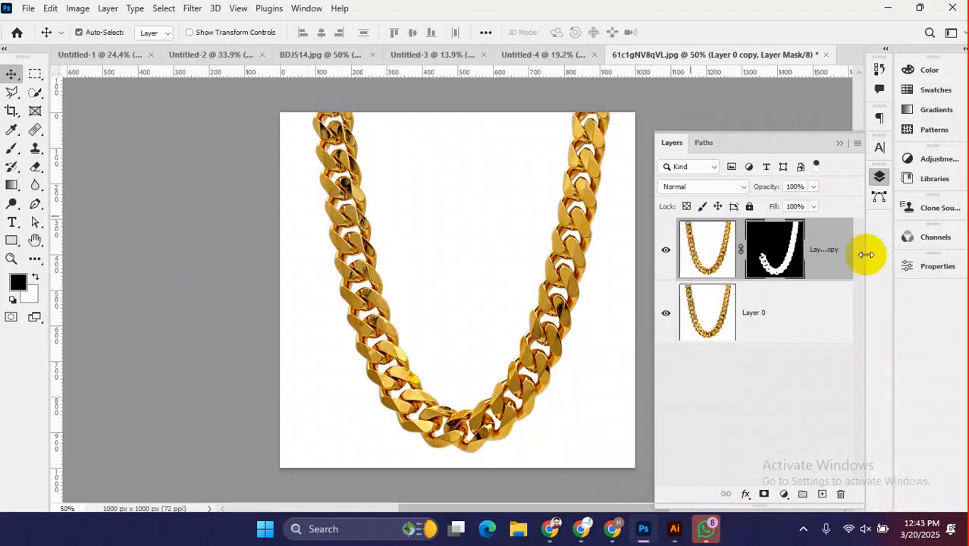
- Set up the Brush tool with a fully round soft tip and reduce its size to 175 px
{"action": "left_click", "coordinate": [712, 307]}
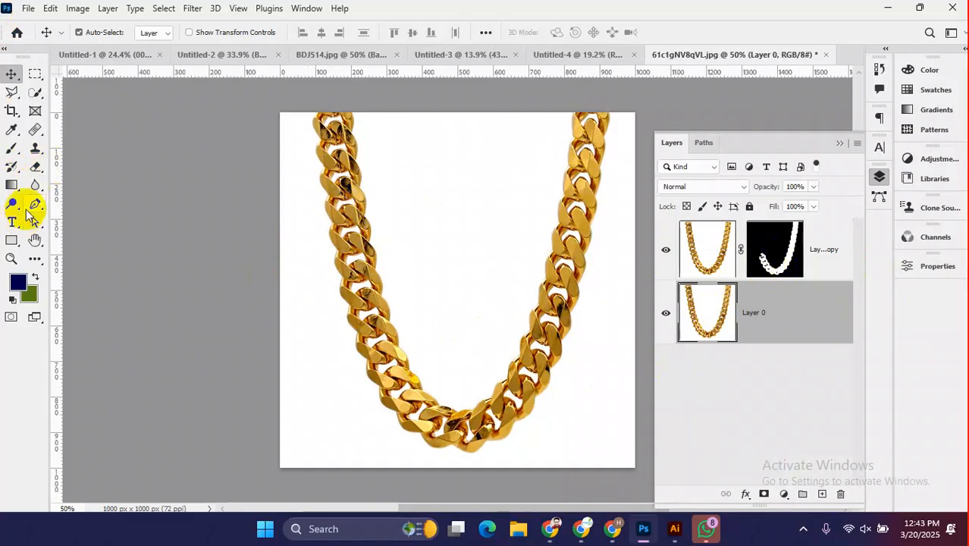
{"action": "left_click", "coordinate": [12, 149]}
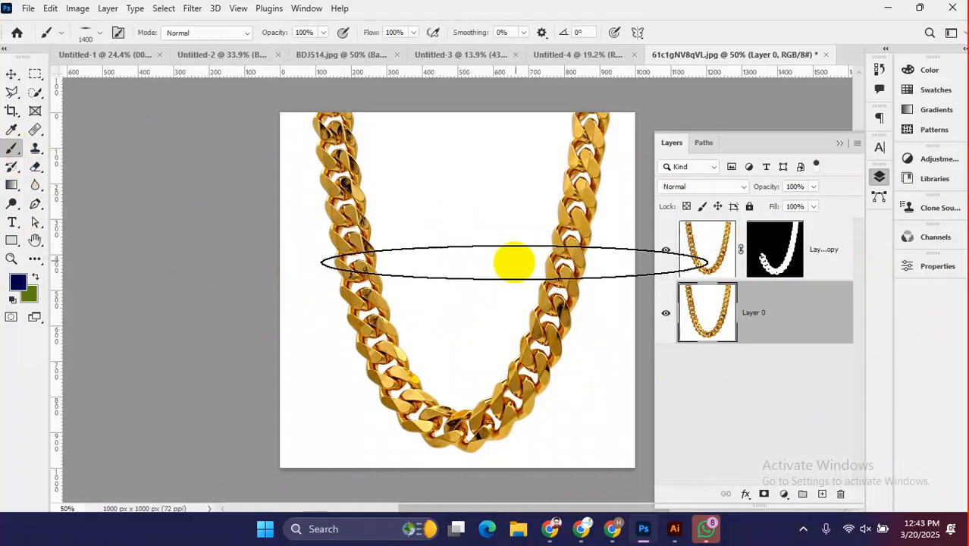
{"action": "right_click", "coordinate": [296, 185]}
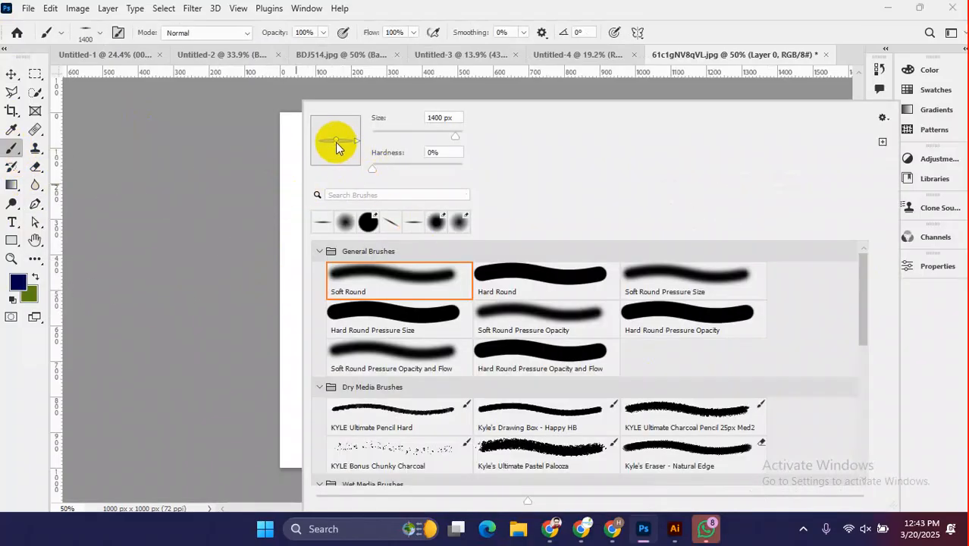
{"action": "left_click", "coordinate": [595, 19]}
{"action": "scroll", "coordinate": [150, 231], "scroll_direction": "up", "scroll_amount": 3}
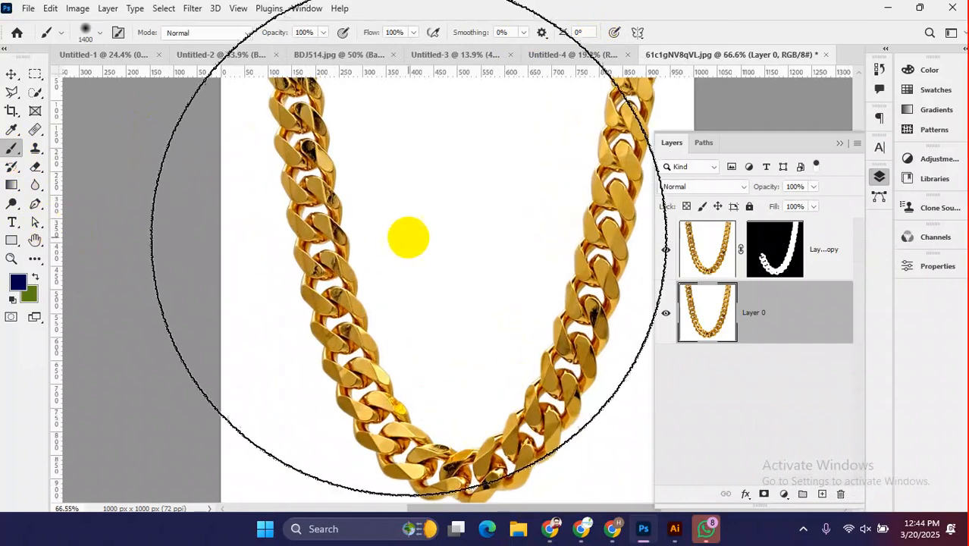
{"action": "key", "text": "bracketleft"}
{"action": "key", "text": "bracketleft"}
{"action": "key", "text": "bracketleft"}
{"action": "key", "text": "bracketleft"}
{"action": "key", "text": "bracketleft"}
{"action": "key", "text": "bracketleft"}
{"action": "key", "text": "bracketleft"}
{"action": "key", "text": "bracketleft"}
{"action": "key", "text": "bracketleft"}
{"action": "key", "text": "bracketleft"}
{"action": "key", "text": "bracketleft"}
{"action": "key", "text": "bracketleft"}
{"action": "key", "text": "bracketleft"}
{"action": "key", "text": "bracketleft"}
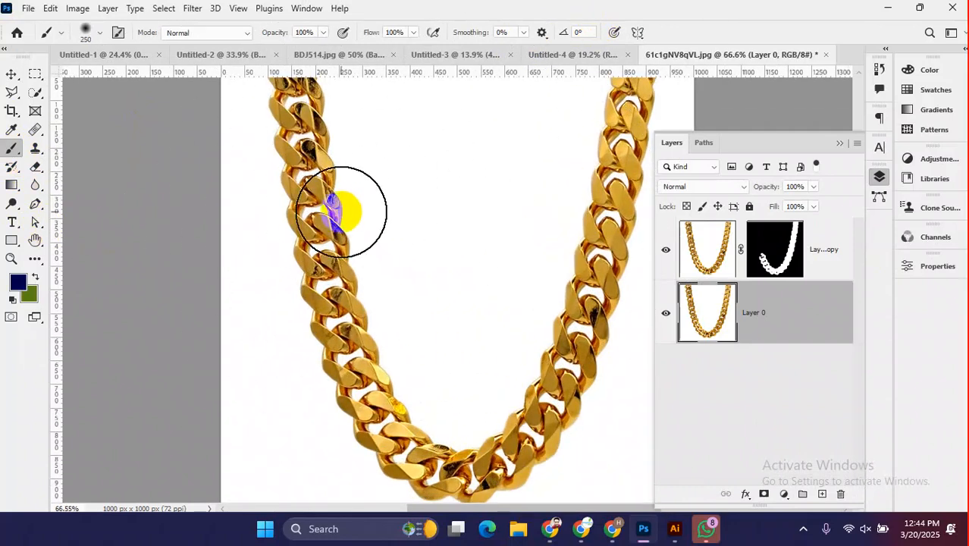
- Paint white on the Layer 0 copy's mask along the chain's left strand to reveal the missing links
{"action": "left_click", "coordinate": [795, 239]}
{"action": "key", "text": "d"}
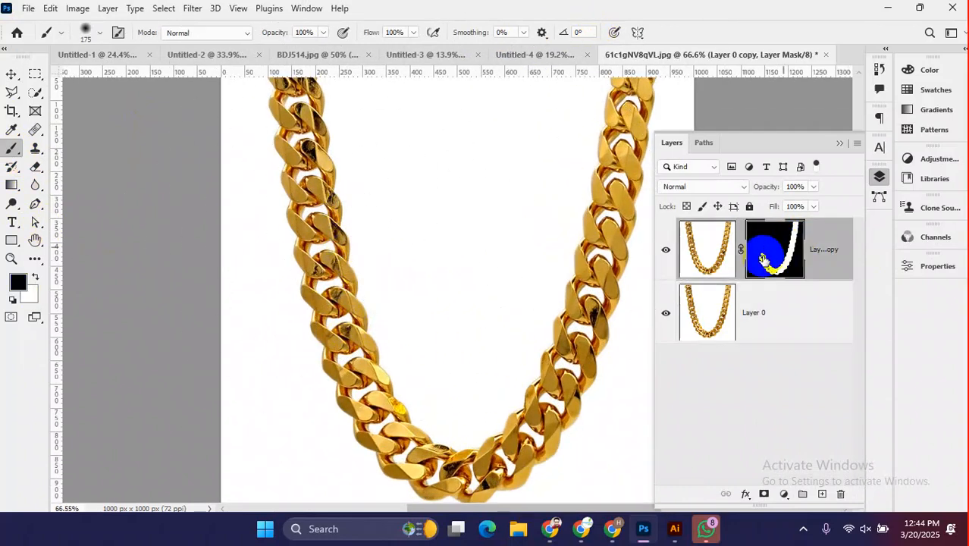
{"action": "left_click", "coordinate": [34, 278]}
{"action": "mouse_move", "coordinate": [351, 301]}
{"action": "left_mouse_down"}
{"action": "mouse_move", "coordinate": [320, 271]}
{"action": "mouse_move", "coordinate": [301, 139]}
{"action": "mouse_move", "coordinate": [319, 218]}
{"action": "mouse_move", "coordinate": [292, 154]}
{"action": "mouse_move", "coordinate": [351, 443]}
{"action": "left_mouse_up"}
{"action": "scroll", "coordinate": [315, 215], "scroll_direction": "up", "scroll_amount": 3}
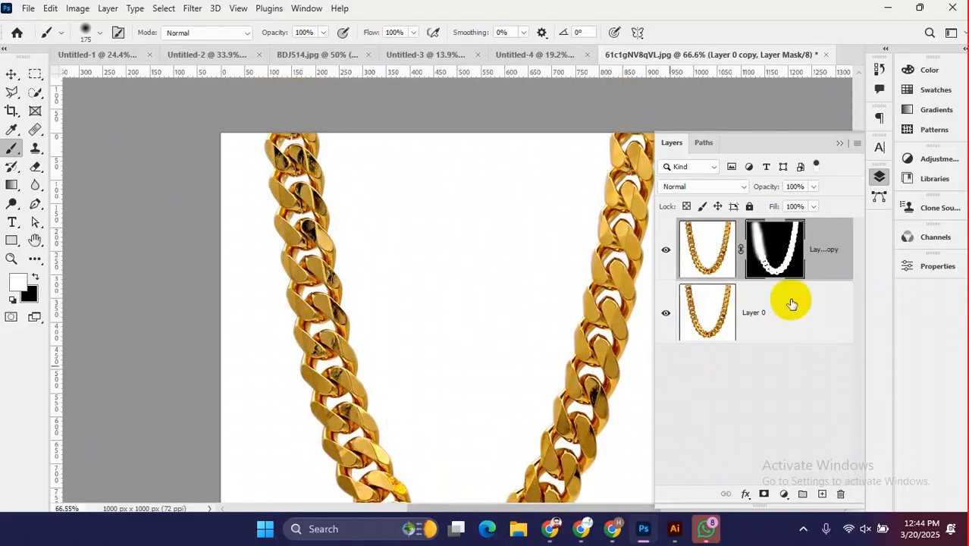
{"action": "scroll", "coordinate": [766, 251], "scroll_direction": "down", "scroll_amount": 1}
{"action": "mouse_move", "coordinate": [312, 200]}
{"action": "left_mouse_down"}
{"action": "mouse_move", "coordinate": [329, 347]}
{"action": "mouse_move", "coordinate": [347, 405]}
{"action": "left_mouse_up"}
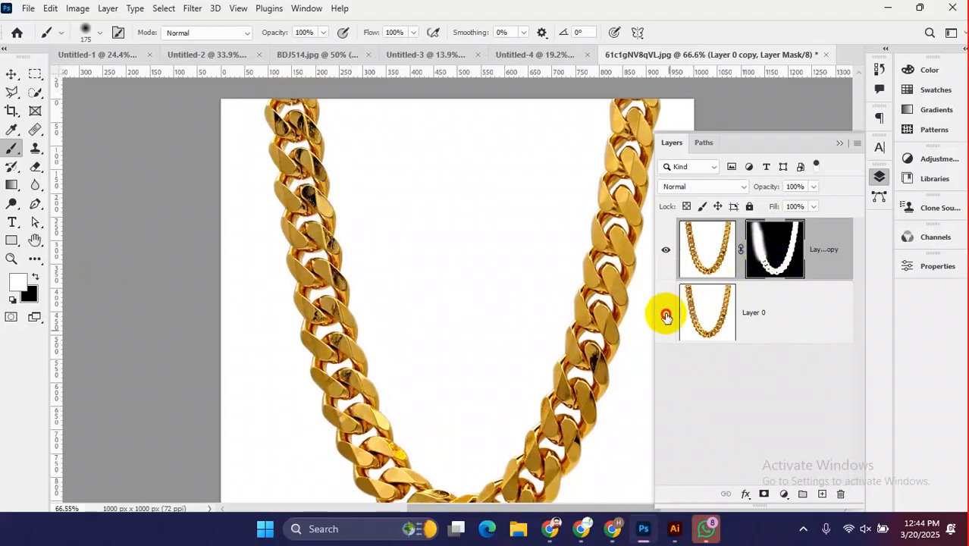
- Check the masked chain copy with Layer 0 hidden, restore Layer 0 and hide the copy
{"action": "left_click", "coordinate": [666, 314]}
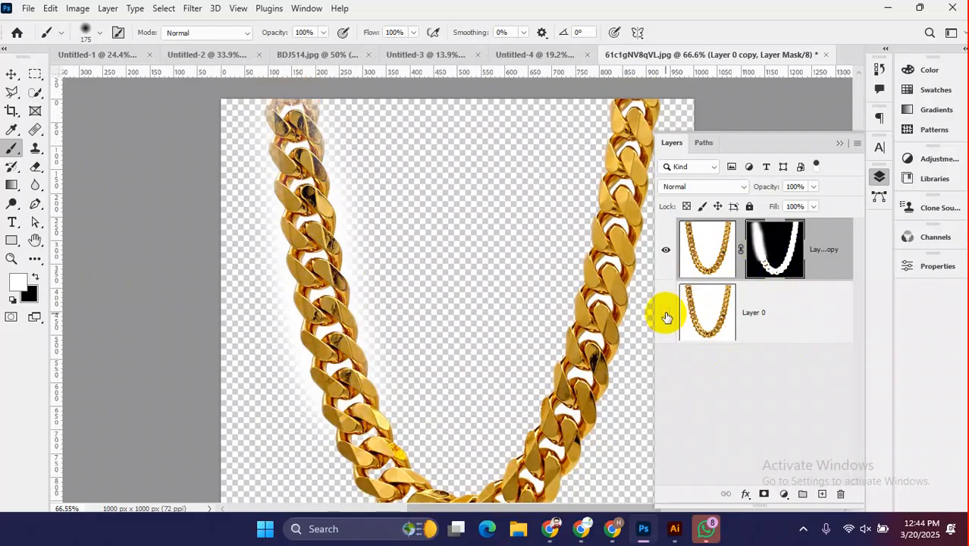
{"action": "left_click", "coordinate": [666, 314]}
{"action": "left_click", "coordinate": [707, 248]}
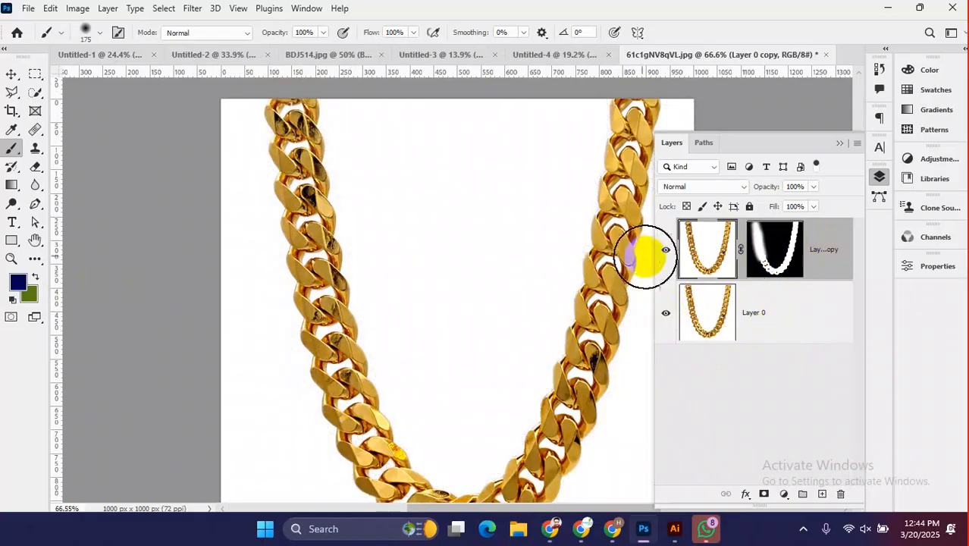
{"action": "left_click", "coordinate": [665, 251]}
{"action": "left_click", "coordinate": [11, 74]}
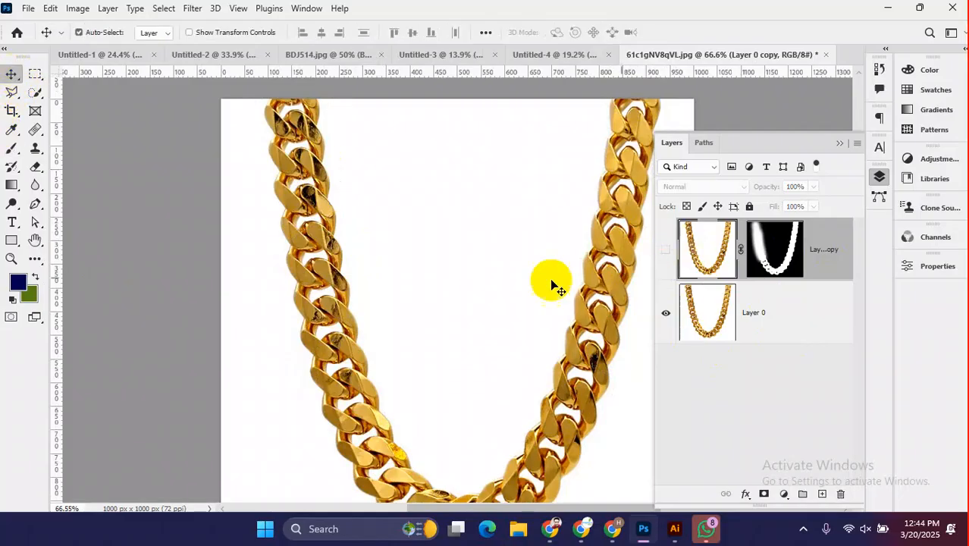
{"action": "scroll", "coordinate": [455, 275], "scroll_direction": "down", "scroll_amount": 3}
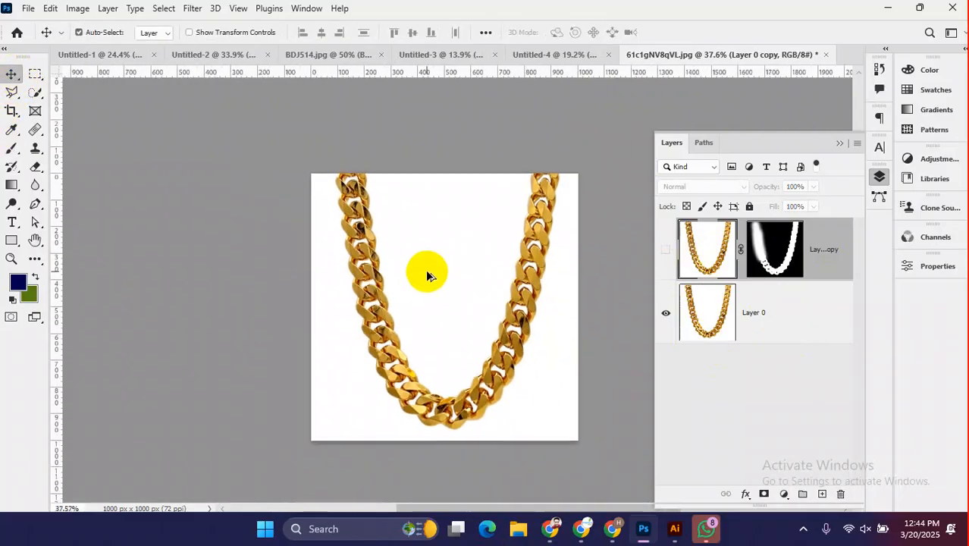
- Erase the white background inside and outside the chain on Layer 0 with the Magic Eraser tool
{"action": "left_click", "coordinate": [36, 166]}
{"action": "left_click", "coordinate": [100, 194]}
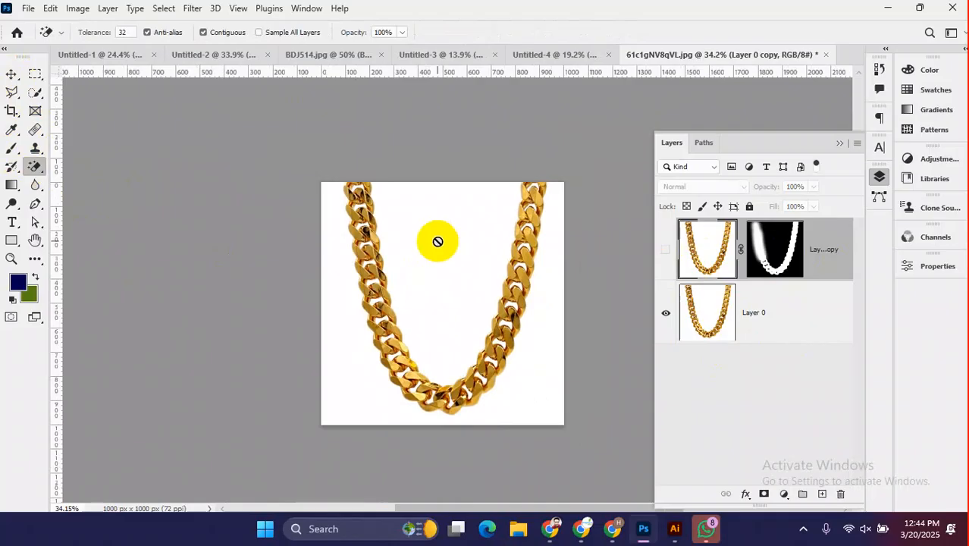
{"action": "left_click", "coordinate": [789, 320]}
{"action": "left_click", "coordinate": [458, 238]}
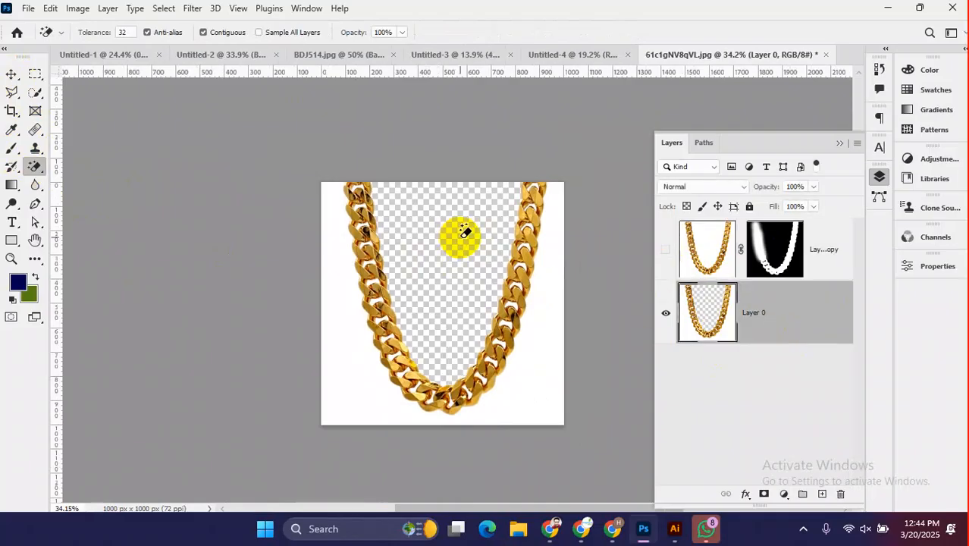
{"action": "left_click", "coordinate": [337, 321]}
- Erase the white gaps between the links along the chain's right strand with the Magic Eraser
{"action": "scroll", "coordinate": [490, 329], "scroll_direction": "up", "scroll_amount": 9}
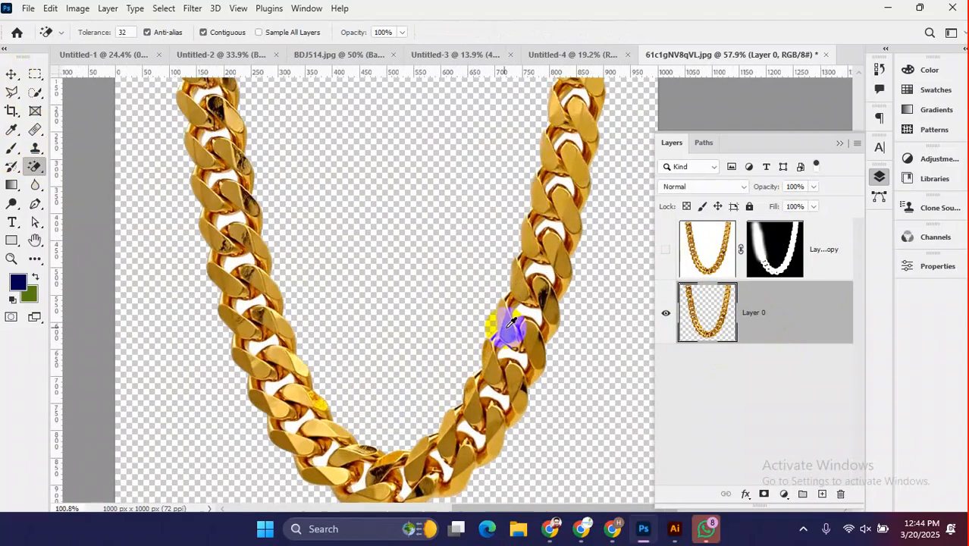
{"action": "left_click", "coordinate": [567, 295]}
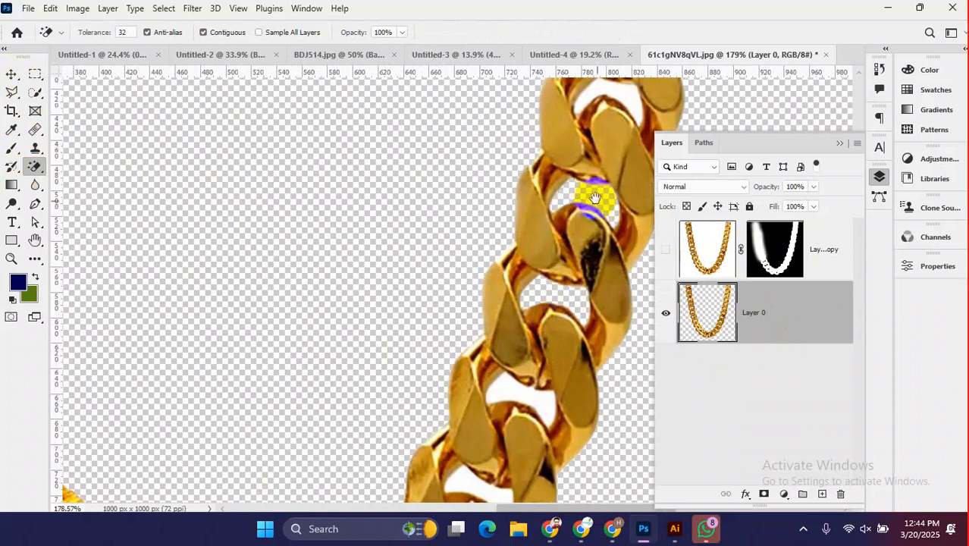
{"action": "left_click_drag", "start_coordinate": [584, 205], "coordinate": [400, 390]}
{"action": "left_click", "coordinate": [463, 199]}
{"action": "left_click_drag", "start_coordinate": [469, 182], "coordinate": [427, 393]}
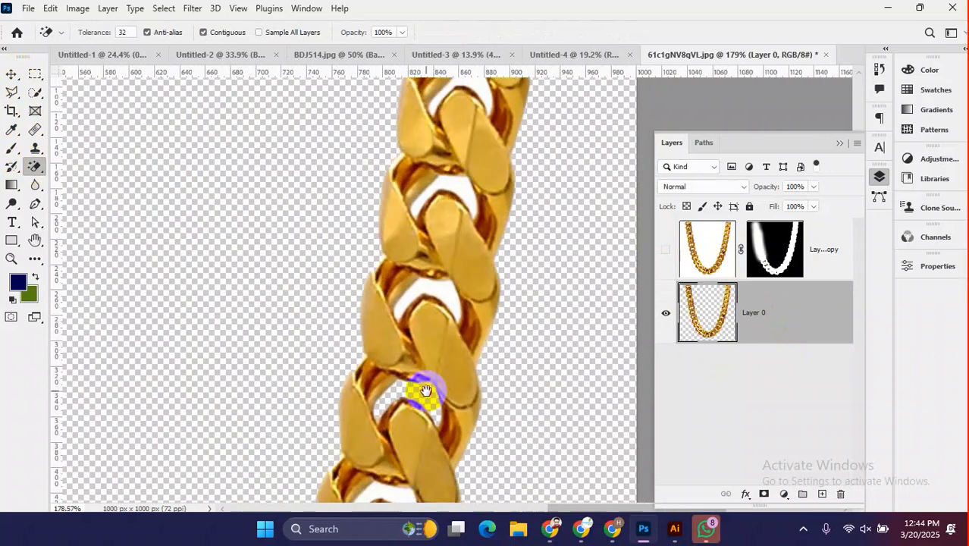
{"action": "left_click", "coordinate": [442, 290]}
{"action": "left_click_drag", "start_coordinate": [462, 191], "coordinate": [425, 373]}
{"action": "left_click", "coordinate": [422, 374]}
{"action": "left_click", "coordinate": [437, 276]}
{"action": "left_click", "coordinate": [446, 166]}
{"action": "scroll", "coordinate": [417, 324], "scroll_direction": "down", "scroll_amount": 4}
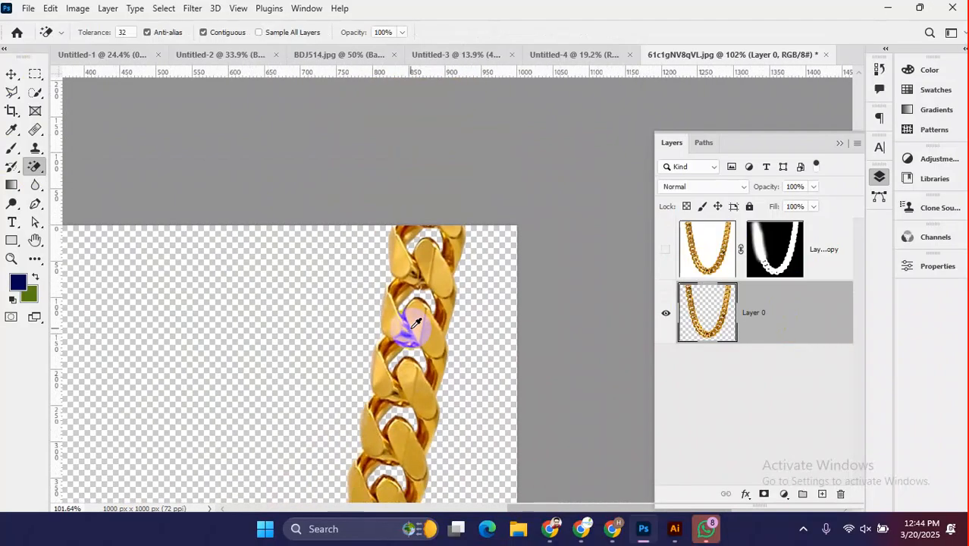
- Erase the white gaps between the links down the chain's left strand on Layer 0 with the Magic Eraser
{"action": "left_click_drag", "start_coordinate": [355, 309], "coordinate": [584, 137]}
{"action": "left_click_drag", "start_coordinate": [317, 267], "coordinate": [339, 429]}
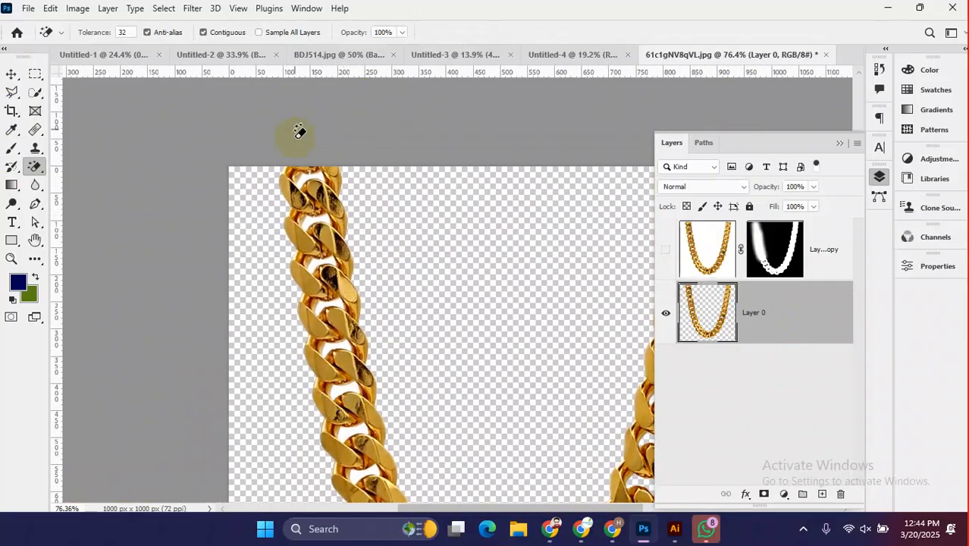
{"action": "scroll", "coordinate": [321, 167], "scroll_direction": "up", "scroll_amount": 4}
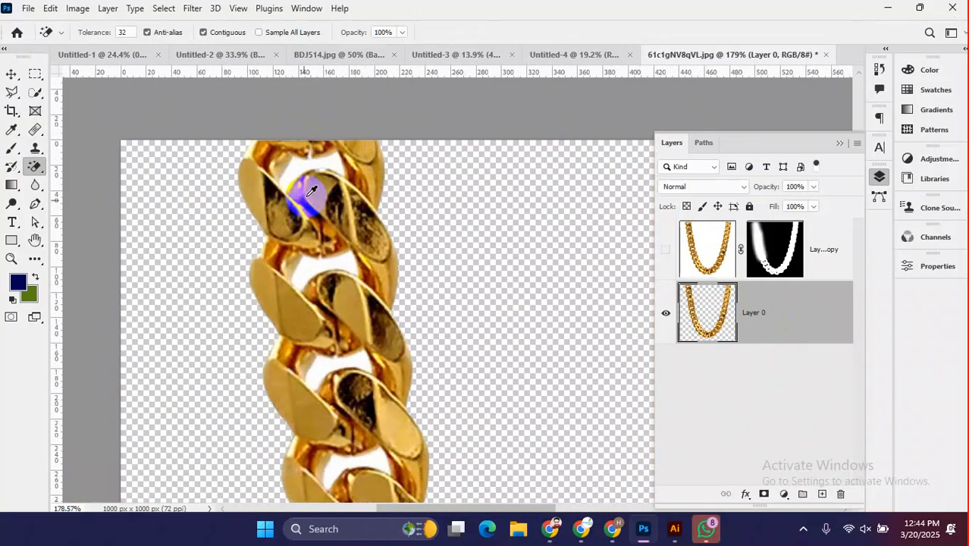
{"action": "left_click", "coordinate": [332, 162]}
{"action": "left_click", "coordinate": [341, 263]}
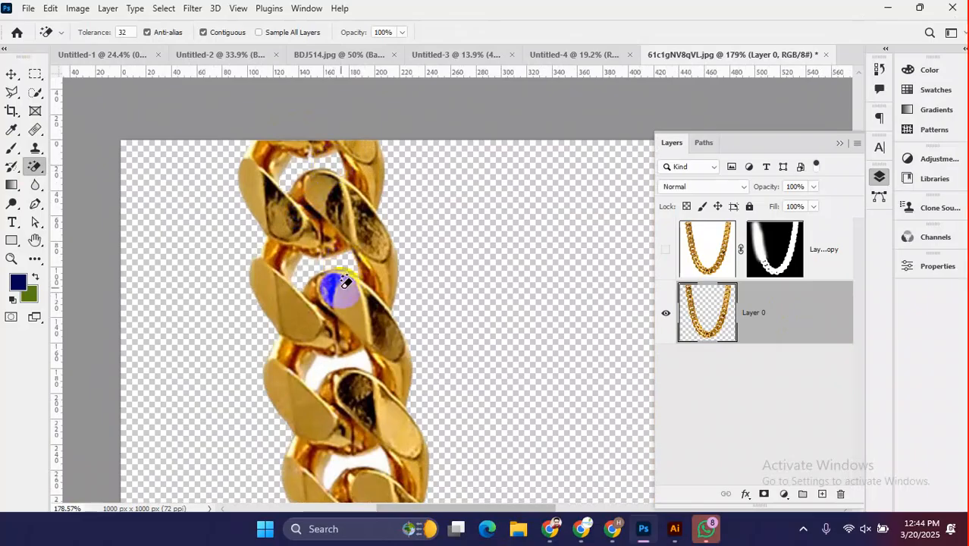
{"action": "scroll", "coordinate": [343, 285], "scroll_direction": "down", "scroll_amount": 1}
{"action": "scroll", "coordinate": [356, 309], "scroll_direction": "down", "scroll_amount": 2}
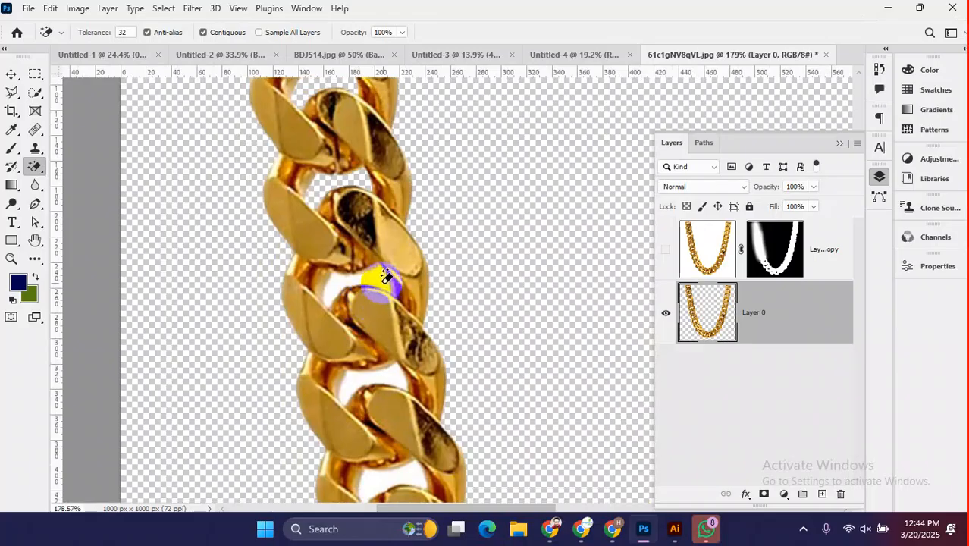
{"action": "scroll", "coordinate": [377, 281], "scroll_direction": "down", "scroll_amount": 1}
{"action": "scroll", "coordinate": [394, 270], "scroll_direction": "down", "scroll_amount": 2}
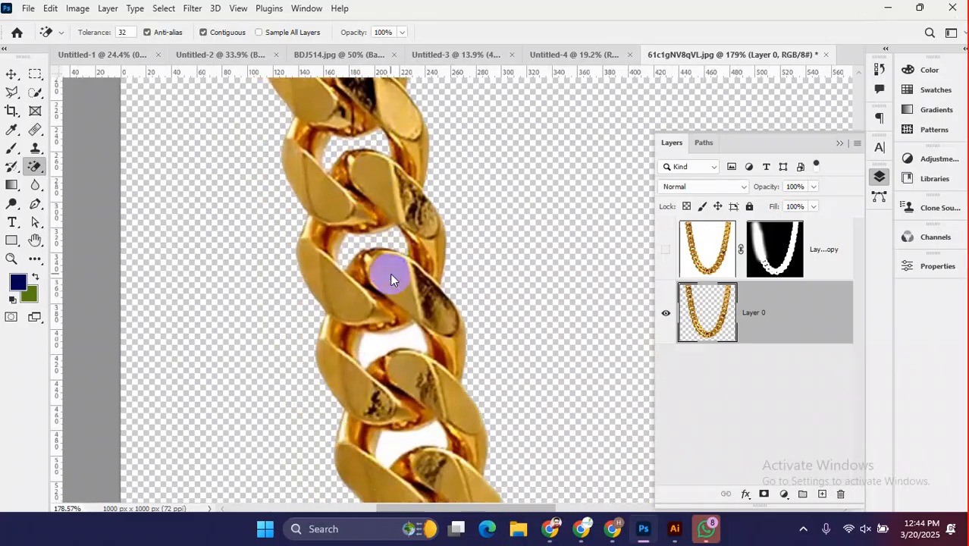
{"action": "scroll", "coordinate": [406, 288], "scroll_direction": "down", "scroll_amount": 2}
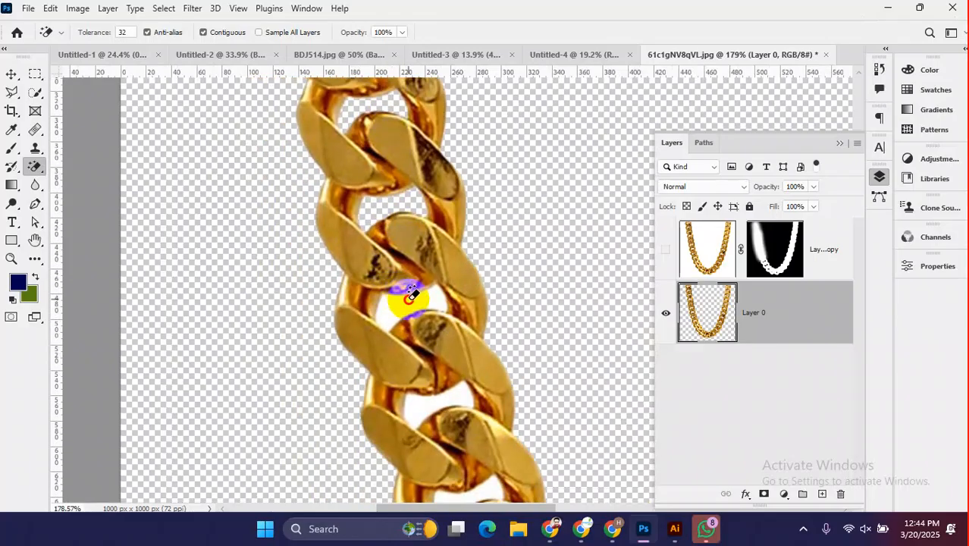
{"action": "scroll", "coordinate": [417, 296], "scroll_direction": "down", "scroll_amount": 2}
{"action": "scroll", "coordinate": [432, 285], "scroll_direction": "down", "scroll_amount": 2}
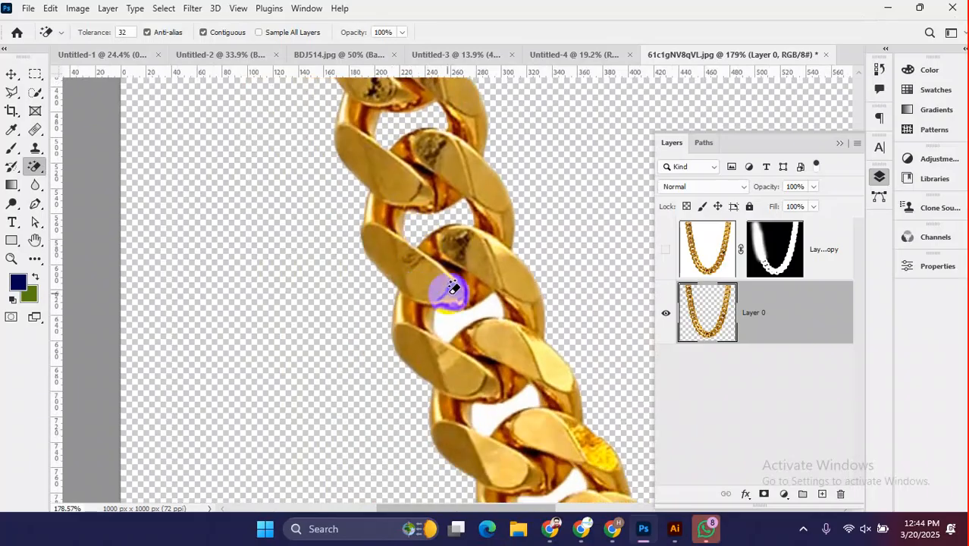
{"action": "scroll", "coordinate": [450, 329], "scroll_direction": "down", "scroll_amount": 2}
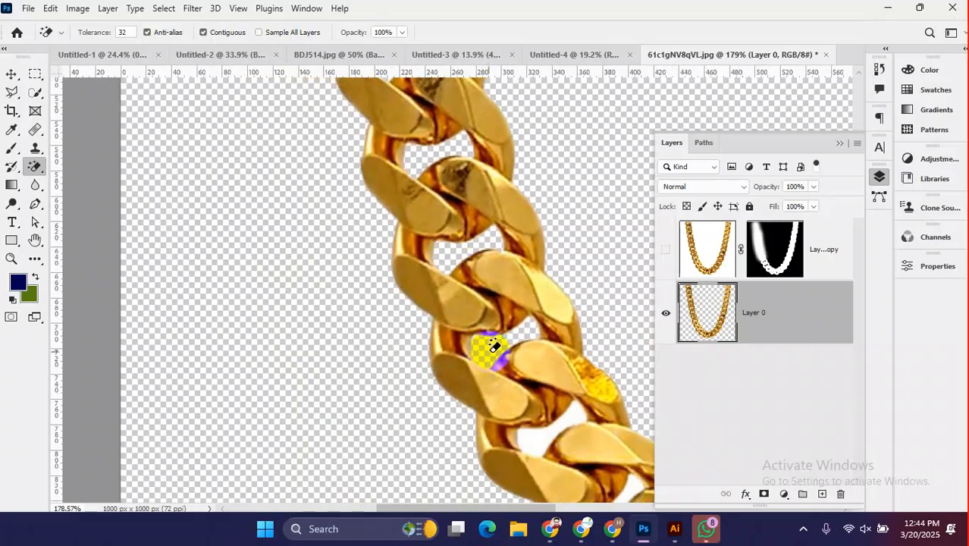
{"action": "scroll", "coordinate": [493, 347], "scroll_direction": "down", "scroll_amount": 2}
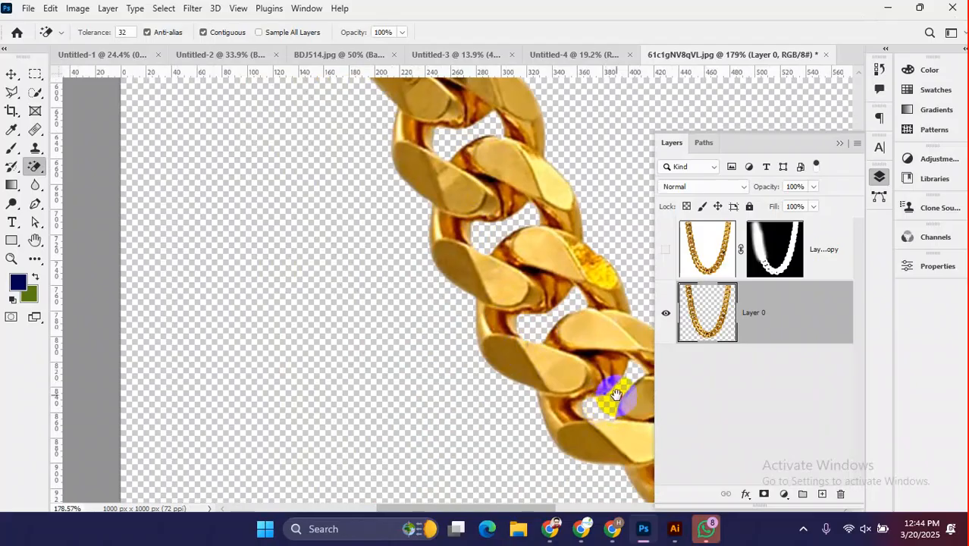
- Erase the remaining white gaps around the chain's bottom curve and up its lower right side with the Magic Eraser
{"action": "left_click_drag", "start_coordinate": [616, 394], "coordinate": [286, 331]}
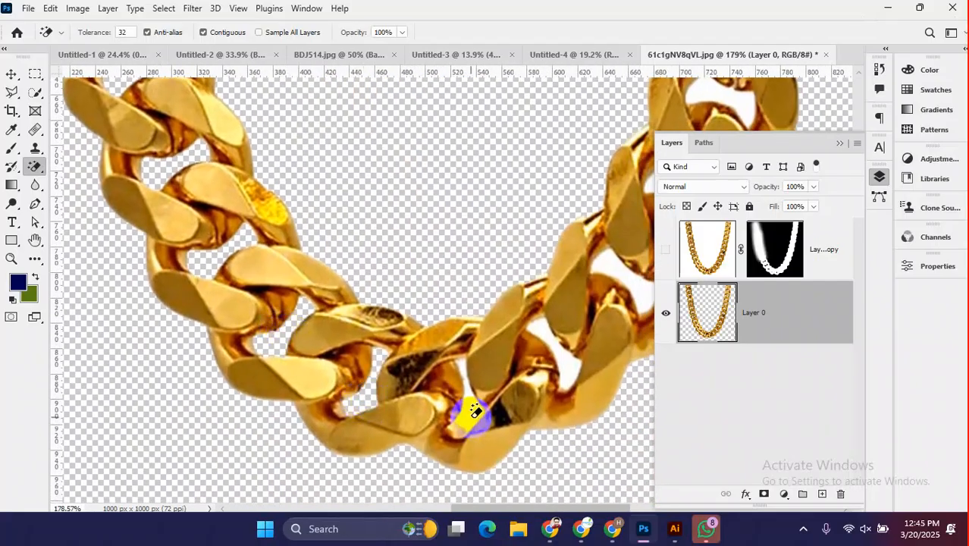
{"action": "left_click_drag", "start_coordinate": [567, 373], "coordinate": [351, 372]}
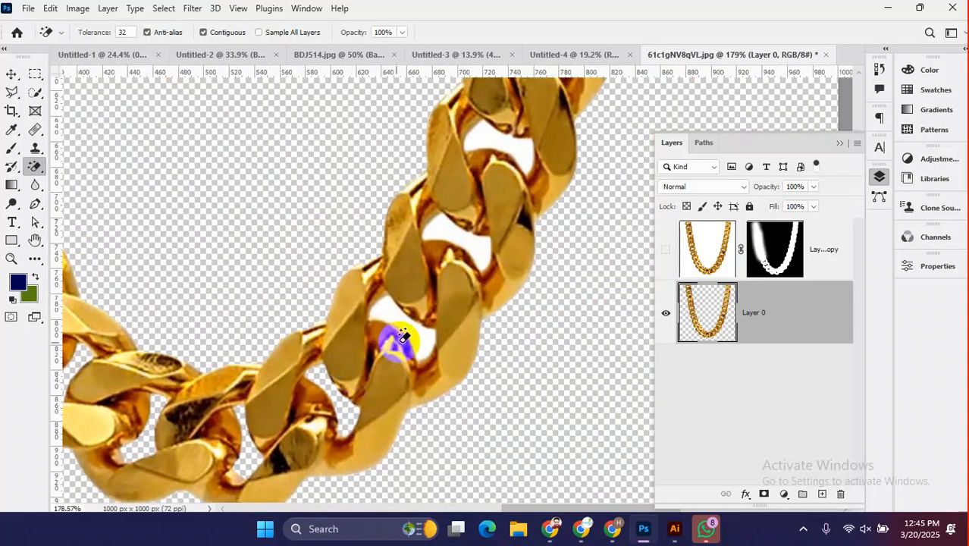
{"action": "left_click", "coordinate": [456, 231]}
{"action": "mouse_move", "coordinate": [457, 232]}
{"action": "left_mouse_down"}
{"action": "mouse_move", "coordinate": [412, 327]}
{"action": "mouse_move", "coordinate": [390, 338]}
{"action": "left_mouse_up"}
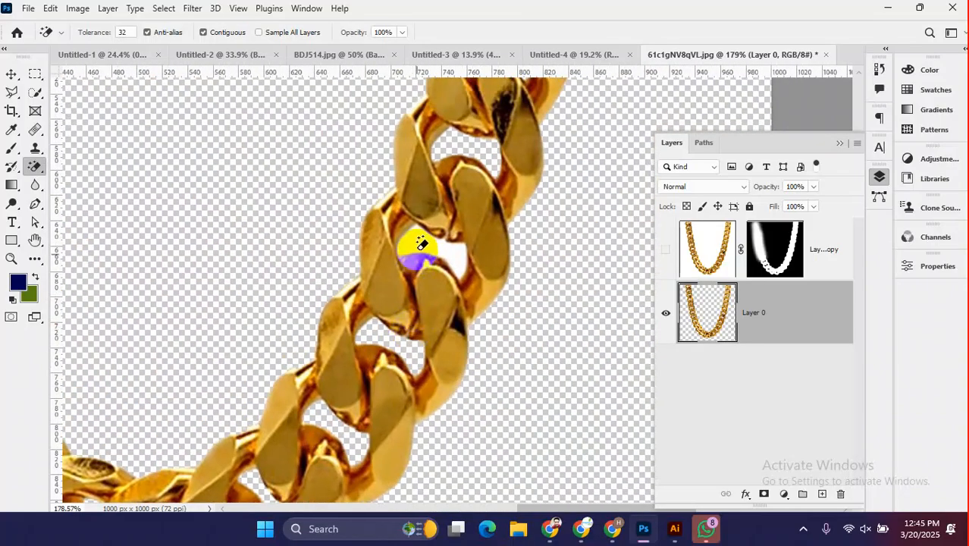
{"action": "scroll", "coordinate": [417, 240], "scroll_direction": "down", "scroll_amount": 5}
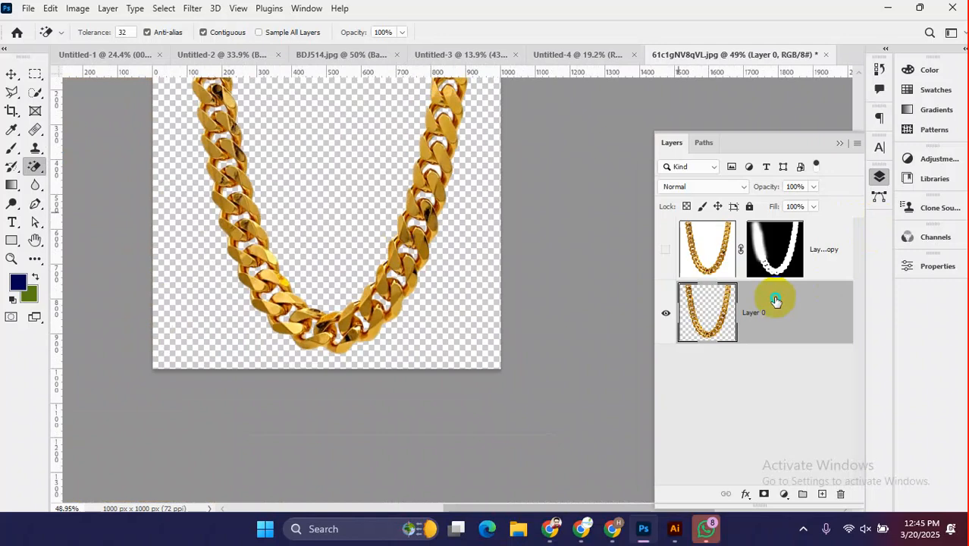
- Convert the cut-out chain on Layer 0 to a smart object and place it in the Untitled-4 composition
{"action": "right_click", "coordinate": [773, 299]}
{"action": "left_click", "coordinate": [653, 216]}
{"action": "left_click", "coordinate": [12, 74]}
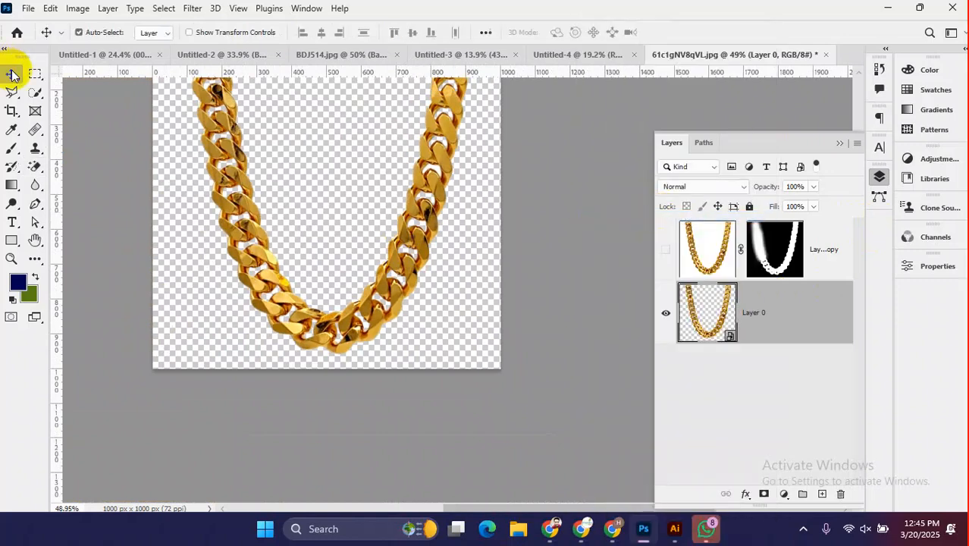
{"action": "left_click_drag", "start_coordinate": [474, 326], "coordinate": [335, 256]}
- Move the chain up onto the wide left panel so that its ends run past the canvas's top edge
{"action": "scroll", "coordinate": [371, 270], "scroll_direction": "up", "scroll_amount": 2}
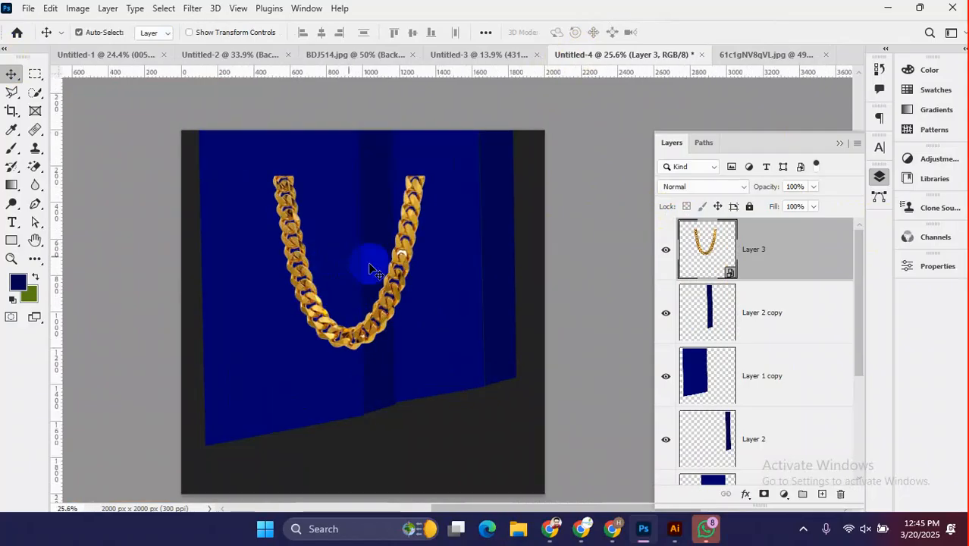
{"action": "scroll", "coordinate": [400, 251], "scroll_direction": "up", "scroll_amount": 6}
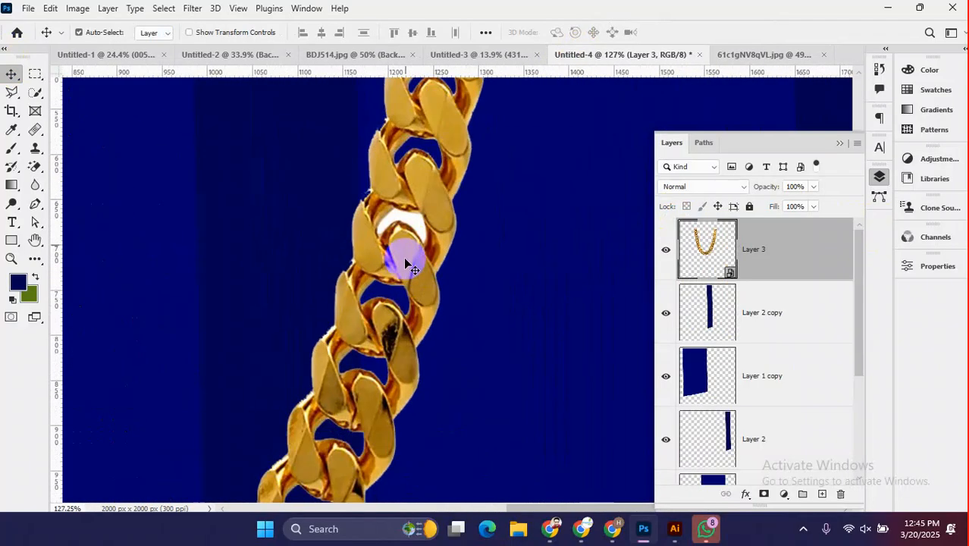
{"action": "scroll", "coordinate": [407, 263], "scroll_direction": "down", "scroll_amount": 7}
{"action": "left_click_drag", "start_coordinate": [413, 303], "coordinate": [278, 369]}
{"action": "scroll", "coordinate": [355, 262], "scroll_direction": "up", "scroll_amount": 6}
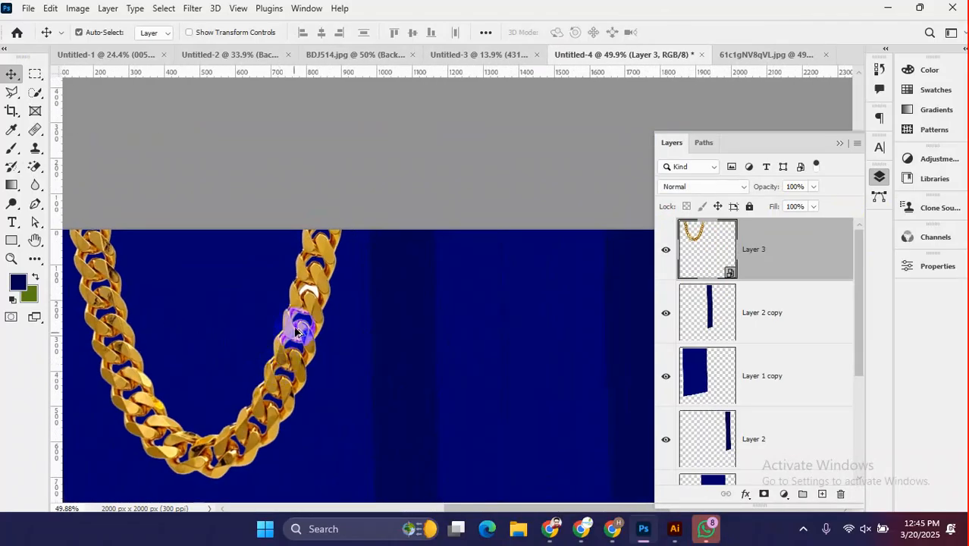
{"action": "scroll", "coordinate": [293, 331], "scroll_direction": "down", "scroll_amount": 3}
- Duplicate the gold chain and place the copy beside it over the right-hand panels
{"action": "left_click_drag", "start_coordinate": [302, 334], "coordinate": [502, 315]}
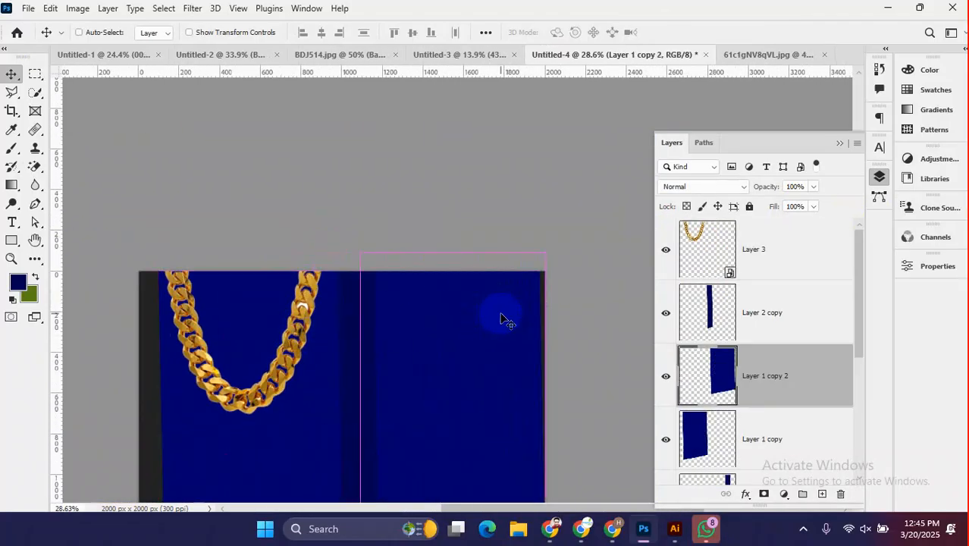
{"action": "key", "text": "ctrl+z"}
{"action": "left_click_drag", "start_coordinate": [301, 333], "coordinate": [461, 332]}
- Scale the chain copy to 17.05% and move it up so that its ends run past the canvas's top edge
{"action": "scroll", "coordinate": [464, 338], "scroll_direction": "up", "scroll_amount": 3}
{"action": "key", "text": "ctrl+t"}
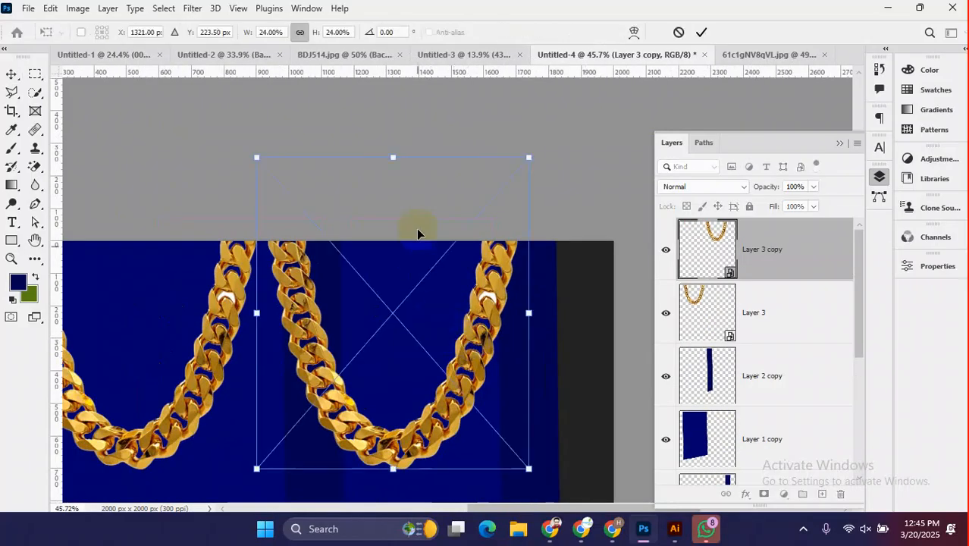
{"action": "left_click_drag", "start_coordinate": [394, 158], "coordinate": [392, 249]}
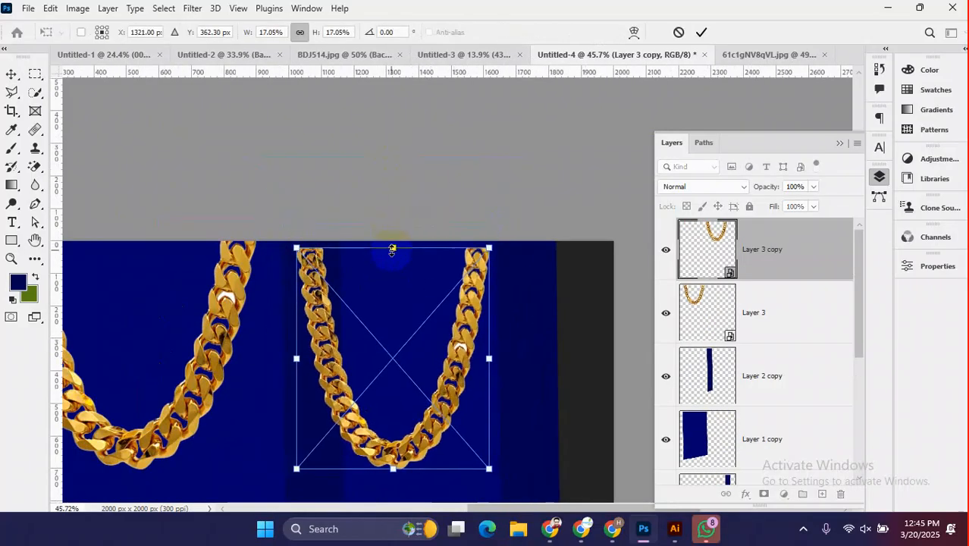
{"action": "left_click_drag", "start_coordinate": [470, 365], "coordinate": [476, 319]}
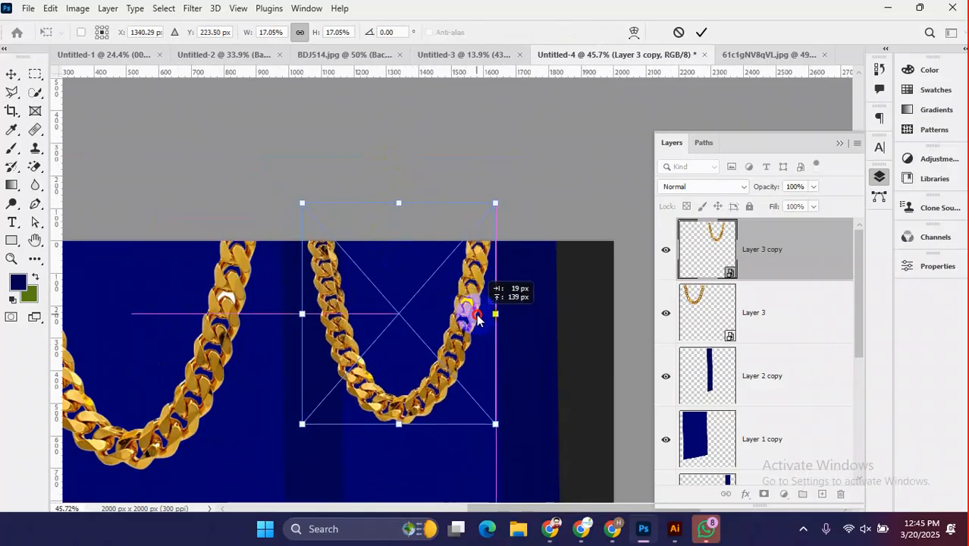
{"action": "left_click", "coordinate": [702, 32]}
- Move Layer 3 copy beneath Layer 2 copy so that the dark fold covers part of the smaller chain's left strand
{"action": "scroll", "coordinate": [291, 342], "scroll_direction": "down", "scroll_amount": 3}
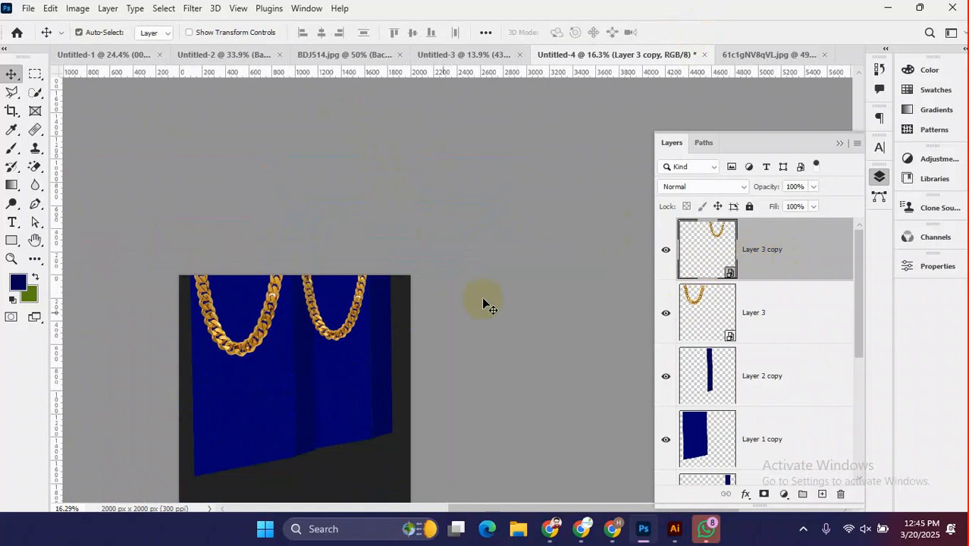
{"action": "left_click", "coordinate": [664, 251]}
{"action": "left_click_drag", "start_coordinate": [796, 257], "coordinate": [794, 374]}
{"action": "scroll", "coordinate": [794, 375], "scroll_direction": "down", "scroll_amount": 2}
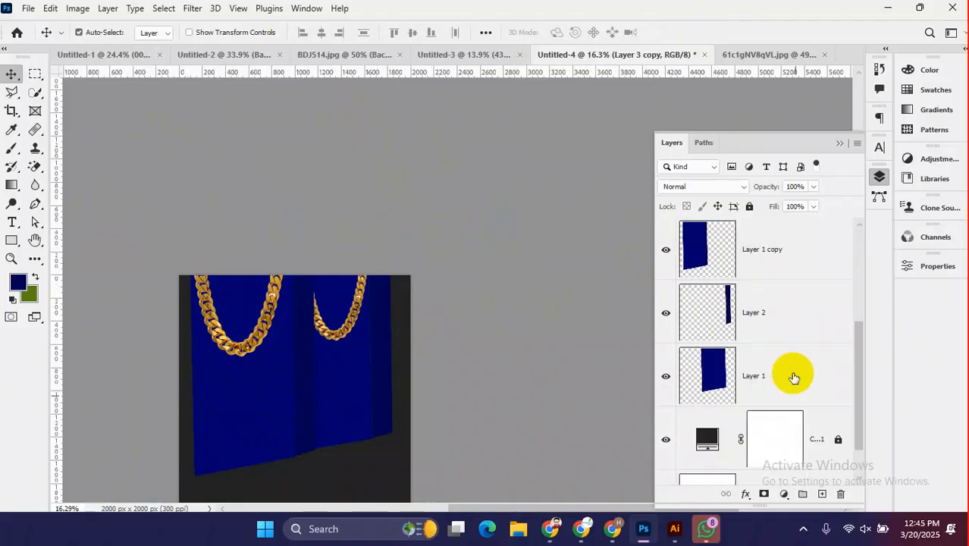
{"action": "scroll", "coordinate": [320, 340], "scroll_direction": "up", "scroll_amount": 4}
{"action": "scroll", "coordinate": [256, 353], "scroll_direction": "down", "scroll_amount": 2}
{"action": "scroll", "coordinate": [346, 350], "scroll_direction": "up", "scroll_amount": 3}
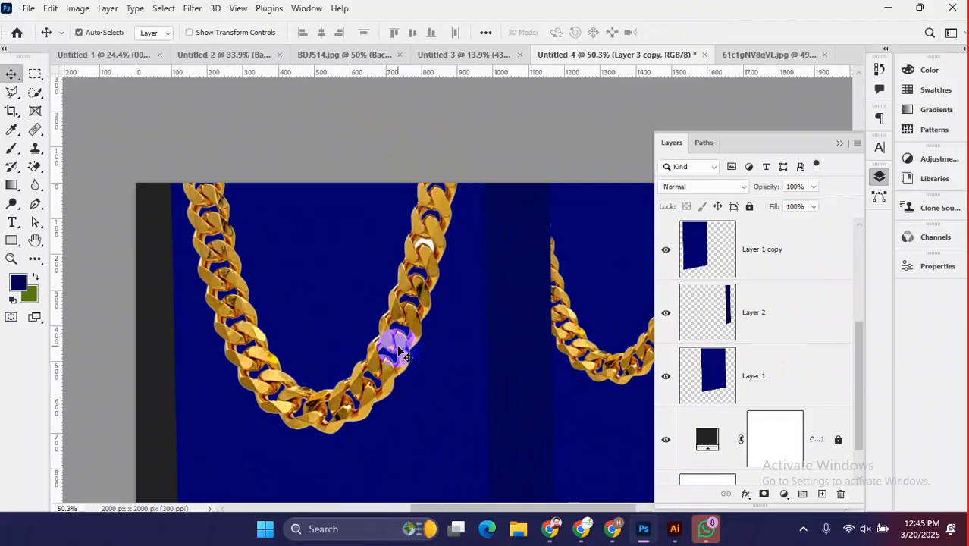
{"action": "scroll", "coordinate": [773, 265], "scroll_direction": "up", "scroll_amount": 3}
- Add a black drop shadow to the large chain with 69% opacity, 93° angle, 16 px distance, 8% spread and 40 px size
{"action": "left_click", "coordinate": [773, 265]}
{"action": "right_click", "coordinate": [808, 255]}
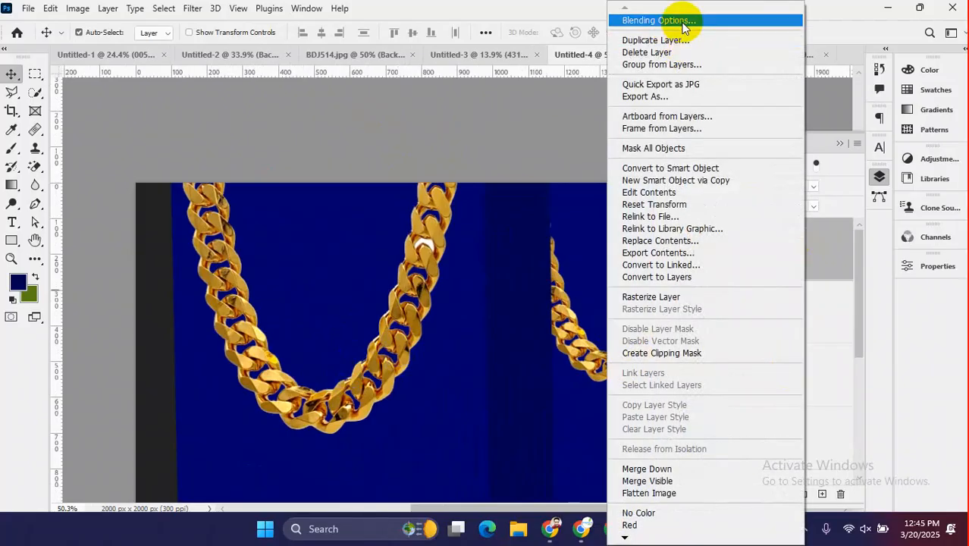
{"action": "left_click", "coordinate": [687, 23]}
{"action": "left_click", "coordinate": [462, 357]}
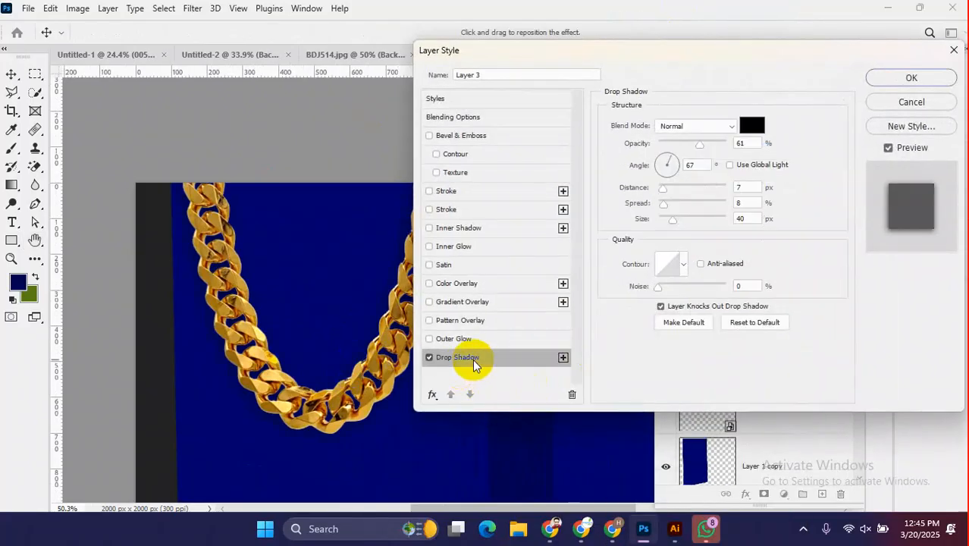
{"action": "left_click_drag", "start_coordinate": [665, 68], "coordinate": [763, 76]}
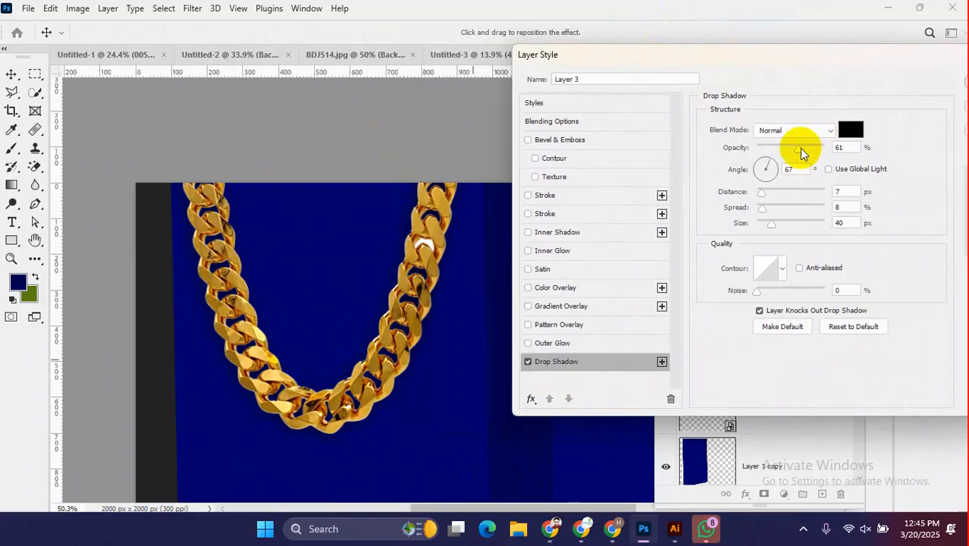
{"action": "left_click_drag", "start_coordinate": [781, 152], "coordinate": [804, 149]}
{"action": "mouse_move", "coordinate": [360, 392]}
{"action": "left_mouse_down"}
{"action": "mouse_move", "coordinate": [406, 292]}
{"action": "mouse_move", "coordinate": [360, 388]}
{"action": "mouse_move", "coordinate": [371, 397]}
{"action": "mouse_move", "coordinate": [369, 389]}
{"action": "left_mouse_up"}
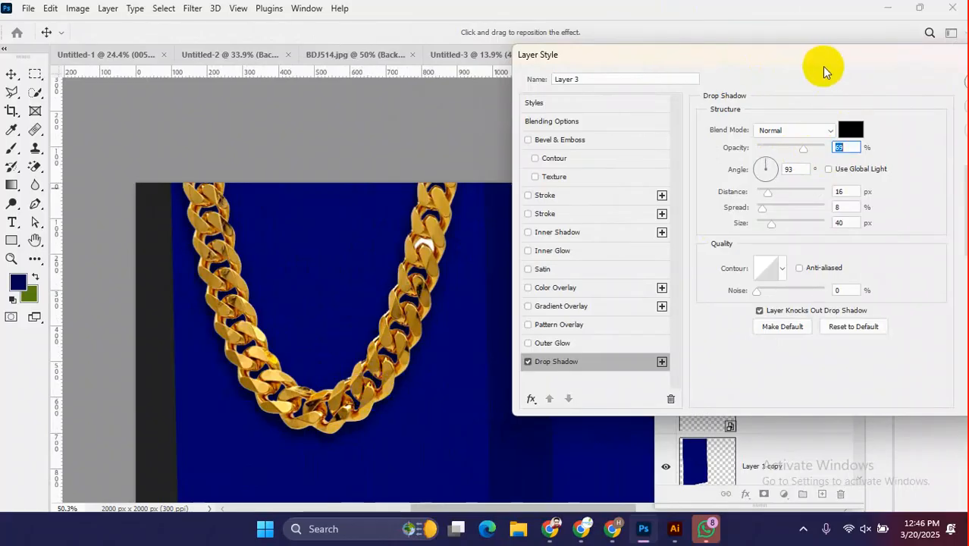
{"action": "left_click_drag", "start_coordinate": [825, 72], "coordinate": [608, 91]}
{"action": "left_click", "coordinate": [785, 109]}
- Add a drop shadow to the smaller chain with 69% opacity, 93° angle, 16 px distance, 8% spread and 40 px size
{"action": "scroll", "coordinate": [367, 385], "scroll_direction": "down", "scroll_amount": 4}
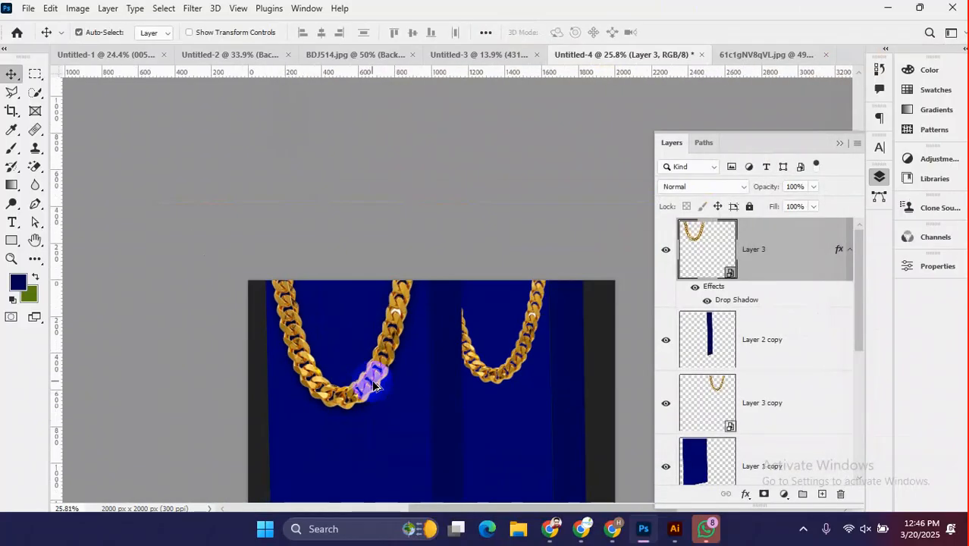
{"action": "scroll", "coordinate": [373, 385], "scroll_direction": "up", "scroll_amount": 2}
{"action": "left_click", "coordinate": [557, 363]}
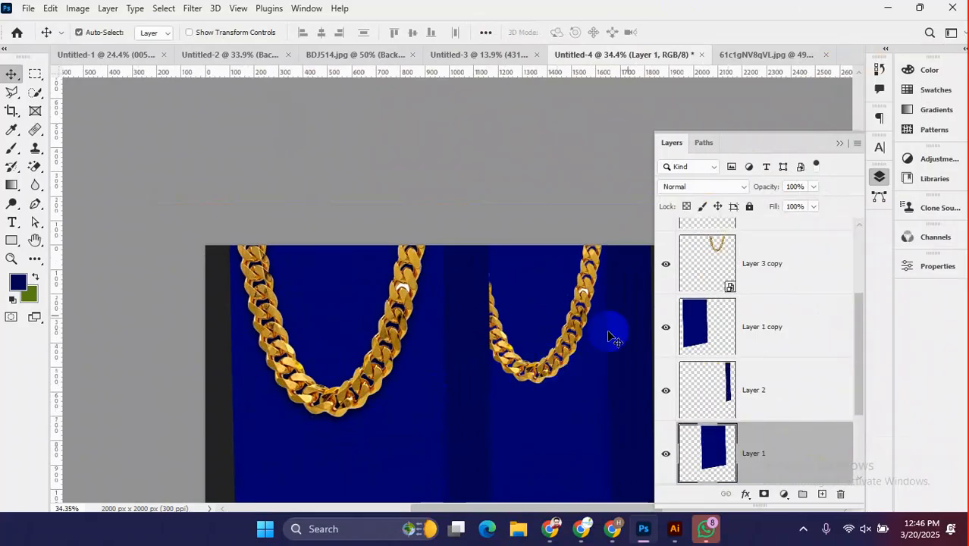
{"action": "left_click", "coordinate": [561, 377]}
{"action": "right_click", "coordinate": [810, 259]}
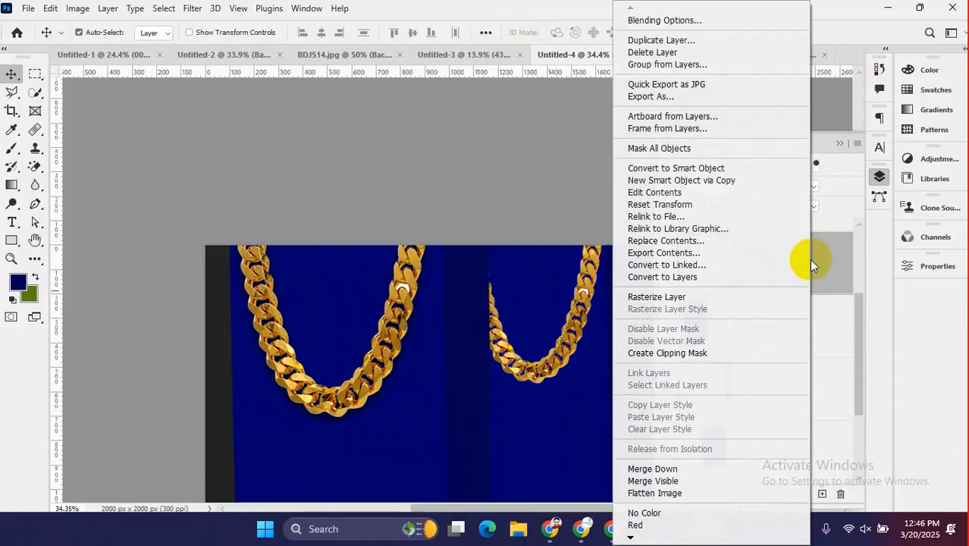
{"action": "left_click", "coordinate": [676, 23]}
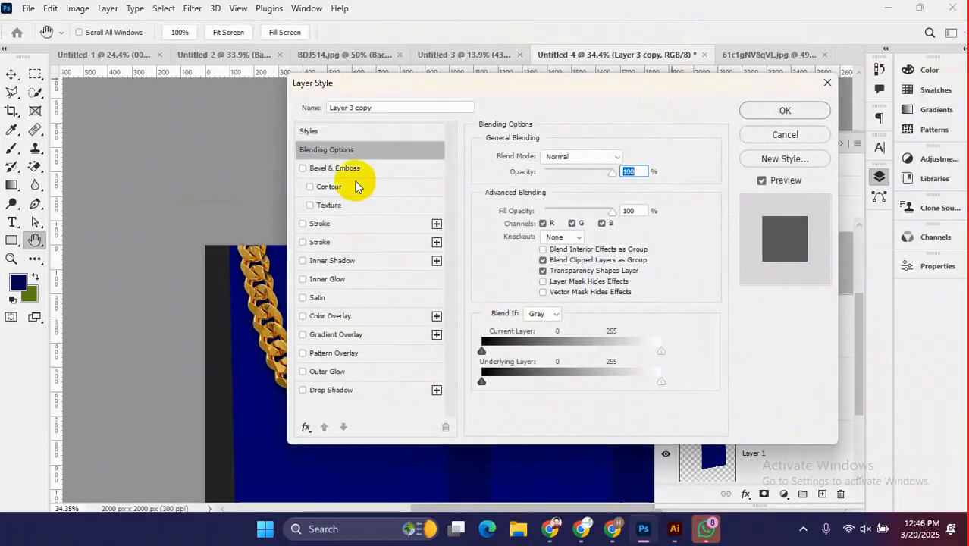
{"action": "left_click", "coordinate": [367, 390]}
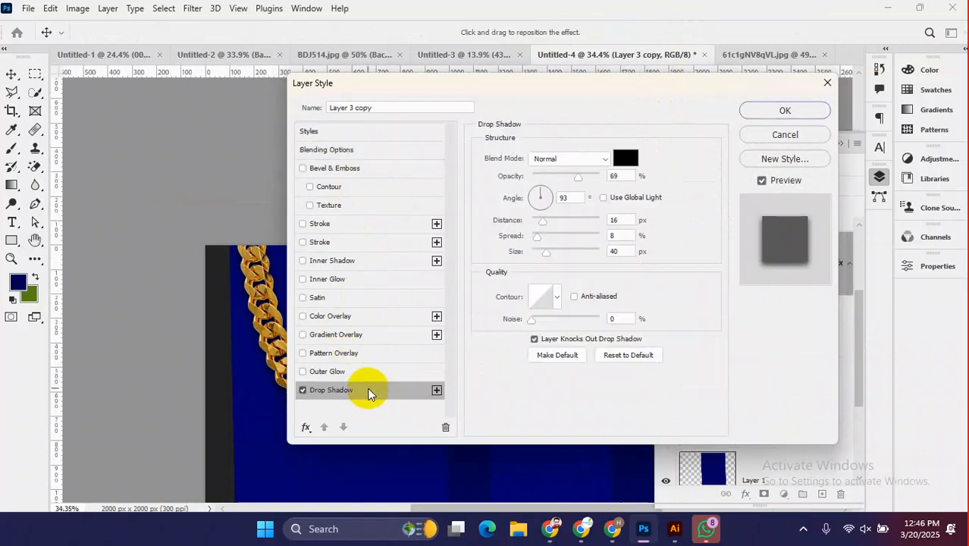
{"action": "left_click_drag", "start_coordinate": [587, 82], "coordinate": [407, 147]}
{"action": "left_click", "coordinate": [605, 176]}
- Examine both chains and their shadows against the blue panels, close up and in the whole composition
{"action": "scroll", "coordinate": [520, 281], "scroll_direction": "down", "scroll_amount": 3}
{"action": "left_click_drag", "start_coordinate": [480, 325], "coordinate": [441, 313]}
{"action": "scroll", "coordinate": [438, 302], "scroll_direction": "up", "scroll_amount": 5}
{"action": "scroll", "coordinate": [439, 304], "scroll_direction": "down", "scroll_amount": 4}
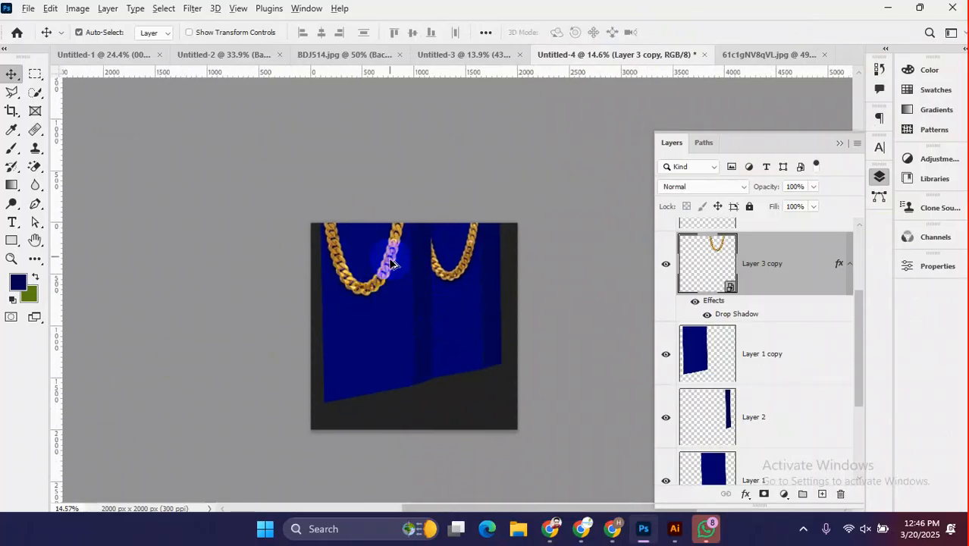
{"action": "scroll", "coordinate": [392, 282], "scroll_direction": "up", "scroll_amount": 10}
{"action": "scroll", "coordinate": [390, 288], "scroll_direction": "down", "scroll_amount": 7}
{"action": "left_click_drag", "start_coordinate": [418, 374], "coordinate": [416, 333]}
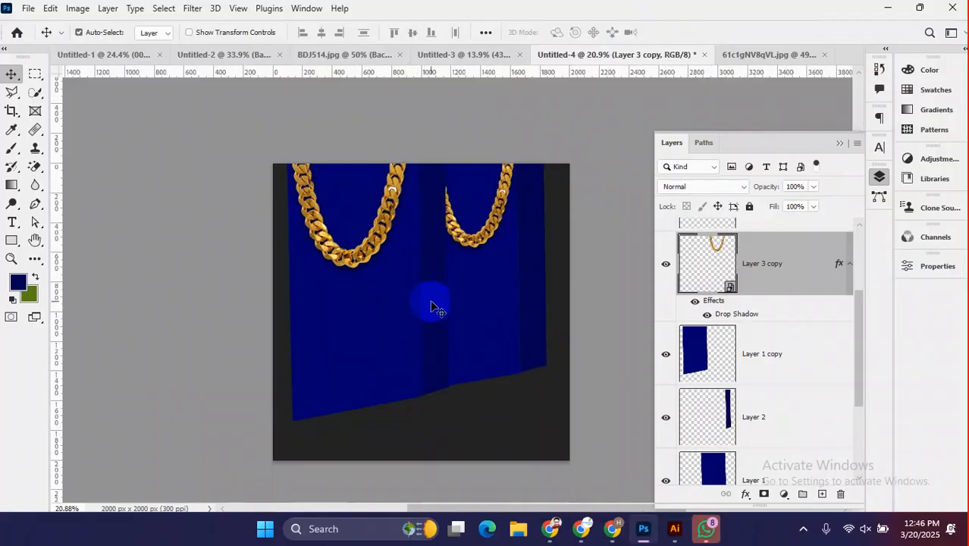
- Review the chain composition's layer stack, from the large chain's layer down to the blue panel layers
{"action": "scroll", "coordinate": [342, 329], "scroll_direction": "down", "scroll_amount": 2}
{"action": "scroll", "coordinate": [411, 320], "scroll_direction": "up", "scroll_amount": 4}
{"action": "scroll", "coordinate": [411, 320], "scroll_direction": "down", "scroll_amount": 2}
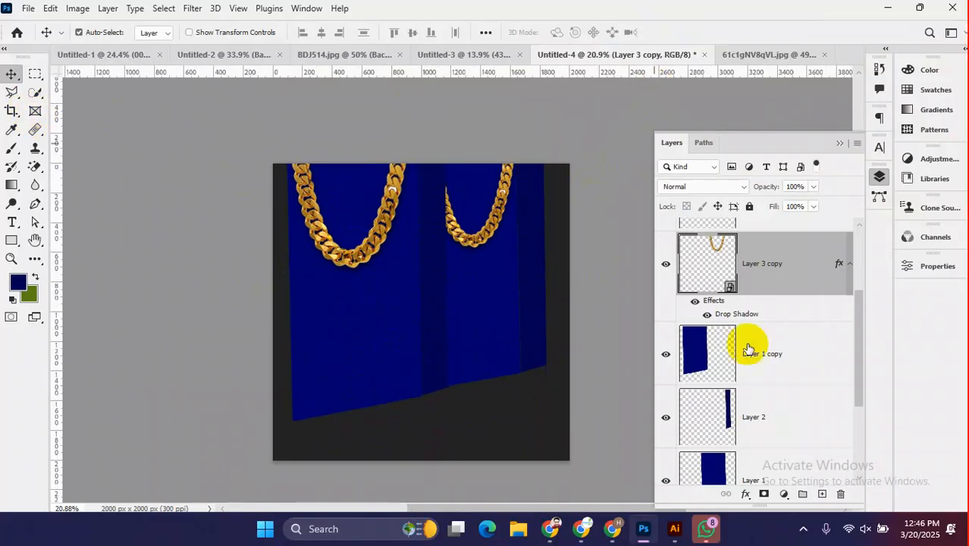
{"action": "scroll", "coordinate": [758, 326], "scroll_direction": "down", "scroll_amount": 3}
{"action": "scroll", "coordinate": [768, 323], "scroll_direction": "up", "scroll_amount": 5}
{"action": "left_click", "coordinate": [771, 253]}
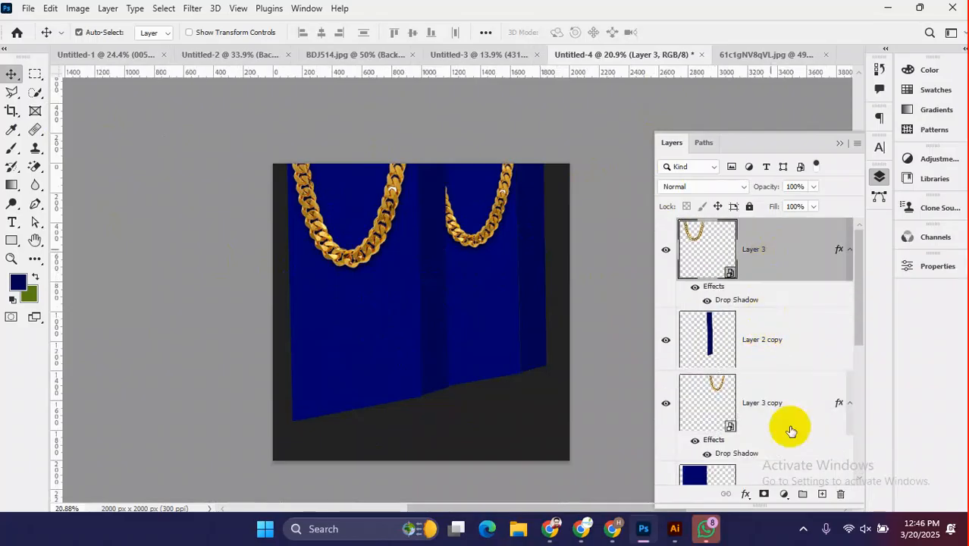
{"action": "scroll", "coordinate": [789, 425], "scroll_direction": "down", "scroll_amount": 4}
- Switch to the Untitled-1 social media ad and examine its artwork and layer stack down to the Background
{"action": "left_click", "coordinate": [114, 56]}
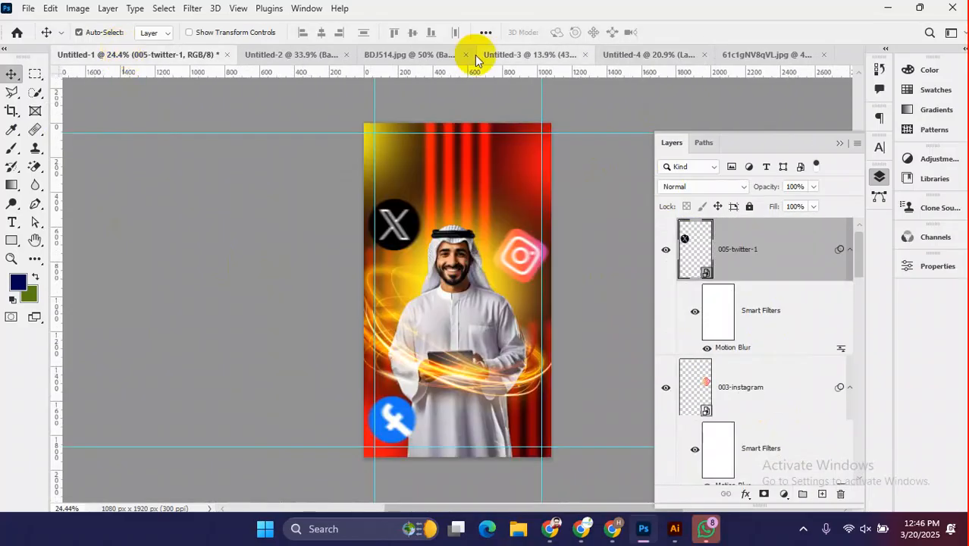
{"action": "scroll", "coordinate": [784, 411], "scroll_direction": "down", "scroll_amount": 10}
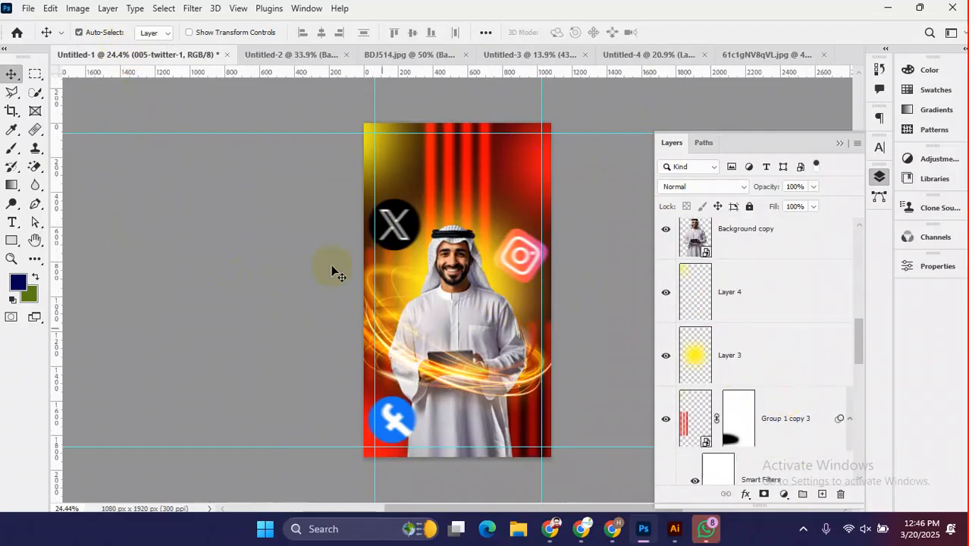
{"action": "scroll", "coordinate": [448, 304], "scroll_direction": "up", "scroll_amount": 5}
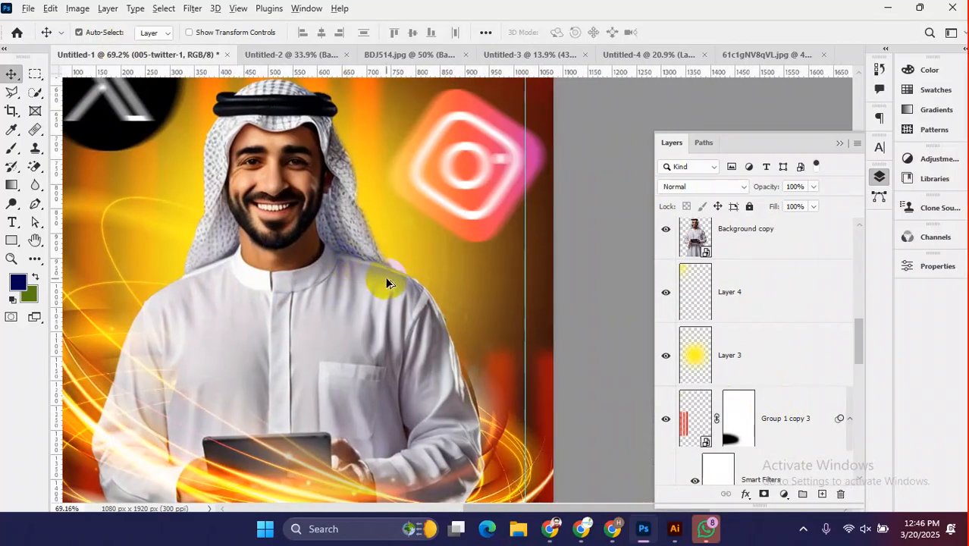
{"action": "scroll", "coordinate": [387, 283], "scroll_direction": "down", "scroll_amount": 5}
{"action": "scroll", "coordinate": [761, 335], "scroll_direction": "down", "scroll_amount": 10}
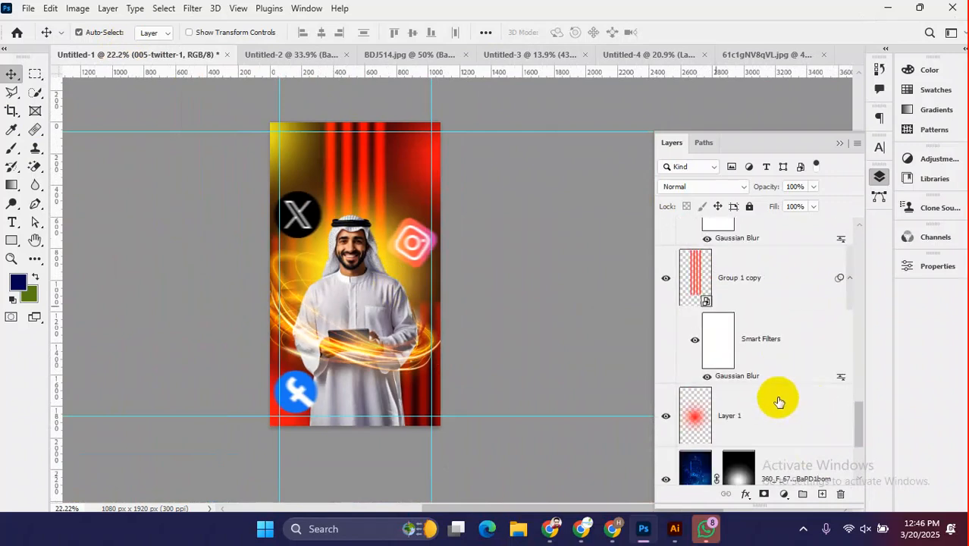
{"action": "scroll", "coordinate": [780, 391], "scroll_direction": "down", "scroll_amount": 4}
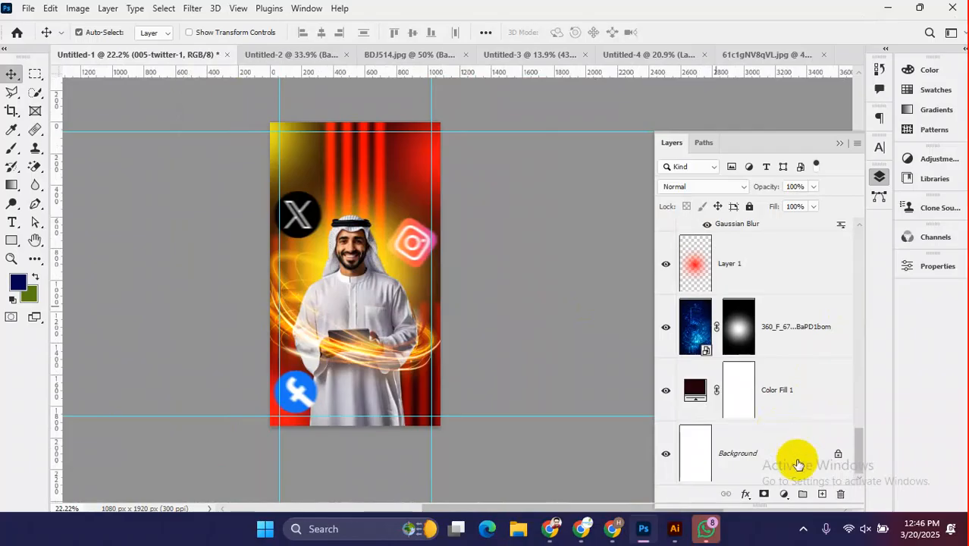
- Merge a copy of all layers from Color Fill 1 up to 005-twitter-1 into a single new layer above them
{"action": "left_click", "coordinate": [813, 396]}
{"action": "scroll", "coordinate": [789, 425], "scroll_direction": "up", "scroll_amount": 8}
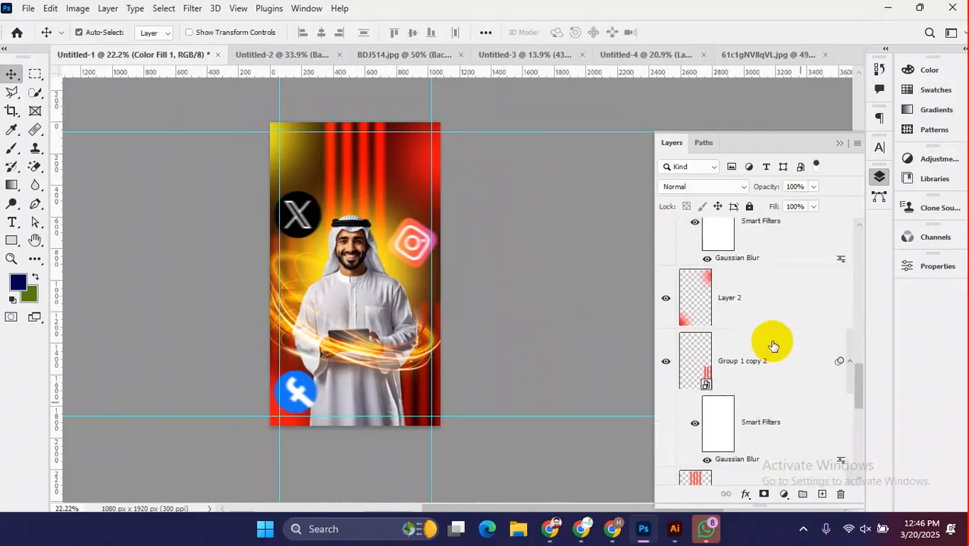
{"action": "scroll", "coordinate": [772, 361], "scroll_direction": "up", "scroll_amount": 10}
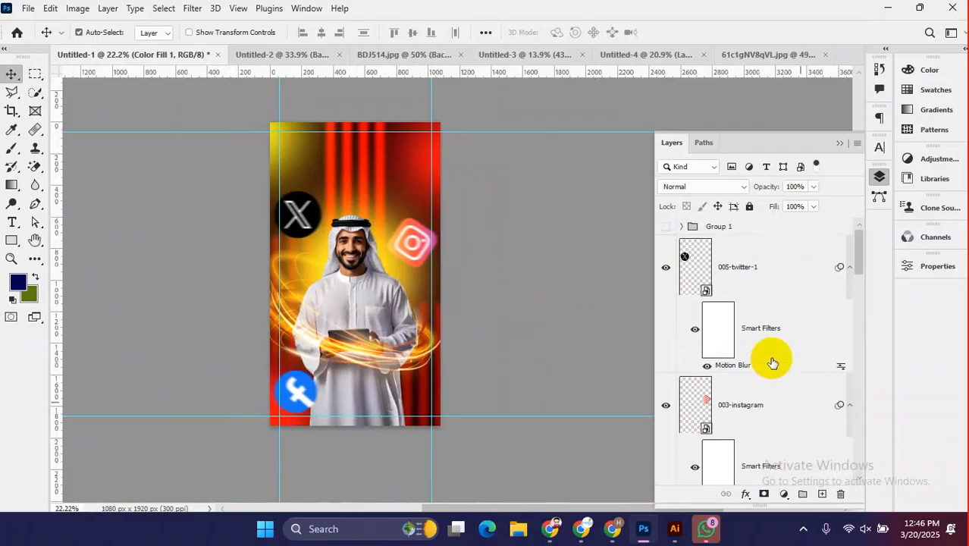
{"action": "left_click", "coordinate": [771, 267], "text": "shift"}
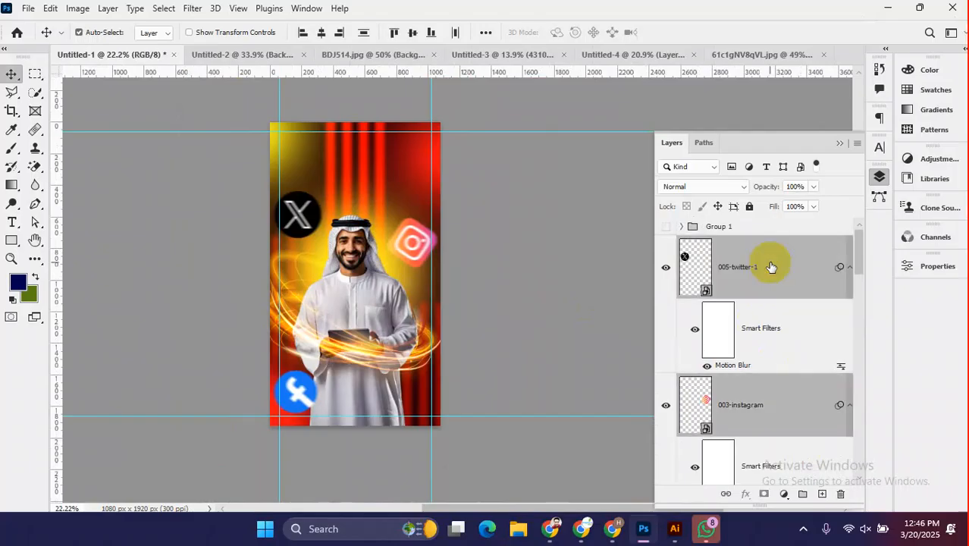
{"action": "scroll", "coordinate": [779, 340], "scroll_direction": "down", "scroll_amount": 6}
{"action": "scroll", "coordinate": [769, 398], "scroll_direction": "down", "scroll_amount": 4}
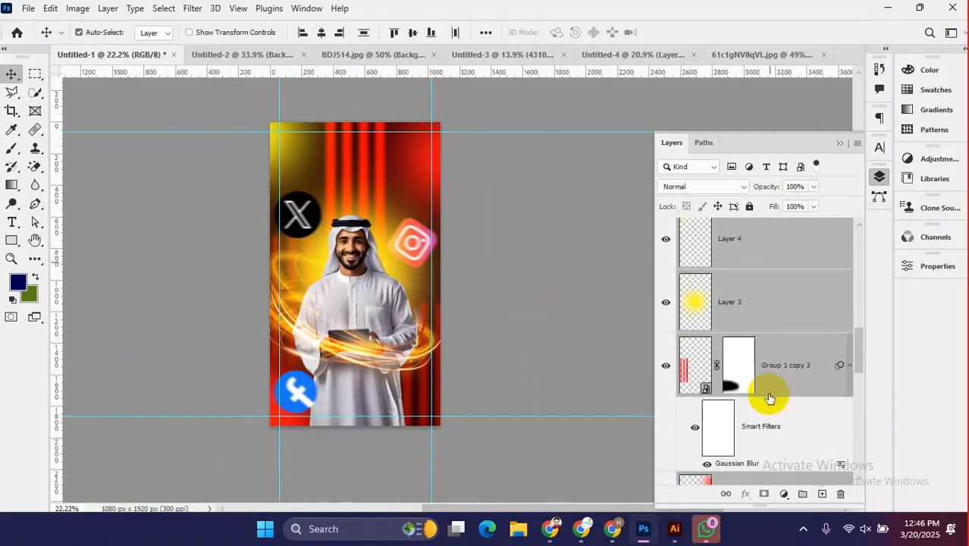
{"action": "scroll", "coordinate": [747, 341], "scroll_direction": "down", "scroll_amount": 3}
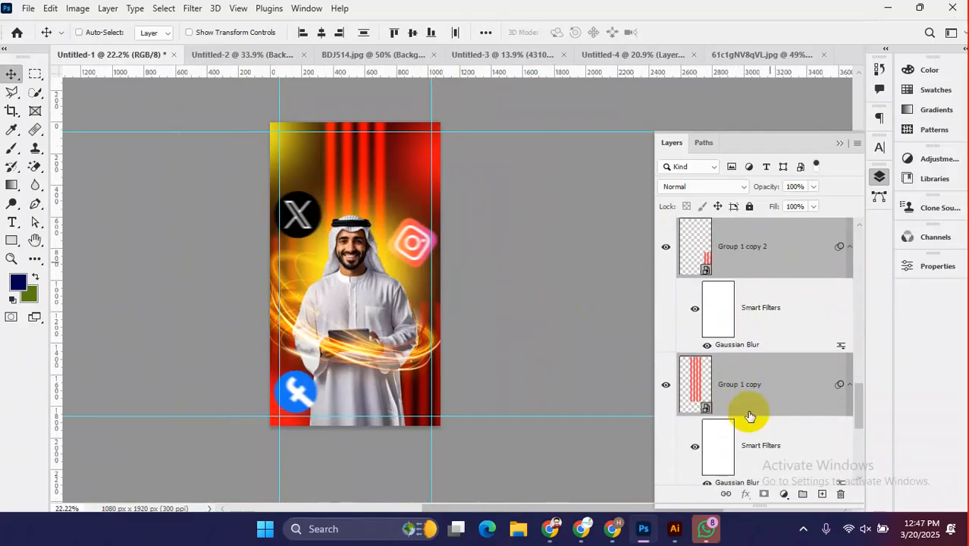
{"action": "scroll", "coordinate": [749, 415], "scroll_direction": "up", "scroll_amount": 1}
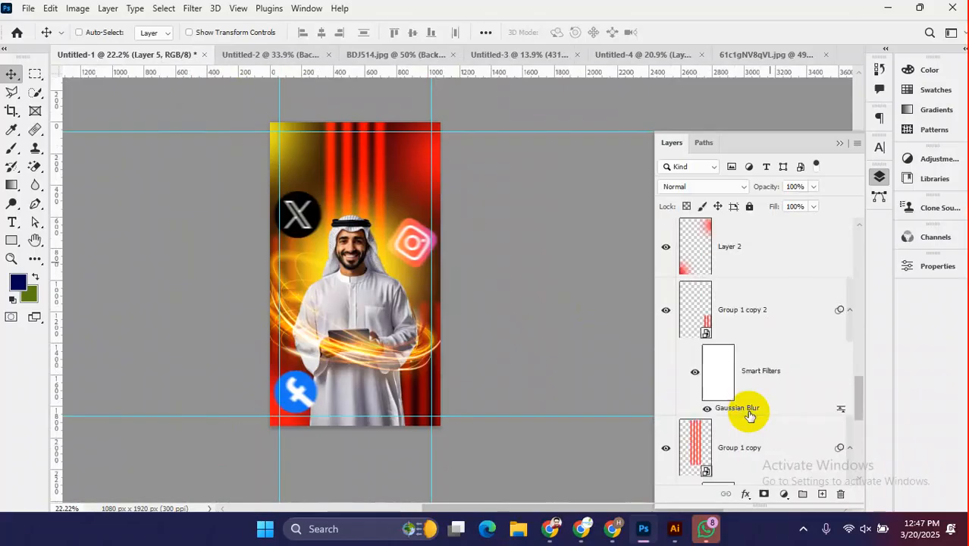
{"action": "scroll", "coordinate": [811, 326], "scroll_direction": "up", "scroll_amount": 6}
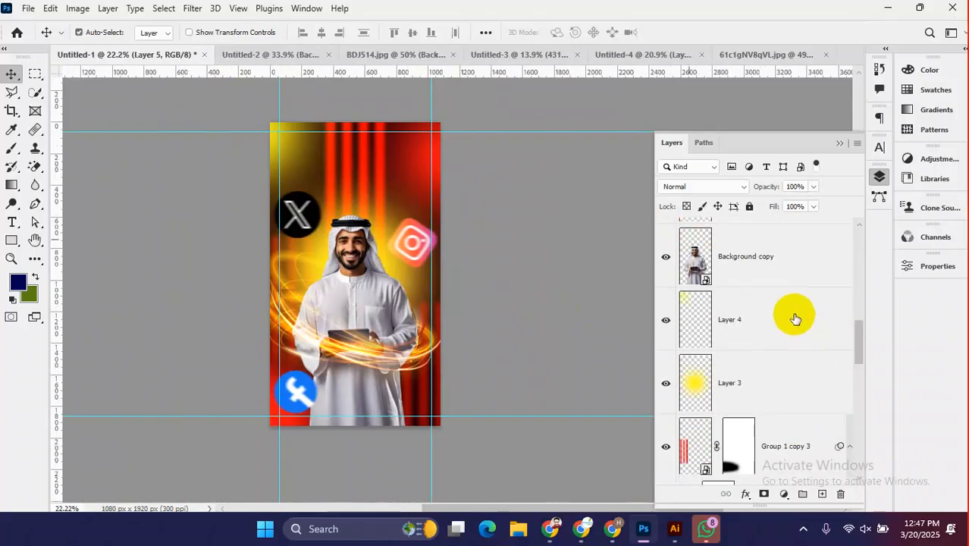
{"action": "scroll", "coordinate": [790, 320], "scroll_direction": "up", "scroll_amount": 6}
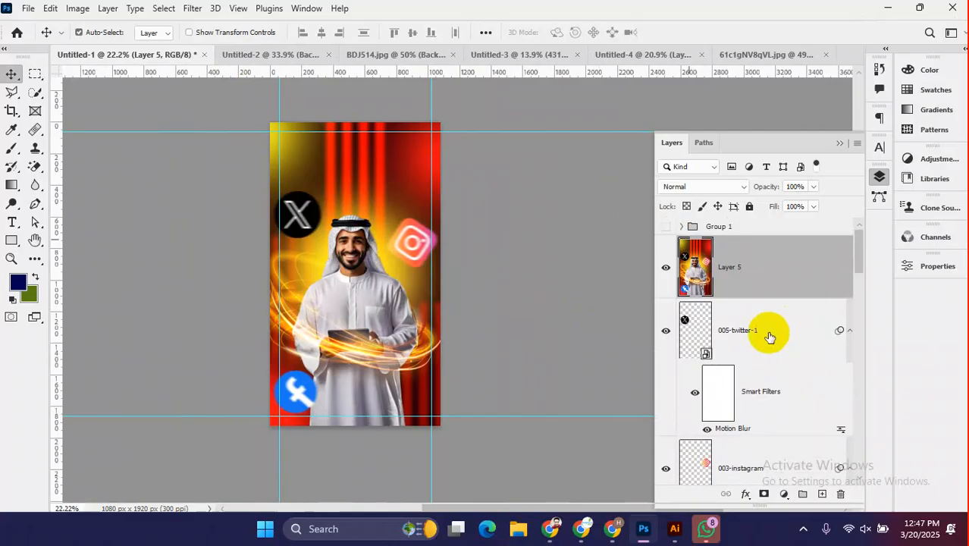
- Group the original layers from 005-twitter-1 down to Color Fill 1, and hide that group while keeping the merged Layer 5 visible
{"action": "left_click", "coordinate": [796, 341]}
{"action": "scroll", "coordinate": [779, 350], "scroll_direction": "down", "scroll_amount": 10}
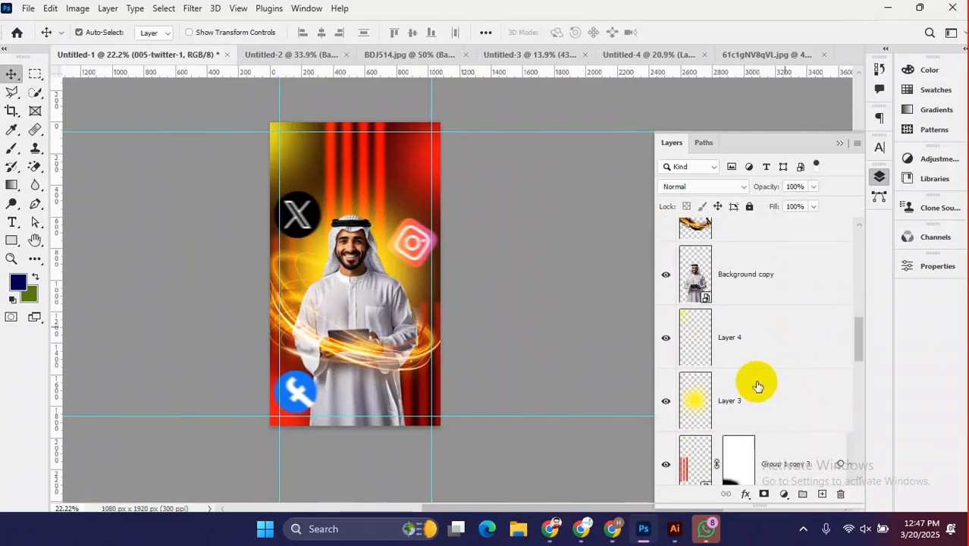
{"action": "scroll", "coordinate": [763, 406], "scroll_direction": "down", "scroll_amount": 8}
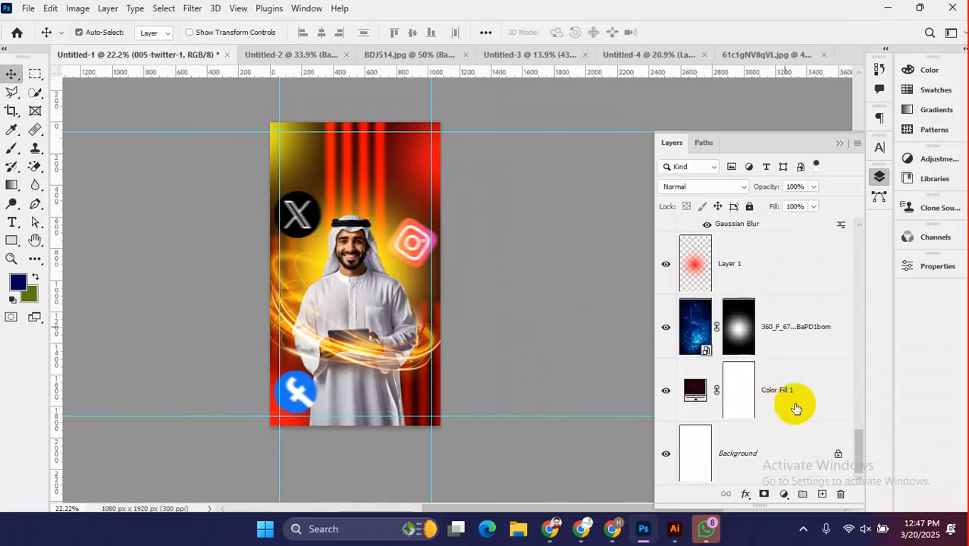
{"action": "left_click", "coordinate": [798, 401], "text": "shift"}
{"action": "key", "text": "ctrl+g"}
{"action": "left_click", "coordinate": [664, 307]}
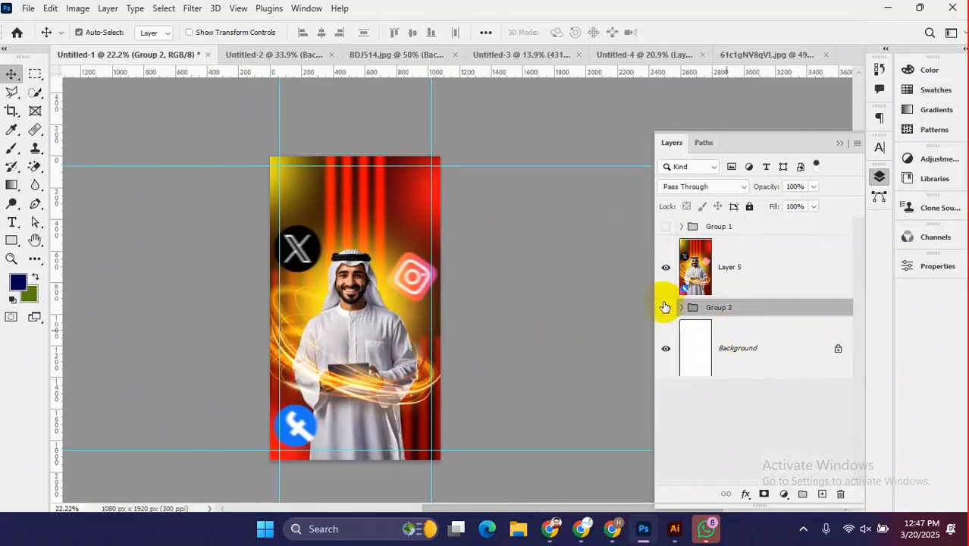
{"action": "left_click", "coordinate": [665, 310]}
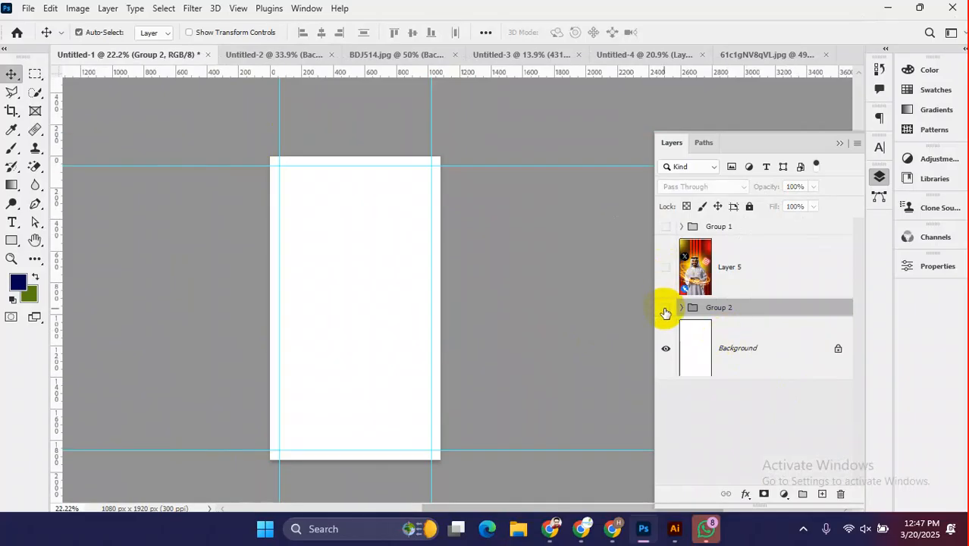
{"action": "left_click", "coordinate": [665, 272]}
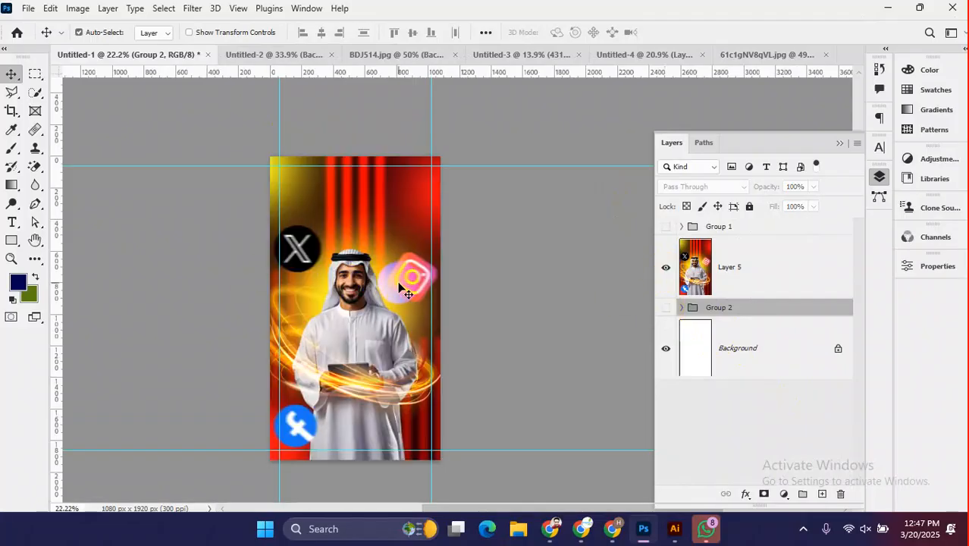
- Open Camera Raw Filter on Layer 5 and set Temperature +15, Tint +9, Contrast +25, Highlights +19, Shadows +24, Whites +35 and Blacks -38
{"action": "left_click_drag", "start_coordinate": [334, 292], "coordinate": [346, 223]}
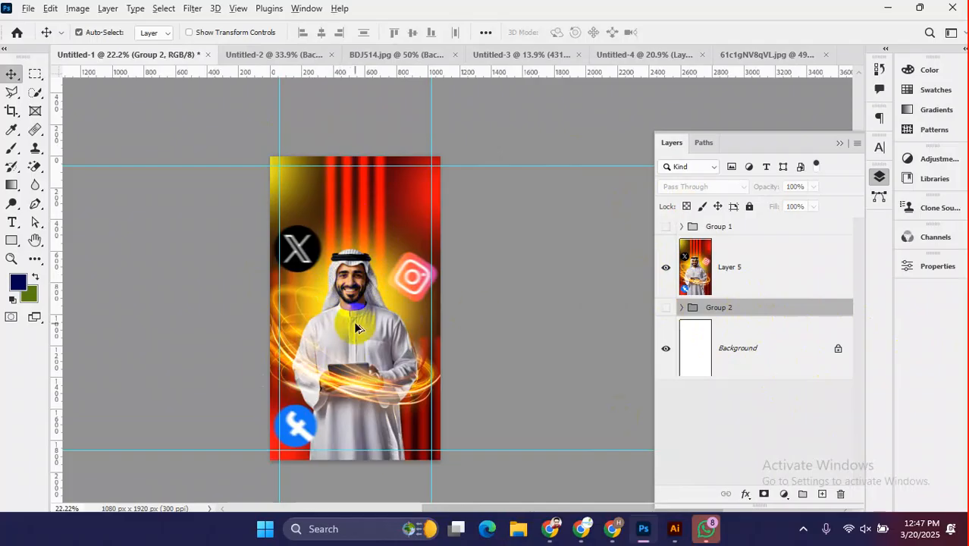
{"action": "scroll", "coordinate": [353, 325], "scroll_direction": "up", "scroll_amount": 2}
{"action": "scroll", "coordinate": [335, 277], "scroll_direction": "up", "scroll_amount": 3}
{"action": "scroll", "coordinate": [346, 287], "scroll_direction": "down", "scroll_amount": 3}
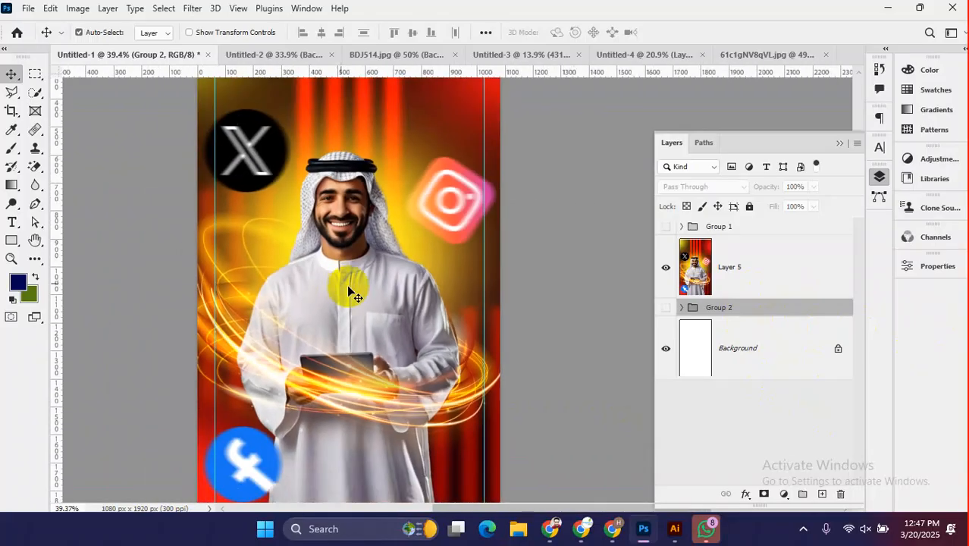
{"action": "left_click", "coordinate": [193, 7]}
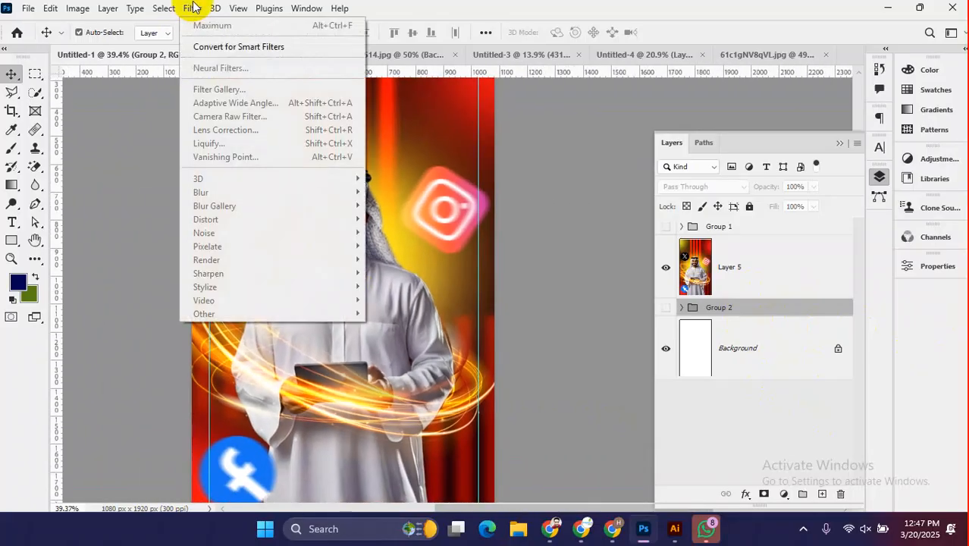
{"action": "left_click", "coordinate": [757, 264]}
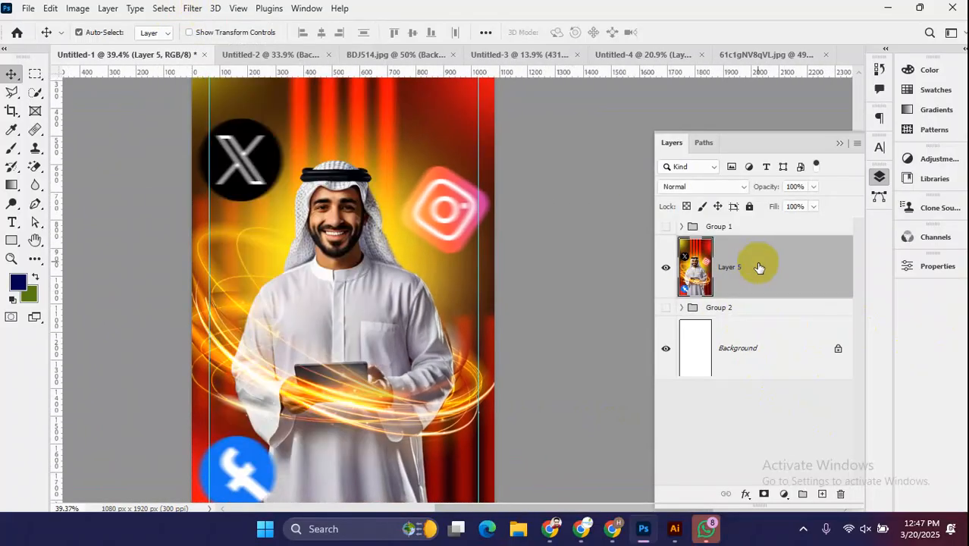
{"action": "left_click", "coordinate": [193, 9]}
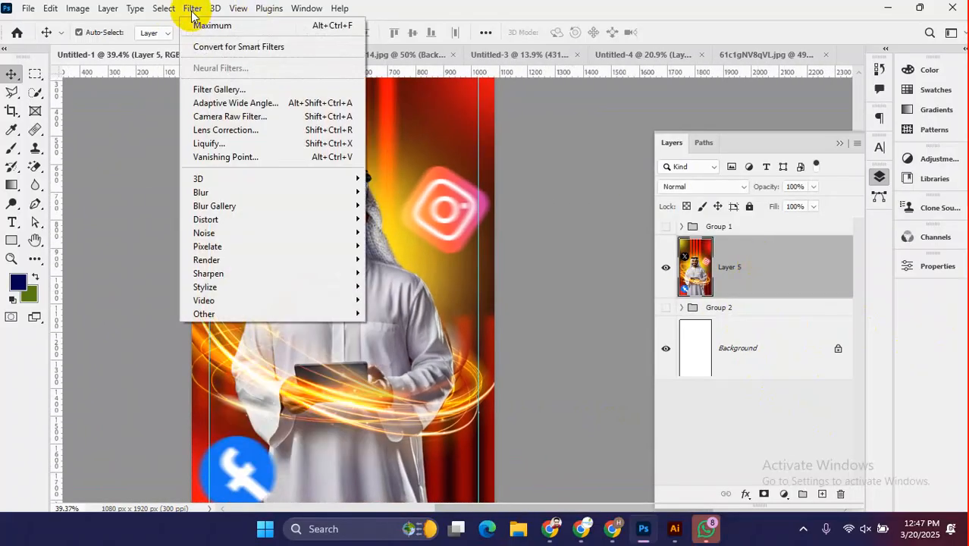
{"action": "left_click", "coordinate": [265, 121]}
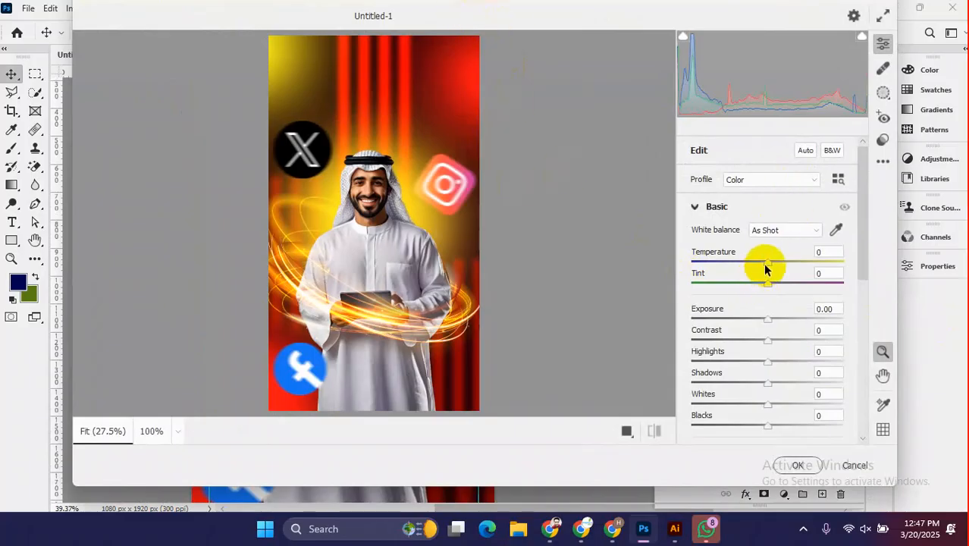
{"action": "left_click_drag", "start_coordinate": [768, 262], "coordinate": [789, 390]}
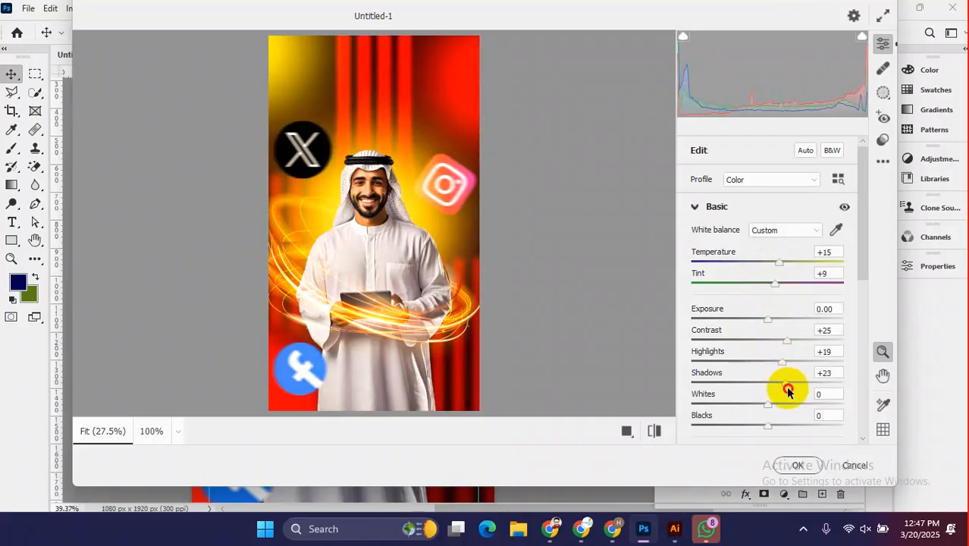
{"action": "left_click_drag", "start_coordinate": [774, 428], "coordinate": [791, 407]}
- Set Noise Reduction to 31 and Color Noise Reduction to 23 in the Camera Raw detail settings
{"action": "scroll", "coordinate": [788, 410], "scroll_direction": "down", "scroll_amount": 10}
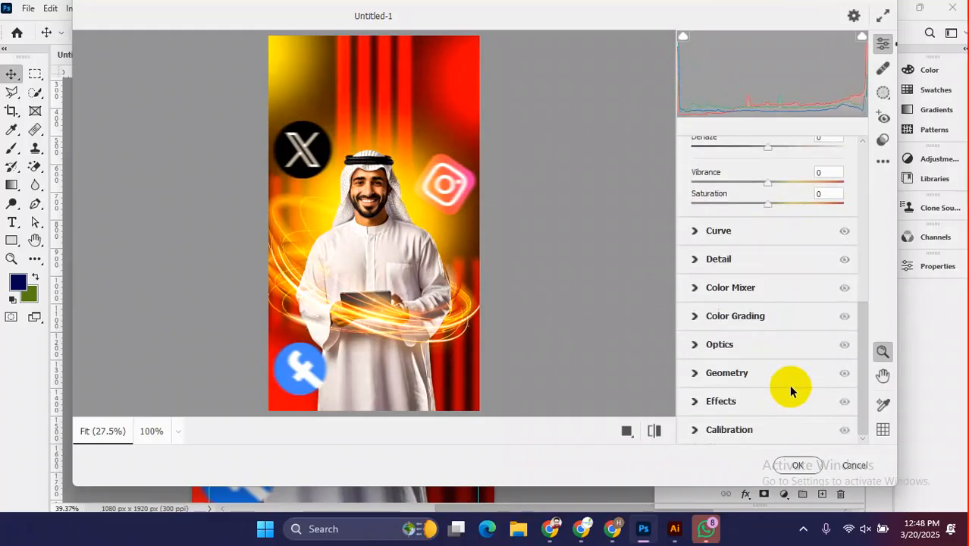
{"action": "left_click", "coordinate": [695, 260]}
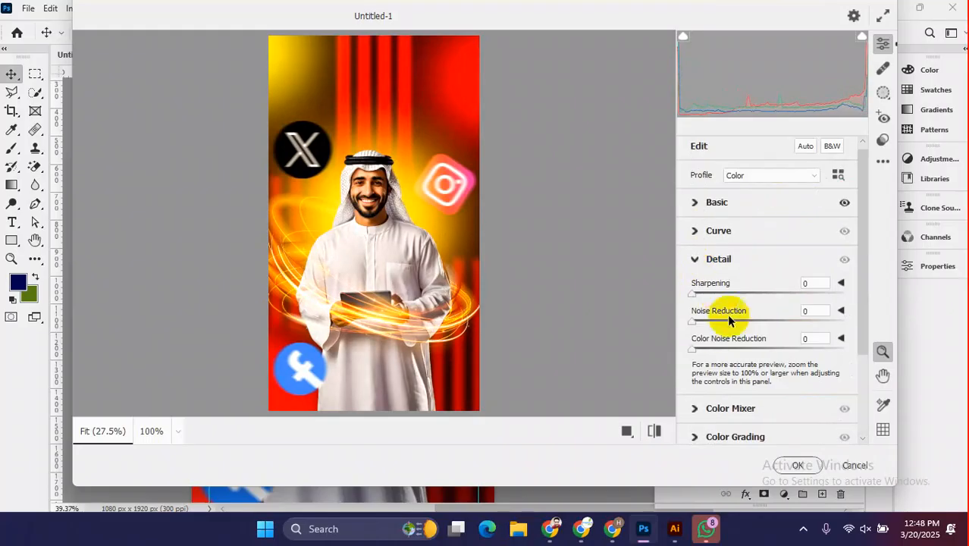
{"action": "left_click_drag", "start_coordinate": [700, 324], "coordinate": [739, 328]}
{"action": "left_click_drag", "start_coordinate": [692, 349], "coordinate": [708, 351]}
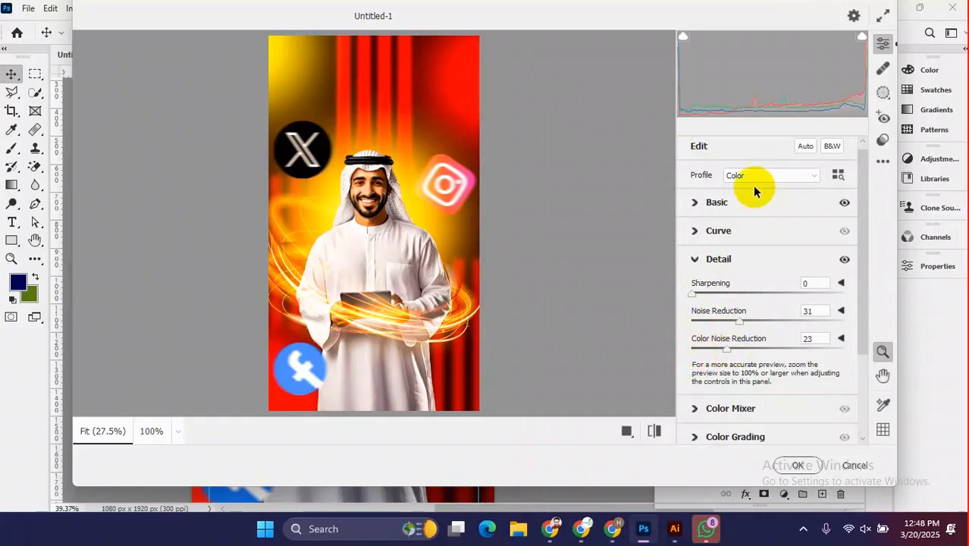
- Set Clarity to +29, raise Texture moderately, and apply the Camera Raw adjustments to Layer 5
{"action": "left_click", "coordinate": [695, 205]}
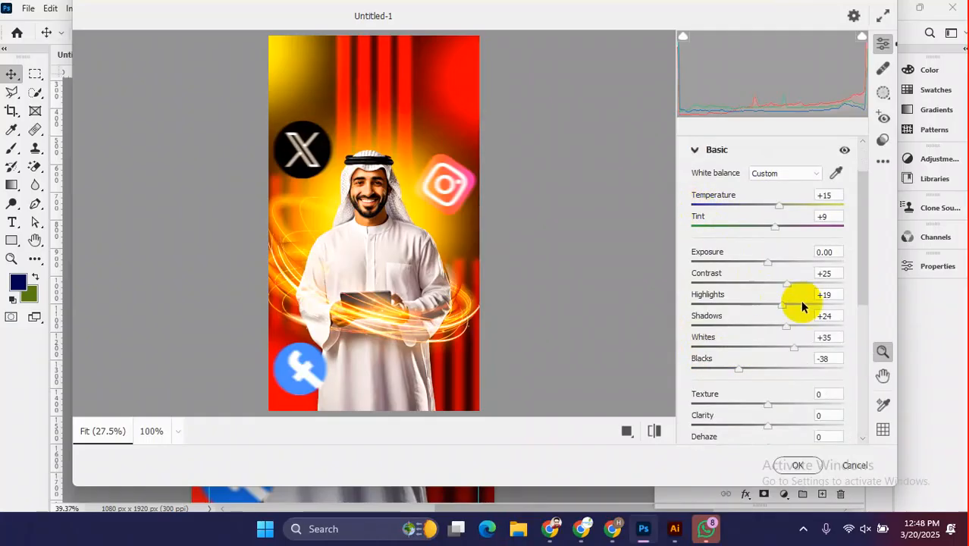
{"action": "scroll", "coordinate": [842, 395], "scroll_direction": "down", "scroll_amount": 3}
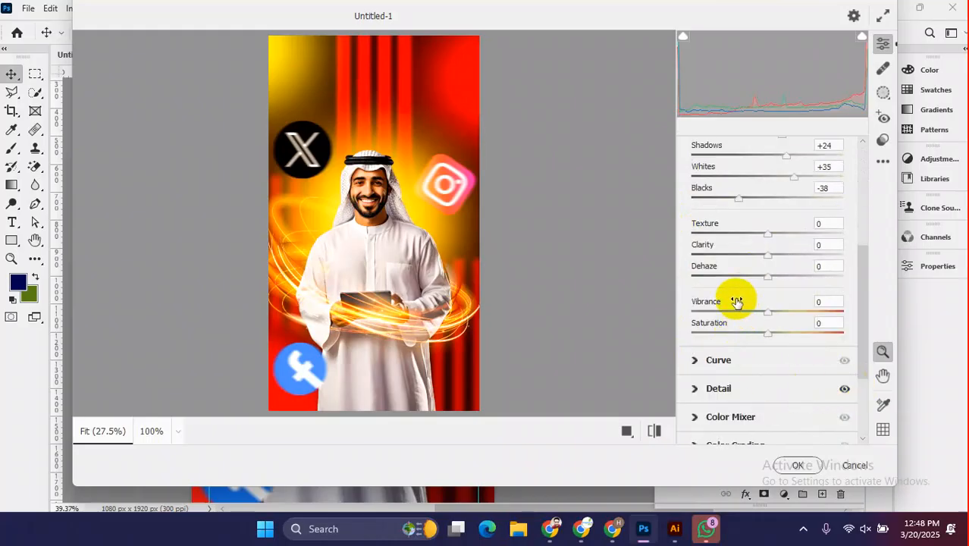
{"action": "left_click_drag", "start_coordinate": [768, 254], "coordinate": [784, 256]}
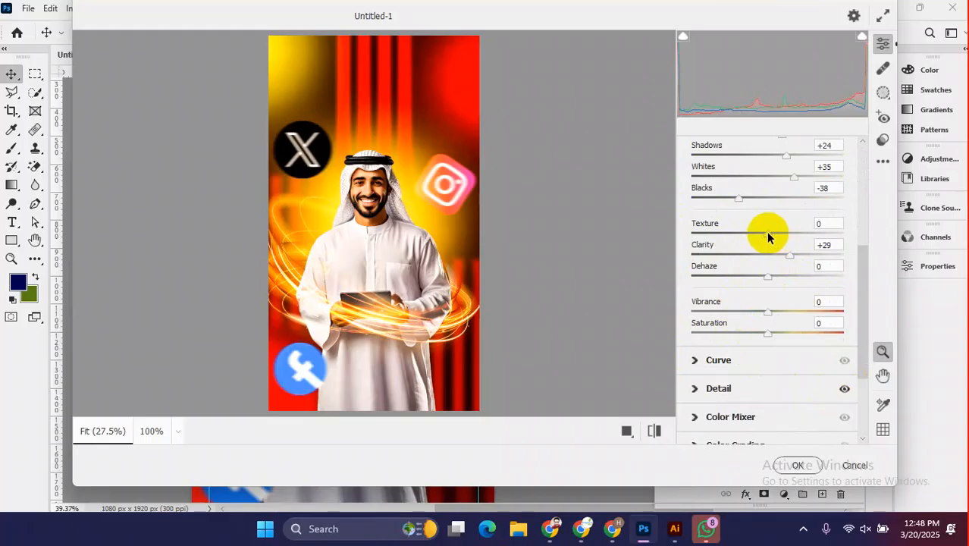
{"action": "left_click_drag", "start_coordinate": [769, 236], "coordinate": [791, 233]}
{"action": "left_click", "coordinate": [796, 465]}
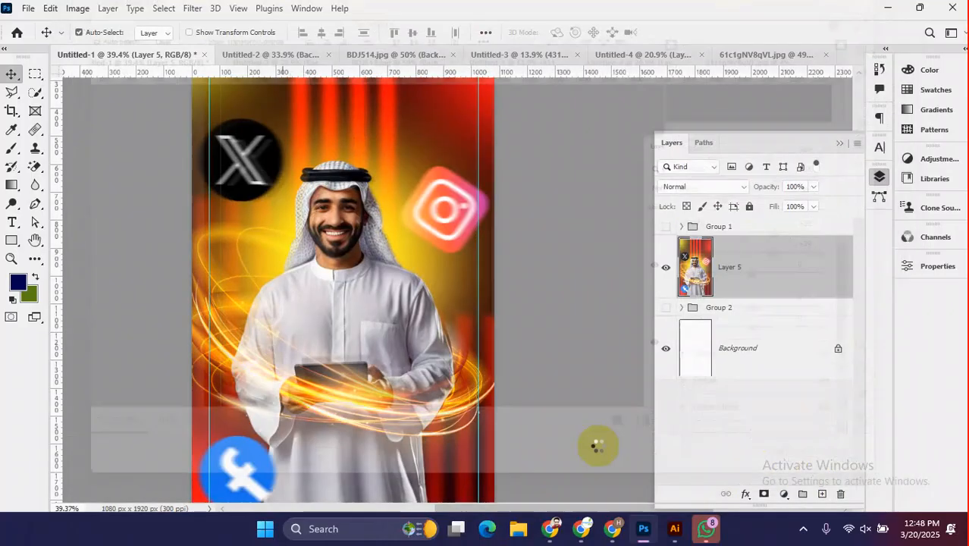
{"action": "left_click_drag", "start_coordinate": [559, 364], "coordinate": [545, 301]}
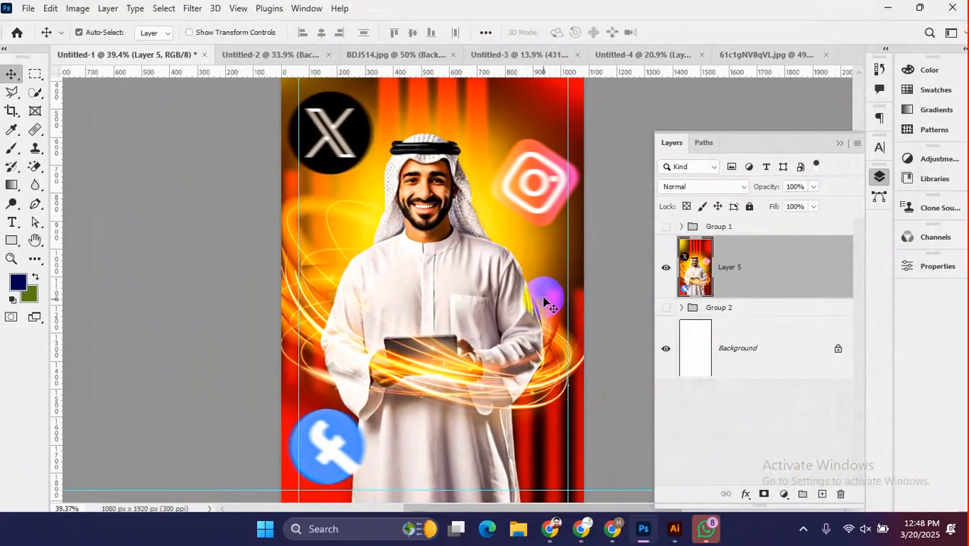
- Make Group 2 visible, and hide and restore Layer 5 to compare the original poster with the graded copy
{"action": "left_click", "coordinate": [666, 307]}
{"action": "left_click", "coordinate": [666, 269]}
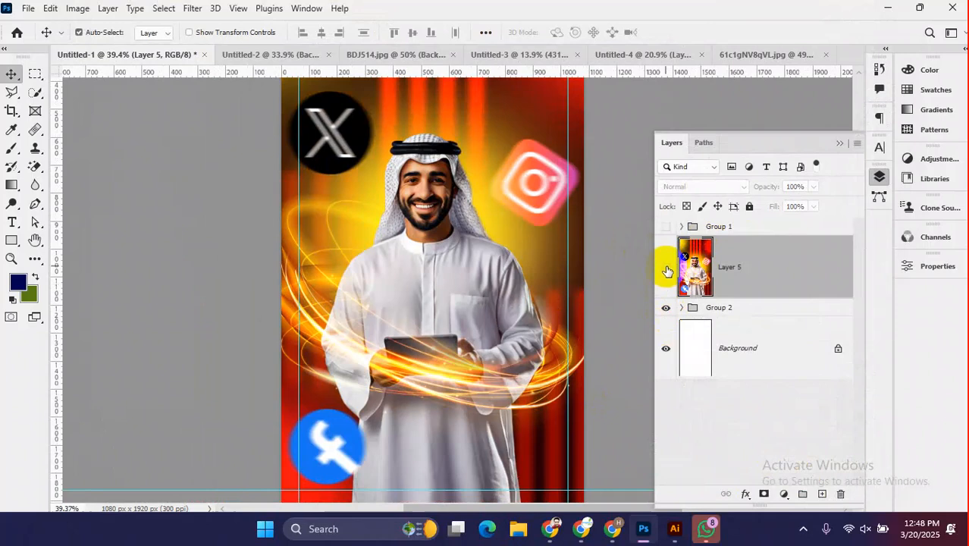
{"action": "scroll", "coordinate": [471, 284], "scroll_direction": "down", "scroll_amount": 2}
{"action": "left_click_drag", "start_coordinate": [566, 269], "coordinate": [548, 291]}
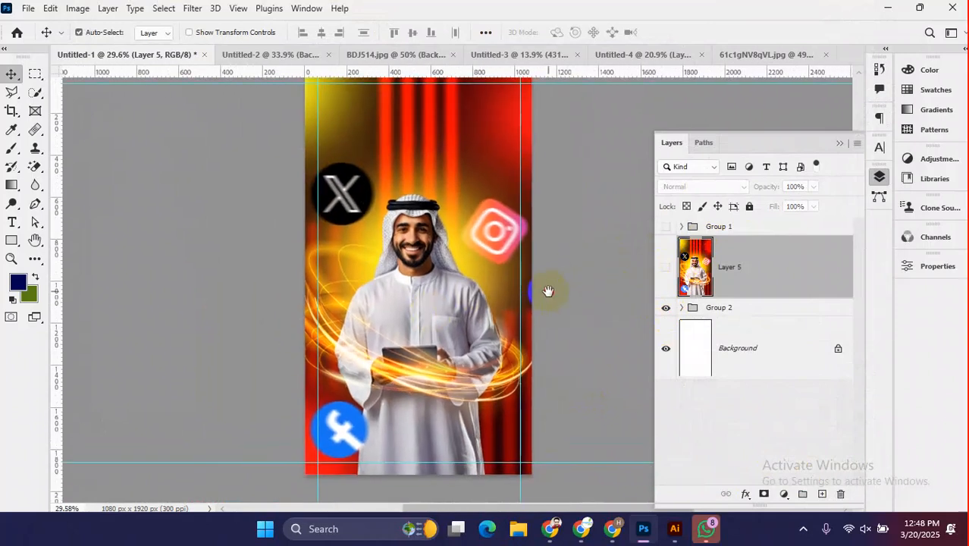
{"action": "left_click", "coordinate": [665, 268]}
- Examine the man's face and robe up close, comparing them with Layer 5 shown and hidden
{"action": "scroll", "coordinate": [436, 252], "scroll_direction": "up", "scroll_amount": 3}
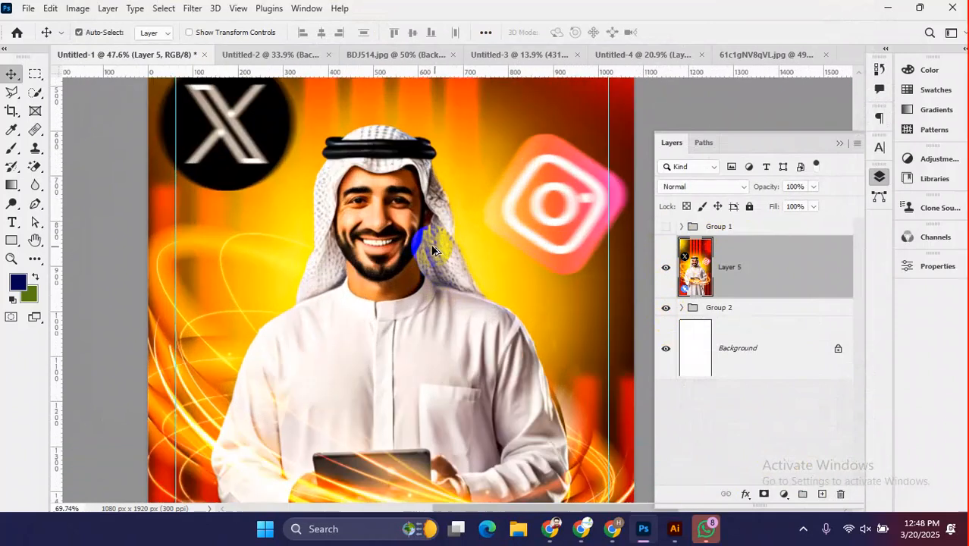
{"action": "scroll", "coordinate": [429, 252], "scroll_direction": "down", "scroll_amount": 2}
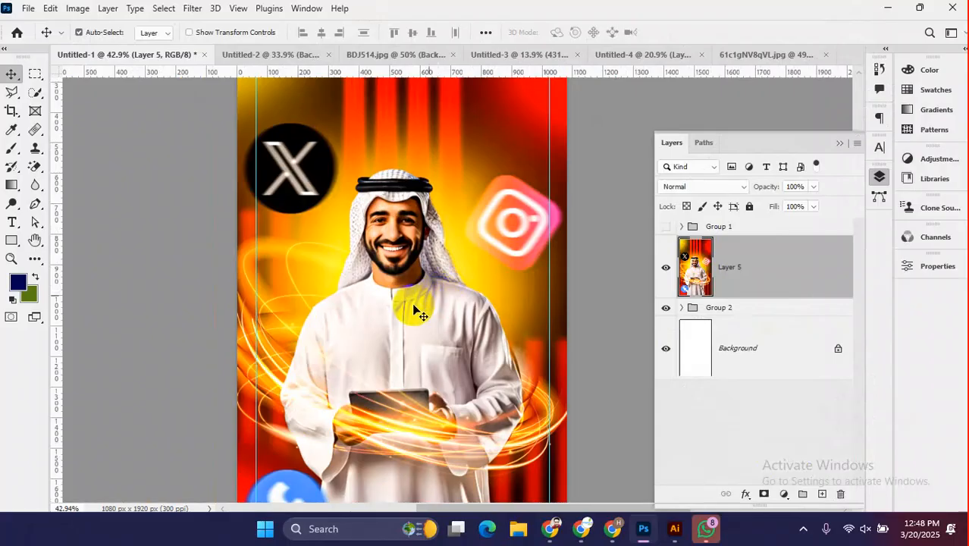
{"action": "scroll", "coordinate": [388, 311], "scroll_direction": "down", "scroll_amount": 3}
{"action": "scroll", "coordinate": [391, 315], "scroll_direction": "up", "scroll_amount": 4}
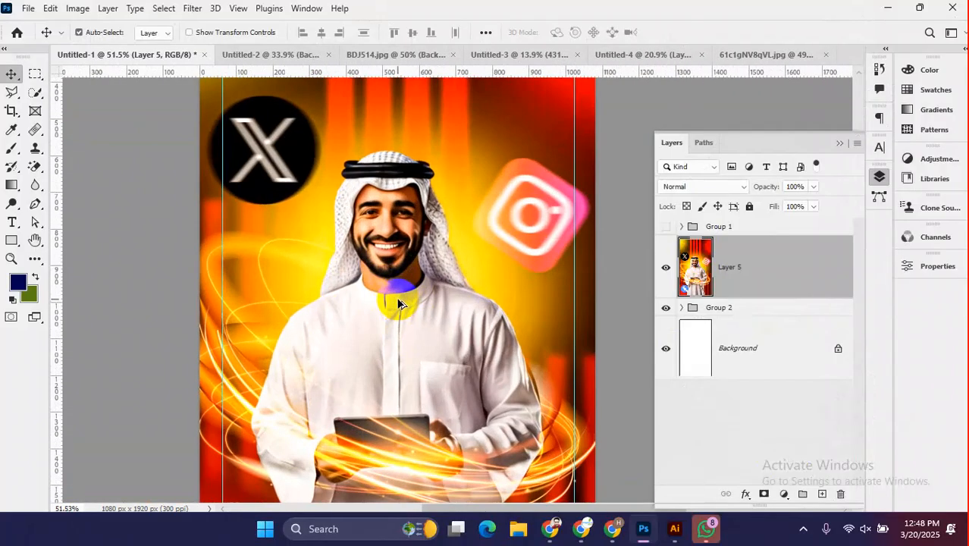
{"action": "scroll", "coordinate": [414, 282], "scroll_direction": "up", "scroll_amount": 1}
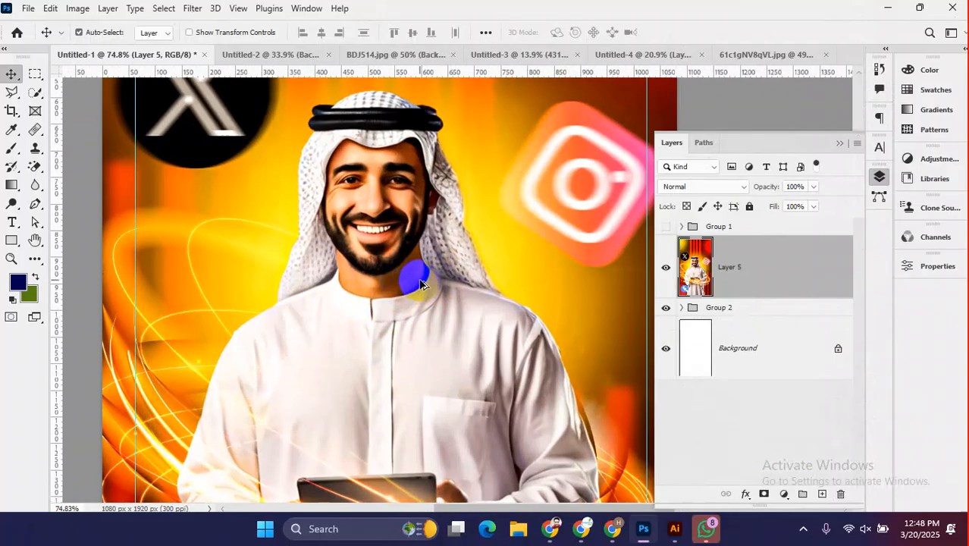
{"action": "scroll", "coordinate": [414, 281], "scroll_direction": "down", "scroll_amount": 2}
{"action": "left_click", "coordinate": [666, 267]}
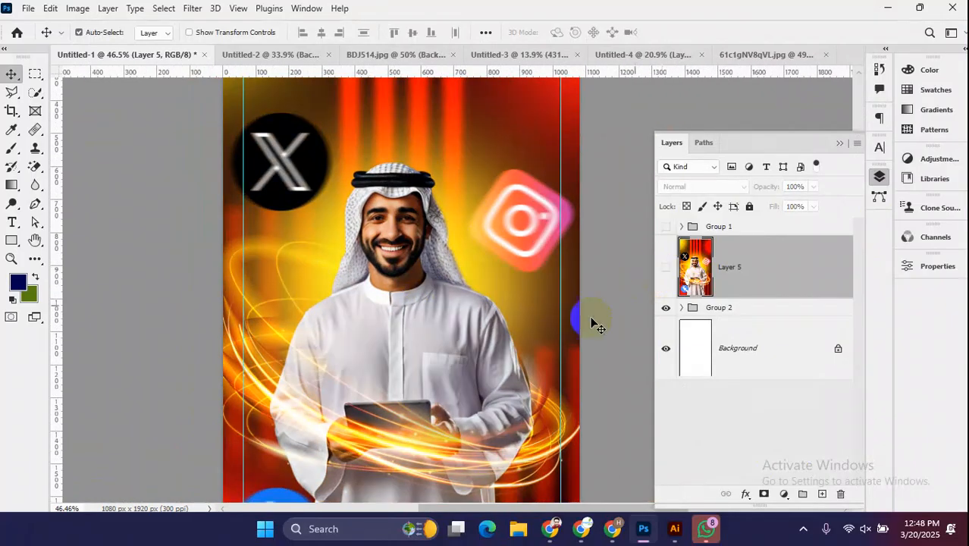
{"action": "scroll", "coordinate": [426, 288], "scroll_direction": "down", "scroll_amount": 3}
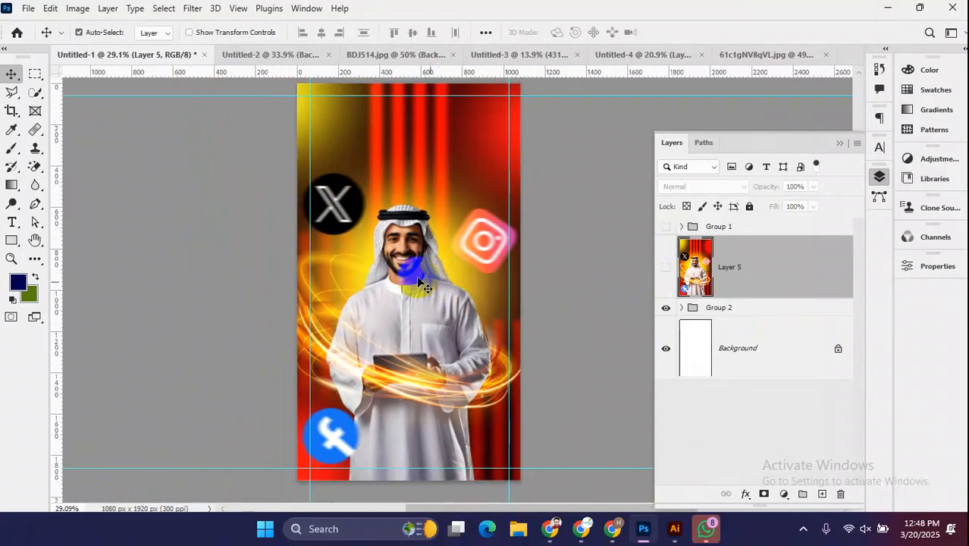
{"action": "scroll", "coordinate": [442, 279], "scroll_direction": "up", "scroll_amount": 8}
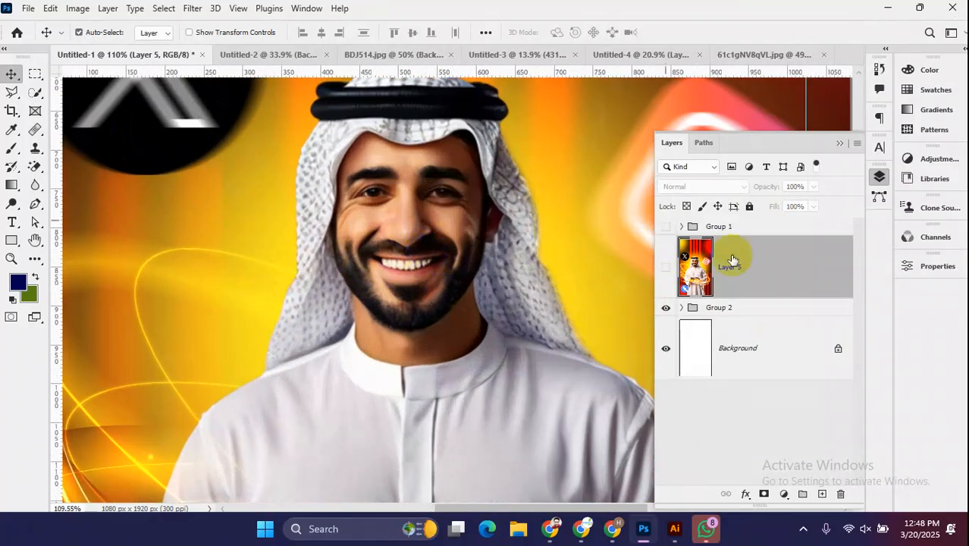
{"action": "left_click", "coordinate": [666, 266]}
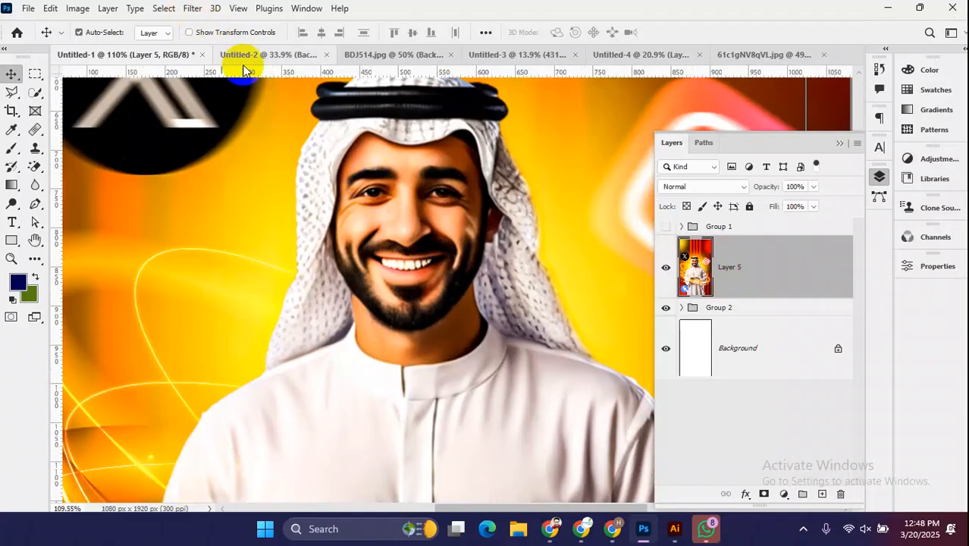
- Review the whole poster, switching Layer 5's visibility off and on repeatedly to compare the colours before and after grading
{"action": "scroll", "coordinate": [393, 300], "scroll_direction": "down", "scroll_amount": 5}
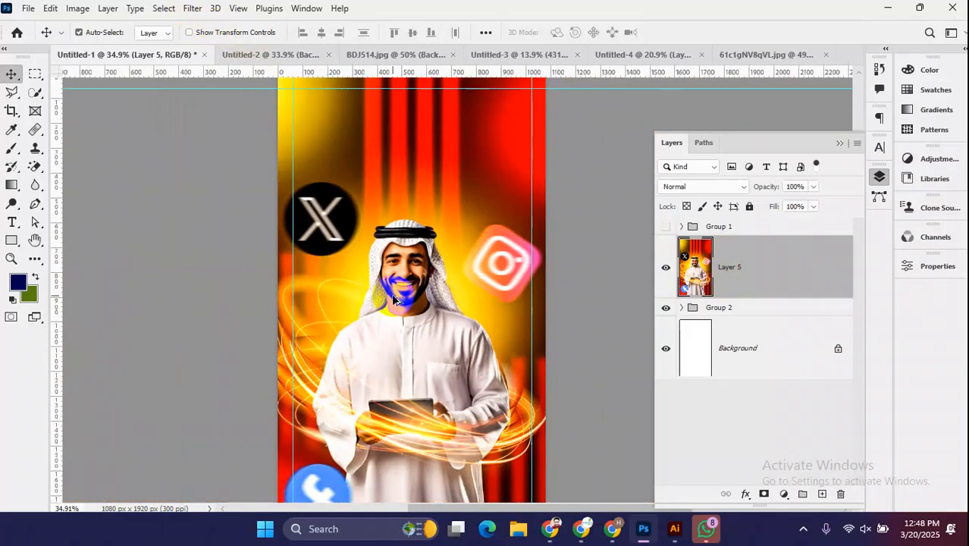
{"action": "scroll", "coordinate": [394, 300], "scroll_direction": "down", "scroll_amount": 2}
{"action": "scroll", "coordinate": [409, 331], "scroll_direction": "up", "scroll_amount": 1}
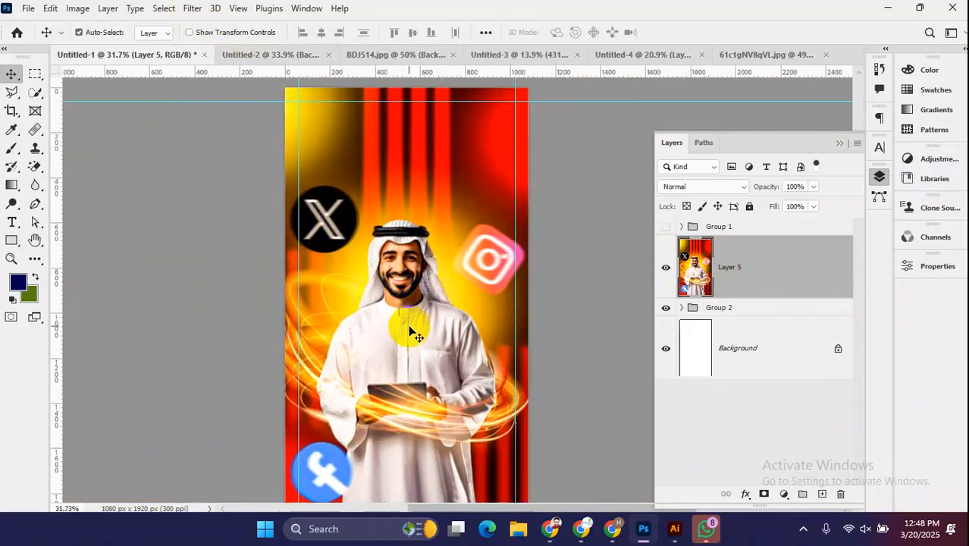
{"action": "scroll", "coordinate": [410, 331], "scroll_direction": "up", "scroll_amount": 1}
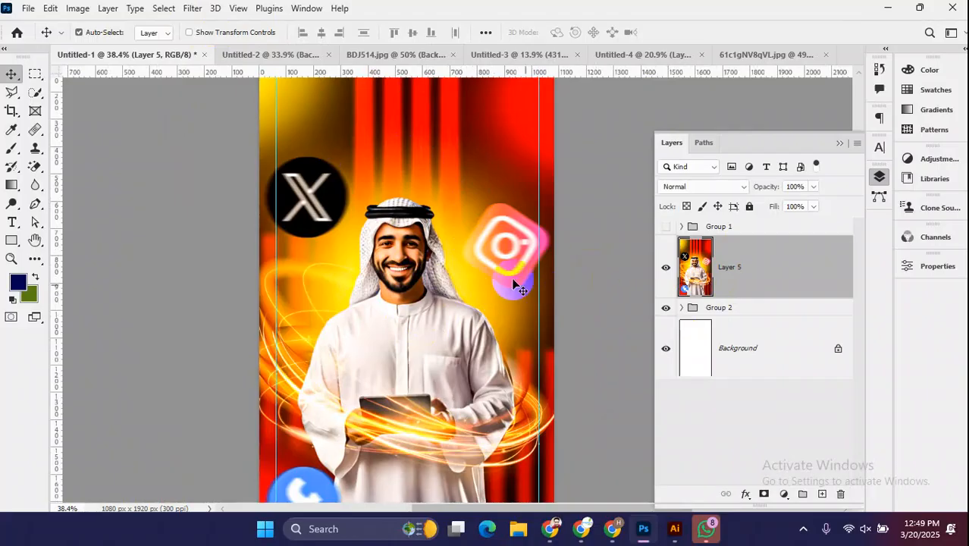
{"action": "scroll", "coordinate": [385, 282], "scroll_direction": "down", "scroll_amount": 3}
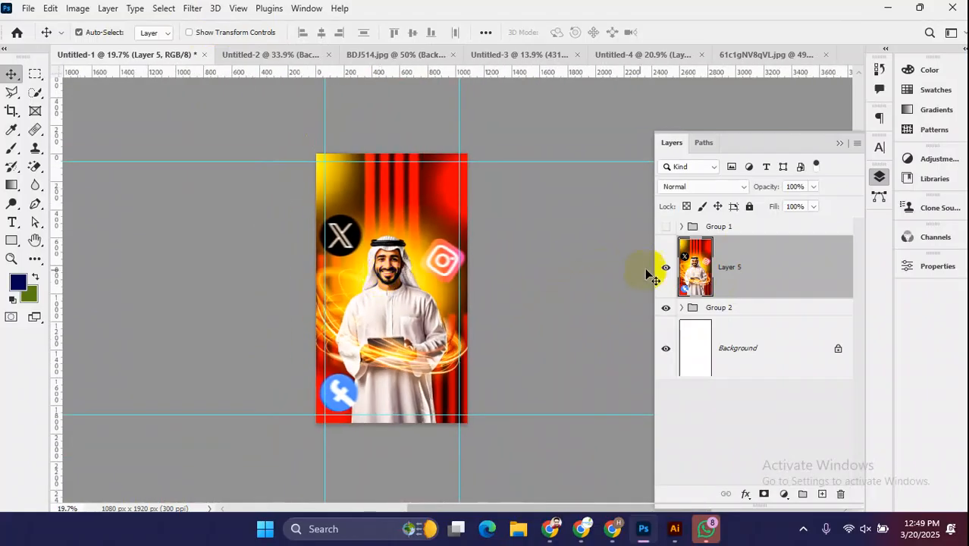
{"action": "left_click", "coordinate": [667, 272]}
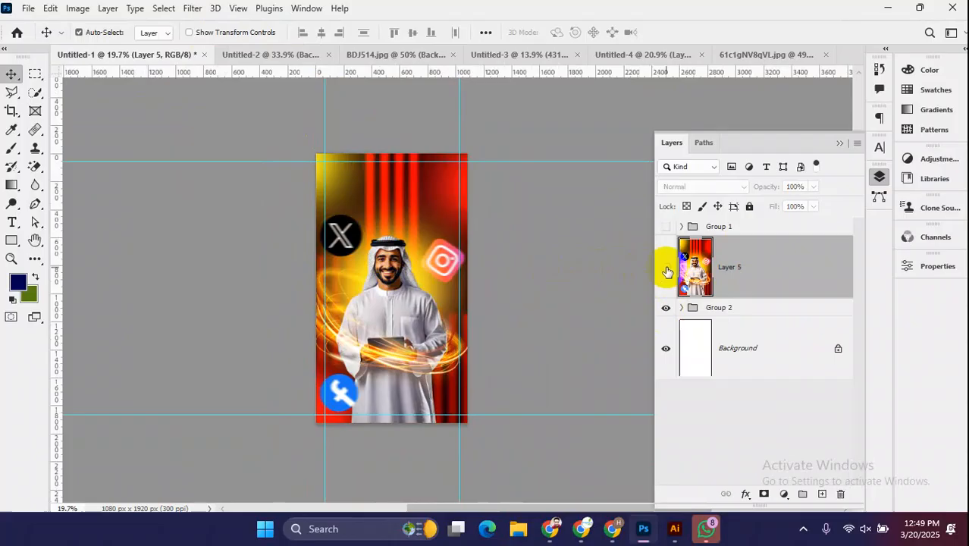
{"action": "left_click", "coordinate": [666, 272]}
{"action": "left_click", "coordinate": [667, 271]}
{"action": "left_click", "coordinate": [667, 271]}
{"action": "left_click", "coordinate": [667, 271]}
{"action": "left_click", "coordinate": [666, 271]}
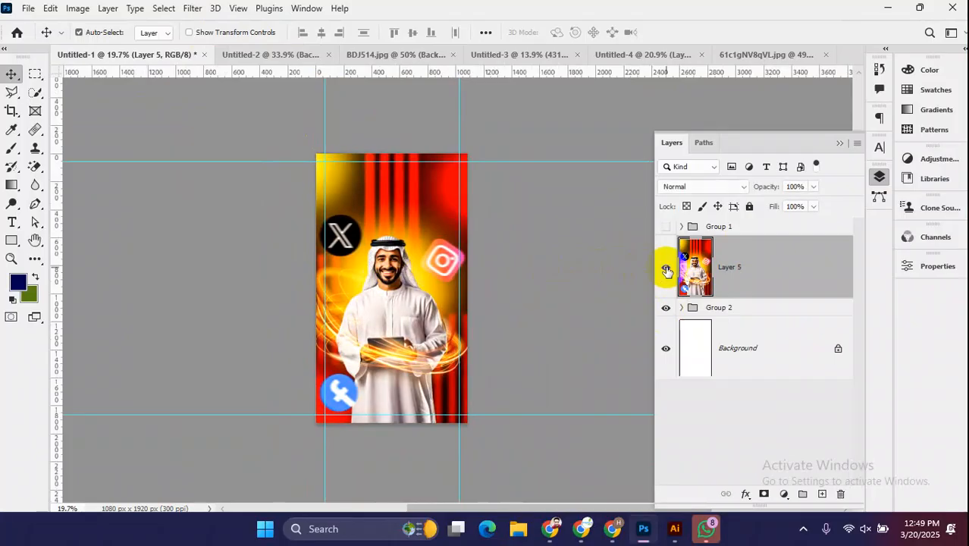
- Check Layer 5's grading against Group 2 once more, and inspect the graded poster with Layer 5 visible
{"action": "scroll", "coordinate": [424, 261], "scroll_direction": "up", "scroll_amount": 6}
{"action": "scroll", "coordinate": [394, 303], "scroll_direction": "down", "scroll_amount": 3}
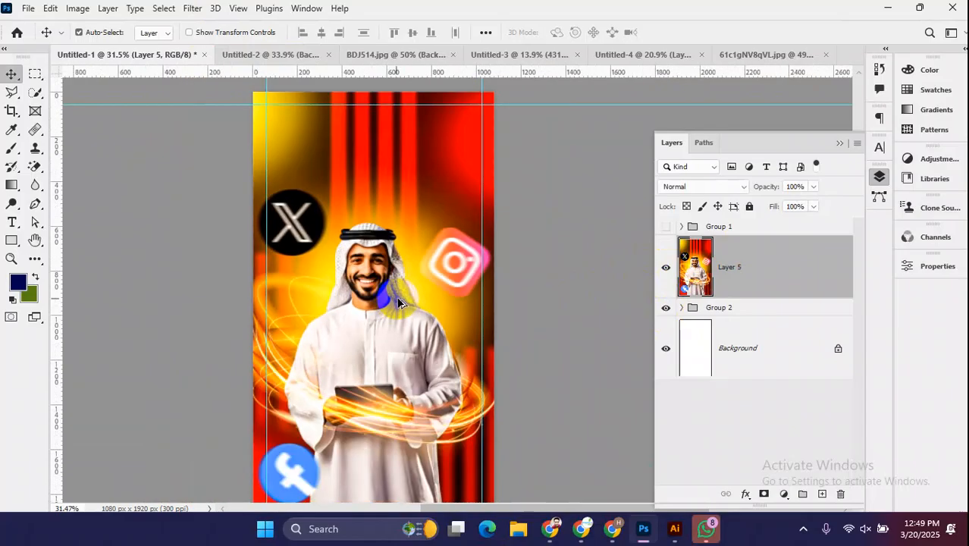
{"action": "left_click", "coordinate": [665, 269]}
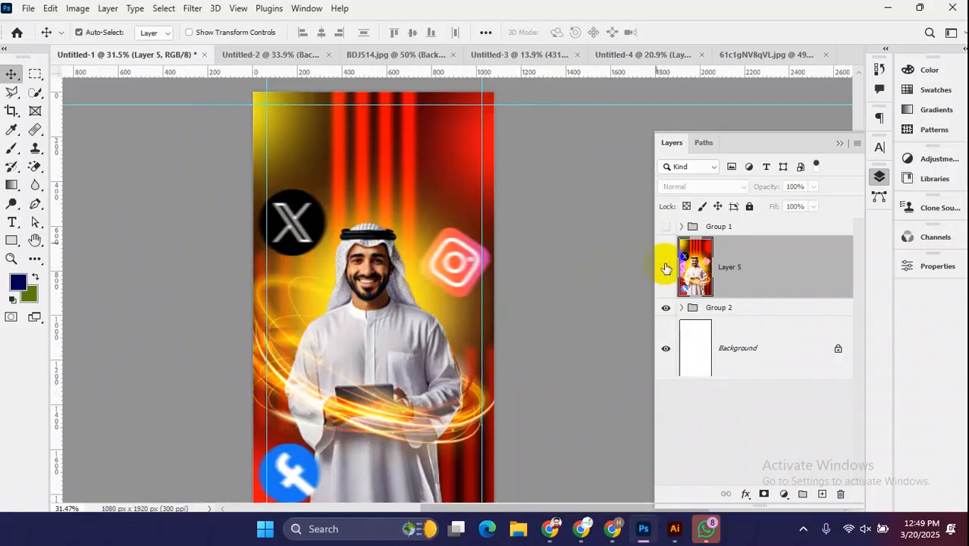
{"action": "left_click", "coordinate": [665, 269]}
{"action": "scroll", "coordinate": [418, 320], "scroll_direction": "down", "scroll_amount": 2}
{"action": "scroll", "coordinate": [418, 321], "scroll_direction": "up", "scroll_amount": 1}
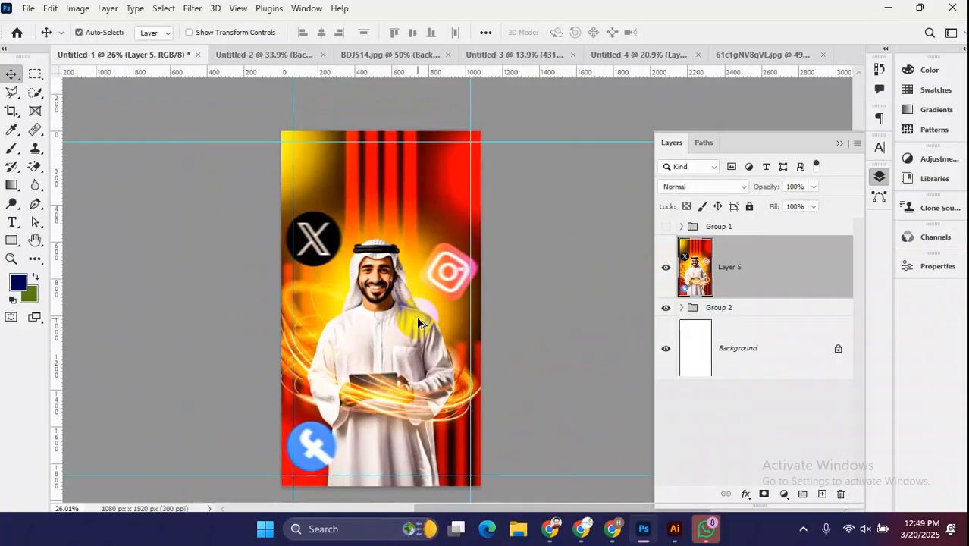
{"action": "scroll", "coordinate": [420, 326], "scroll_direction": "up", "scroll_amount": 3}
{"action": "scroll", "coordinate": [455, 303], "scroll_direction": "down", "scroll_amount": 3}
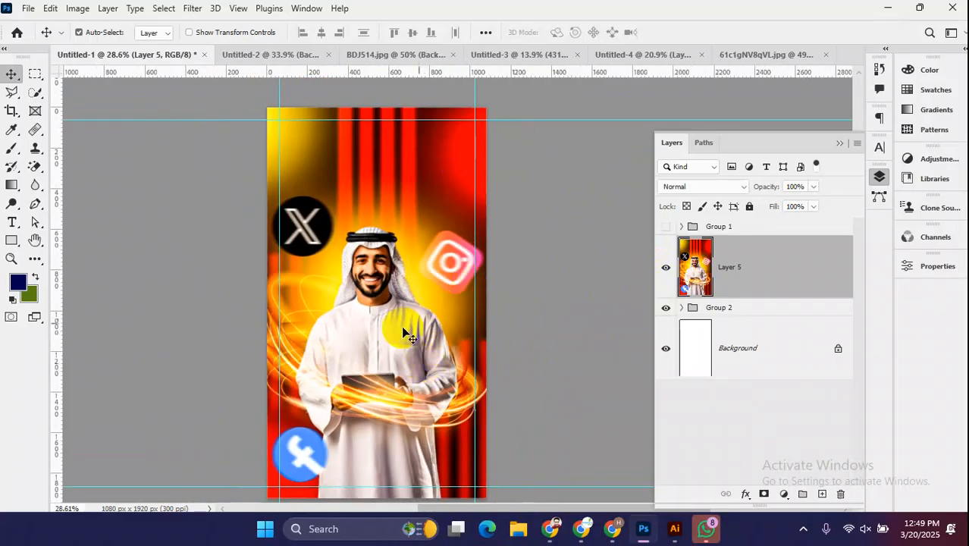
{"action": "scroll", "coordinate": [295, 341], "scroll_direction": "down", "scroll_amount": 1}
{"action": "scroll", "coordinate": [295, 341], "scroll_direction": "up", "scroll_amount": 1}
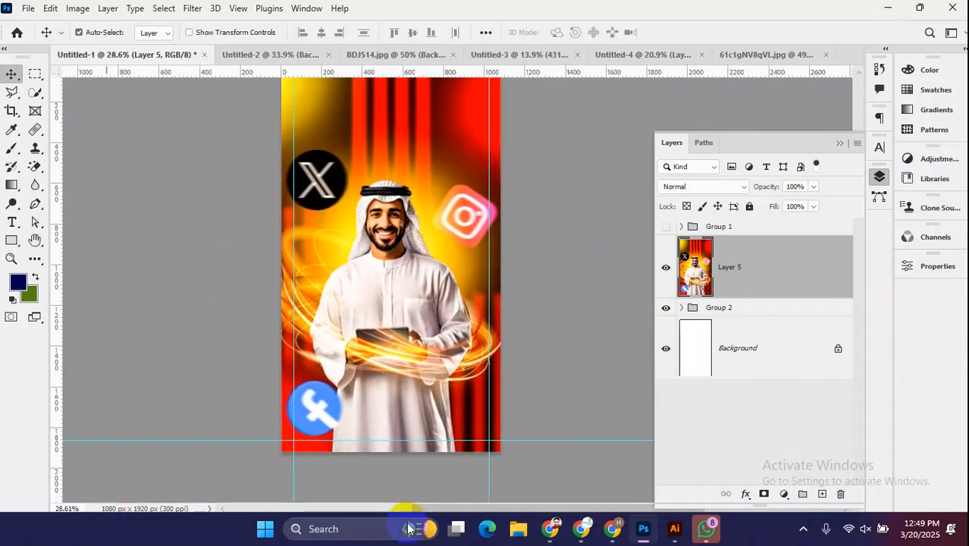